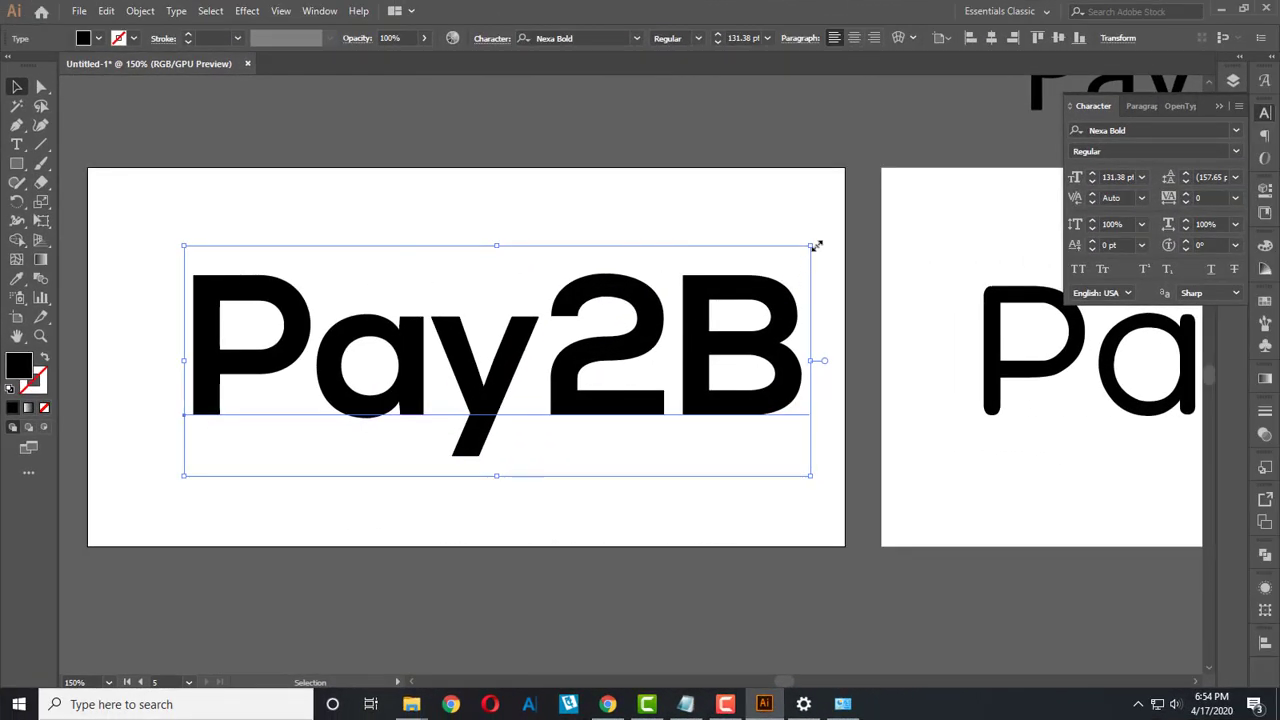
Step: Scale the Pay2B text down, deselect it, and return to Chrome's security logo image results
left_click_drag(816, 245, 670, 301)
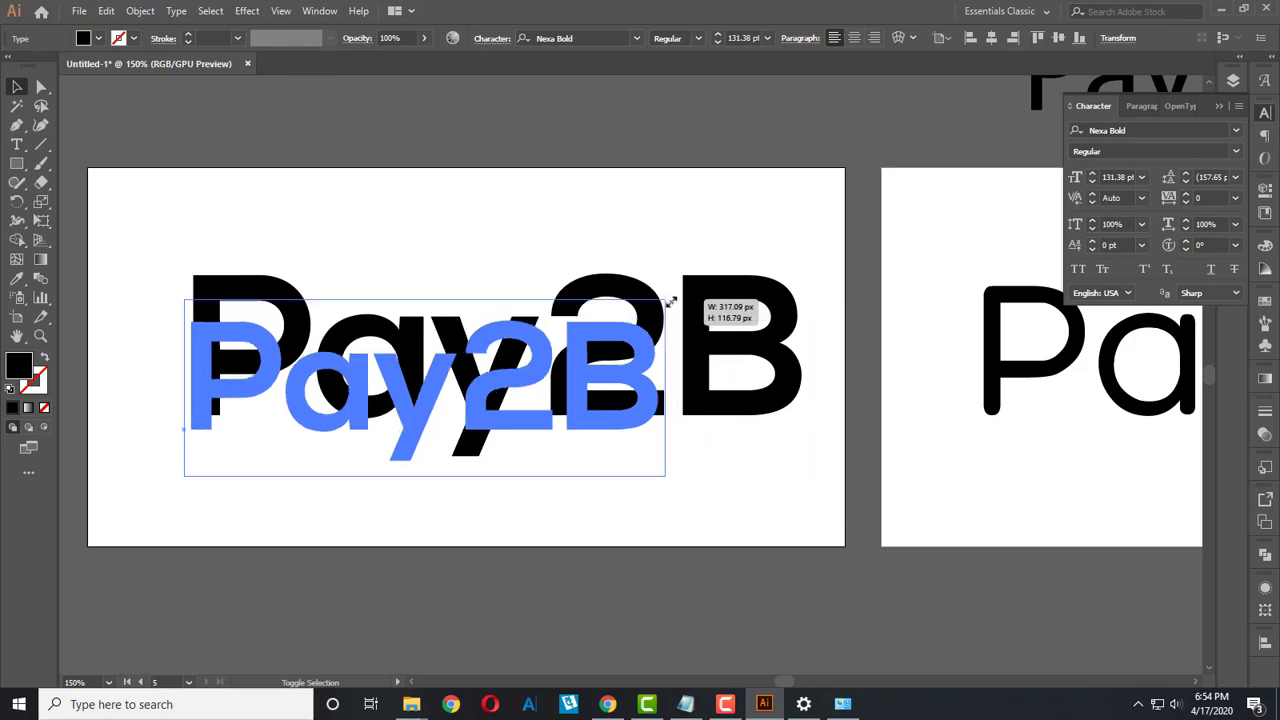
left_click(512, 290)
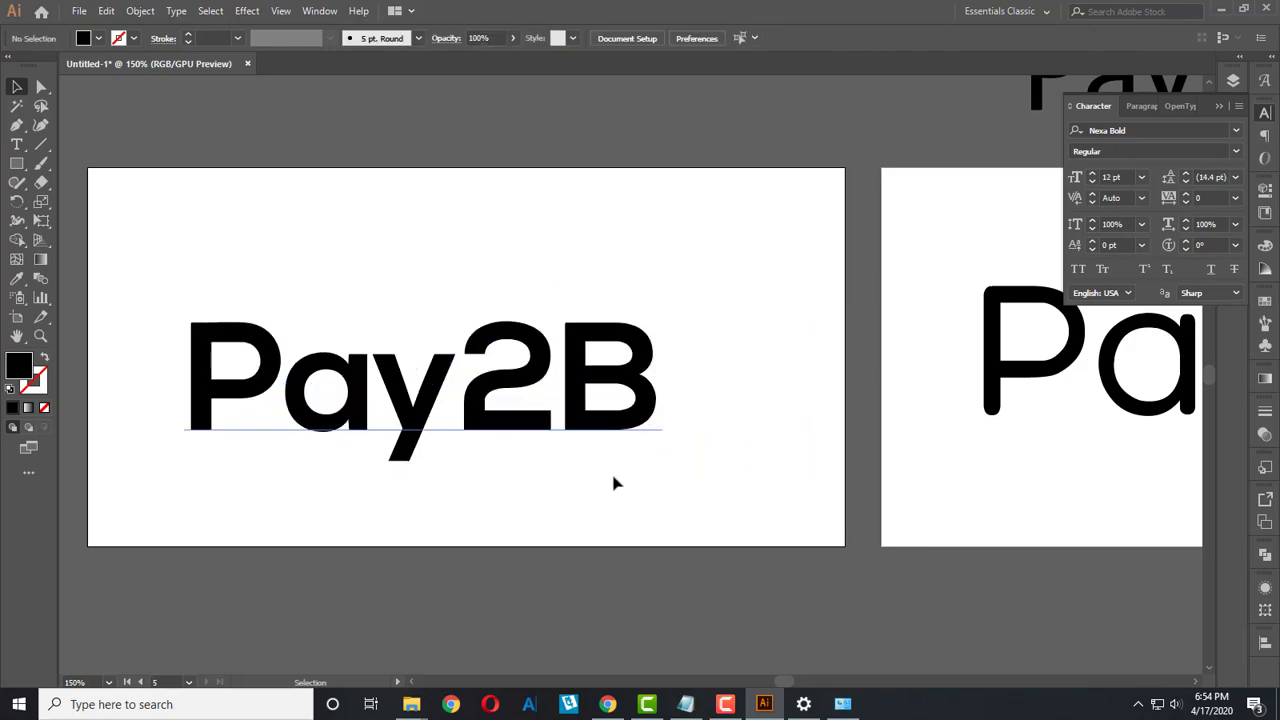
left_click(607, 704)
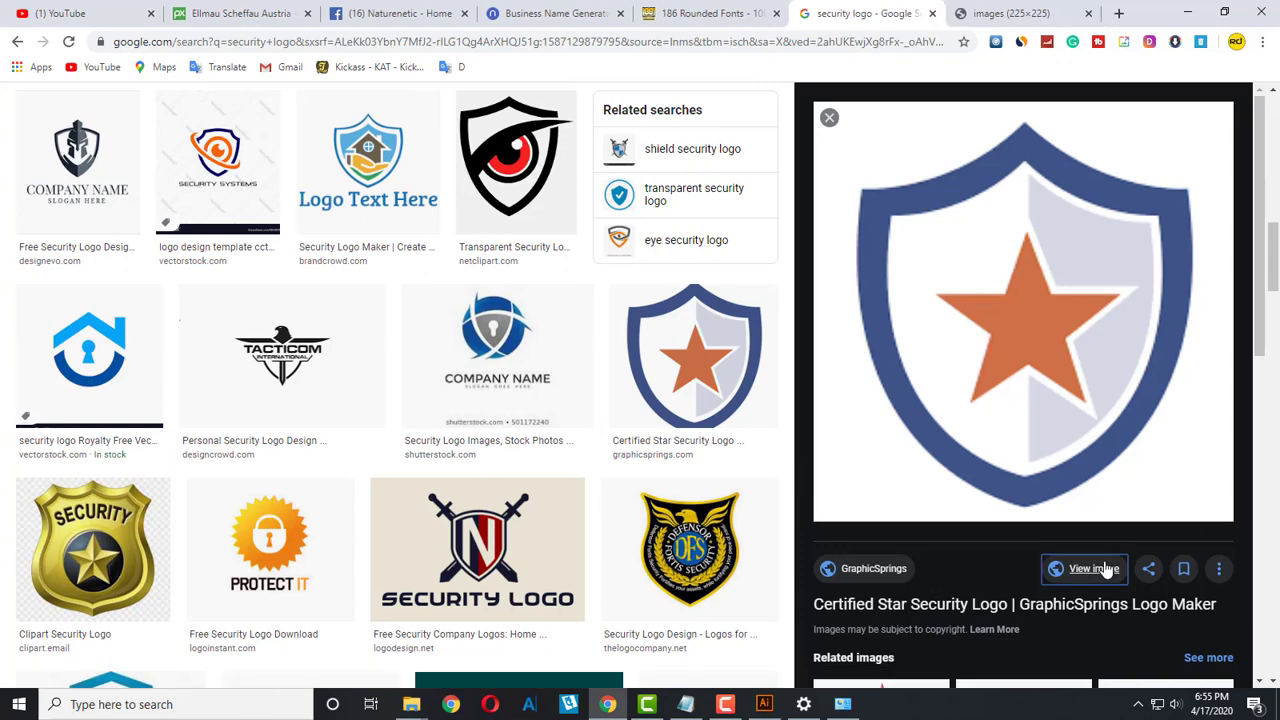
Step: Save the star-shield image as images.png into E:\B Image\Logo
left_click(1095, 568)
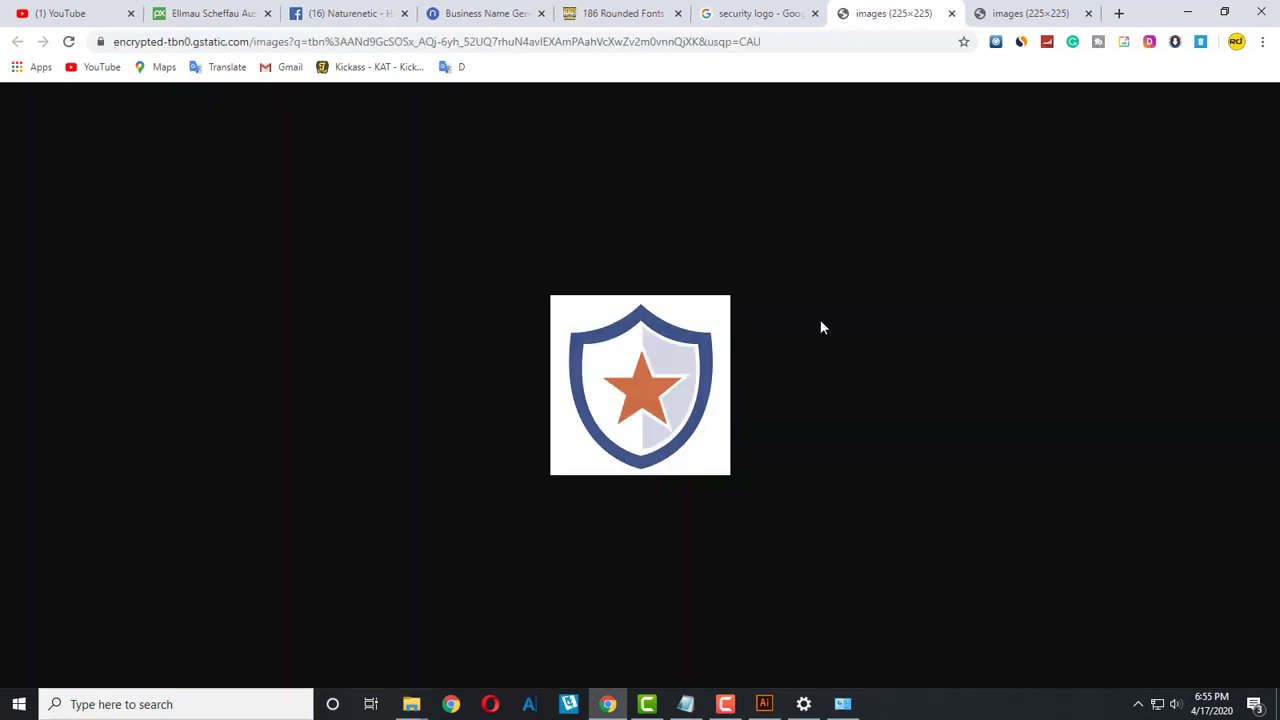
right_click(629, 360)
left_click(655, 383)
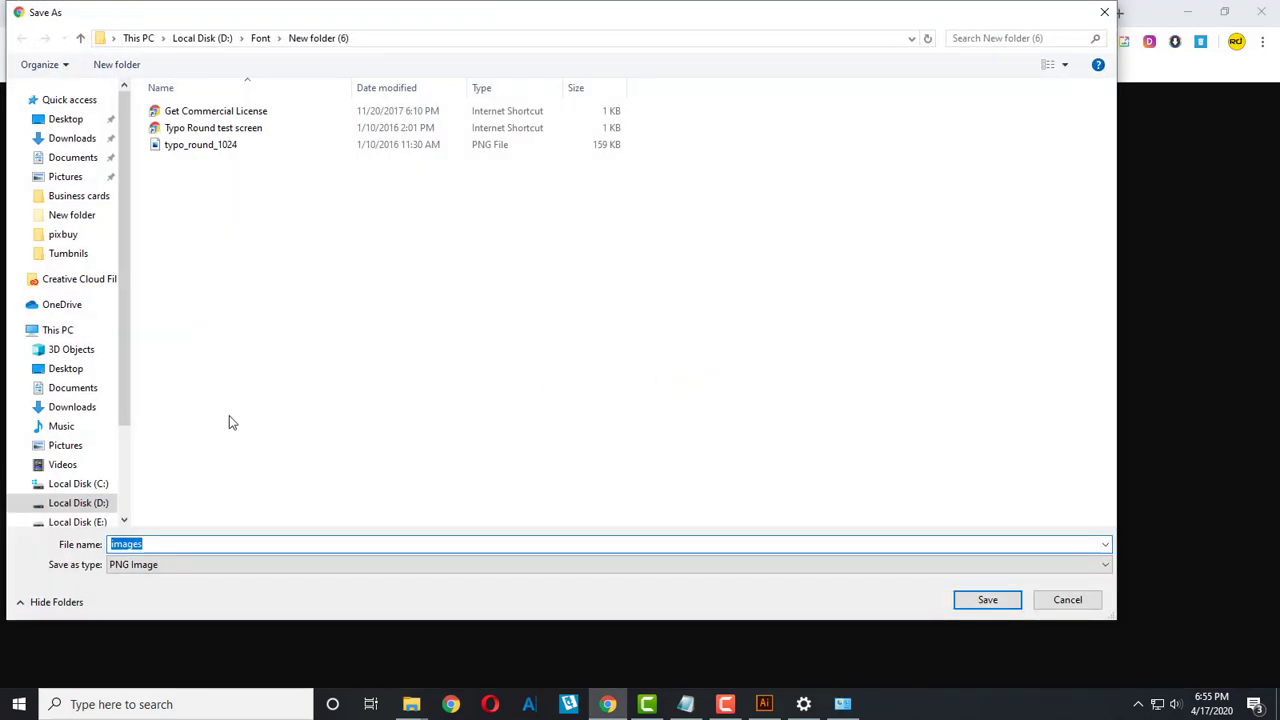
left_click(101, 508)
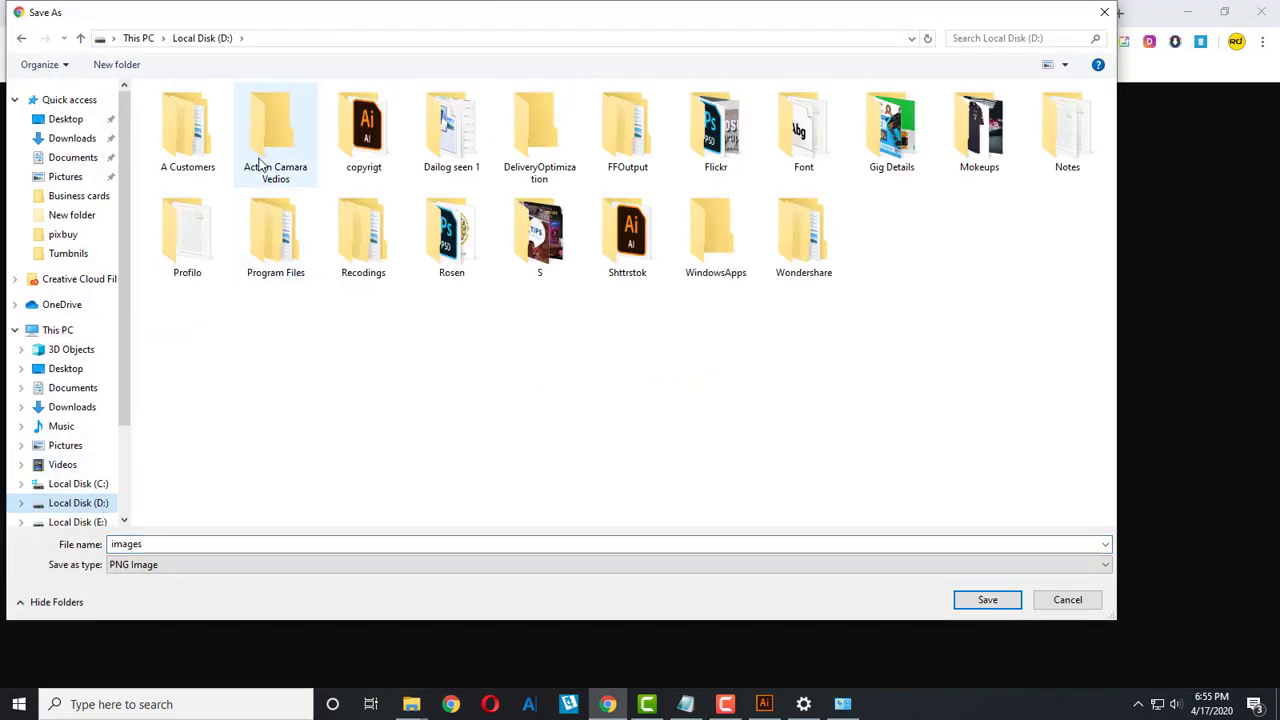
left_click(80, 527)
double_click(253, 141)
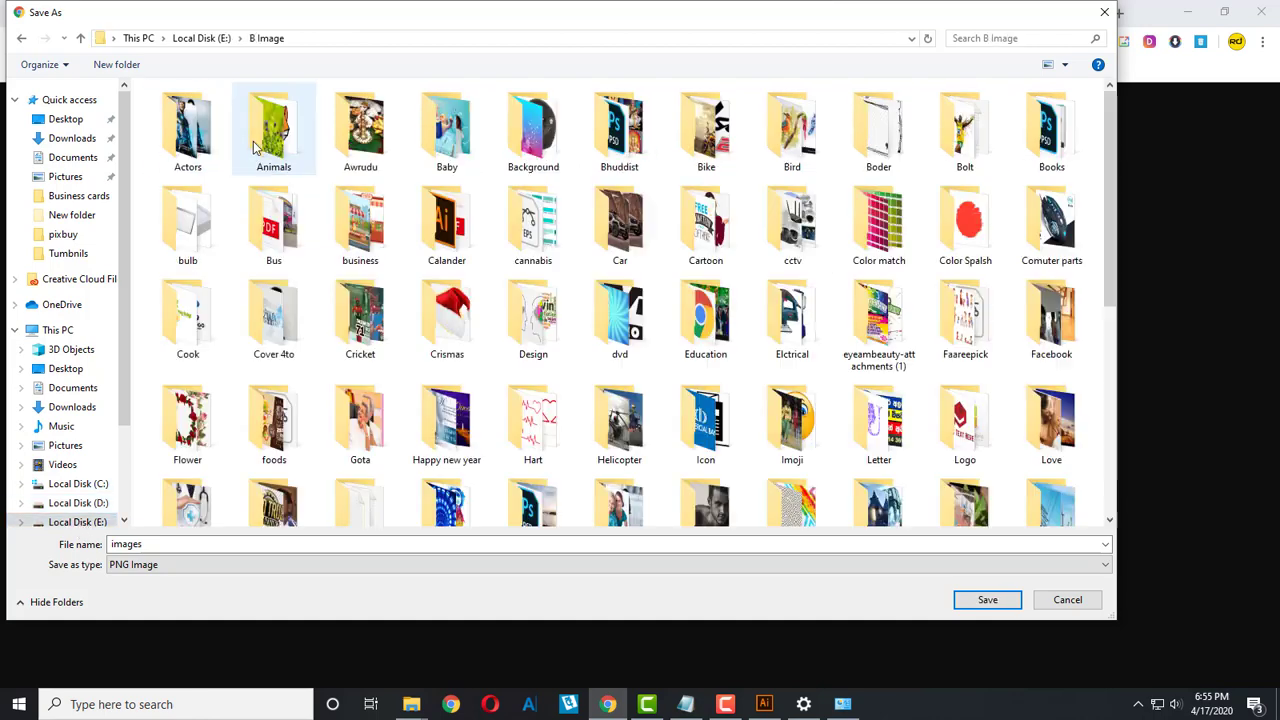
type("logo")
key("Return")
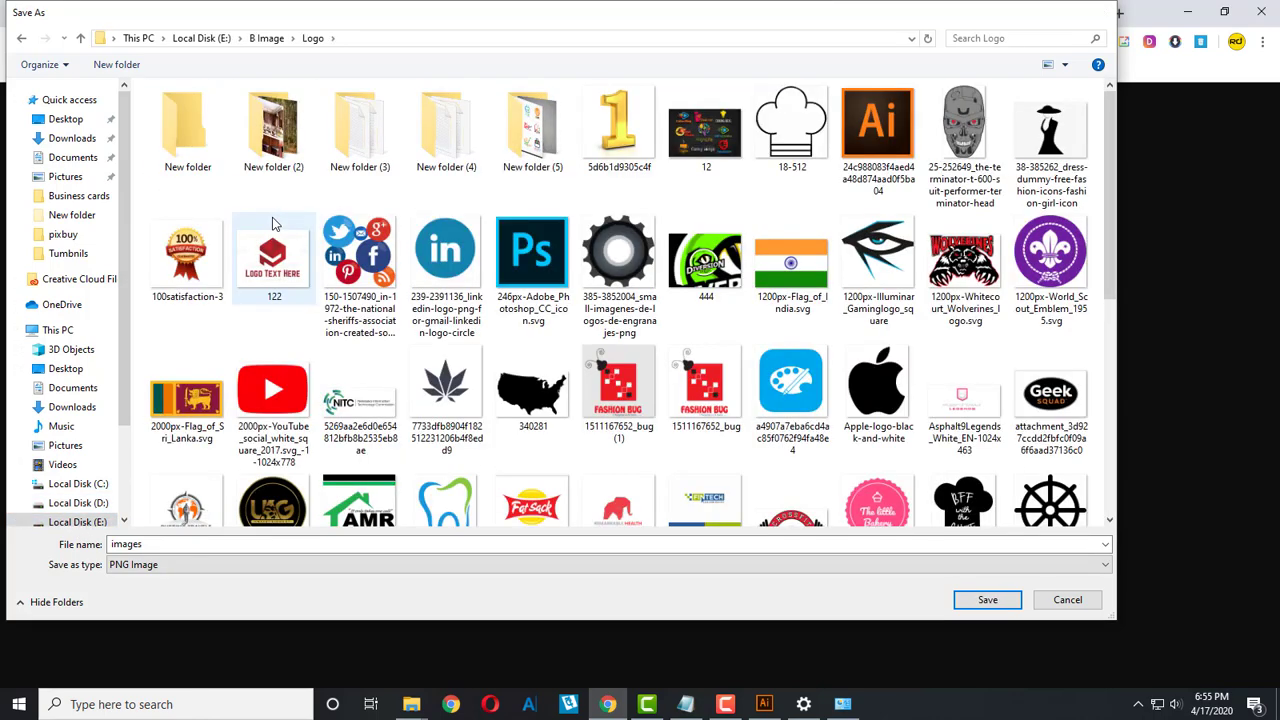
key("Return")
Step: Show images.png in its folder and open it with Adobe Illustrator
left_click(166, 669)
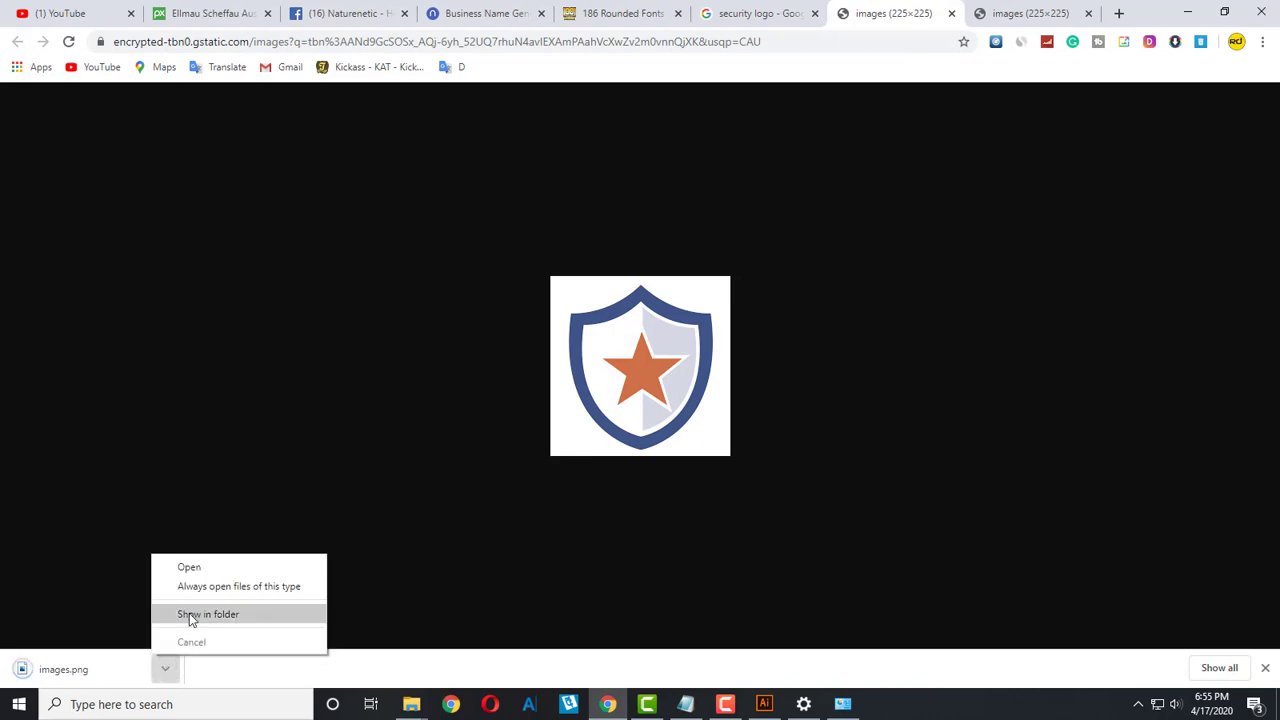
left_click(189, 613)
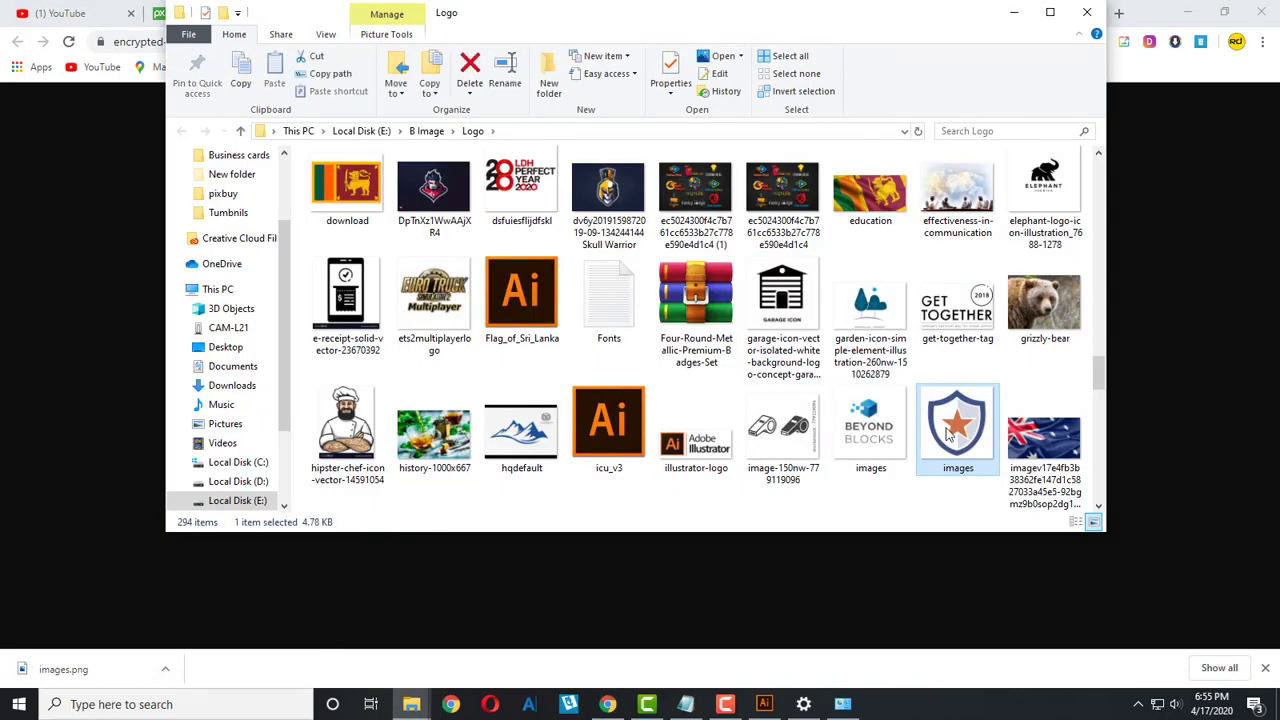
right_click(948, 432)
mouse_move(995, 441)
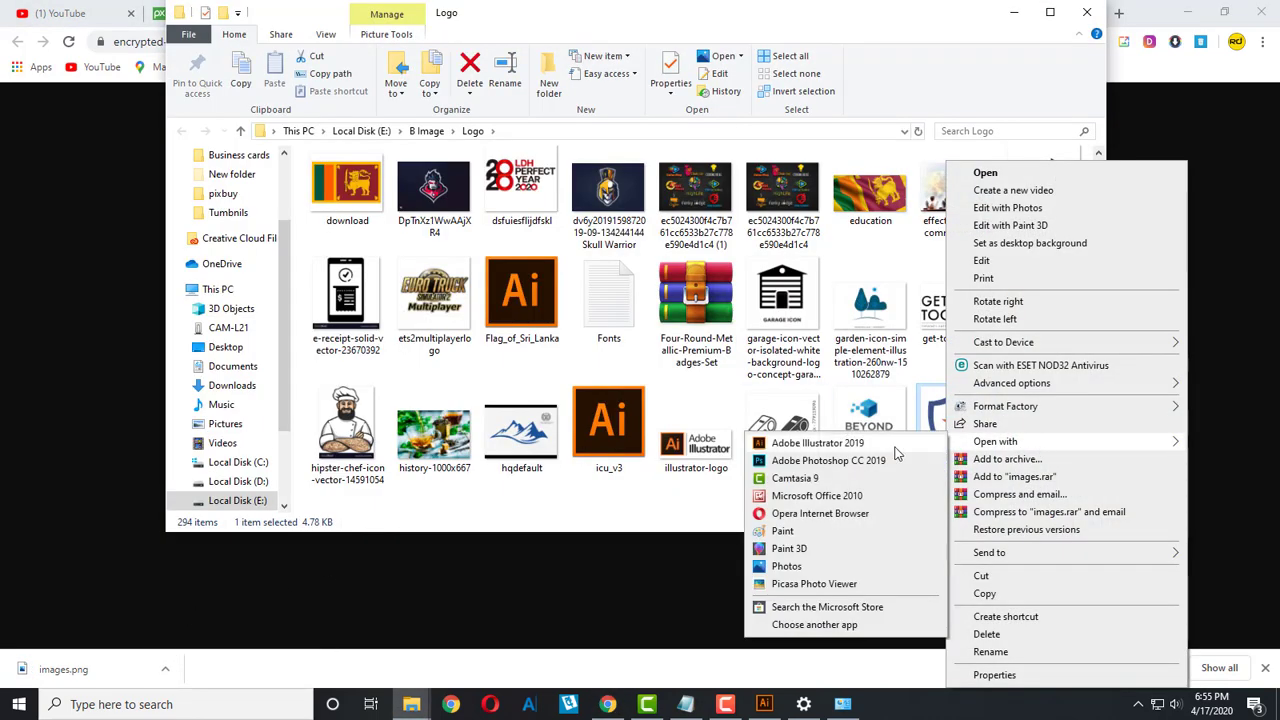
left_click(868, 445)
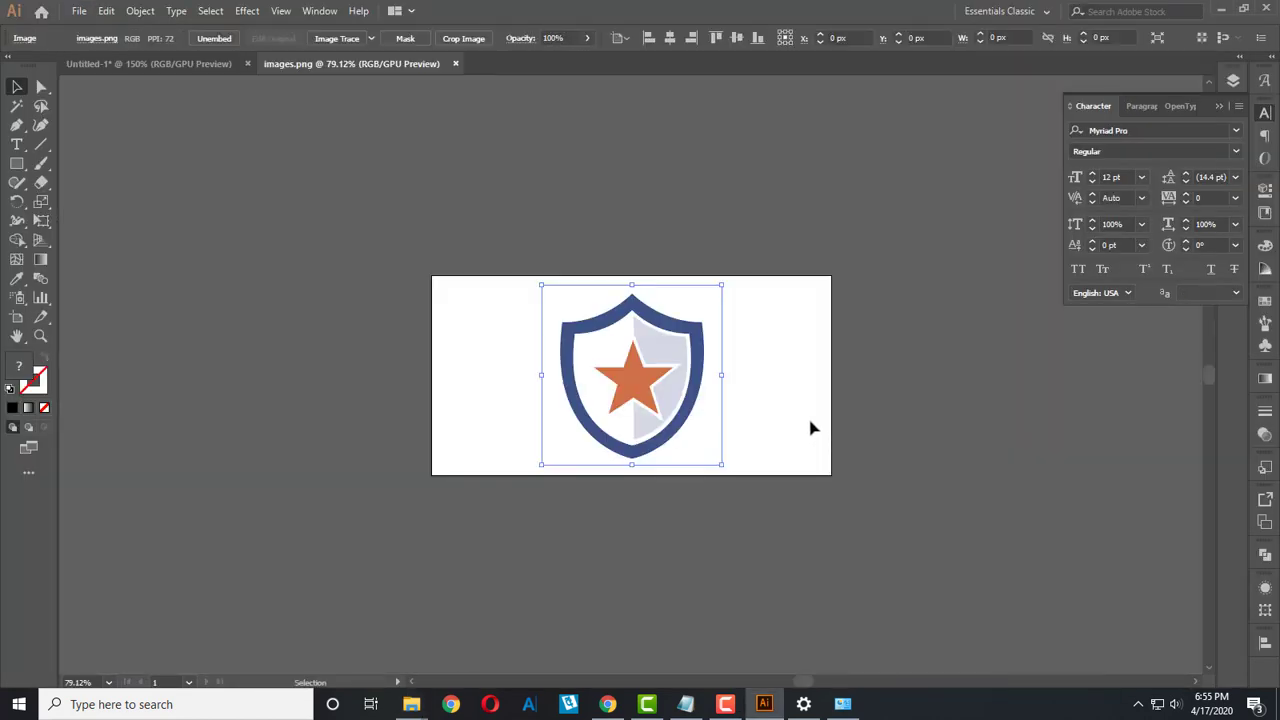
Step: Image Trace the shield picture, expand the tracing, and ungroup the shapes
scroll(660, 362, "up", 3)
scroll(660, 362, "up", 1)
scroll(655, 357, "down", 1)
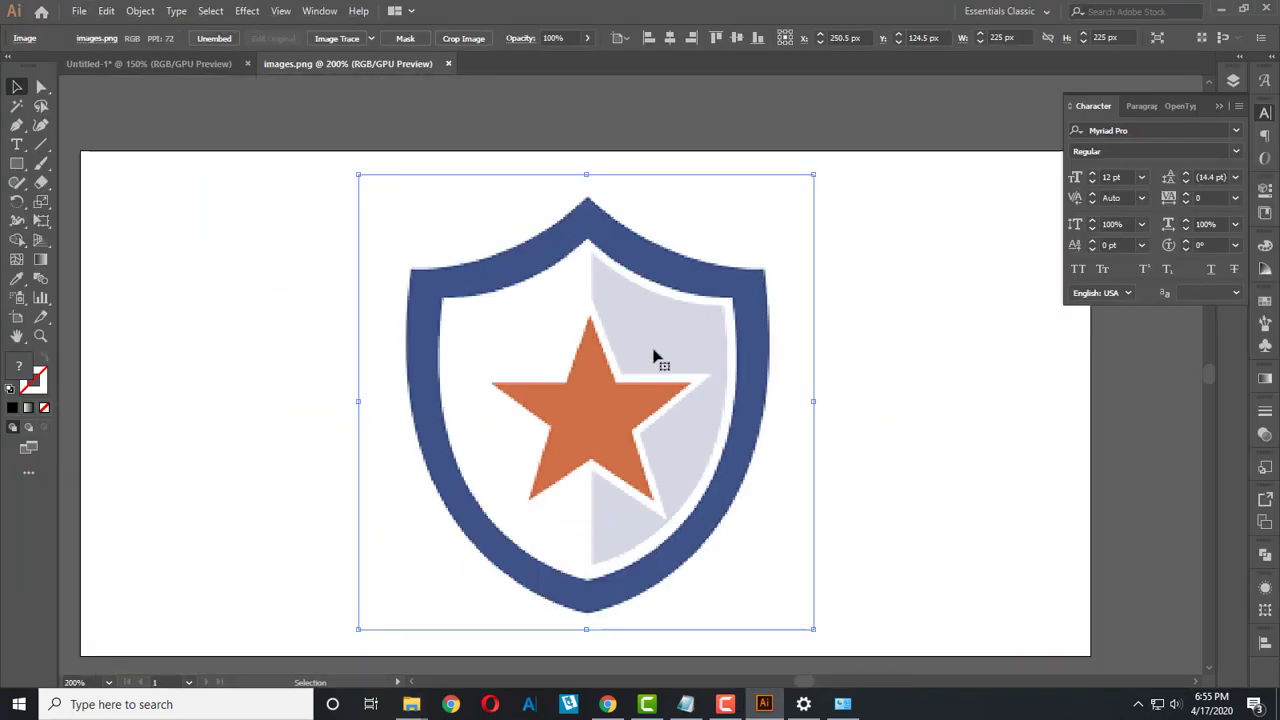
left_click(340, 39)
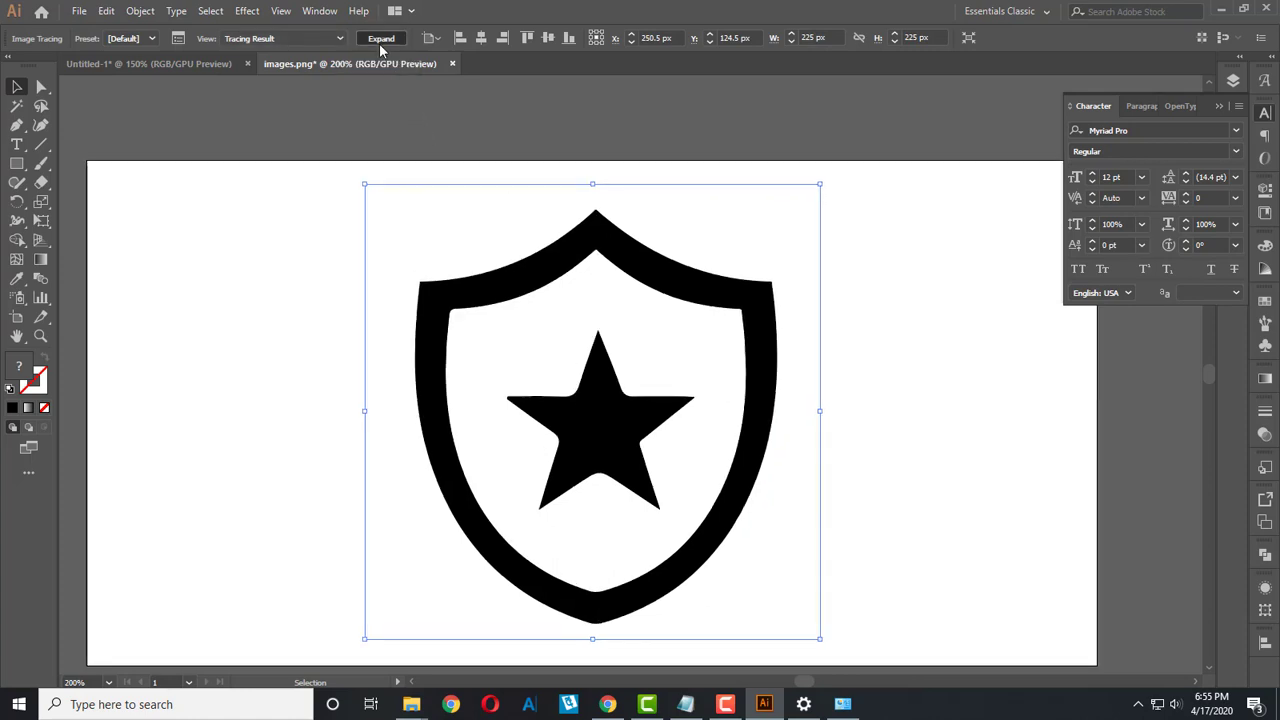
left_click(380, 40)
right_click(493, 290)
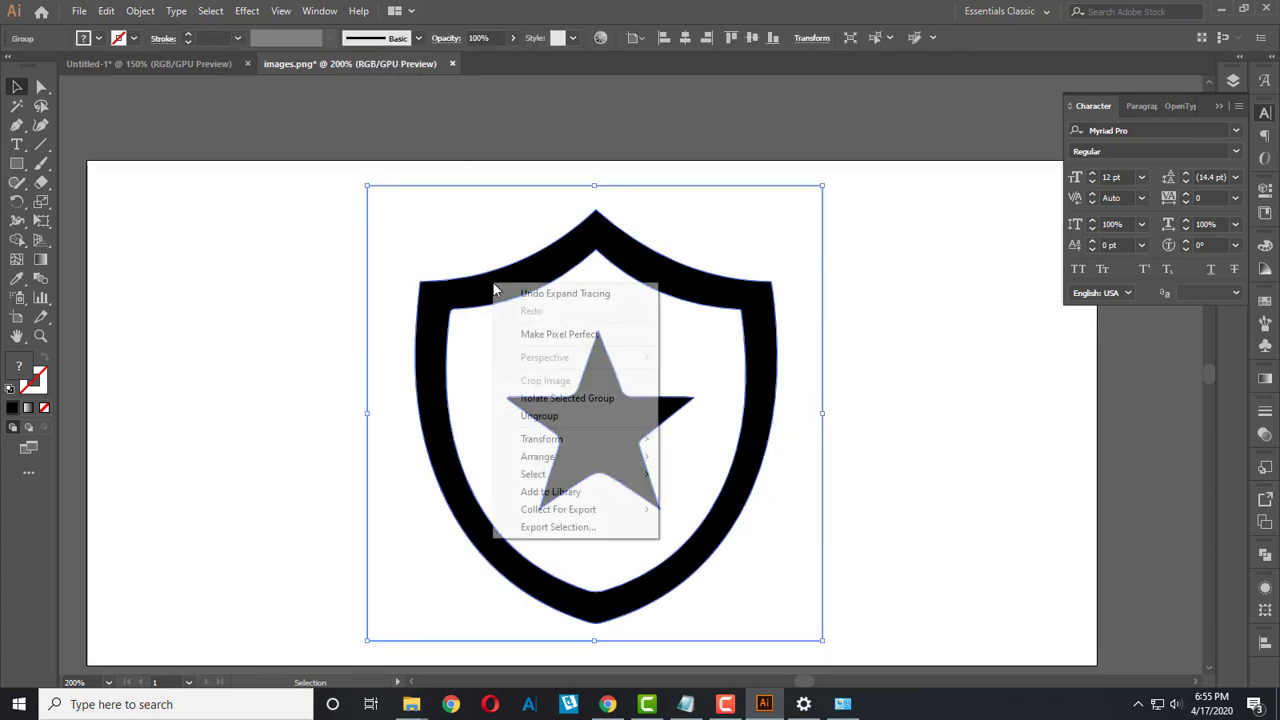
left_click(538, 415)
Step: Pull the shield outline away from the star and off the artboard to the left
left_click(900, 448)
left_click_drag(787, 386, 402, 374)
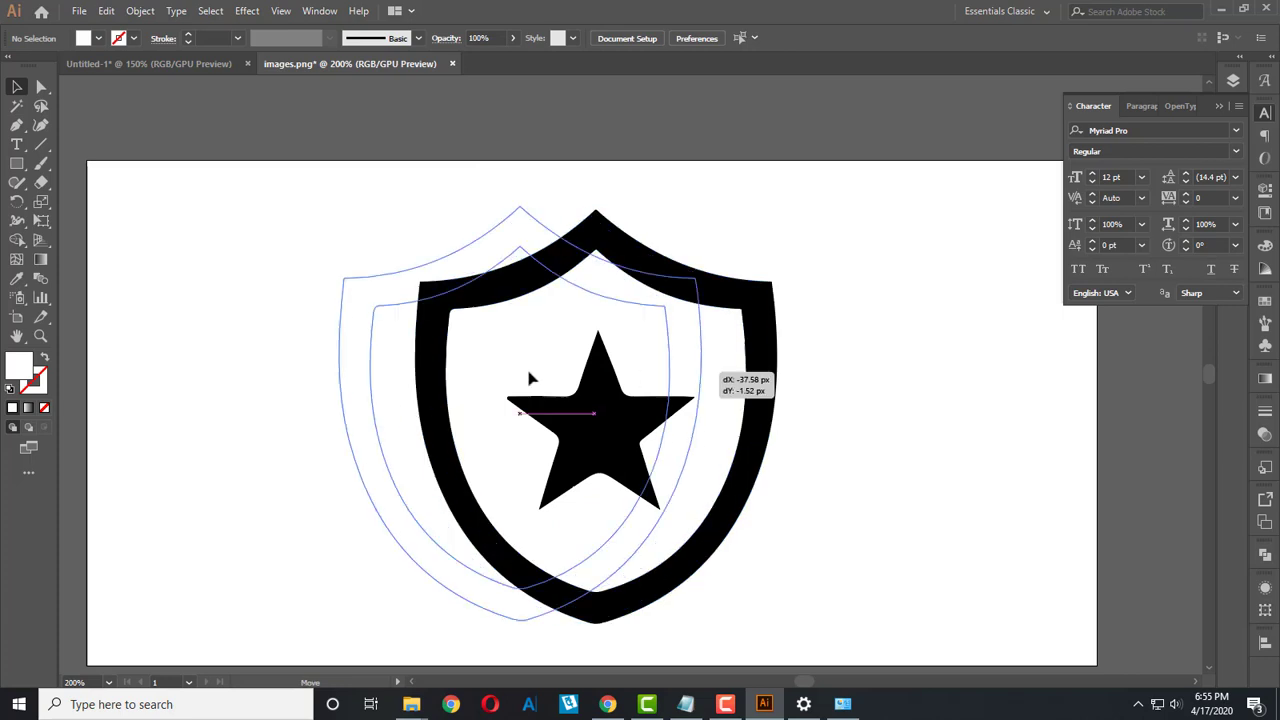
scroll(402, 374, "down", 3)
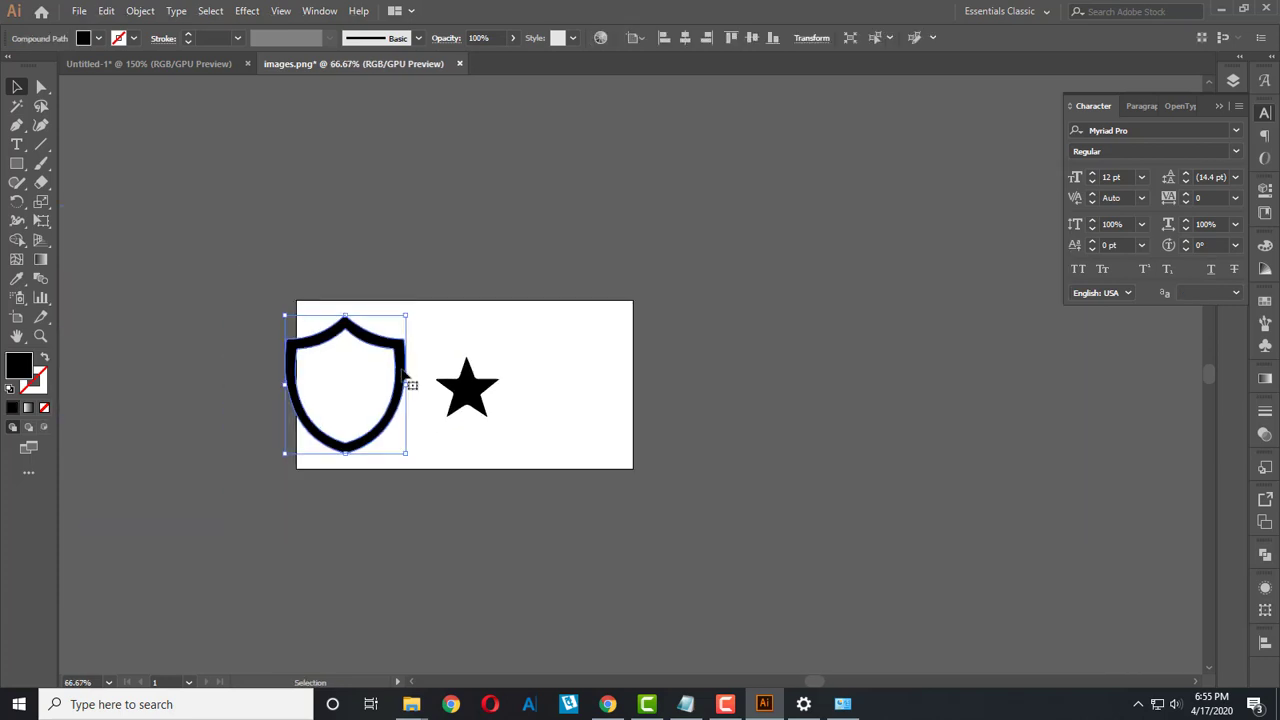
mouse_move(408, 378)
left_mouse_down()
mouse_move(286, 356)
mouse_move(586, 348)
left_mouse_up()
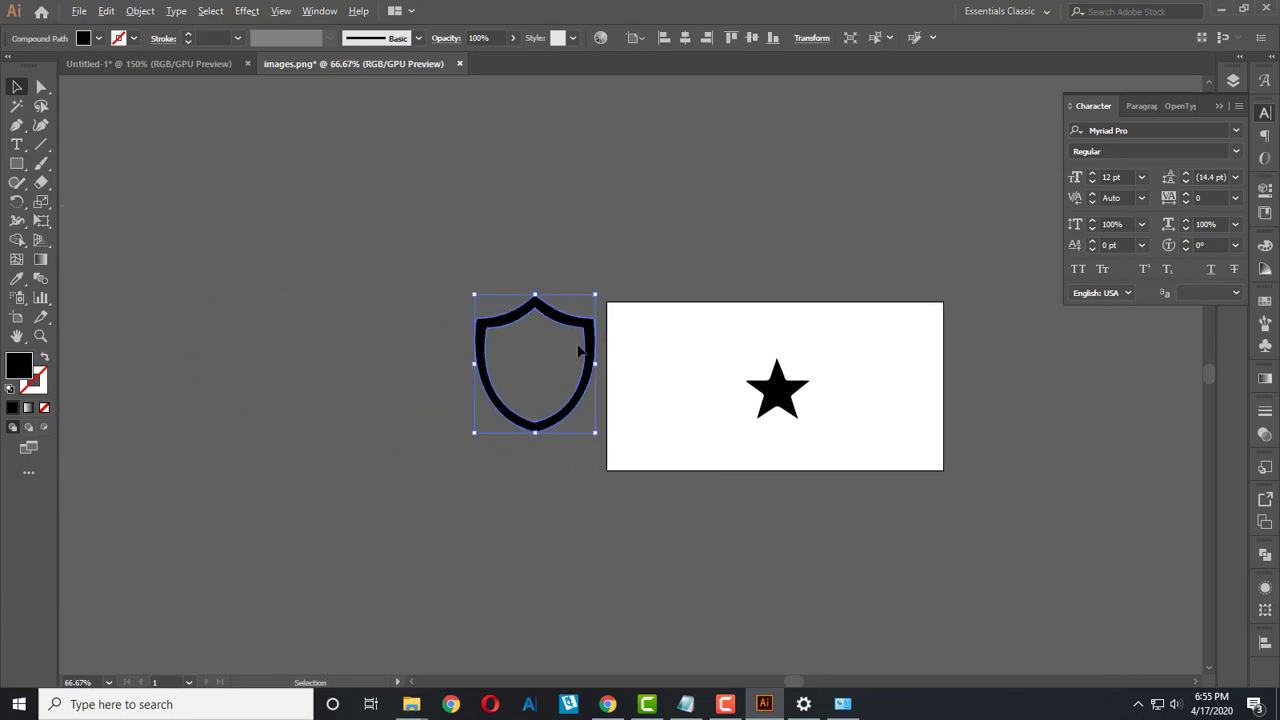
scroll(579, 350, "up", 3)
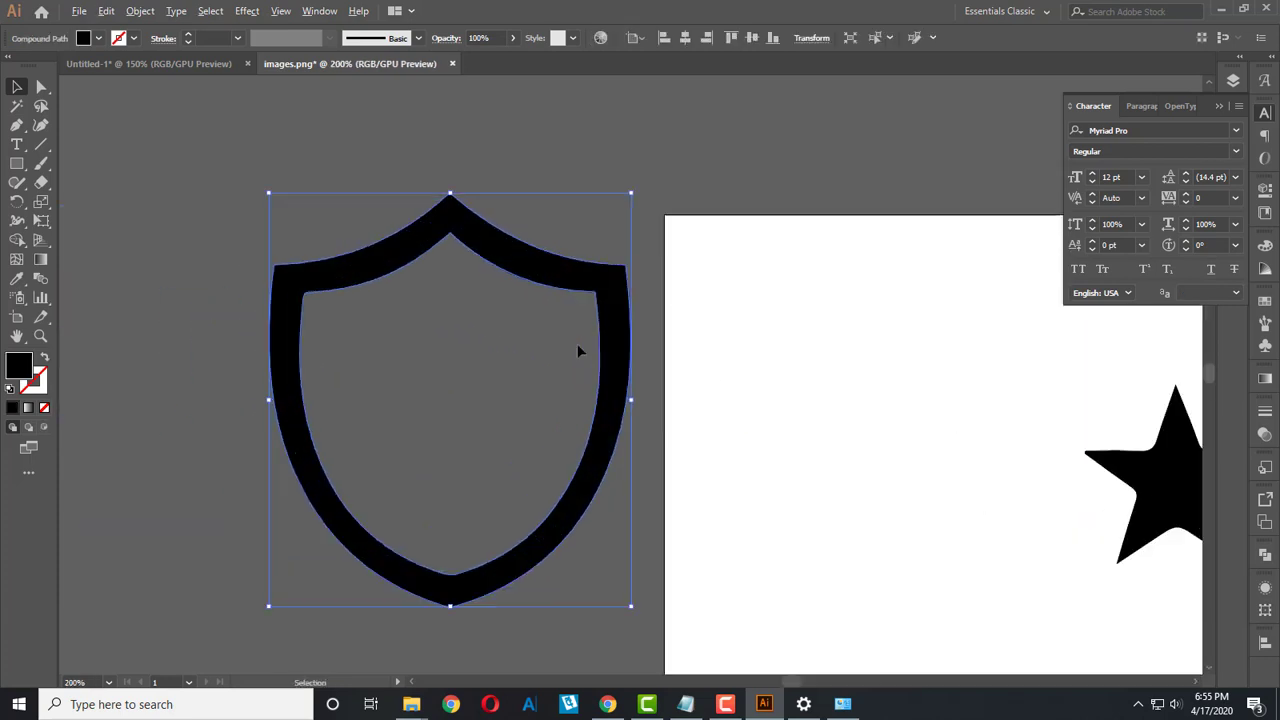
Step: Trim off the shield's right half with a rectangle and Pathfinder Minus Front
left_click(15, 164)
left_click_drag(441, 176, 647, 618)
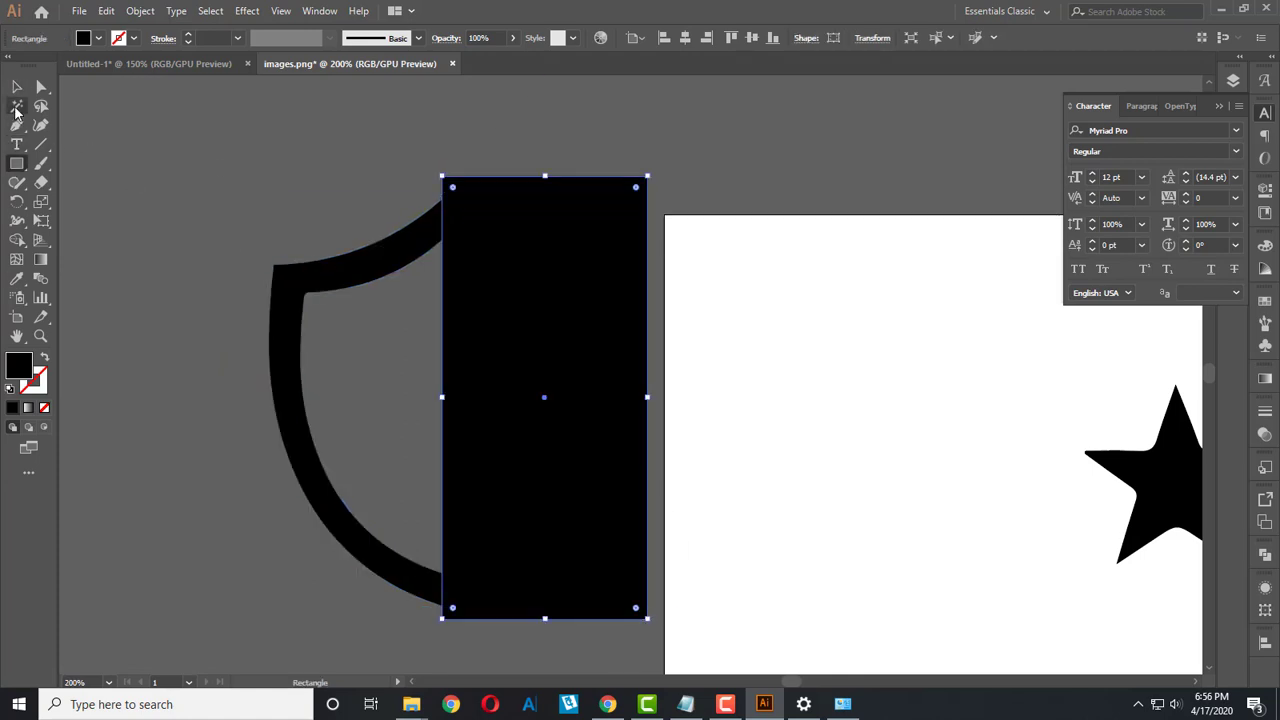
left_click(16, 87)
left_click(359, 290, "shift")
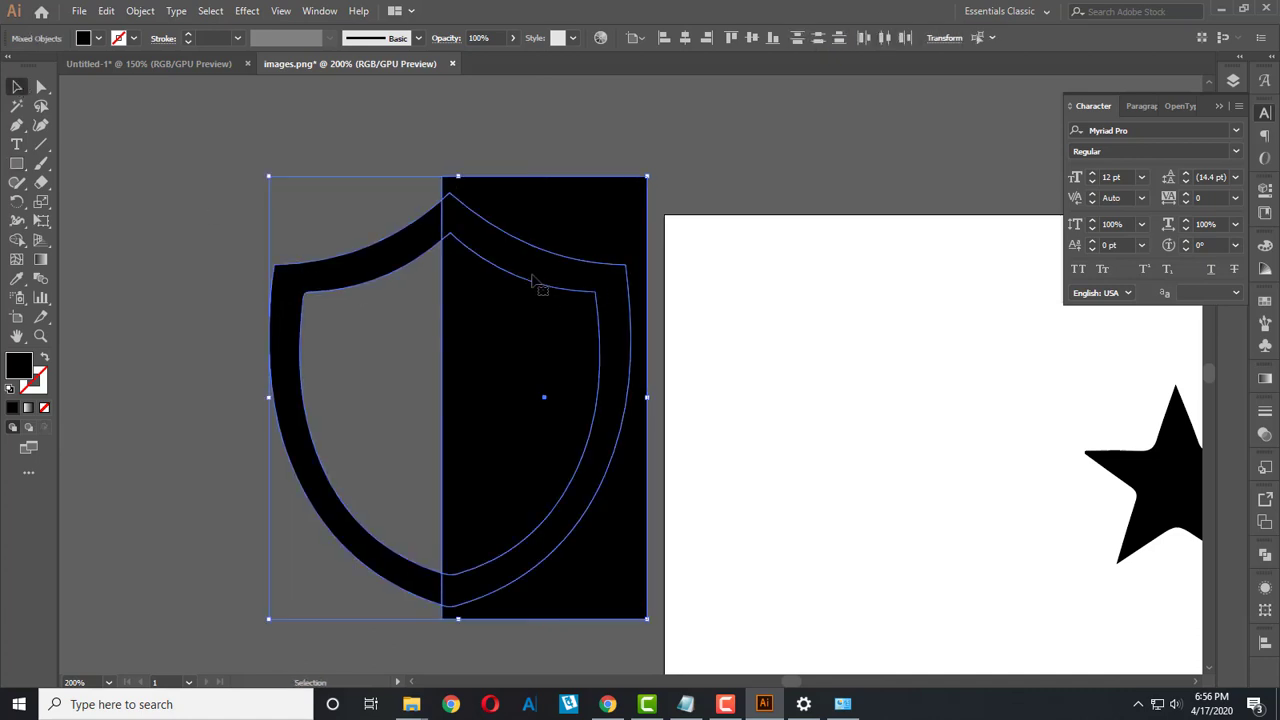
left_click(1266, 558)
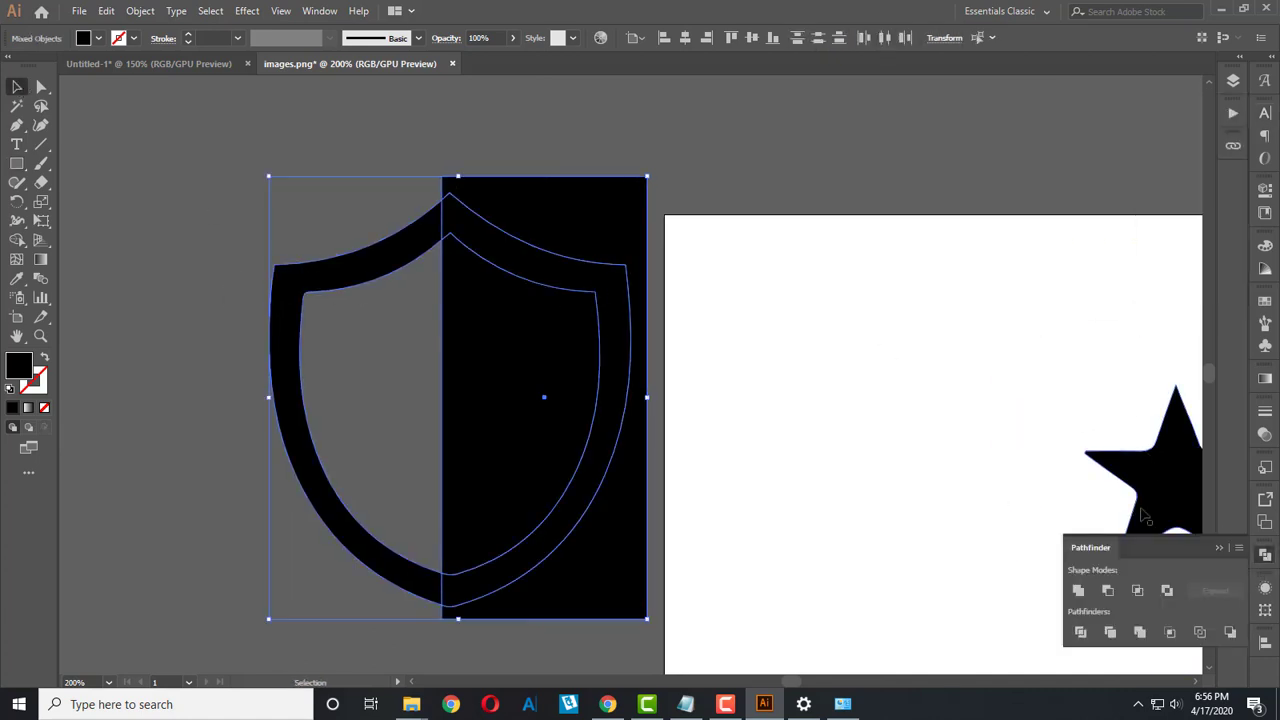
left_click(1108, 590)
Step: Duplicate the half-shield beside itself and flip the copy horizontally
left_click_drag(422, 241, 600, 241, "alt")
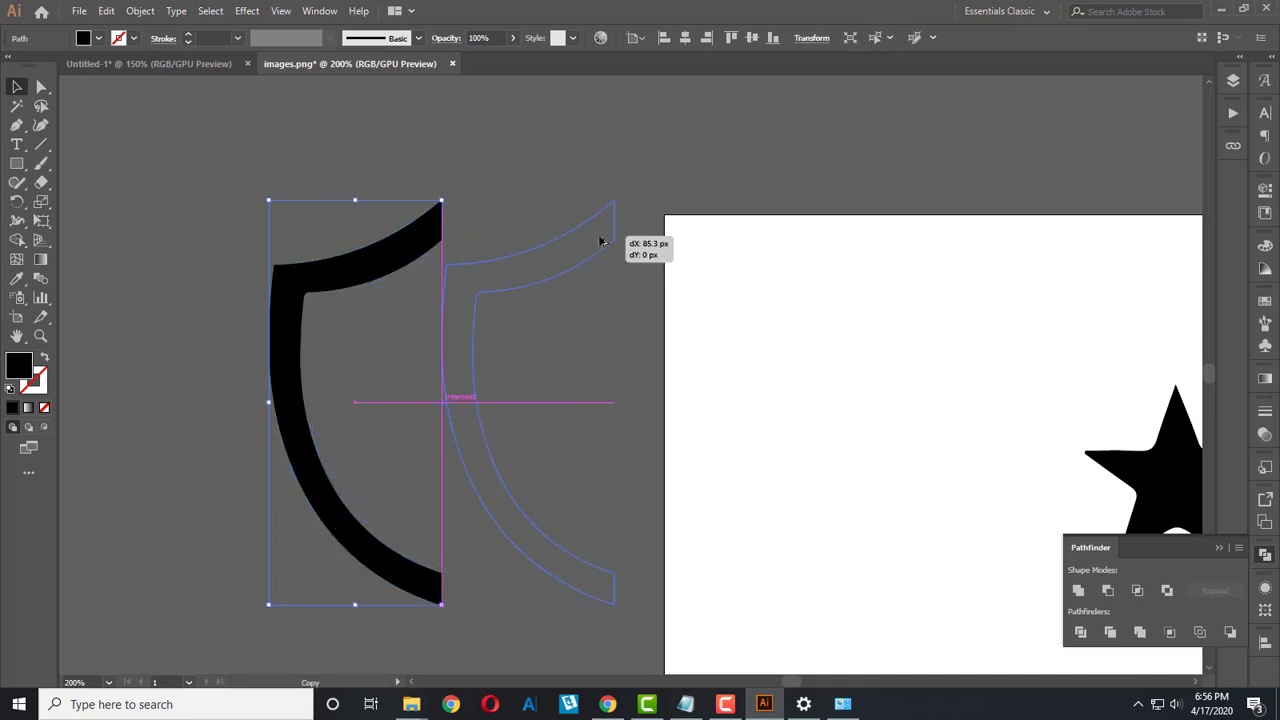
left_click(1264, 610)
left_click(1239, 447)
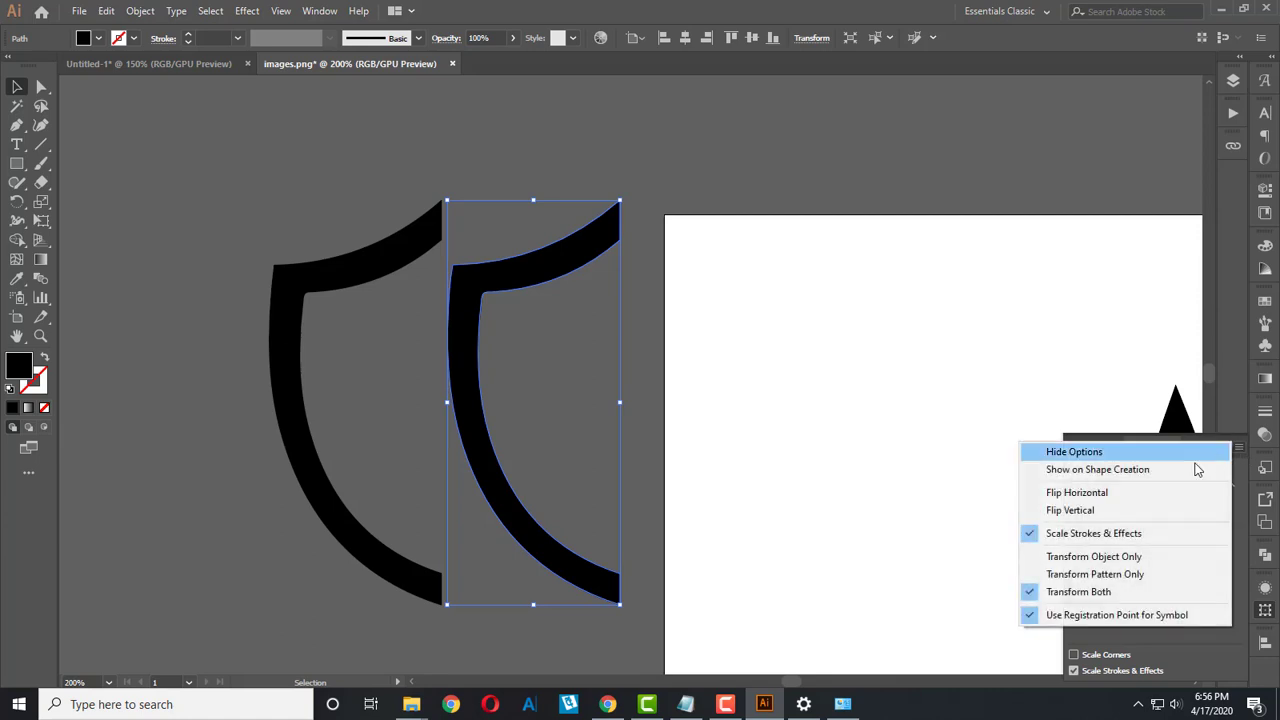
left_click(1131, 492)
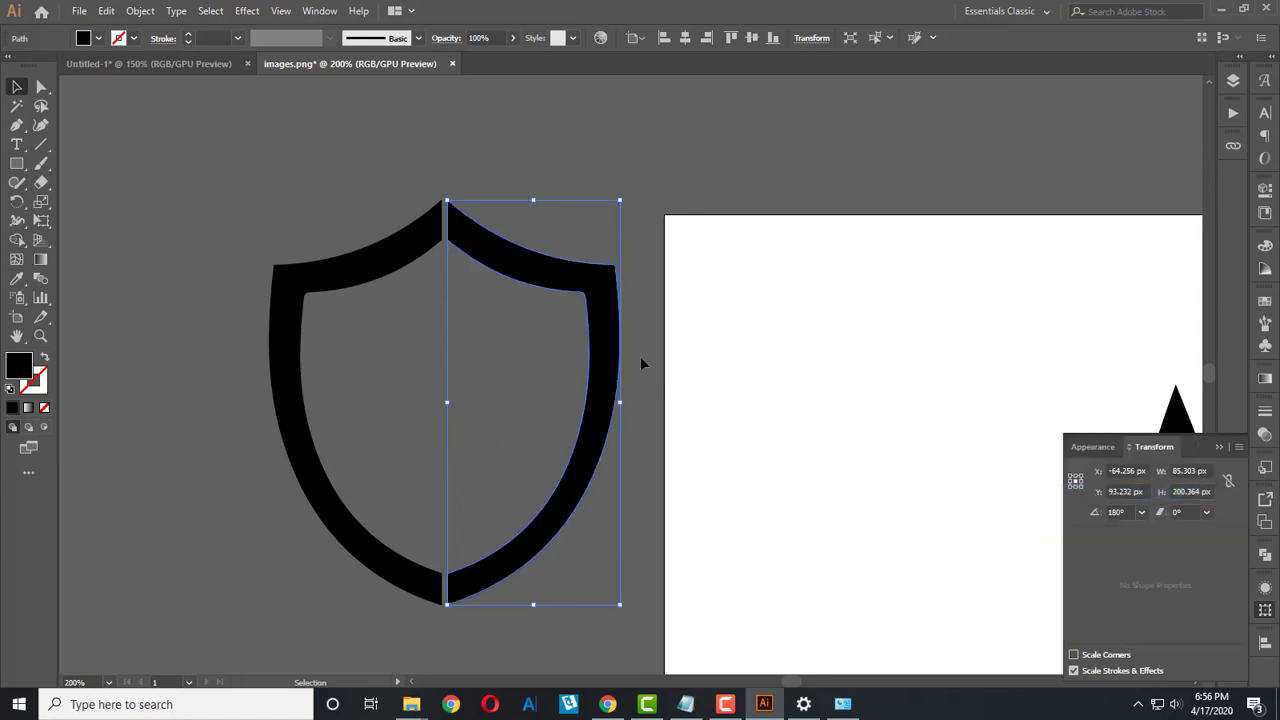
Step: Roughly position the two shield halves next to each other
scroll(370, 204, "up", 3)
scroll(594, 286, "up", 3)
left_click_drag(697, 314, 661, 320)
scroll(661, 320, "up", 1)
left_click(391, 206)
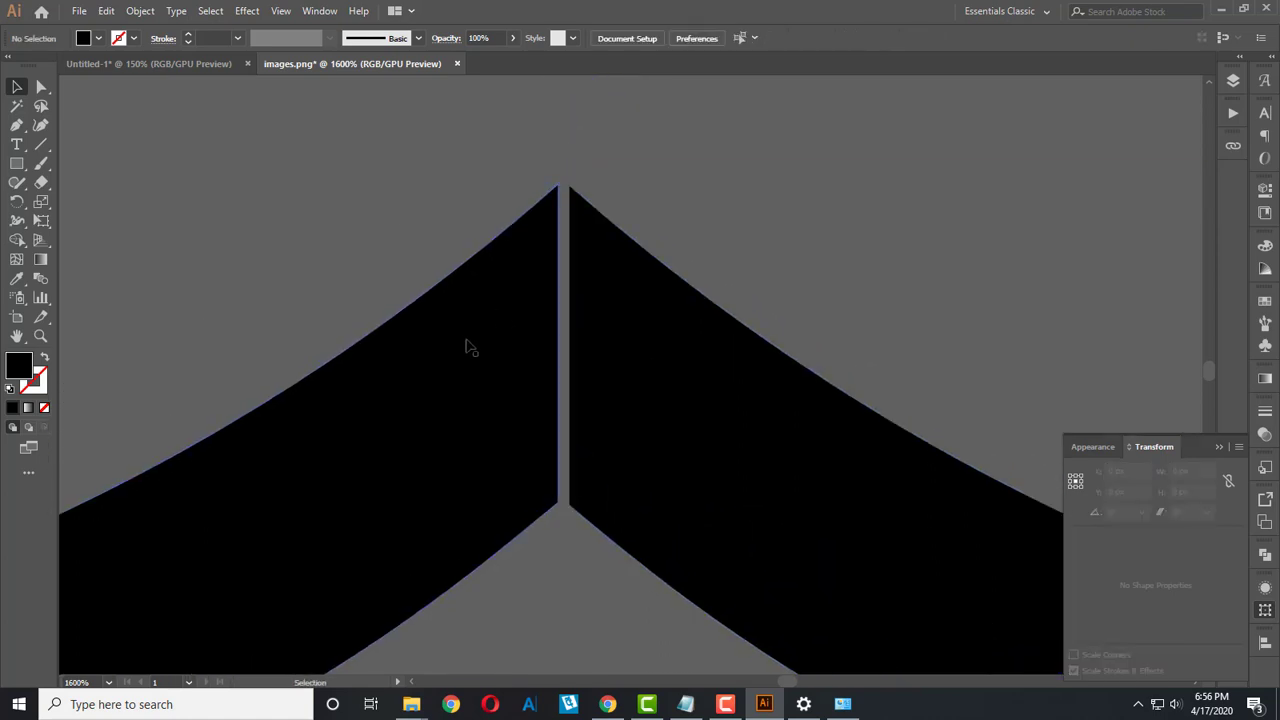
left_click_drag(466, 346, 449, 341)
left_click_drag(607, 301, 613, 289)
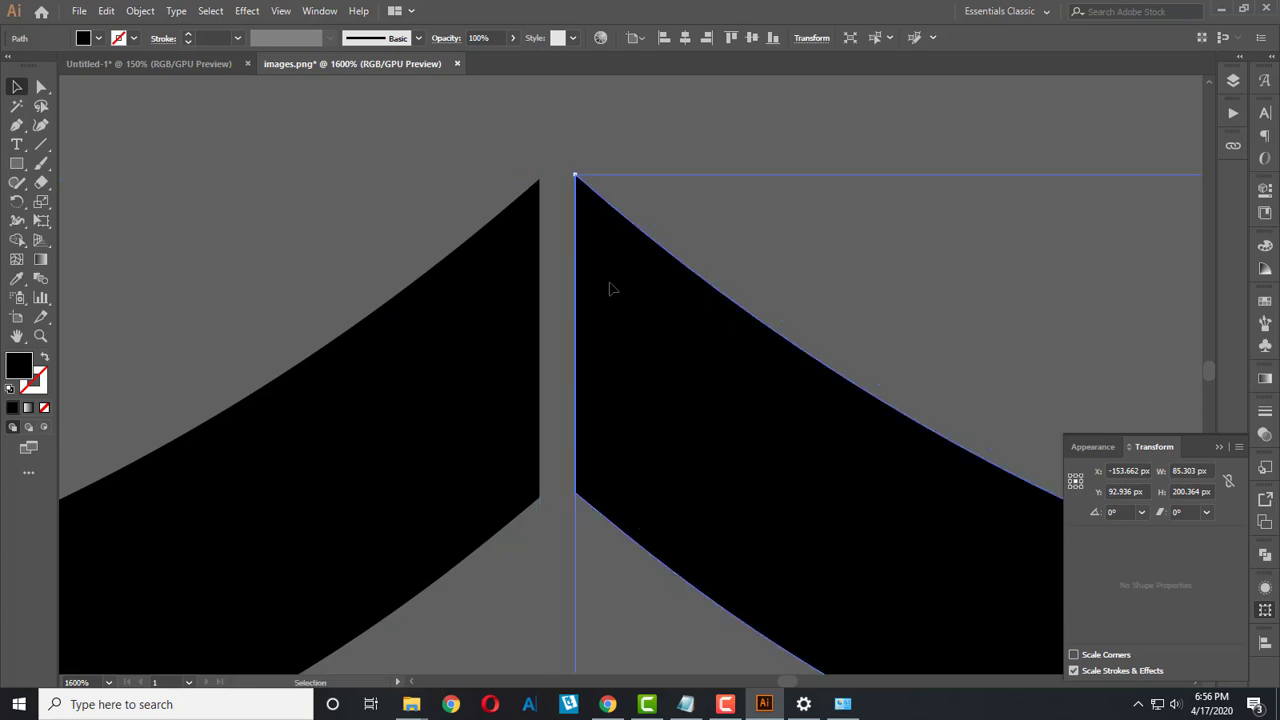
Step: Add a vertical guide between the halves and align the left half's edge to it
key("ctrl+r")
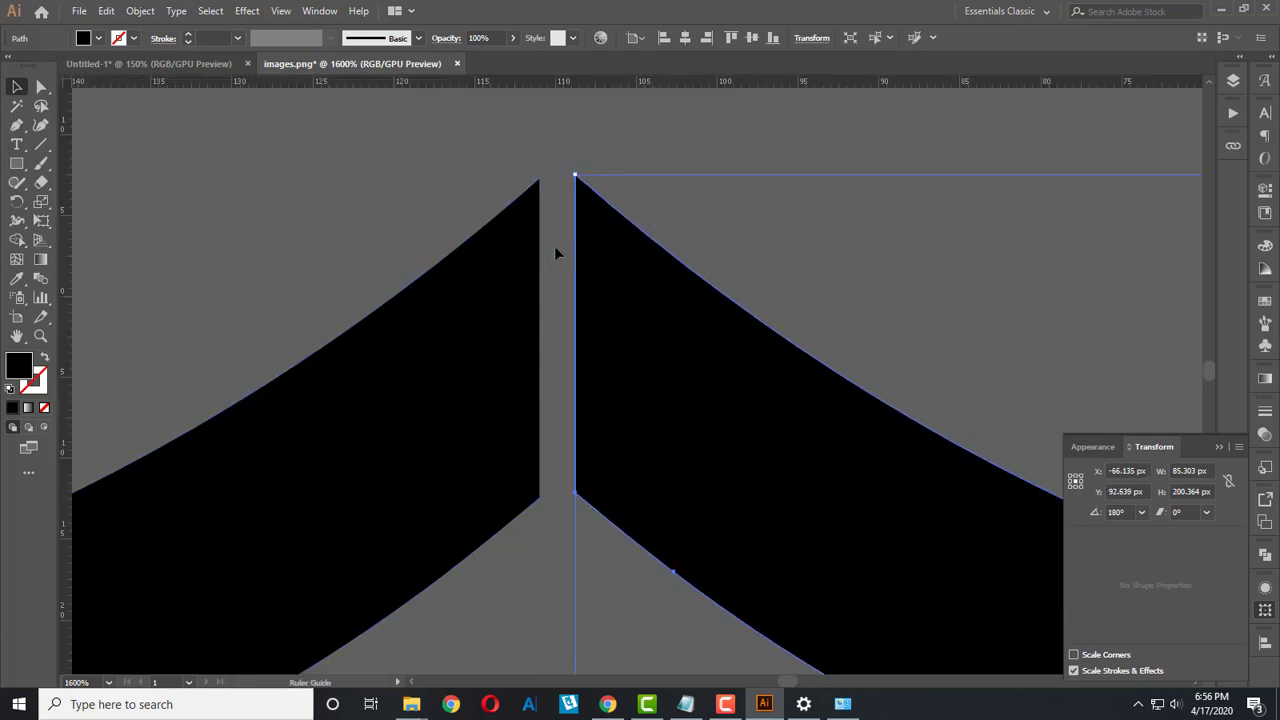
scroll(560, 251, "up", 1)
left_click_drag(614, 309, 650, 328)
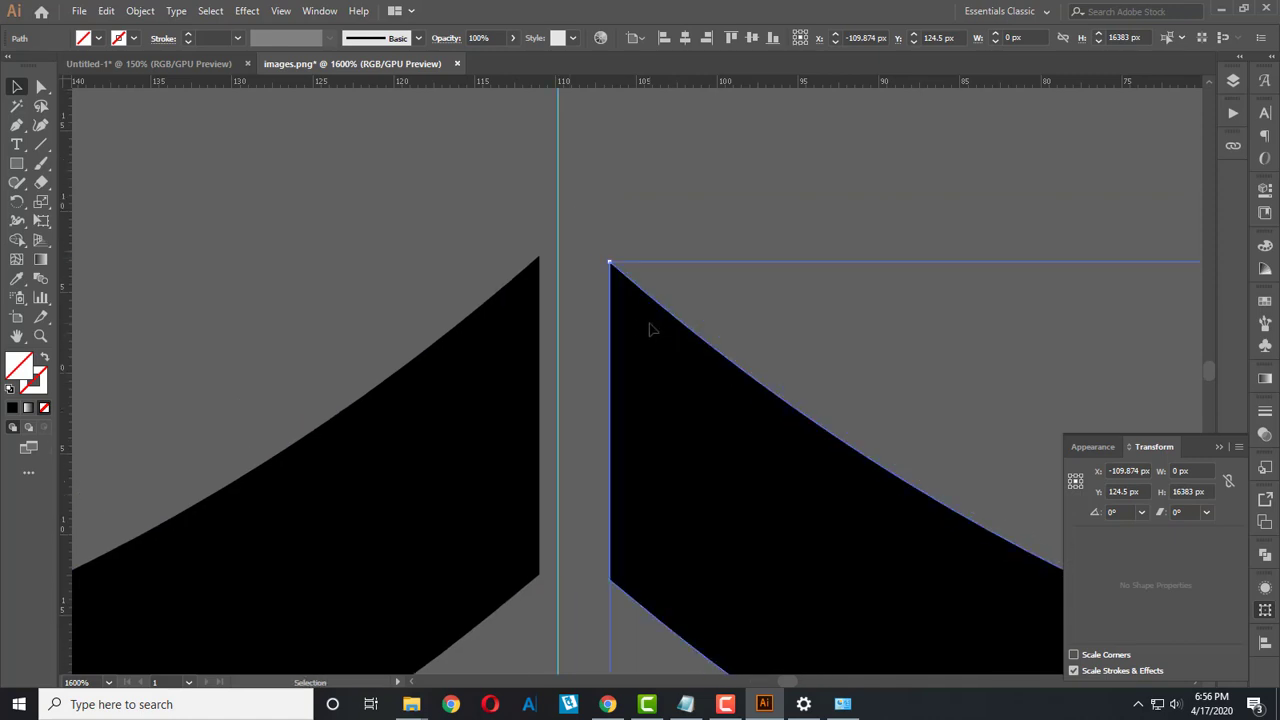
left_click(445, 220)
mouse_move(572, 336)
left_mouse_down()
mouse_move(548, 197)
mouse_move(571, 318)
left_mouse_up()
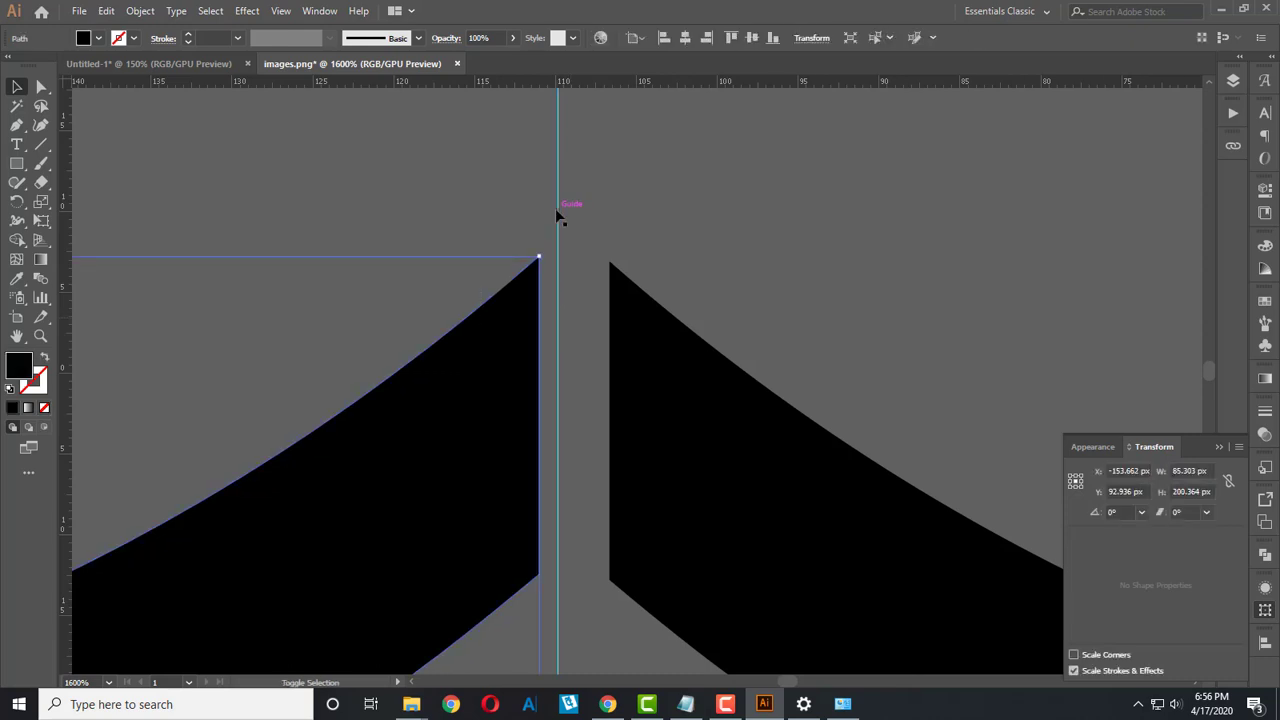
left_click_drag(573, 196, 528, 285)
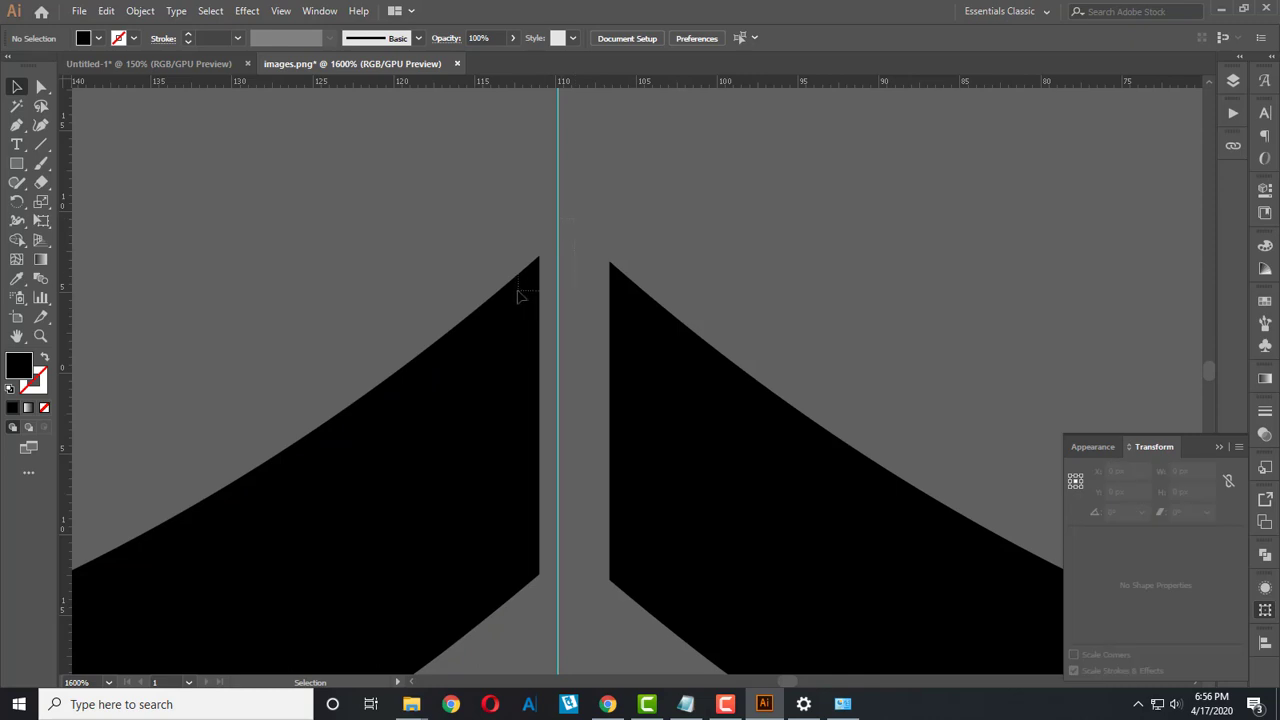
left_click_drag(575, 223, 525, 288)
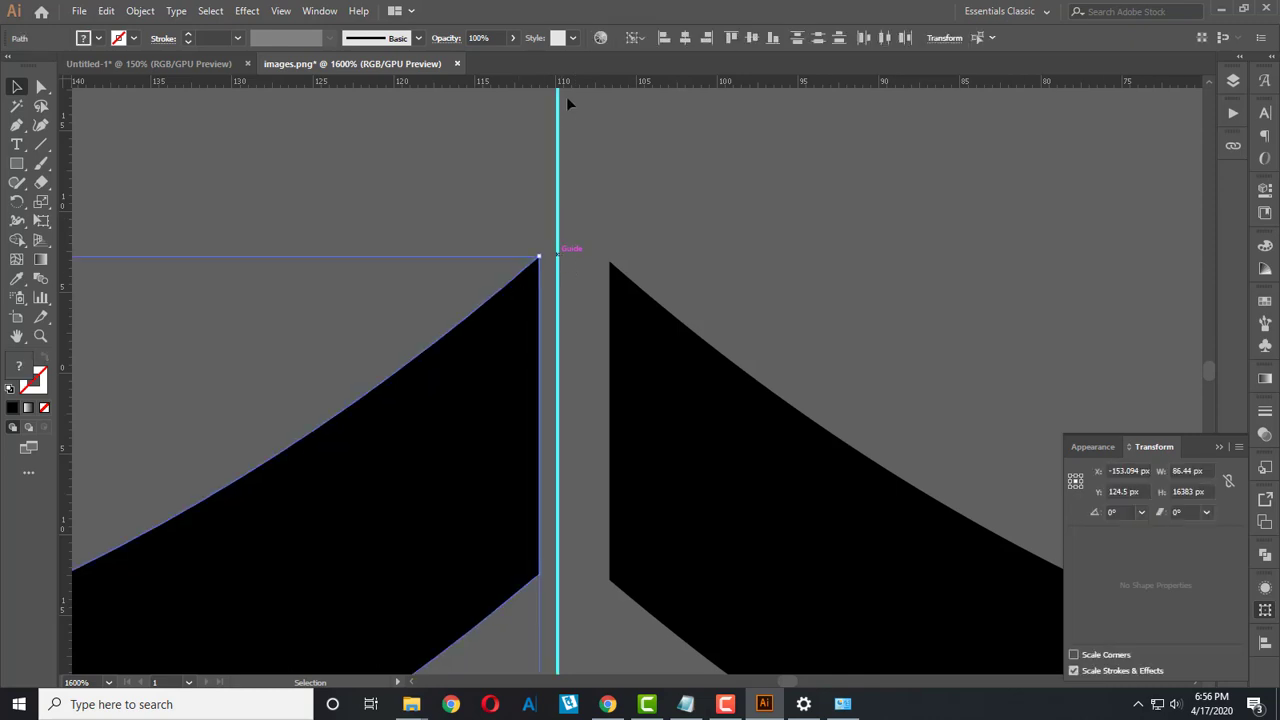
left_click(707, 38)
left_click(674, 284)
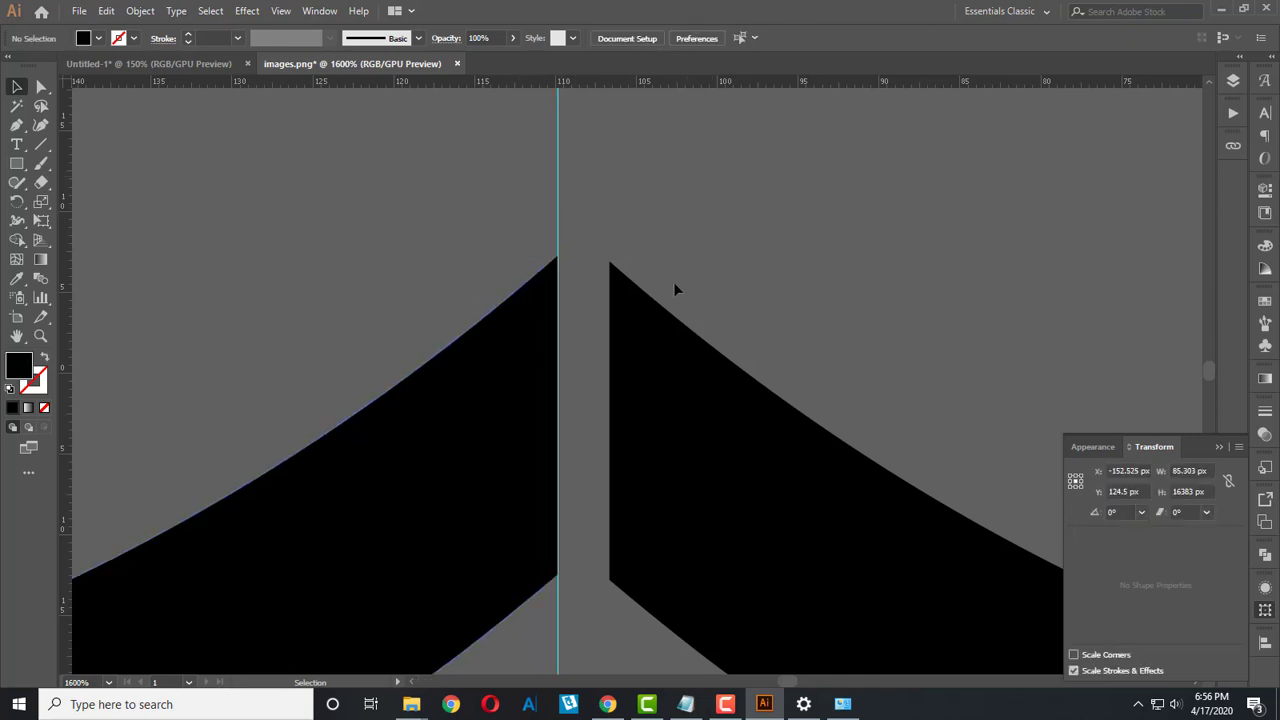
Step: Align the right half's edge to the guide, then align both halves together
left_click(659, 363)
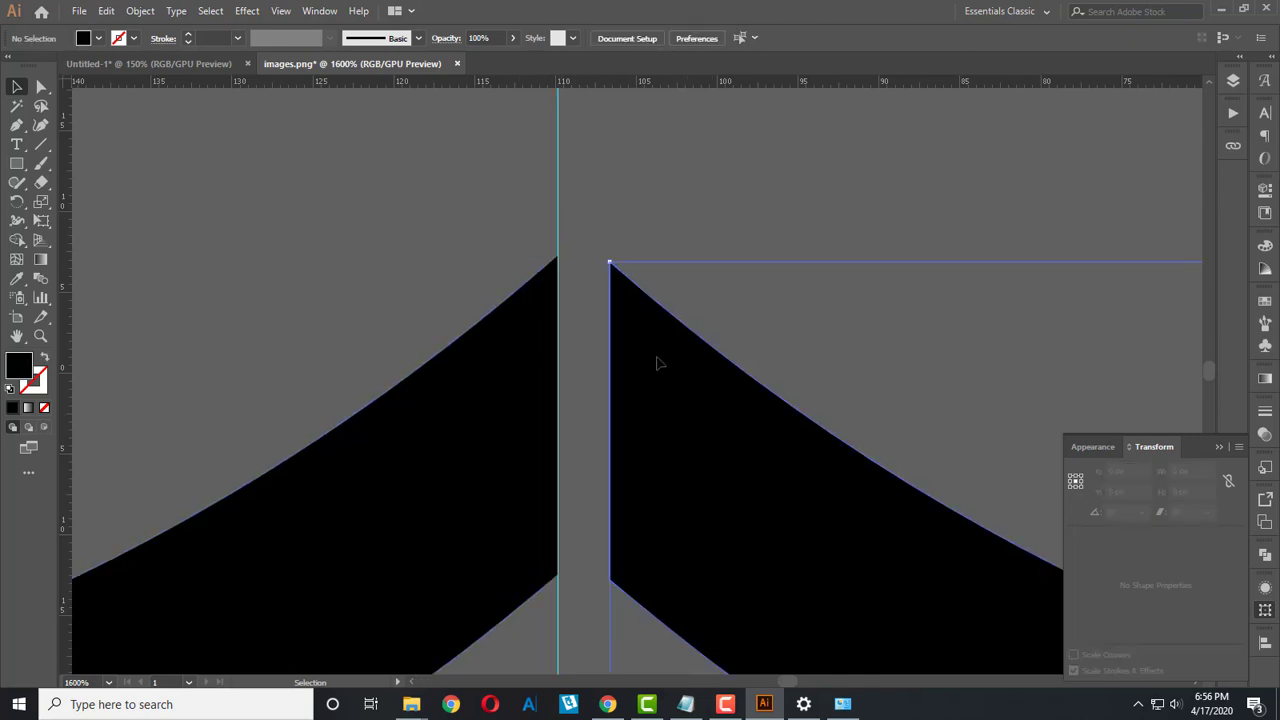
left_click(558, 196, "shift")
left_click(663, 38)
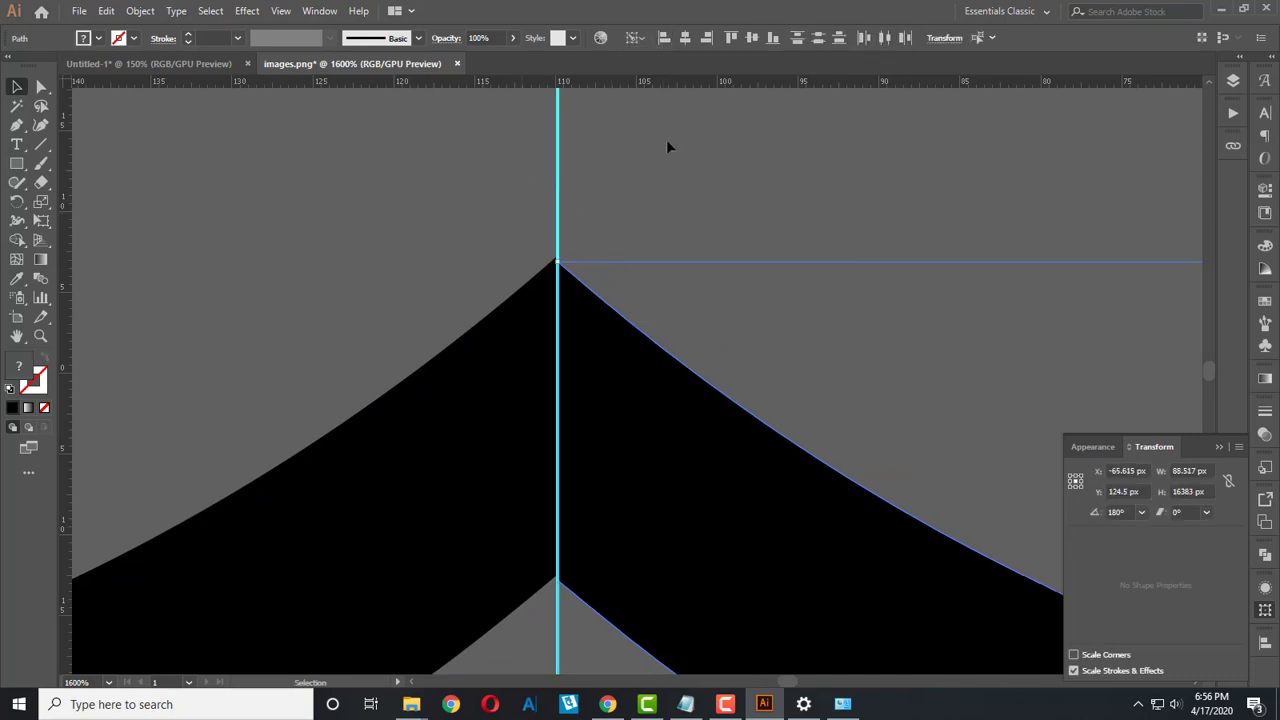
left_click(666, 141)
left_click(500, 414)
left_click(620, 443, "shift")
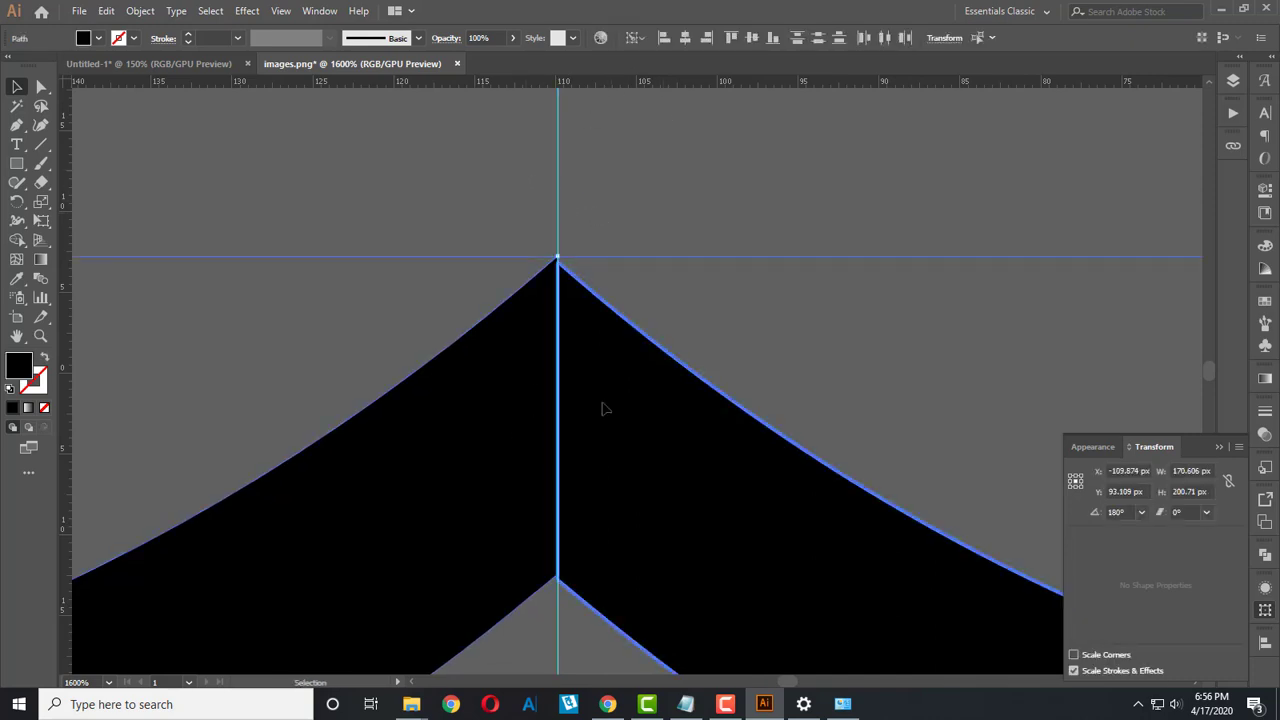
left_click(722, 40)
Step: Zoom out and select the left shield half
left_click(667, 196)
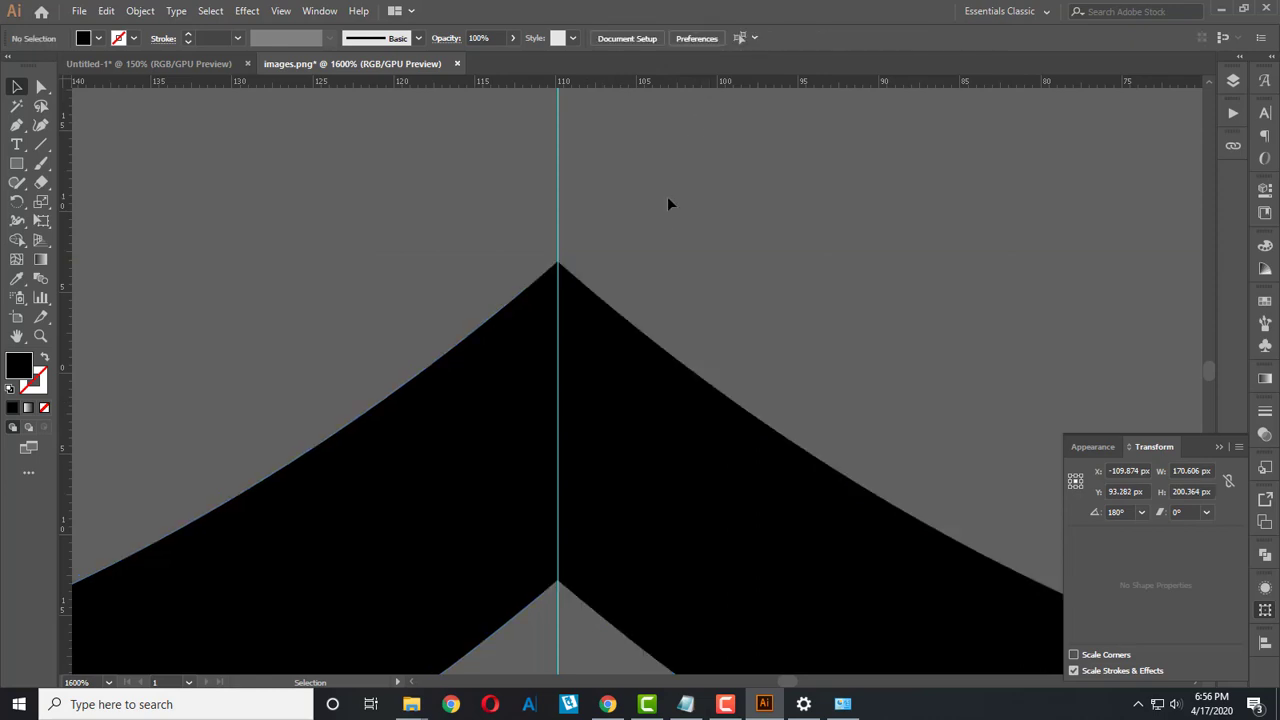
scroll(632, 365, "down", 5)
scroll(620, 450, "down", 2)
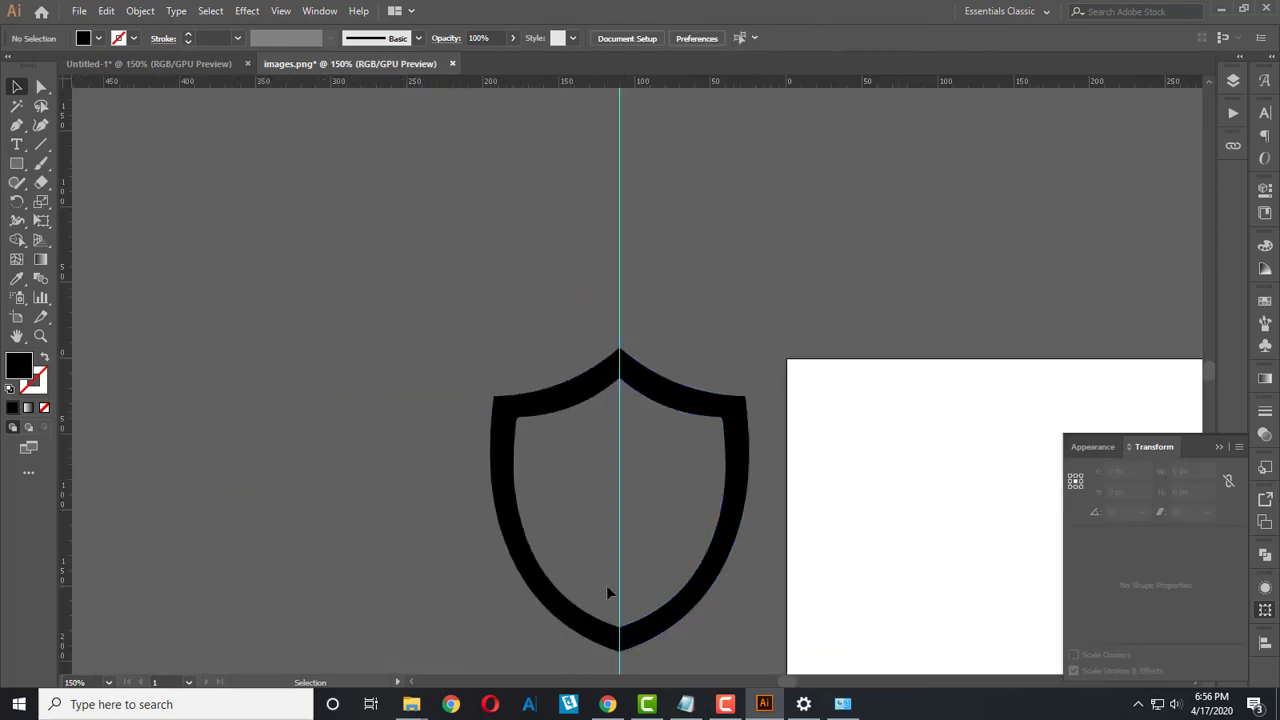
left_click(566, 585)
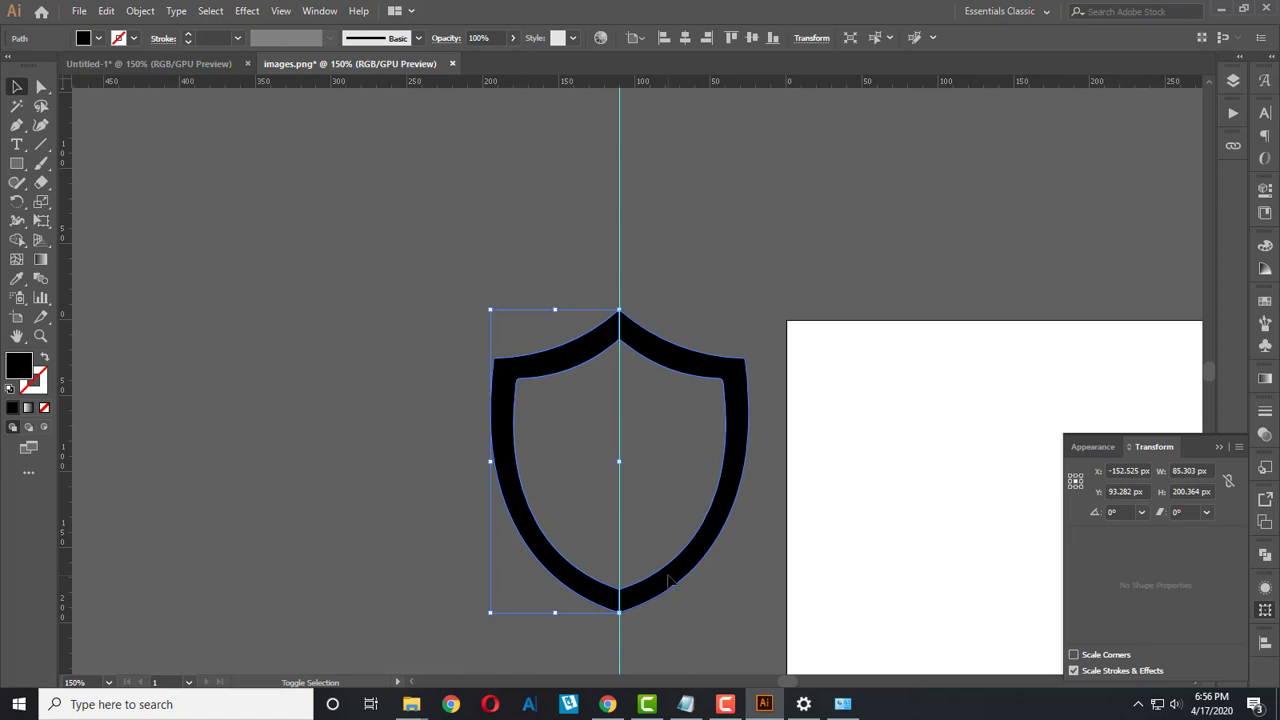
Step: Move the complete shield into the Pay2B document above the lettering
left_click(668, 582, "shift")
left_click_drag(671, 585, 180, 72)
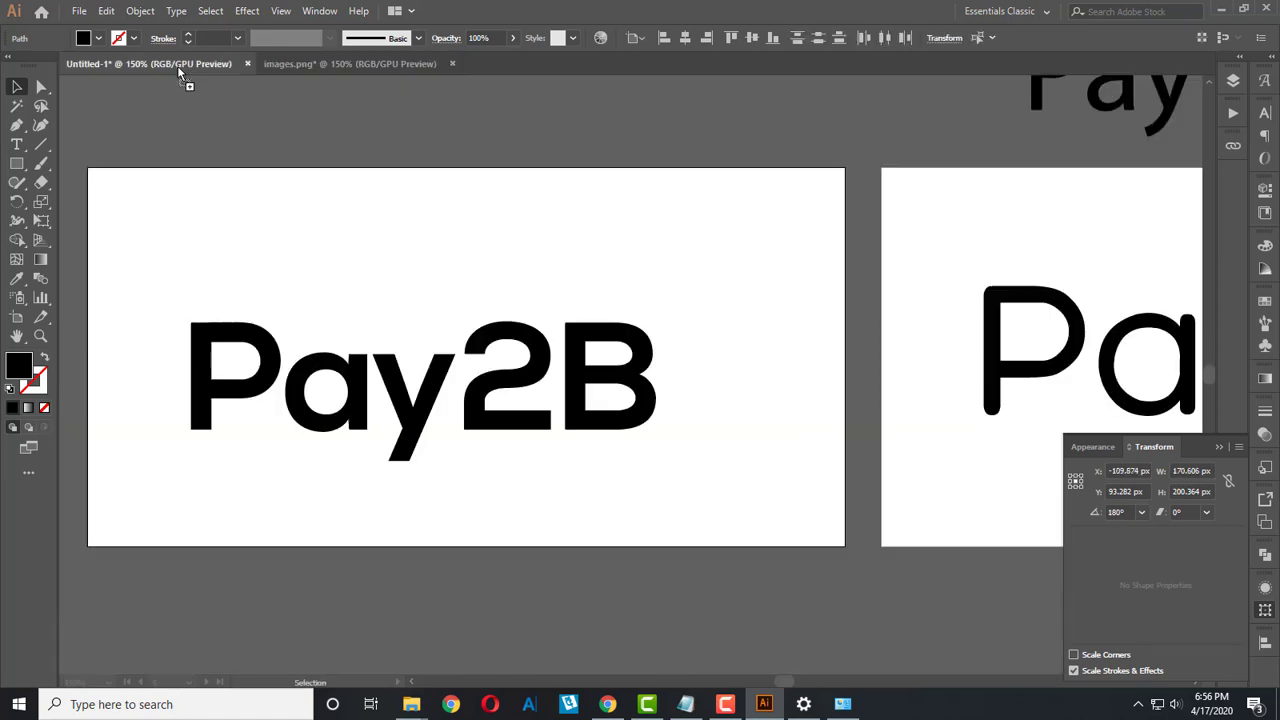
left_click_drag(509, 253, 516, 256)
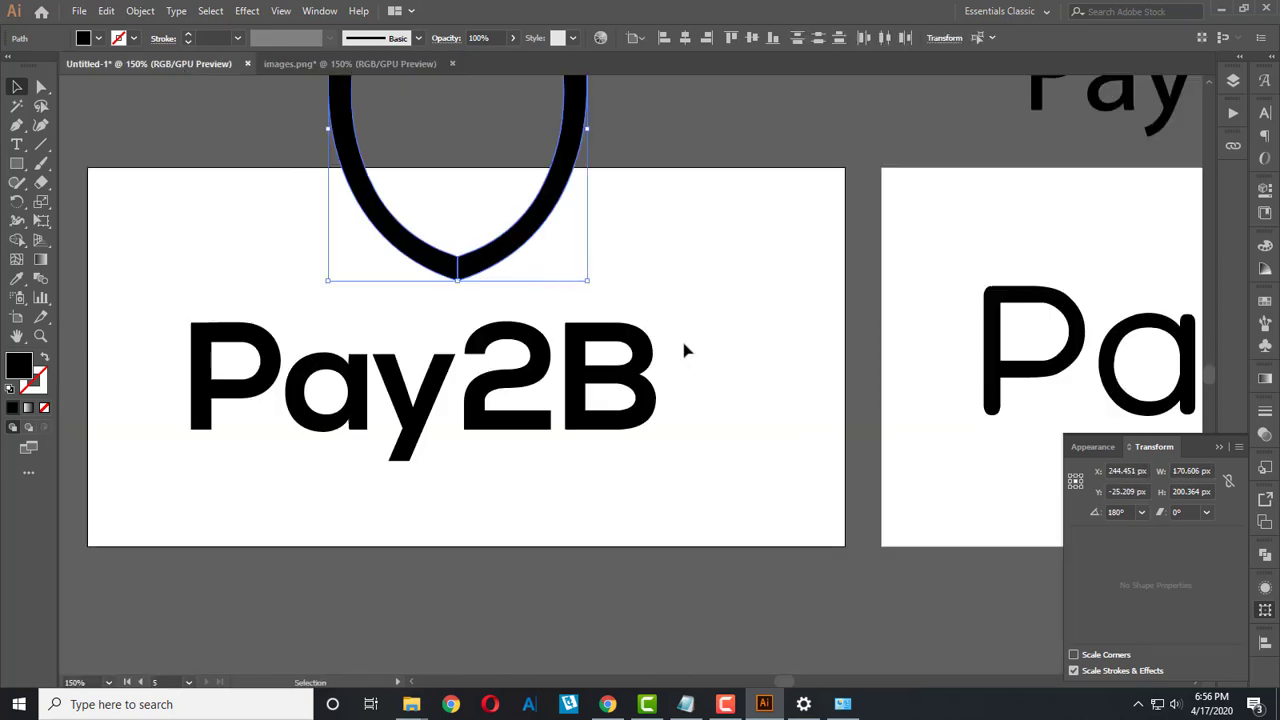
left_click(727, 328)
Step: Convert the Pay2B text to outlines and ungroup the letters
left_click(575, 387)
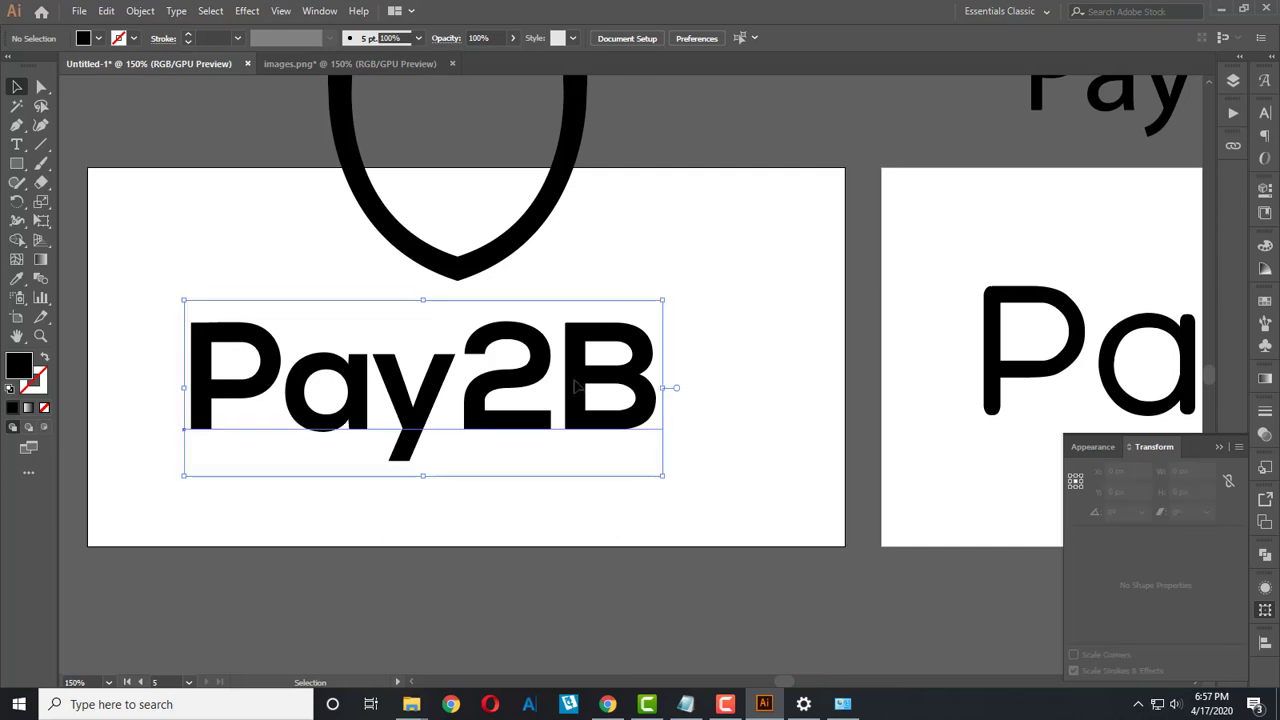
key("a")
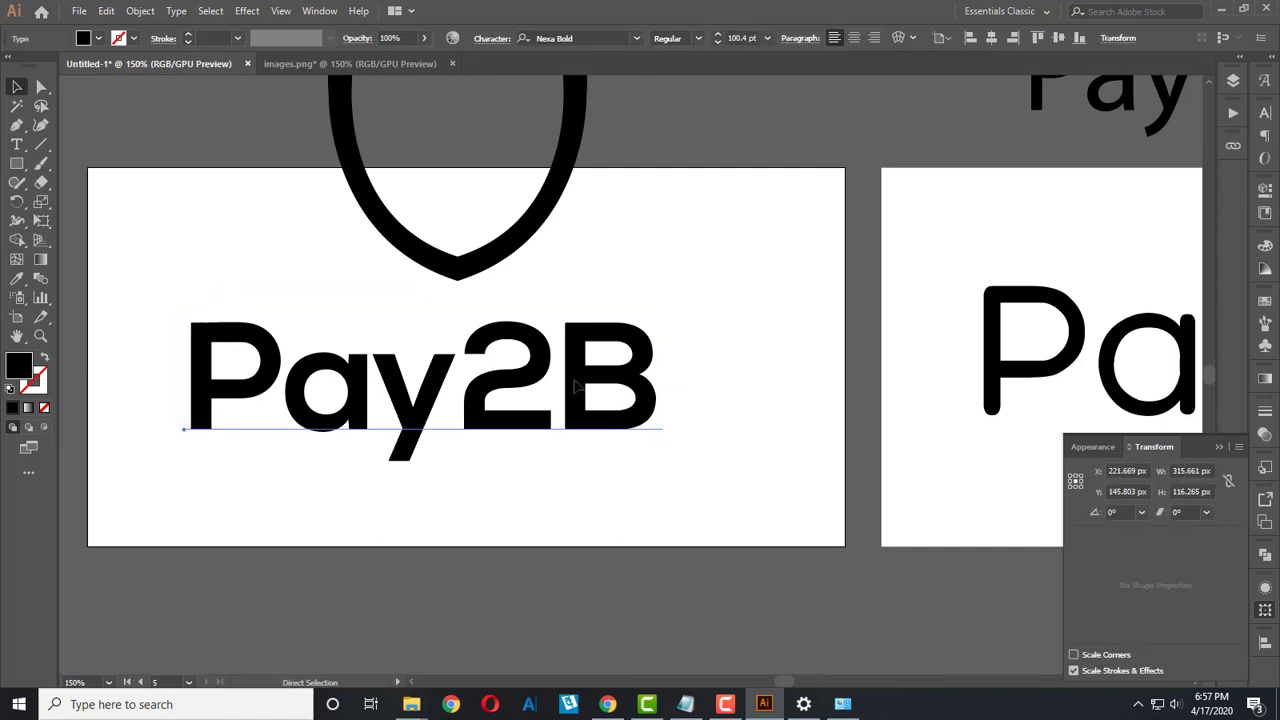
key("ctrl+shift+o")
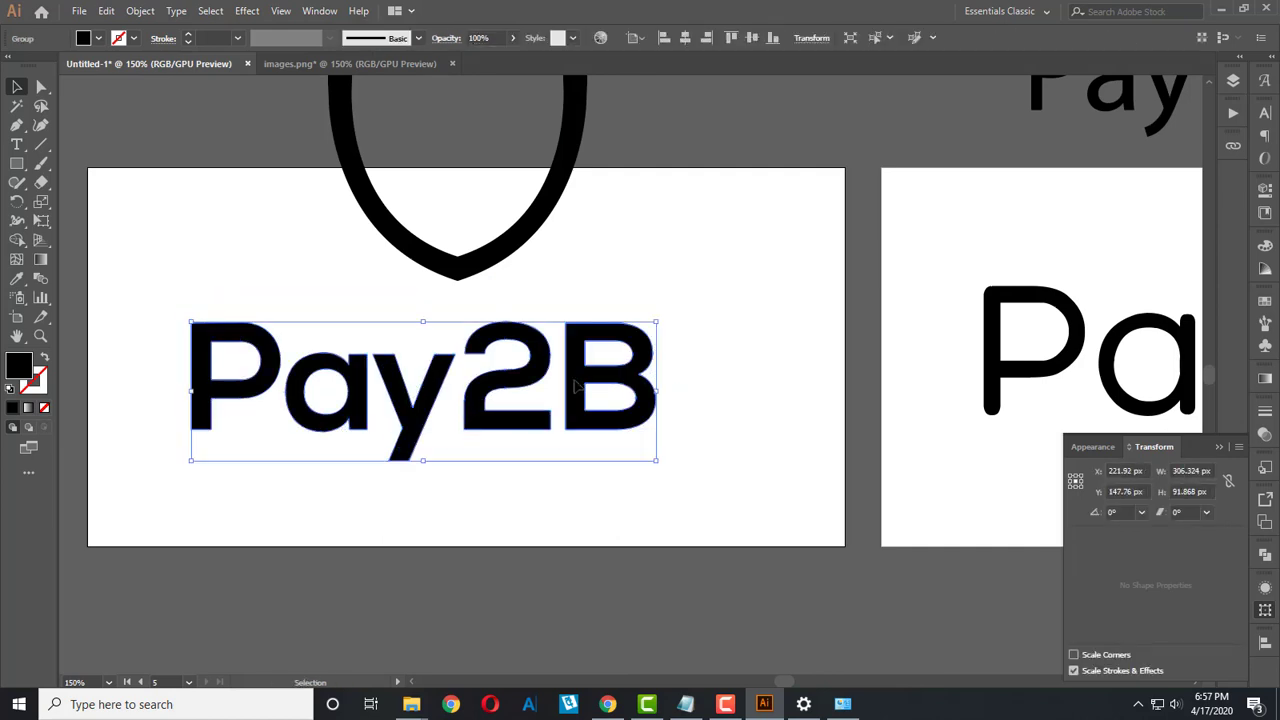
right_click(575, 387)
left_click(637, 510)
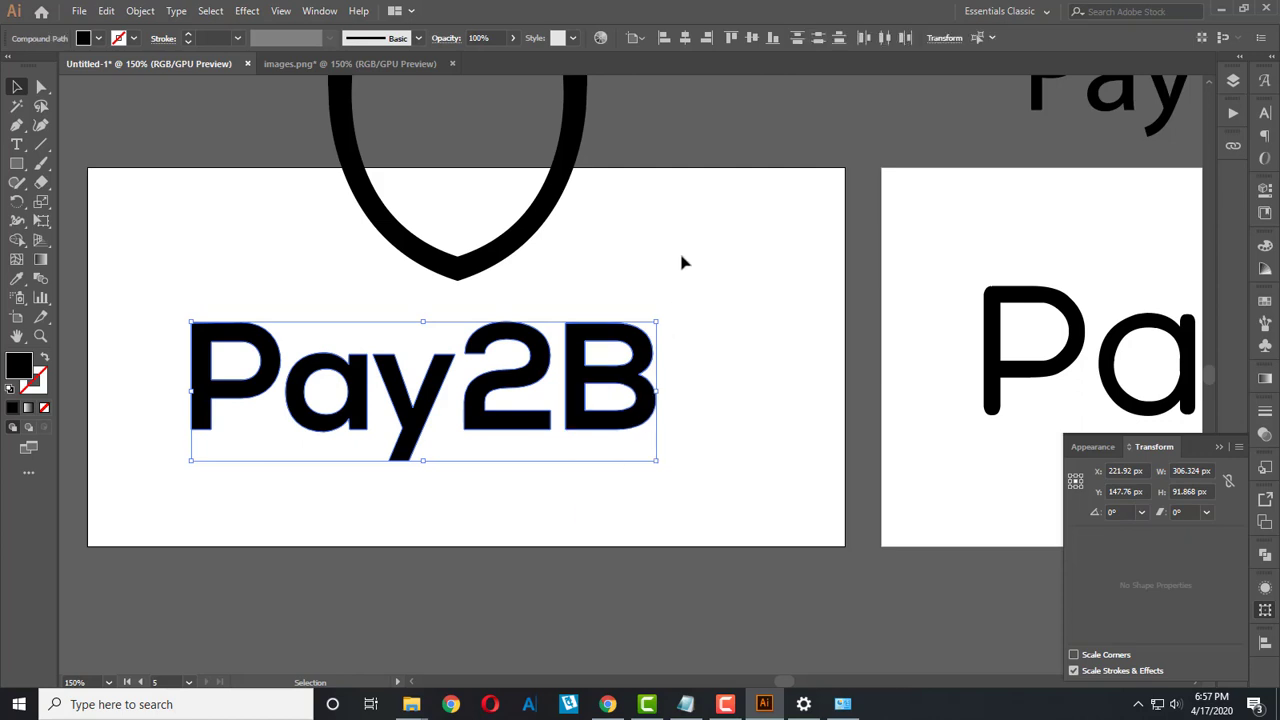
left_click(683, 262)
Step: Nudge B right and Pay left to separate them from the 2, then select the shield
left_click(610, 383)
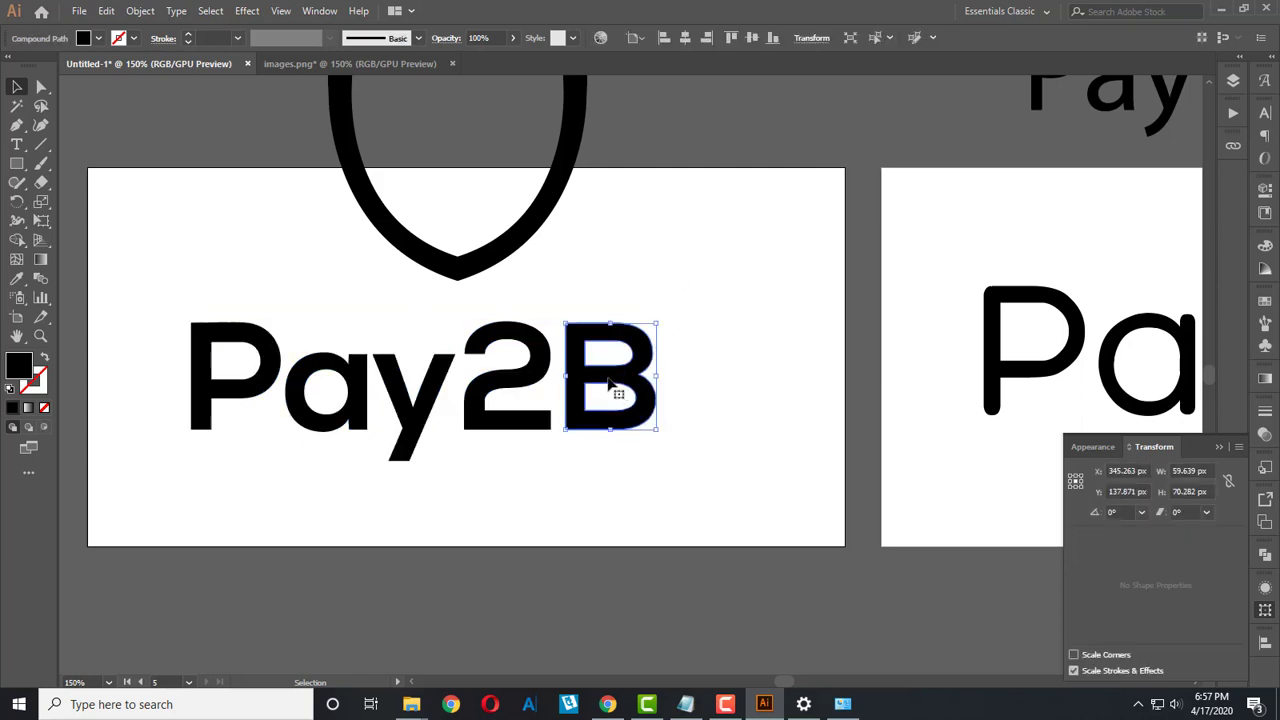
key("Right")
key("Right")
key("Right")
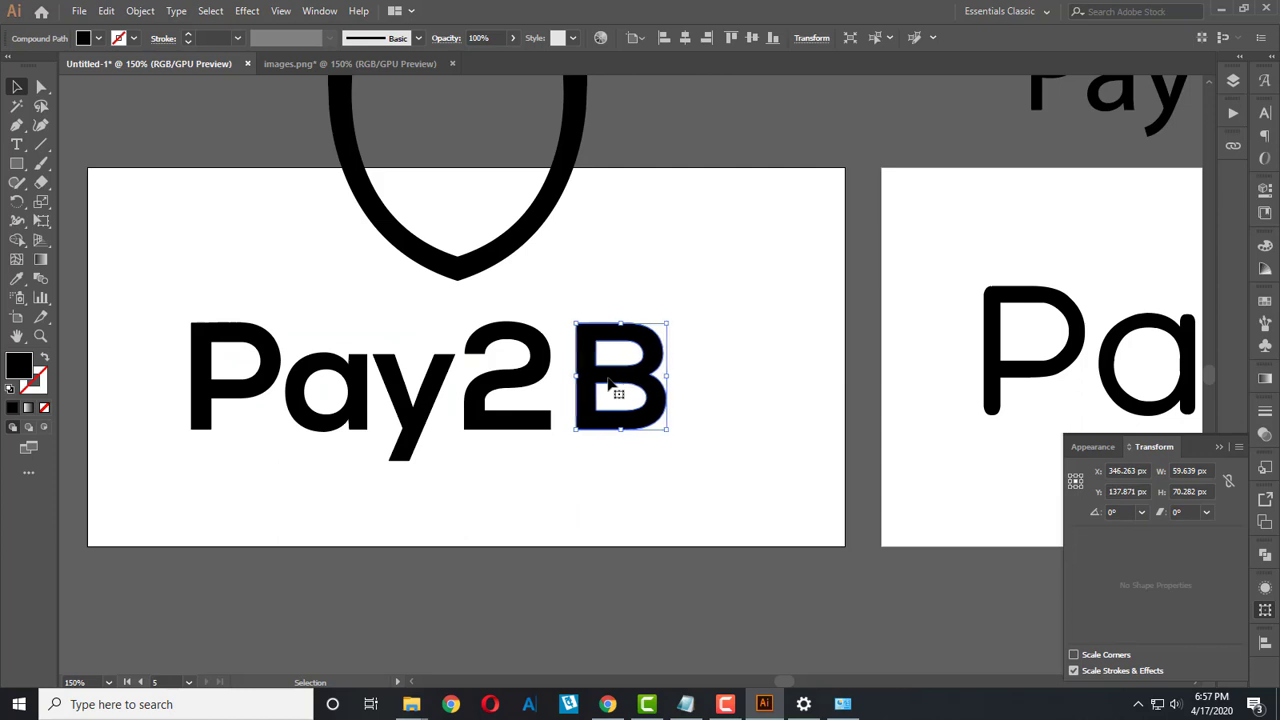
key("Right")
key("Right")
key("Right")
key("Right")
key("Right")
left_click_drag(172, 301, 436, 490)
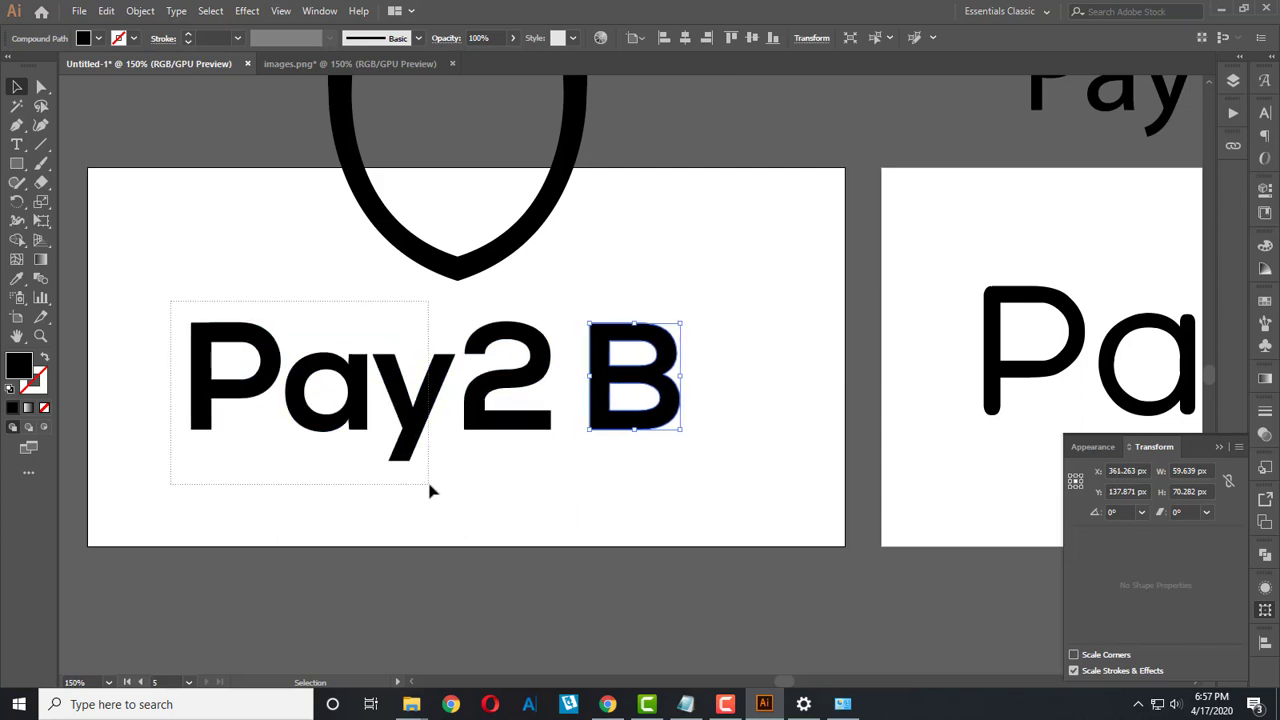
key("Left")
key("Left")
key("Left")
key("Left")
key("Left")
key("Left")
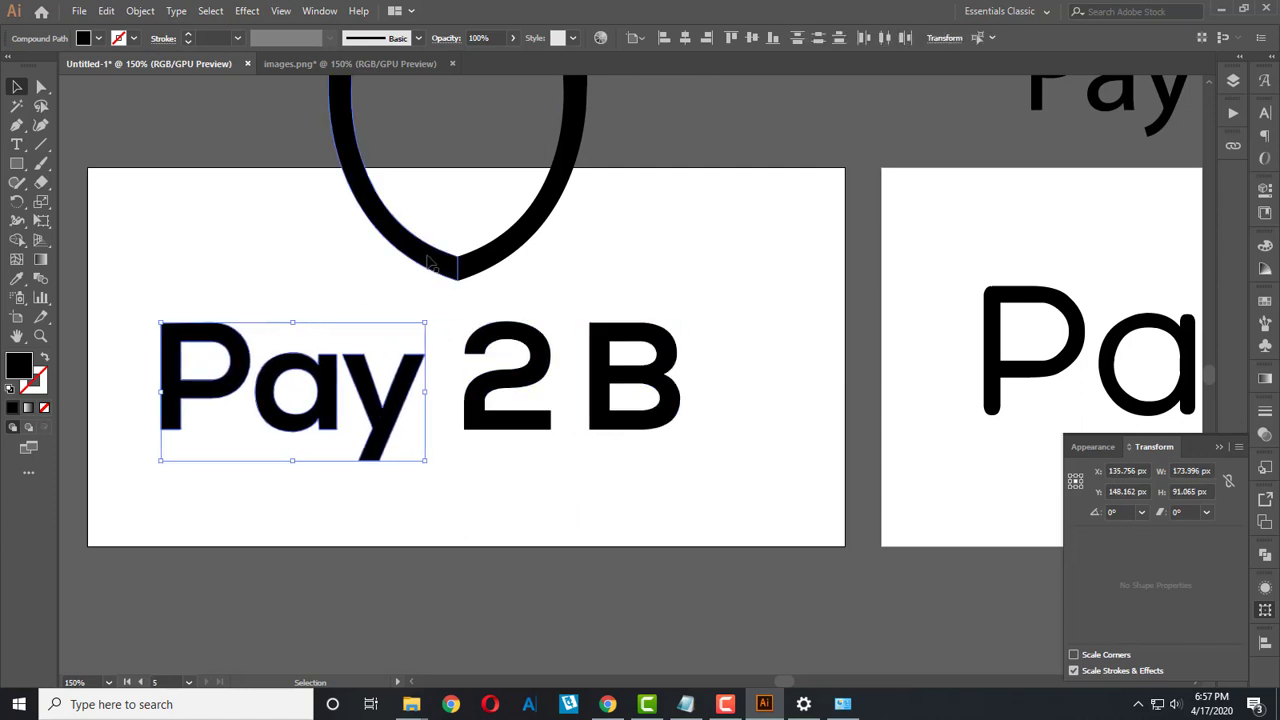
left_click(503, 256)
left_click(505, 256, "shift")
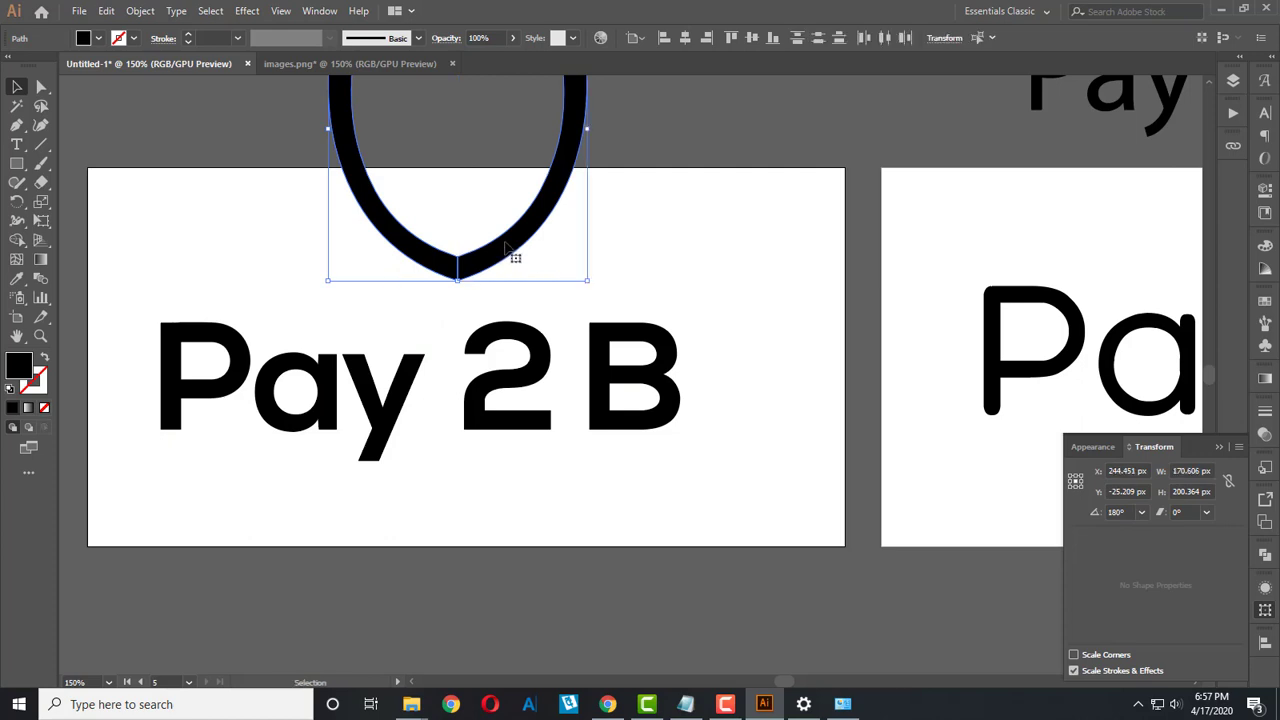
Step: Move the shield down over the 2 and scale it to fit around it
left_click_drag(505, 248, 507, 497)
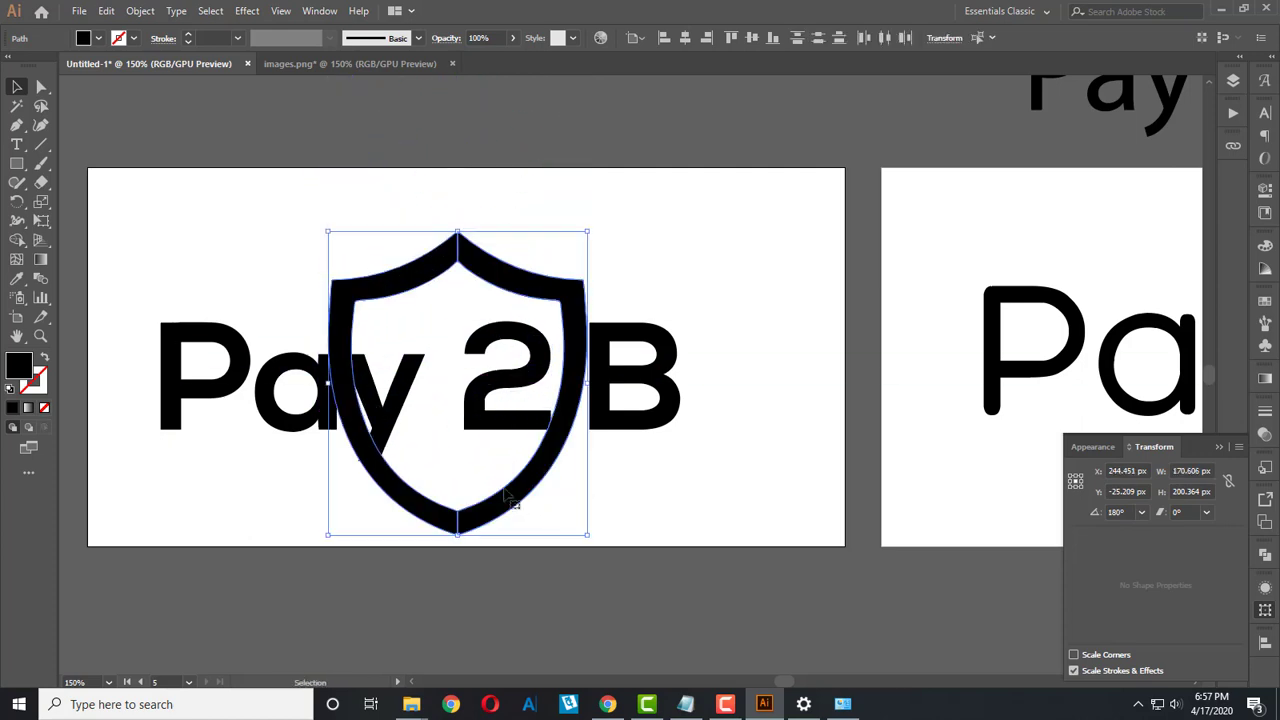
left_click_drag(330, 537, 417, 430)
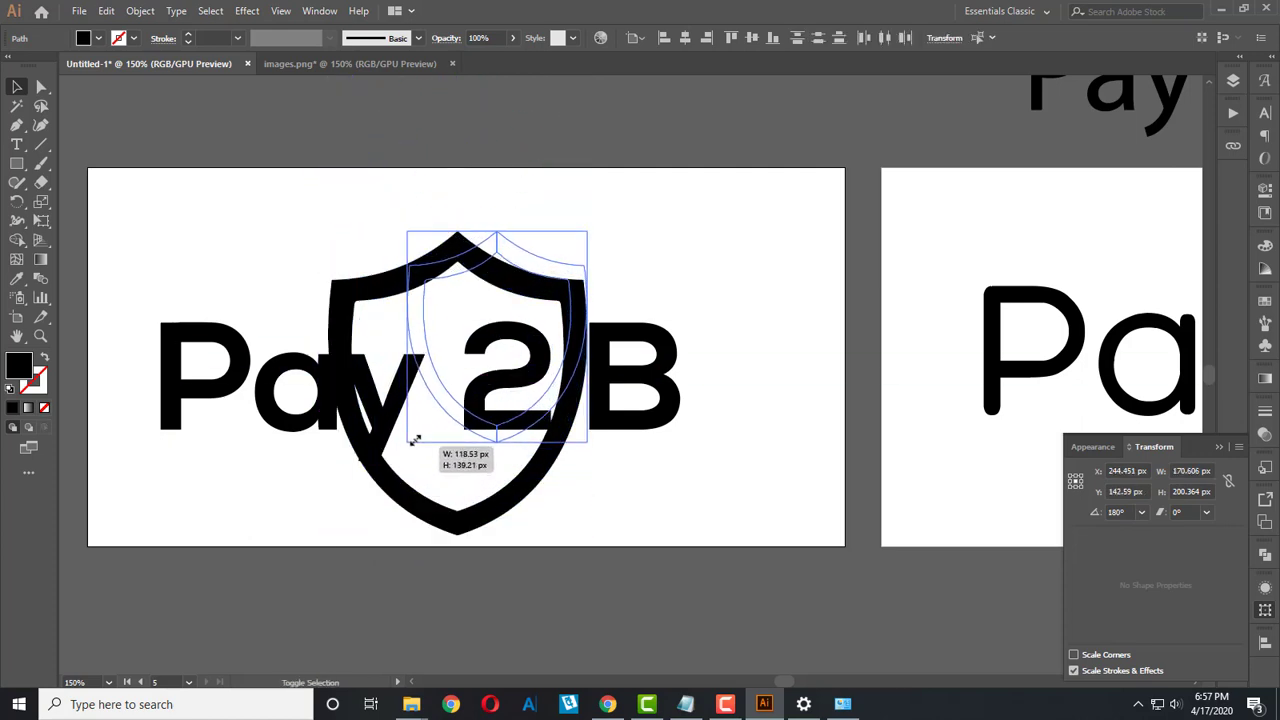
left_click_drag(549, 273, 551, 318)
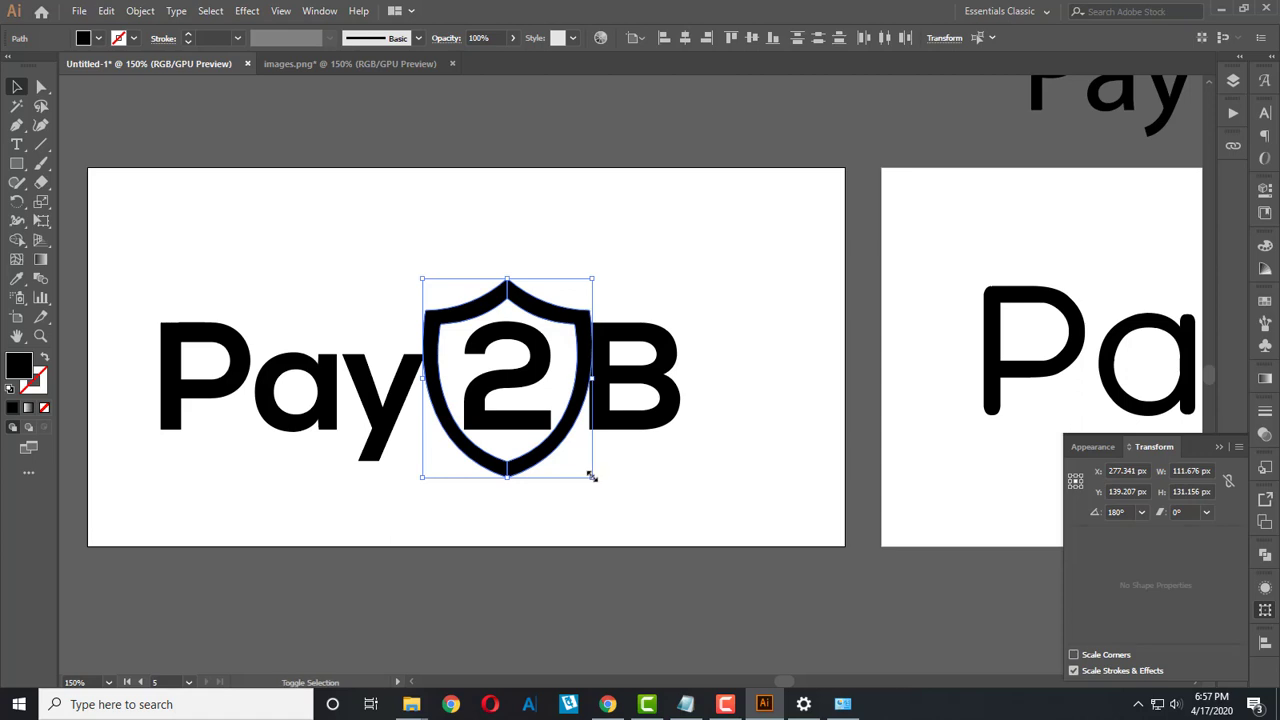
left_click_drag(591, 476, 602, 487)
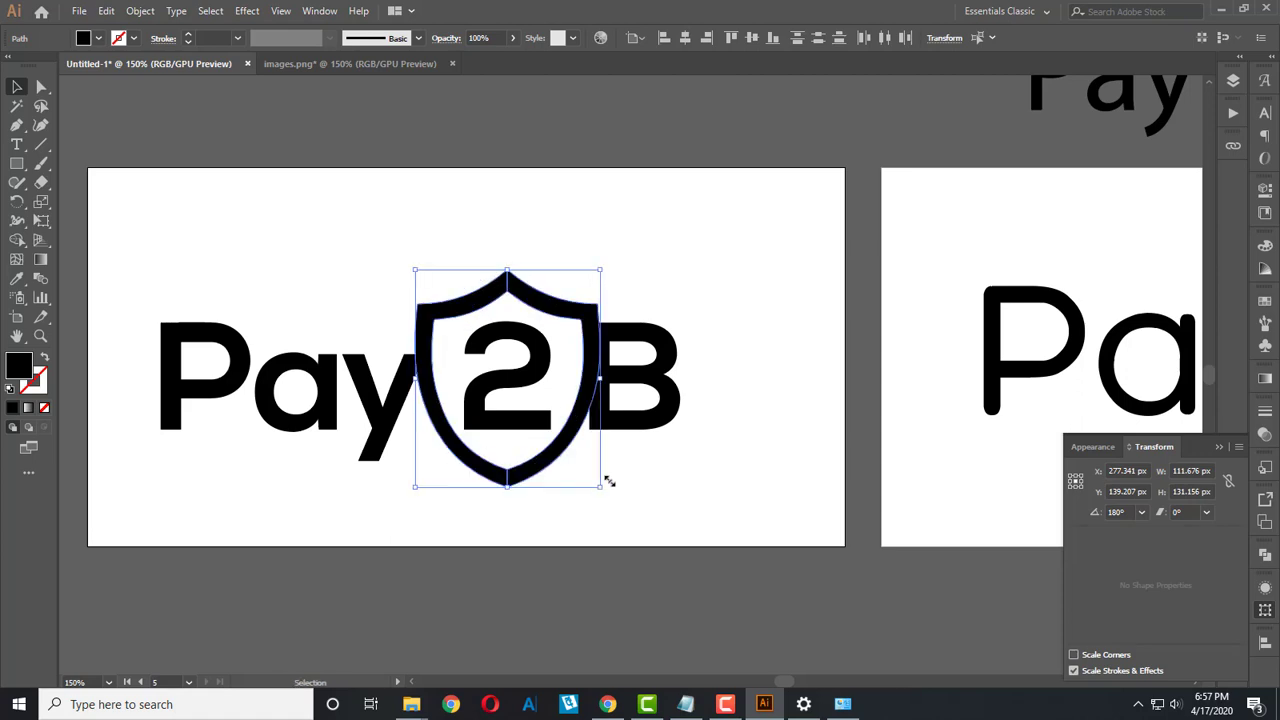
Step: Move B right and Pay left so both clear the shield
left_click_drag(655, 428, 675, 443)
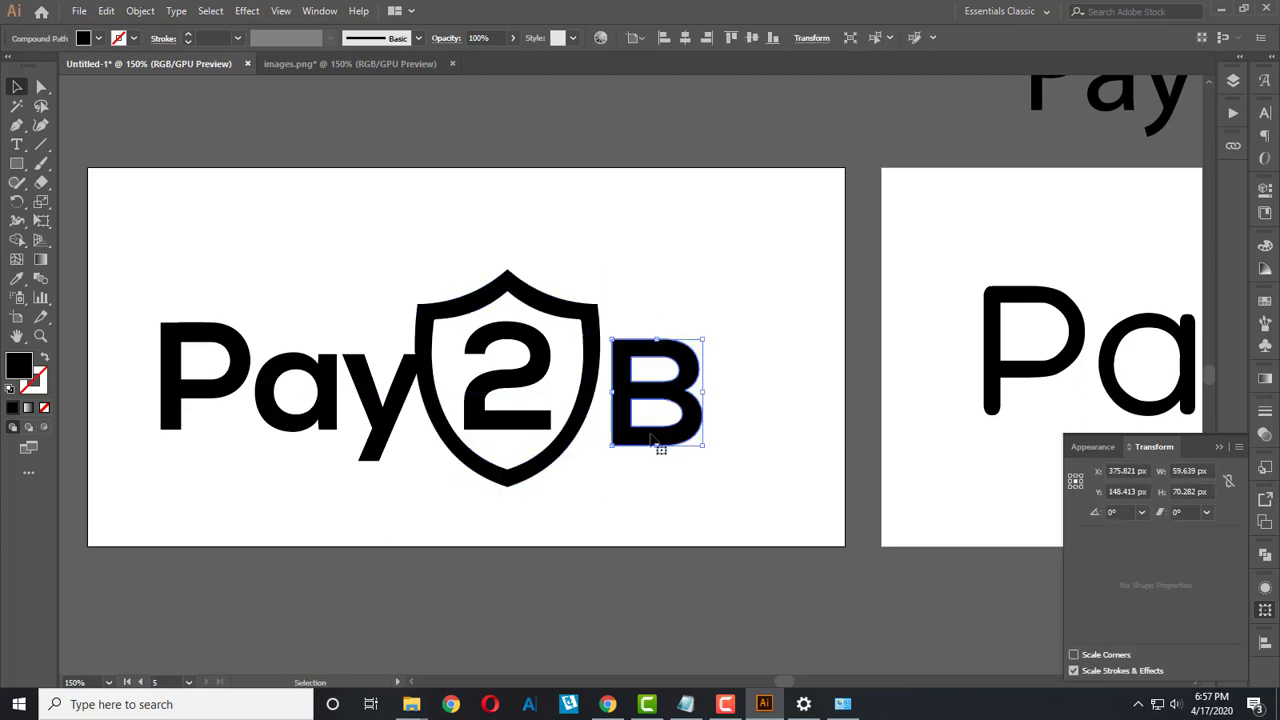
left_click(381, 427)
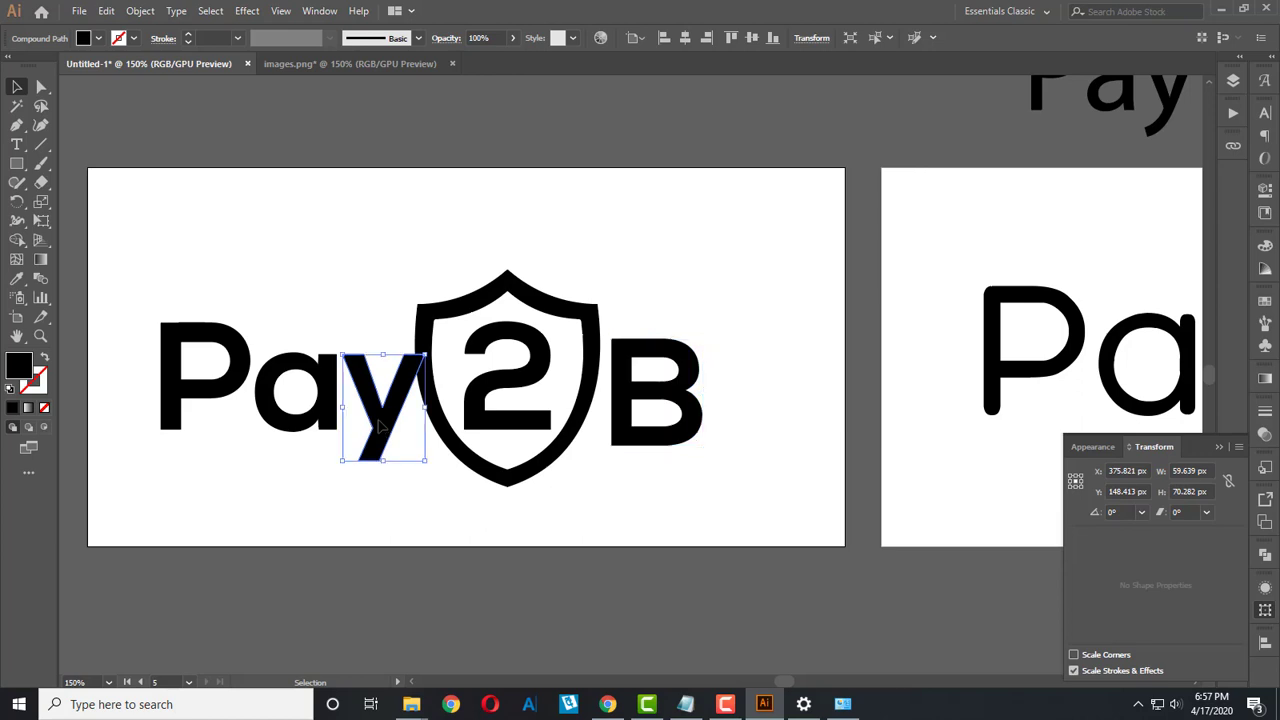
left_click(270, 417, "shift")
left_click(224, 398, "shift")
left_click_drag(226, 393, 188, 383)
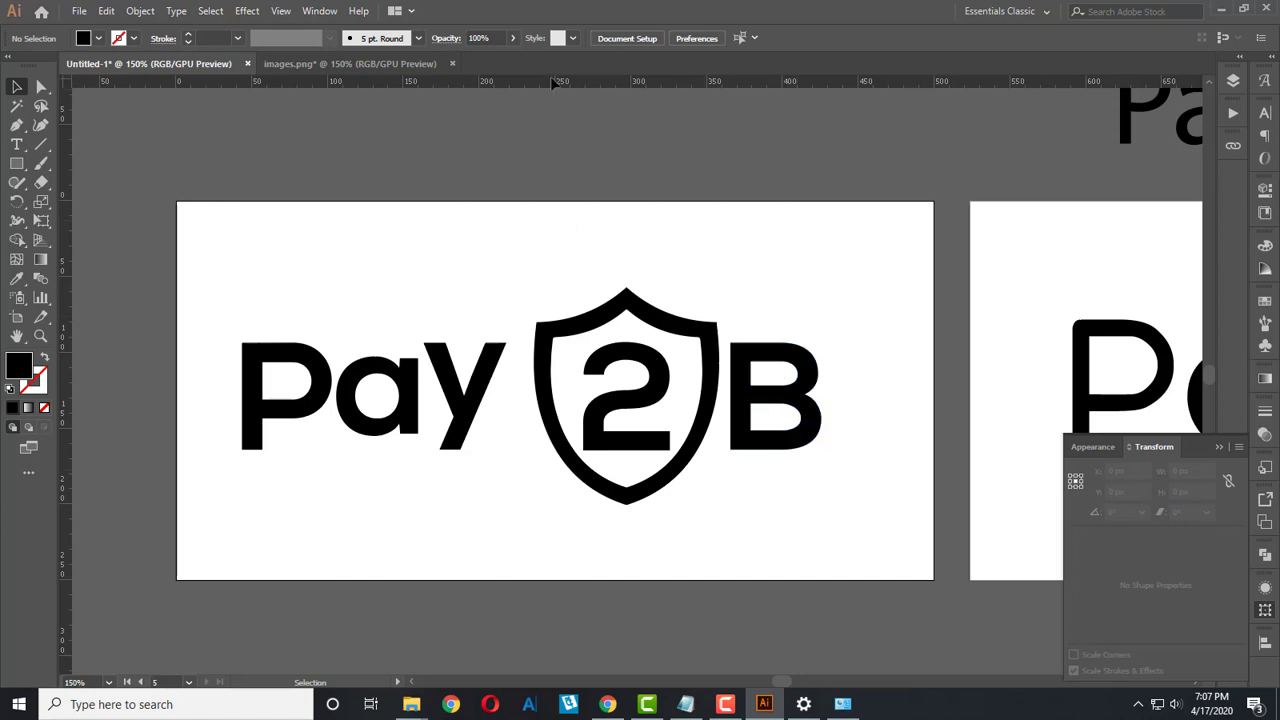
Step: Add a horizontal baseline guide and try nudging B and P onto it
left_click_drag(550, 80, 591, 436)
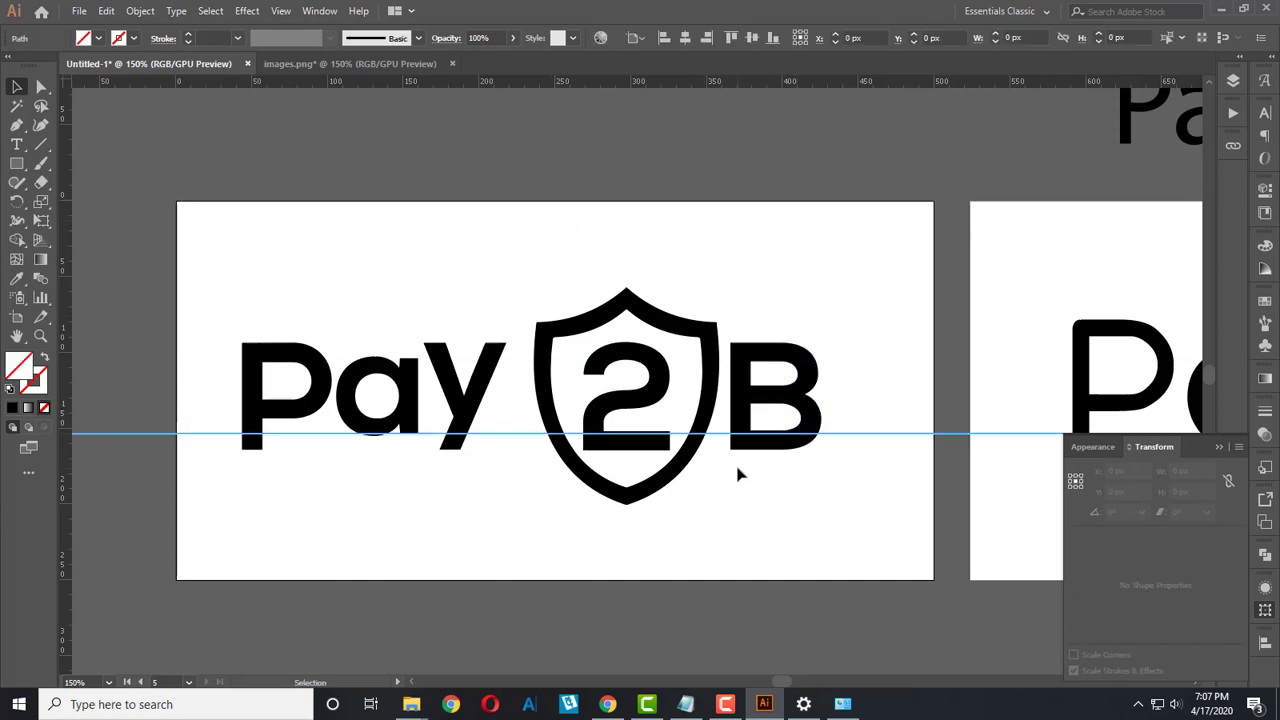
scroll(770, 450, "up", 1)
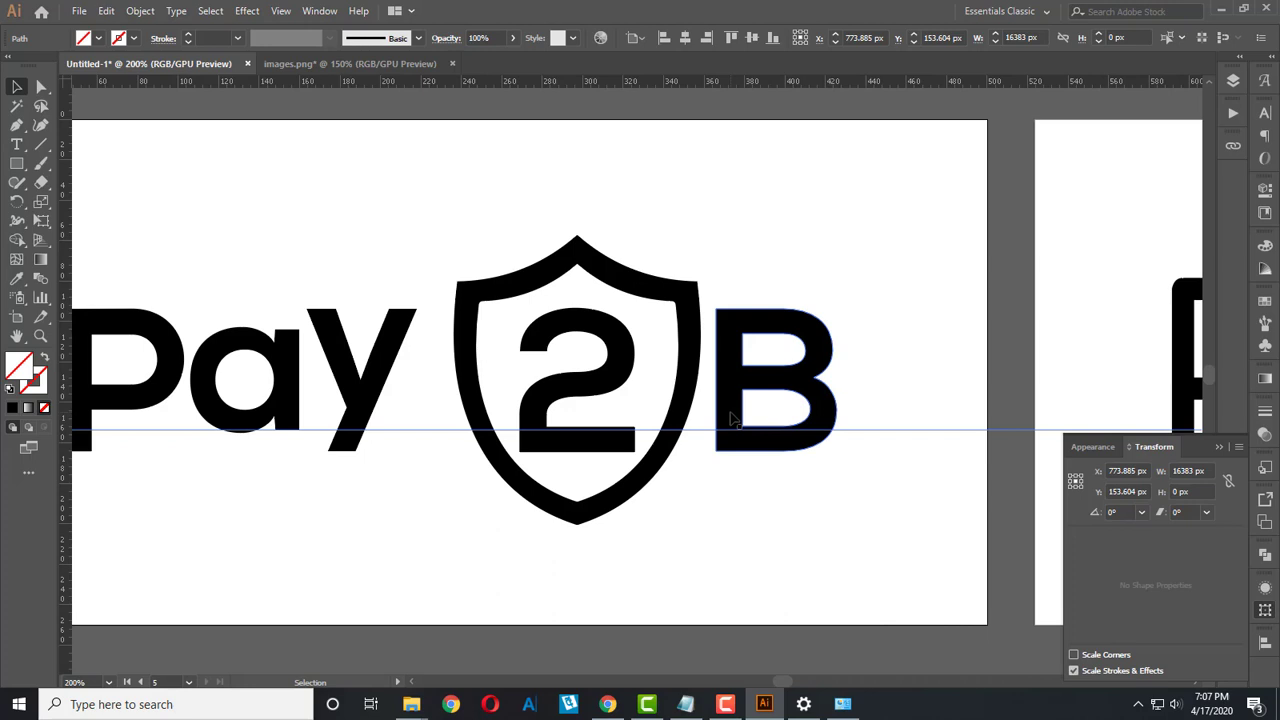
left_click_drag(731, 418, 746, 398)
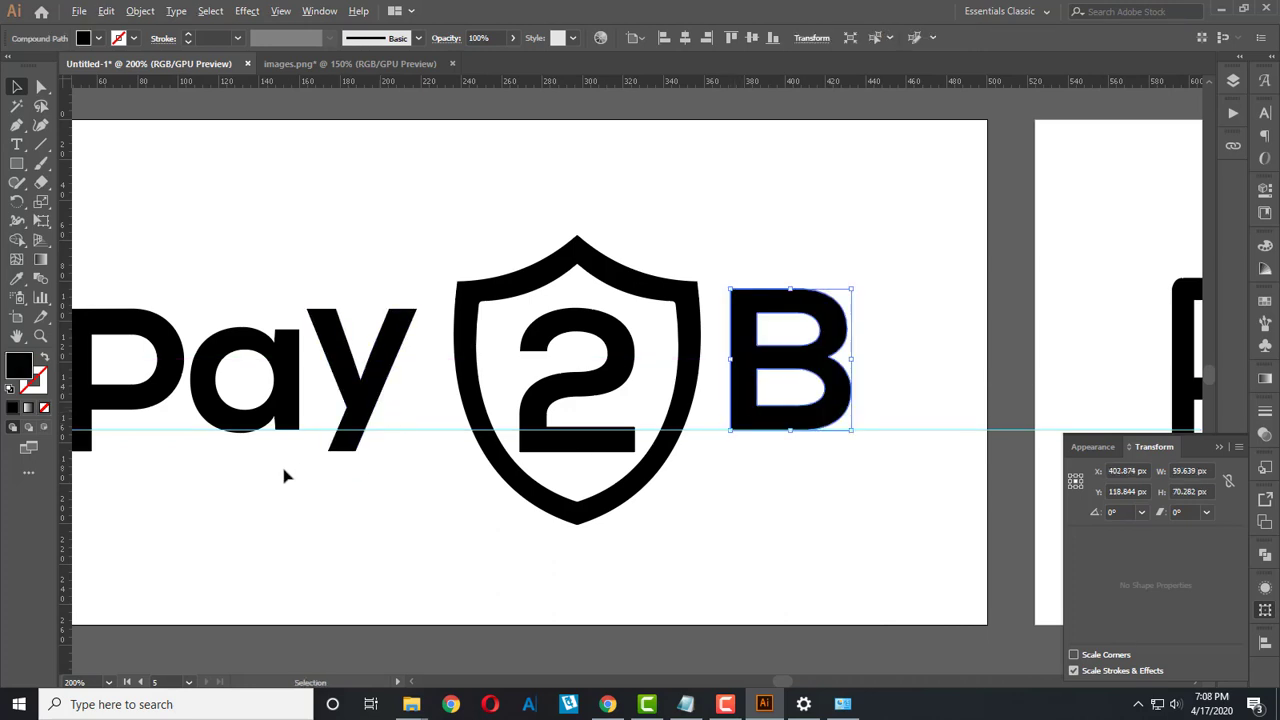
mouse_move(278, 470)
left_mouse_down()
mouse_move(439, 466)
mouse_move(396, 426)
left_mouse_up()
scroll(375, 405, "up", 2)
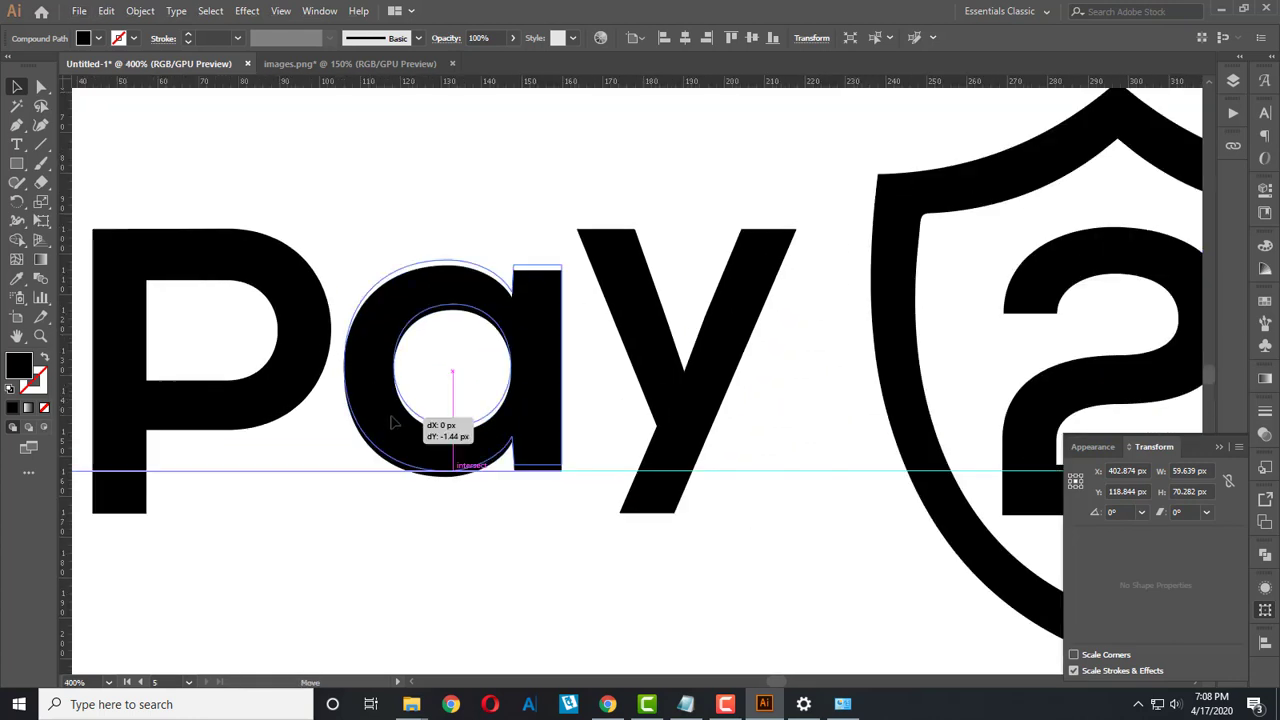
left_click_drag(270, 396, 277, 435)
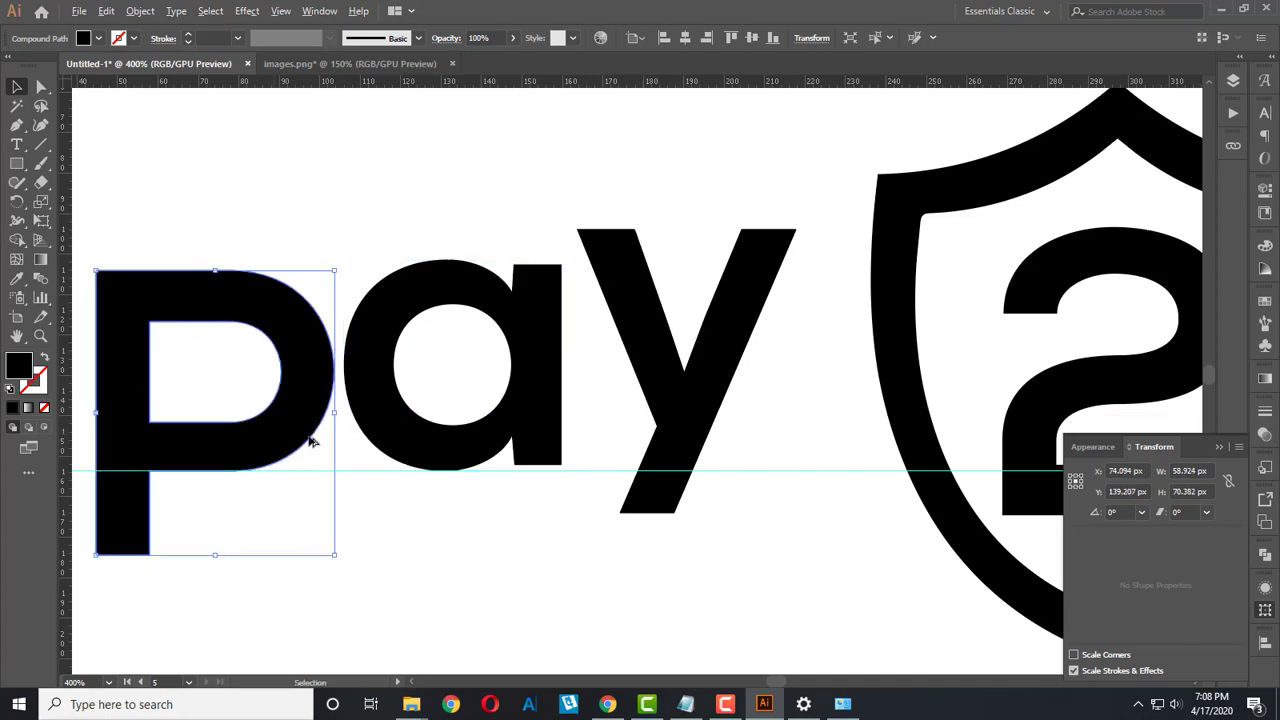
scroll(309, 434, "down", 3)
Step: Undo the B and P moves and select the whole word Pay
key("ctrl+z")
key("a")
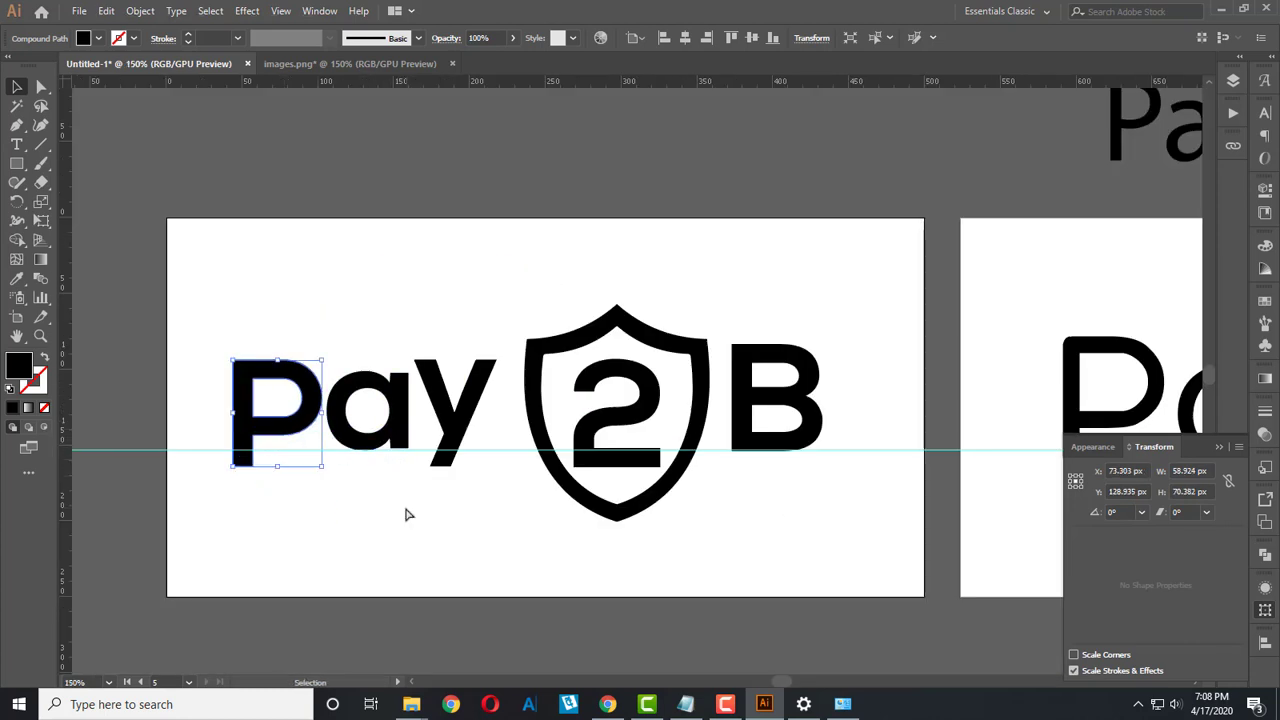
key("ctrl+z")
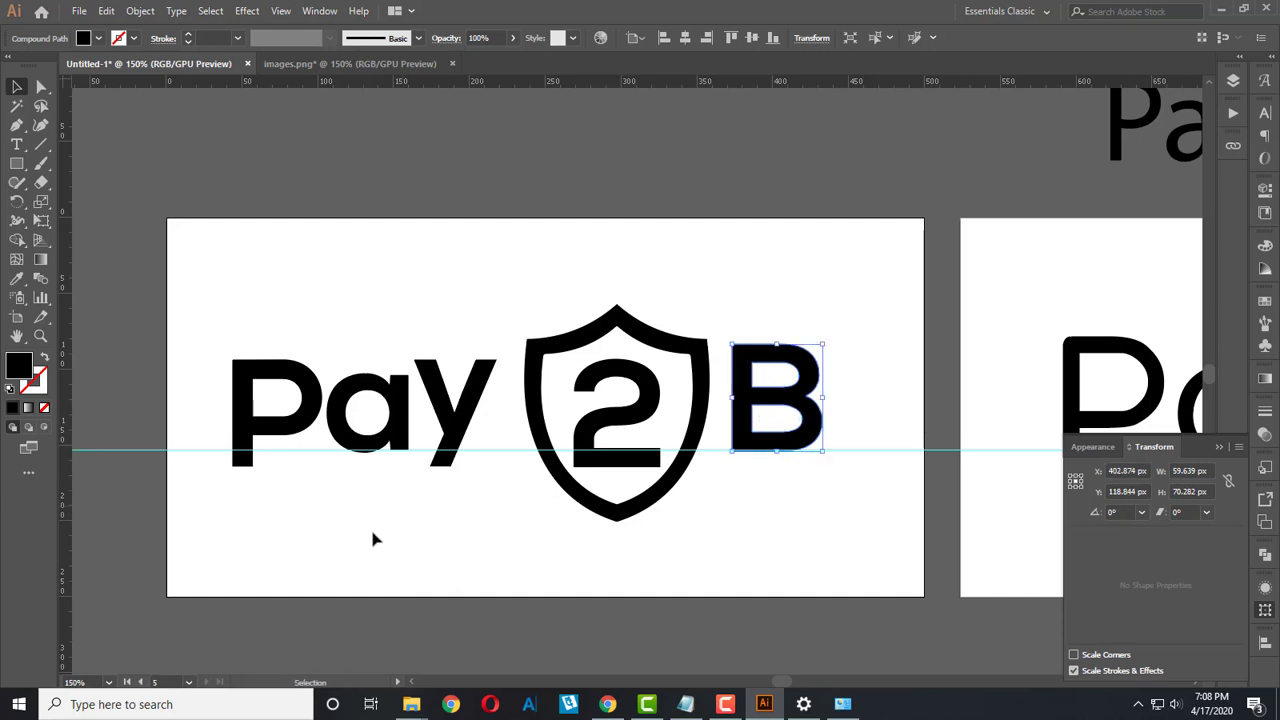
key("v")
left_click(323, 437)
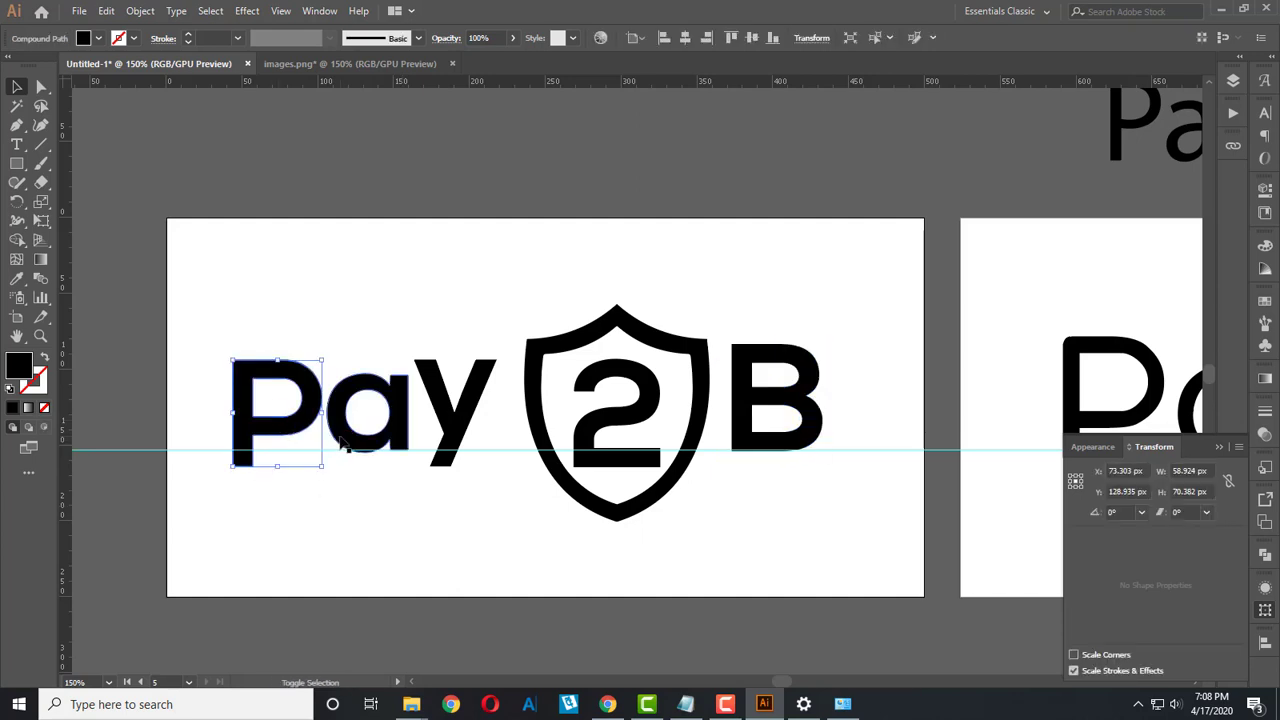
left_click_drag(340, 445, 460, 418)
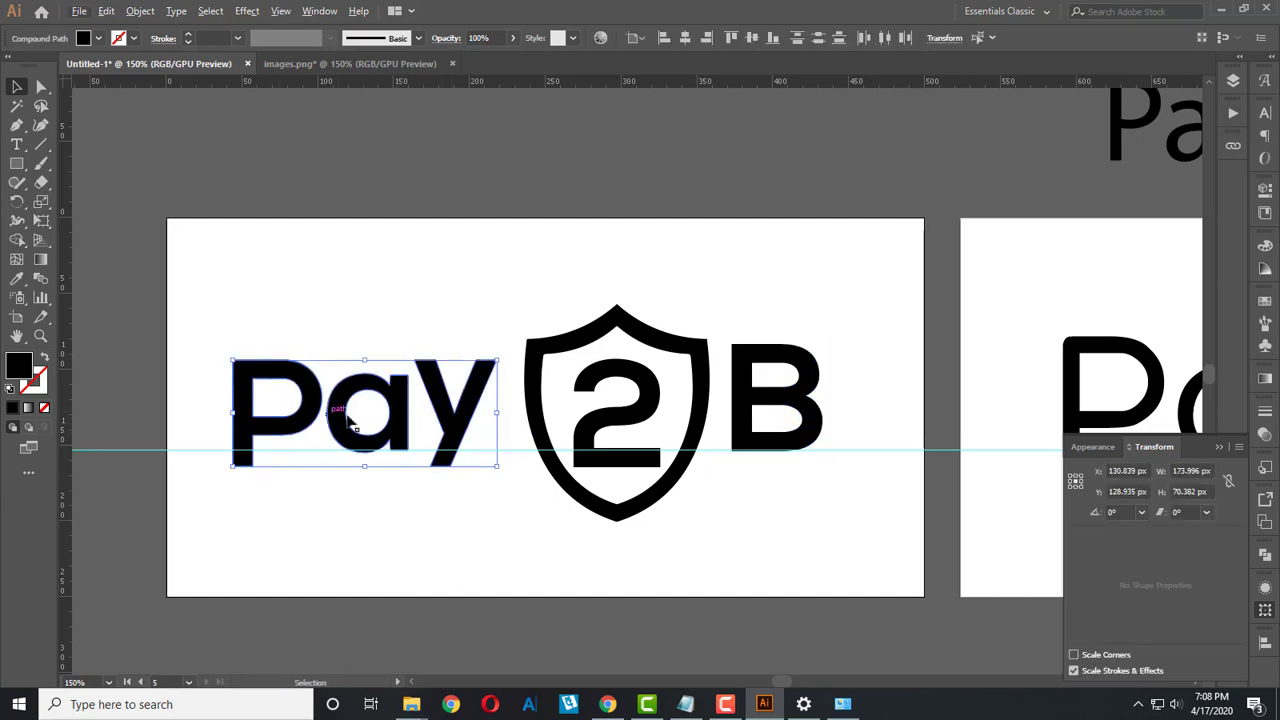
key("a")
key("v")
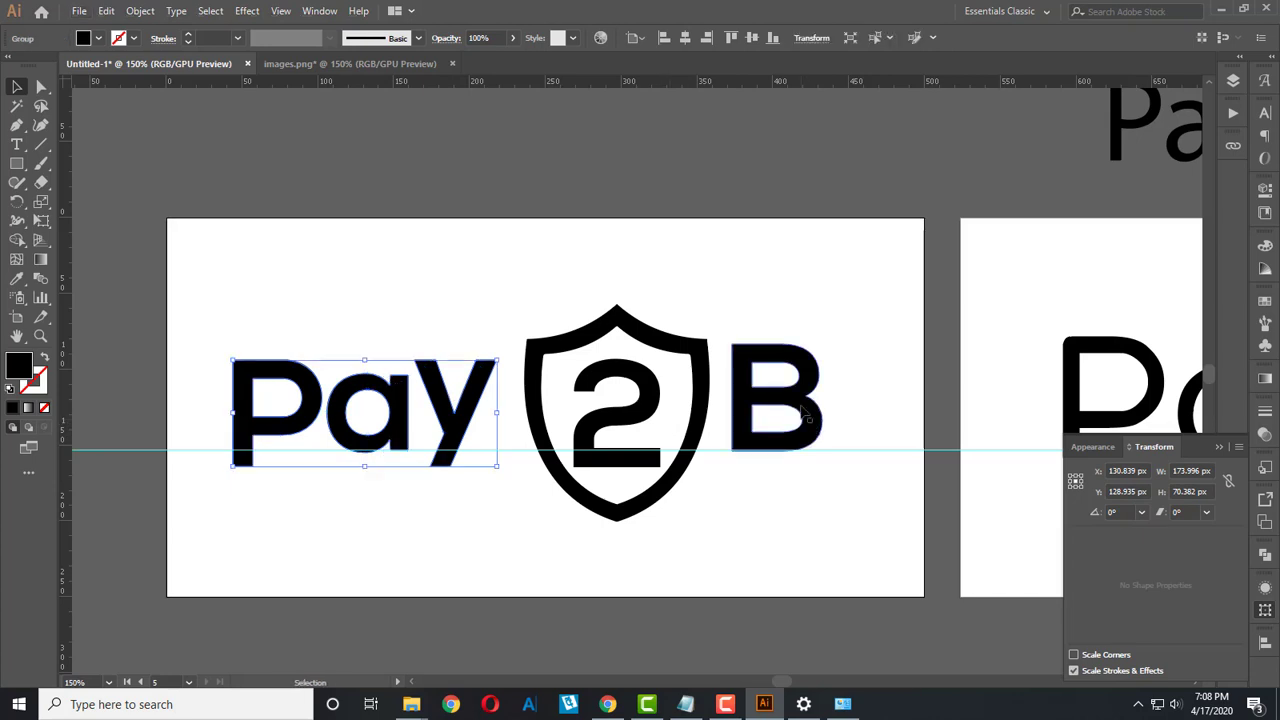
Step: Add B to the Pay selection and apply Vertical Align Bottom
left_click(775, 420, "shift")
double_click(775, 420)
key("Escape")
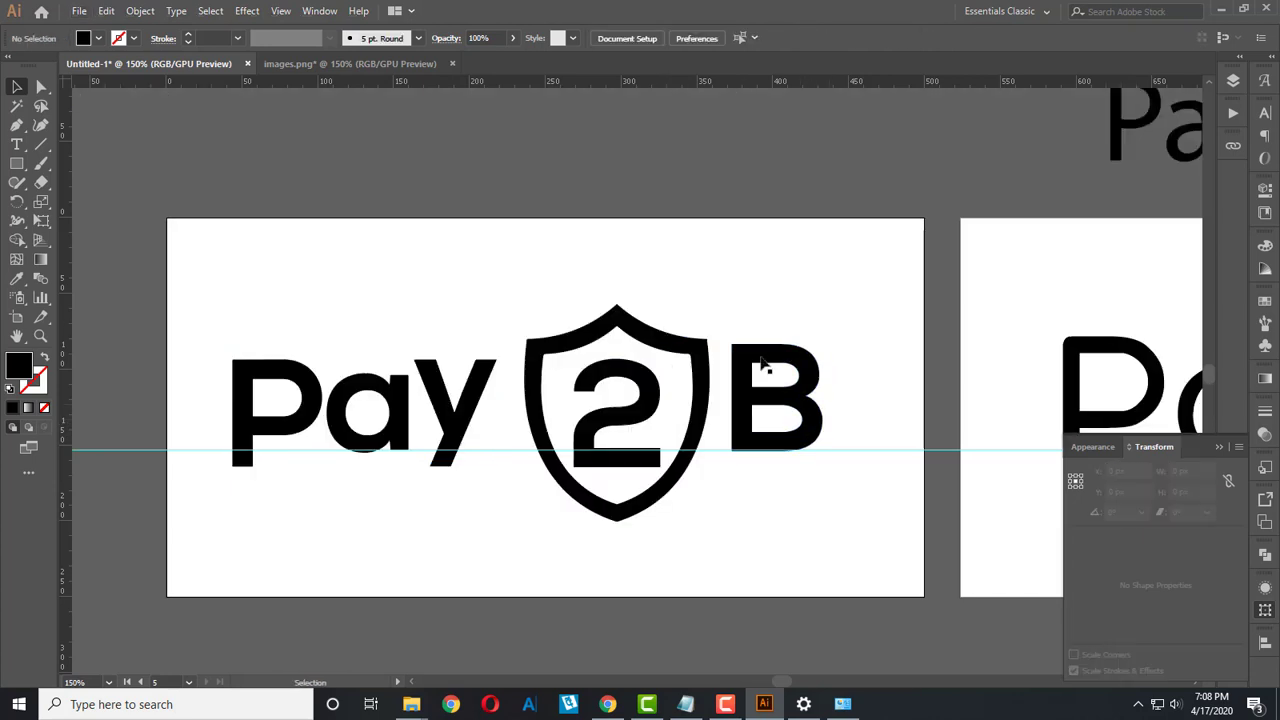
key("ctrl+z")
left_click(752, 405, "shift")
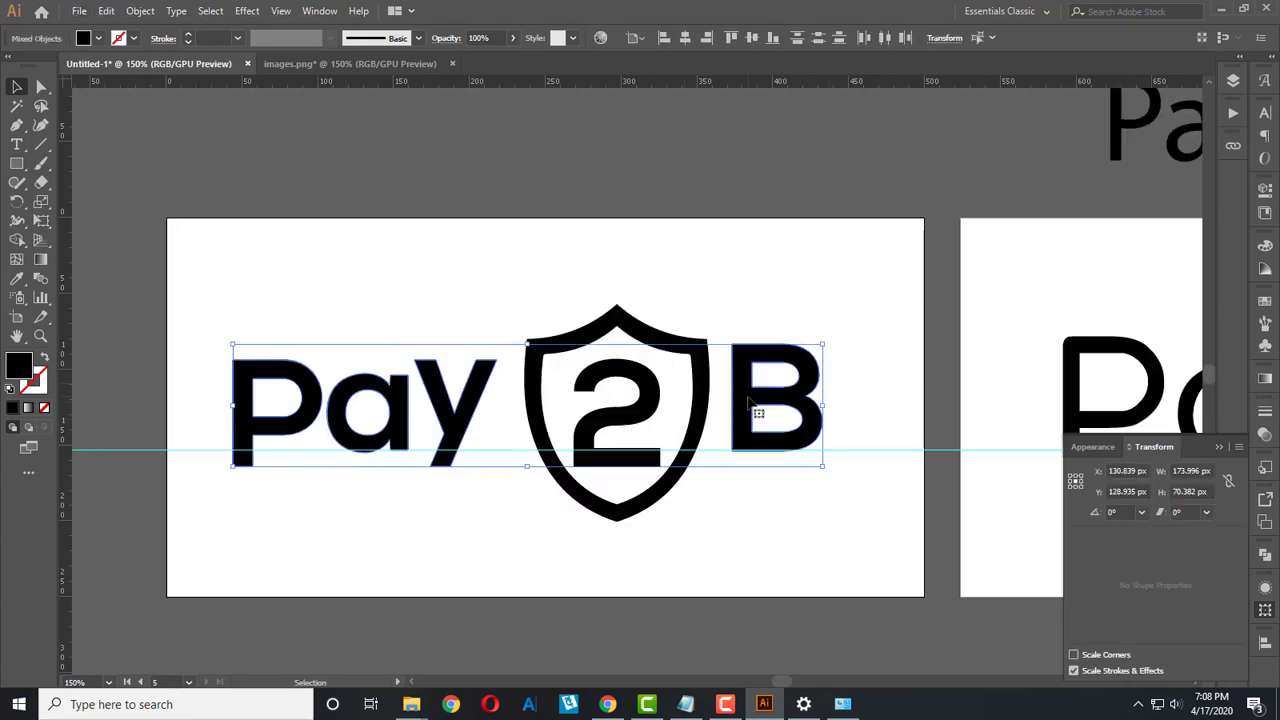
left_click(757, 37)
left_click(586, 229)
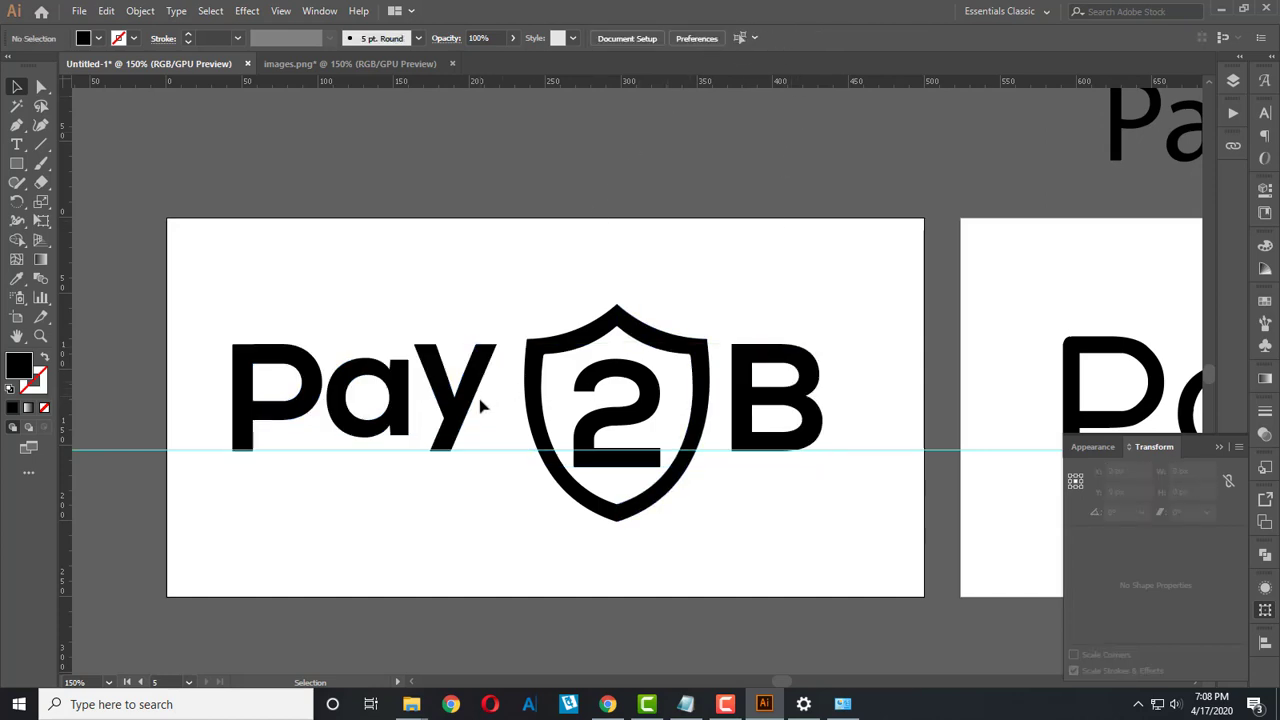
left_click(388, 440)
Step: Ungroup Pay and lower the a onto the baseline
right_click(390, 416)
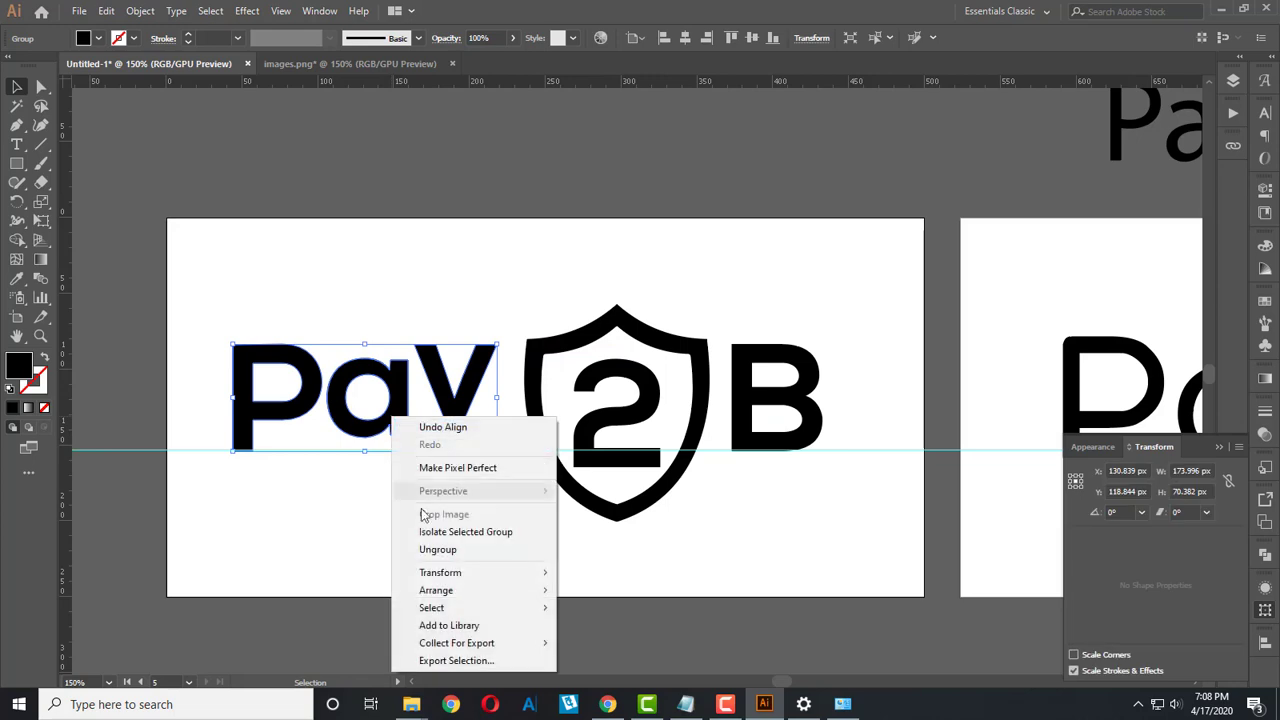
left_click(438, 549)
left_click(370, 515)
left_click_drag(400, 410, 402, 426)
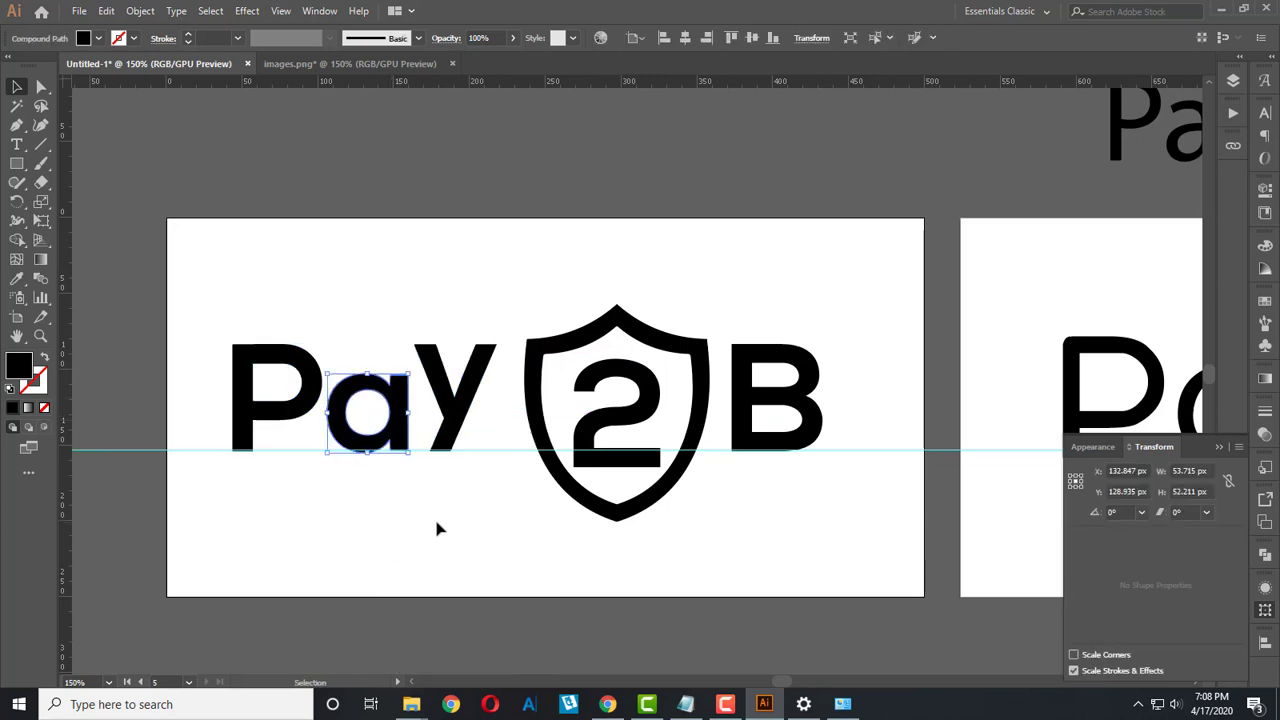
key("ctrl+z")
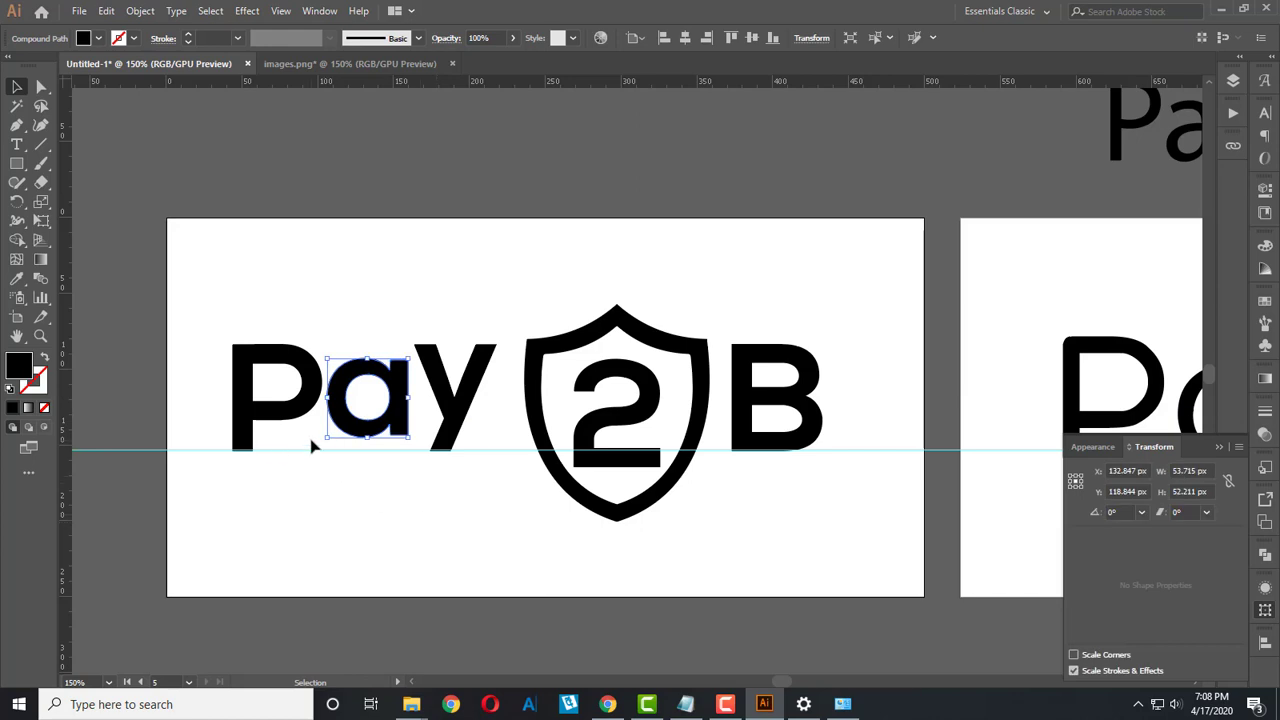
scroll(312, 447, "up", 1)
scroll(326, 430, "up", 1)
left_click_drag(424, 430, 422, 483)
scroll(422, 483, "down", 3)
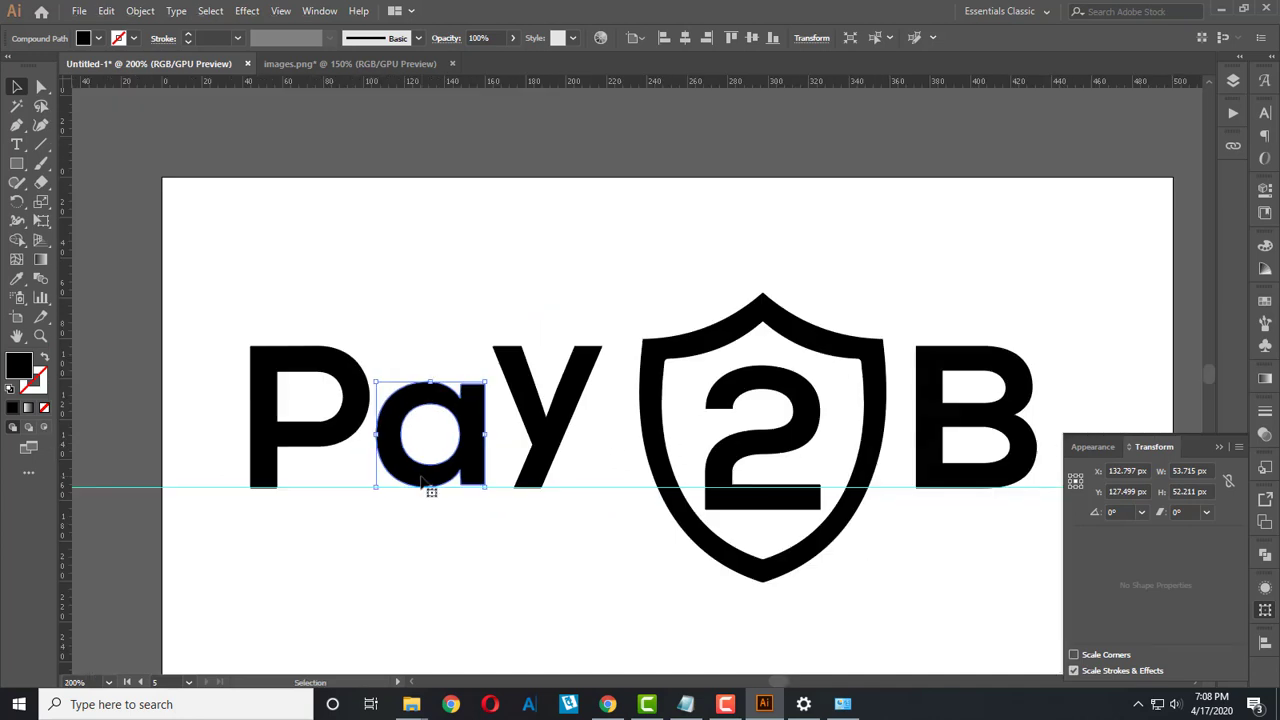
left_click(549, 517)
scroll(571, 514, "down", 1)
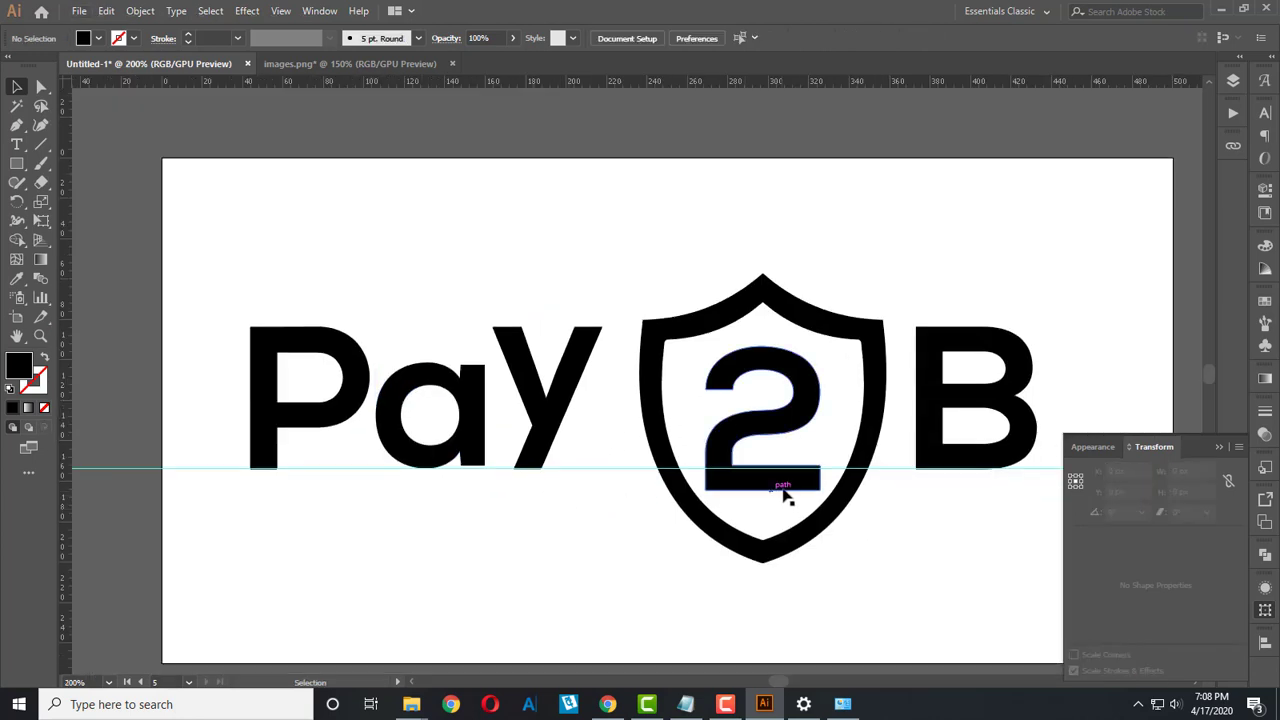
Step: Raise the shield about 15 px around the 2 and fine-tune its position
mouse_move(808, 449)
left_mouse_down()
mouse_move(669, 449)
mouse_move(686, 408)
left_mouse_up()
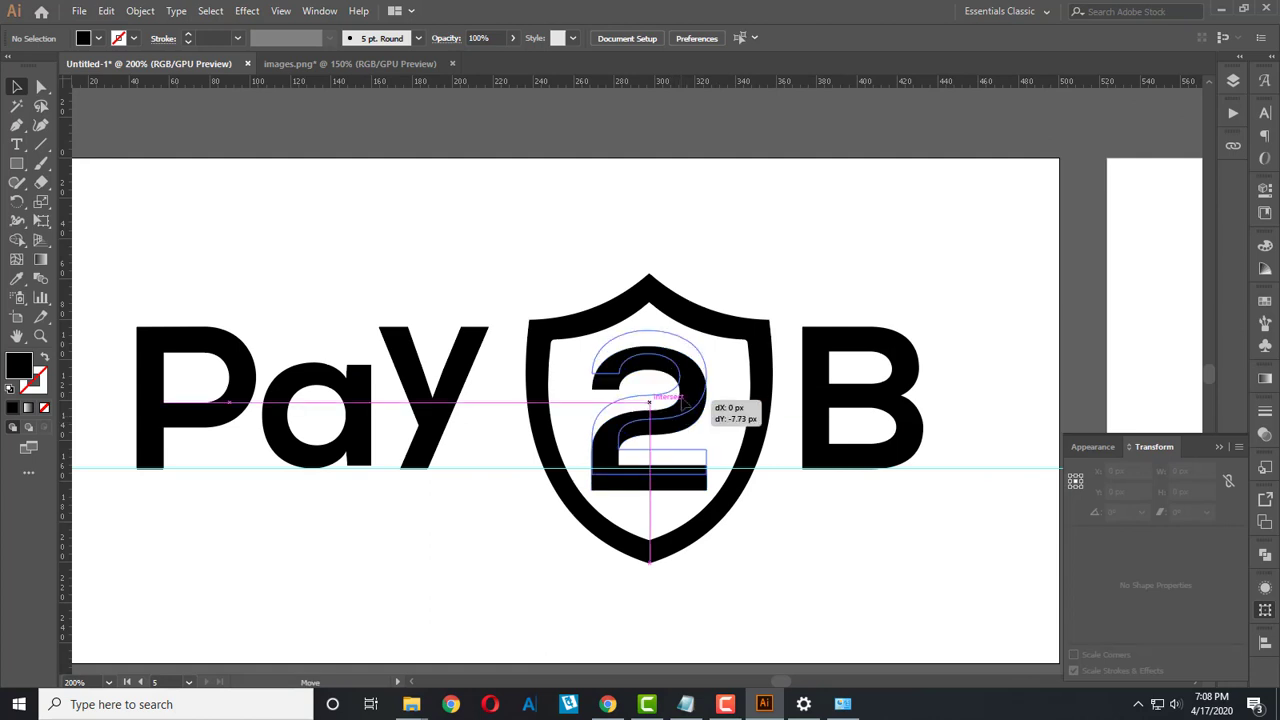
left_click(760, 453)
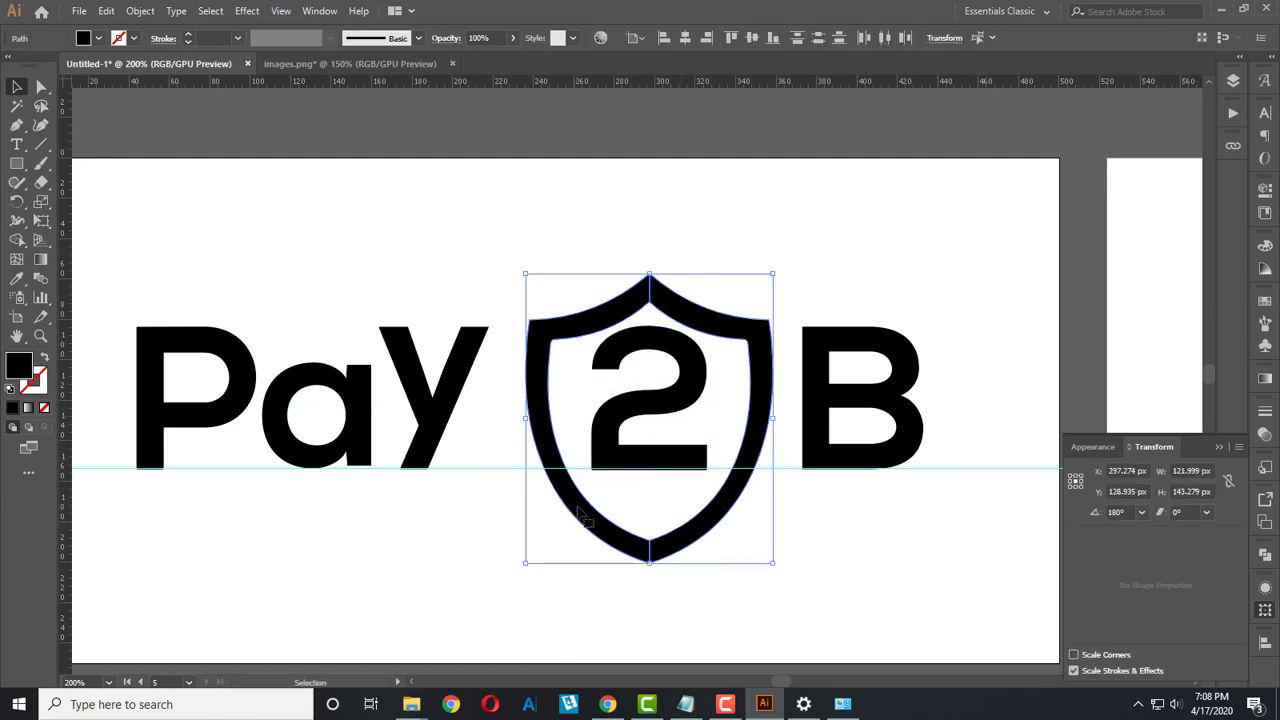
left_click_drag(580, 515, 577, 483)
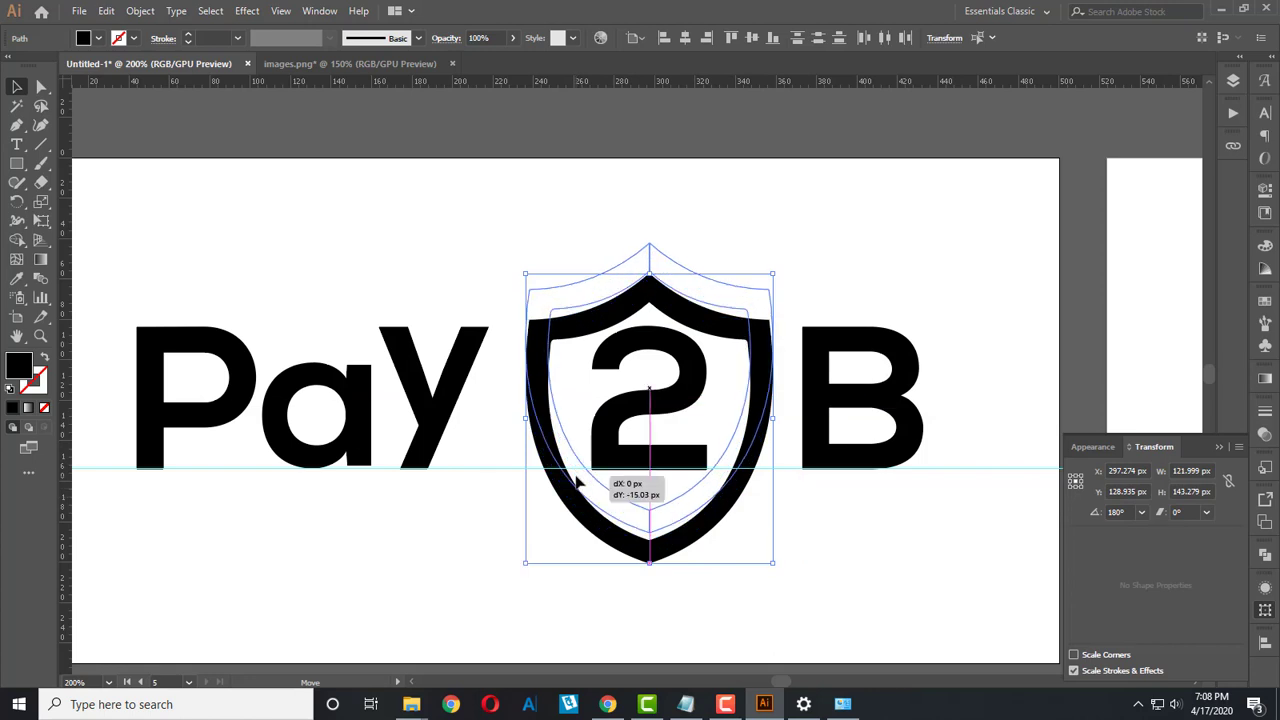
key("a")
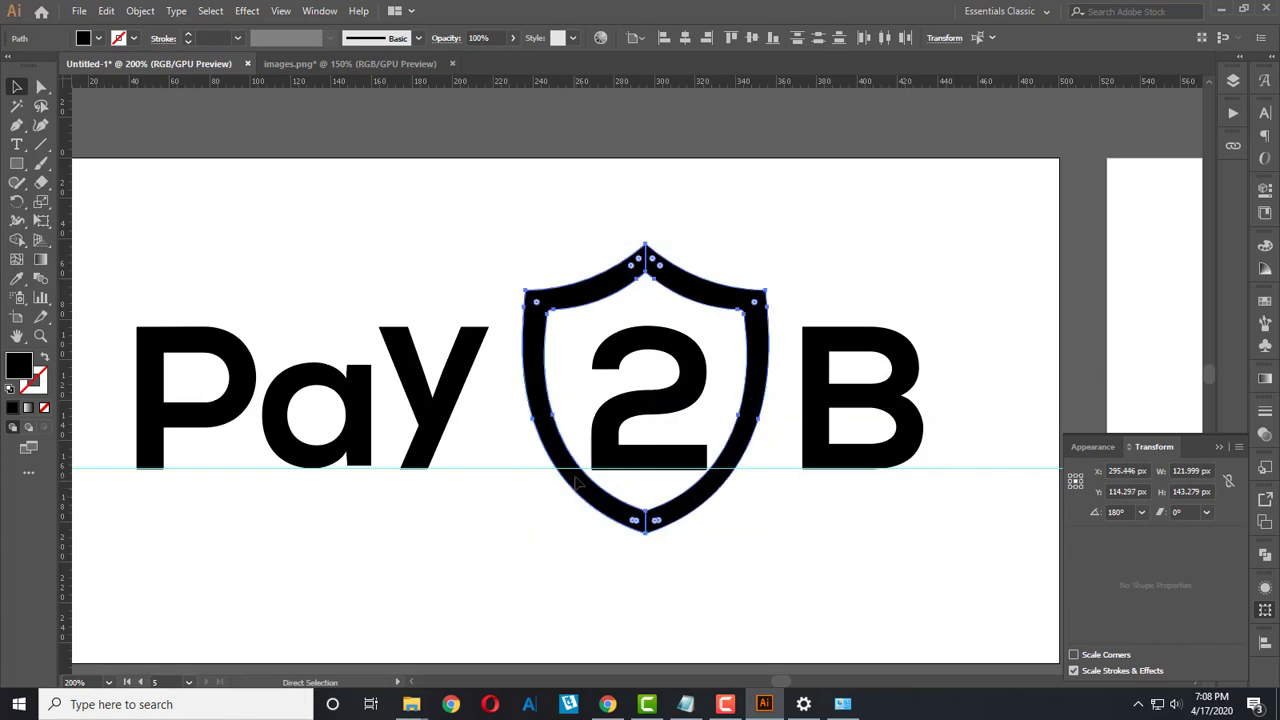
key("v")
left_click_drag(744, 532, 634, 463)
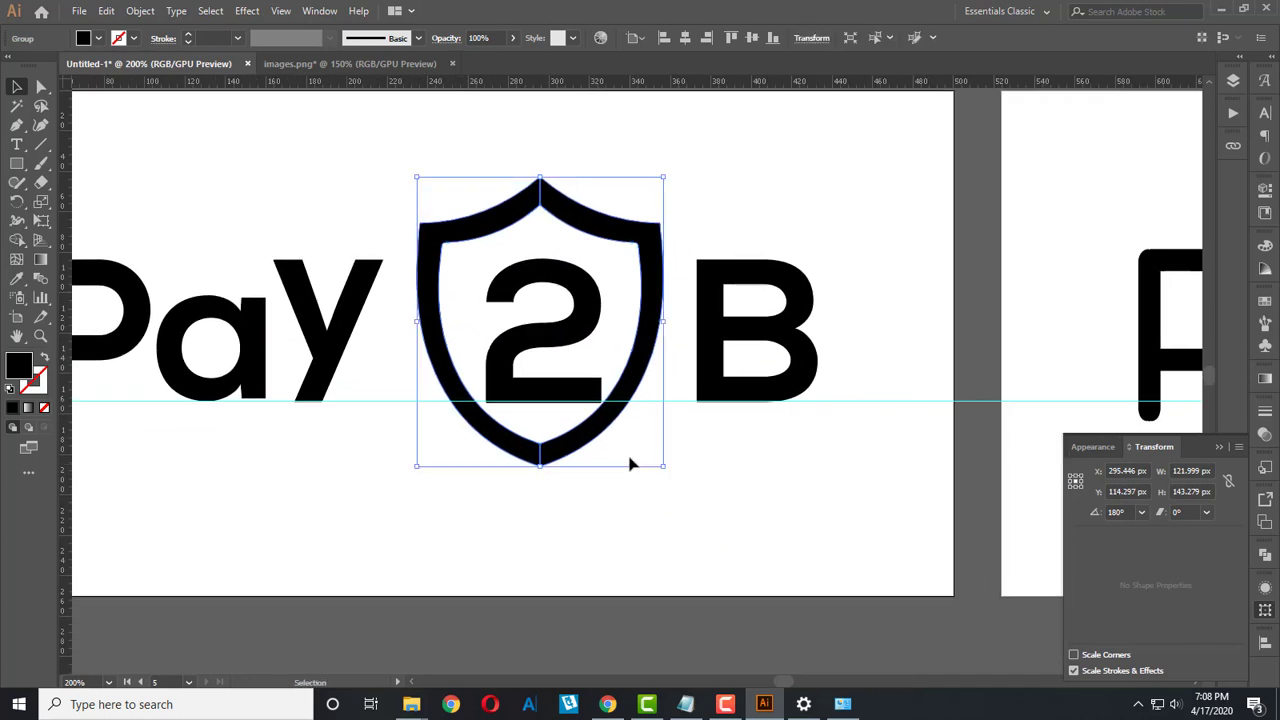
scroll(628, 462, "down", 1)
left_click_drag(592, 289, 595, 295)
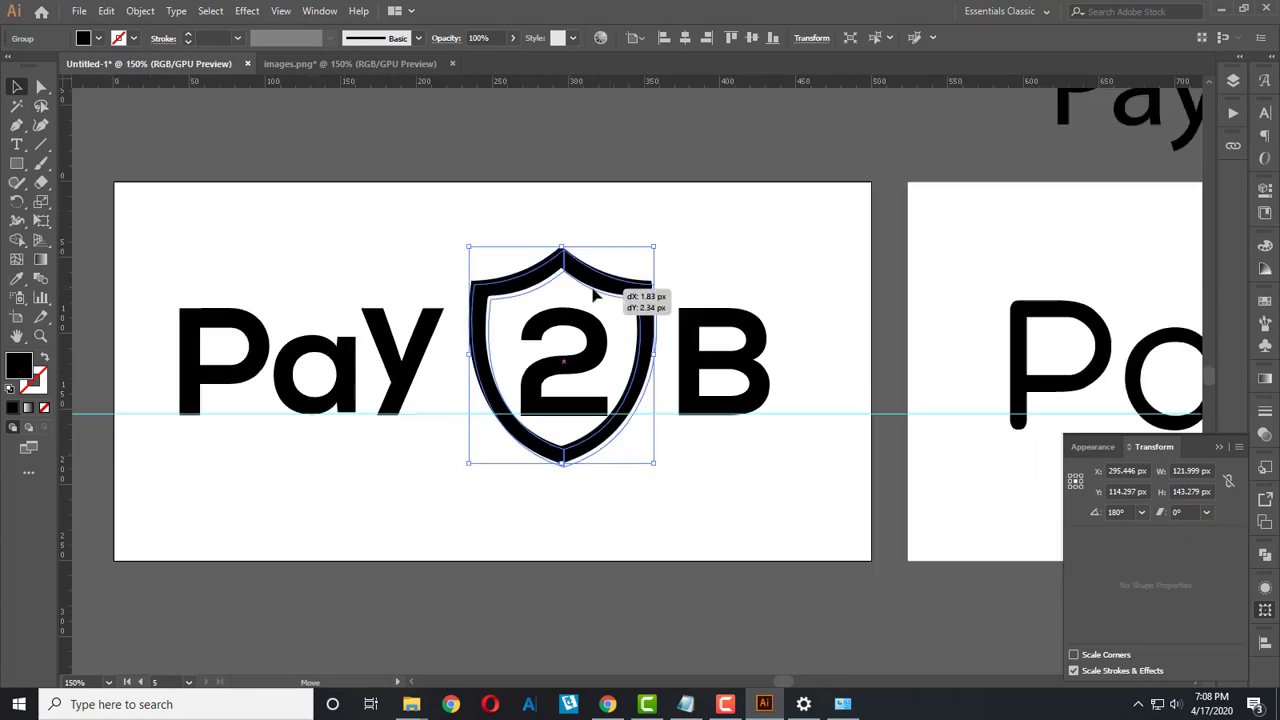
left_click(607, 490)
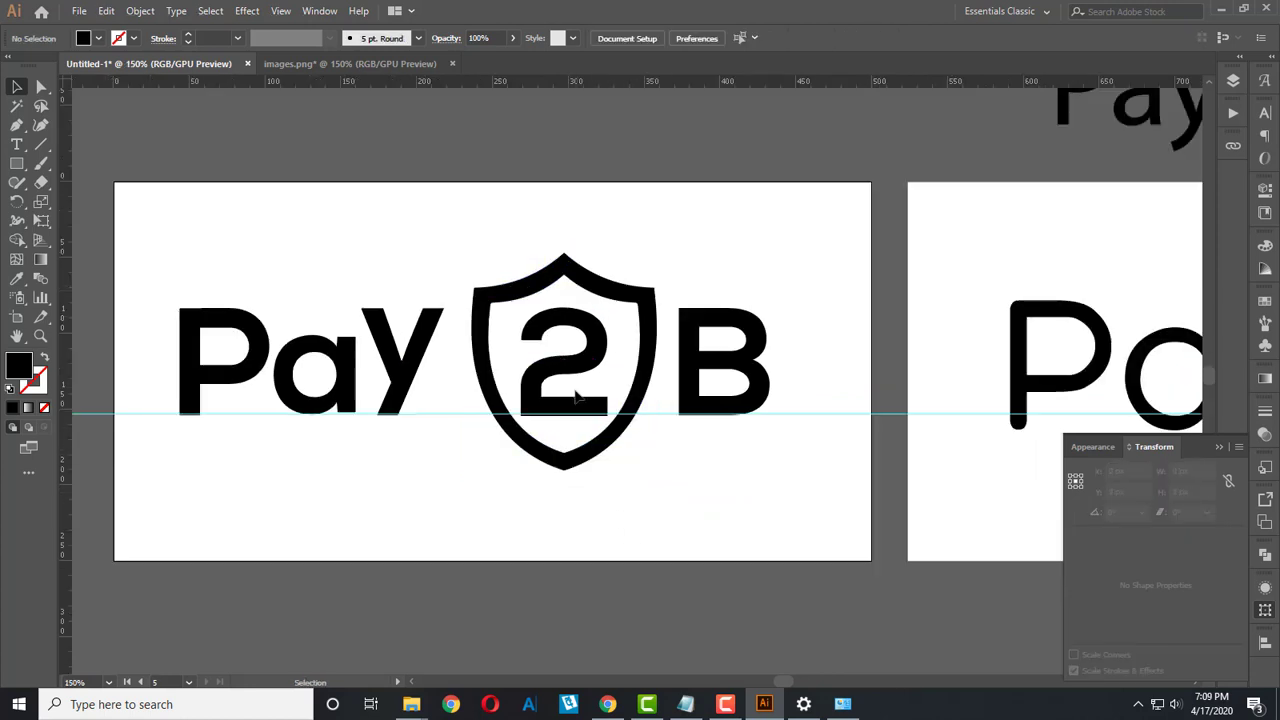
left_click(571, 375)
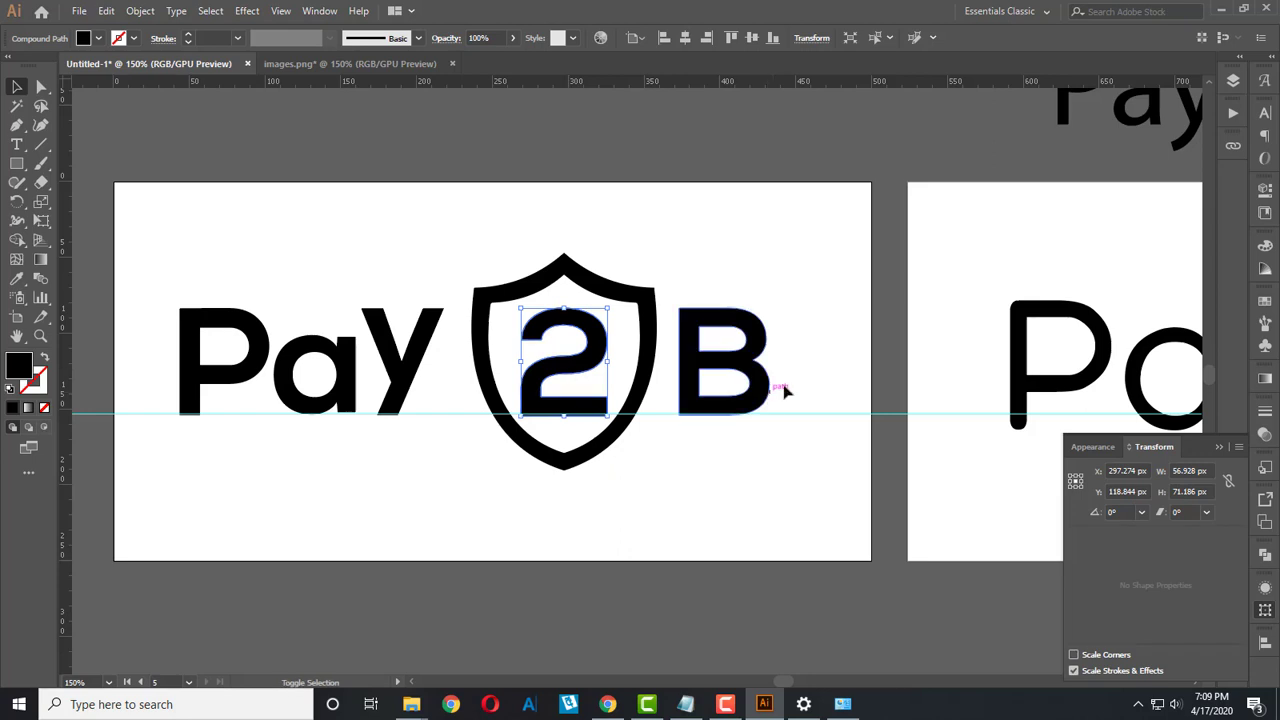
Step: Align the P, a, y and B letters along their bottom edges
left_click(755, 398, "shift")
left_click(333, 400, "shift")
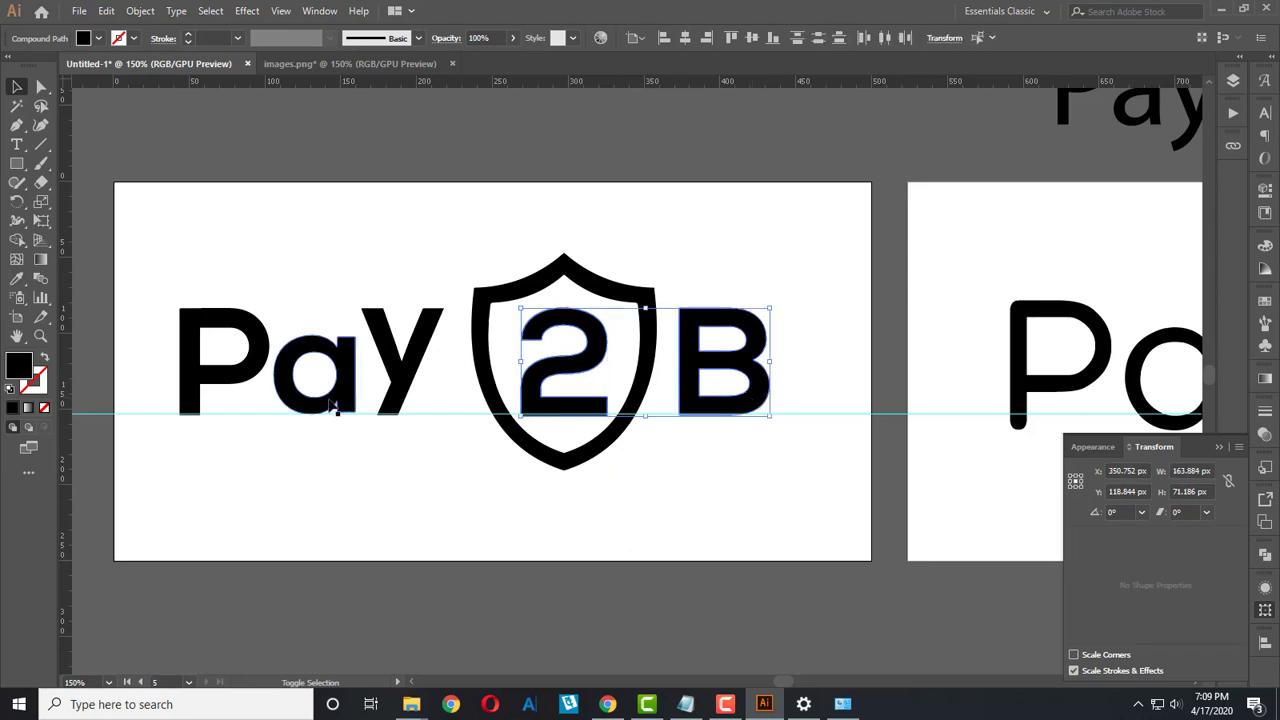
left_click(335, 405, "shift")
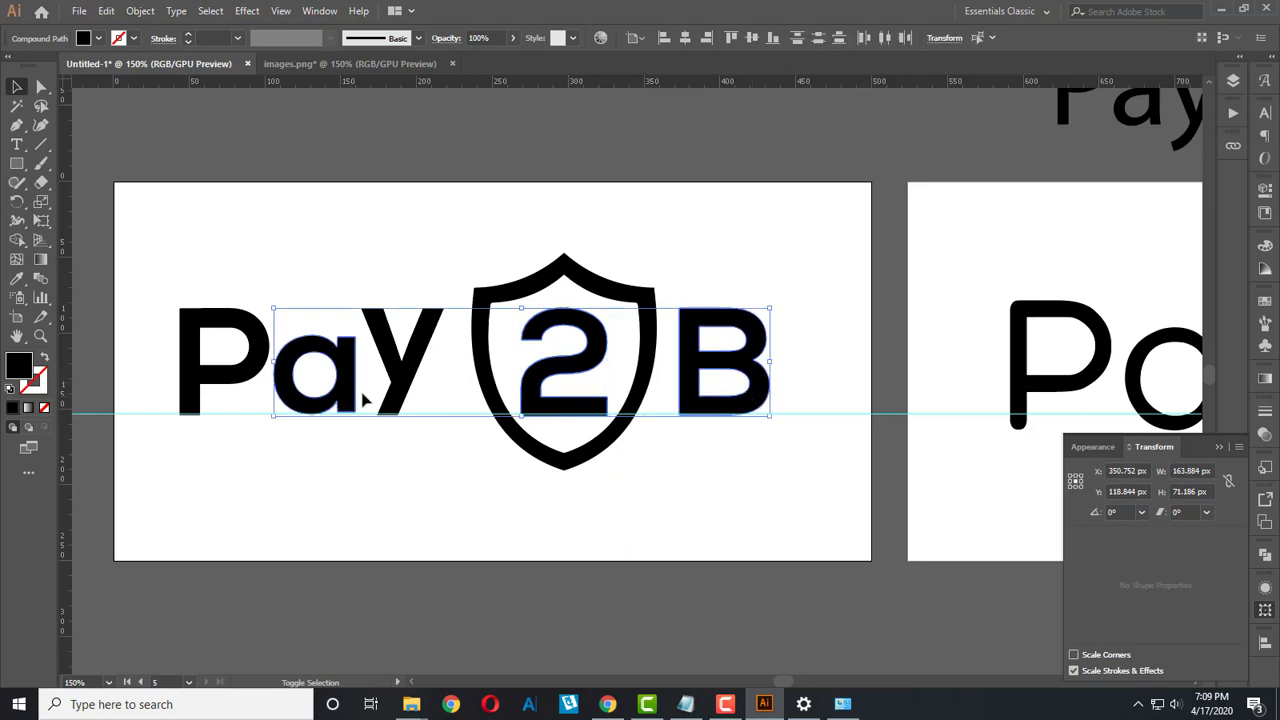
left_click(231, 380, "shift")
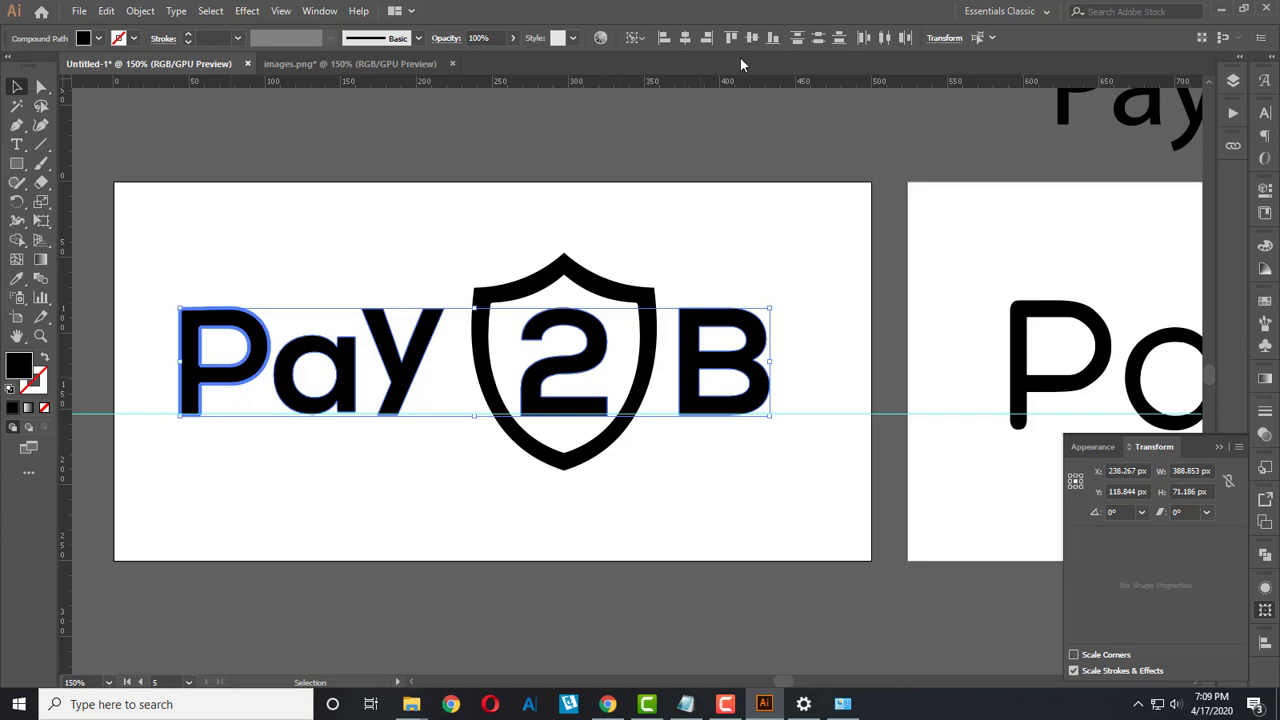
left_click(774, 40)
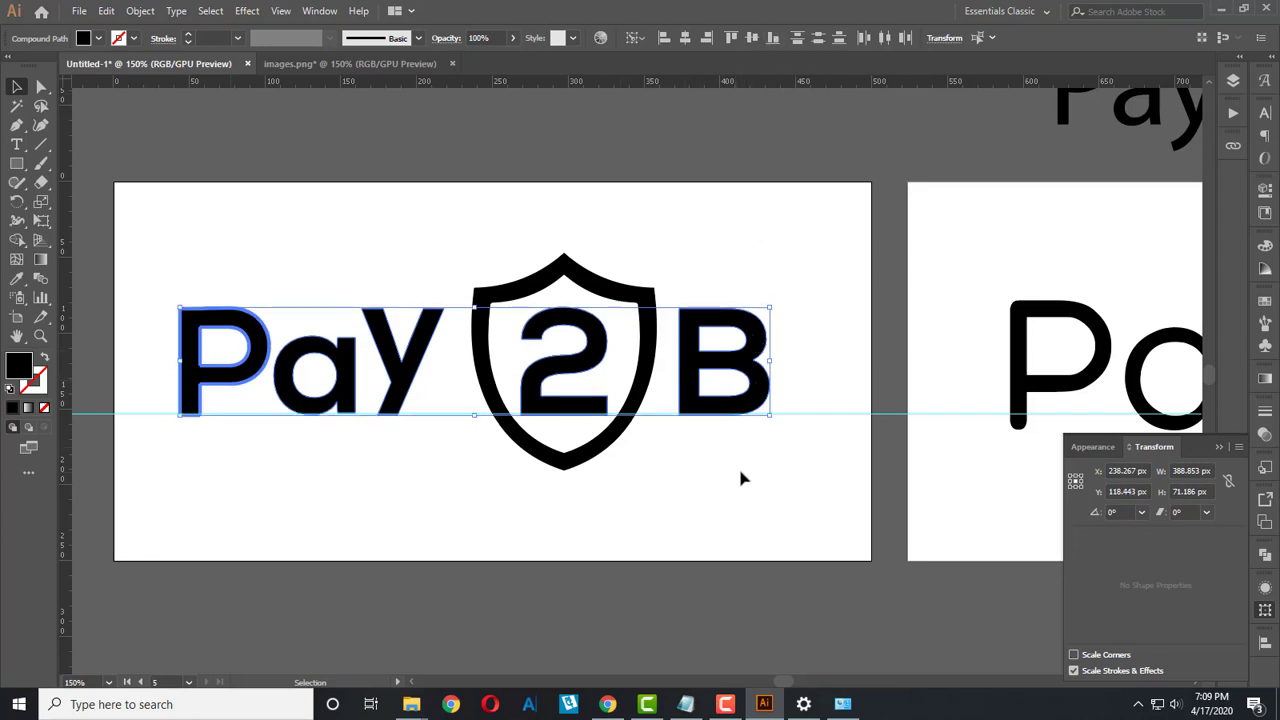
left_click(677, 484)
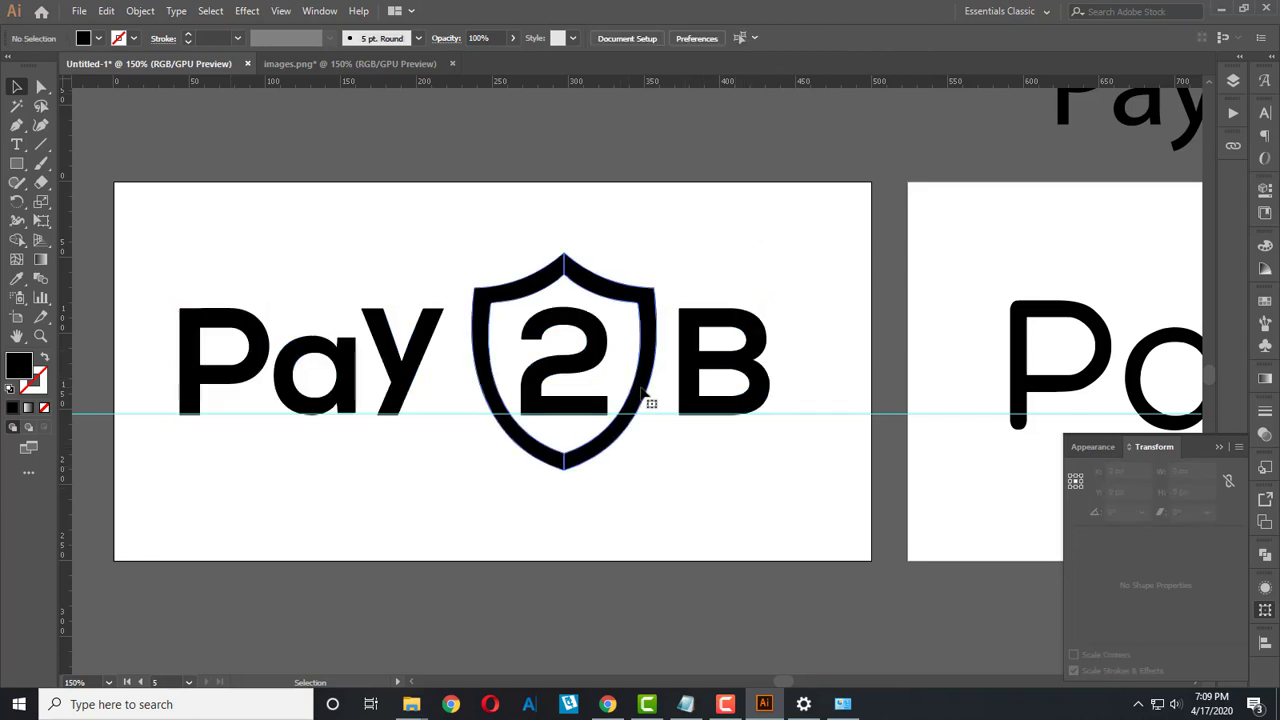
Step: Marquee-select every logo part and centre it horizontally and vertically on the artboard
left_click(598, 398)
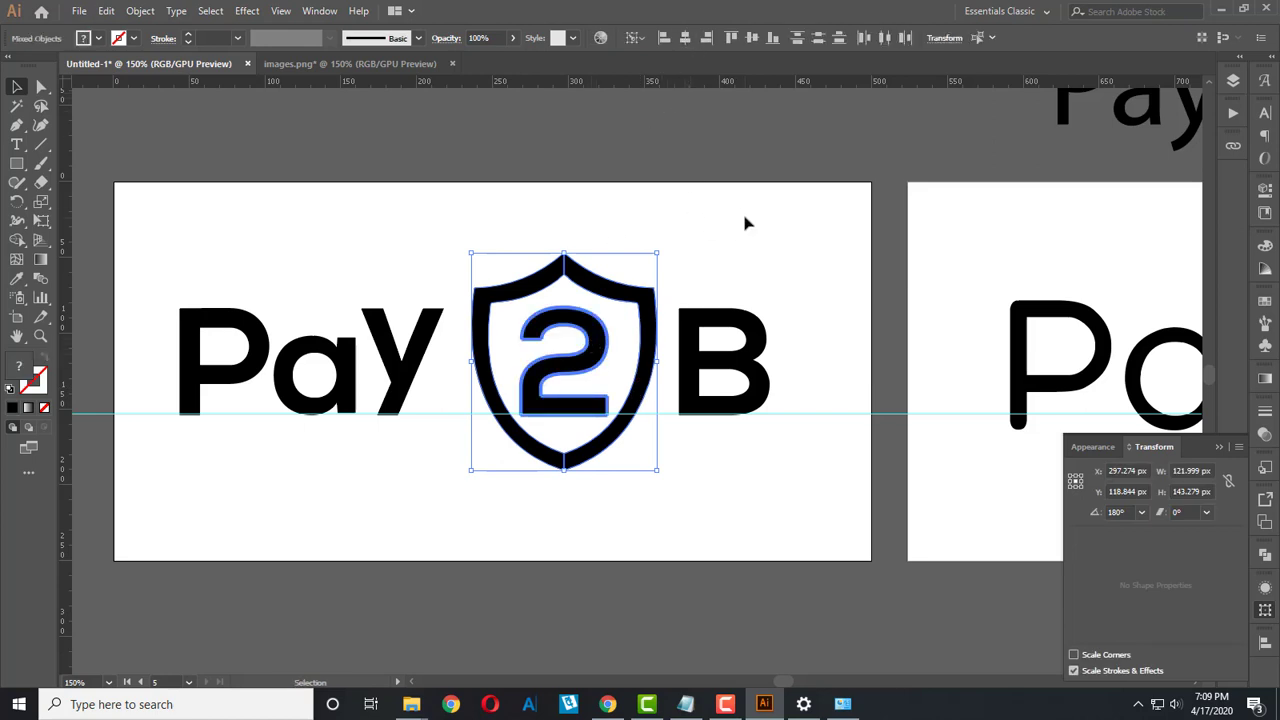
left_click(702, 260)
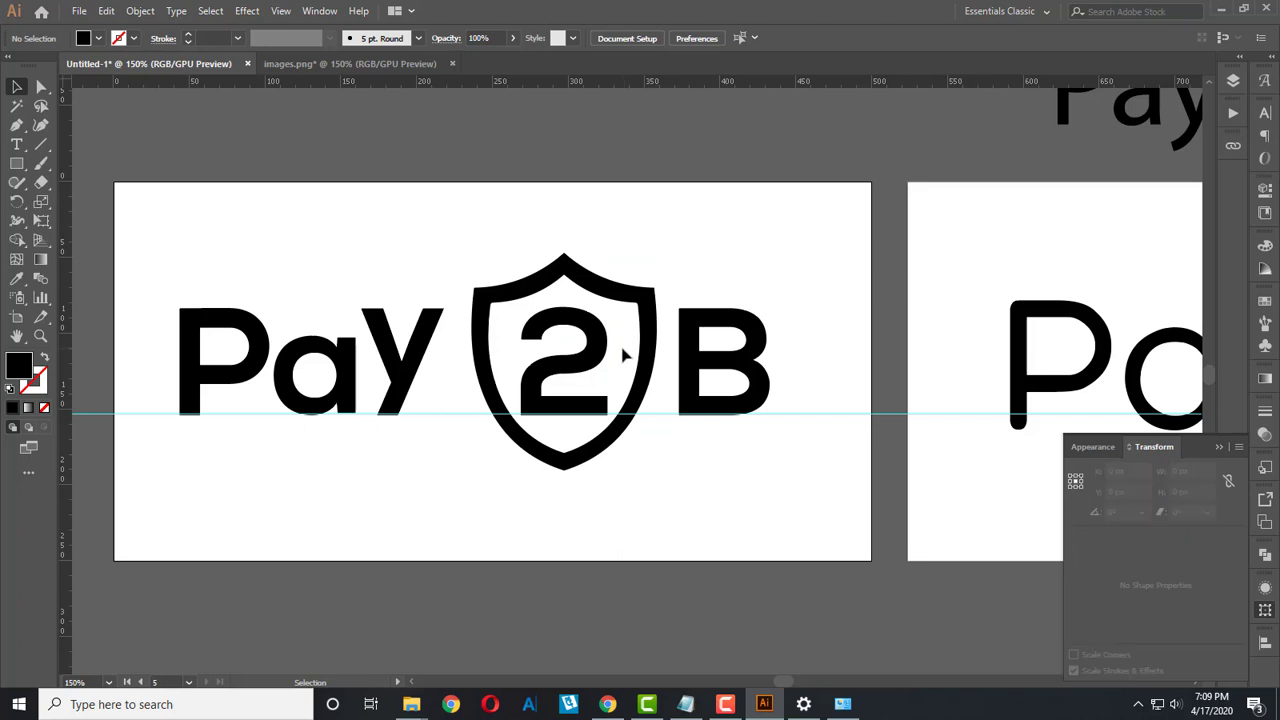
key("ctrl+z")
key("ctrl+z")
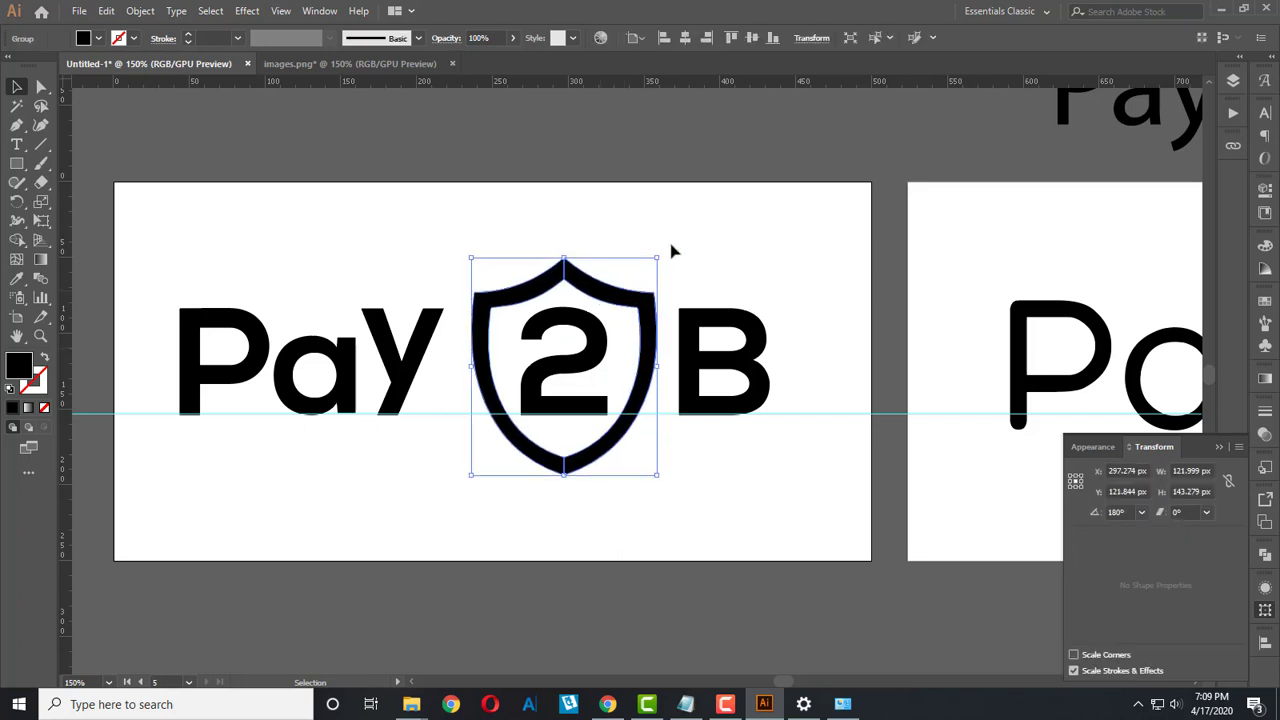
left_click(726, 249)
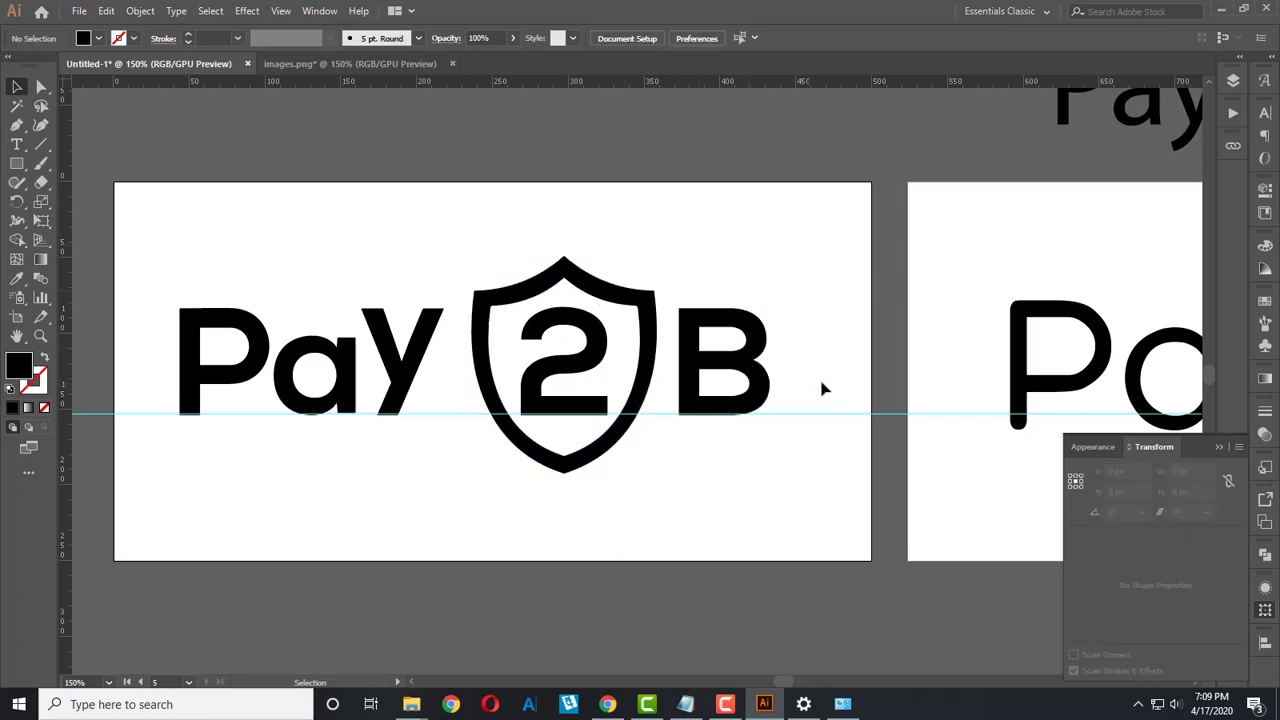
left_click_drag(822, 388, 831, 457)
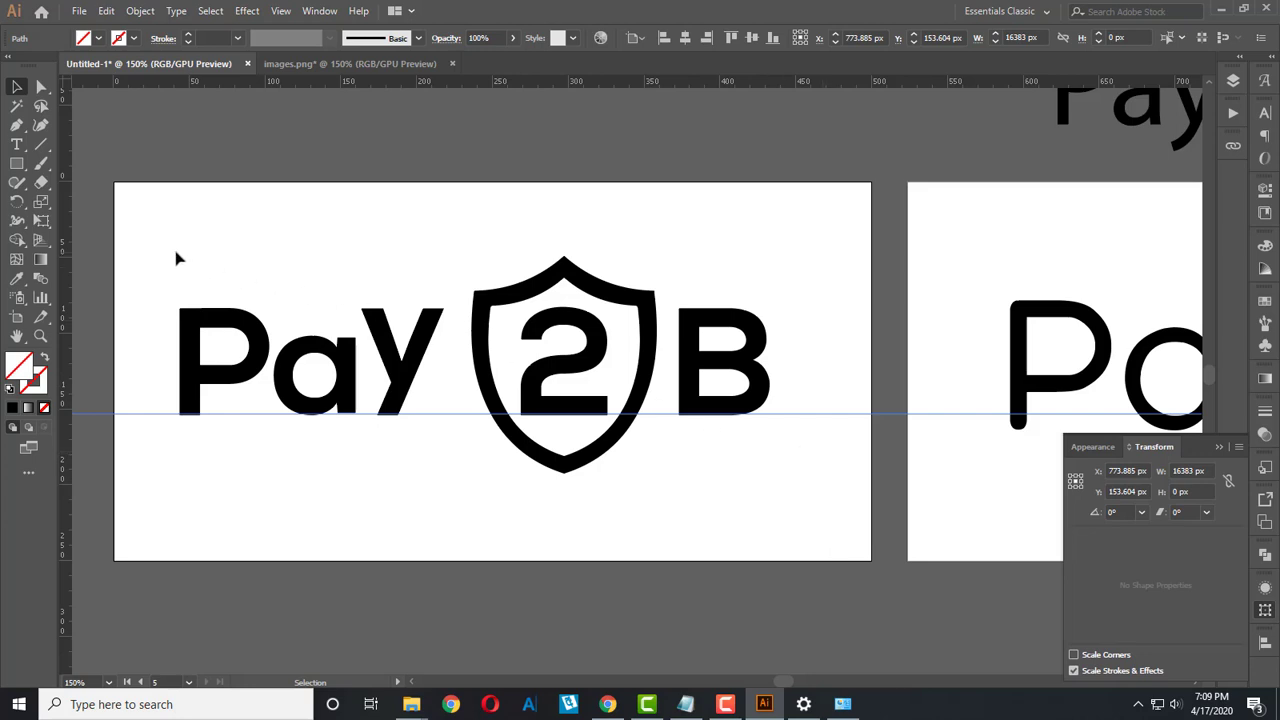
key("a")
left_click_drag(157, 266, 800, 491)
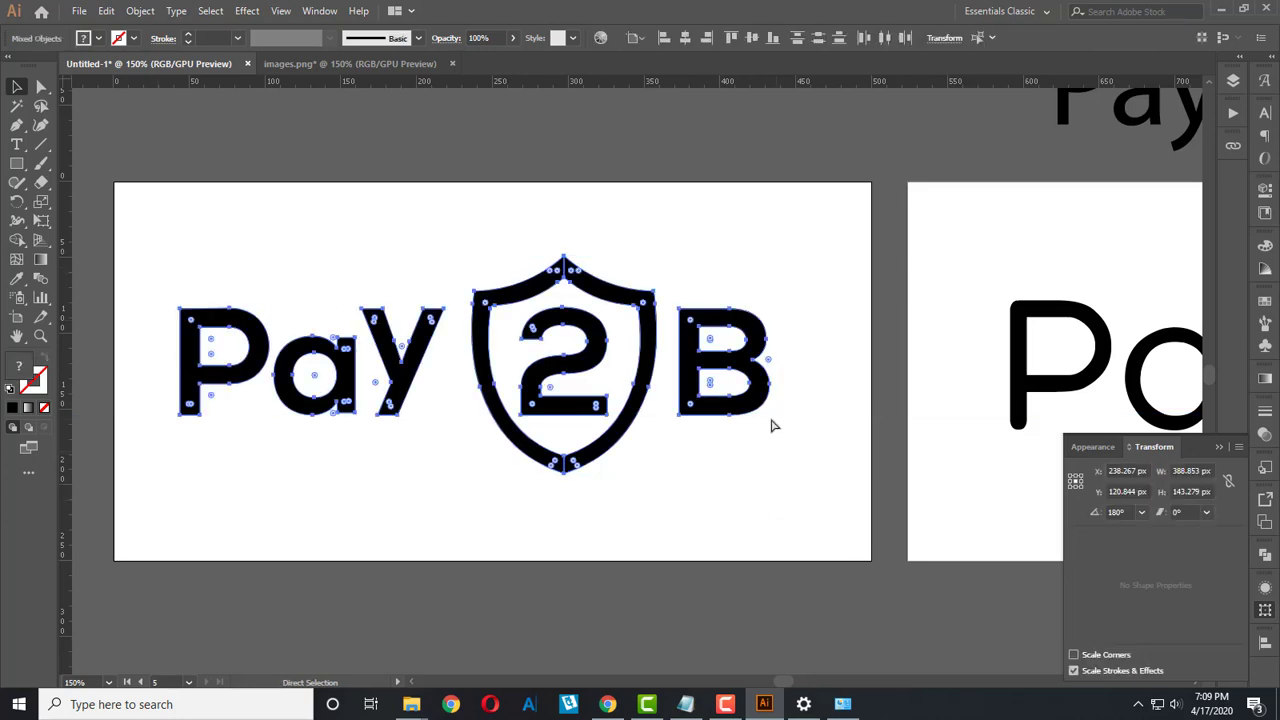
key("v")
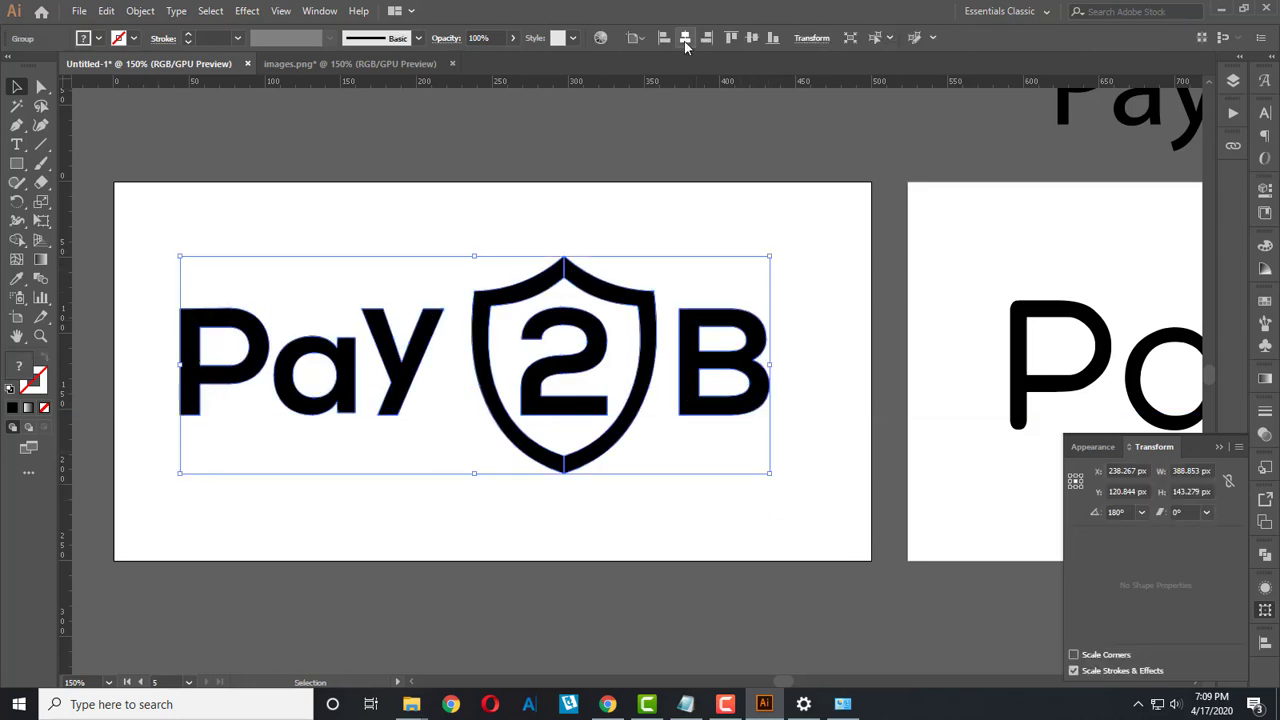
left_click(685, 37)
left_click(751, 37)
Step: Alt-drag the shield logo's artboard downward to duplicate it below the original
right_click(725, 298)
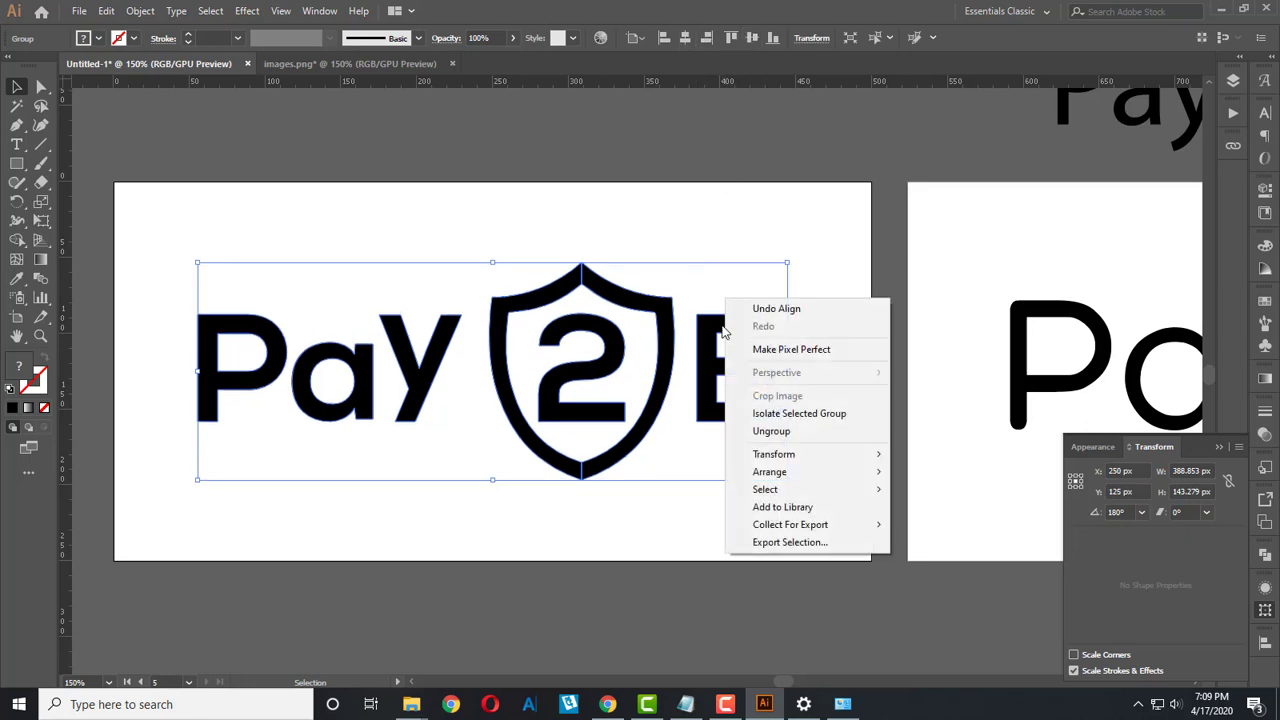
right_click(709, 324)
left_click(670, 231)
scroll(737, 380, "down", 2)
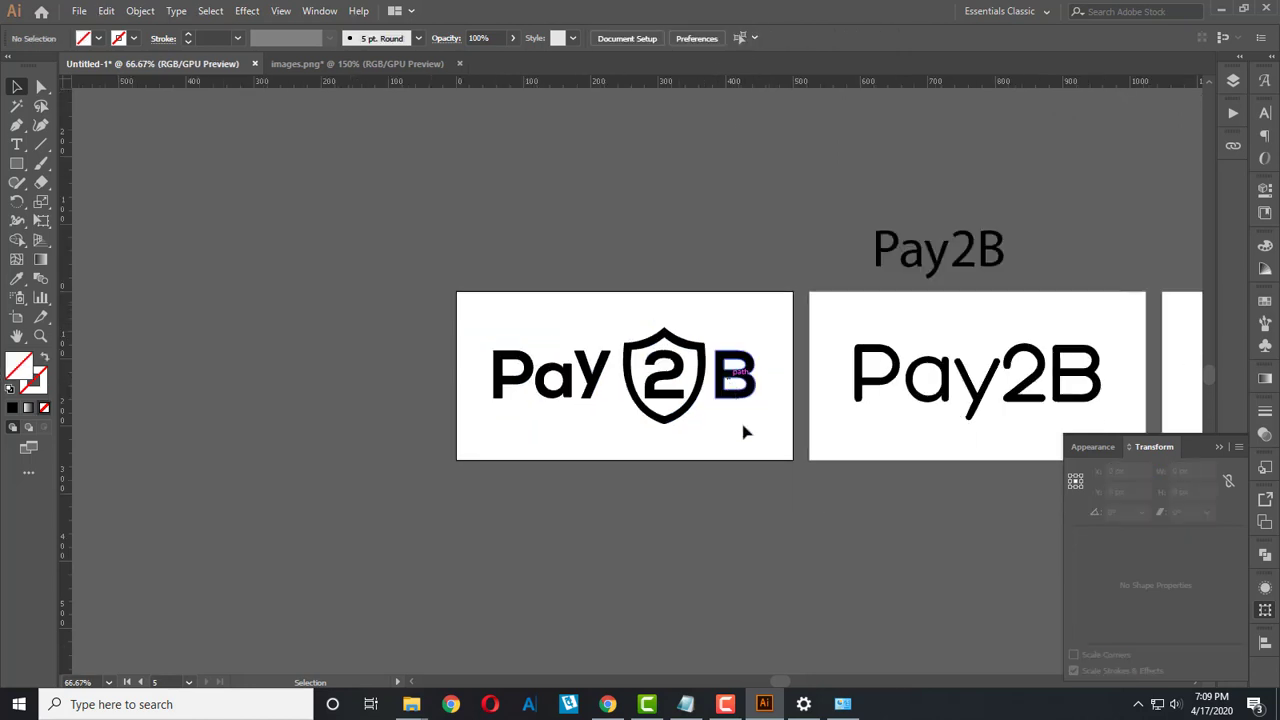
left_click_drag(743, 431, 625, 425)
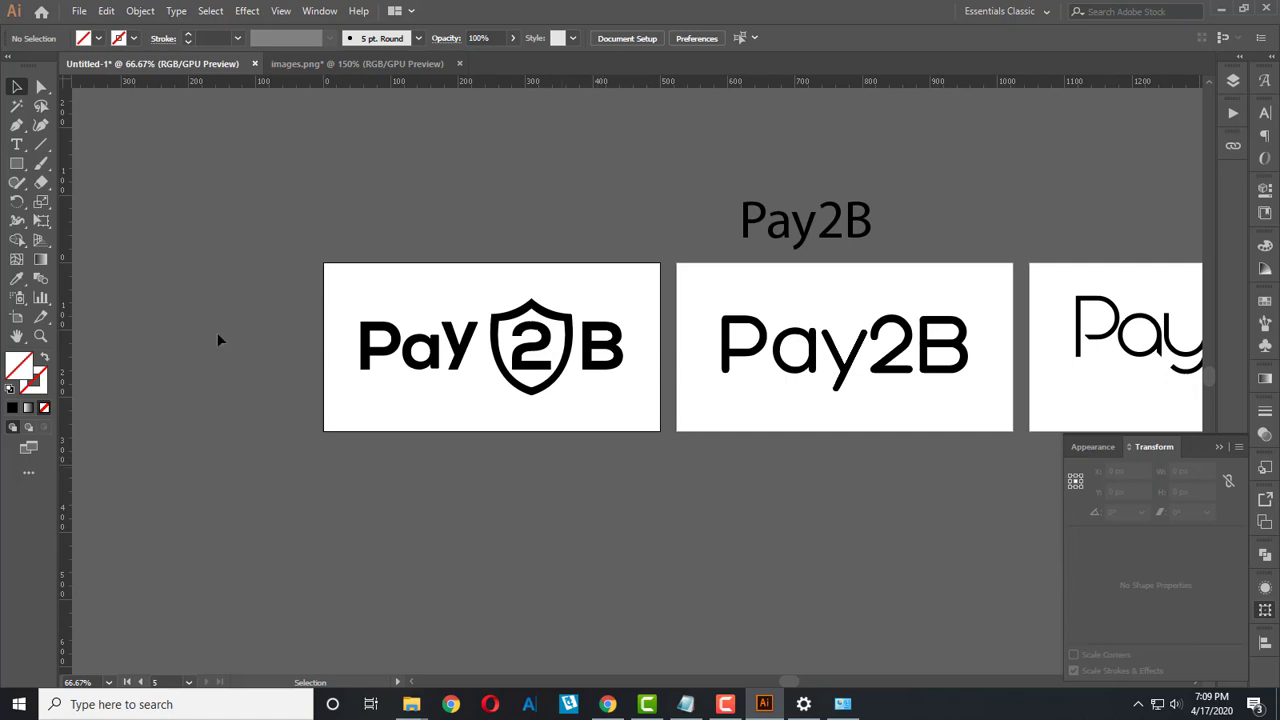
left_click(17, 317)
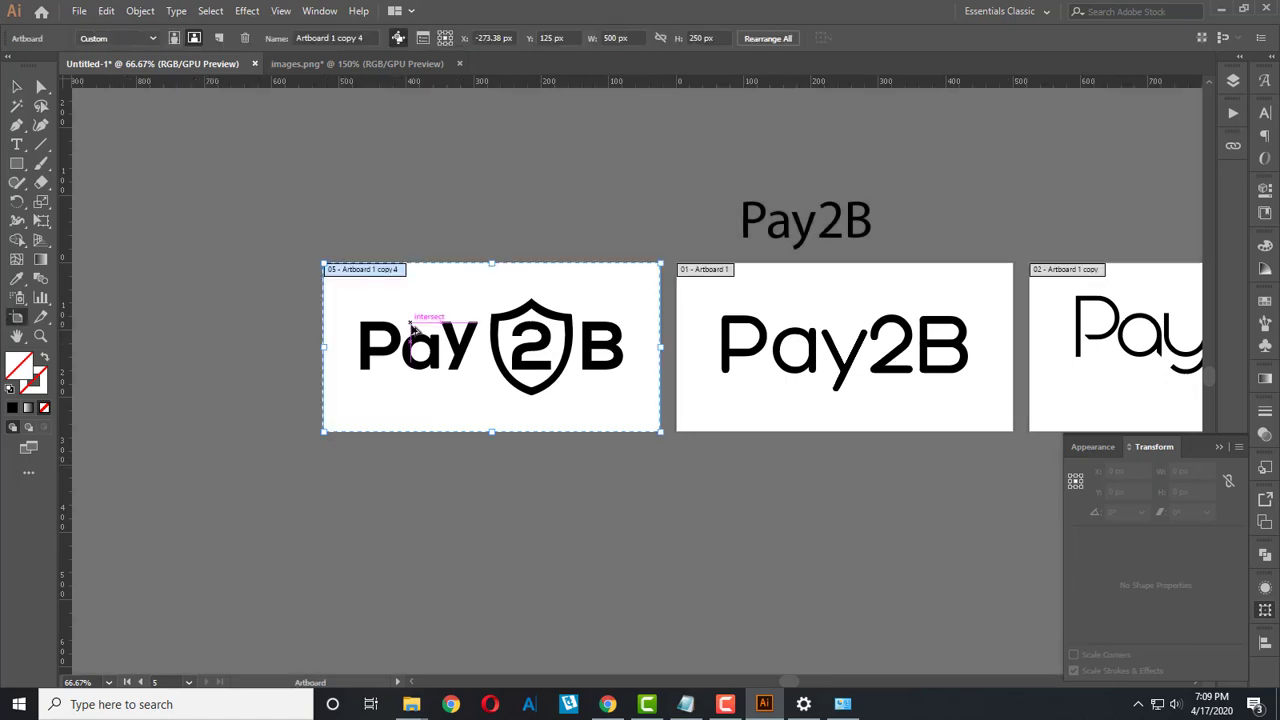
left_click_drag(410, 330, 409, 510)
Step: Ungroup the copied logo on the lower artboard and select its 2
key("v")
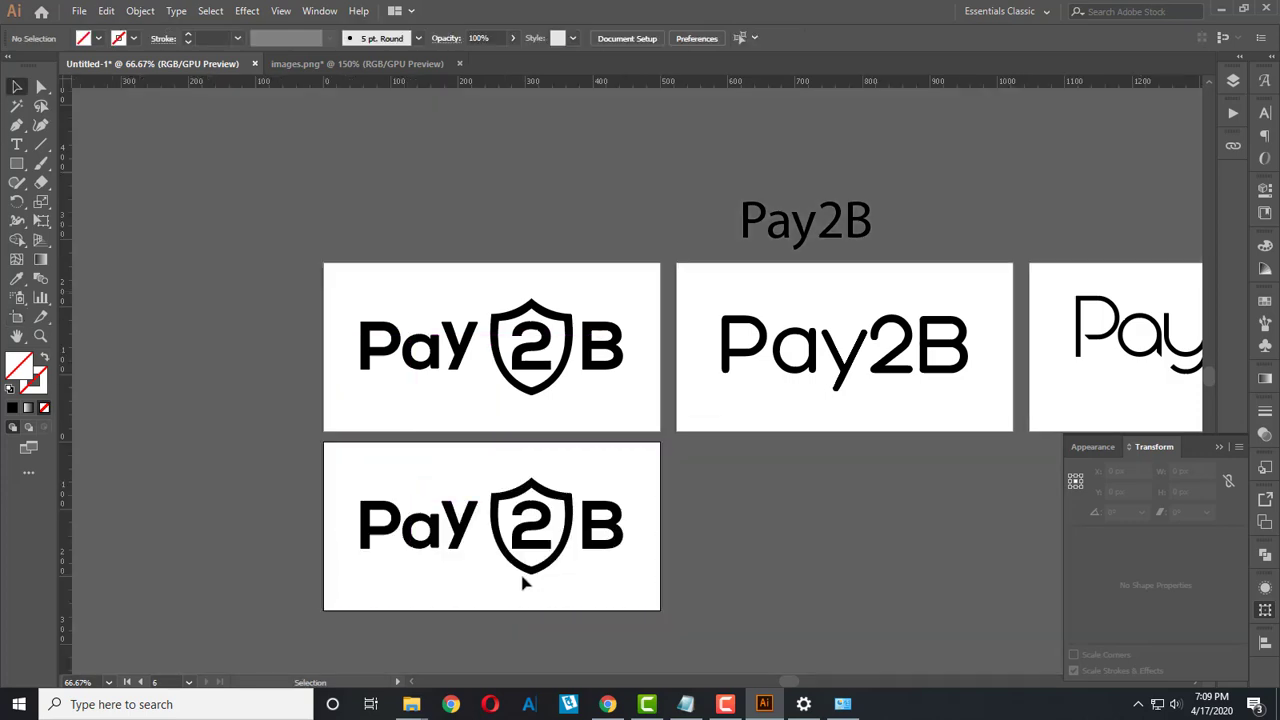
scroll(545, 557, "up", 1)
right_click(514, 467)
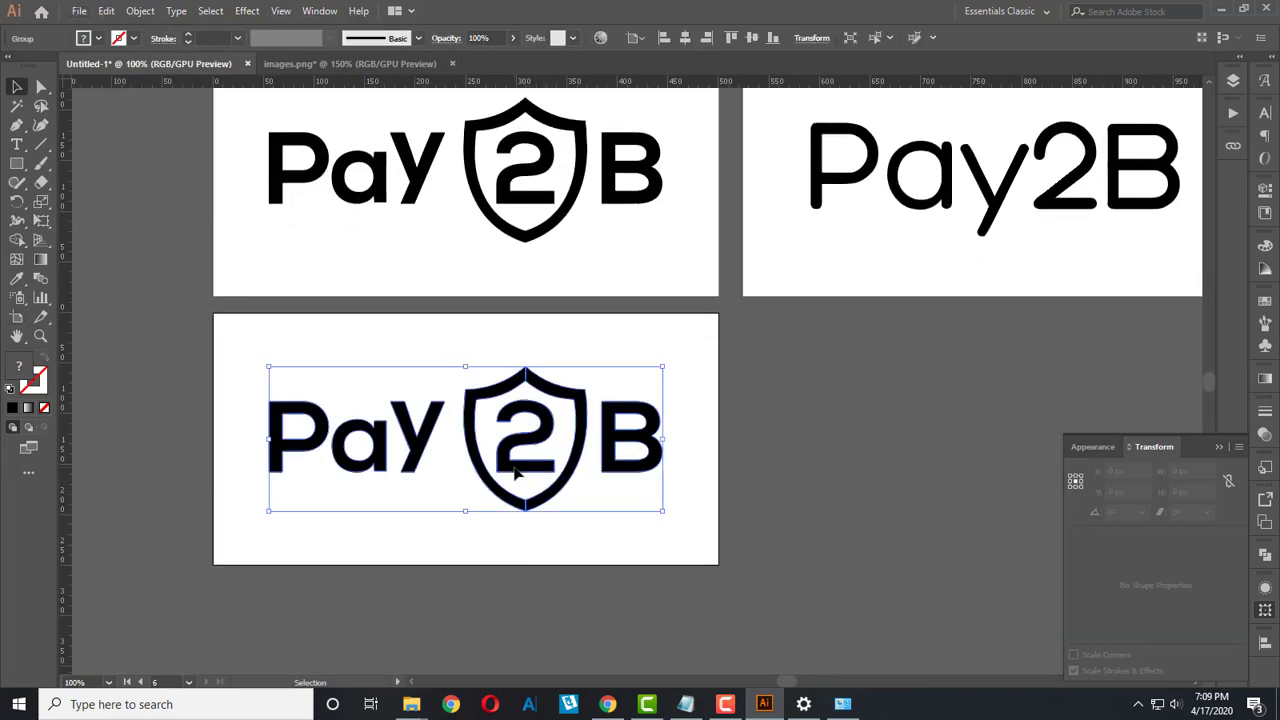
left_click(561, 344)
left_click(566, 537)
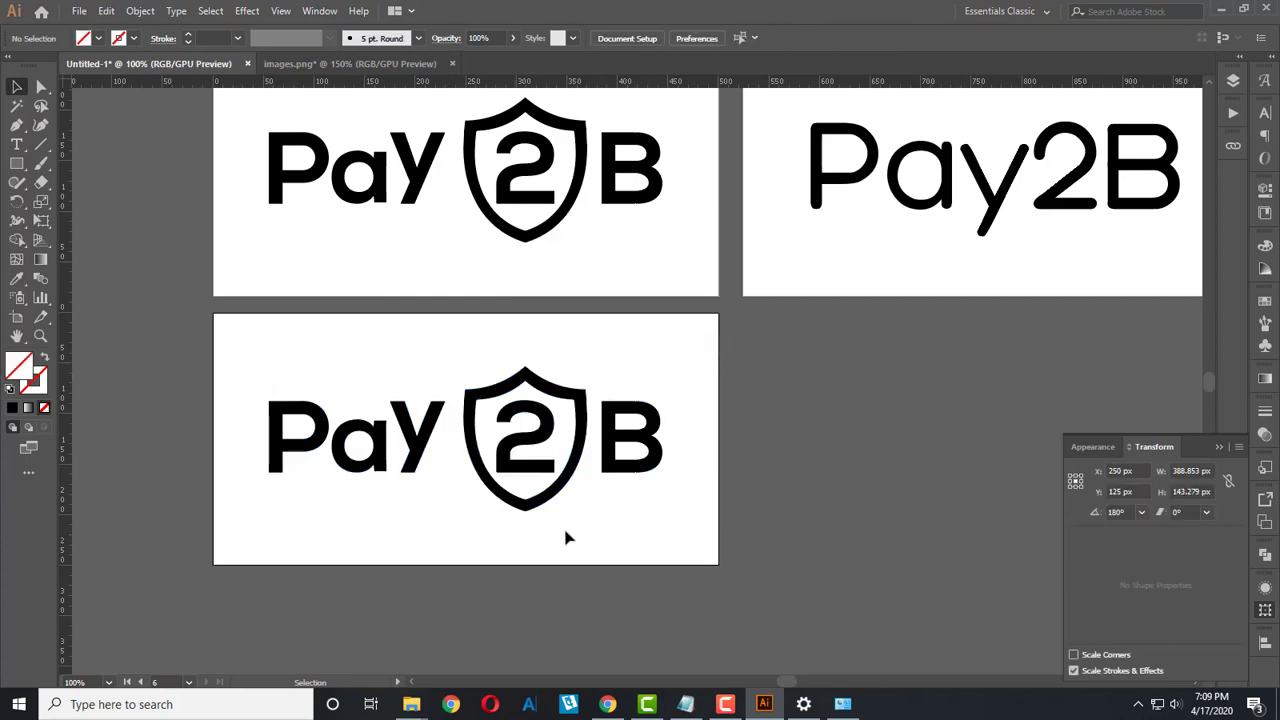
scroll(497, 463, "up", 1)
left_click(497, 463)
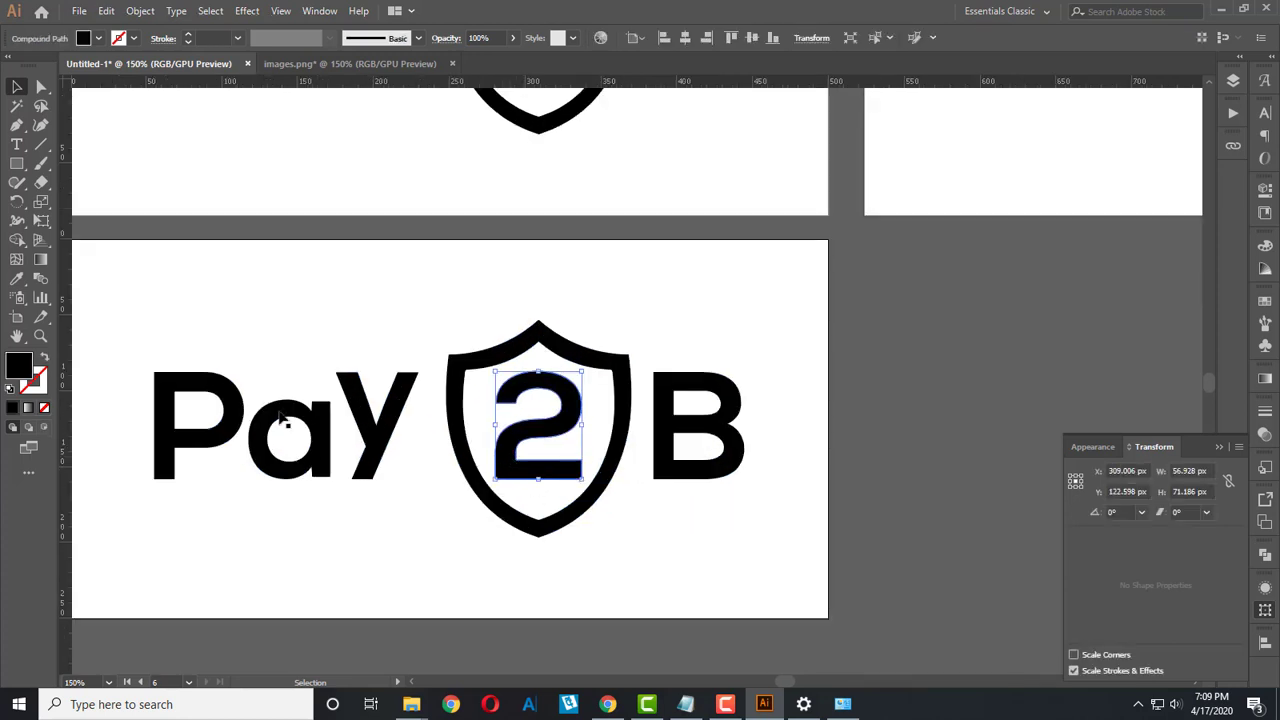
Step: Fill the 2 in the lower shield with deep green #03890a
double_click(20, 366)
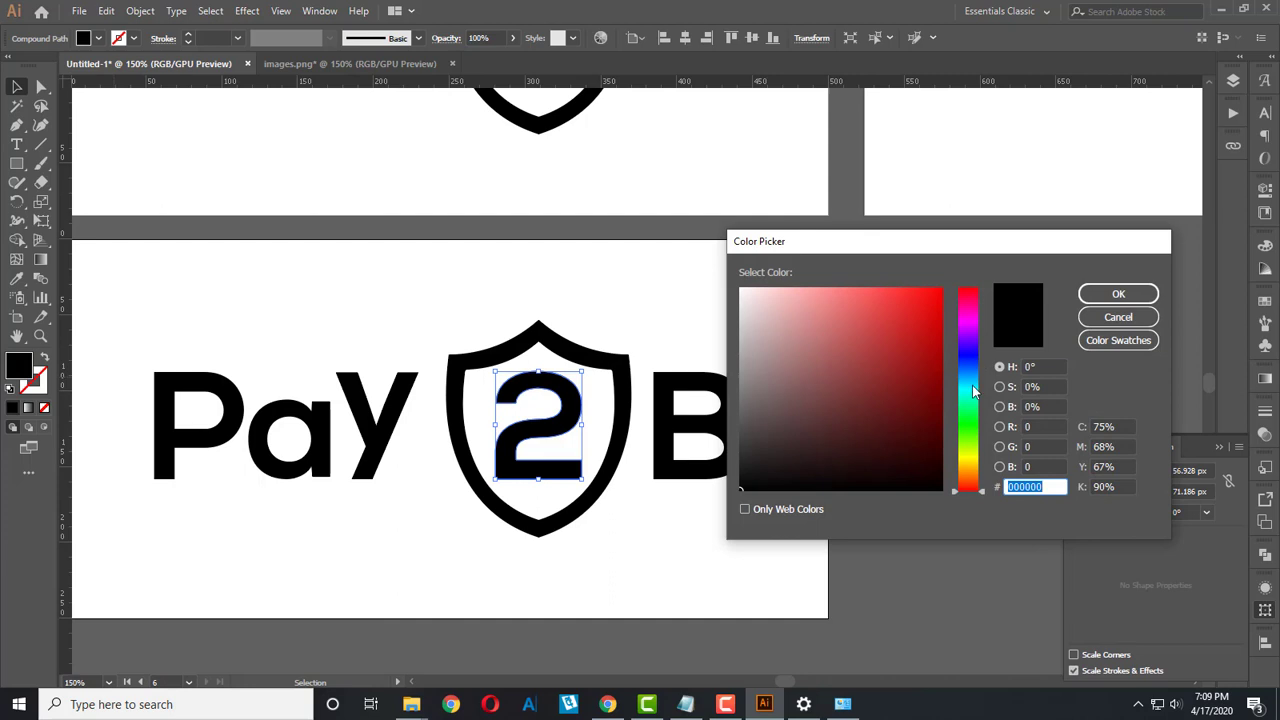
left_click_drag(972, 400, 972, 421)
left_click(938, 375)
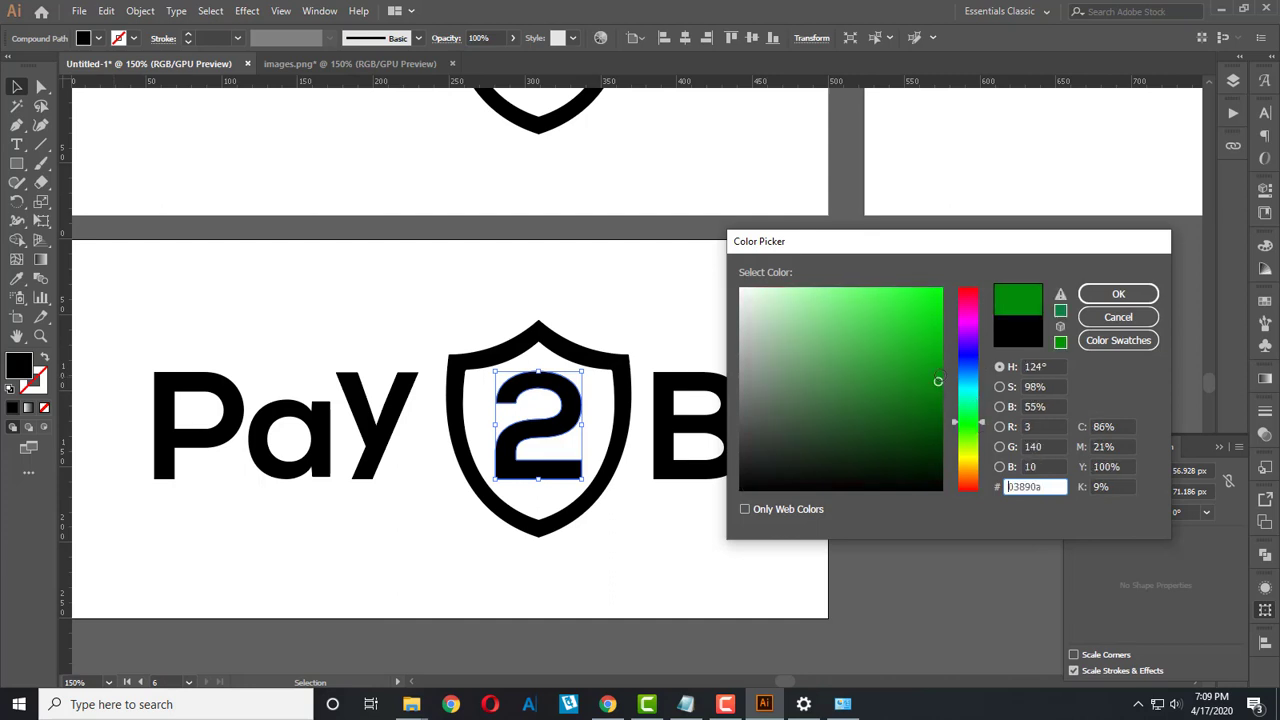
left_click(1118, 294)
left_click(749, 532)
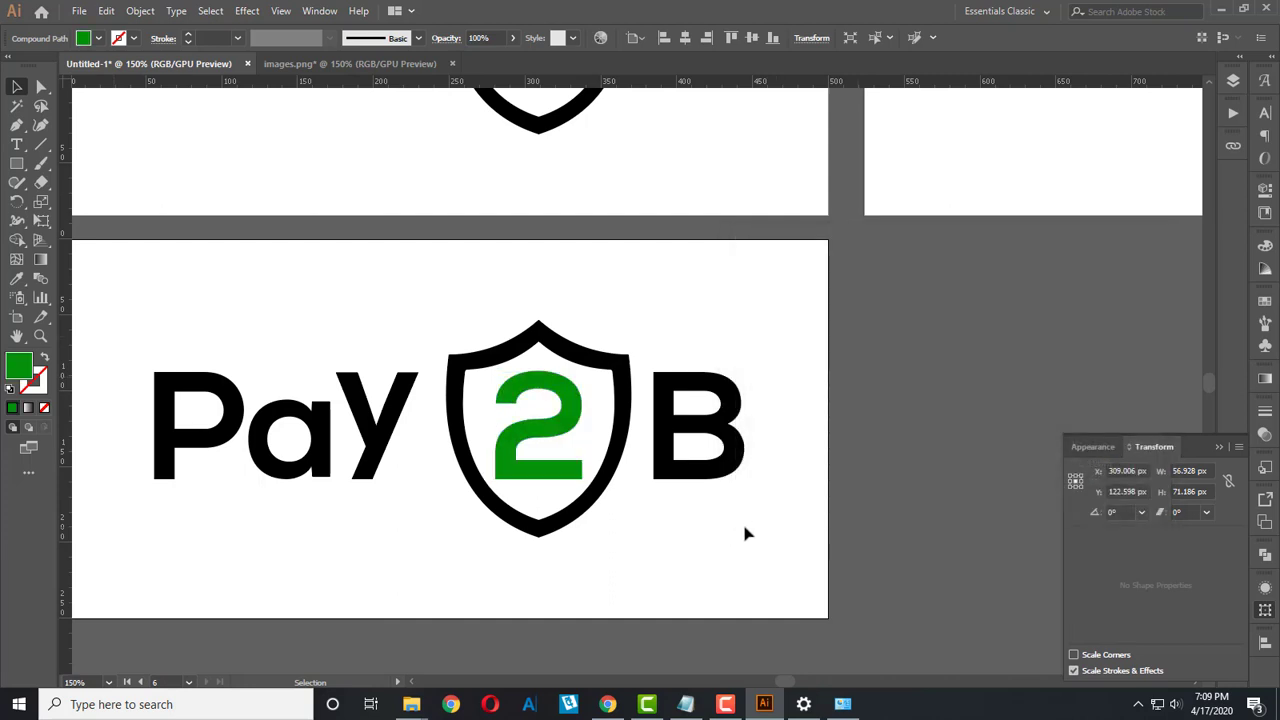
left_click(589, 515)
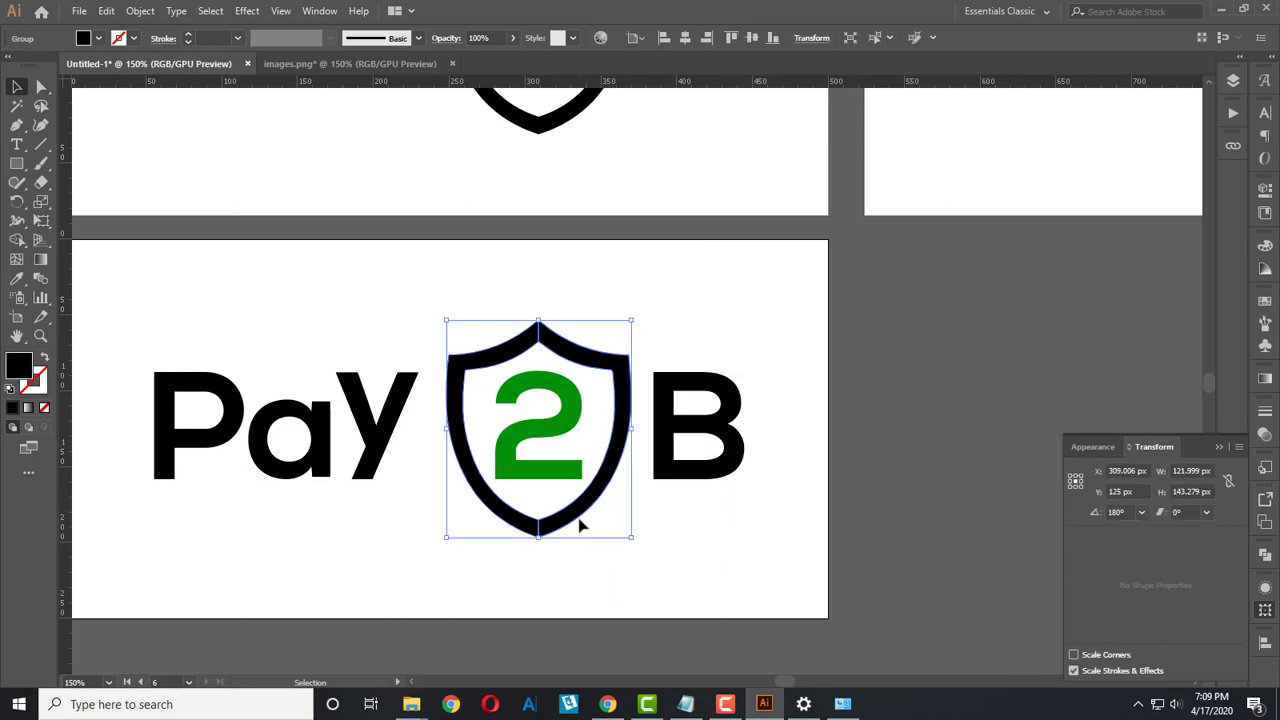
scroll(577, 511, "up", 1)
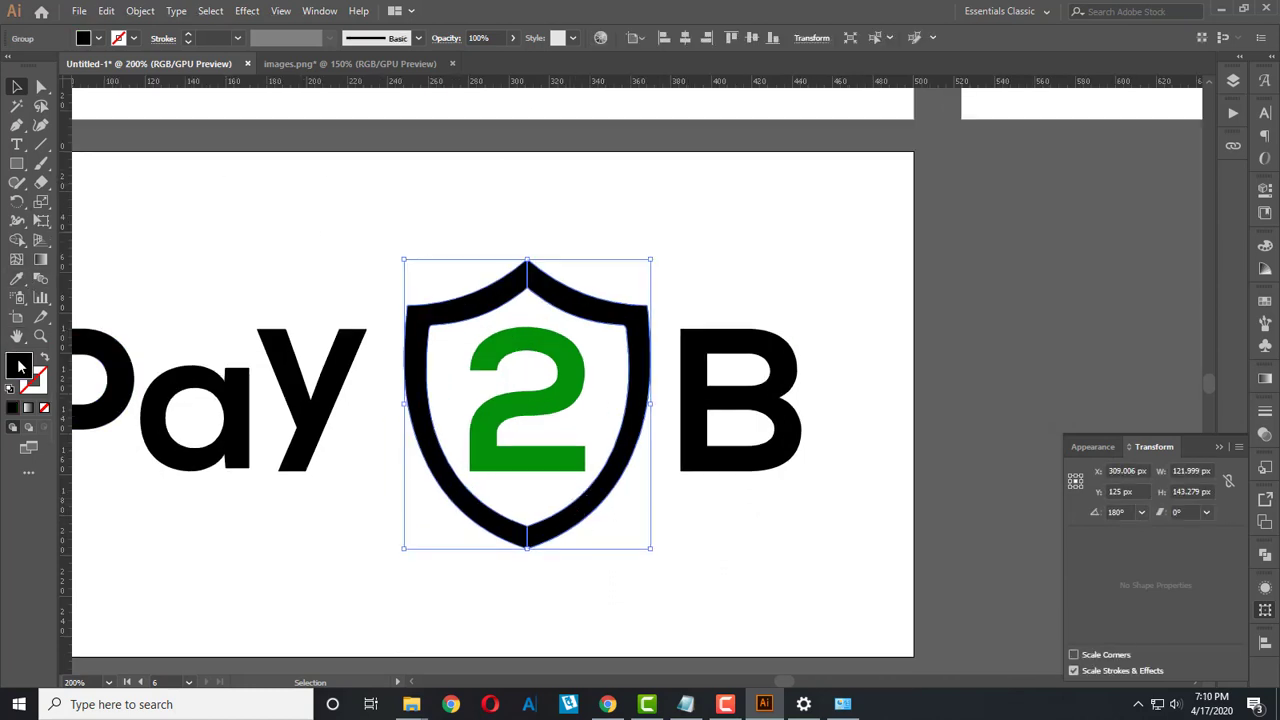
Step: Ungroup the shield outline into separate left and right halves
double_click(18, 366)
left_click(1118, 317)
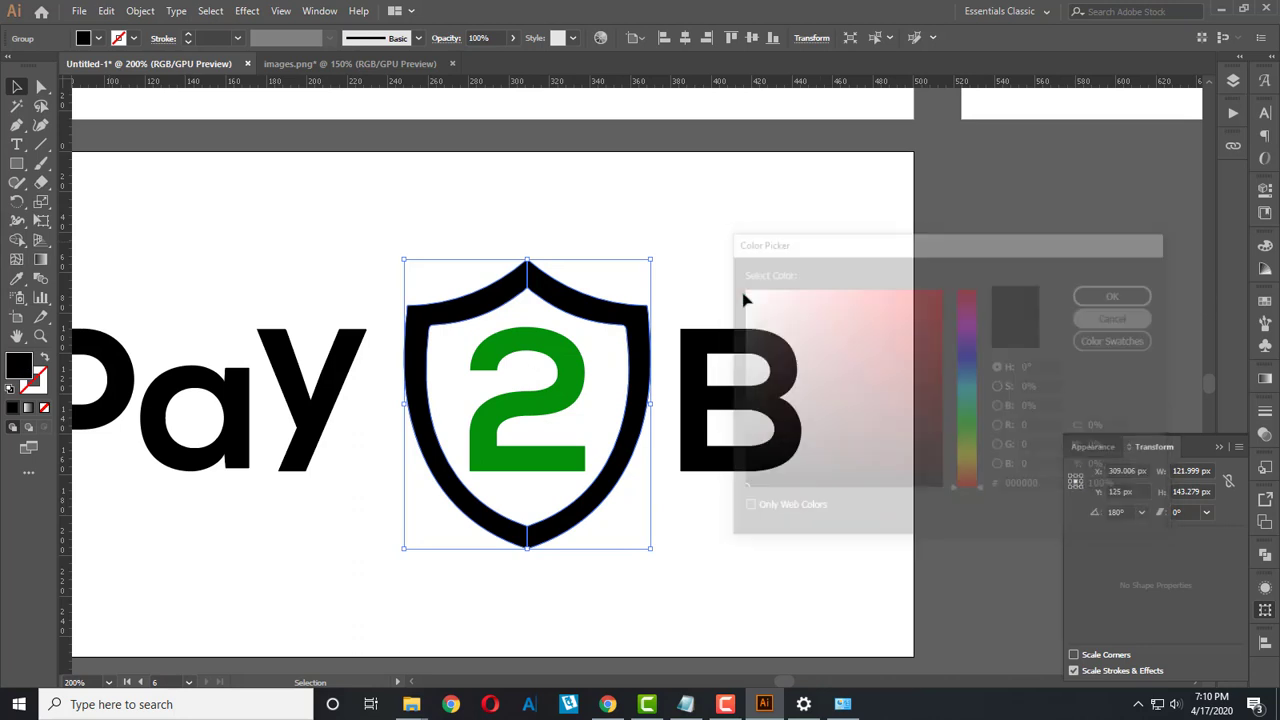
left_click(657, 286)
right_click(617, 320)
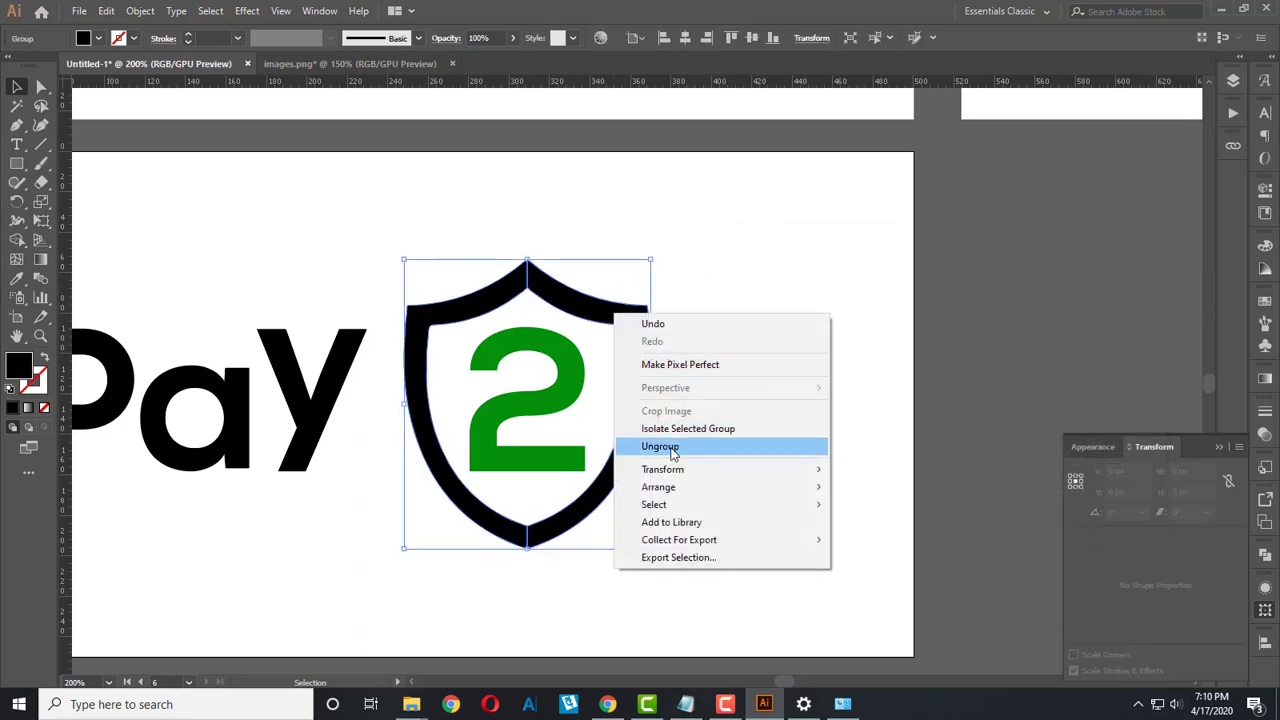
left_click(640, 446)
left_click(713, 260)
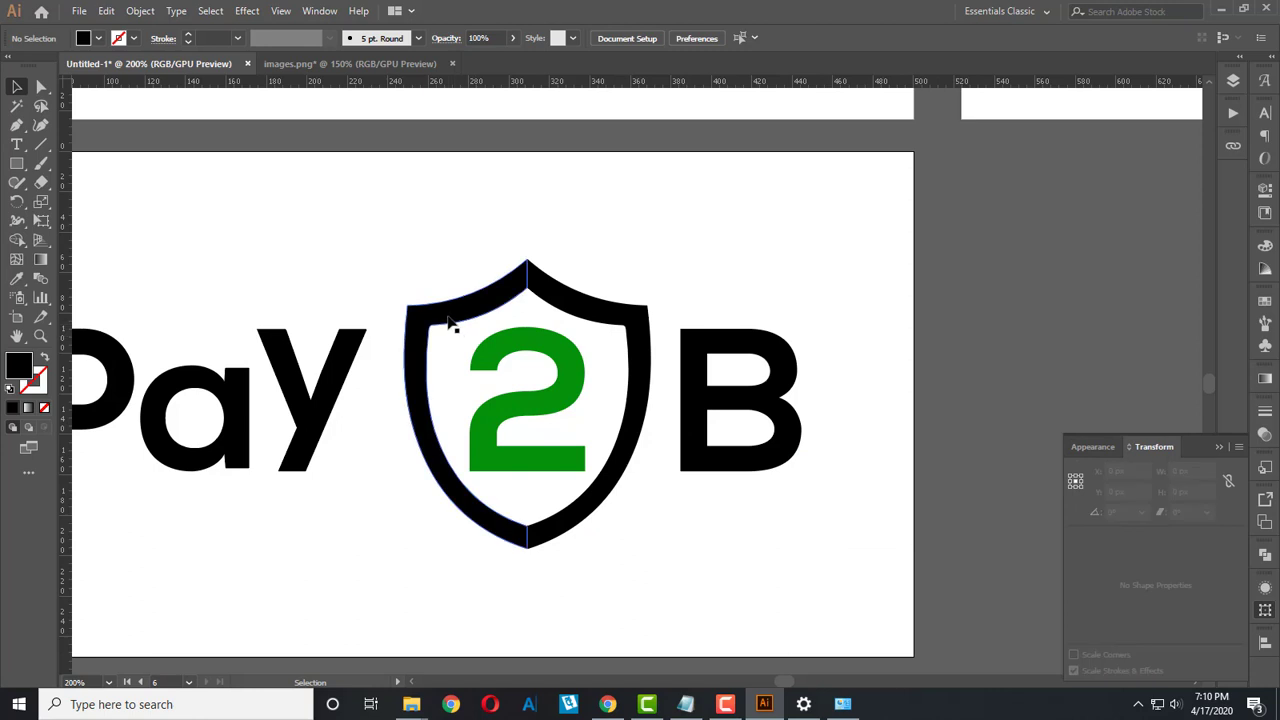
Step: Fill the shield's left half with a fully saturated orange-gold
left_click(457, 322)
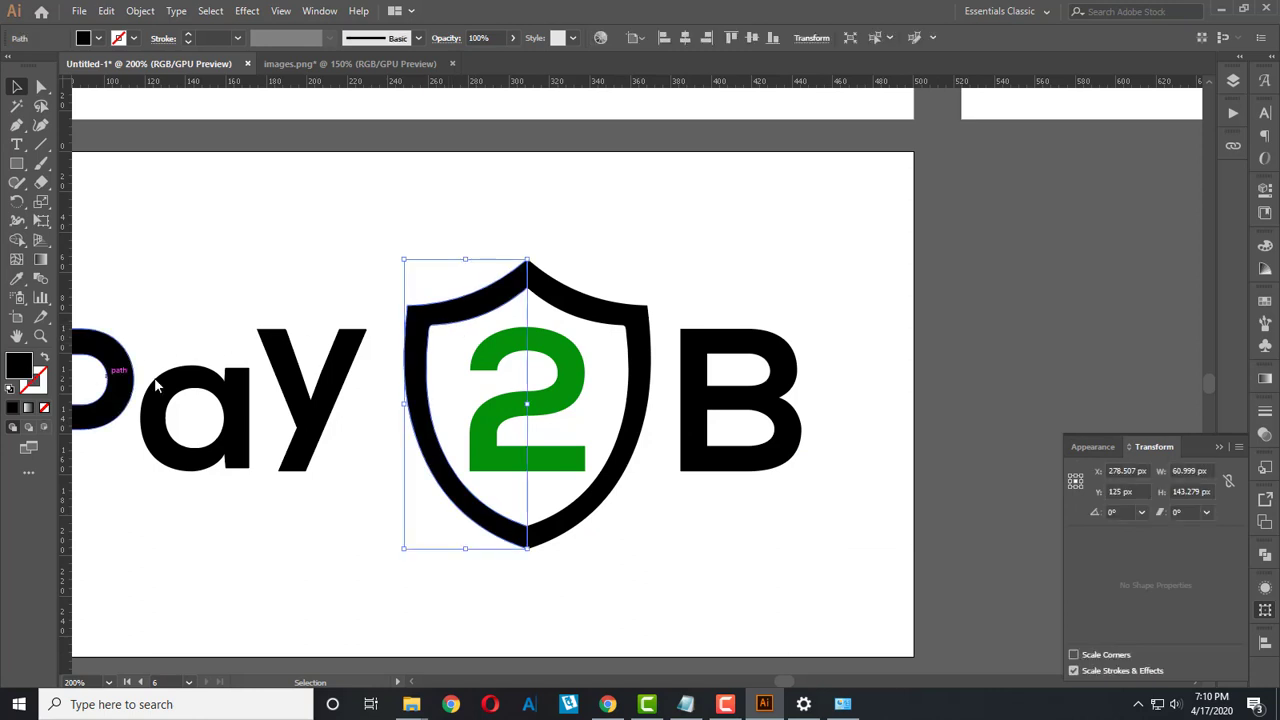
left_click(967, 464)
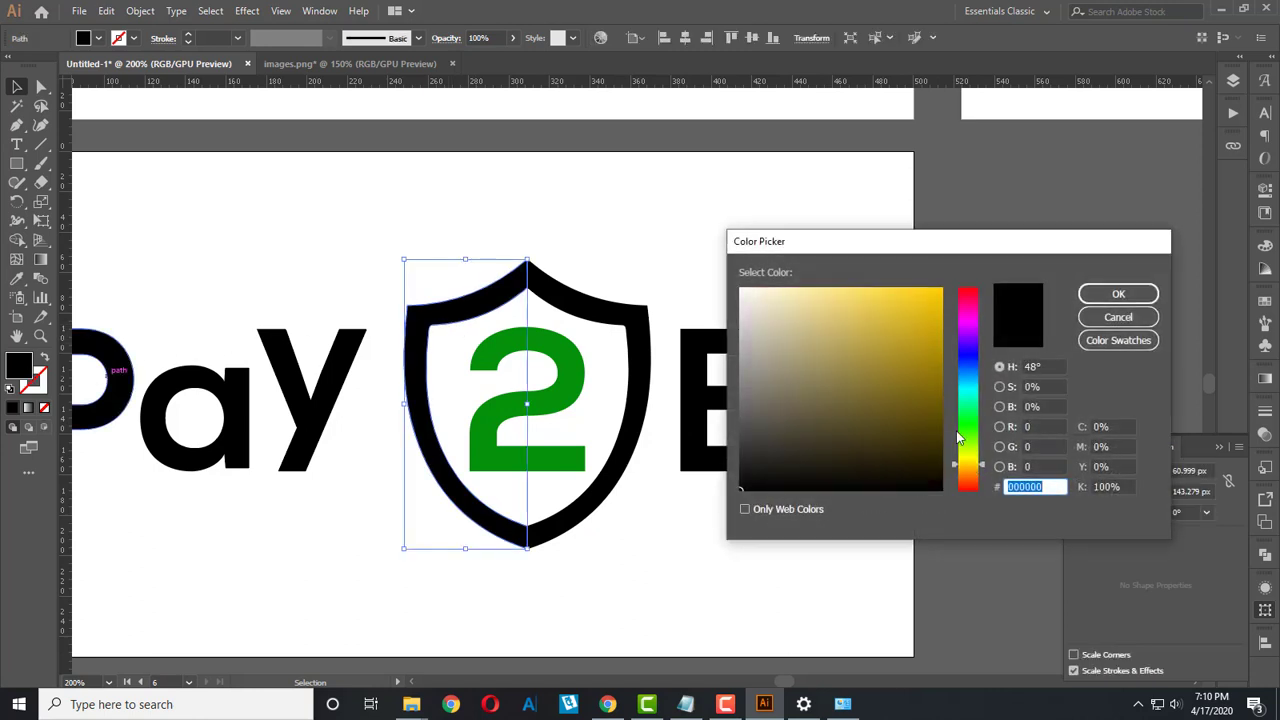
type("cccccc")
key("Return")
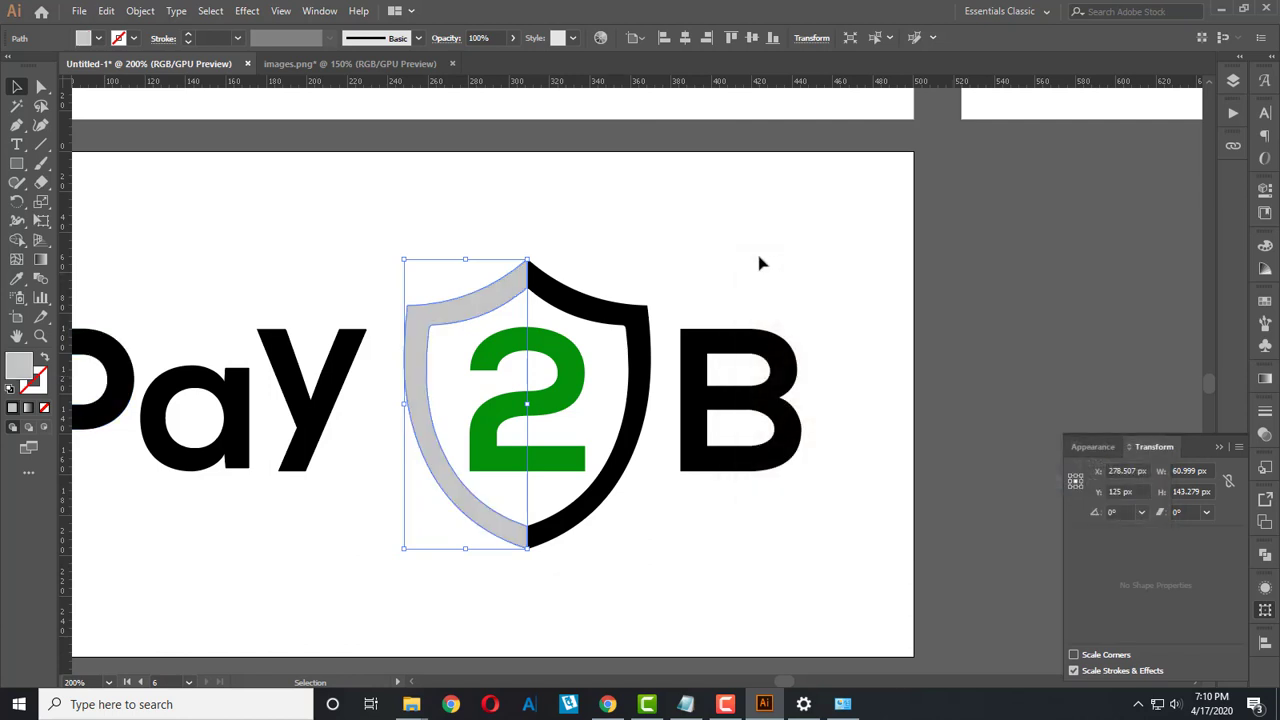
left_click(99, 39)
left_click(29, 68)
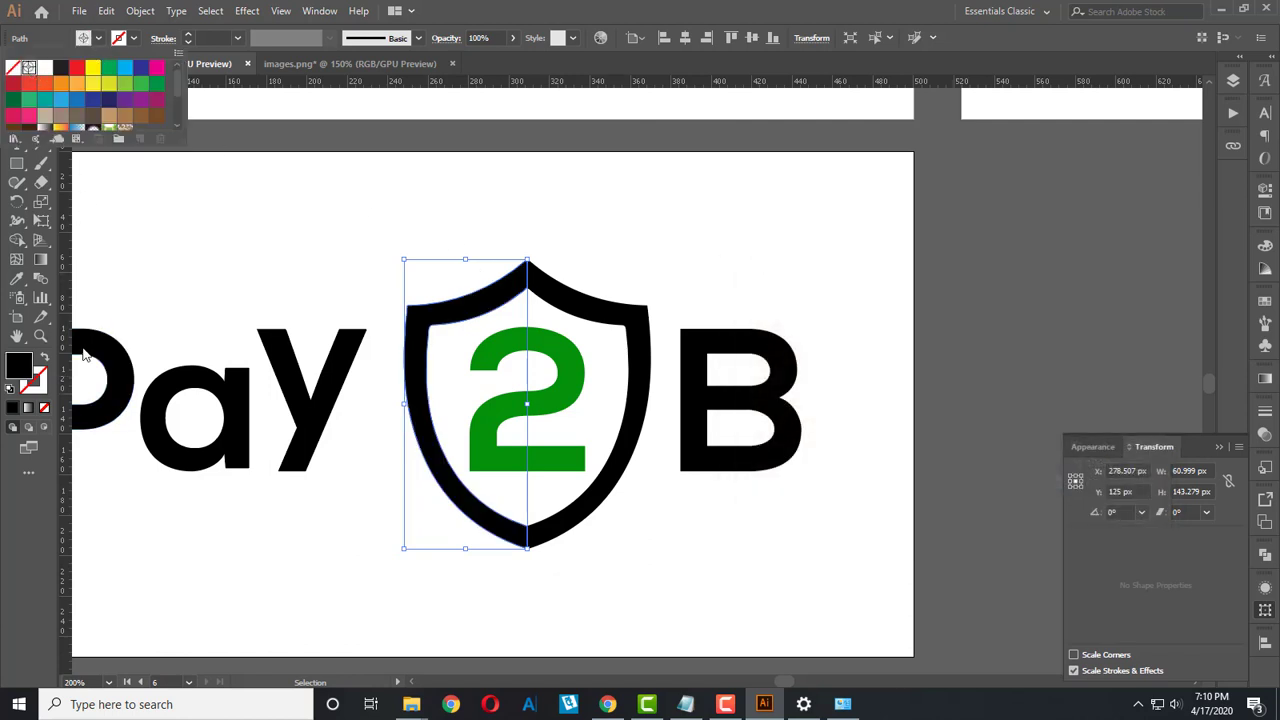
double_click(19, 368)
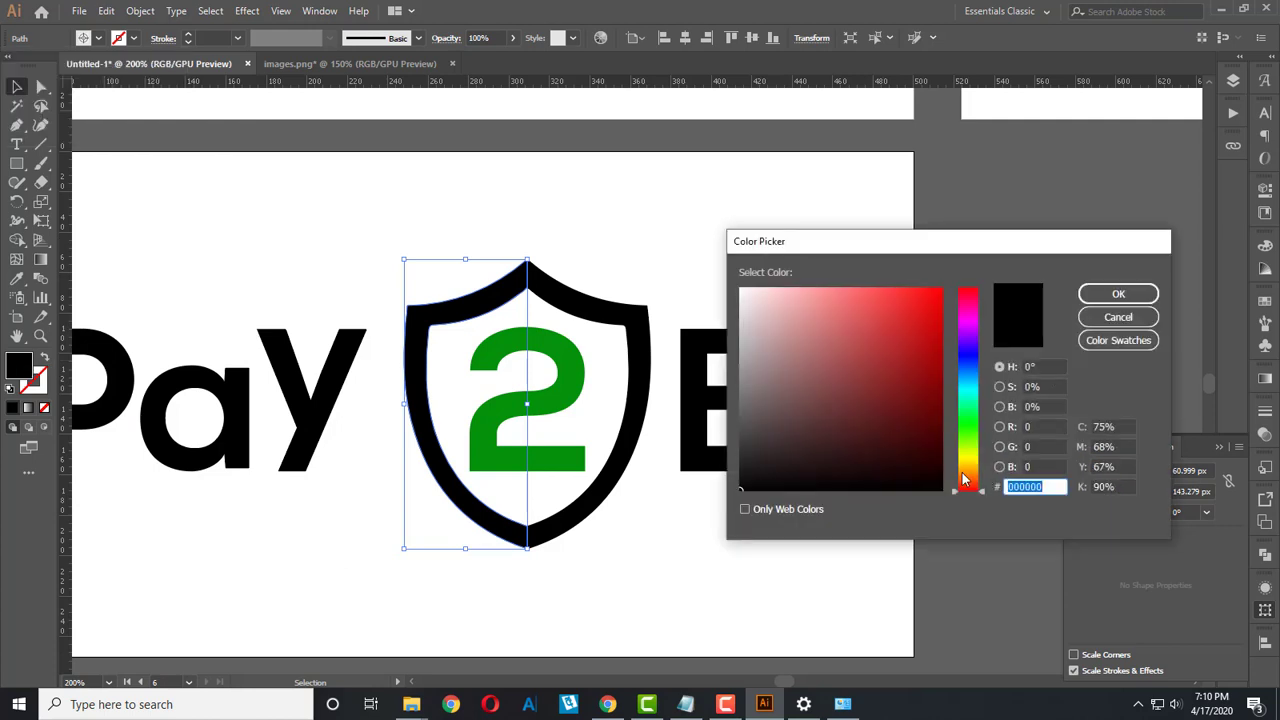
left_click(966, 467)
left_click_drag(925, 311, 941, 289)
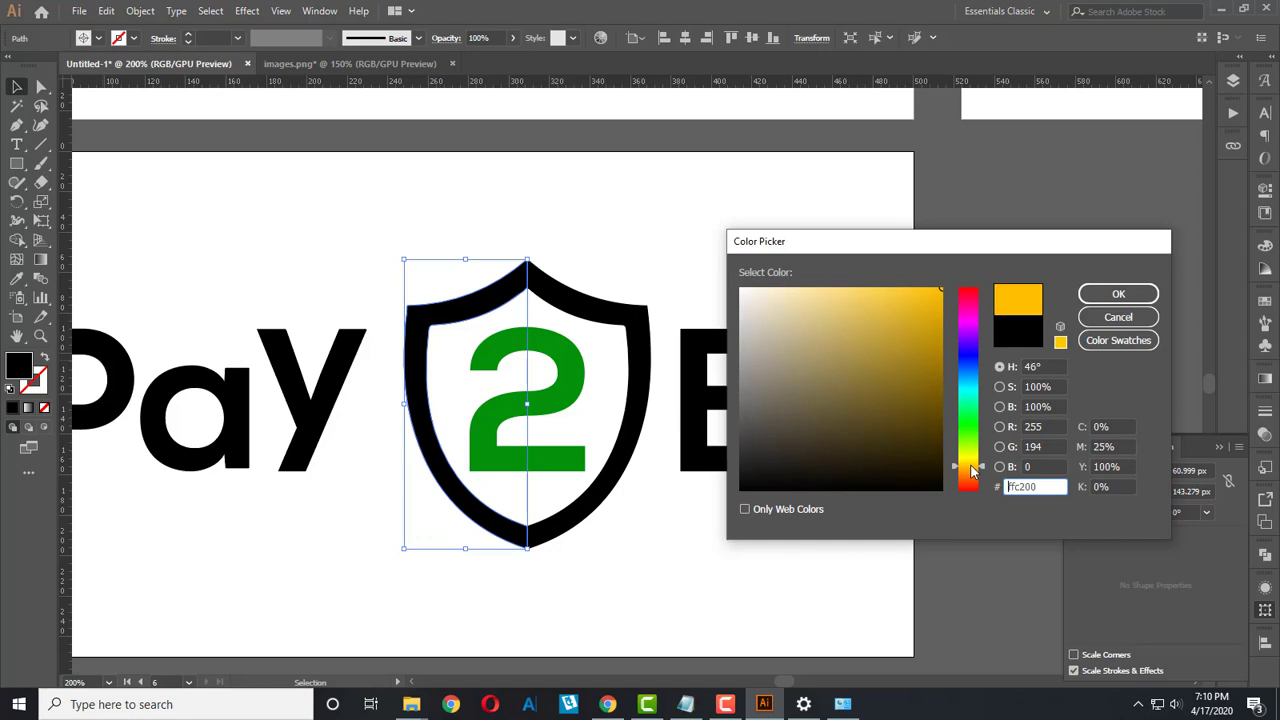
left_click(1118, 293)
left_click(608, 312)
Step: Fill the shield's right half bright yellow (ffec00)
left_click(605, 312)
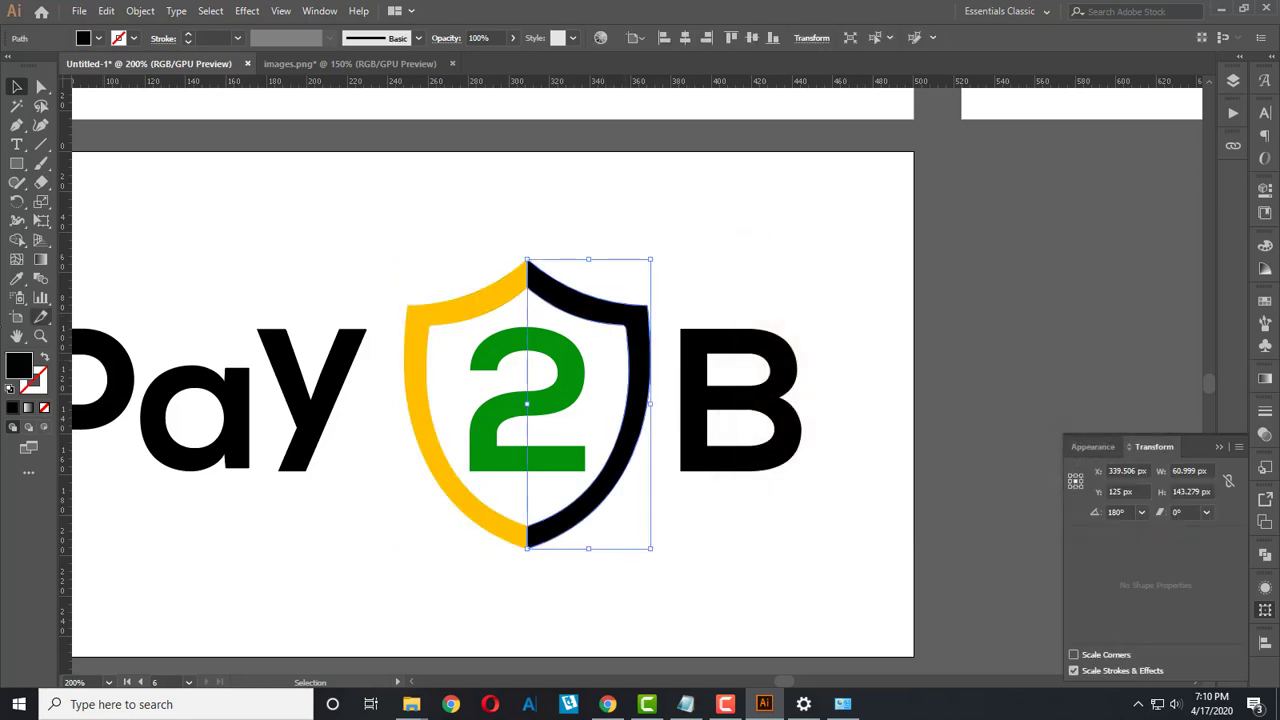
double_click(18, 366)
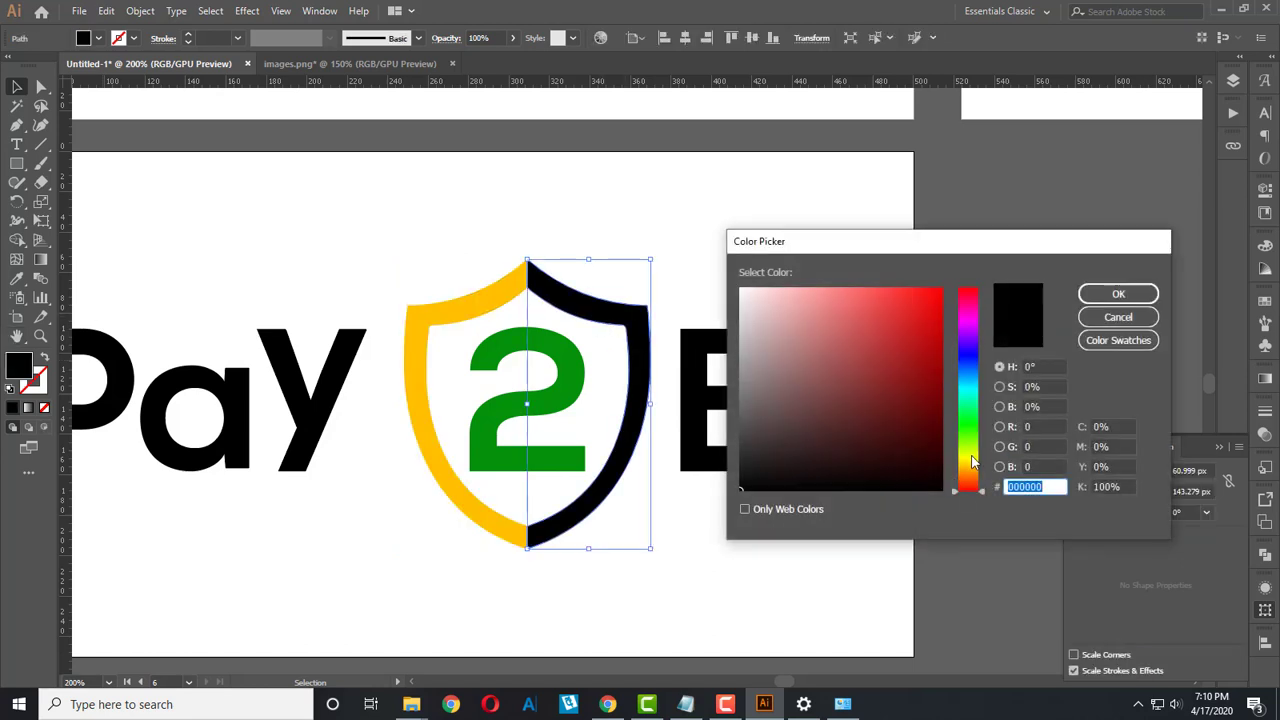
left_click(972, 465)
type("ffec00")
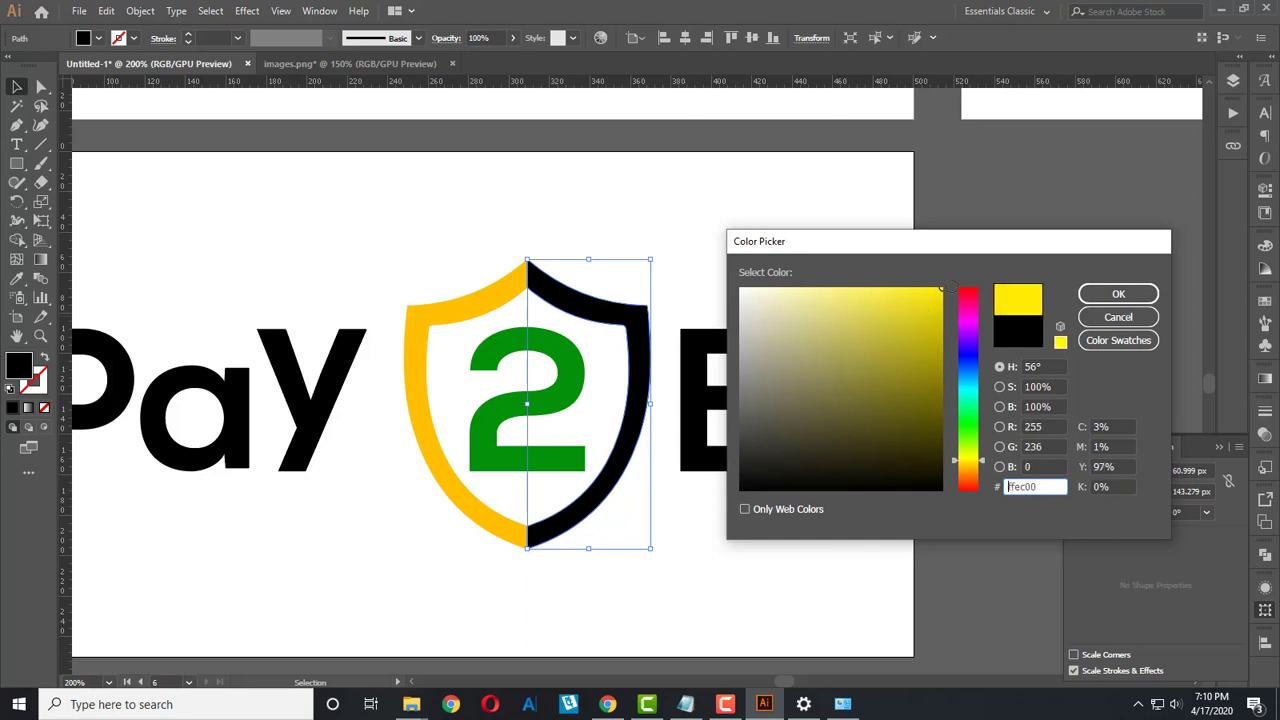
key("Return")
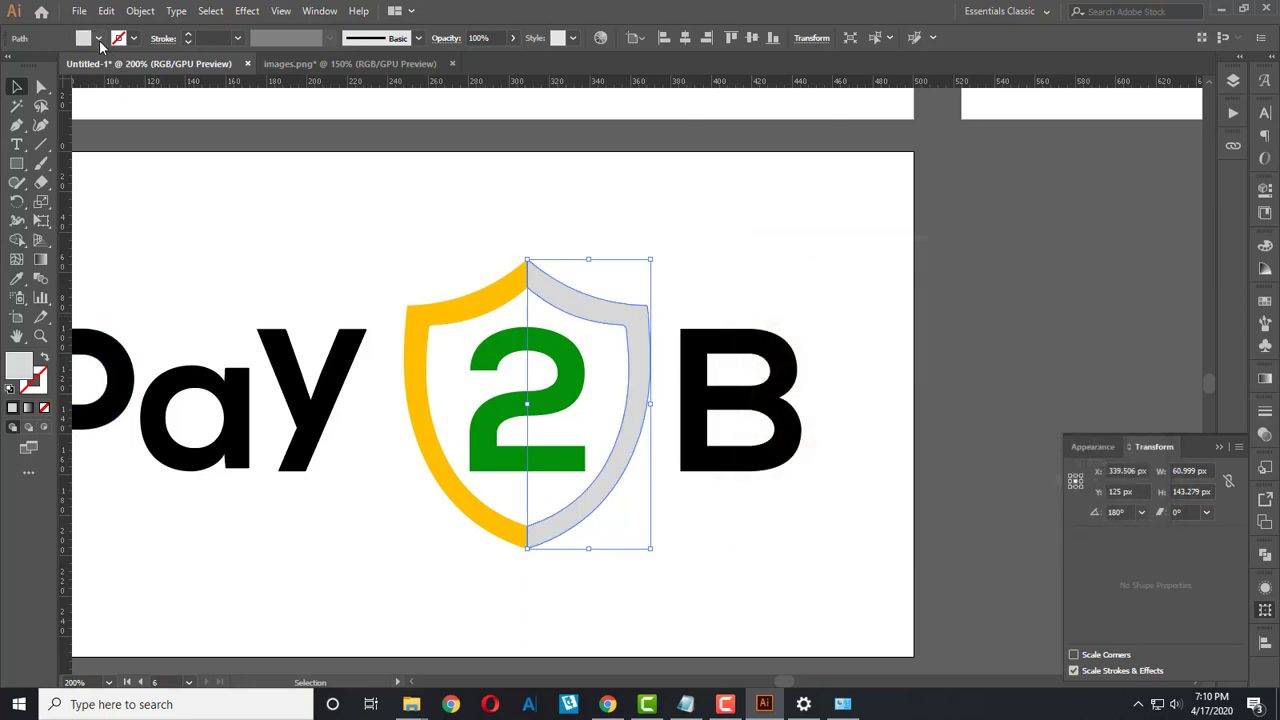
left_click(99, 40)
left_click(30, 68)
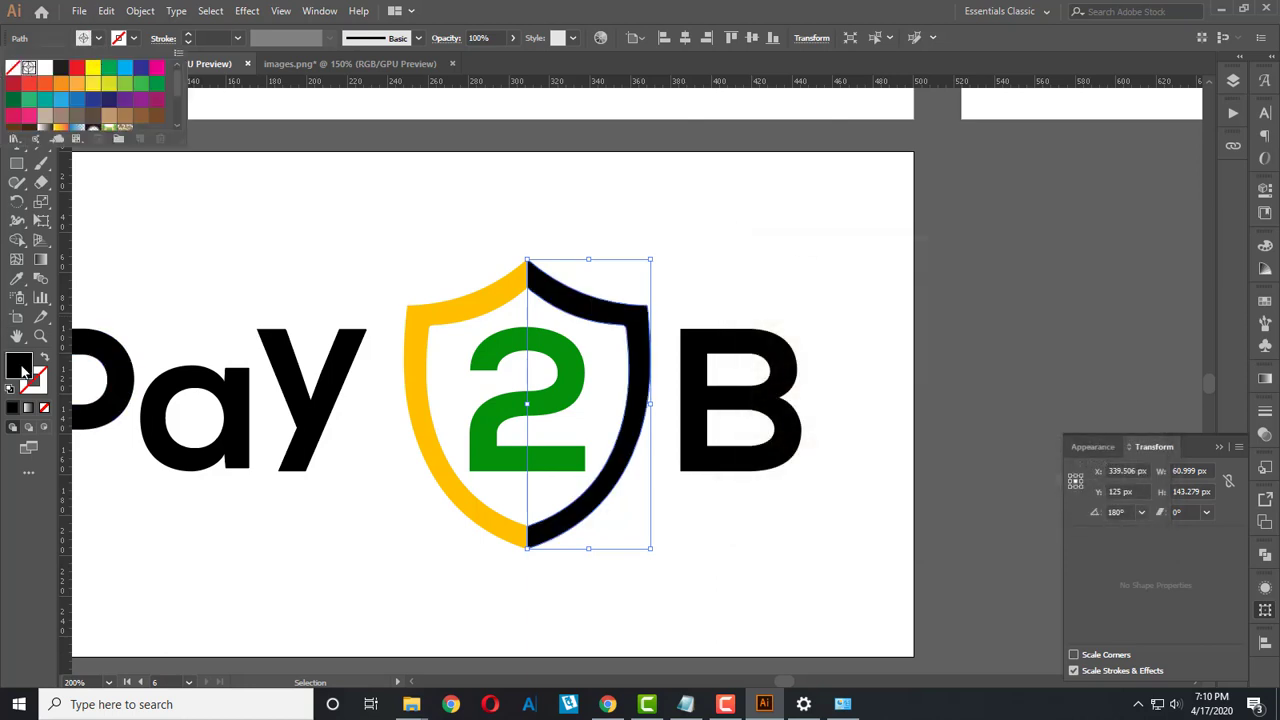
double_click(18, 366)
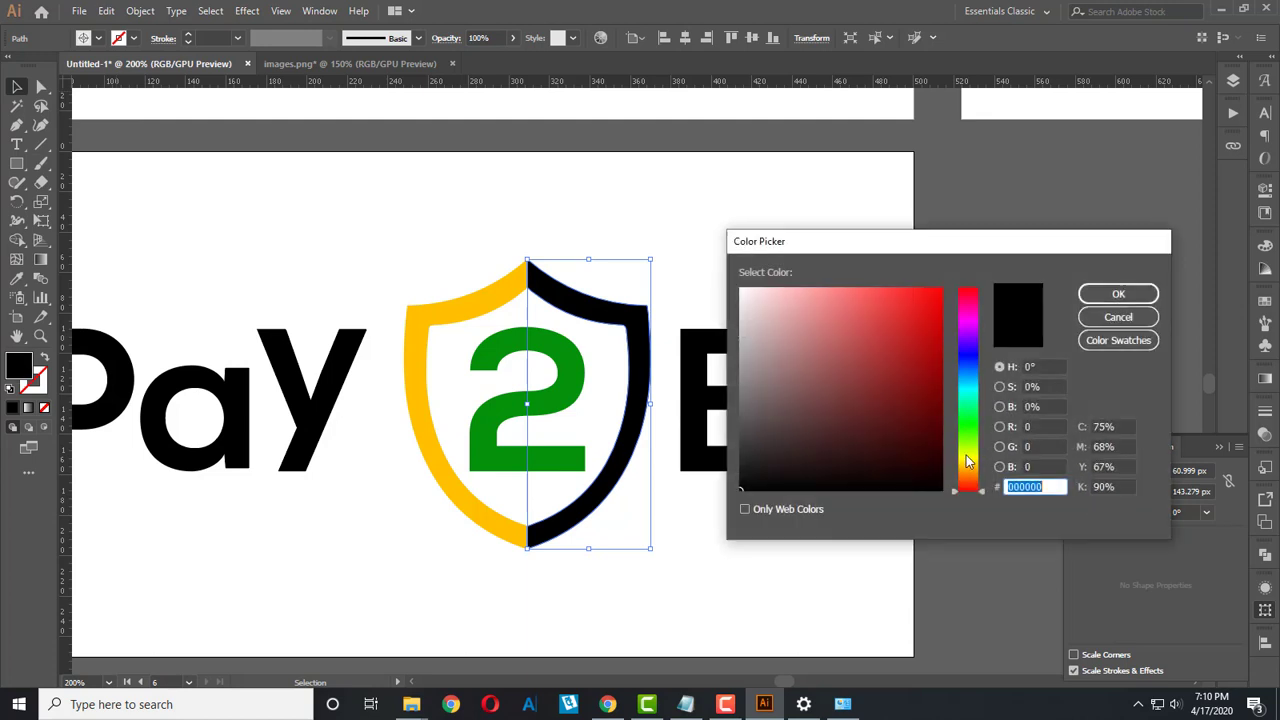
left_click(967, 458)
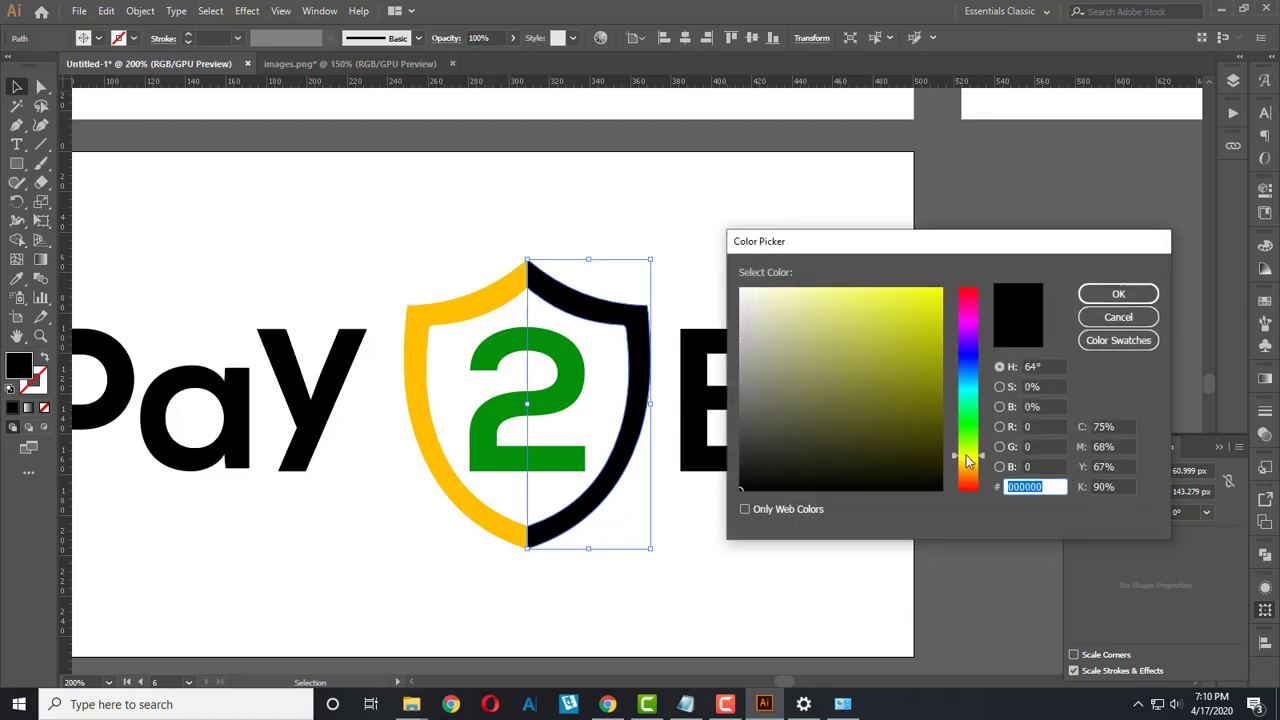
left_click(941, 290)
key("Return")
Step: Nudge the right half's yellow slightly warmer and deselect
left_click(817, 266)
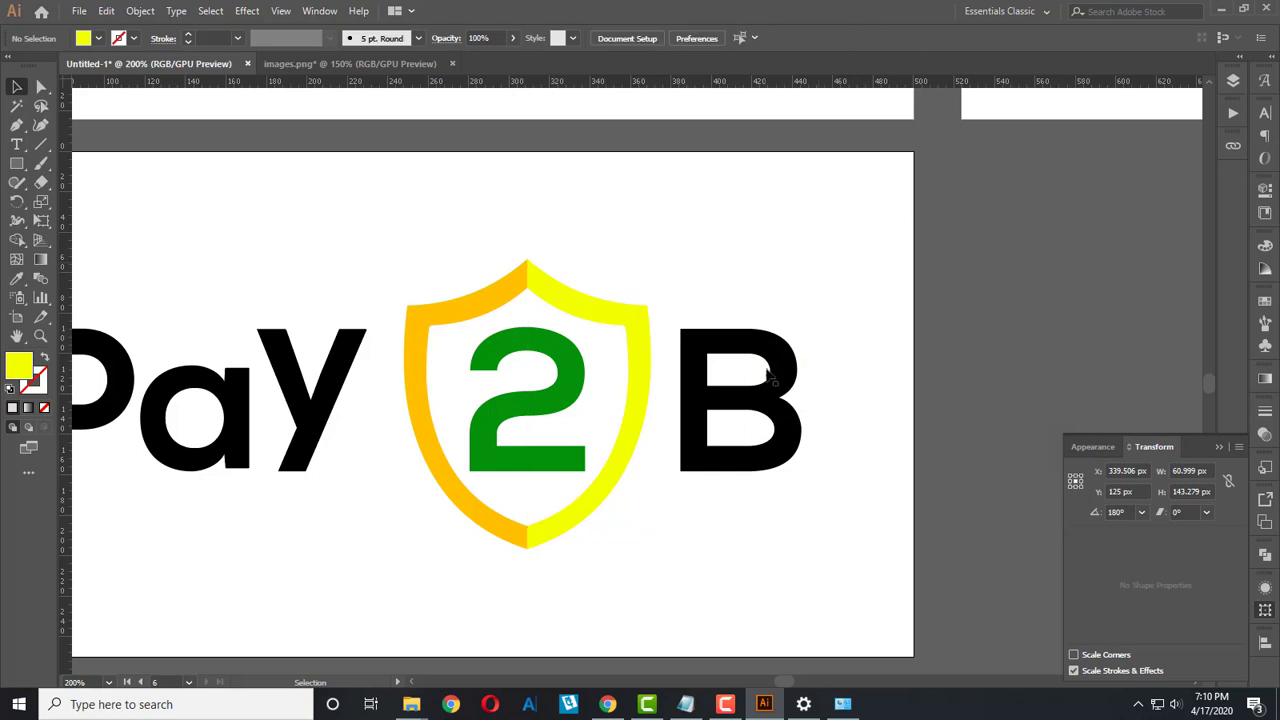
left_click(626, 465)
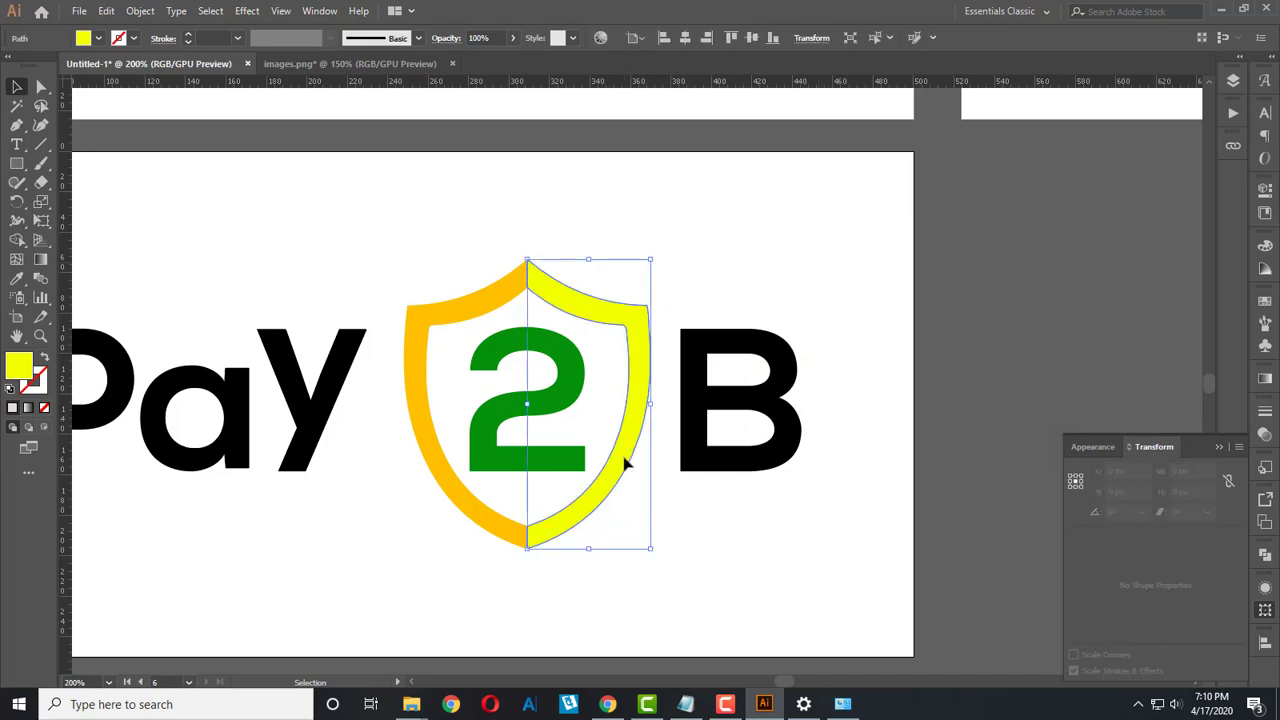
double_click(18, 367)
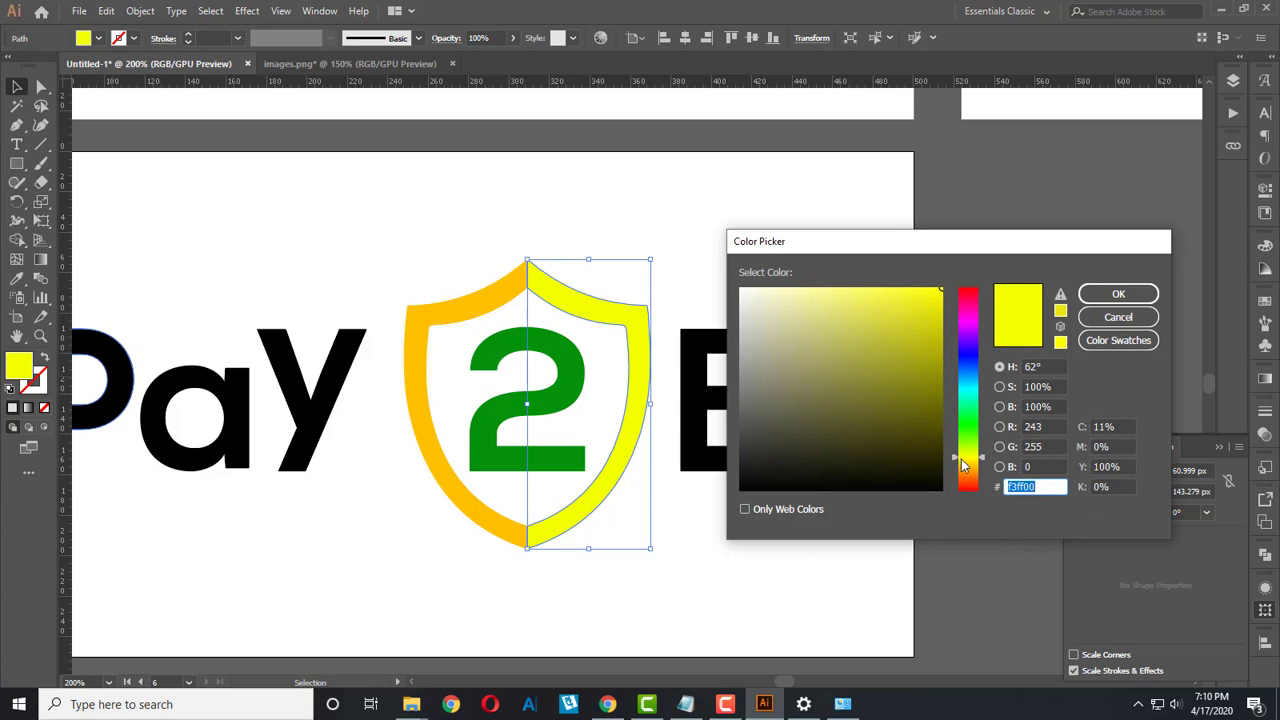
left_click_drag(962, 465, 966, 466)
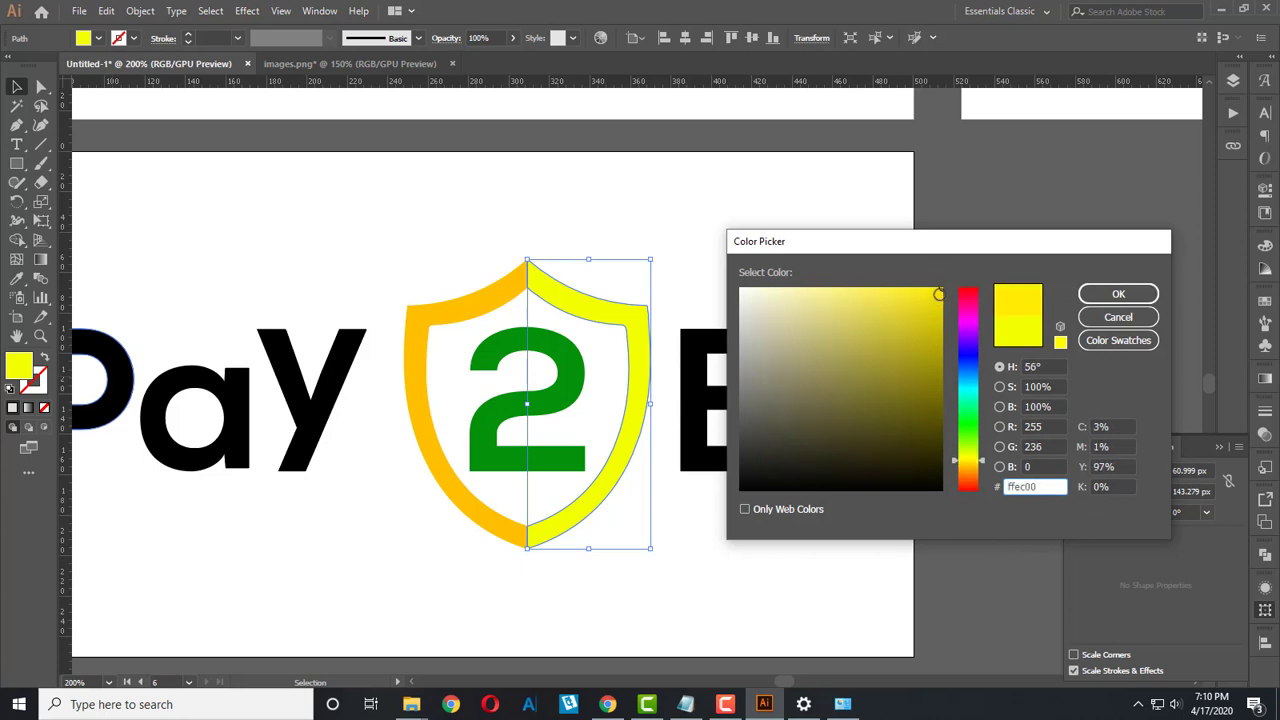
left_click(1118, 293)
left_click(748, 282)
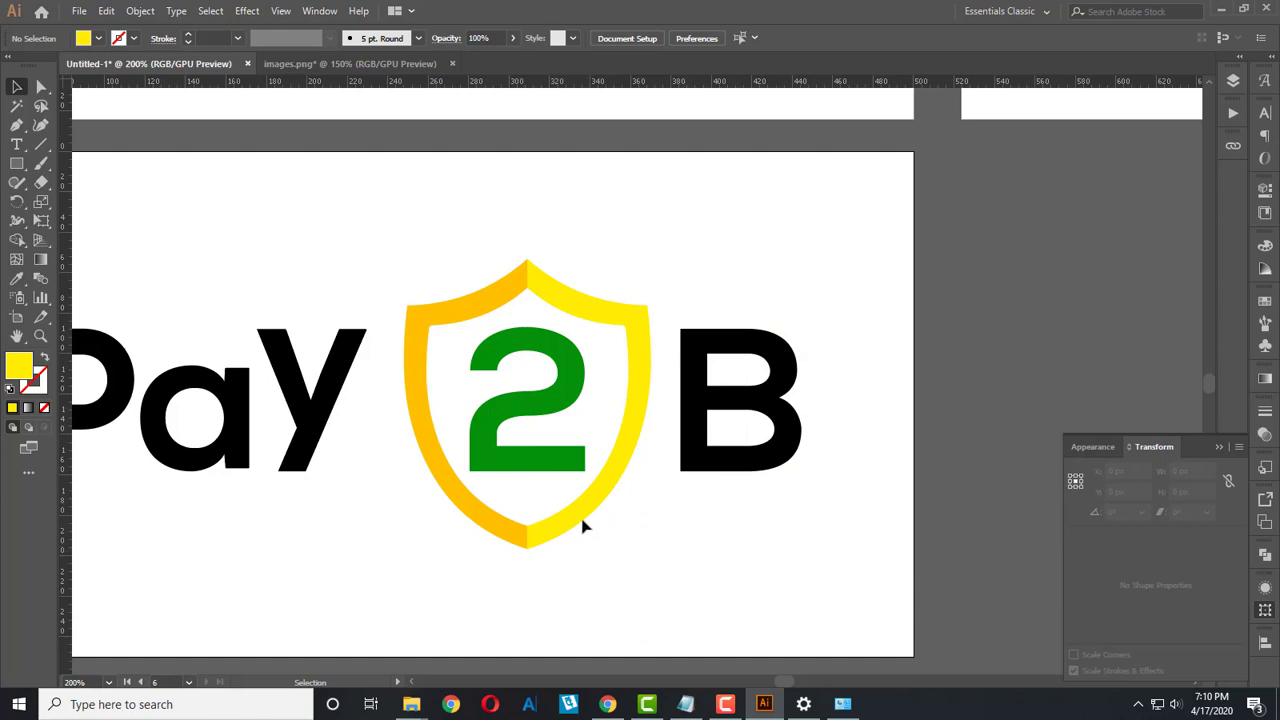
Step: Start a Pen path inside the shield with anchors at the top, right shoulder and bottom tip
scroll(620, 329, "up", 1)
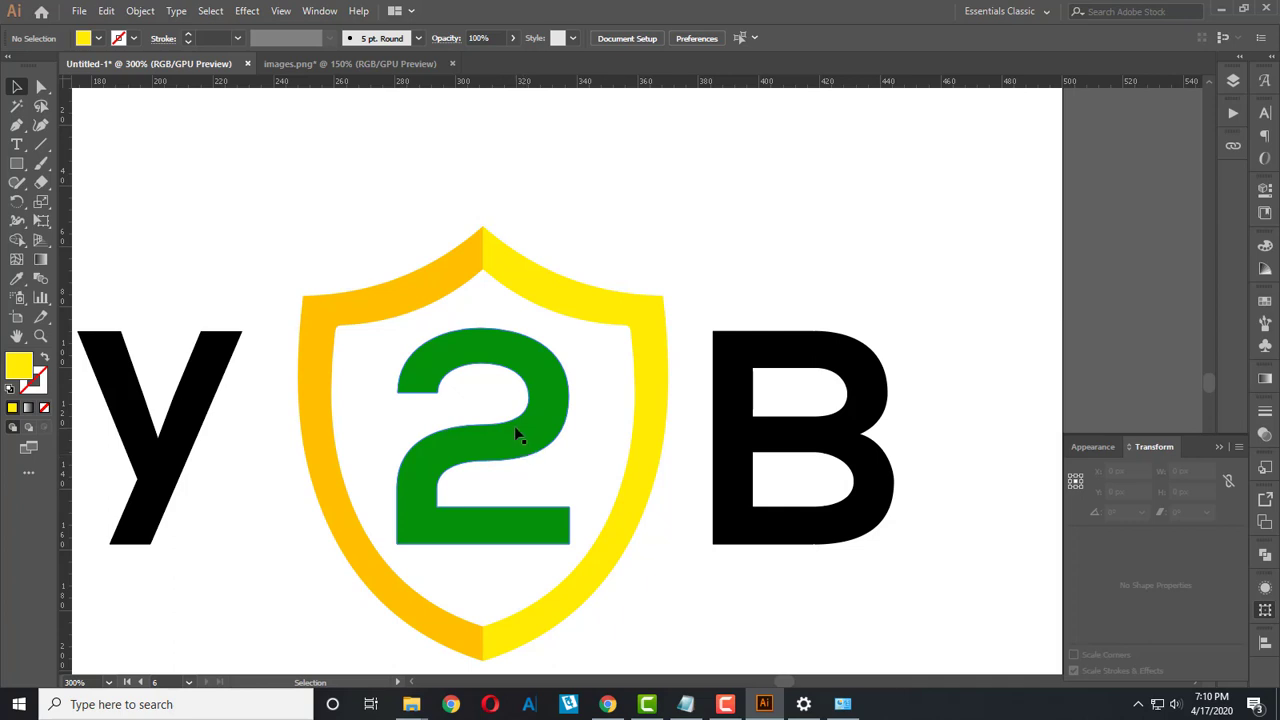
scroll(519, 432, "down", 1)
scroll(535, 438, "up", 1)
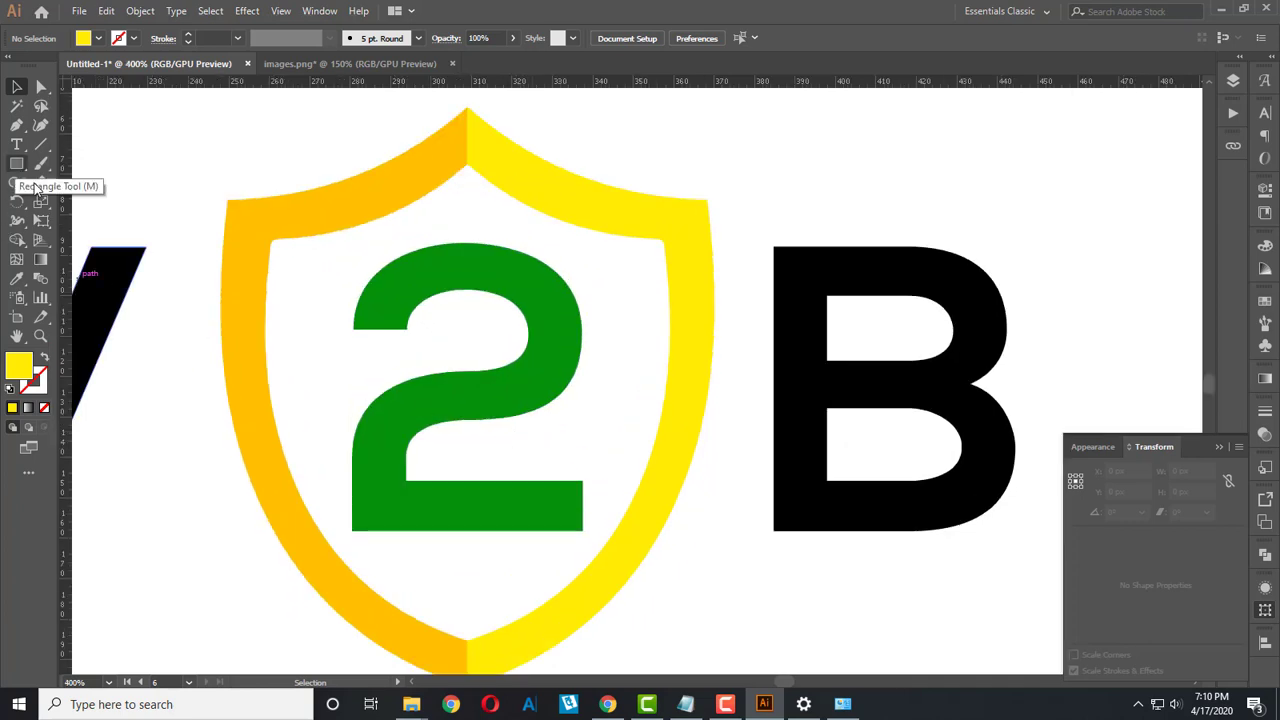
key("p")
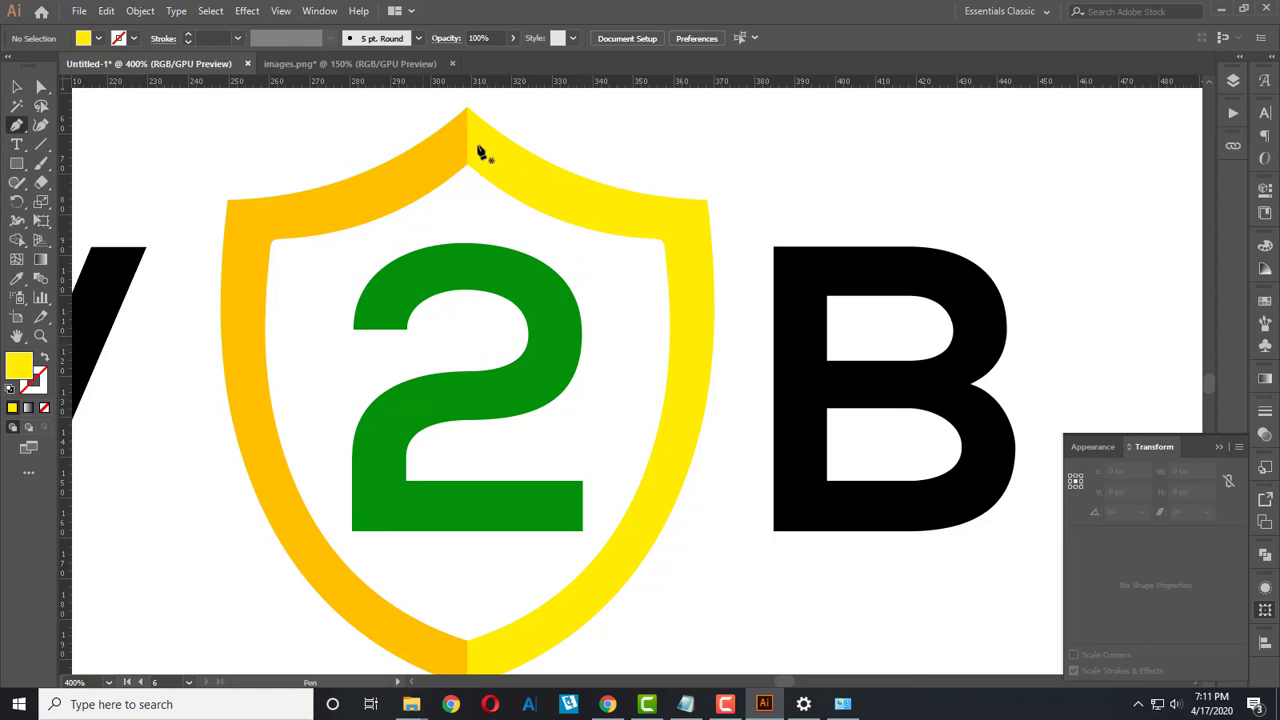
left_click(477, 145)
left_click_drag(687, 225, 814, 235)
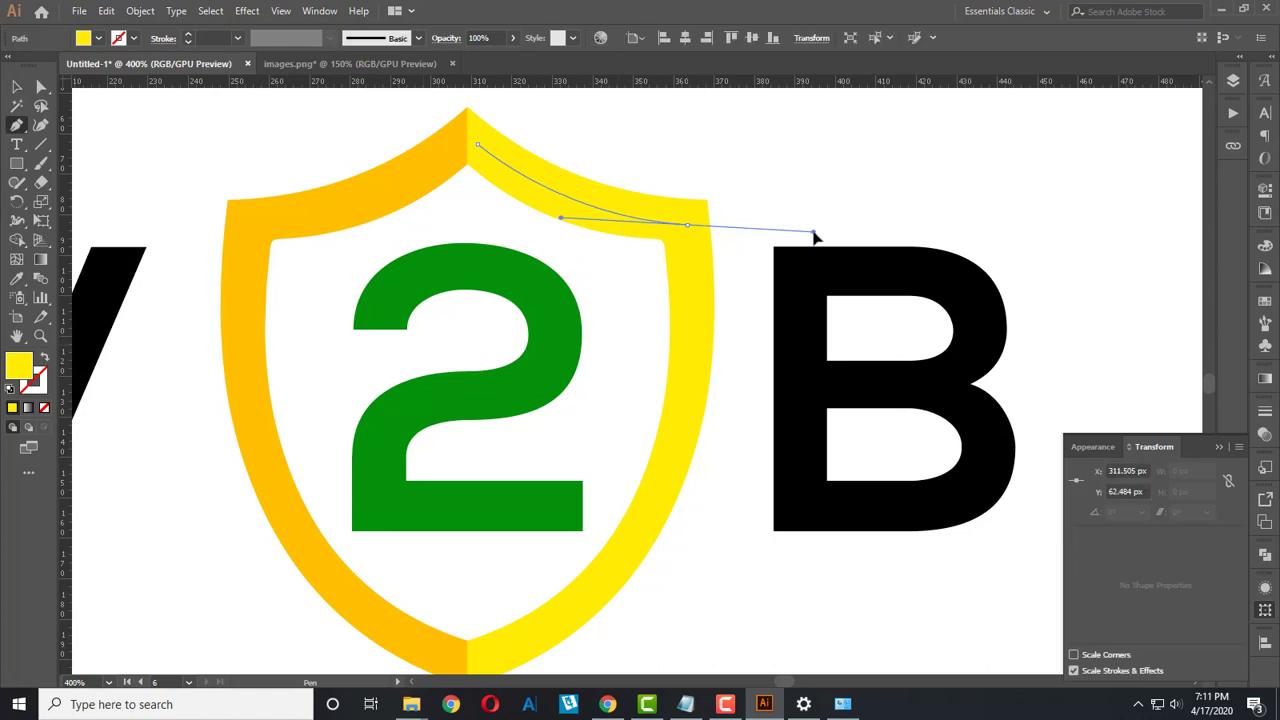
left_click(687, 225)
scroll(472, 558, "down", 2)
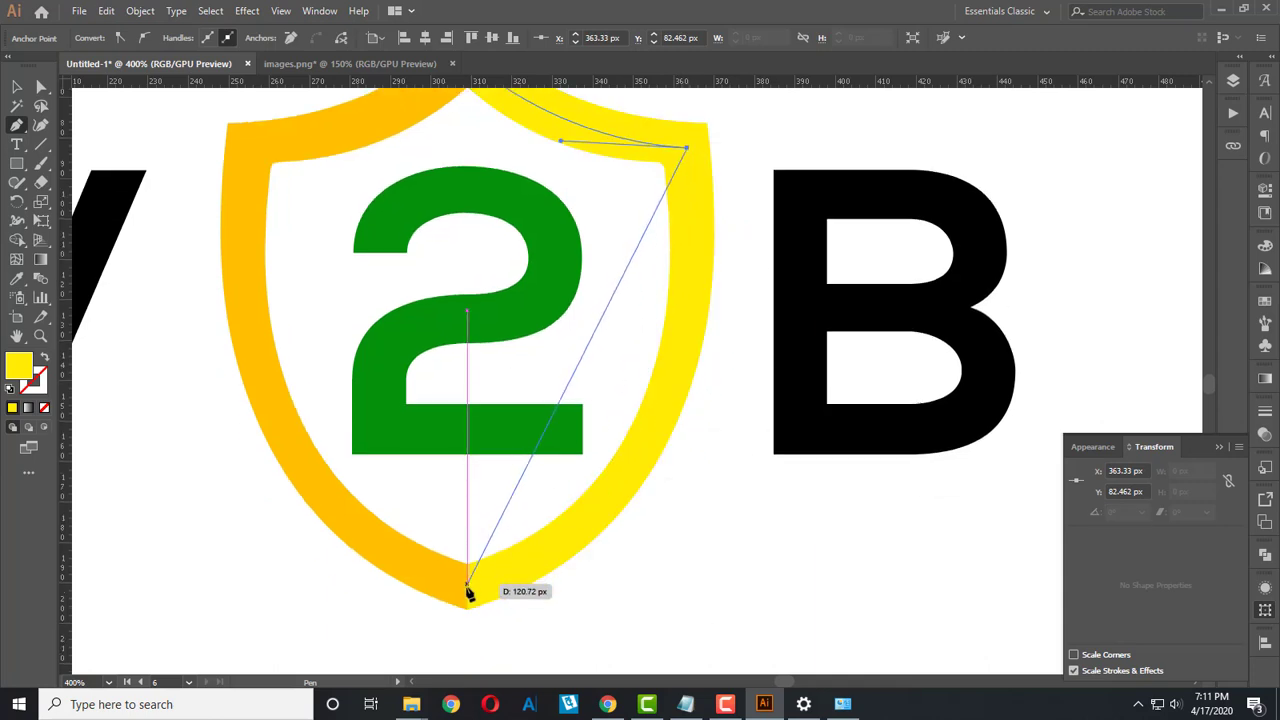
mouse_move(468, 588)
left_mouse_down()
mouse_move(371, 634)
mouse_move(260, 625)
mouse_move(194, 600)
left_mouse_up()
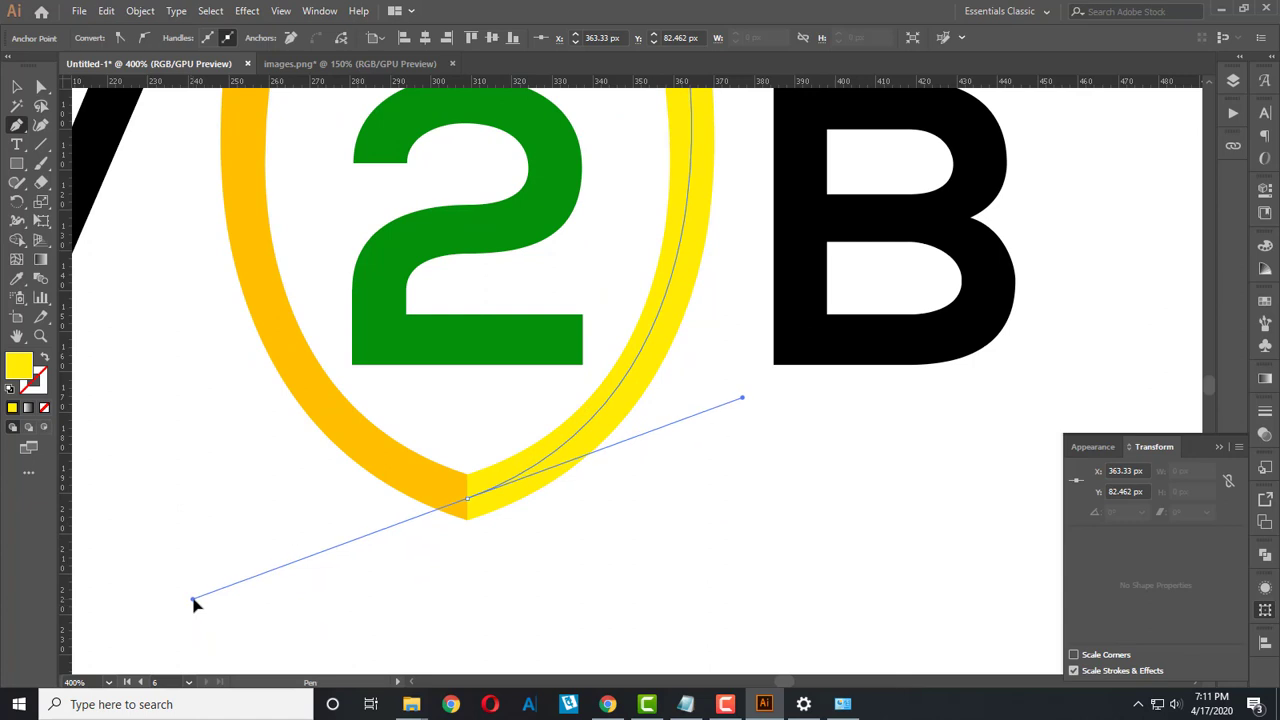
left_click(468, 503)
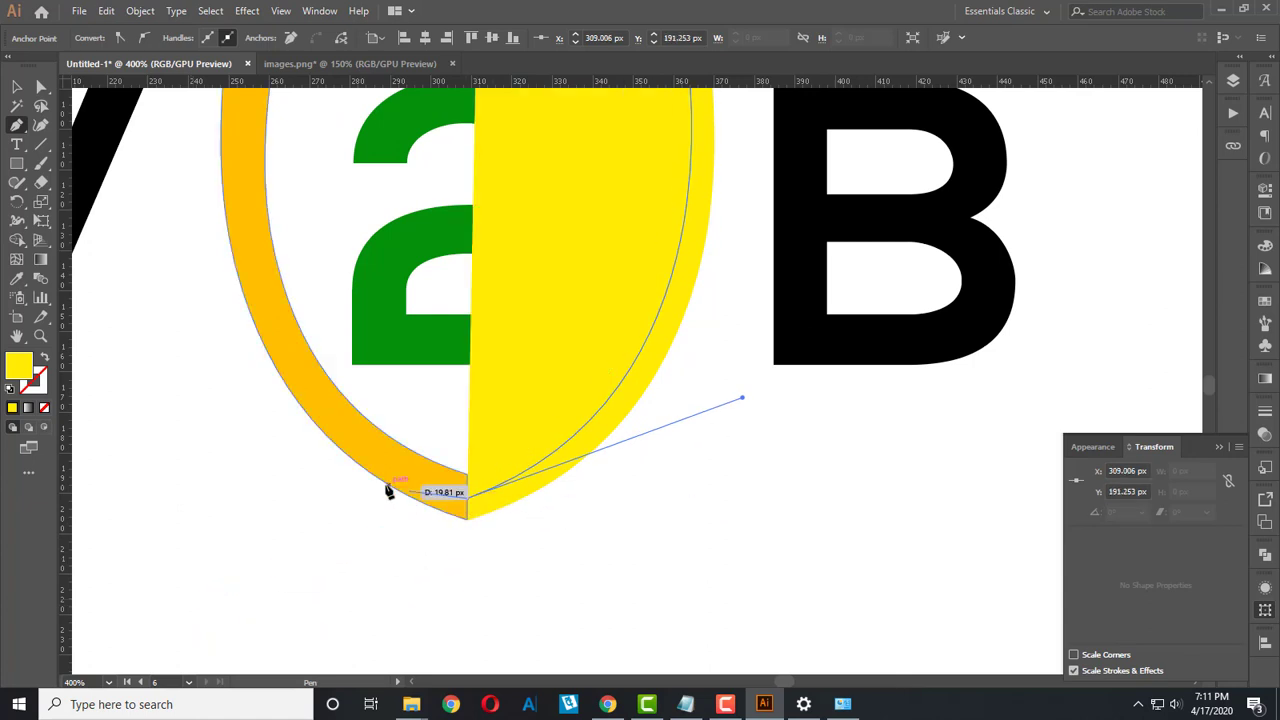
scroll(290, 420, "up", 3)
Step: Curve the path along the upper-left edge, close it, and send it behind the 2
left_click_drag(255, 217, 322, 100)
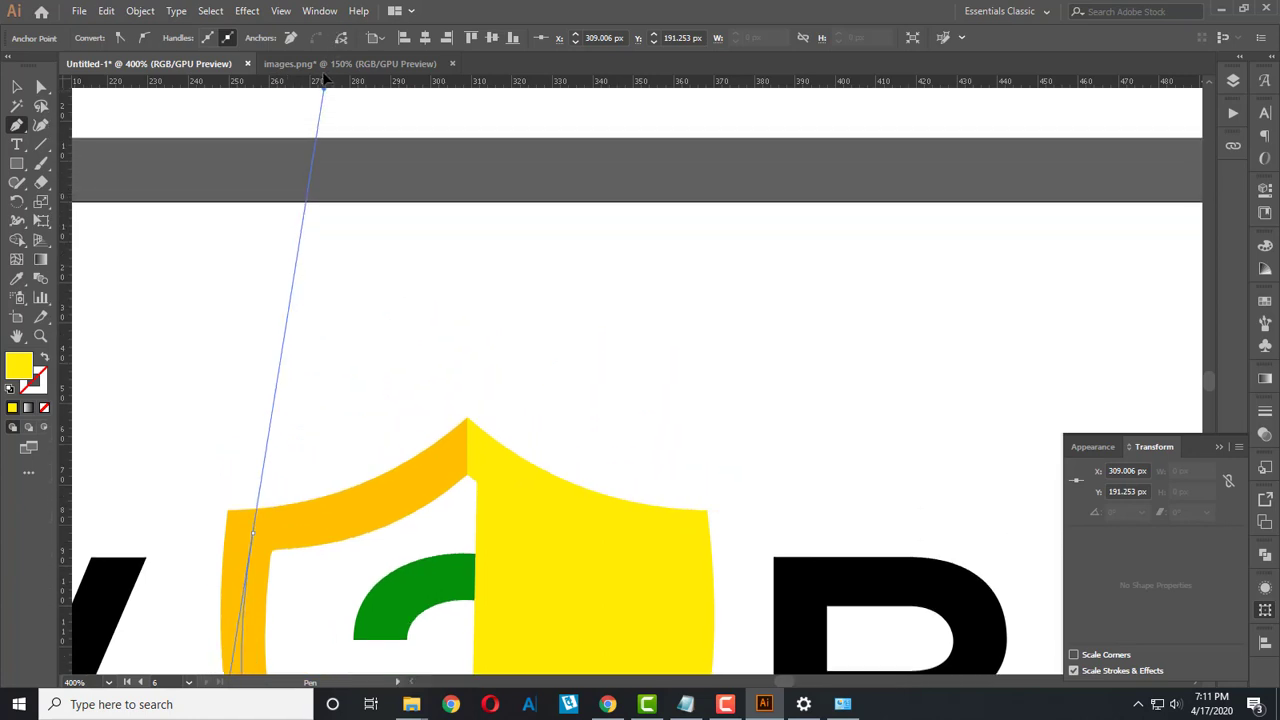
left_click_drag(323, 64, 294, 149)
scroll(323, 288, "down", 2)
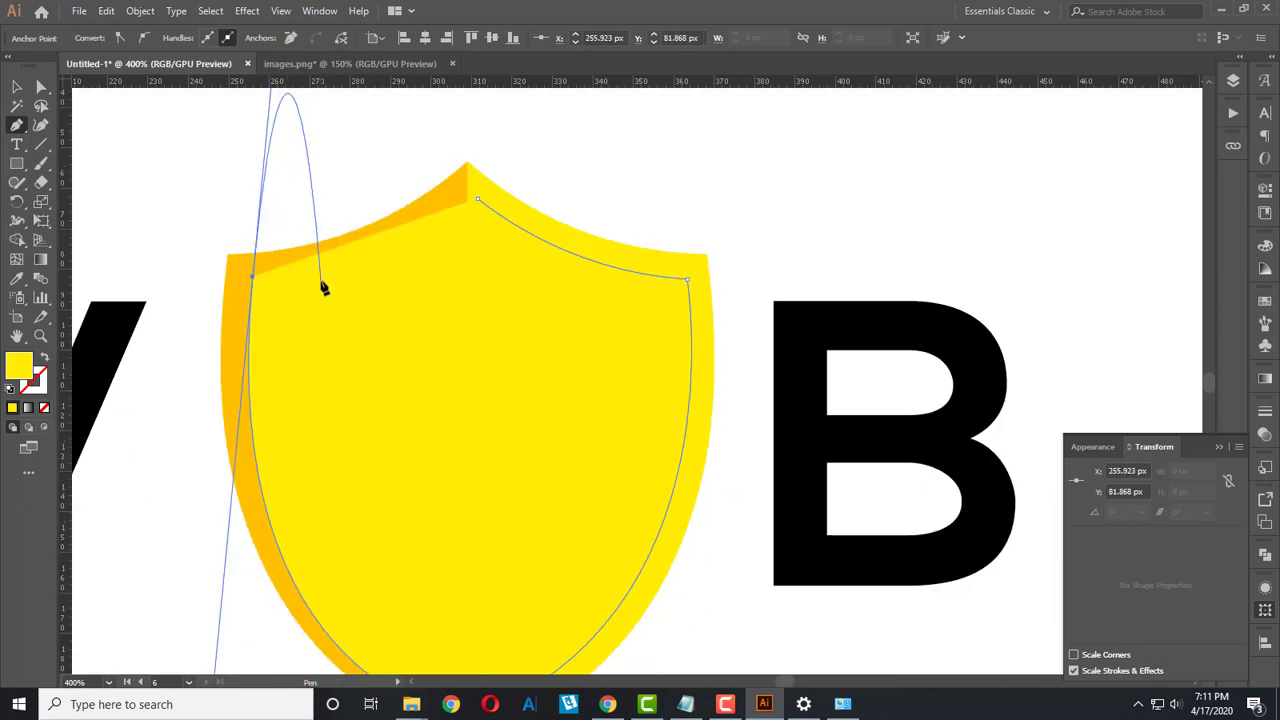
left_click(253, 276)
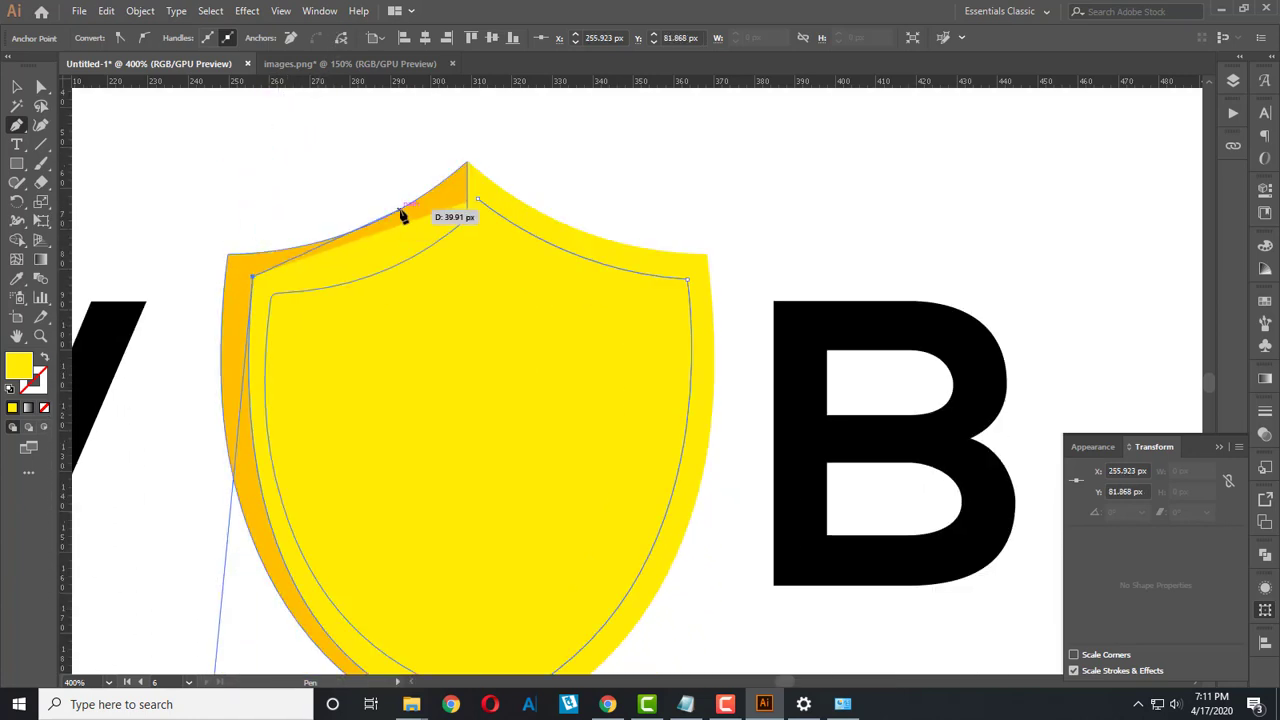
left_click(478, 201)
left_click_drag(565, 162, 590, 150)
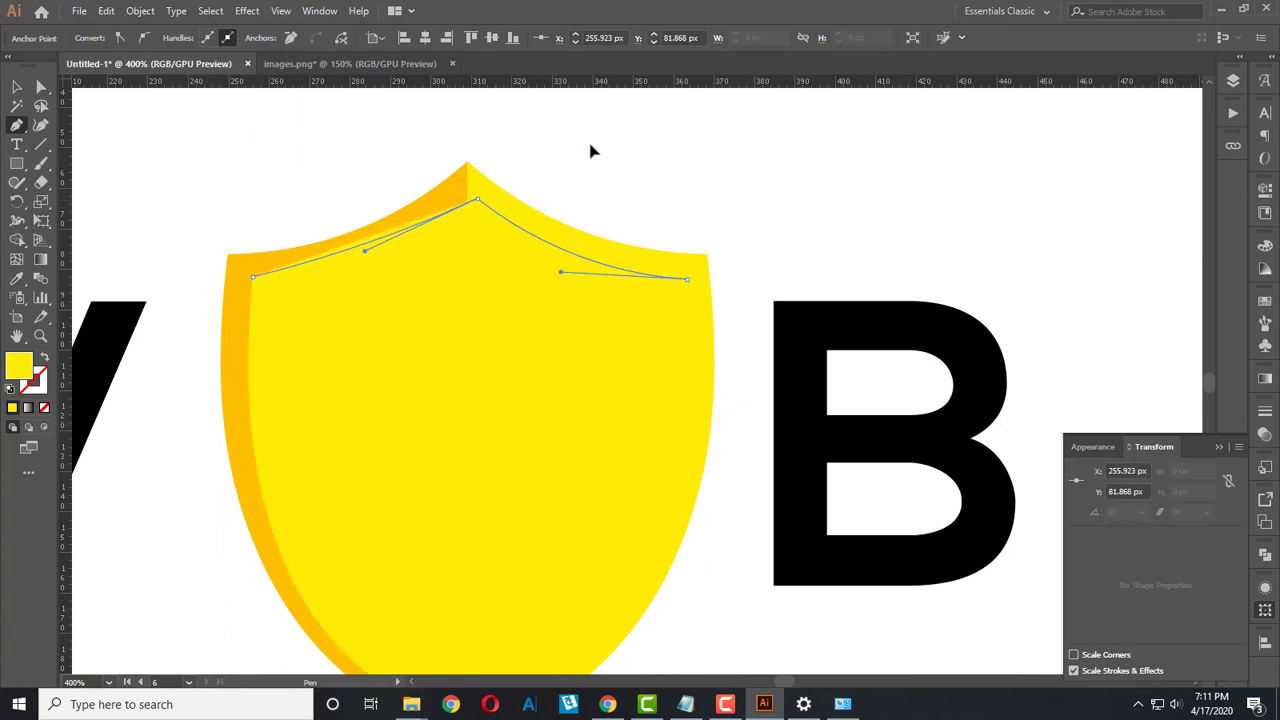
left_click(16, 87)
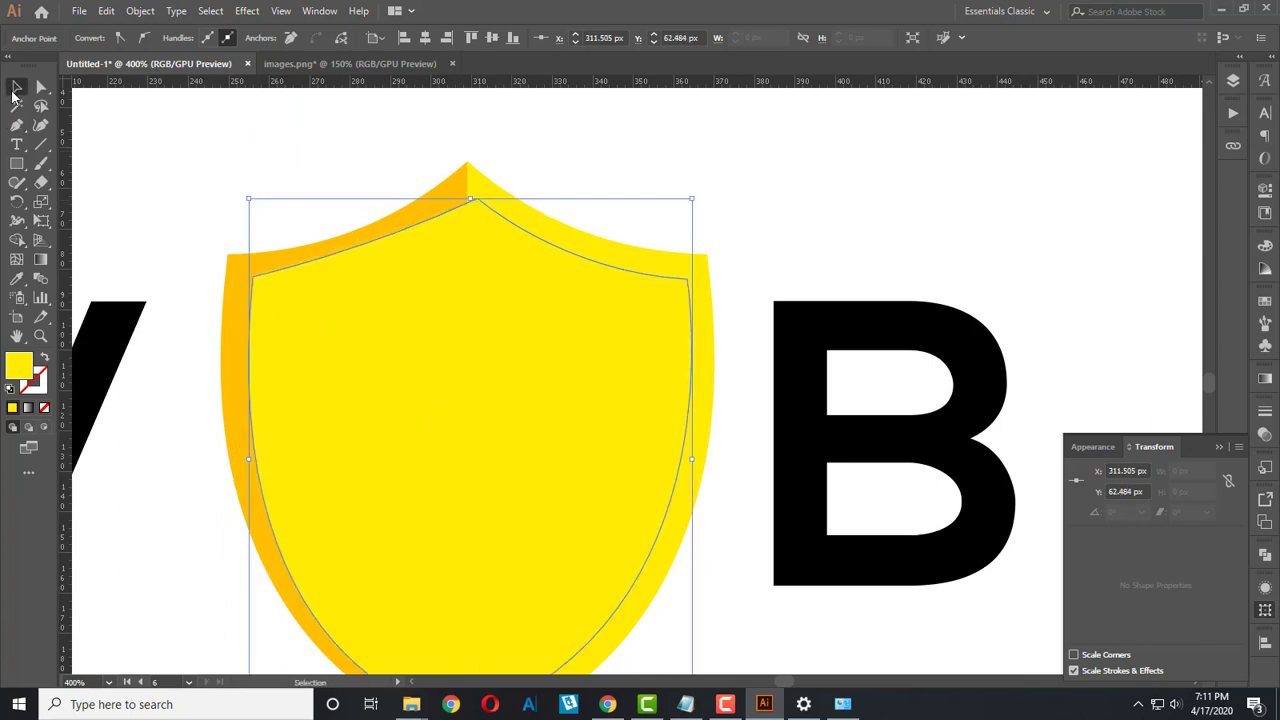
key("ctrl+shift+bracketleft")
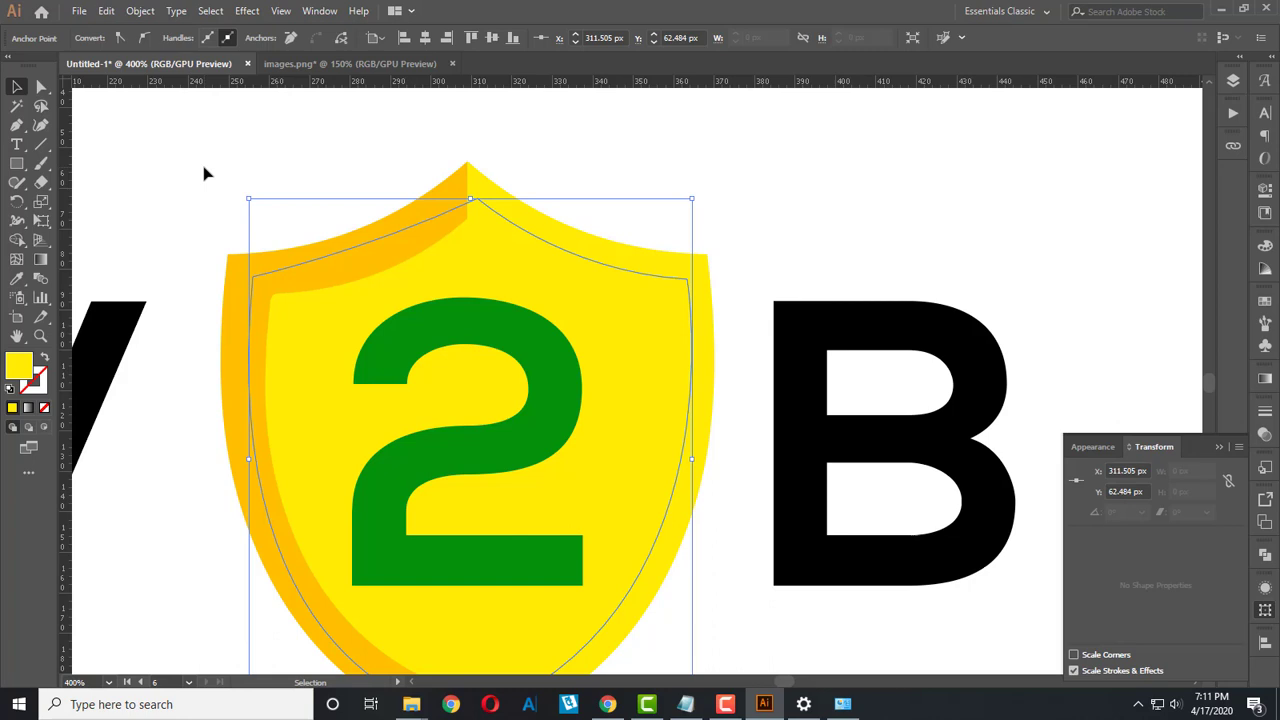
left_click(203, 174)
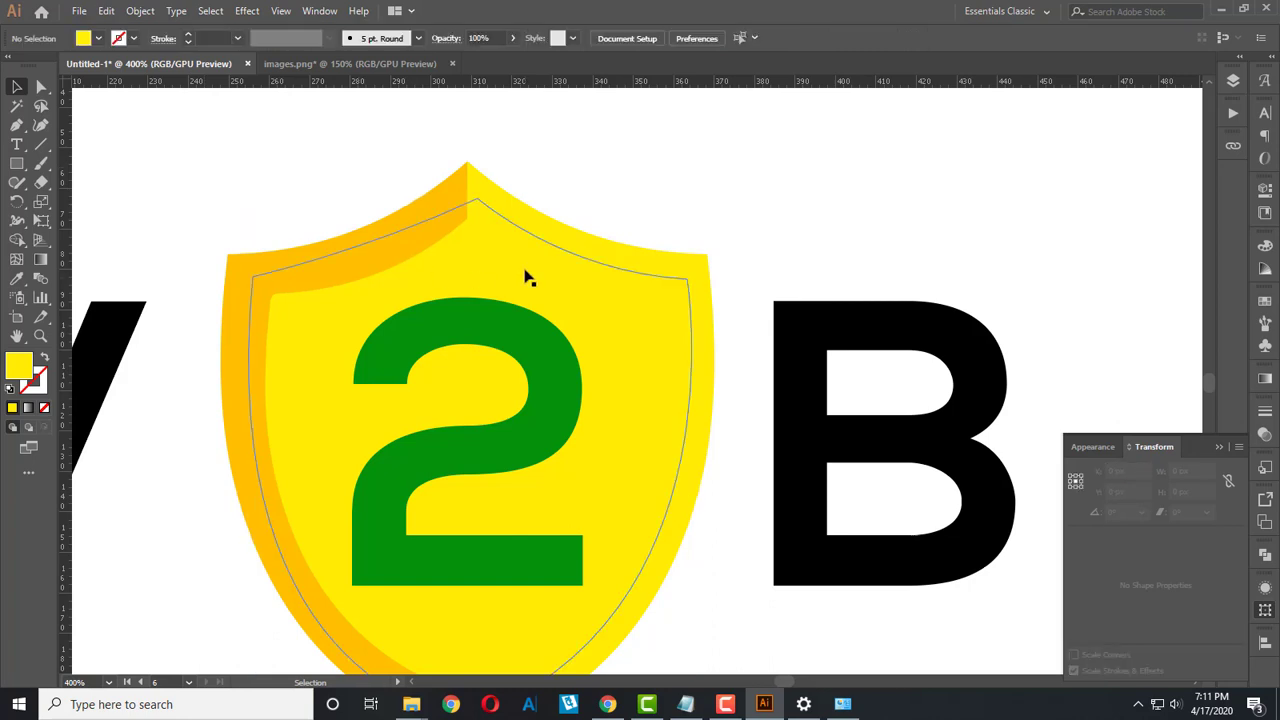
scroll(726, 238, "down", 2)
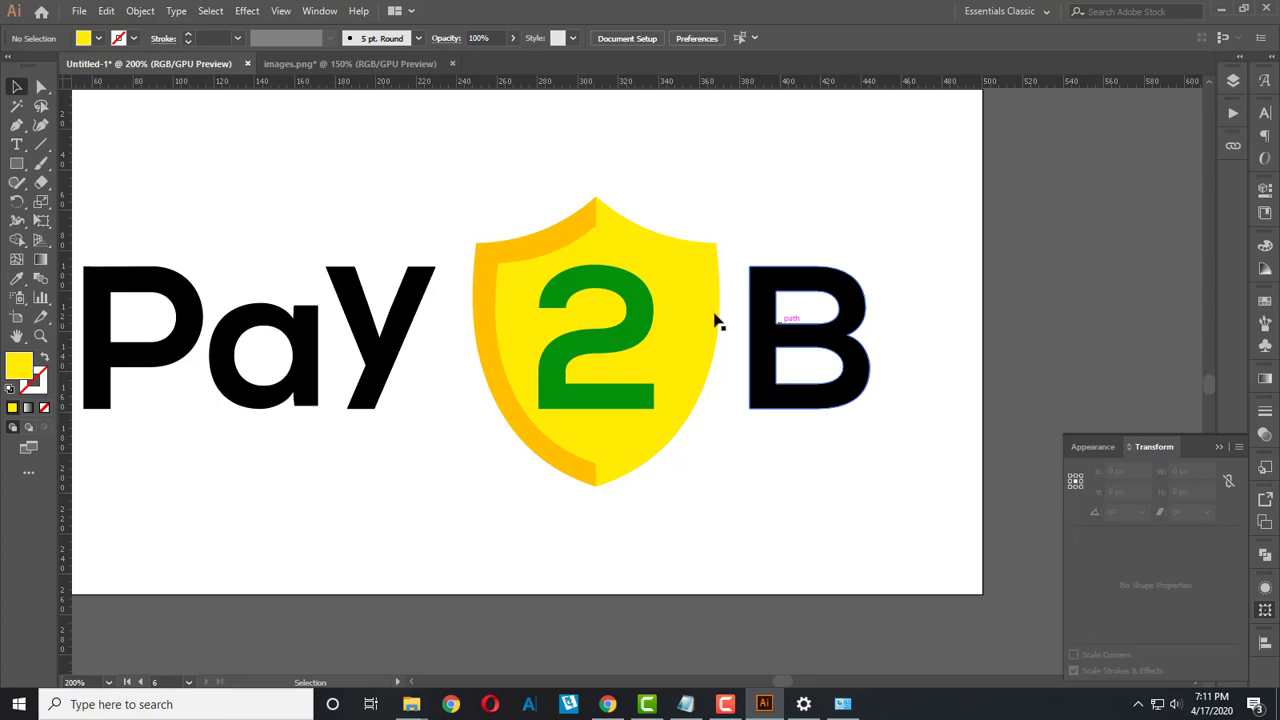
Step: Cut away the inner shield's left half using a rectangle and Pathfinder Minus Front
left_click(706, 310)
scroll(732, 322, "up", 1)
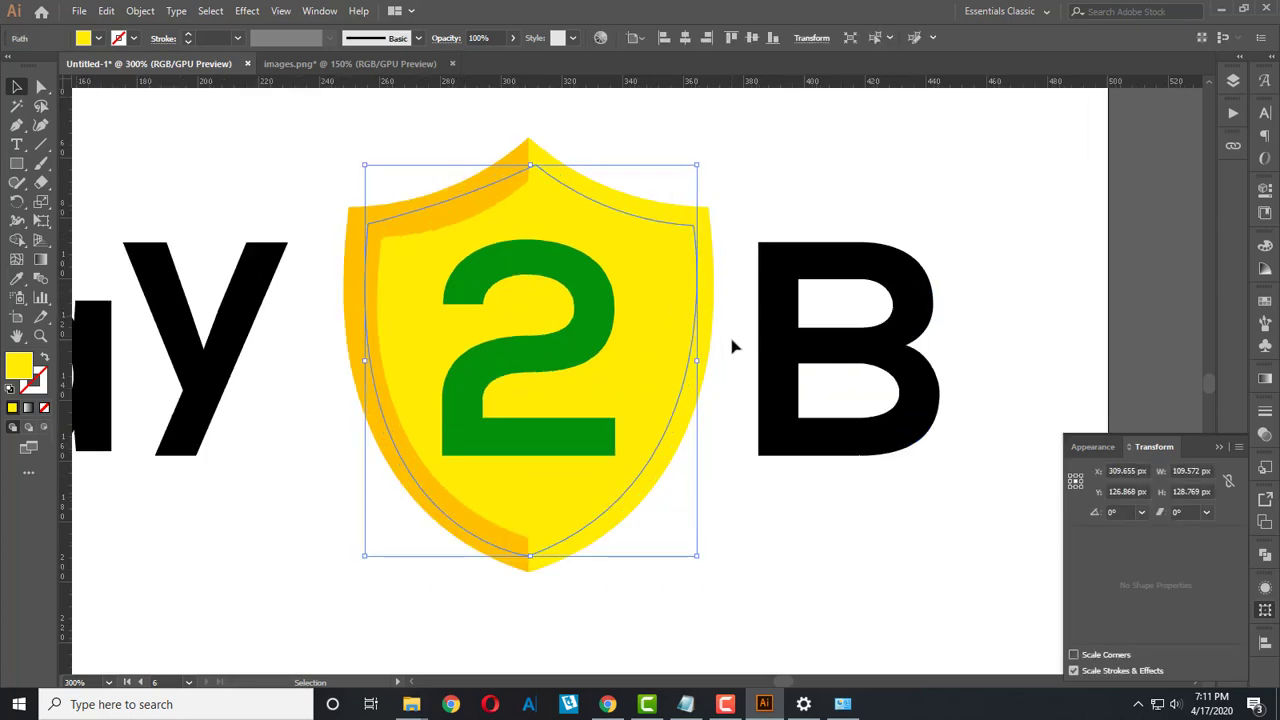
key("m")
left_click_drag(333, 151, 528, 573)
left_click(16, 87)
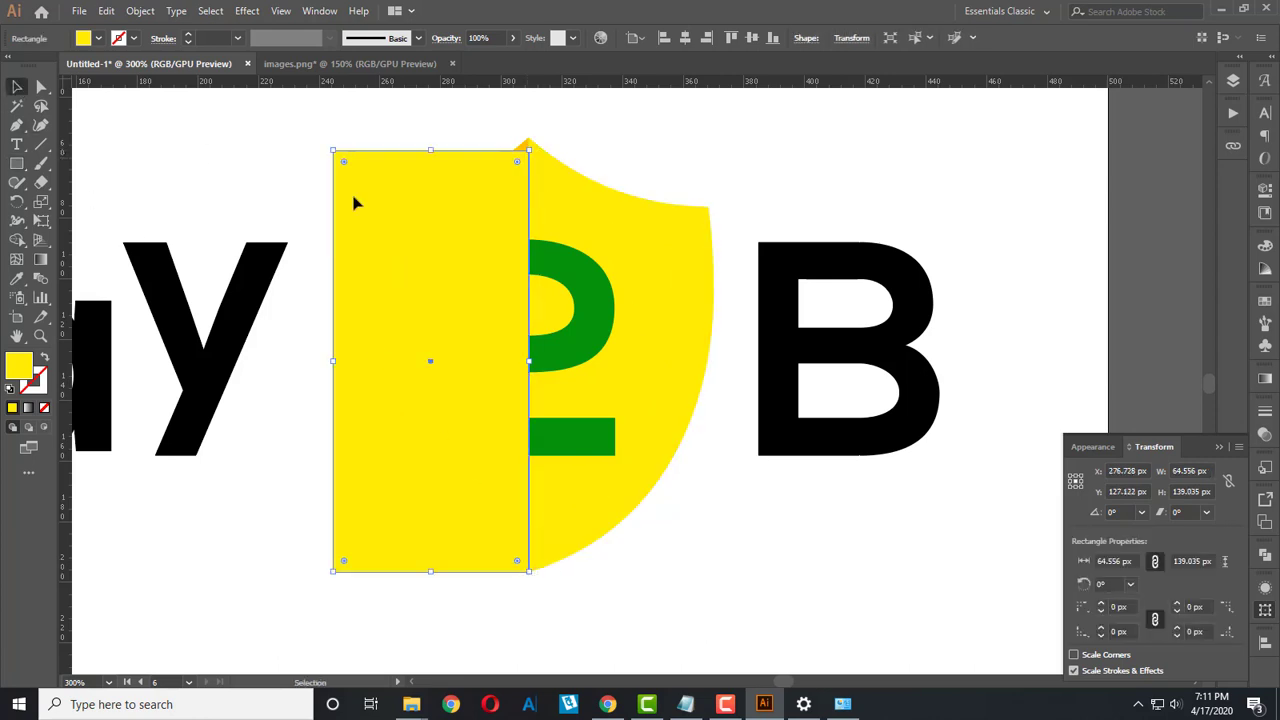
key("a")
left_click(644, 300)
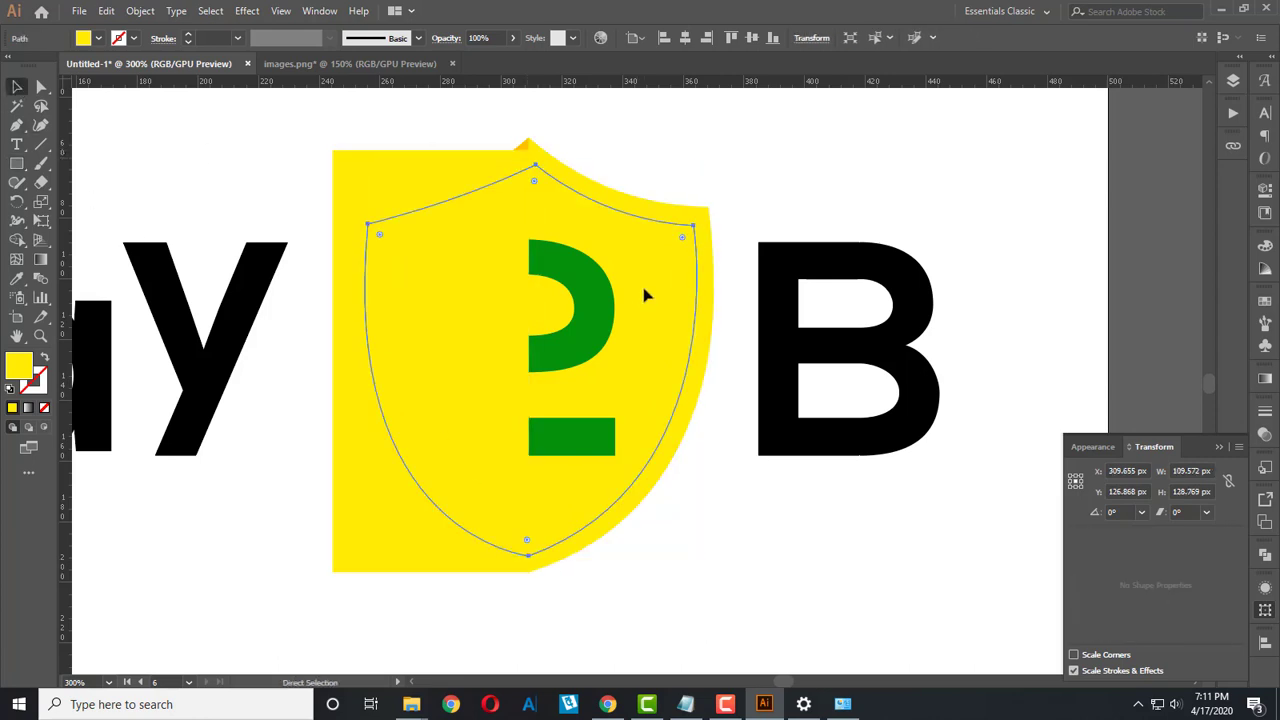
key("v")
left_click(740, 540)
left_click(670, 285)
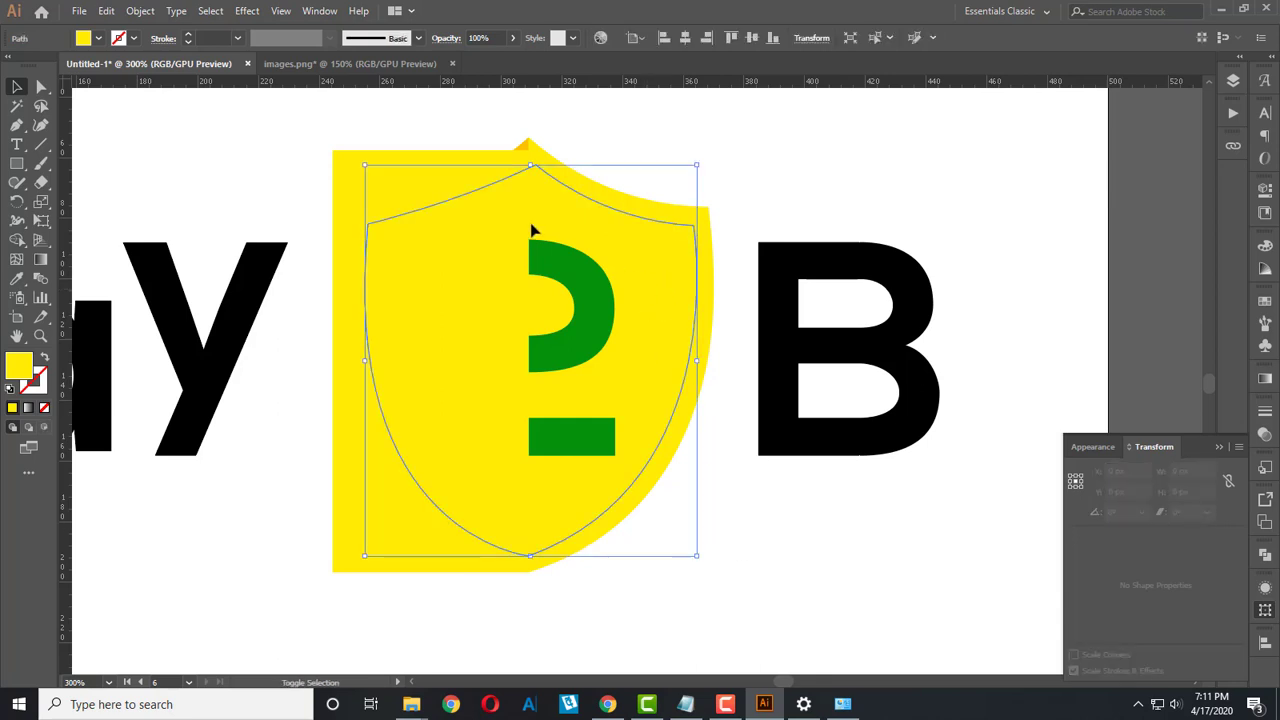
left_click(440, 180, "shift")
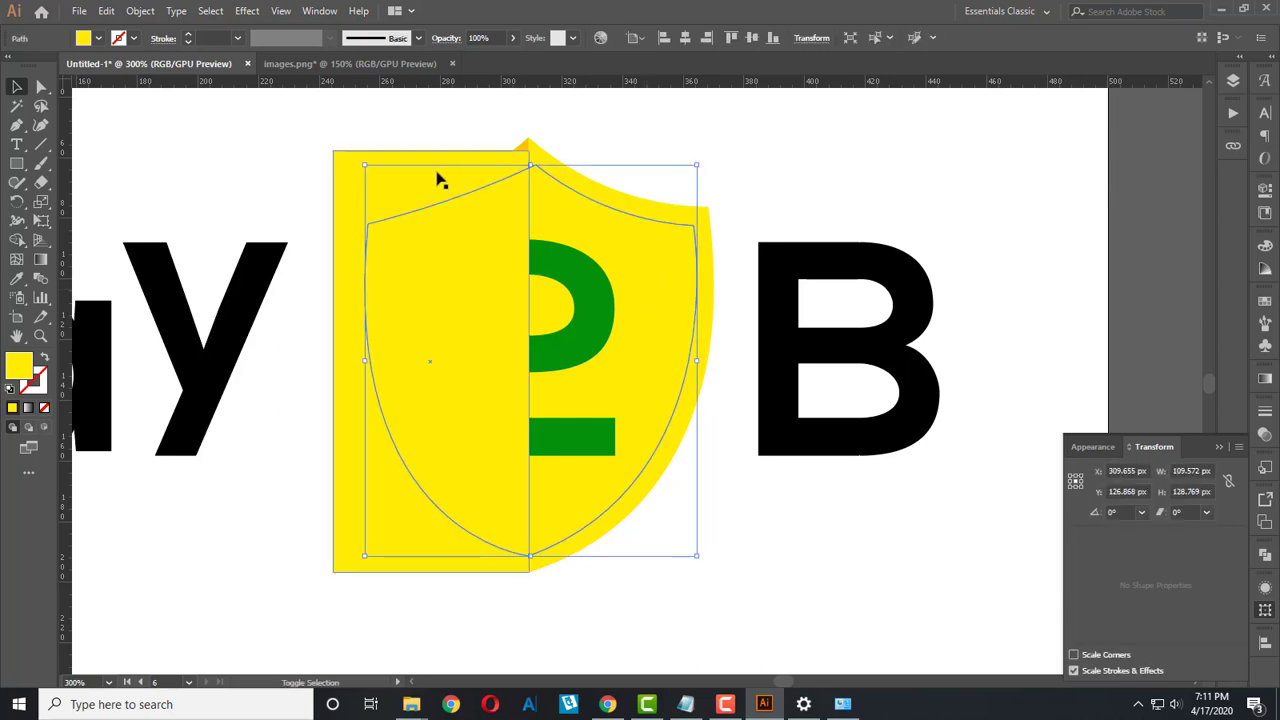
left_click(1265, 556)
left_click(1107, 590)
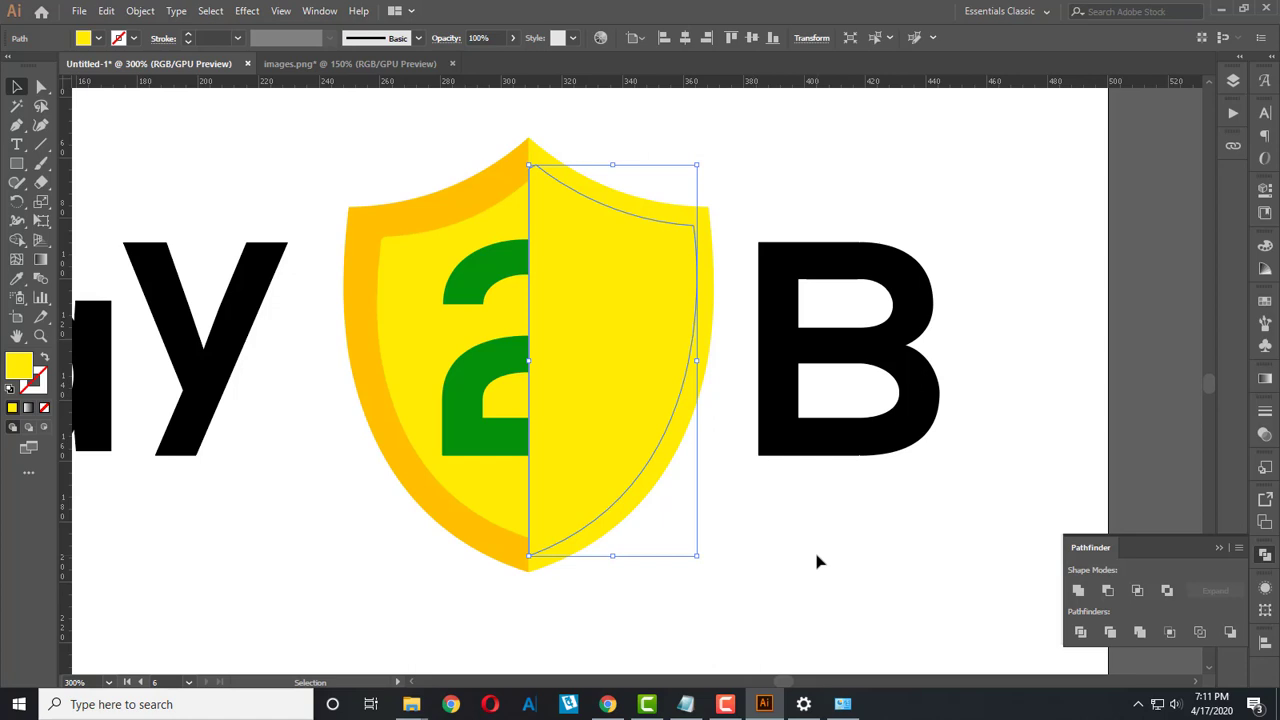
Step: Eyedrop orange into the remaining half and layer it above the shield, behind the 2
left_click(16, 278)
left_click(393, 225)
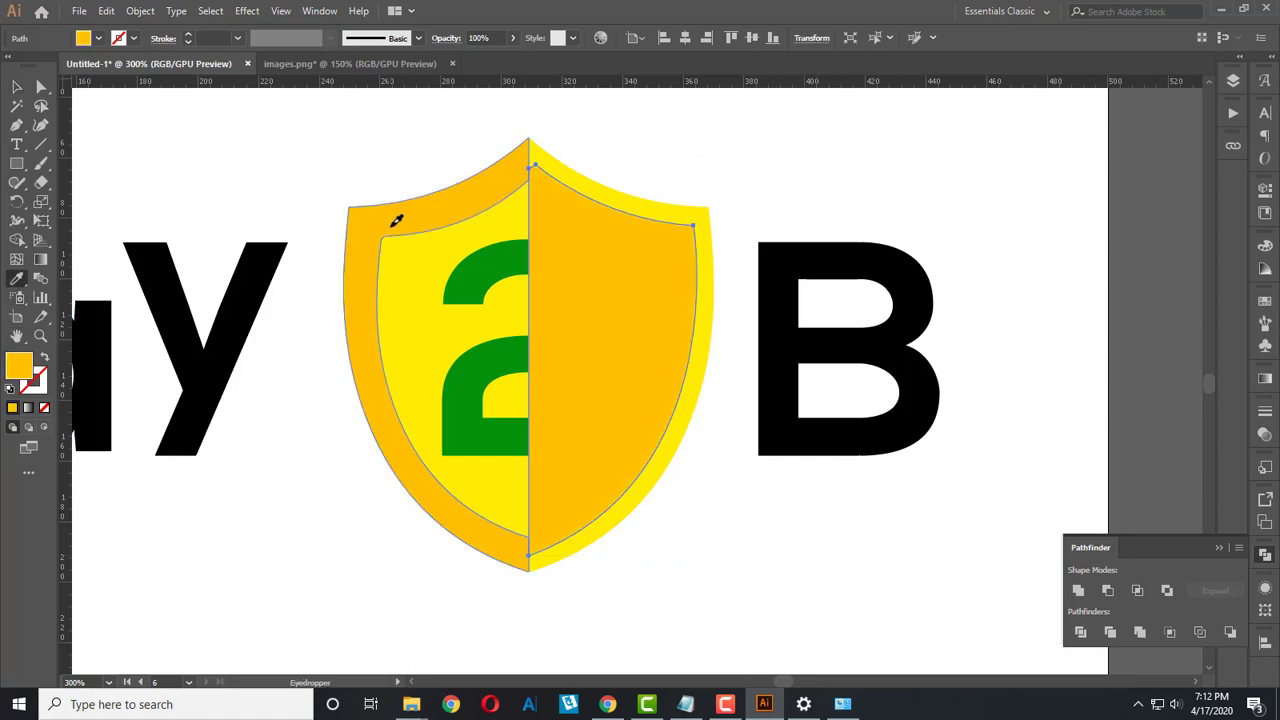
left_click(16, 87)
key("ctrl+shift+bracketleft")
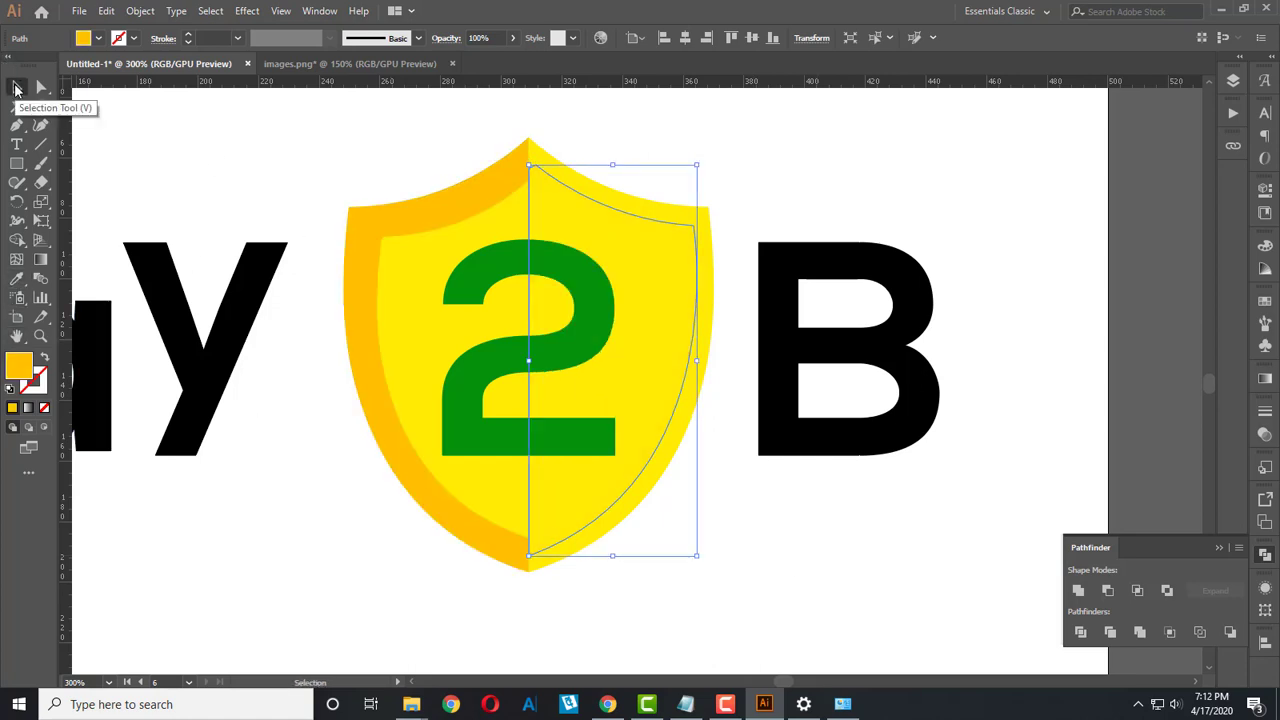
key("ctrl+bracketright")
key("ctrl+shift+a")
key("ctrl+minus")
key("ctrl+minus")
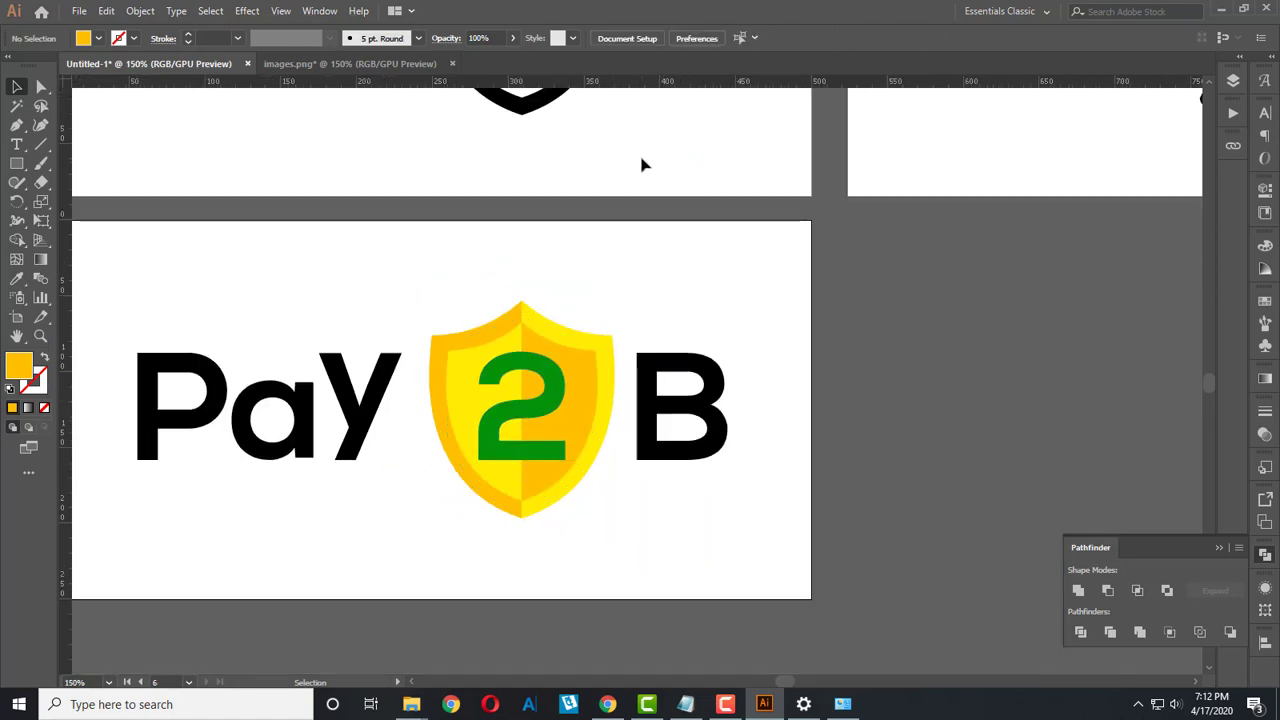
Step: Alt-drag the coloured logo artboard downward with the Artboard tool to duplicate it
scroll(643, 164, "down", 1)
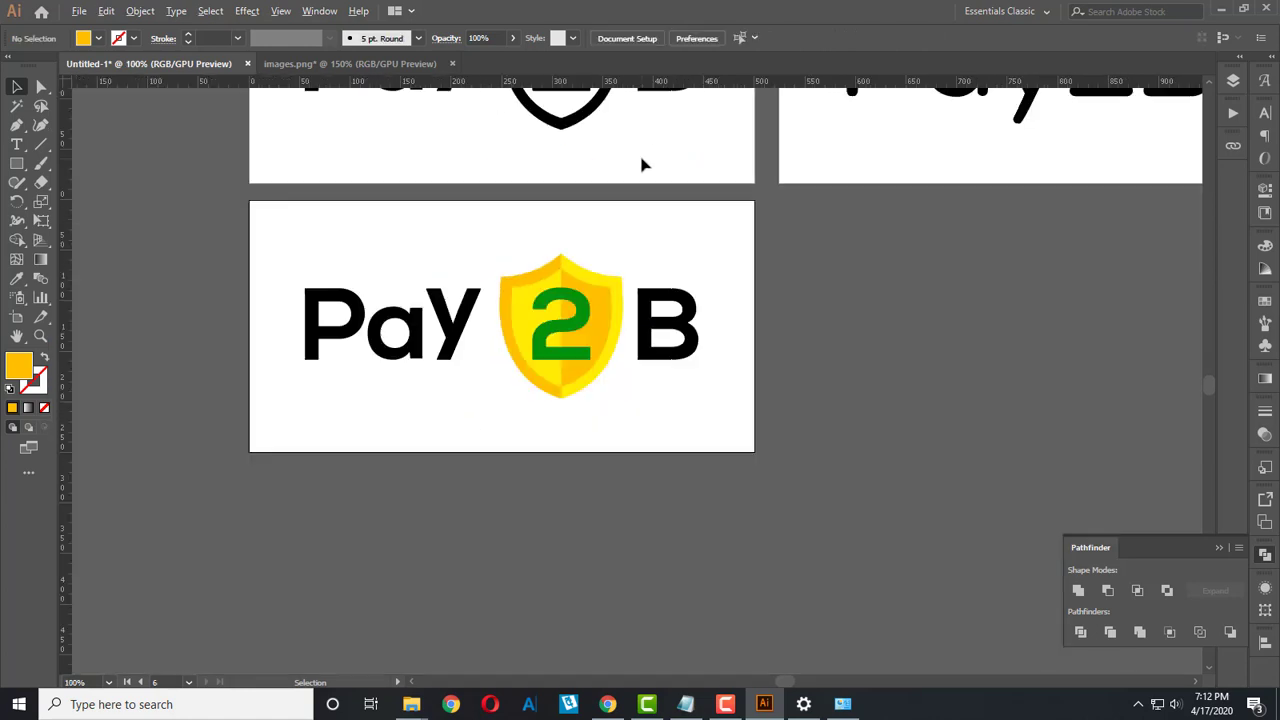
scroll(494, 517, "up", 1)
scroll(500, 517, "down", 1)
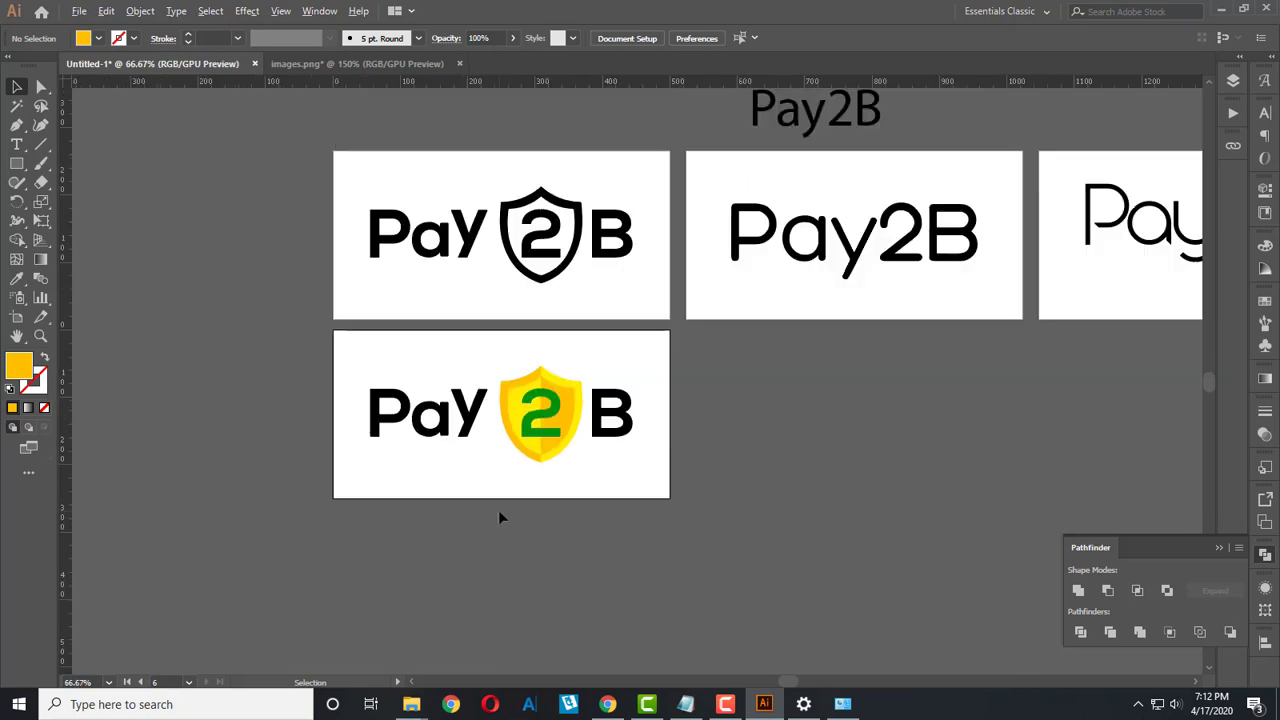
scroll(500, 517, "down", 2)
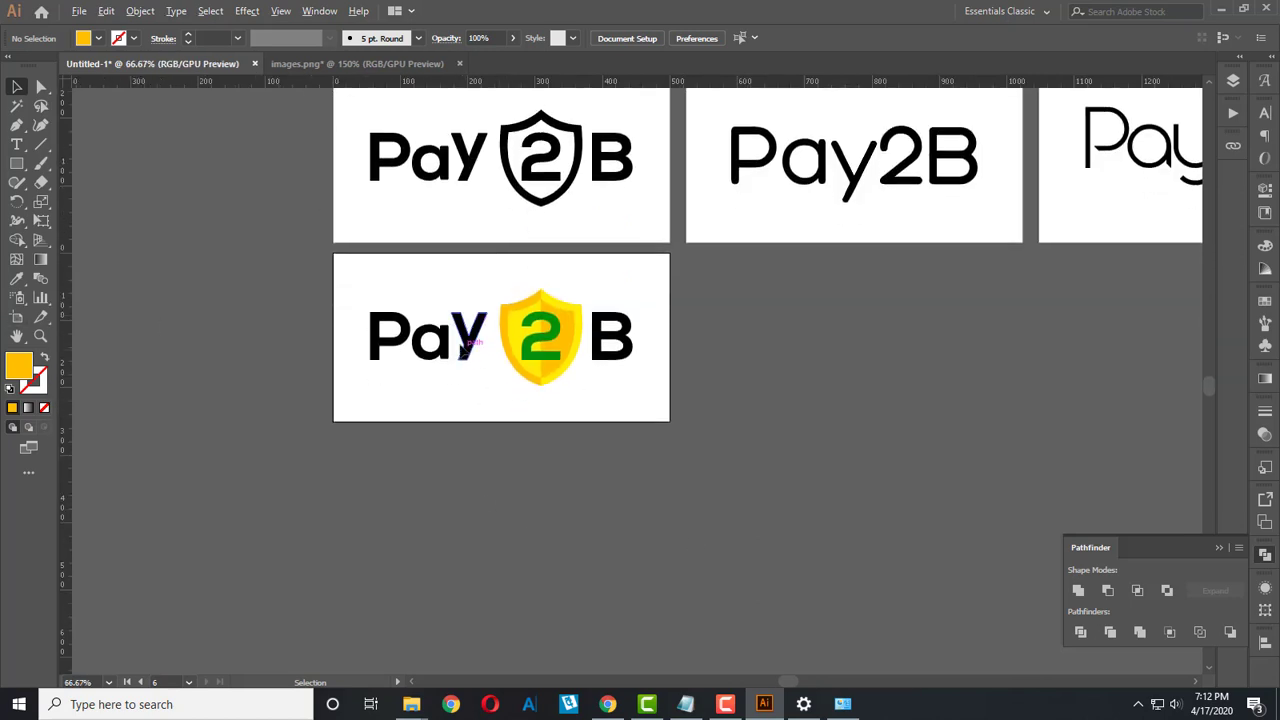
left_click_drag(350, 327, 480, 388)
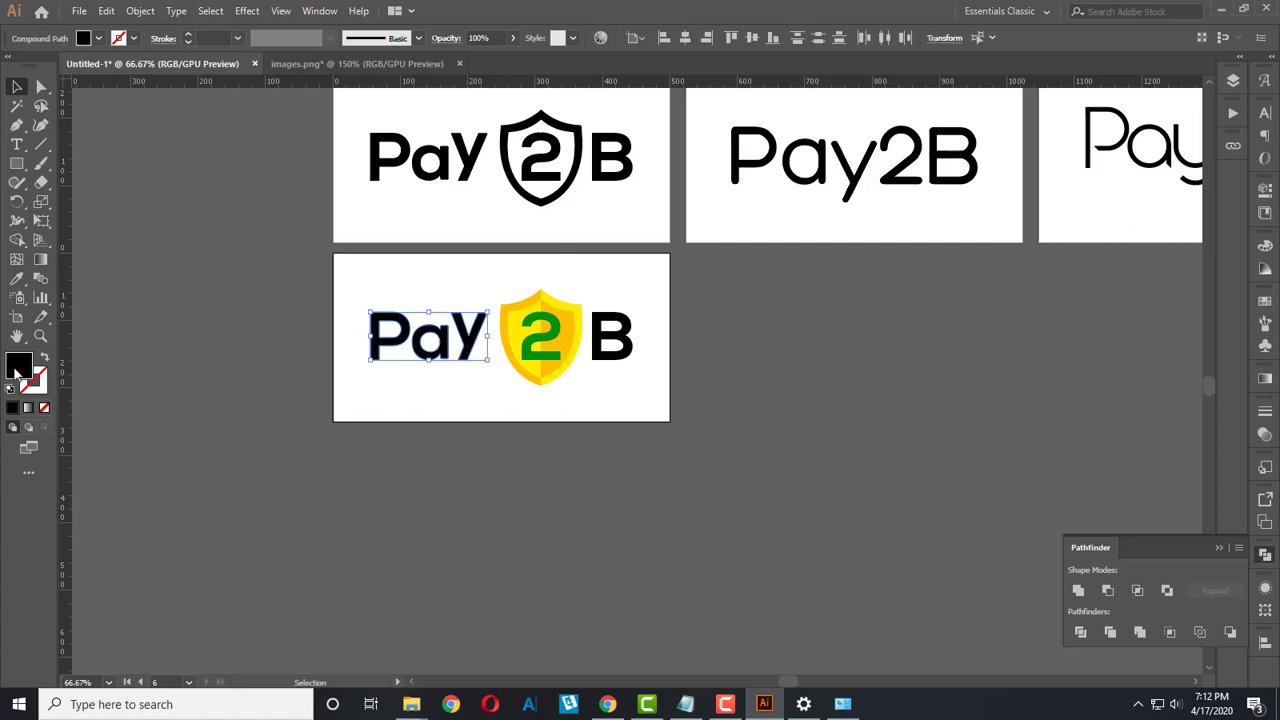
key("shift+o")
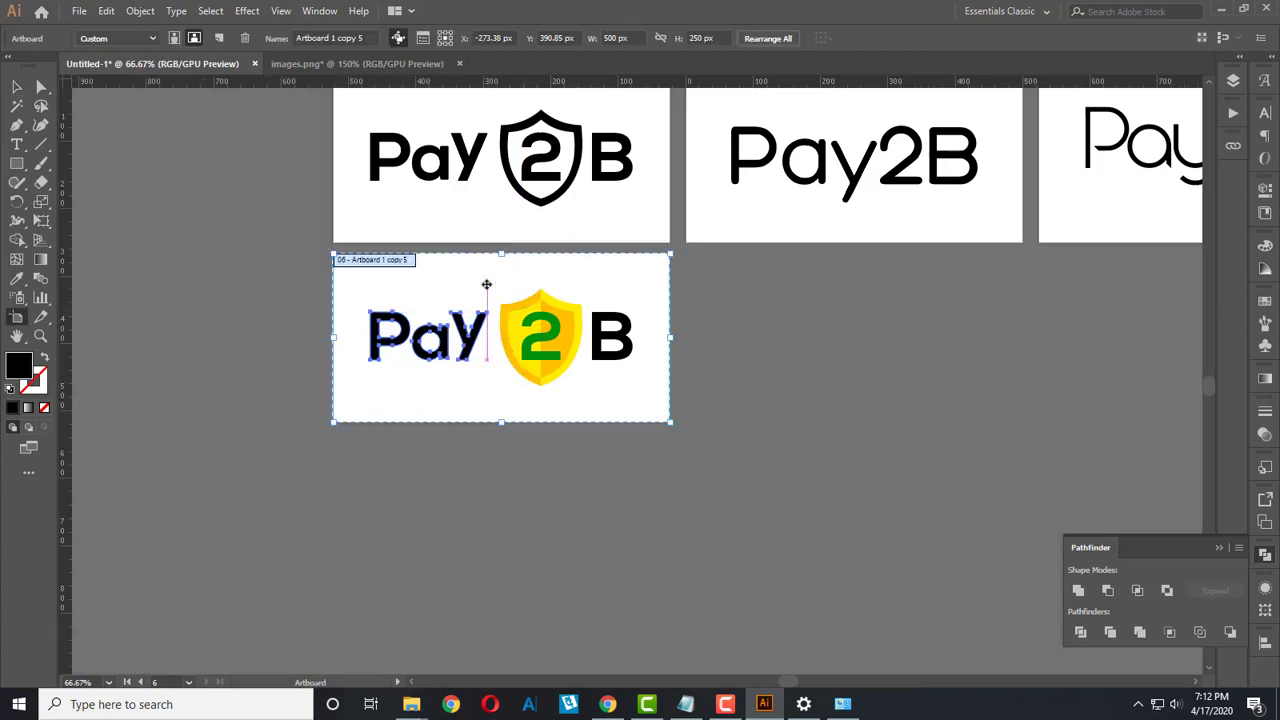
left_click_drag(487, 290, 487, 474)
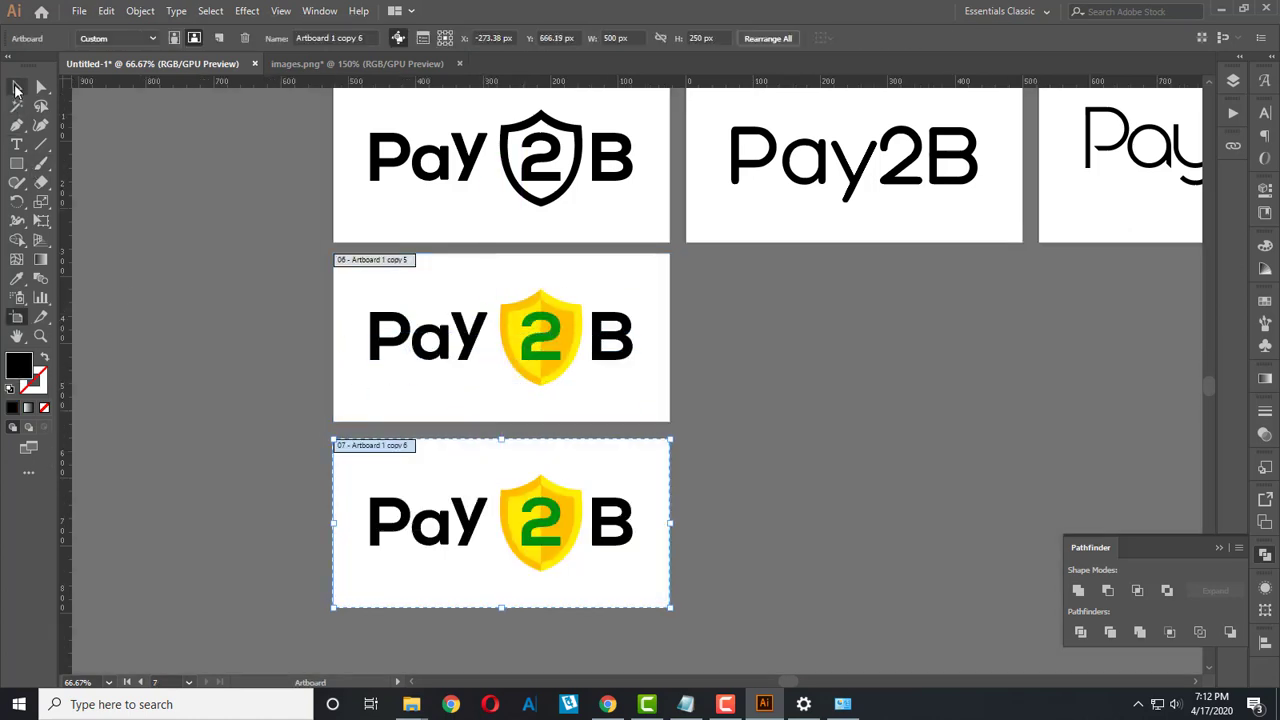
left_click(17, 87)
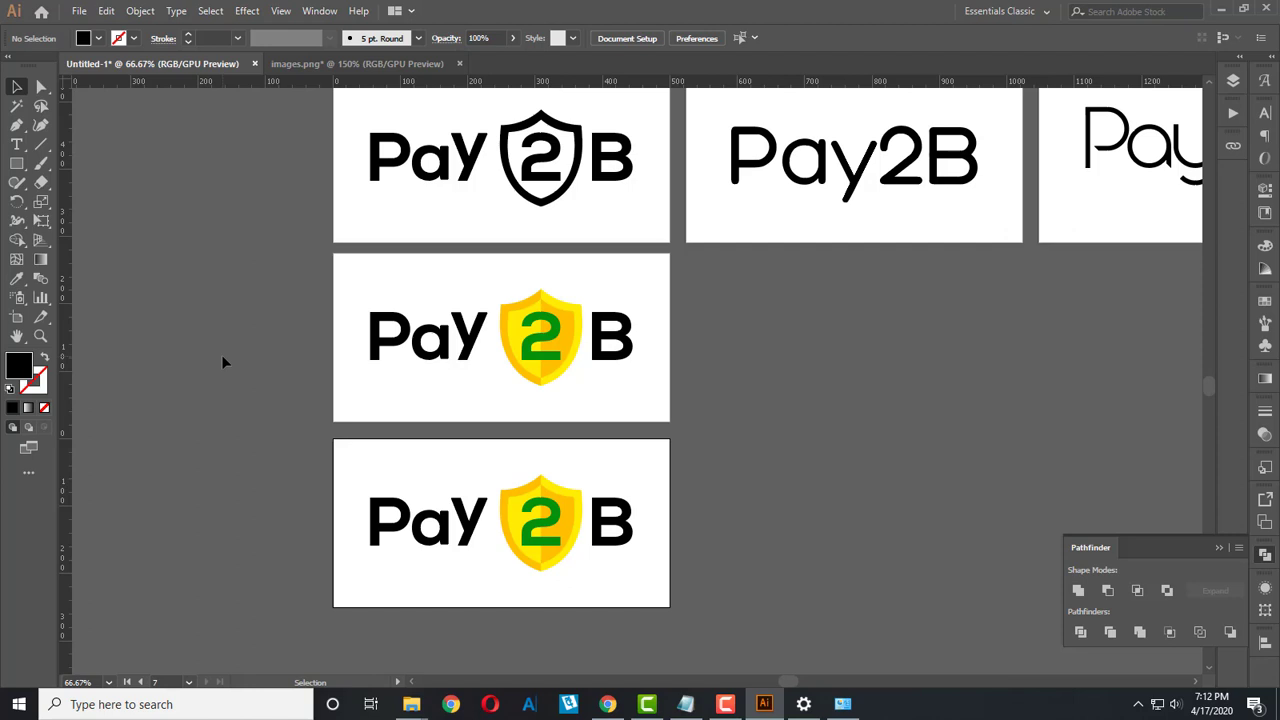
Step: Replace the flat green on the copied 2 with a linear gradient fill
scroll(634, 490, "down", 1)
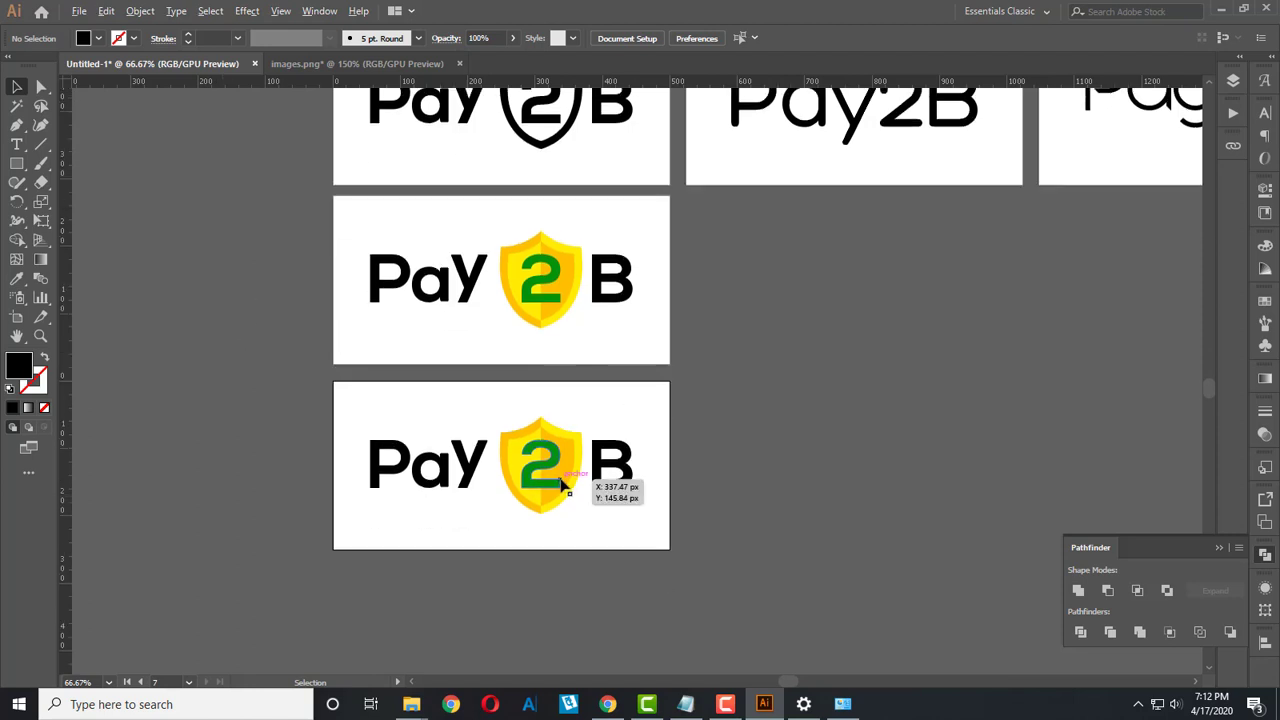
scroll(580, 475, "up", 2)
scroll(552, 470, "up", 1)
scroll(552, 470, "down", 1)
left_click(550, 398)
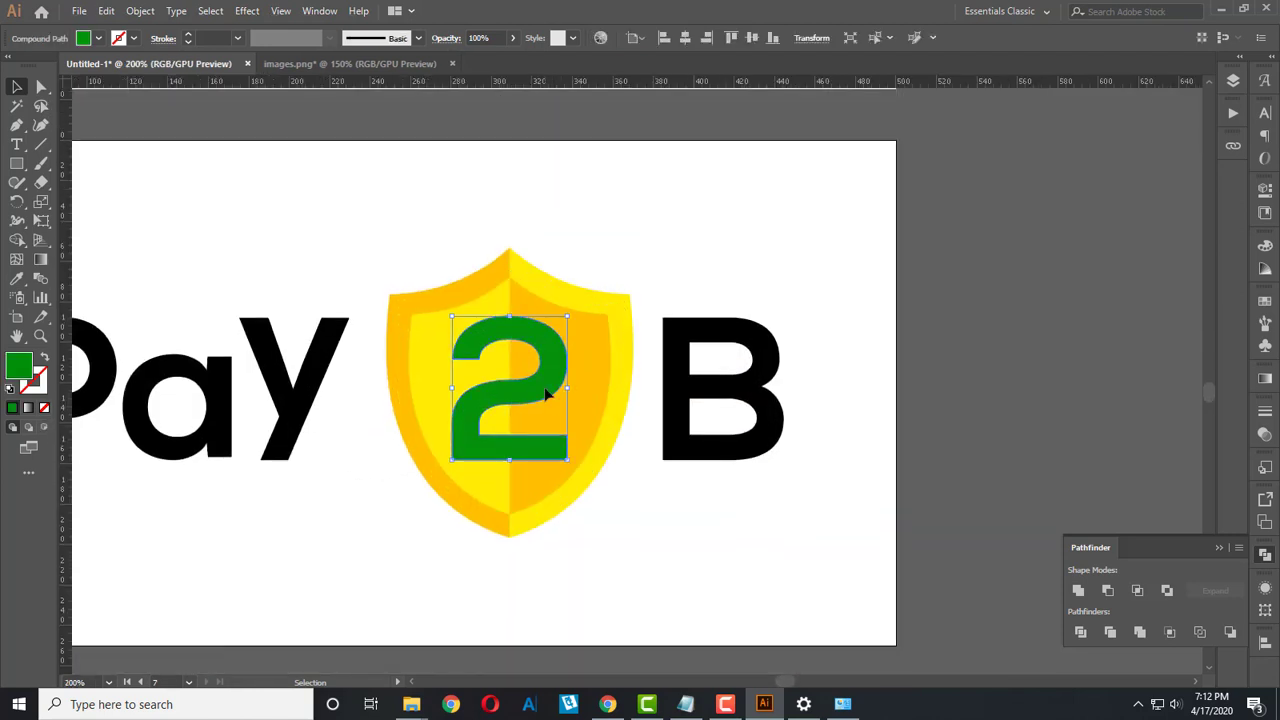
left_click(40, 259)
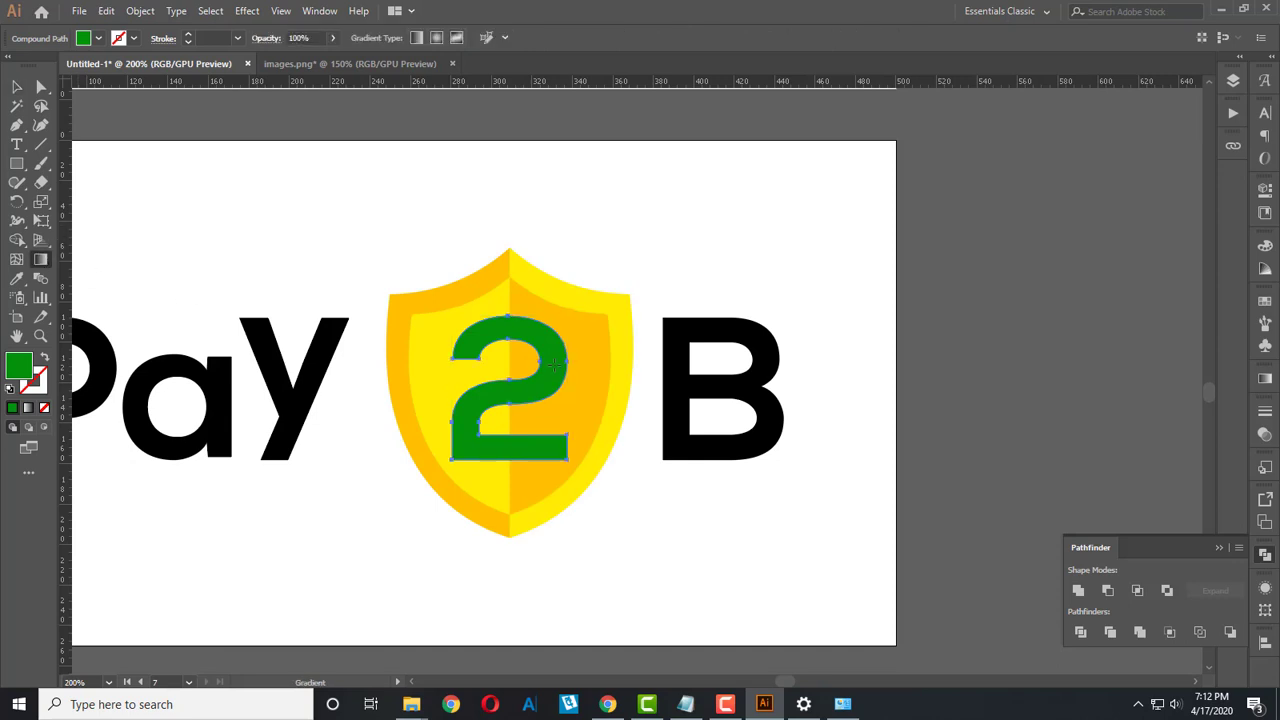
left_click(1265, 381)
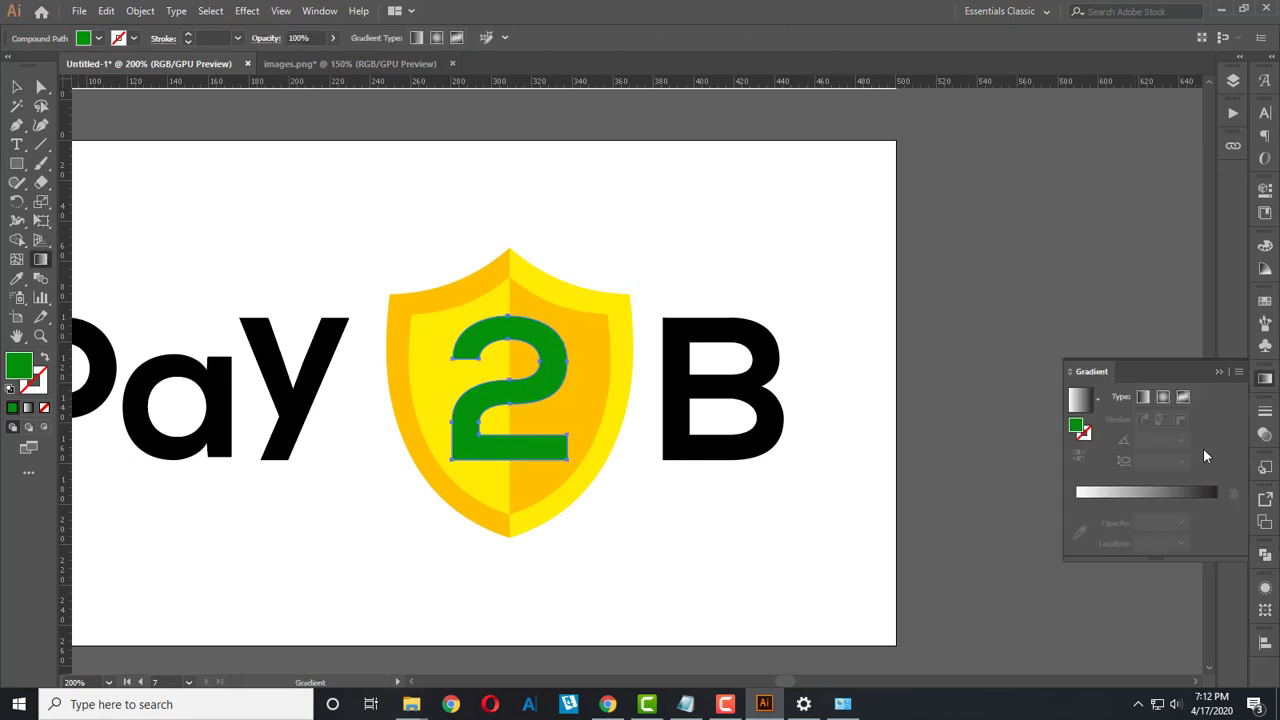
left_click(1148, 494)
Step: Add a gradient stop at 50% location and colour it saturated green
mouse_move(1246, 428)
left_mouse_down()
mouse_move(365, 408)
mouse_move(683, 418)
left_mouse_up()
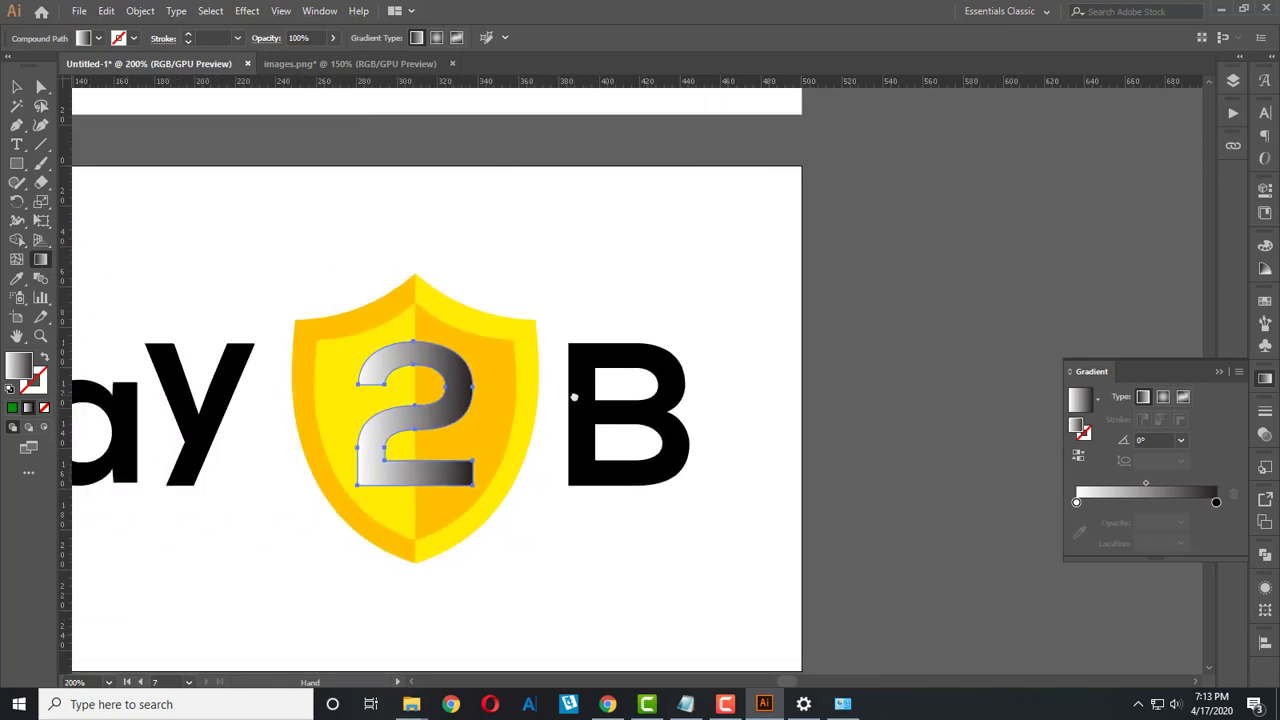
left_click(1146, 504)
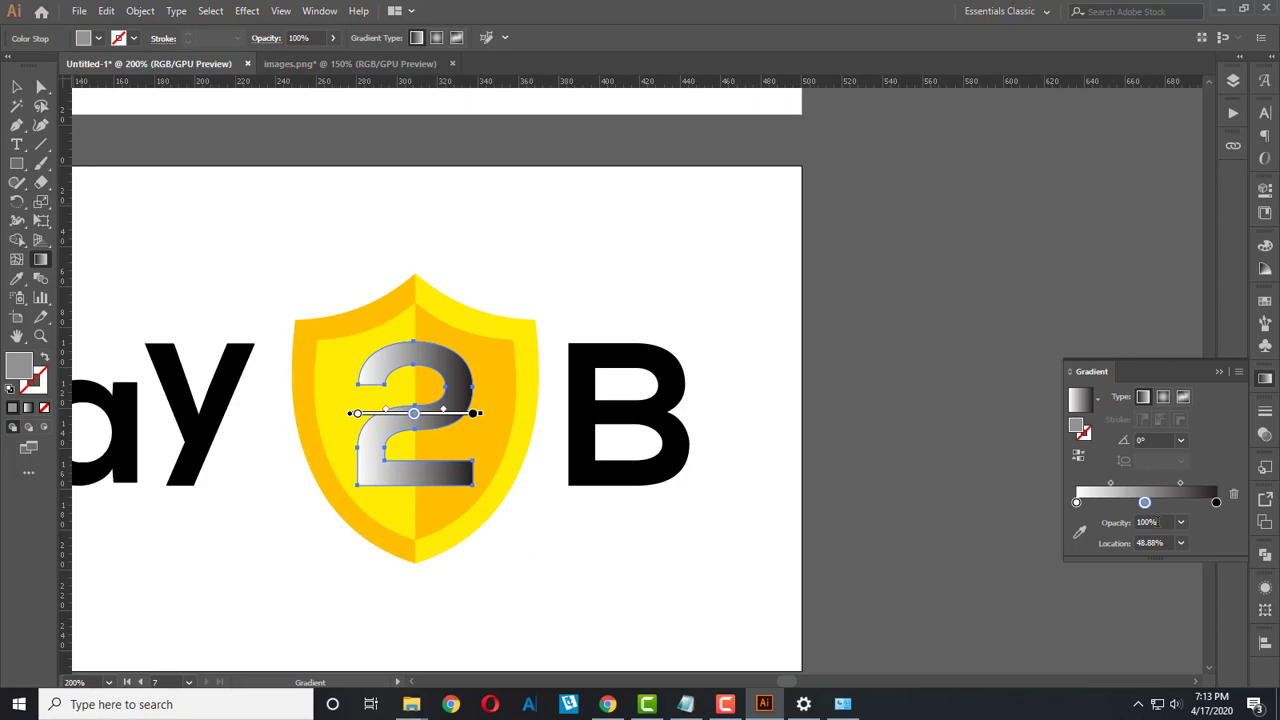
left_click(1166, 542)
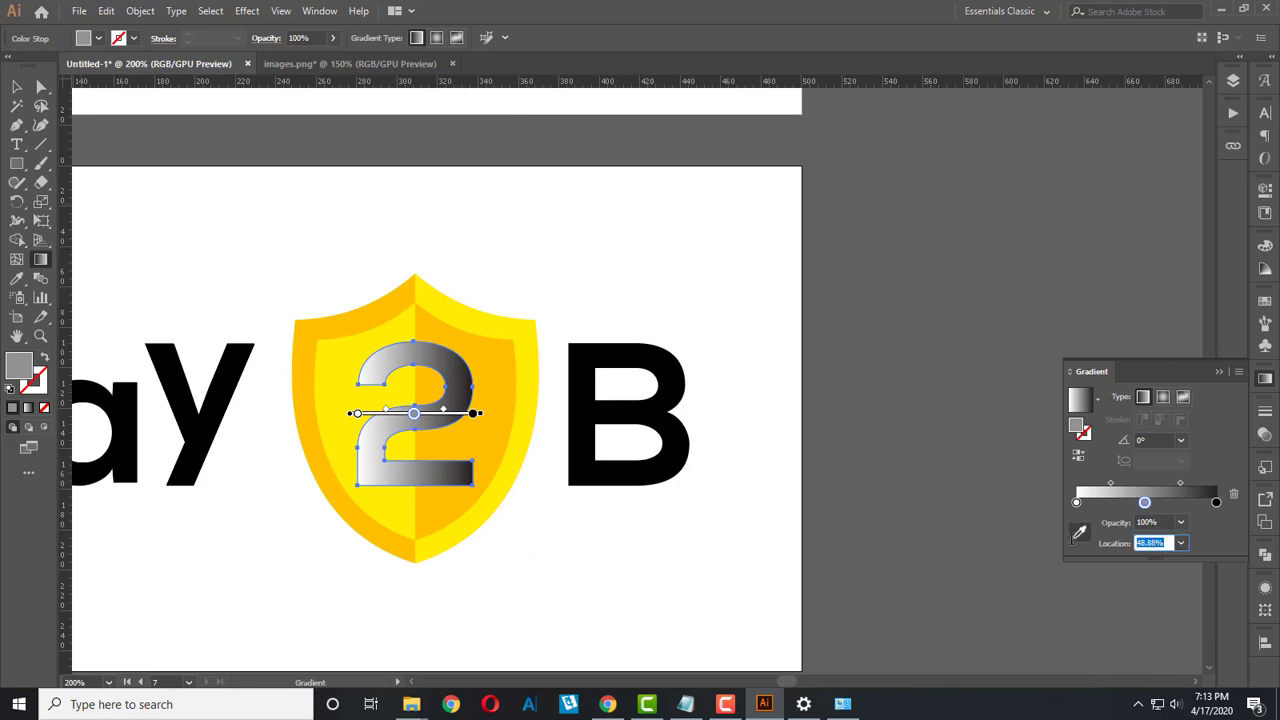
type("50")
key("Return")
double_click(1146, 504)
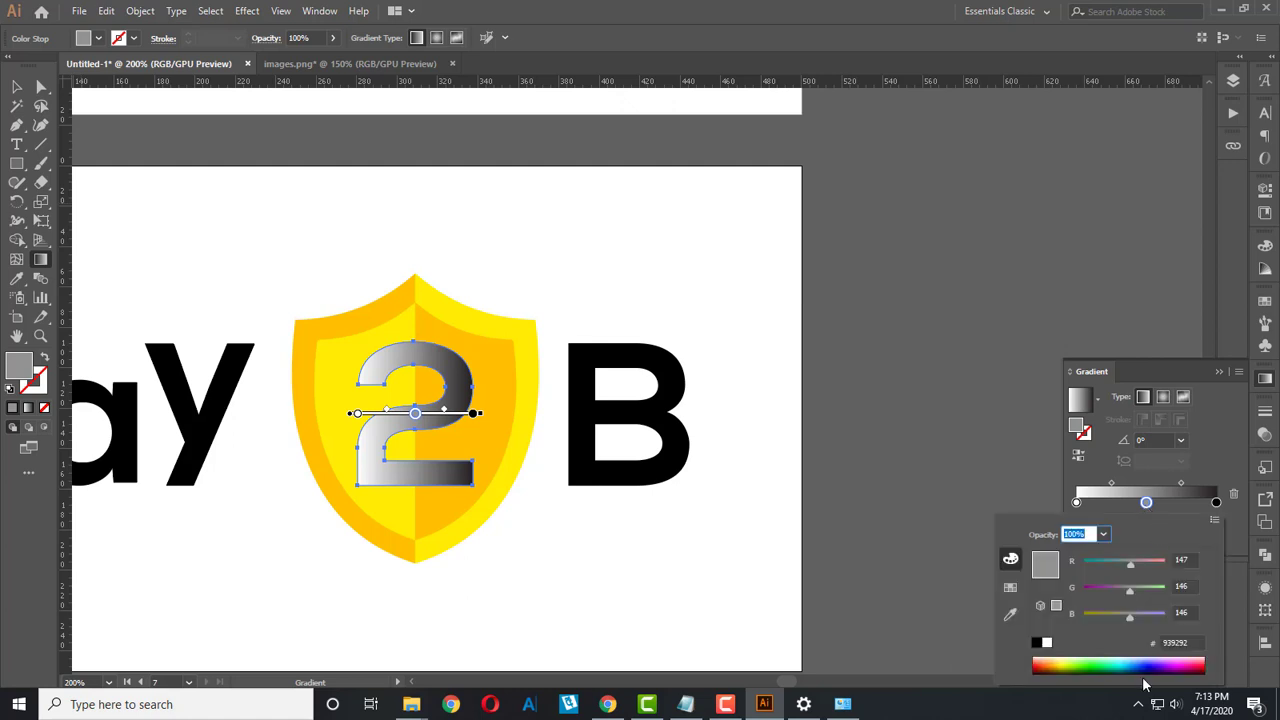
left_click_drag(1106, 662, 1086, 652)
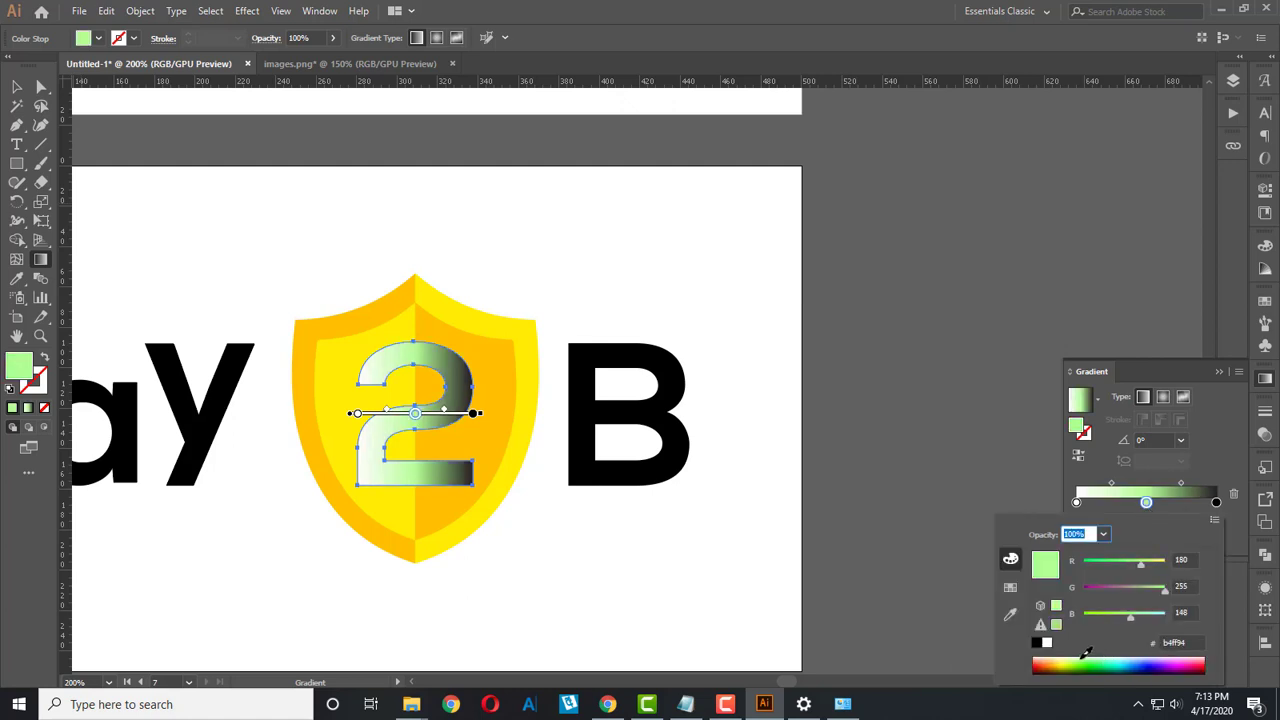
left_click_drag(1086, 652, 1075, 660)
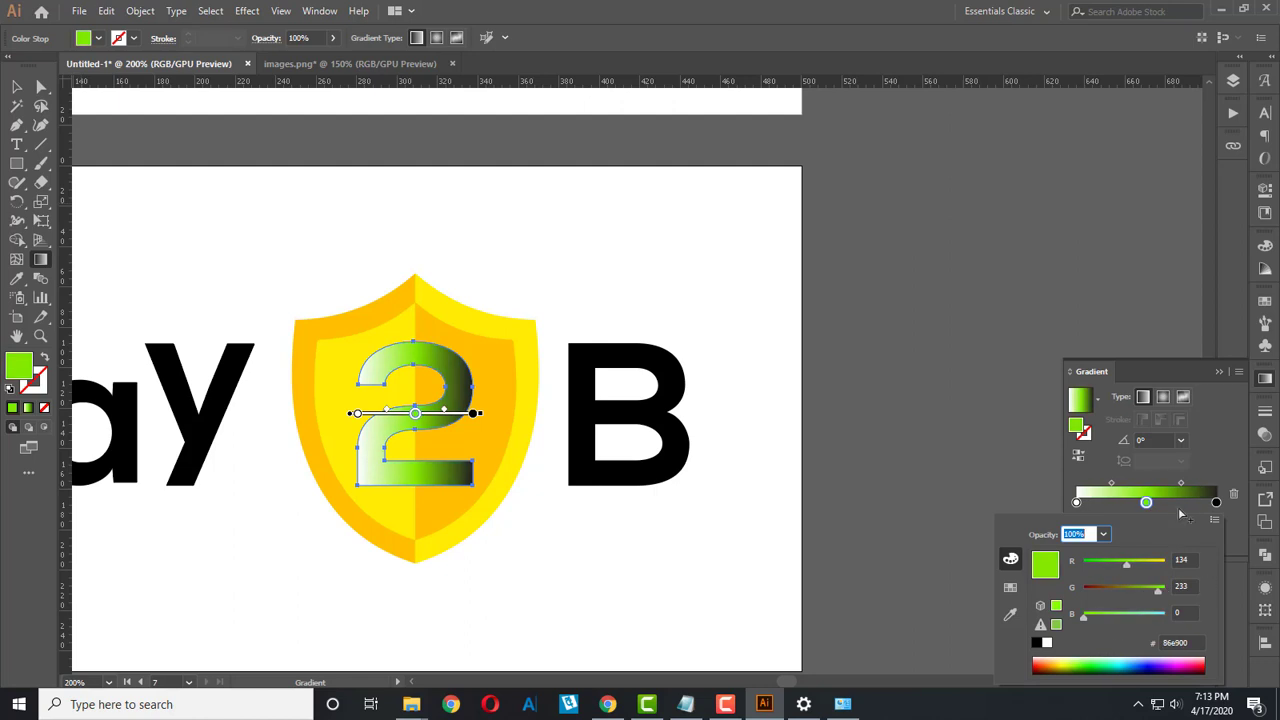
Step: Add two more dark green stops, one near 72% and one near the left end
left_click(1178, 503)
double_click(1178, 503)
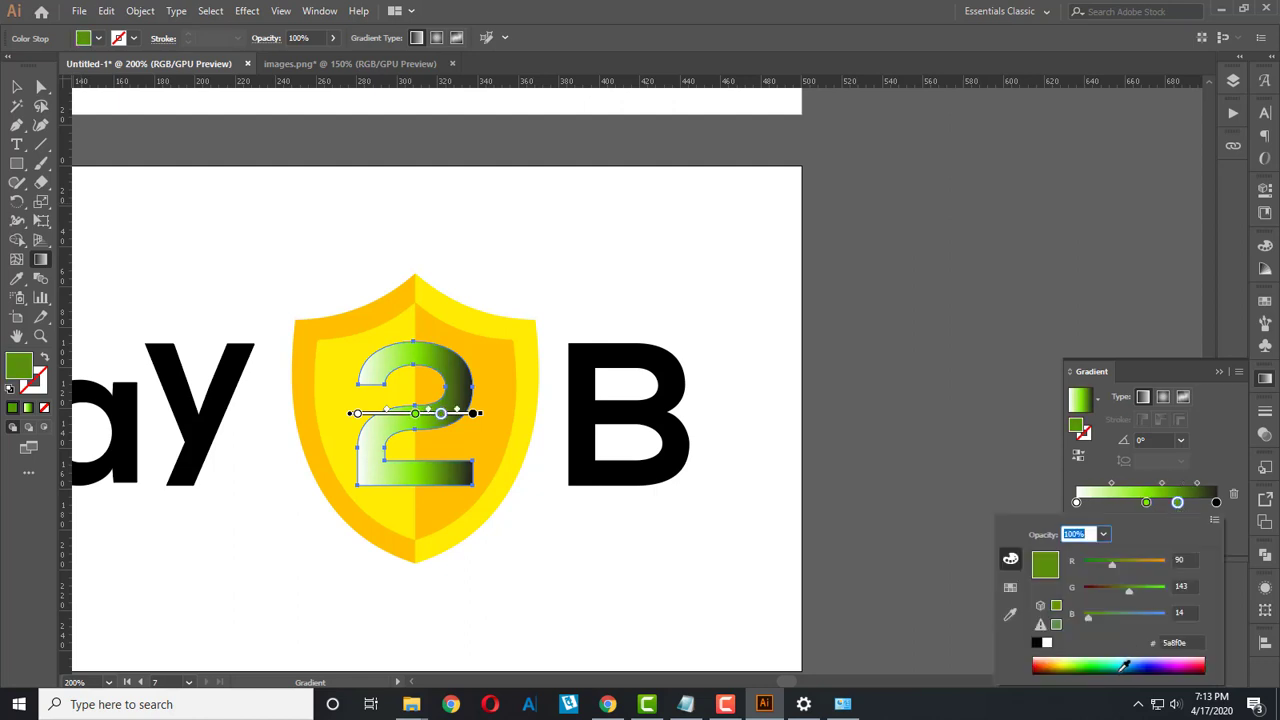
left_click_drag(1122, 662, 1102, 657)
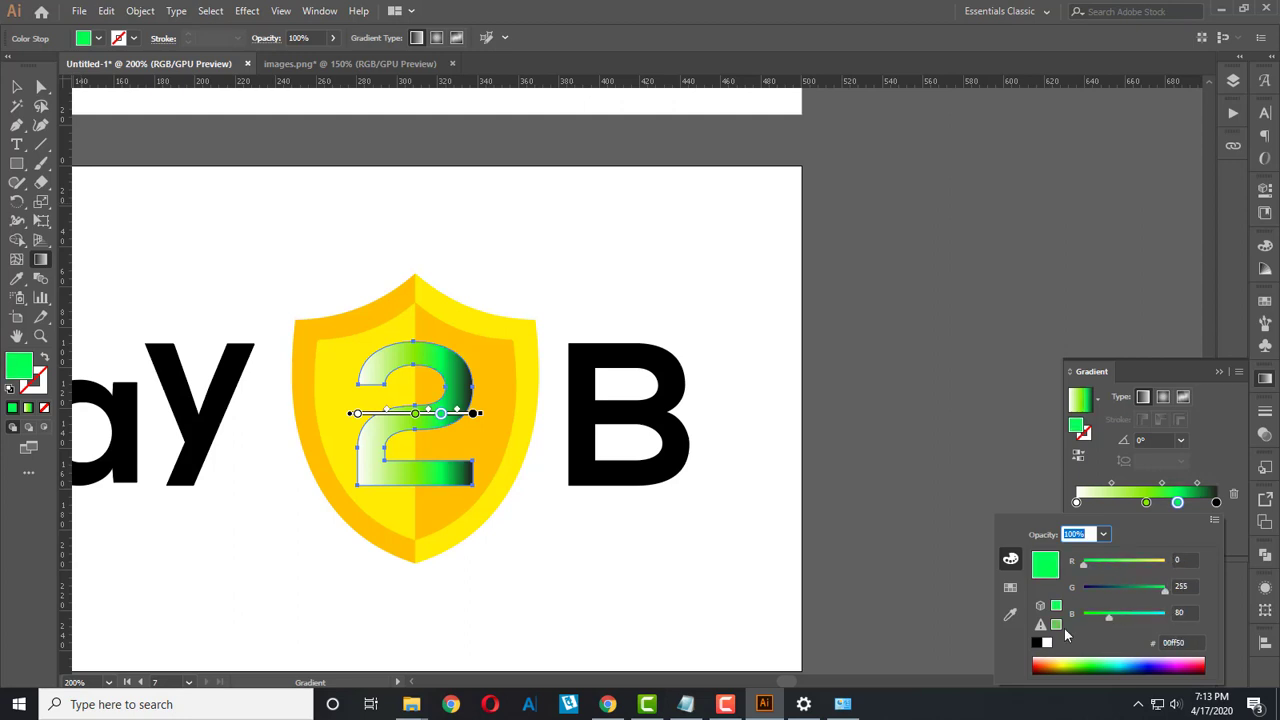
left_click(1010, 587)
left_click(1056, 566)
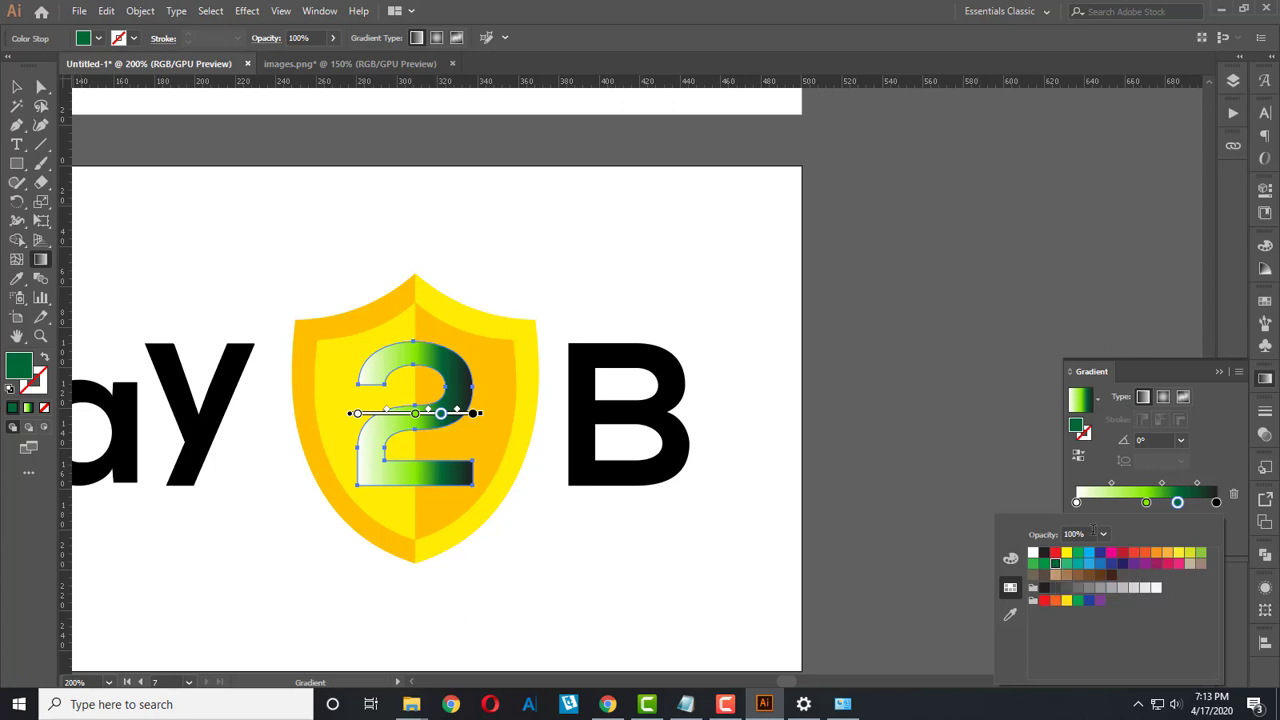
double_click(1102, 503)
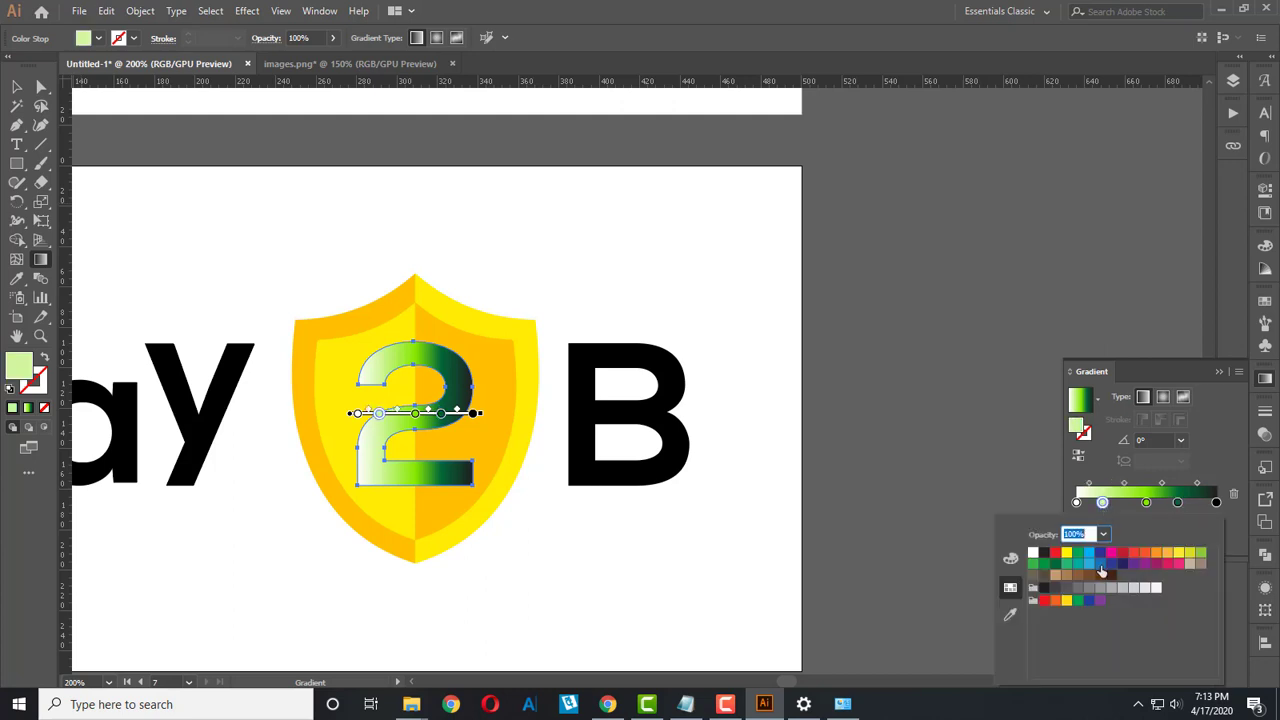
left_click(1056, 566)
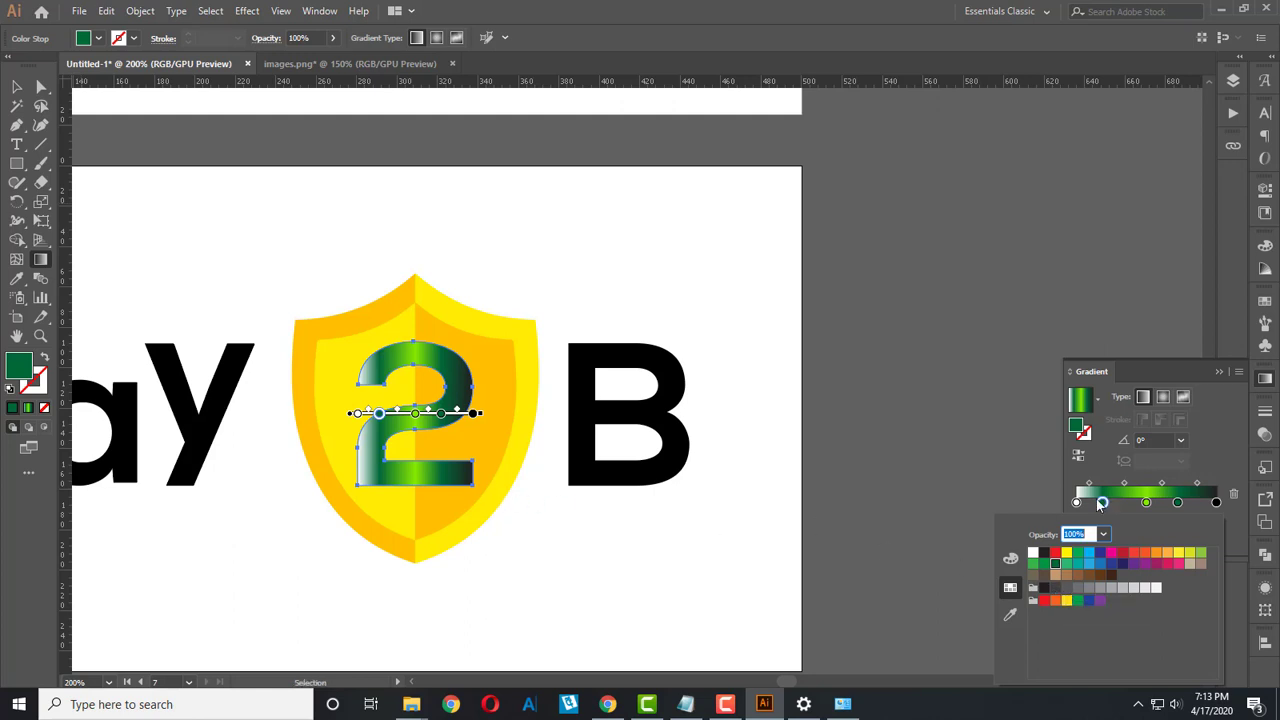
Step: Change the leftmost gradient stop of the 2 from white to green
left_click(1076, 503)
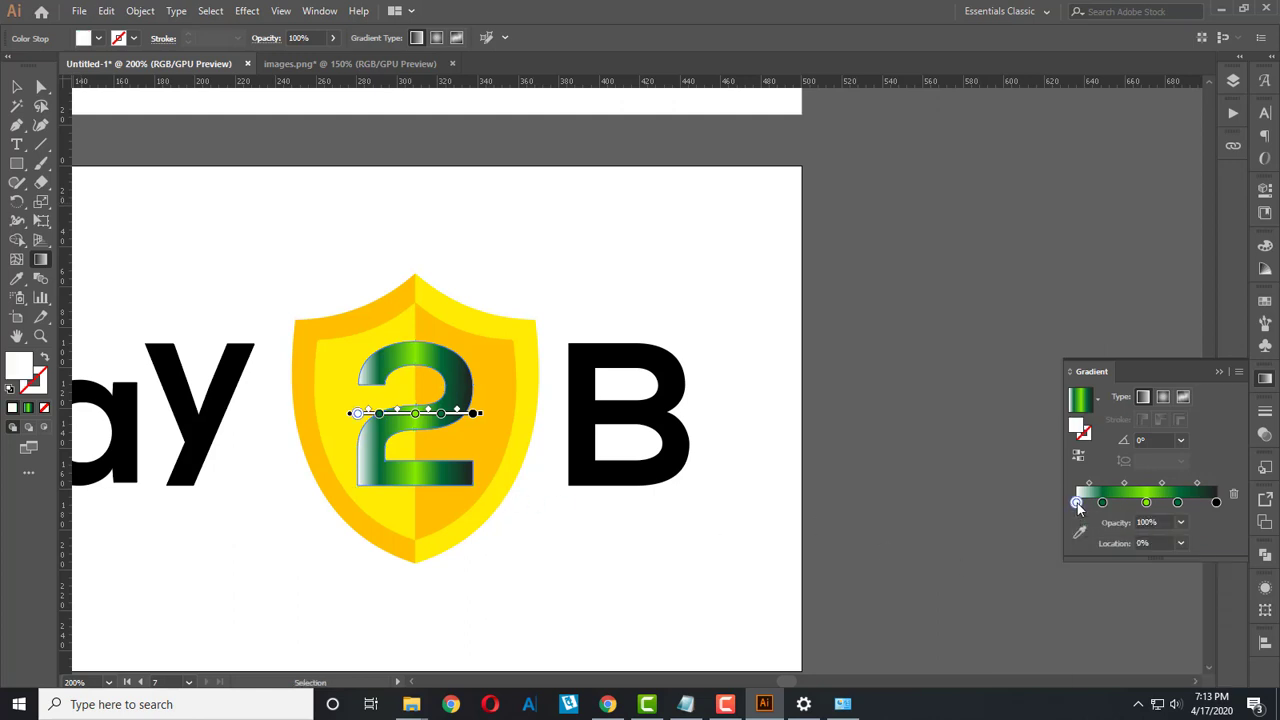
double_click(1077, 503)
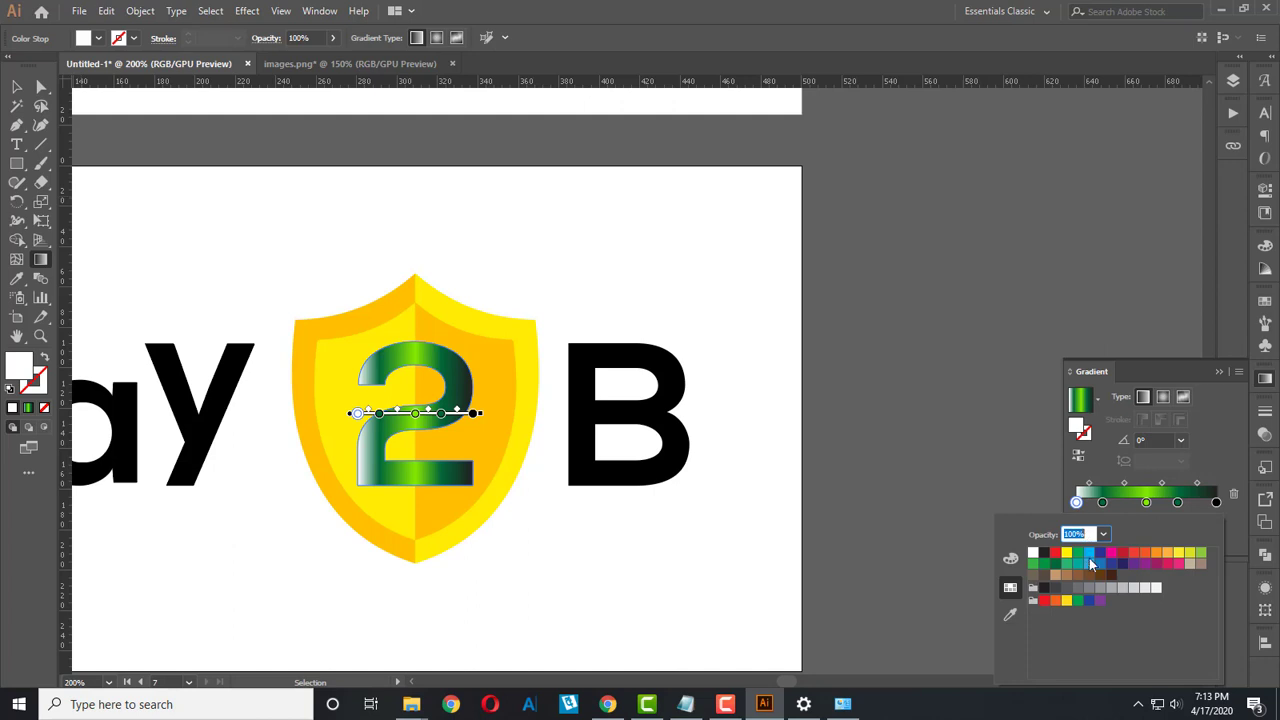
left_click(1078, 601)
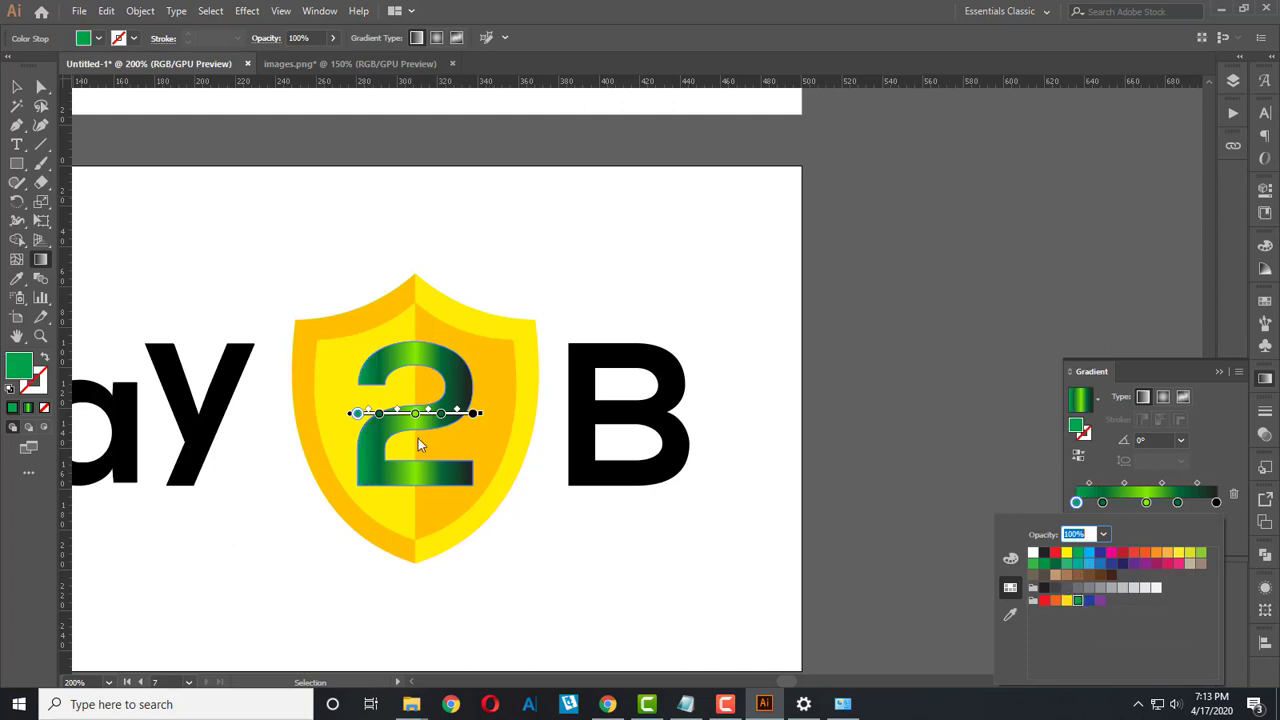
type("0")
key("Escape")
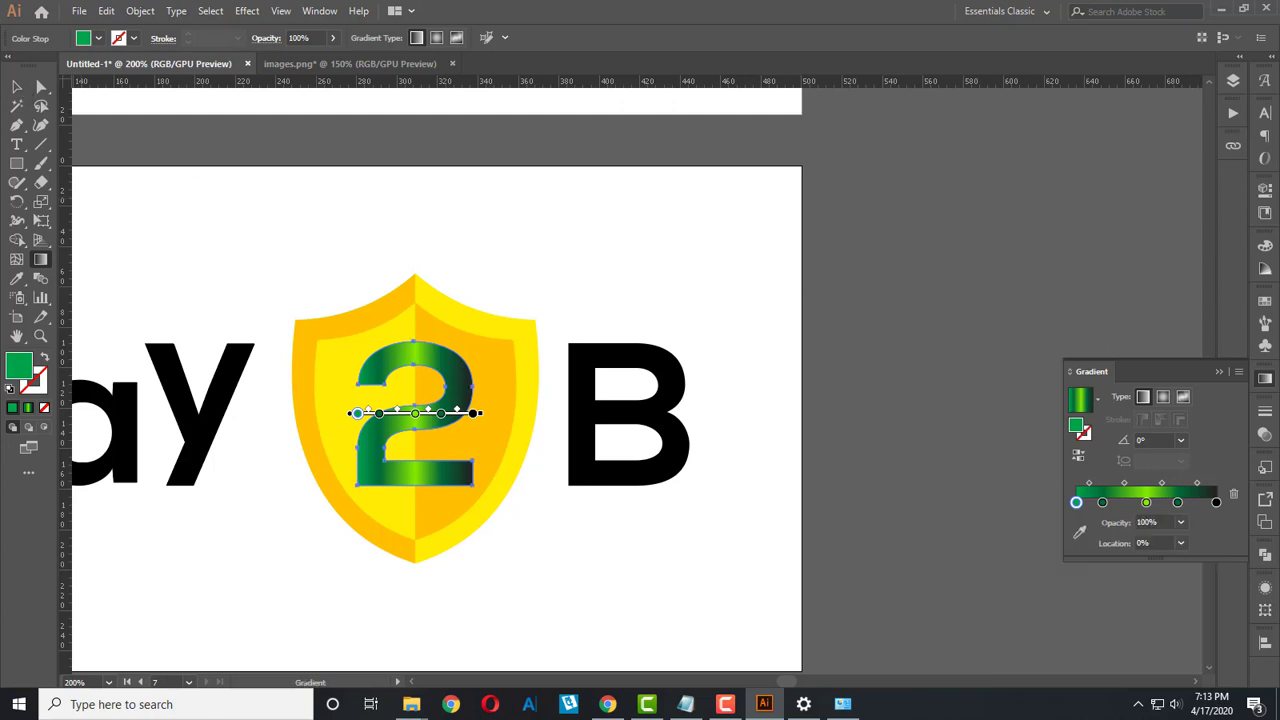
Step: Redraw the 2's gradient diagonally at a steeper angle with the Gradient tool
left_click(17, 87)
key("g")
left_click_drag(381, 432, 487, 385)
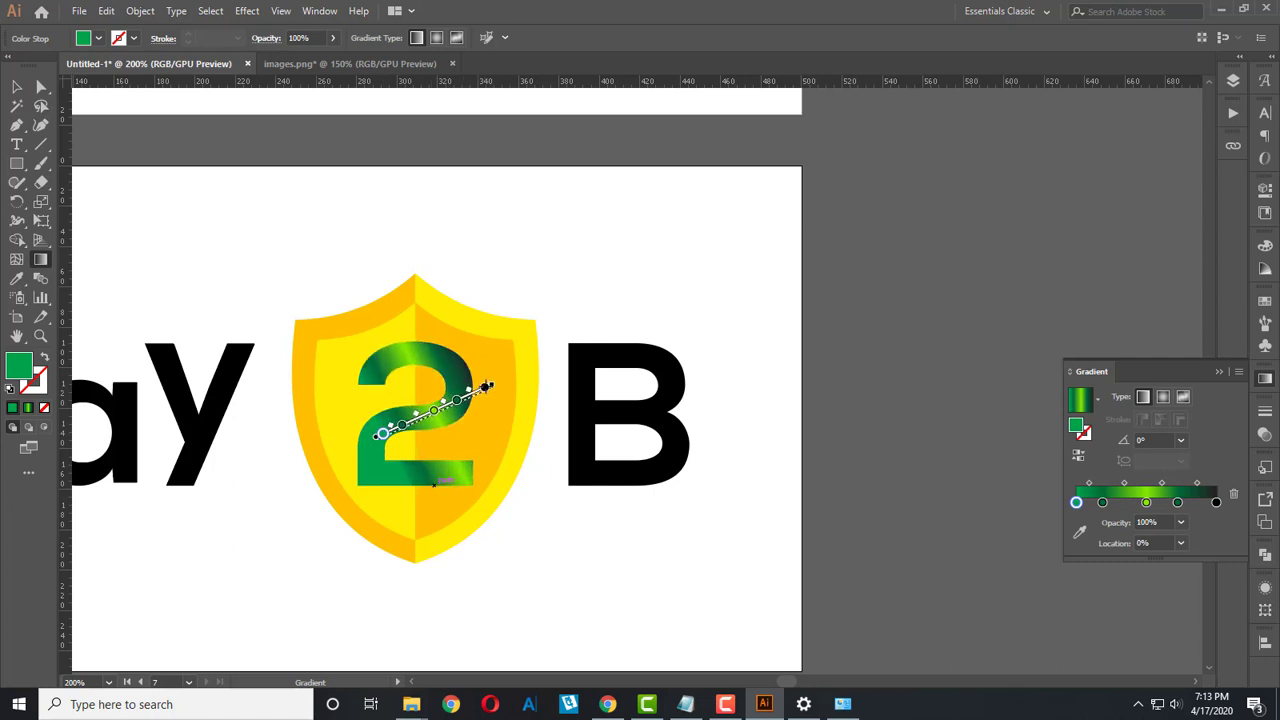
left_click_drag(366, 458, 479, 380)
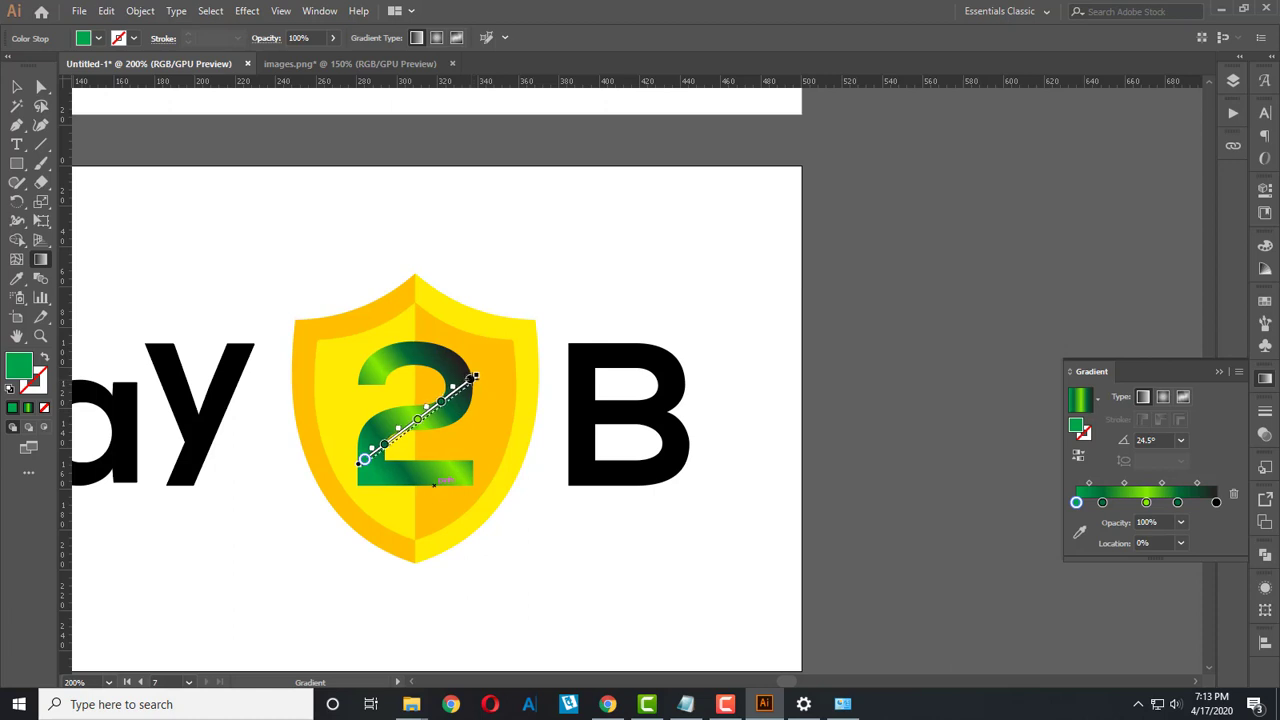
left_click_drag(475, 378, 483, 390)
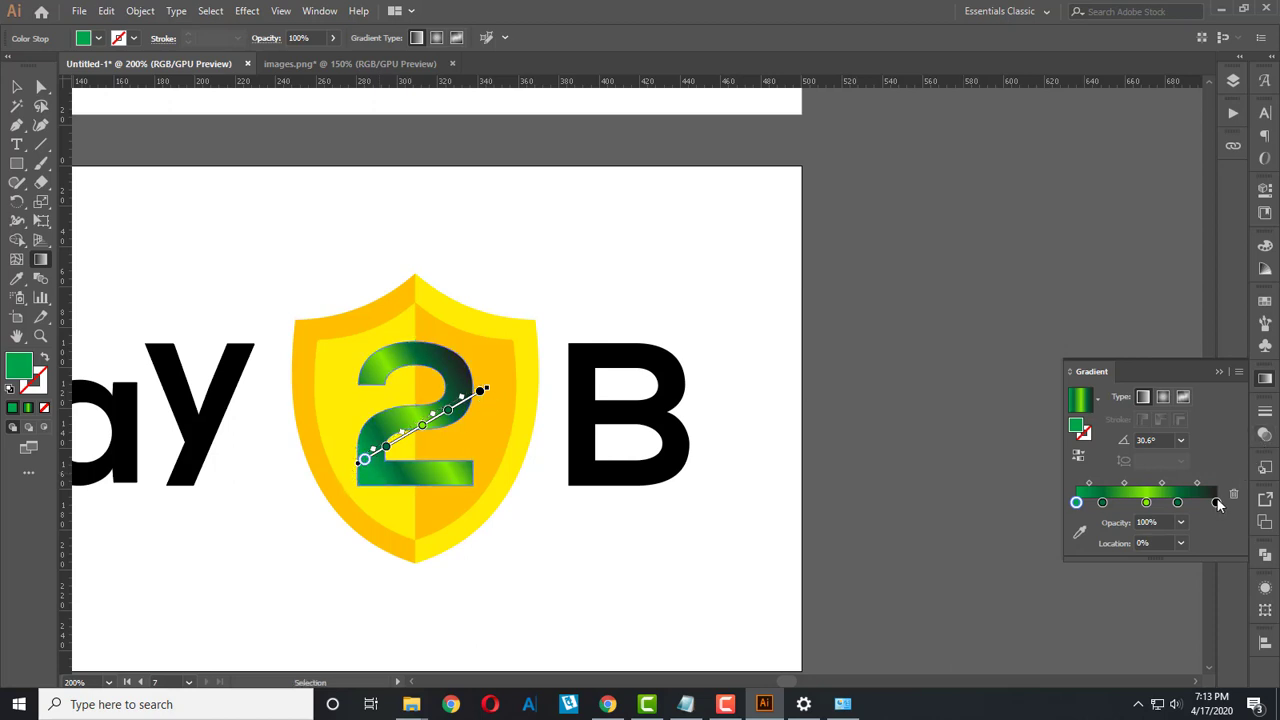
Step: Make the gradient's last stop light green, then deselect the 2
double_click(1217, 503)
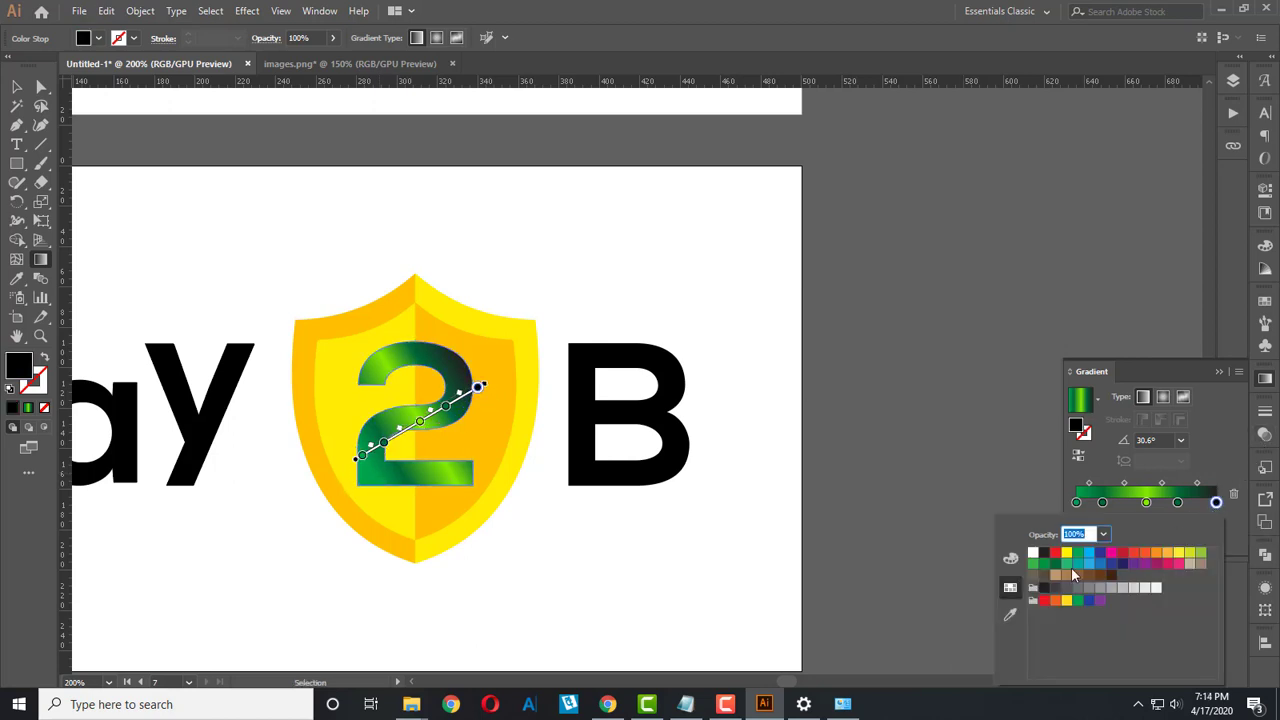
left_click(1054, 566)
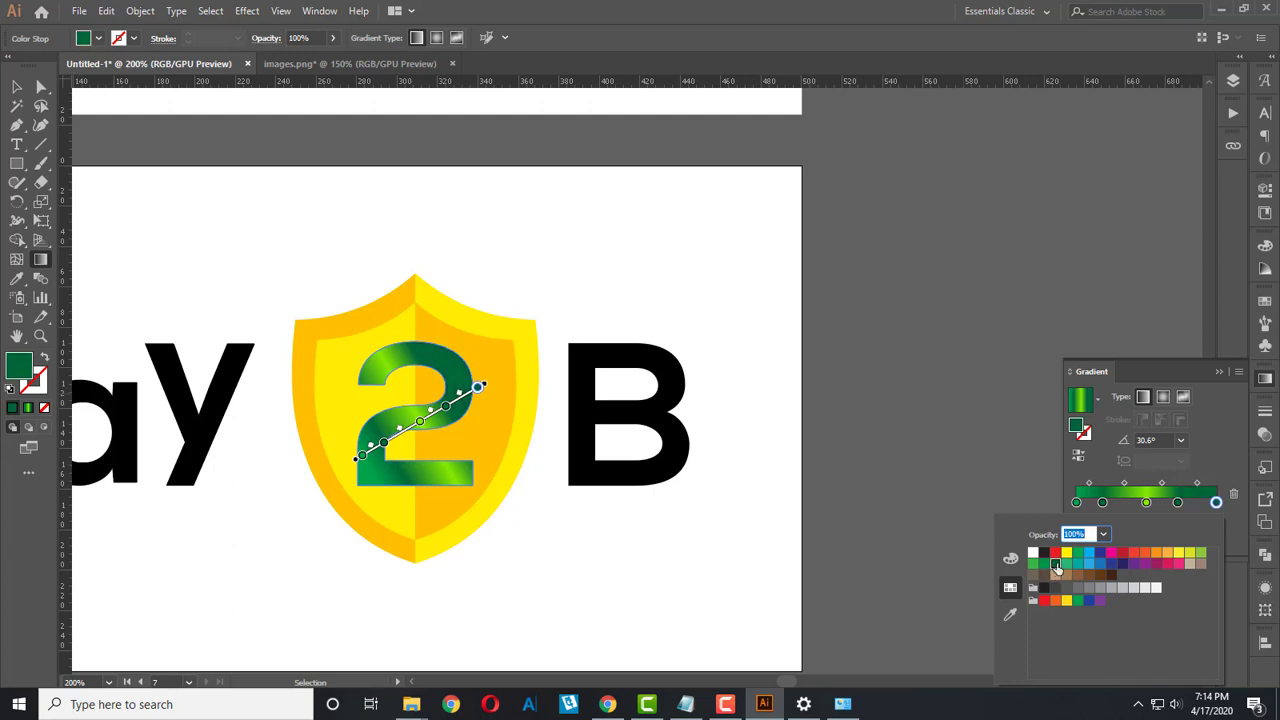
left_click(1201, 552)
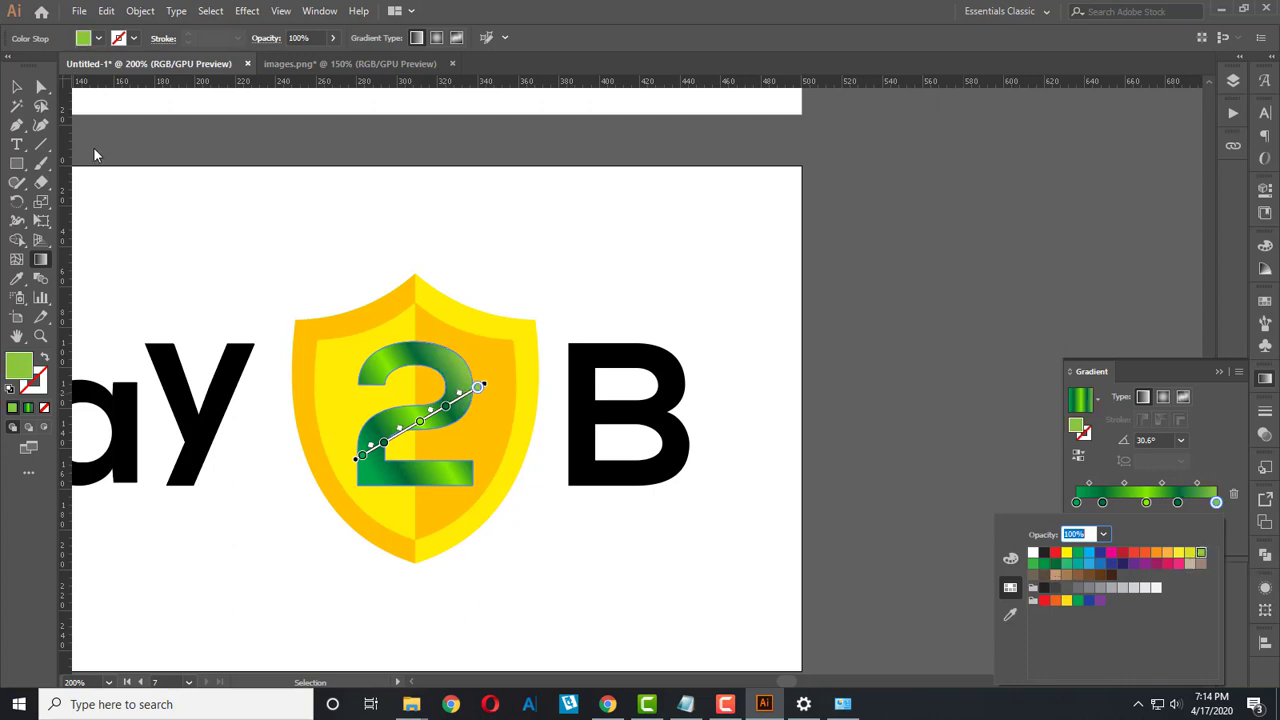
key("g")
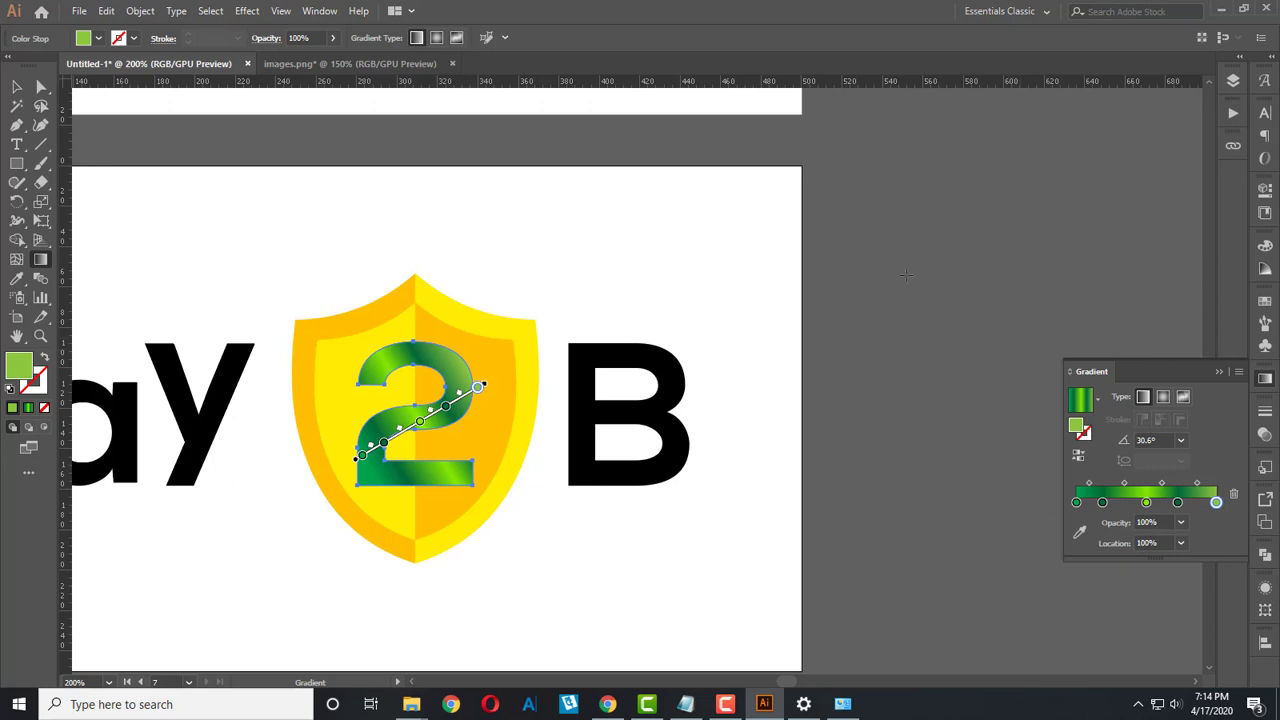
left_click(16, 87)
left_click(162, 144)
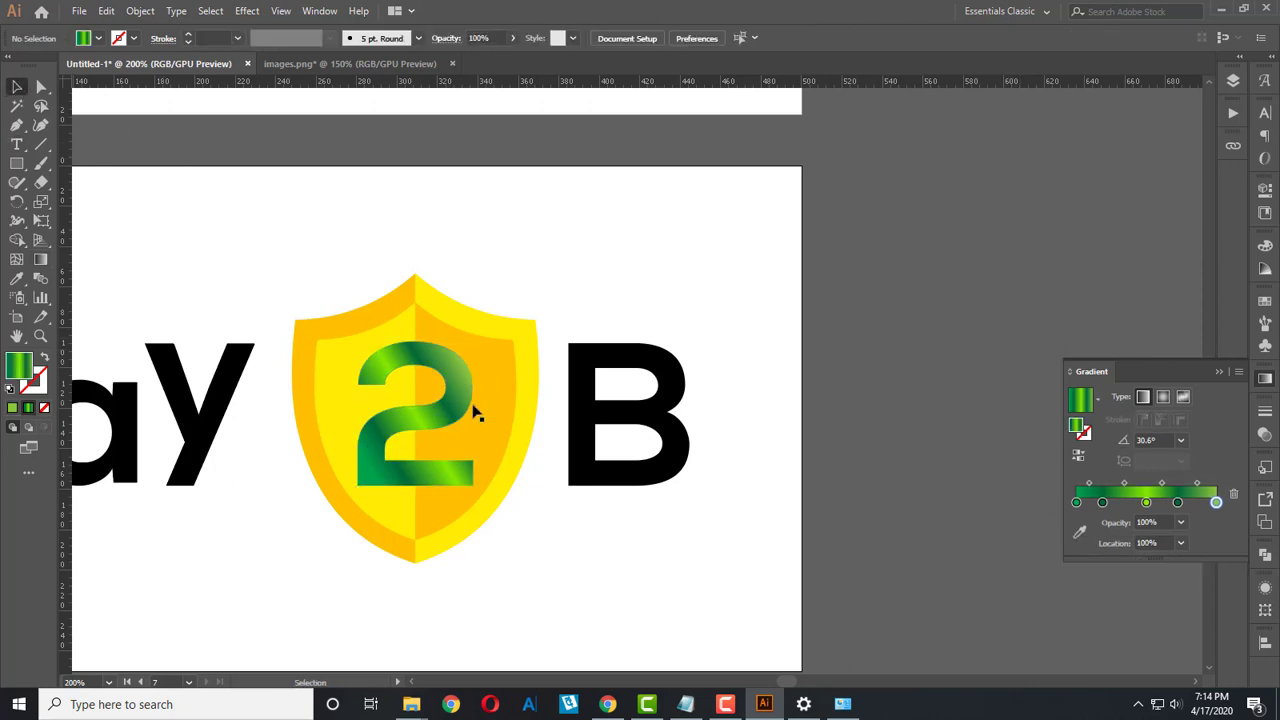
Step: Unite the left and right shield halves into one shape with Pathfinder
left_click(465, 325)
left_click(306, 351, "shift")
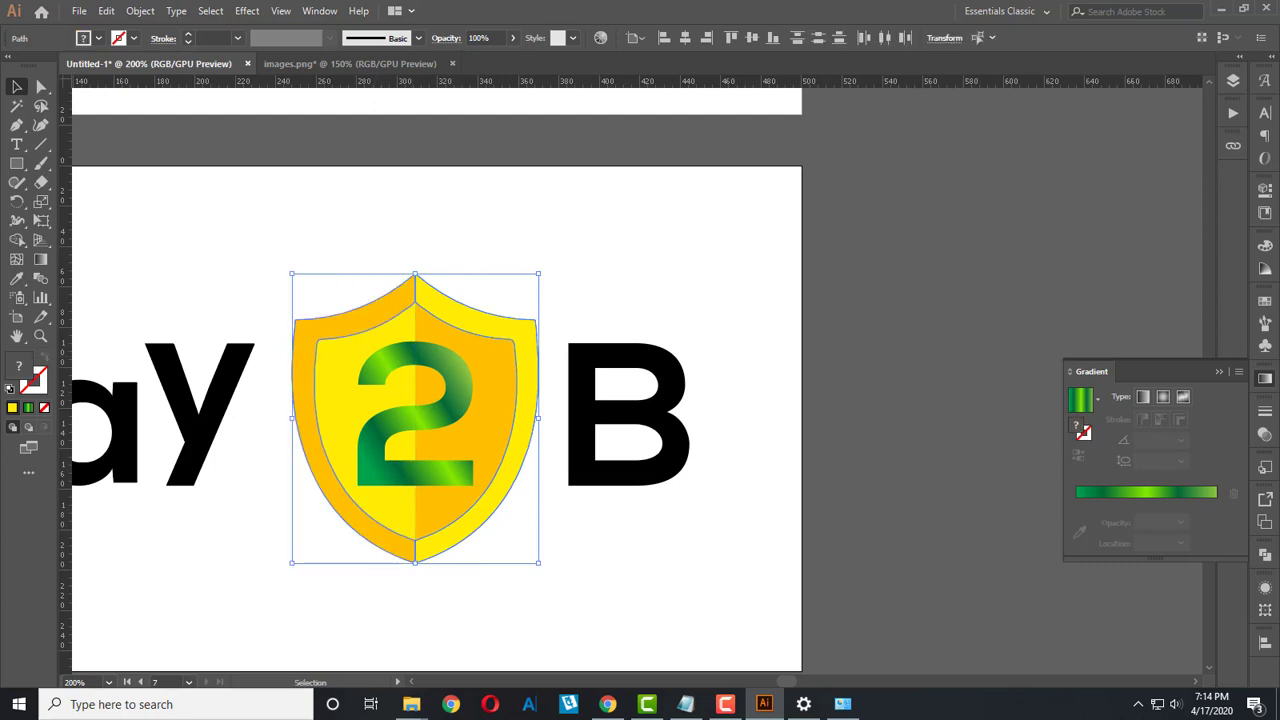
left_click(1265, 553)
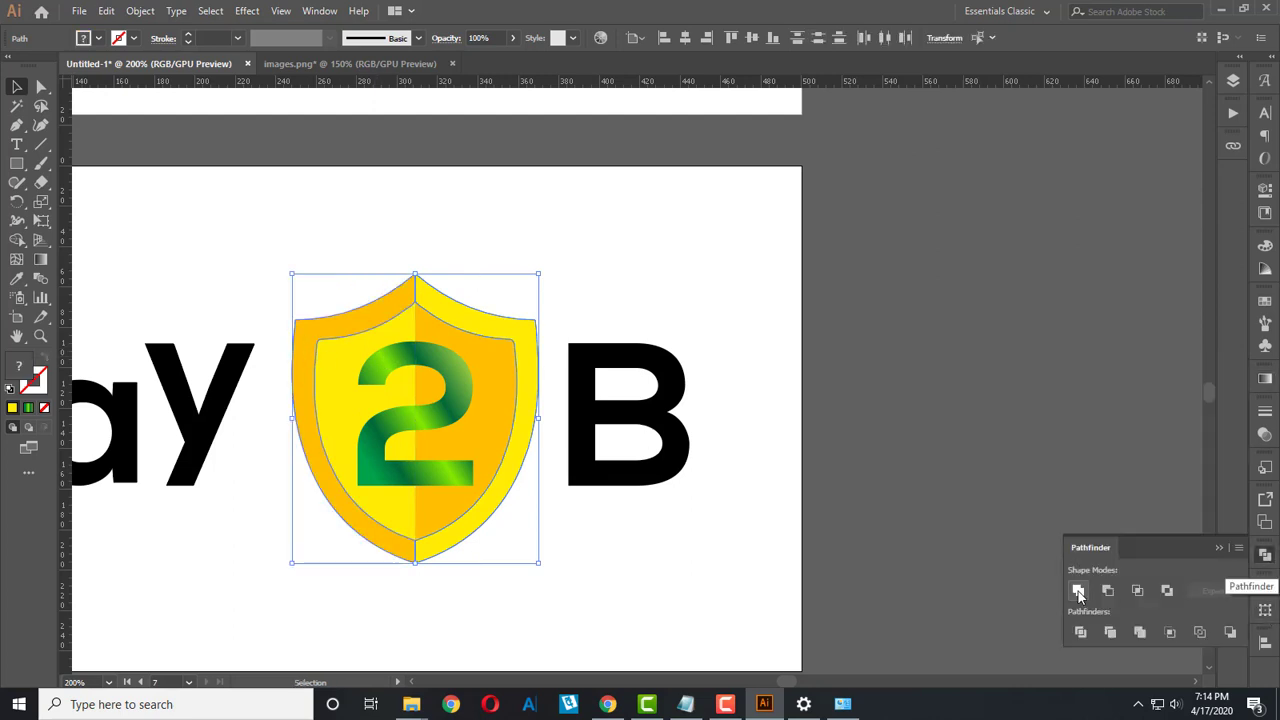
left_click(1078, 592)
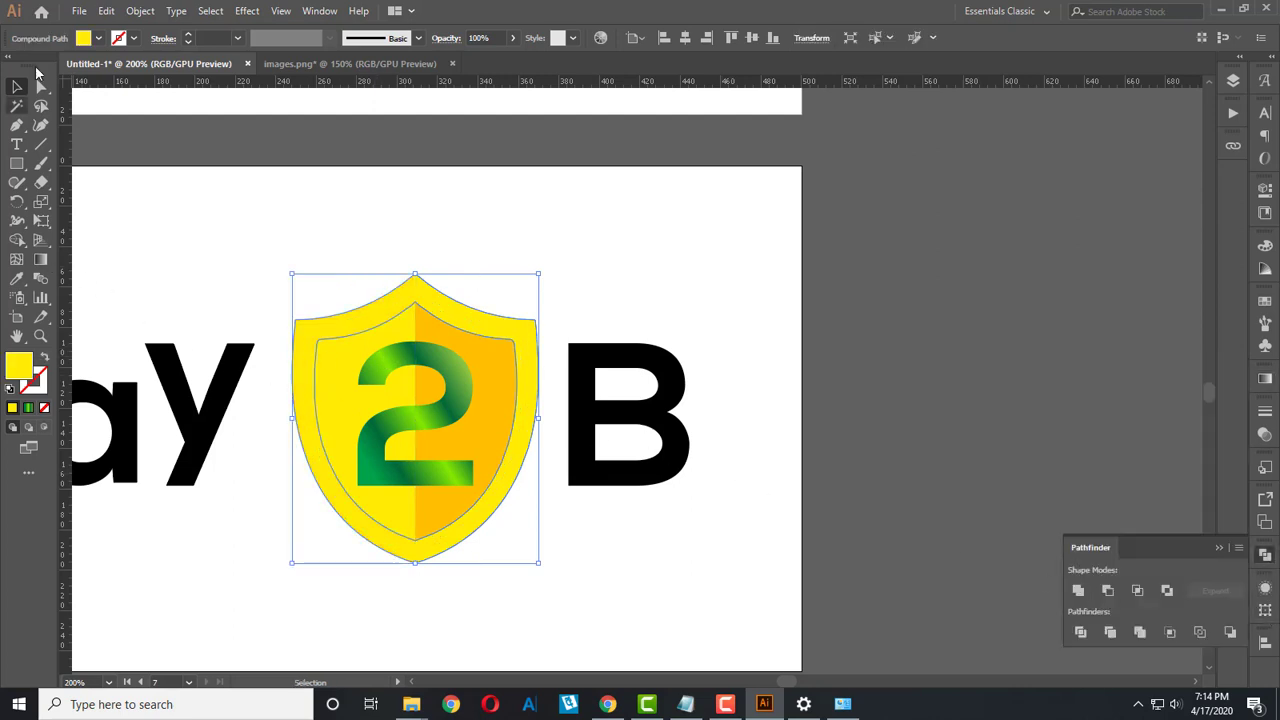
Step: Open the Gradients > Metals swatch library from the Fill swatches
left_click(99, 39)
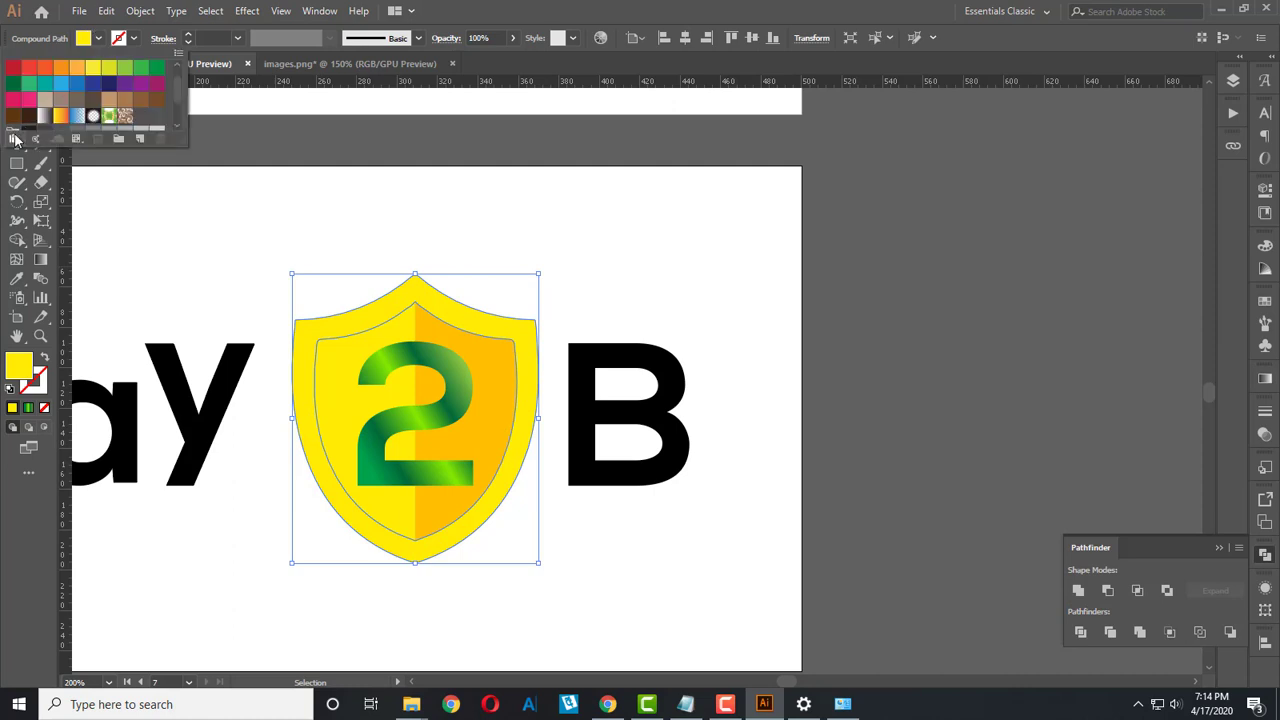
left_click(15, 139)
mouse_move(53, 322)
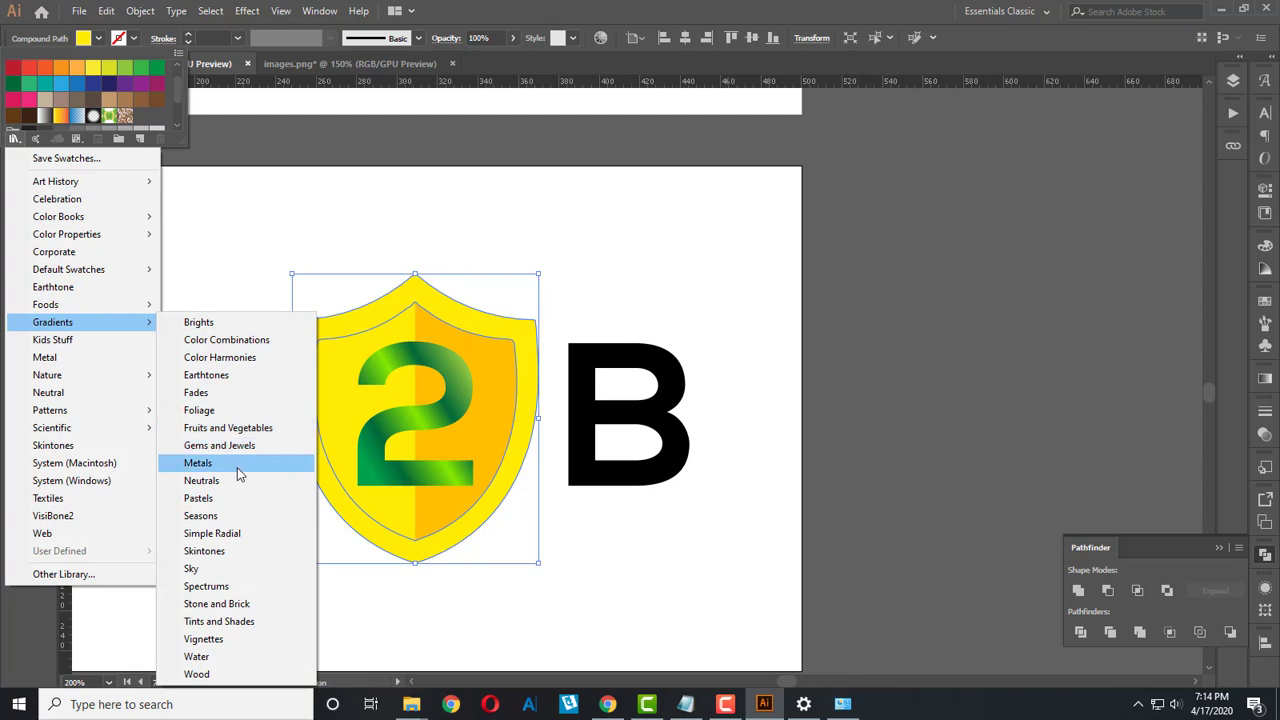
left_click(237, 464)
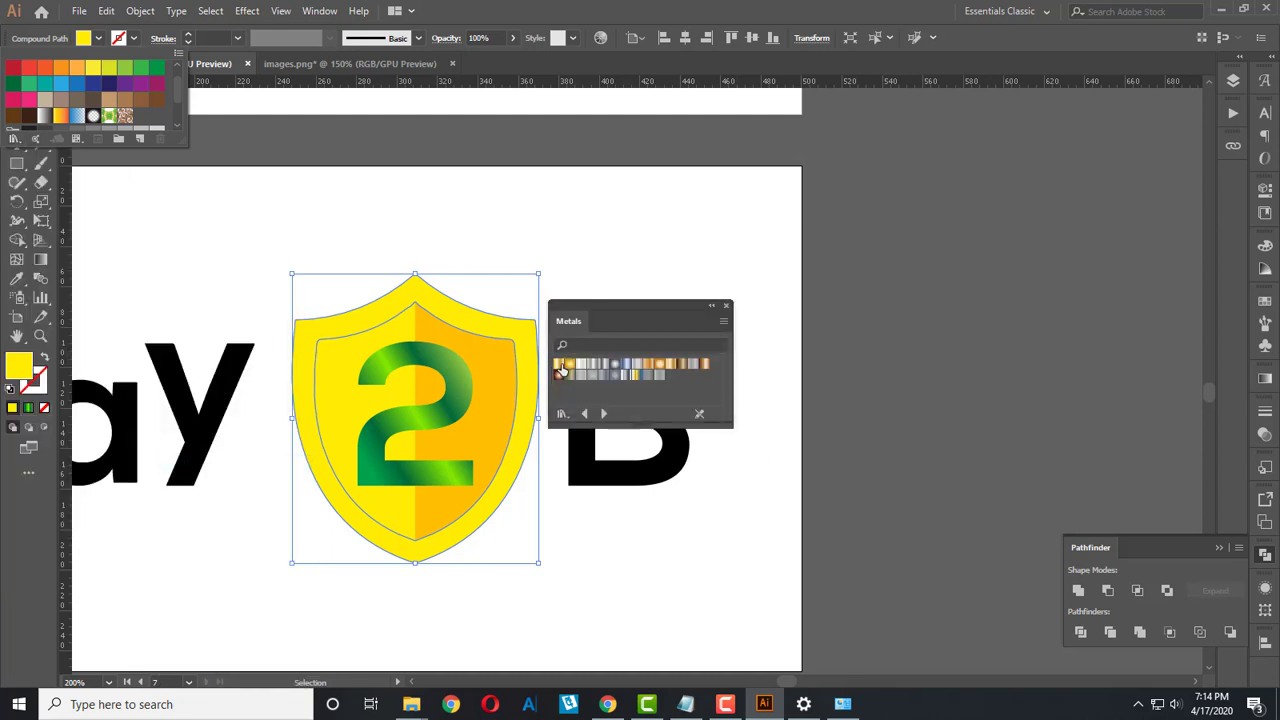
Step: Apply the gold metal gradient to the outer shield and make its second stop darker orange
left_click(559, 366)
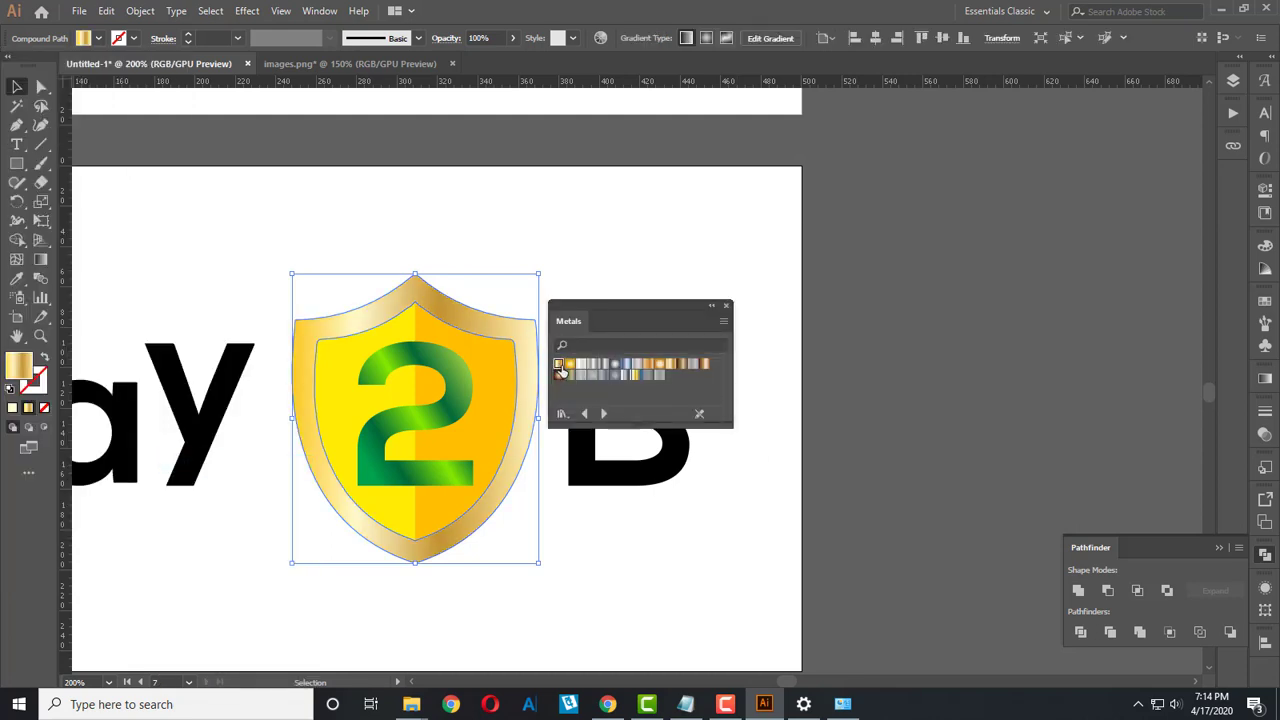
left_click(570, 373)
left_click(559, 366)
left_click(1264, 378)
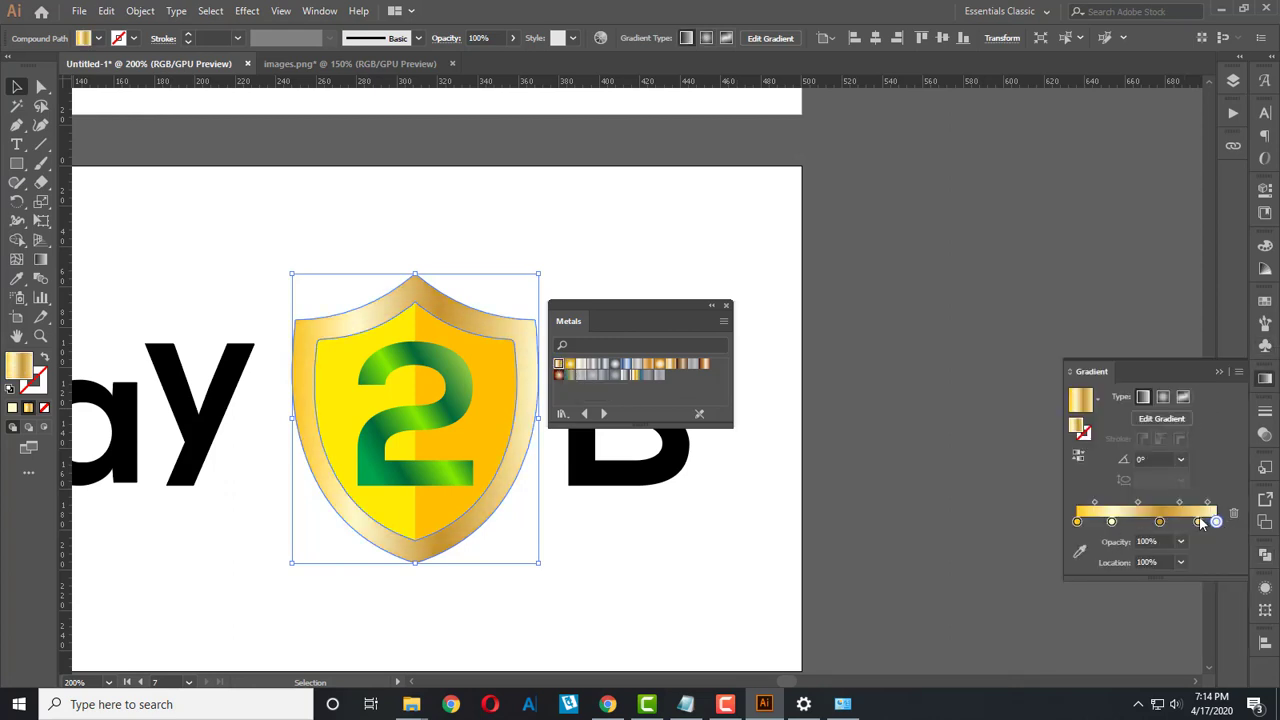
left_click(1113, 522)
double_click(1113, 522)
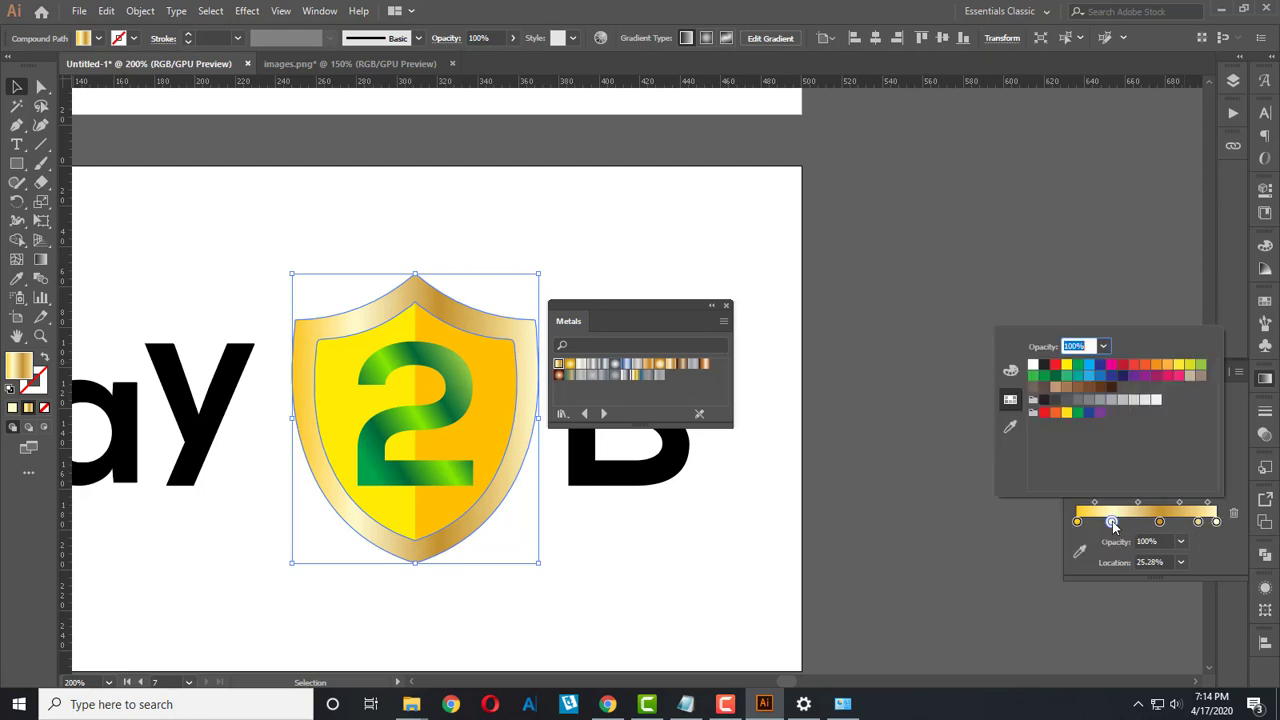
left_click(1167, 364)
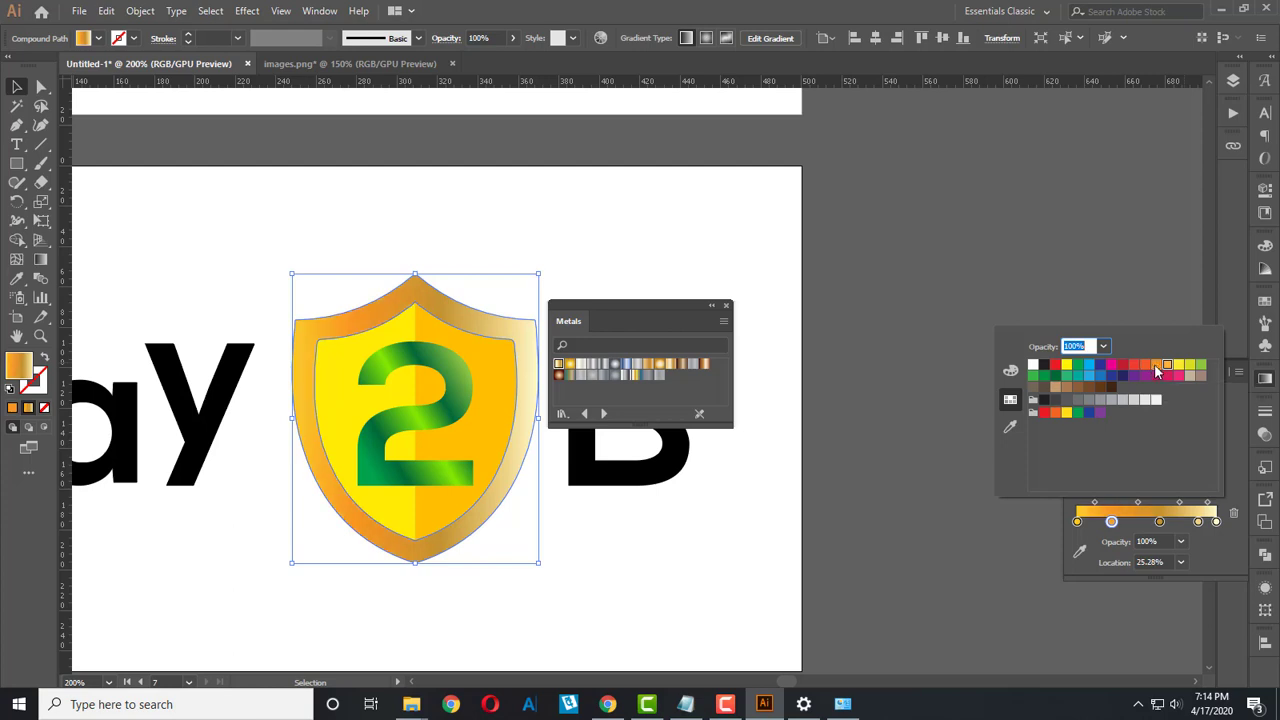
left_click(1156, 365)
Step: Recolour the 87.08% stop light yellow and the end stop orange
left_click(1198, 522)
double_click(1198, 522)
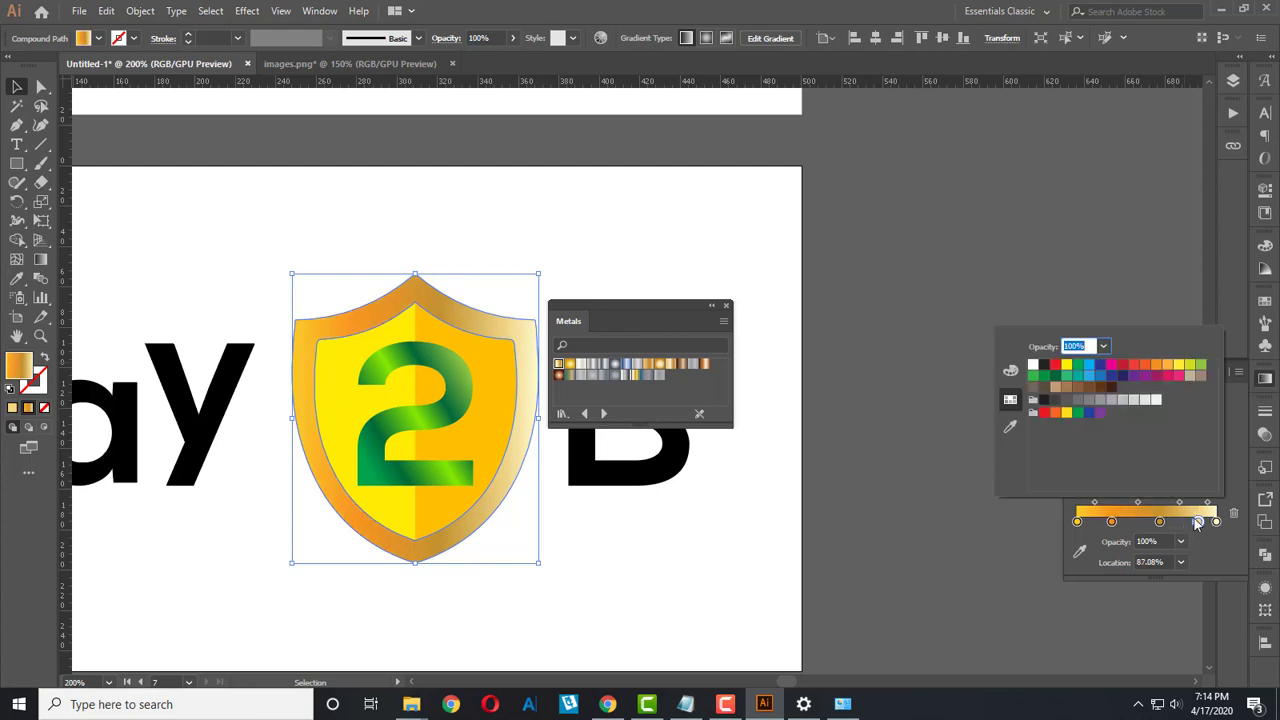
left_click(1166, 375)
left_click(1165, 368)
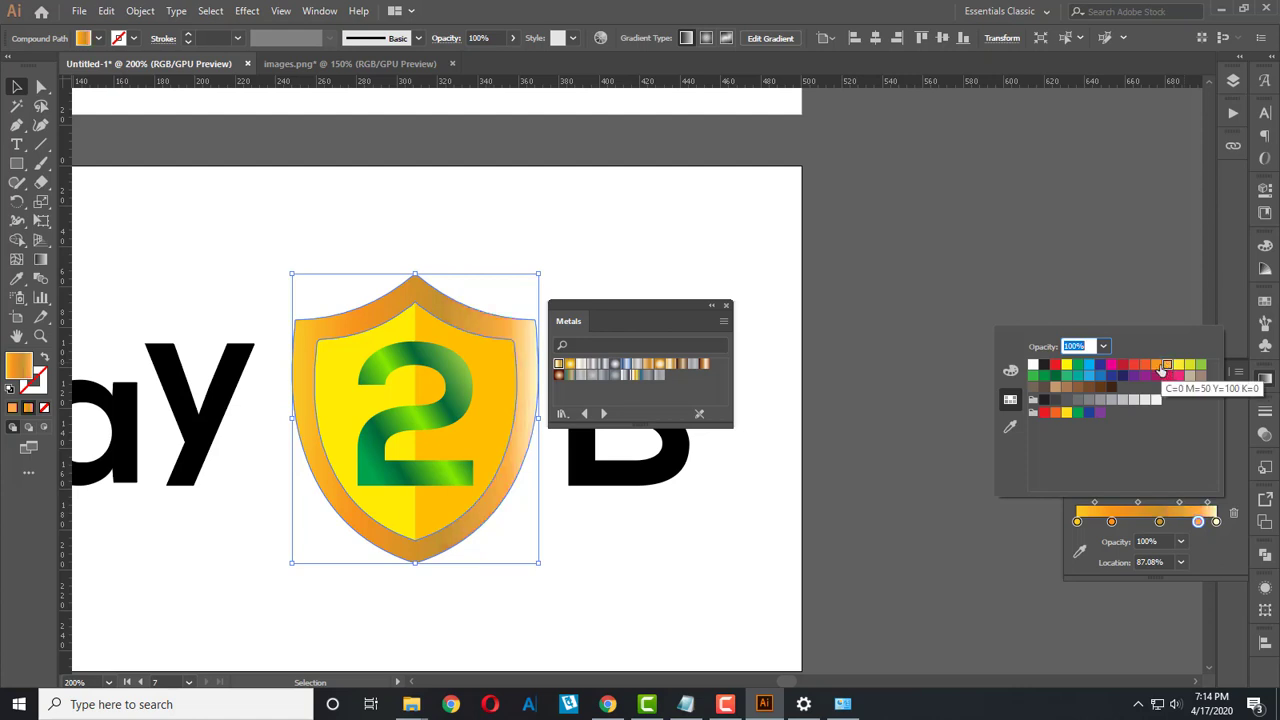
left_click(1180, 366)
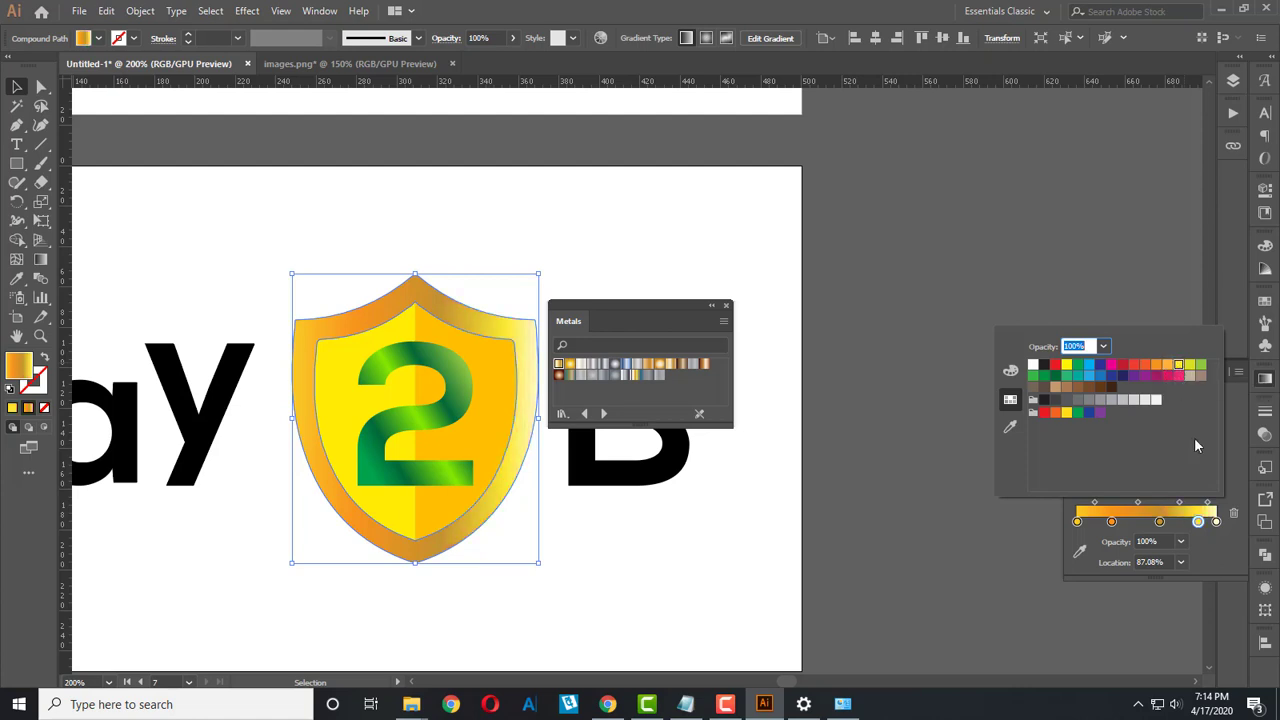
double_click(1216, 521)
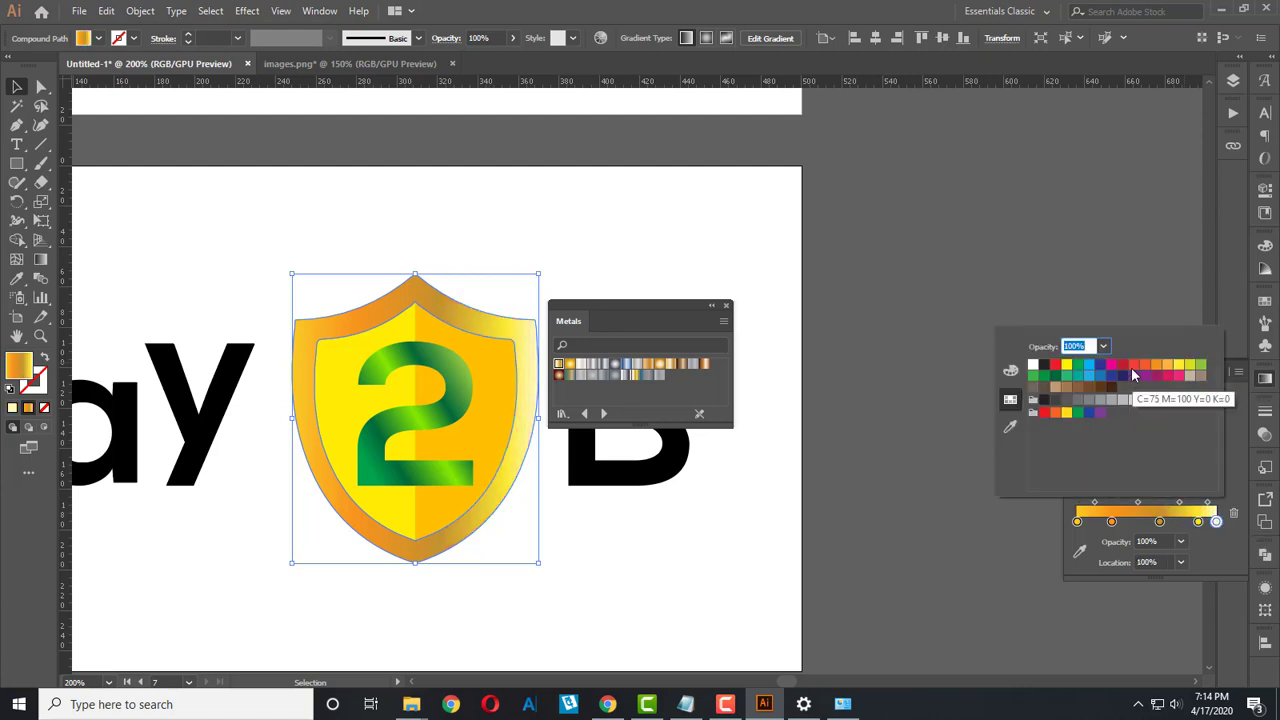
left_click(1157, 366)
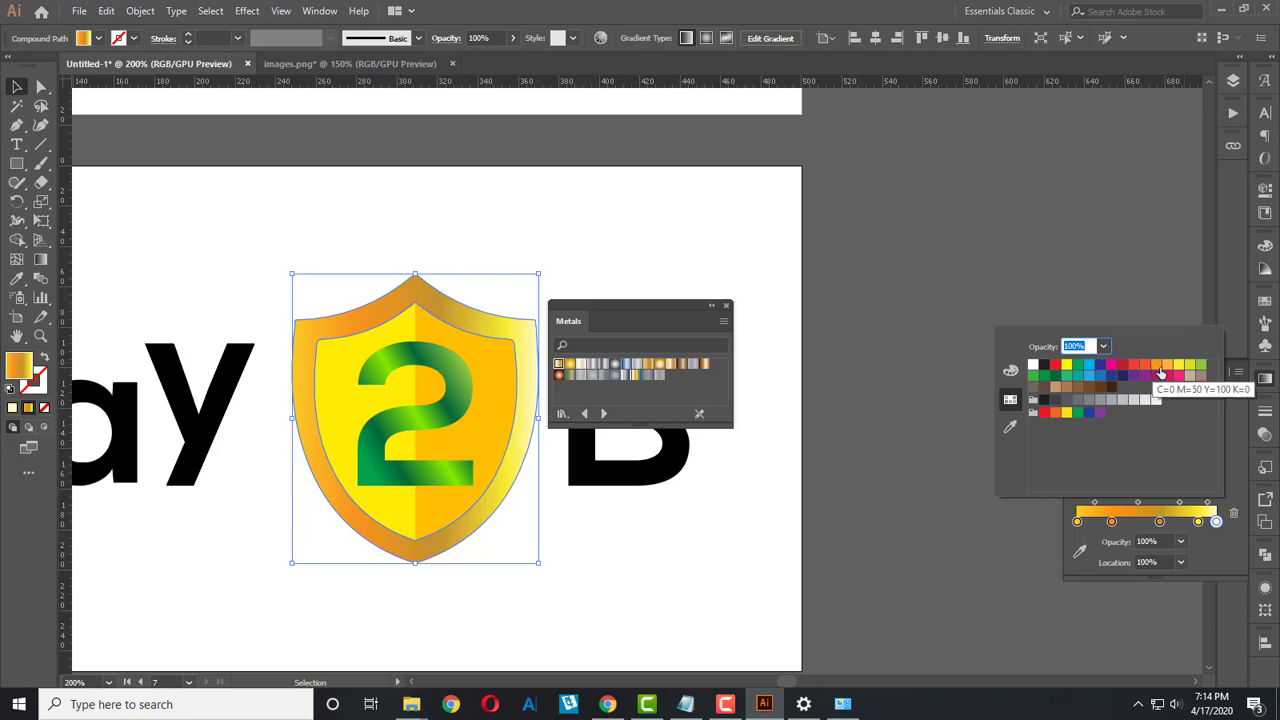
left_click(1147, 558)
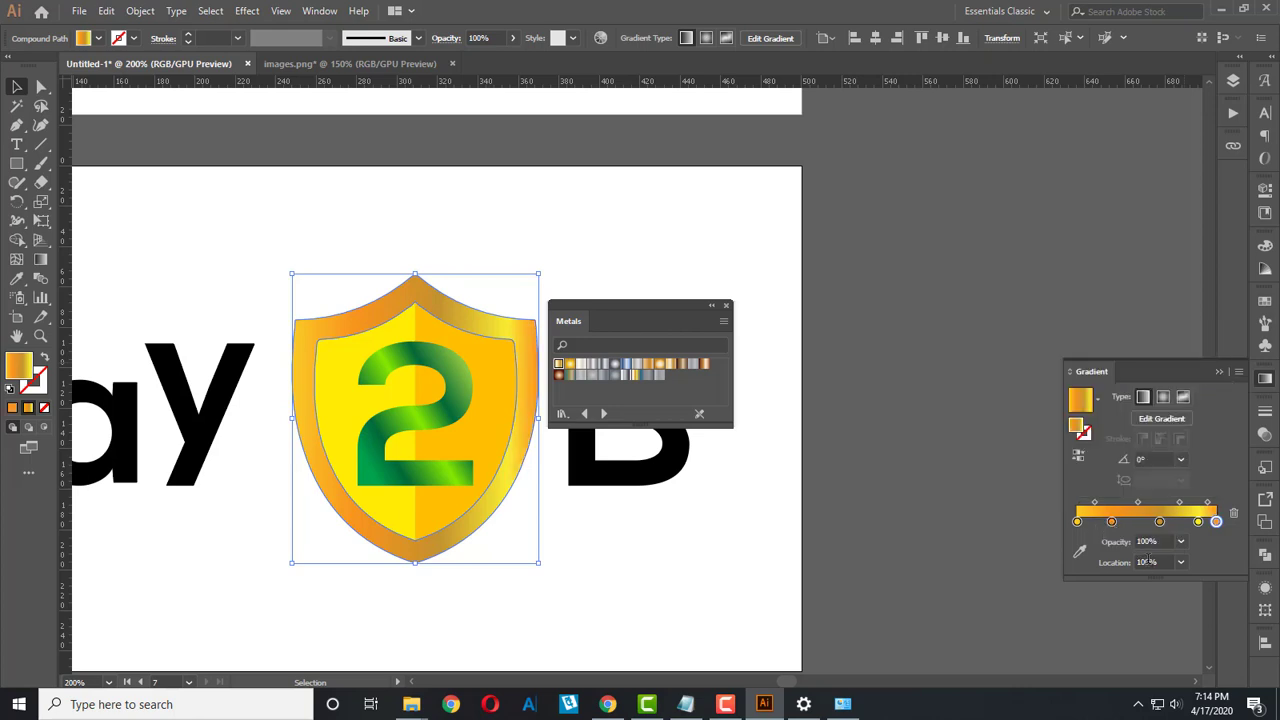
Step: Reposition the shield's gradient stops to 25%, 75% and 50%
left_click(1111, 521)
double_click(1166, 563)
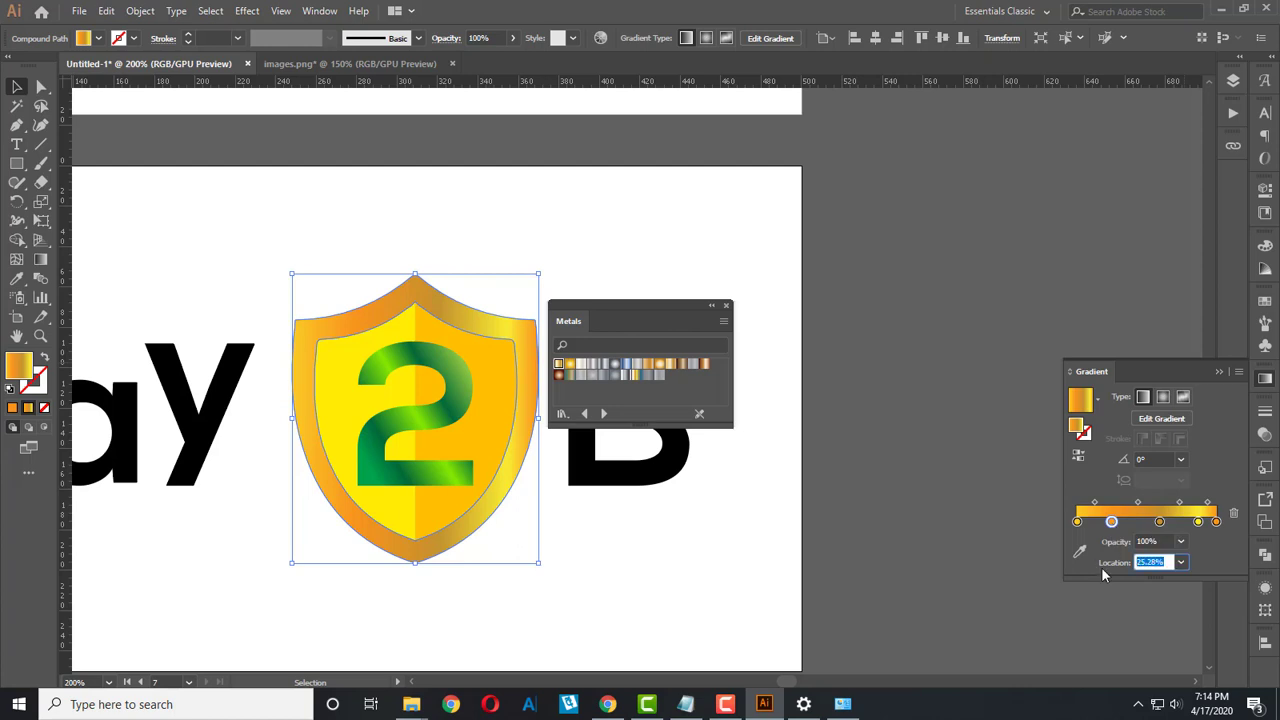
type("25")
left_click(1198, 521)
type("75")
key("Return")
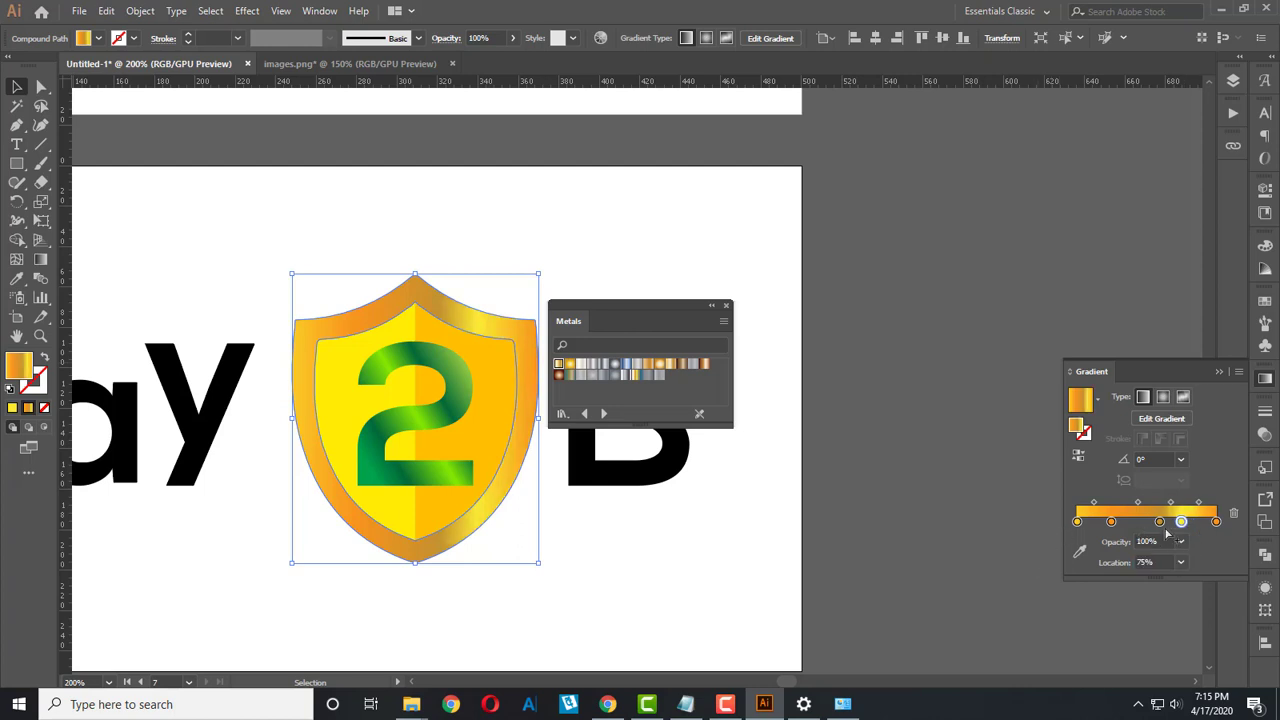
left_click(1160, 522)
left_click(1165, 562)
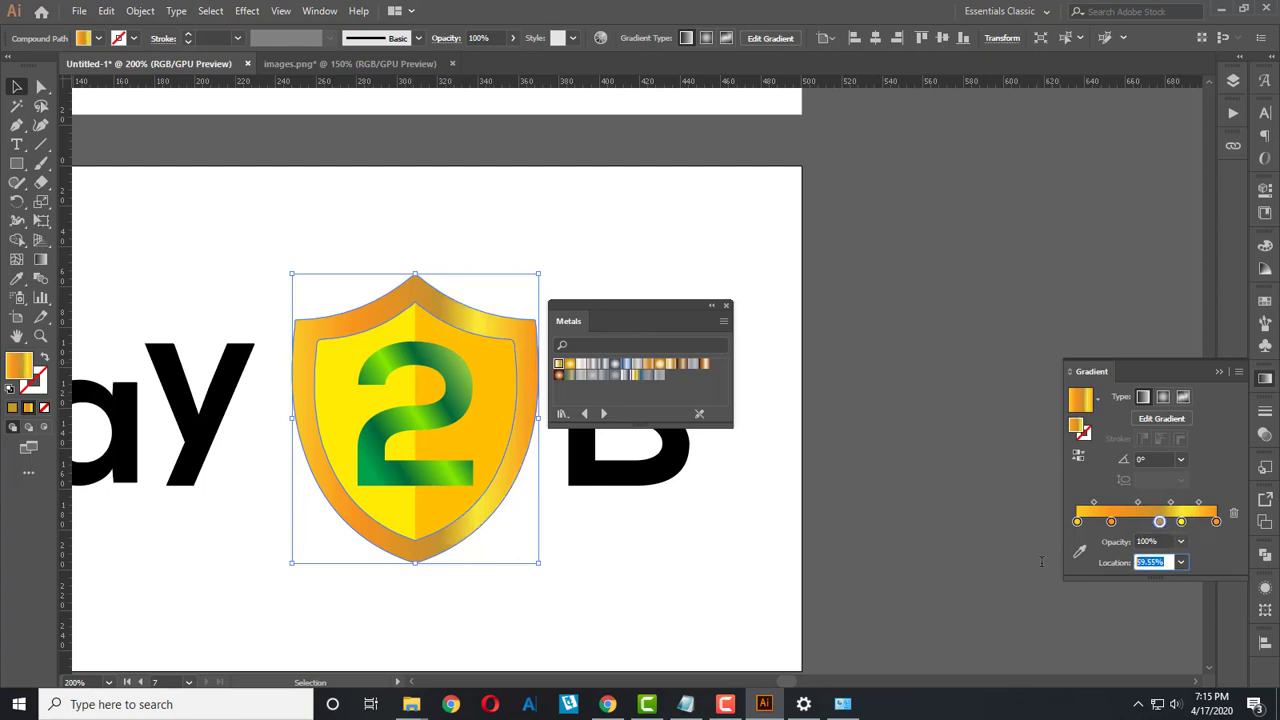
type("50")
key("Return")
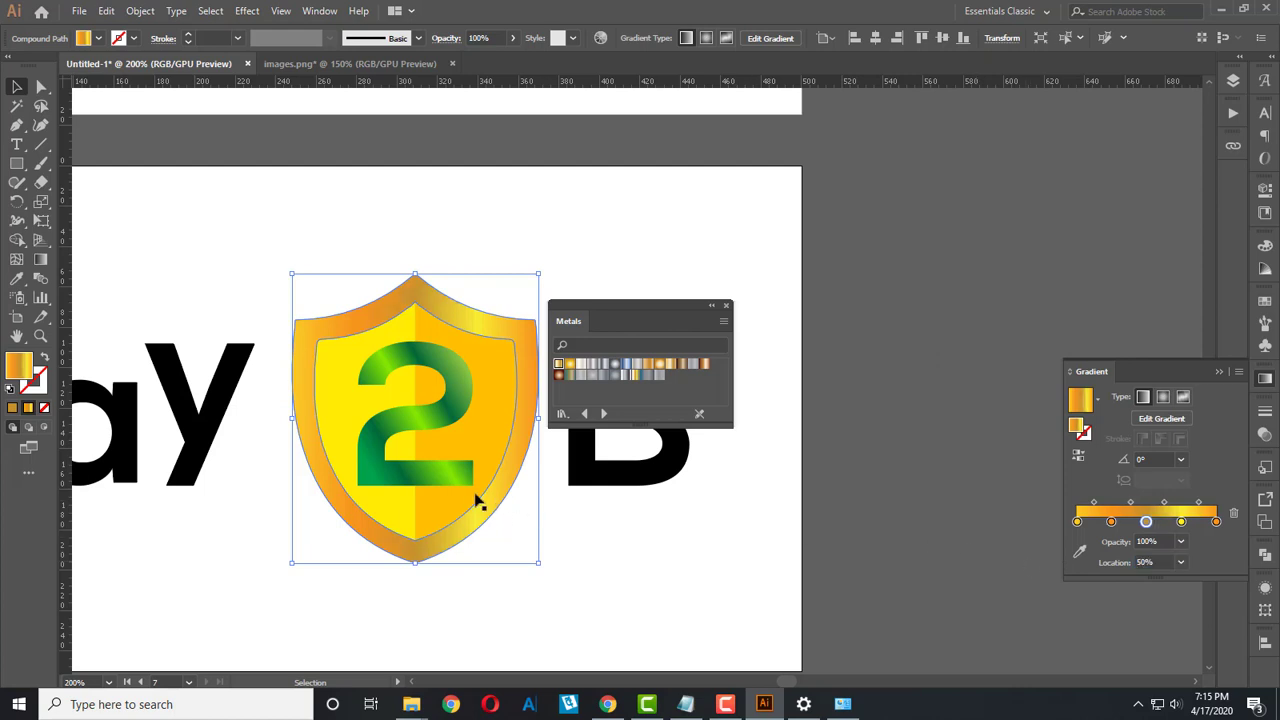
Step: Run the shield's gradient horizontally across it with the Gradient tool
key("g")
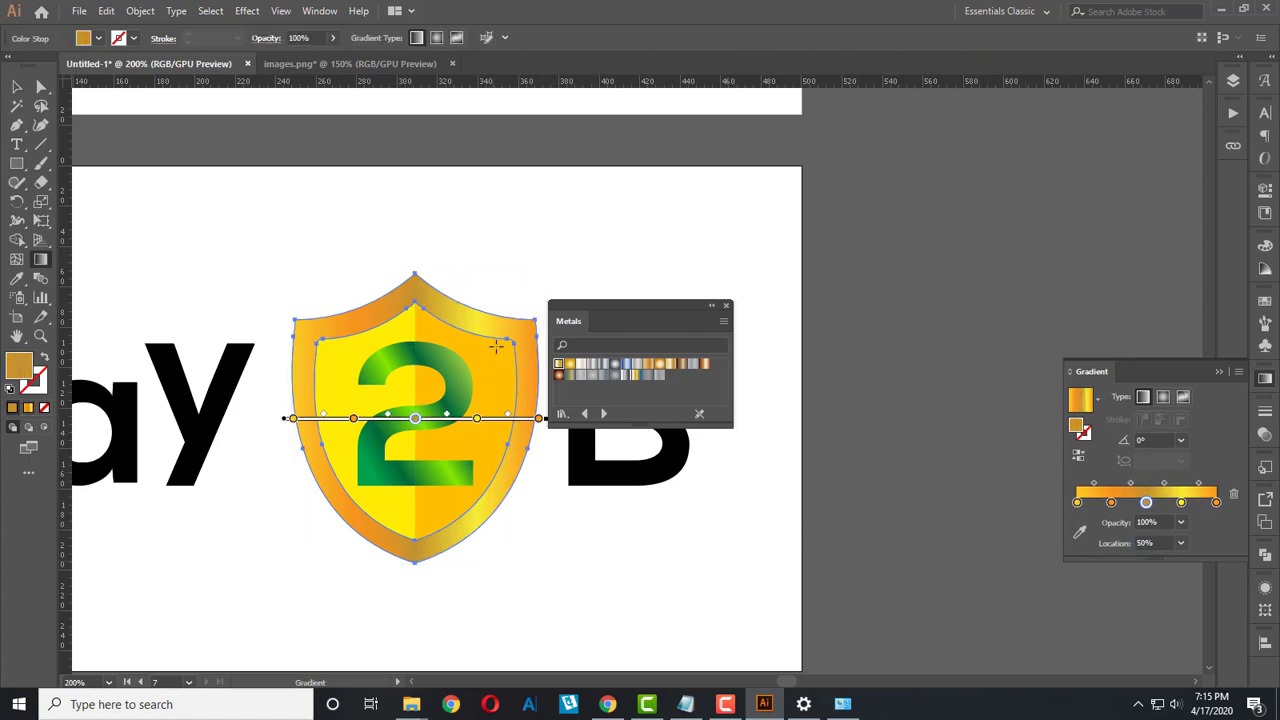
left_click_drag(497, 323, 338, 480)
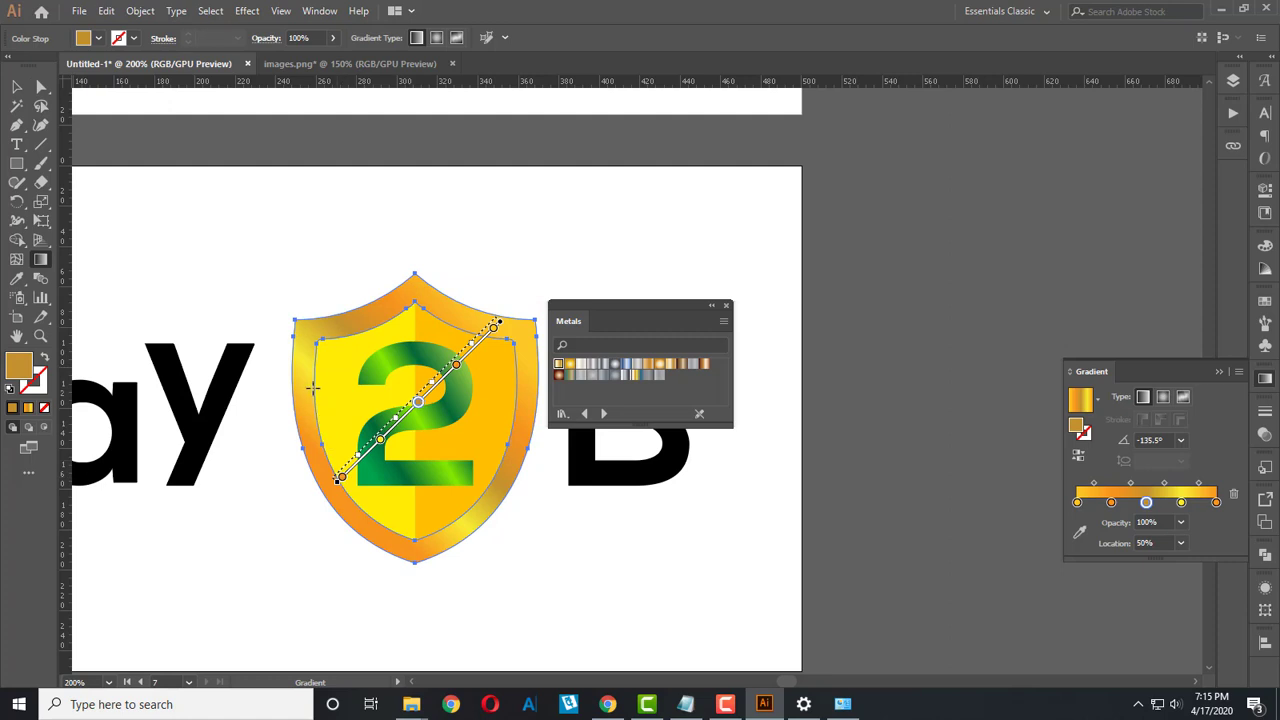
mouse_move(312, 388)
left_mouse_down()
mouse_move(493, 404)
mouse_move(527, 387)
left_mouse_up()
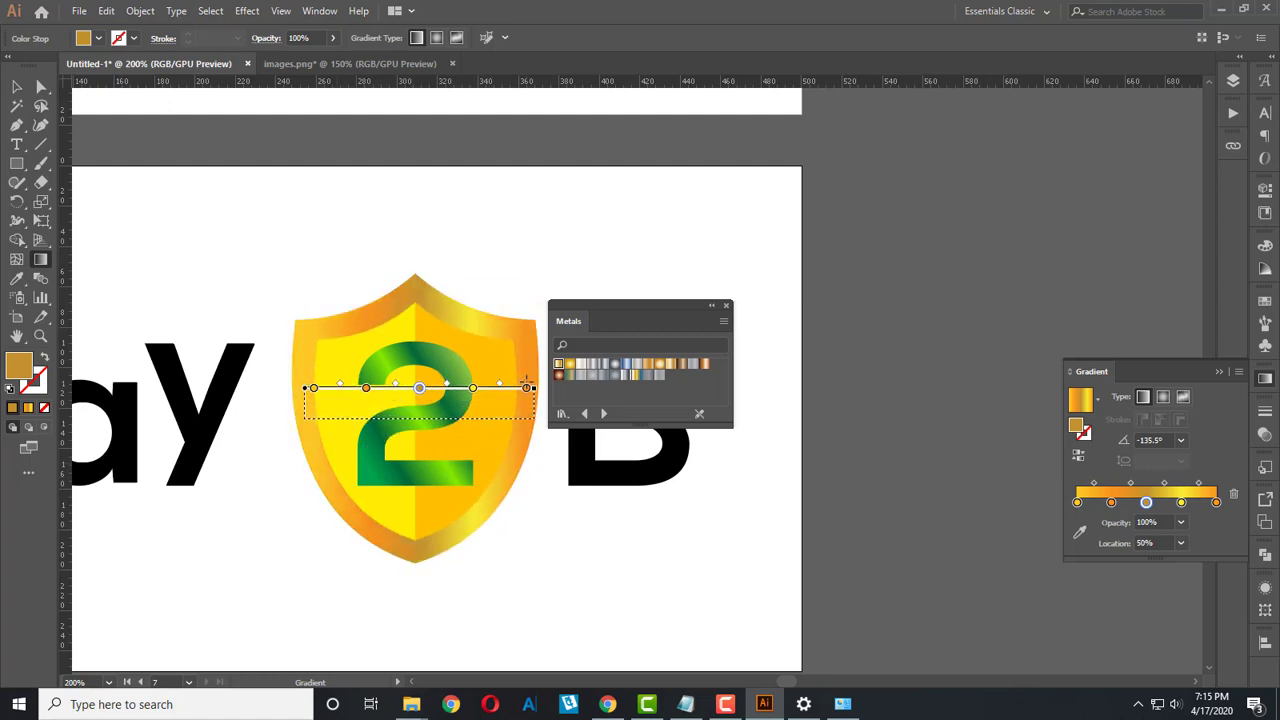
left_click(16, 87)
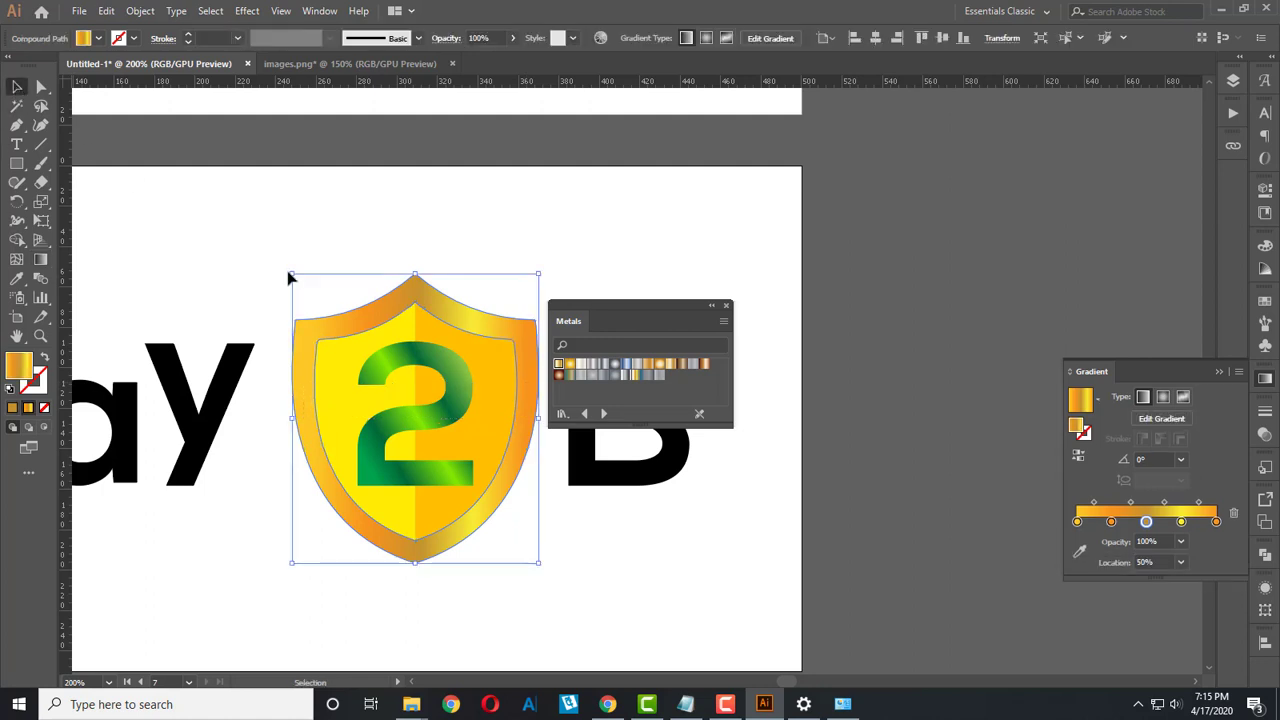
Step: Set an outer shield gradient stop to the orange-red swatch
double_click(1146, 521)
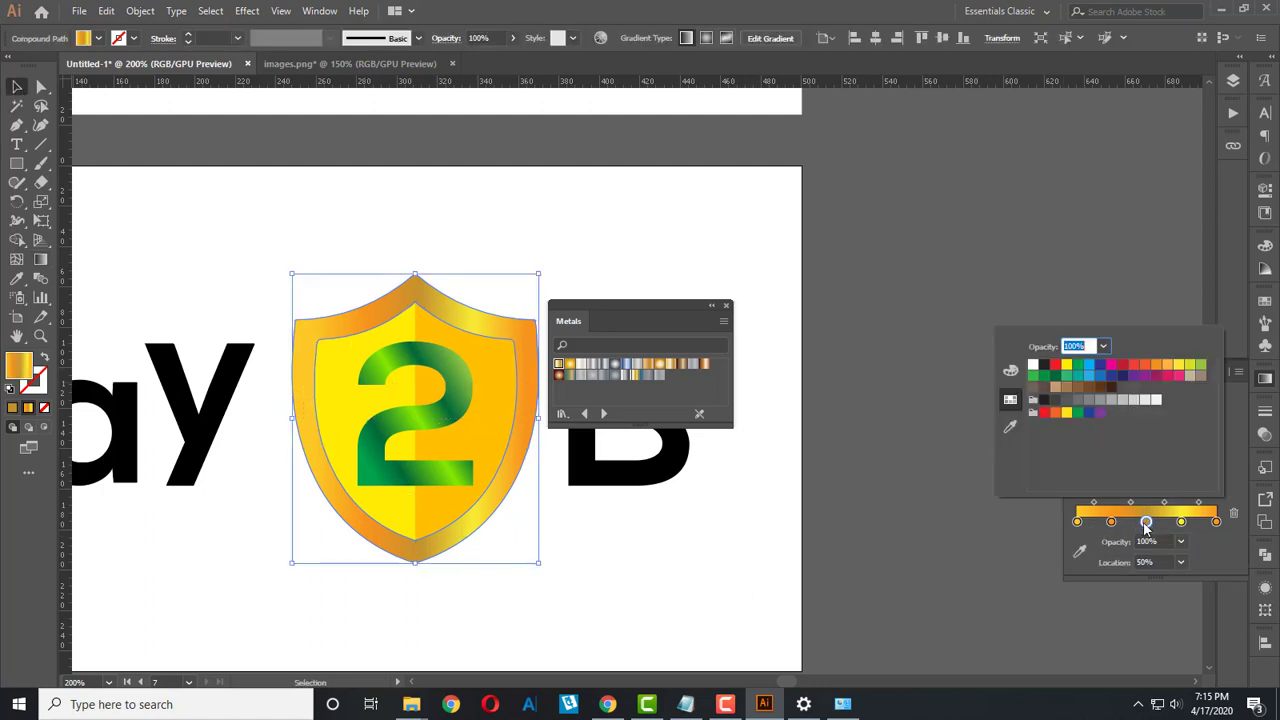
left_click(1056, 412)
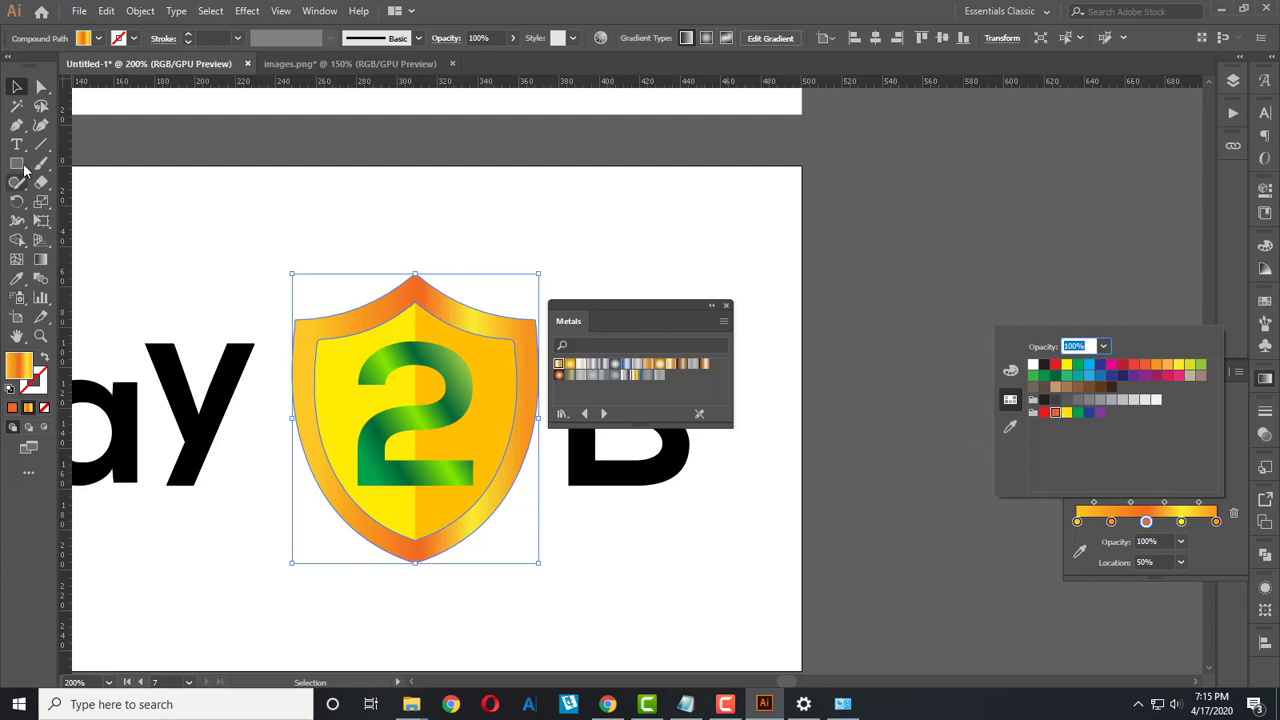
left_click(136, 214)
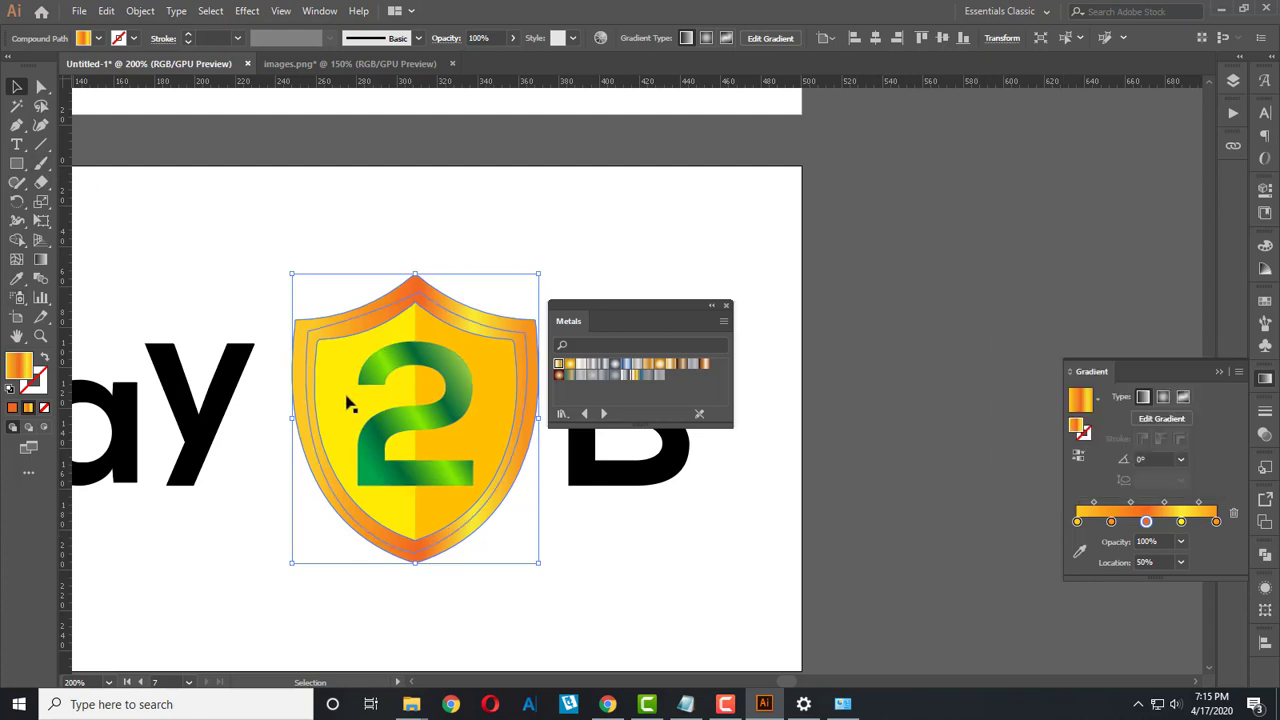
left_click(349, 400)
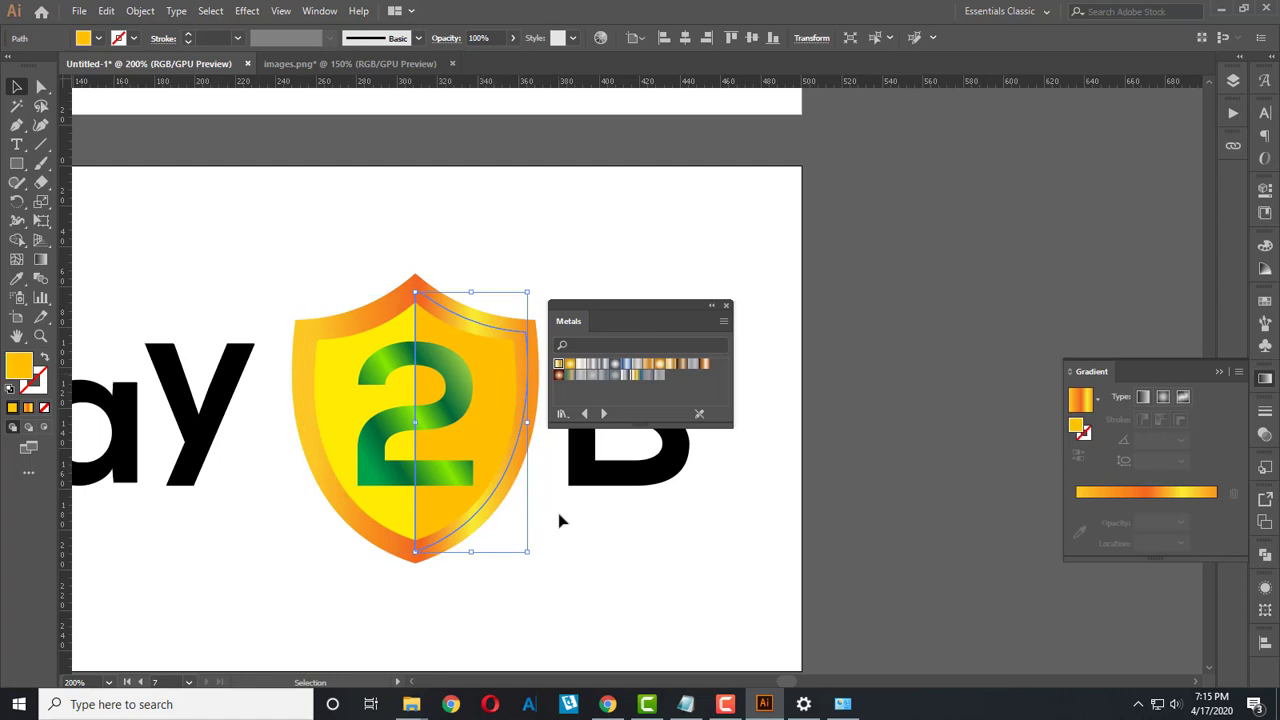
Step: Fill the inner shield with the Gold Radial preset gradient and preview it
left_click(575, 569)
left_click(500, 404)
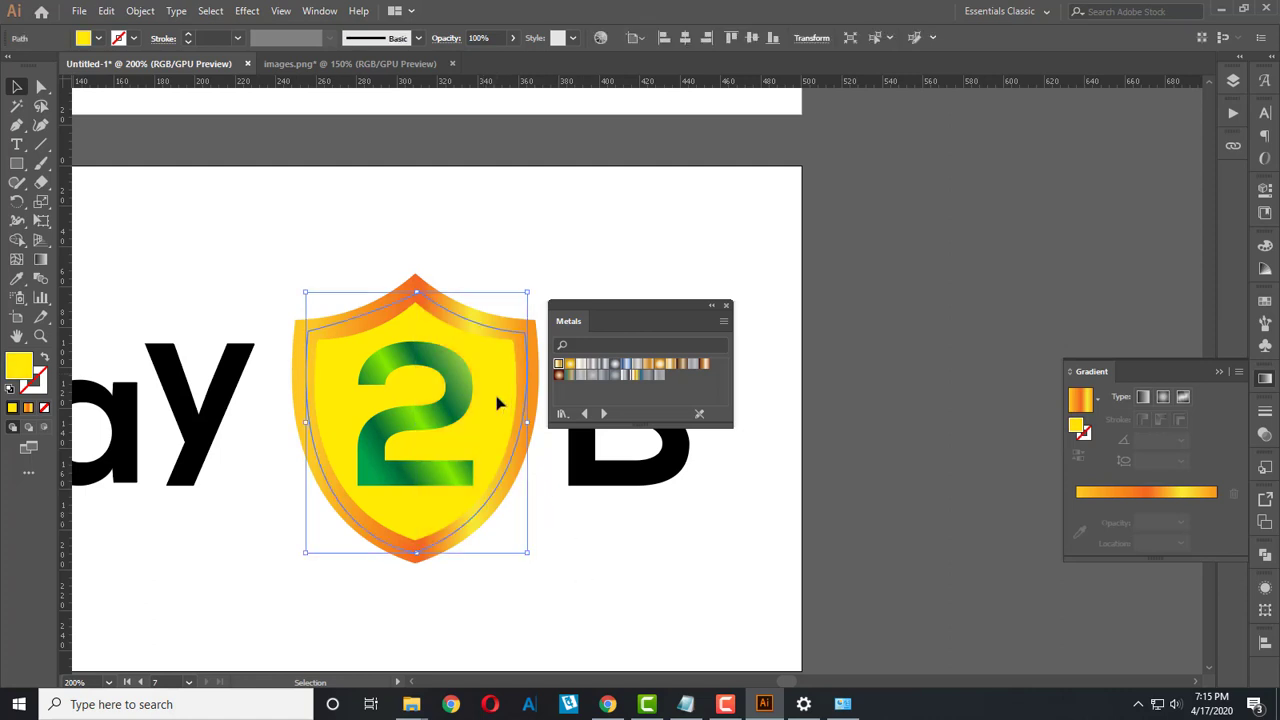
left_click(1141, 399)
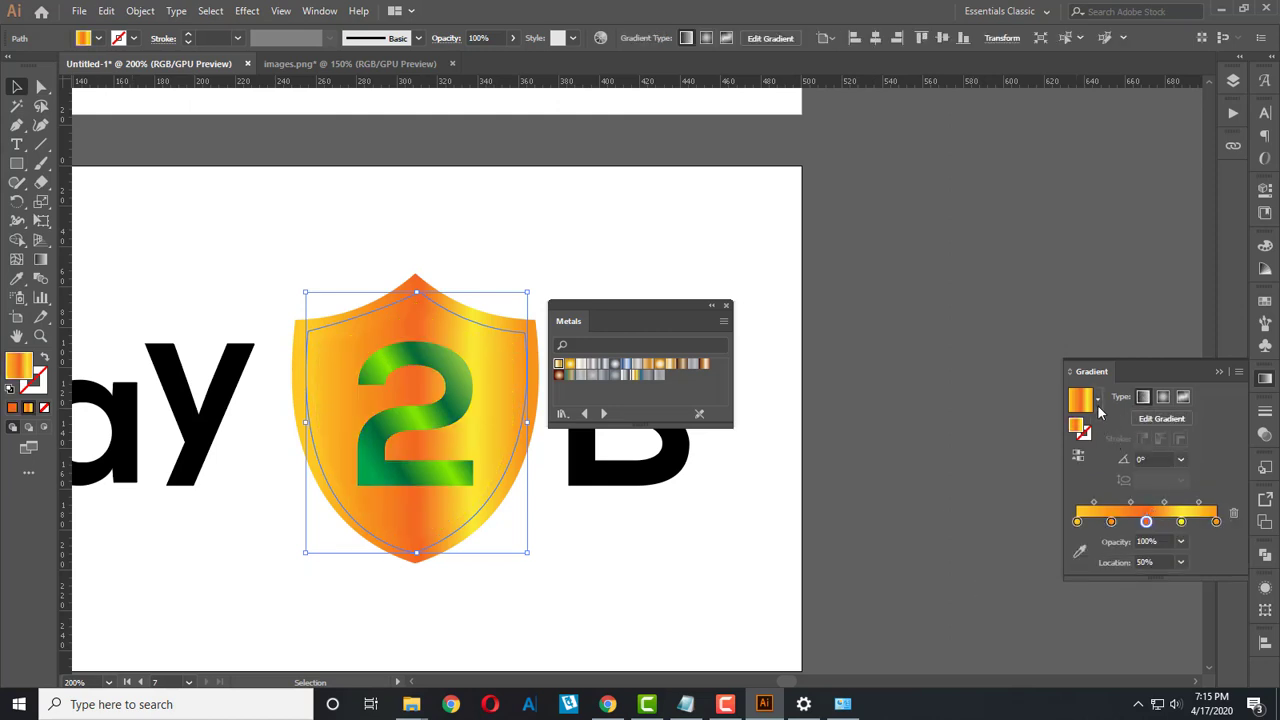
left_click(1097, 402)
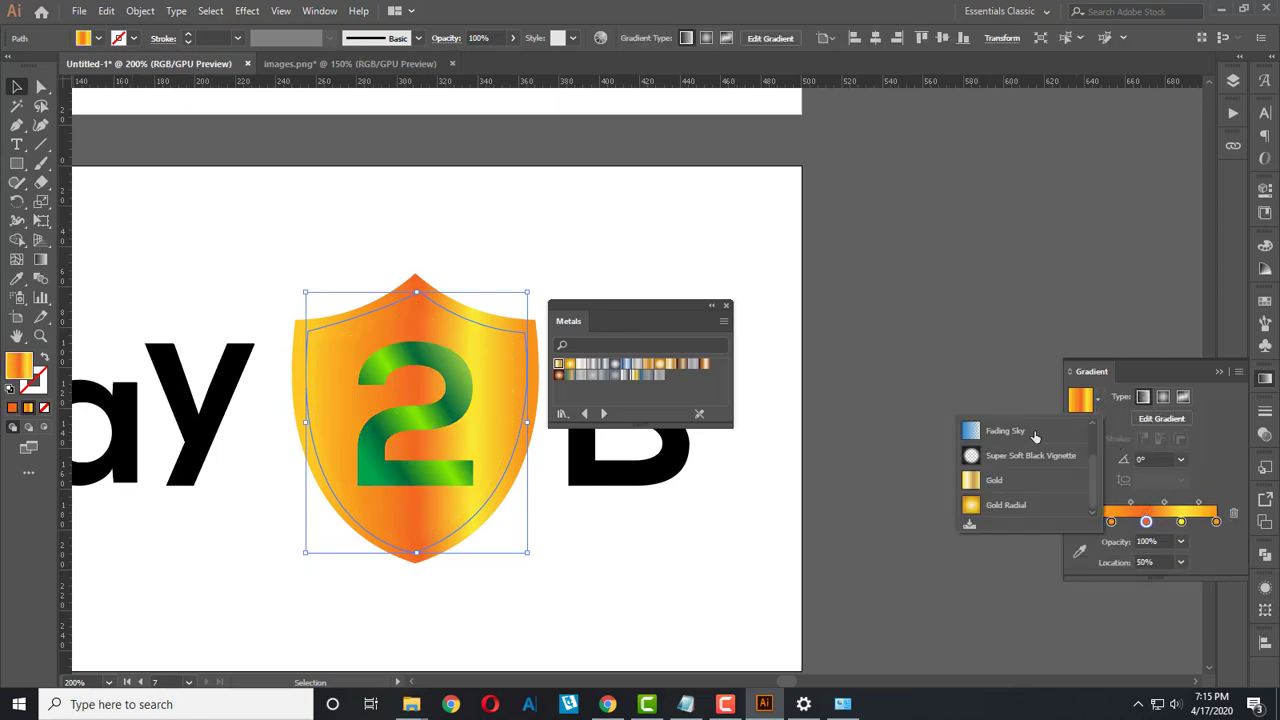
left_click(1012, 506)
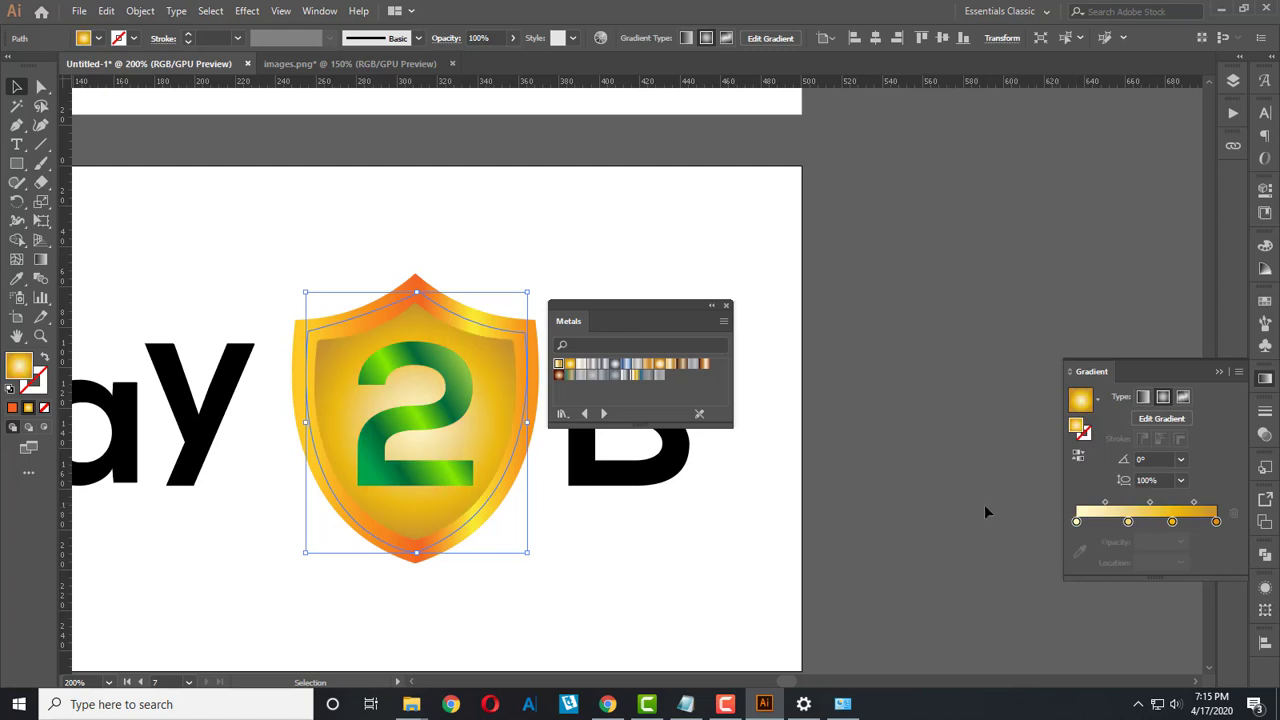
left_click(622, 542)
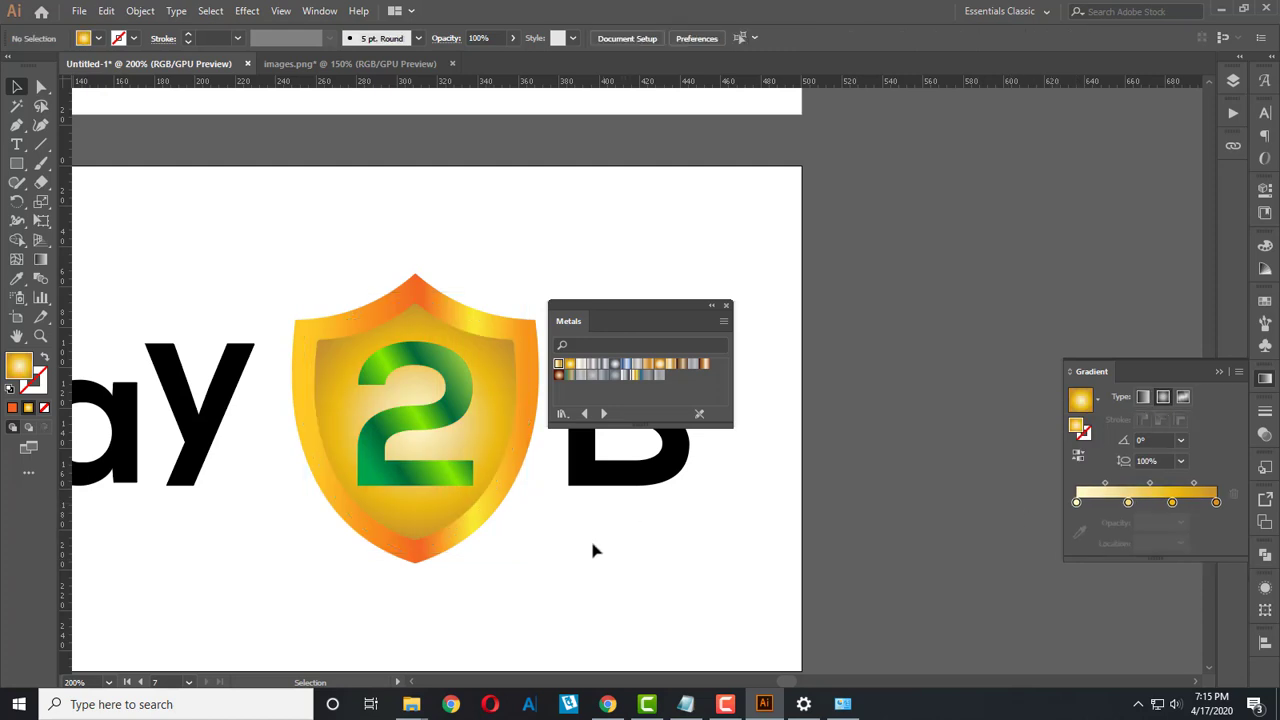
left_click(494, 384)
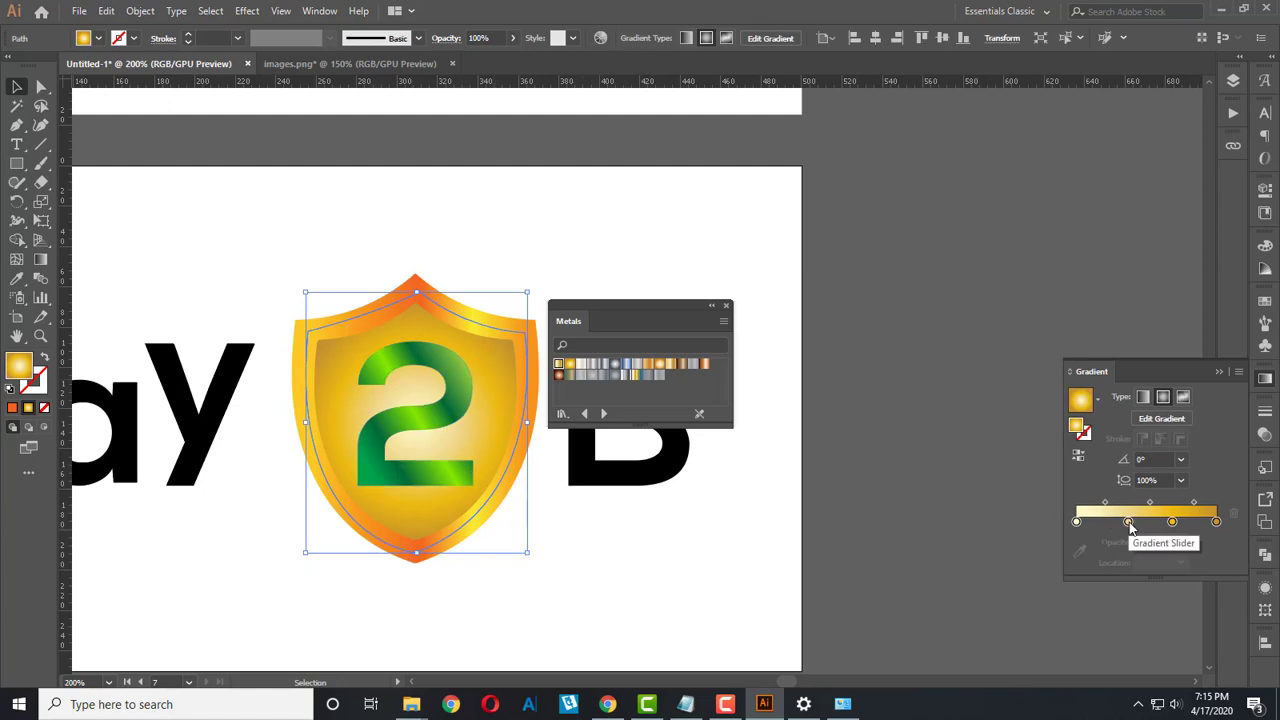
left_click(663, 531)
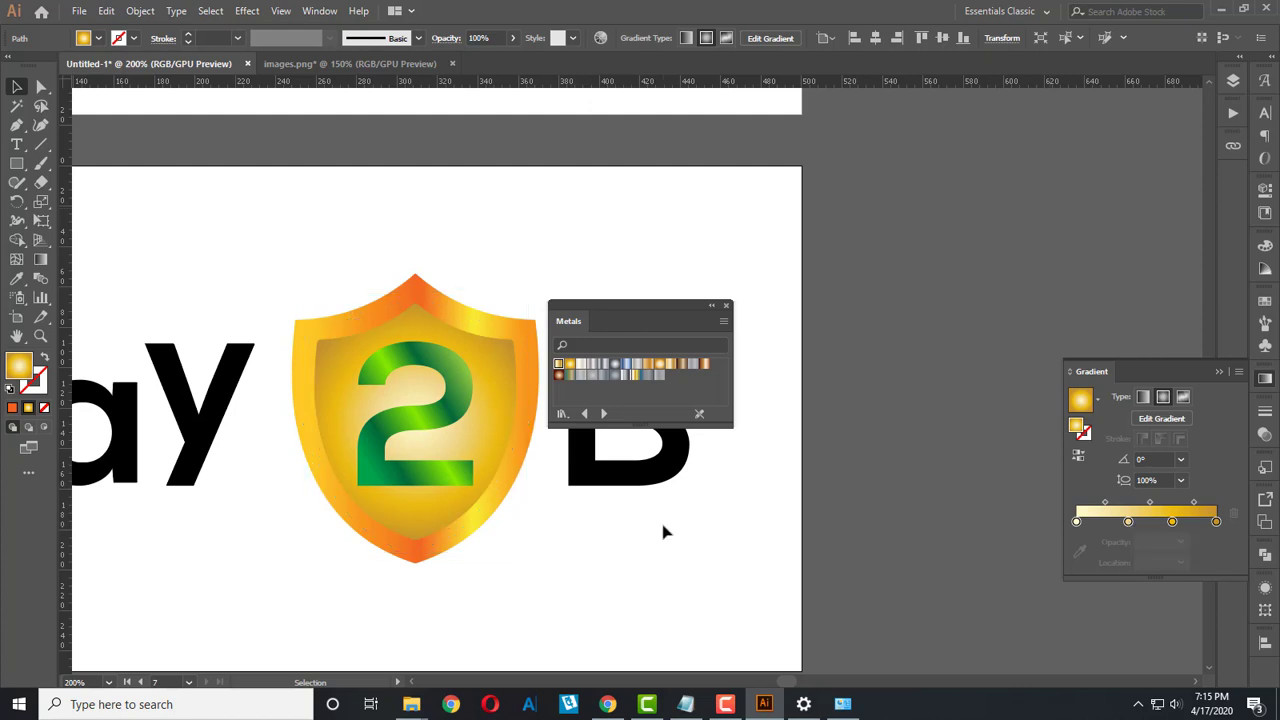
scroll(623, 597, "down", 2, "alt")
scroll(623, 597, "down", 1, "alt")
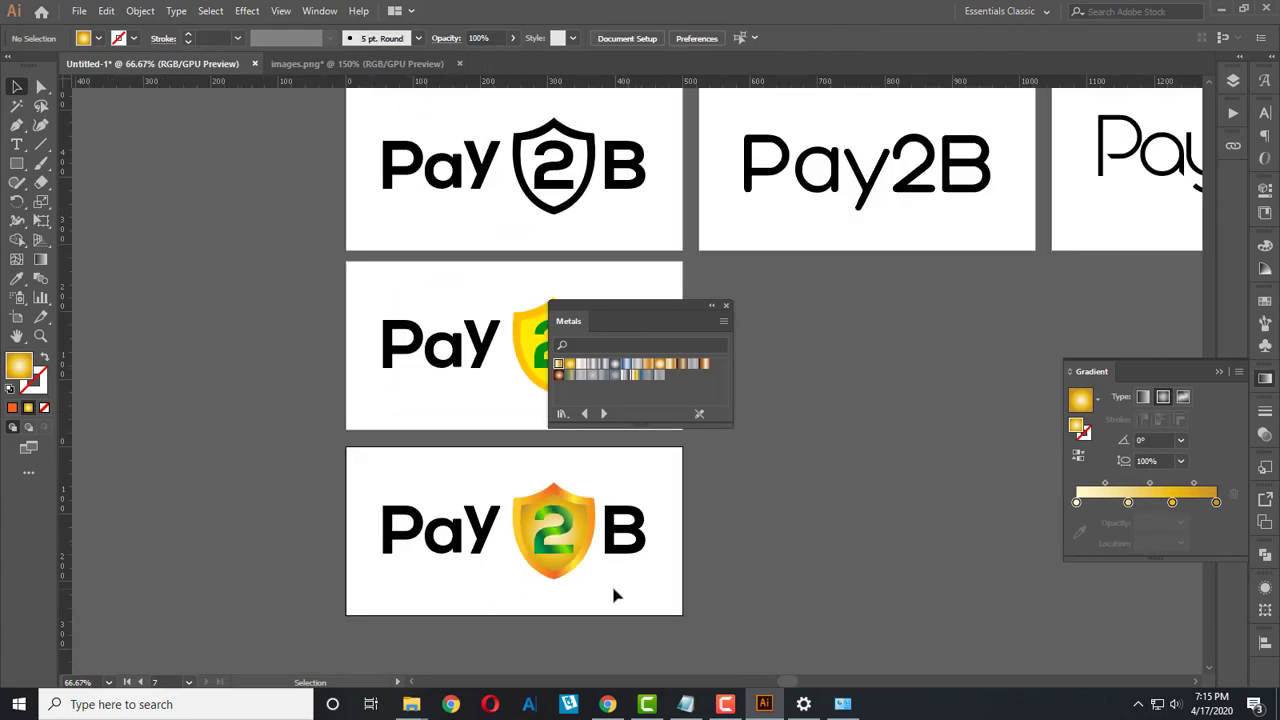
Step: Make the inner shield gradient's left stop yellow
scroll(600, 588, "down", 2)
scroll(586, 582, "up", 1)
scroll(570, 500, "up", 2, "alt")
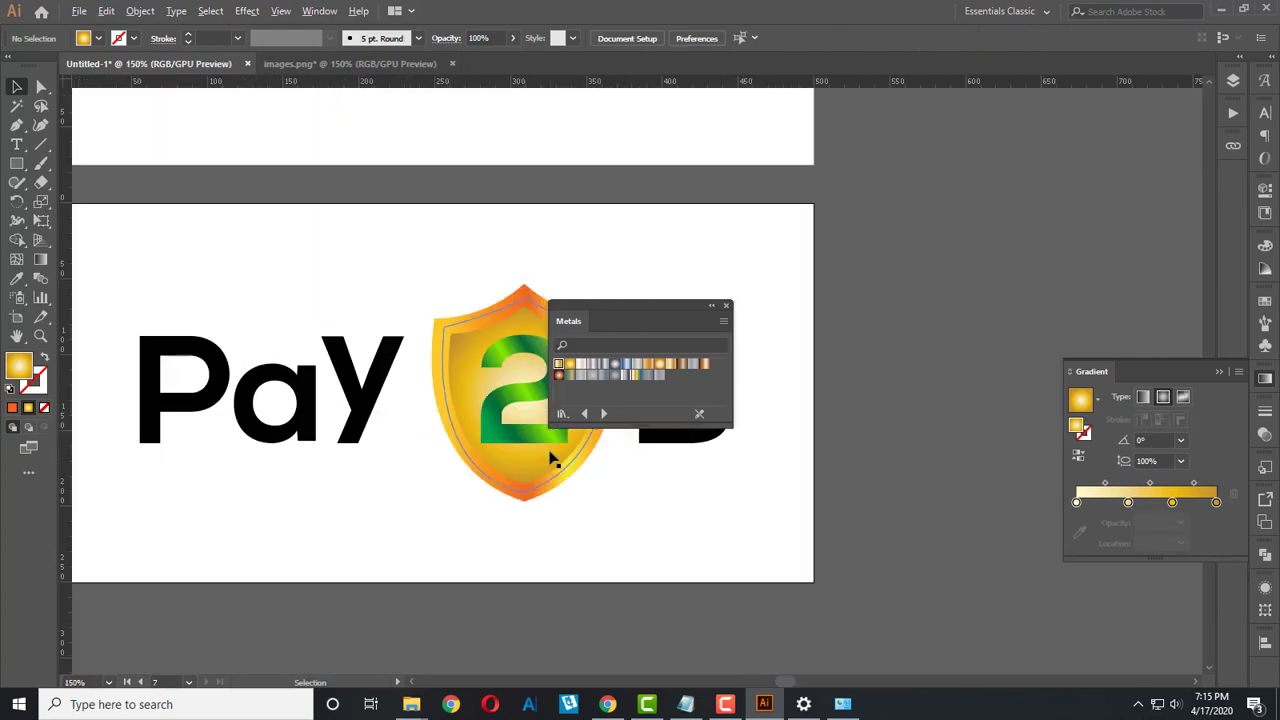
scroll(565, 495, "up", 1)
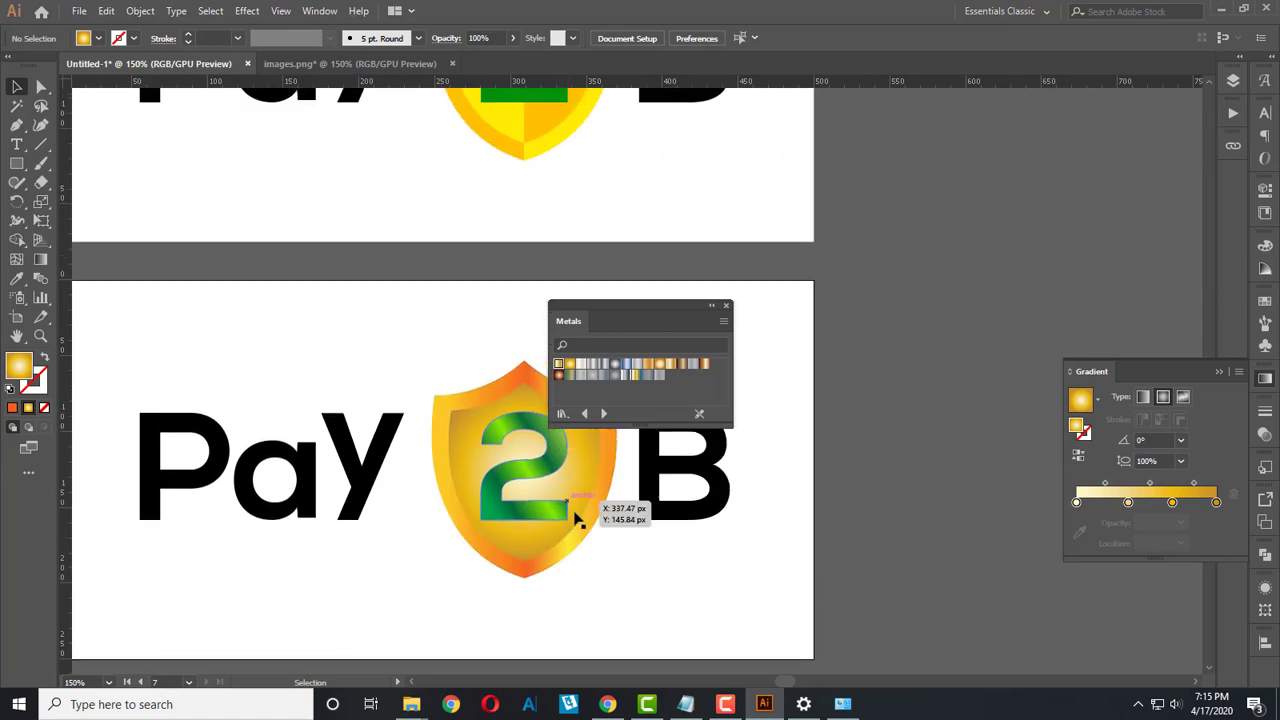
left_click(1077, 503)
double_click(1077, 503)
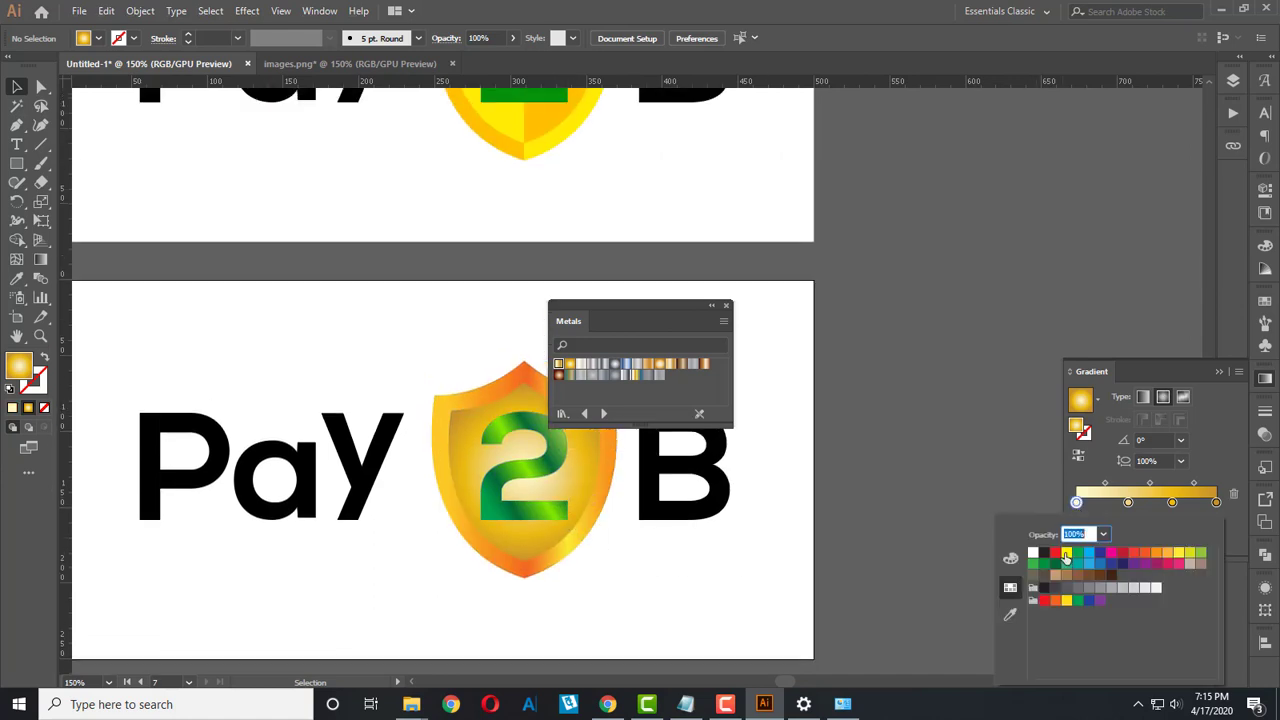
left_click(1066, 553)
left_click(1129, 503)
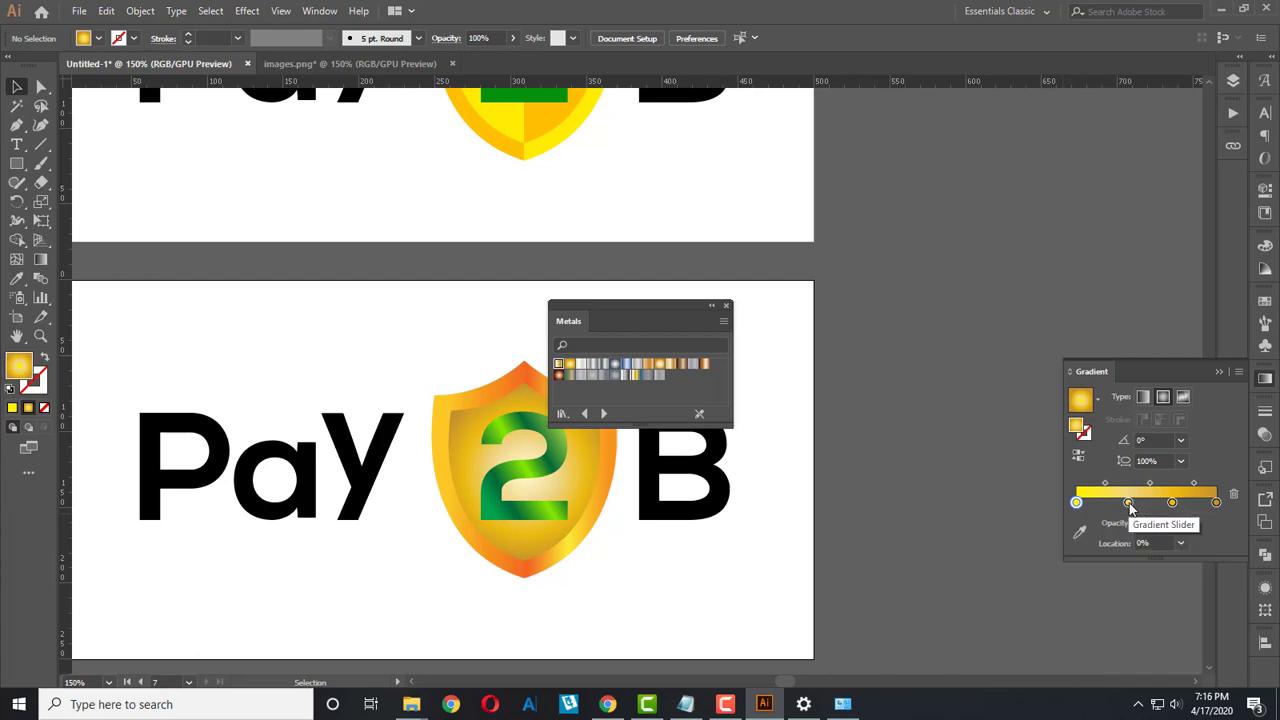
double_click(1128, 504)
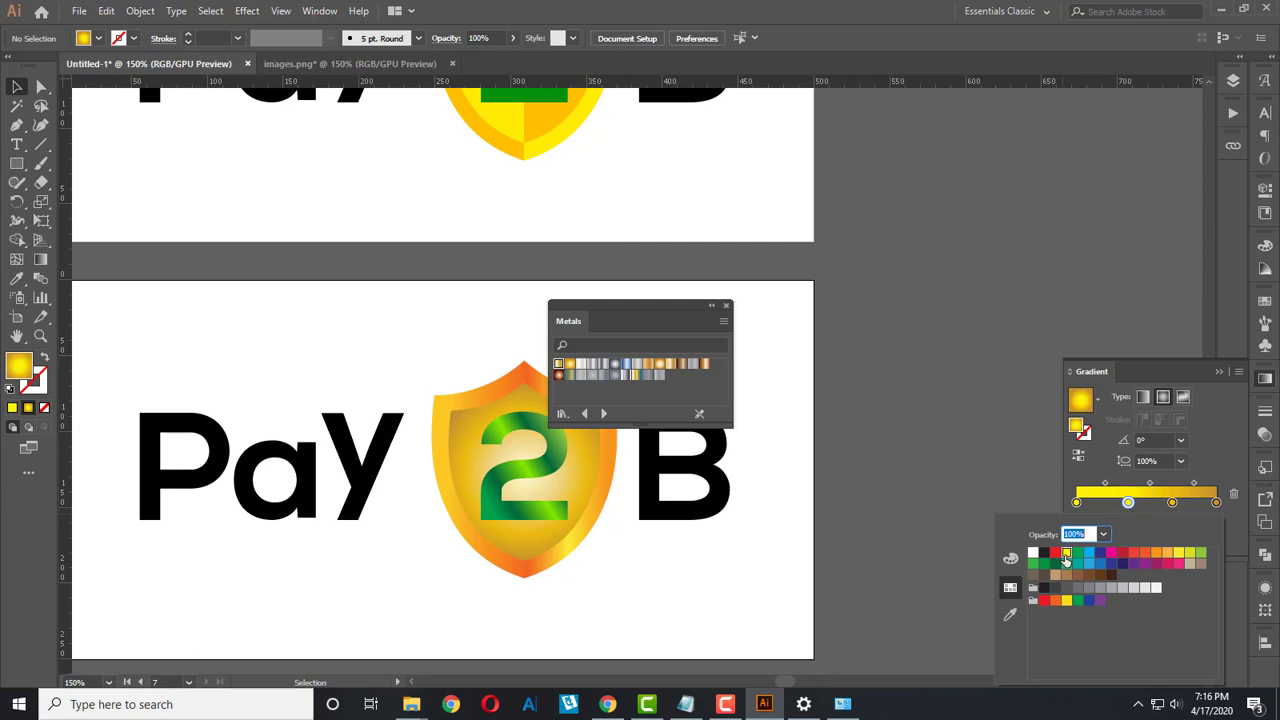
Step: Turn the inner shield's centre stop bright yellow and move the collapsed Metals panel right
left_click(579, 492)
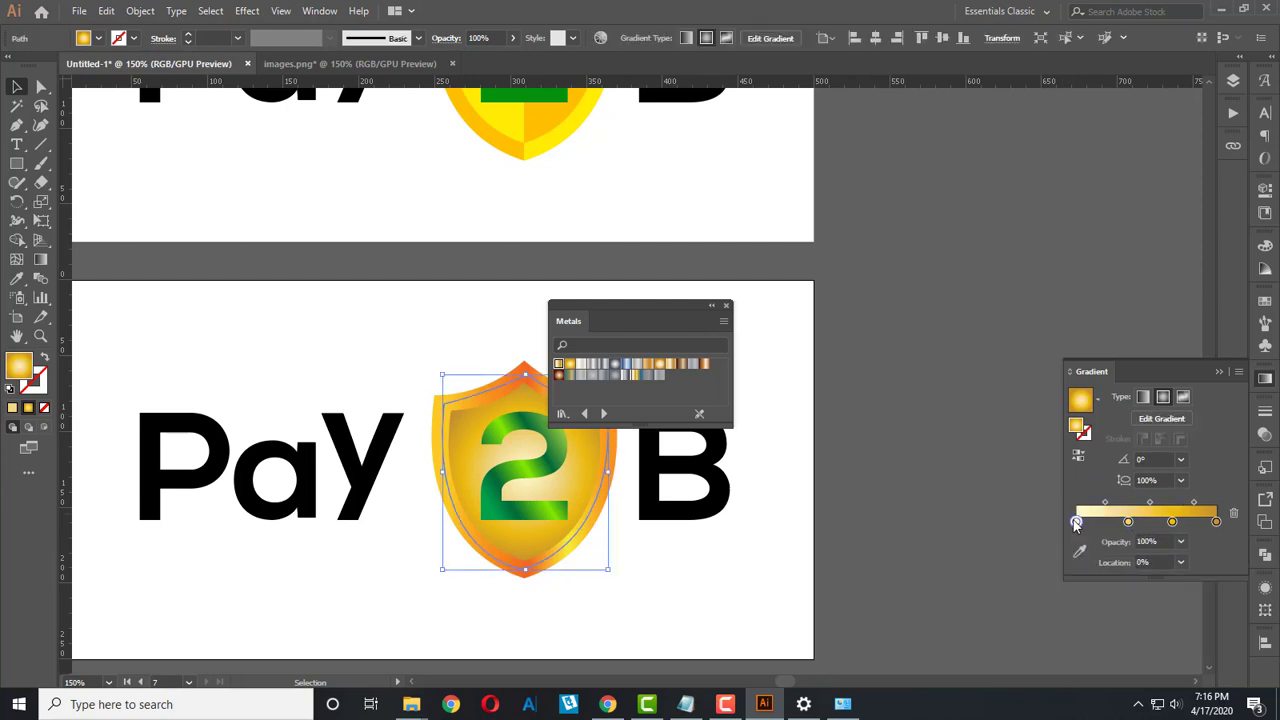
double_click(1076, 521)
left_click(1066, 364)
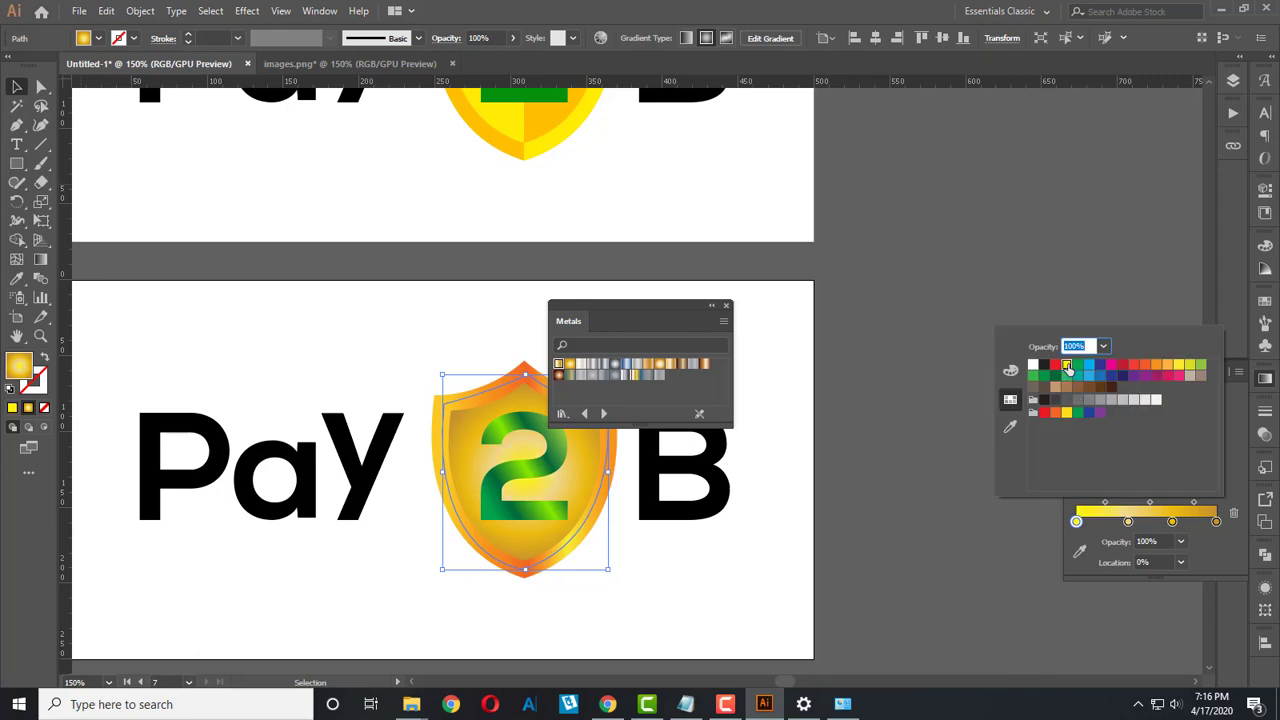
left_click(1127, 522)
double_click(1128, 522)
left_click(711, 306)
left_click_drag(593, 322, 1171, 287)
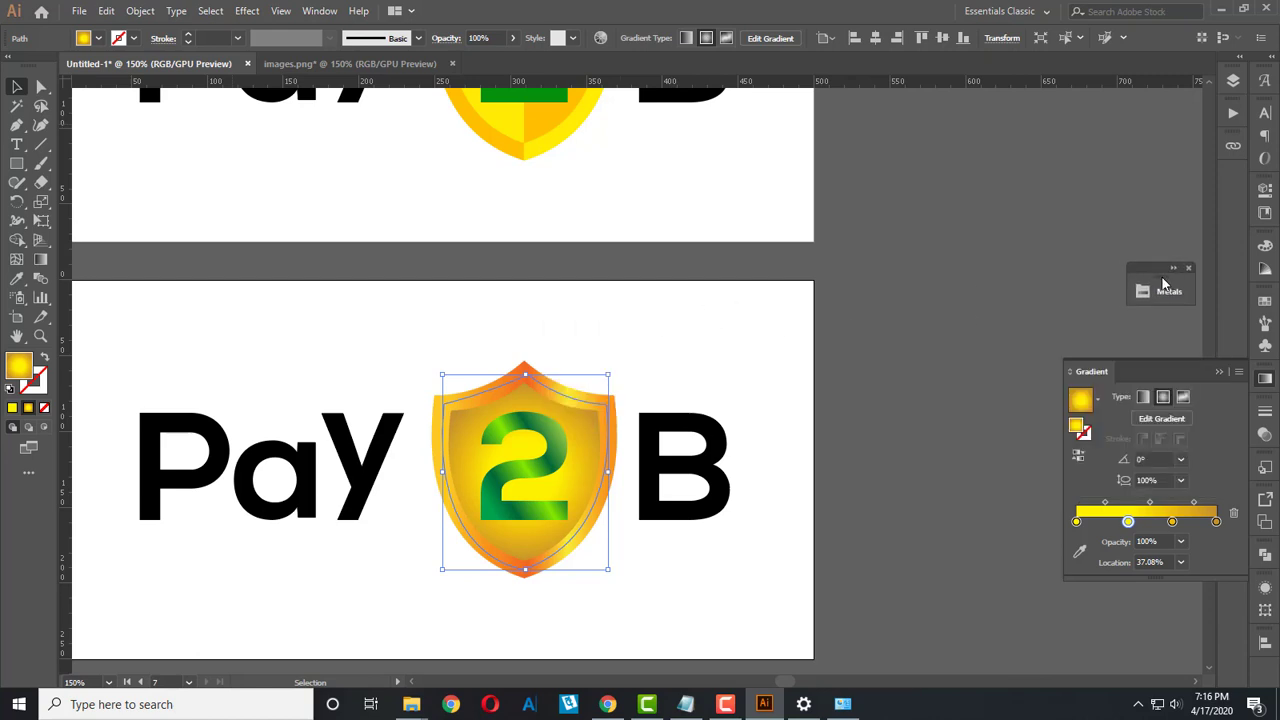
Step: Outline the green gradient 2 with a thin 1 pt white stroke
left_click(830, 402)
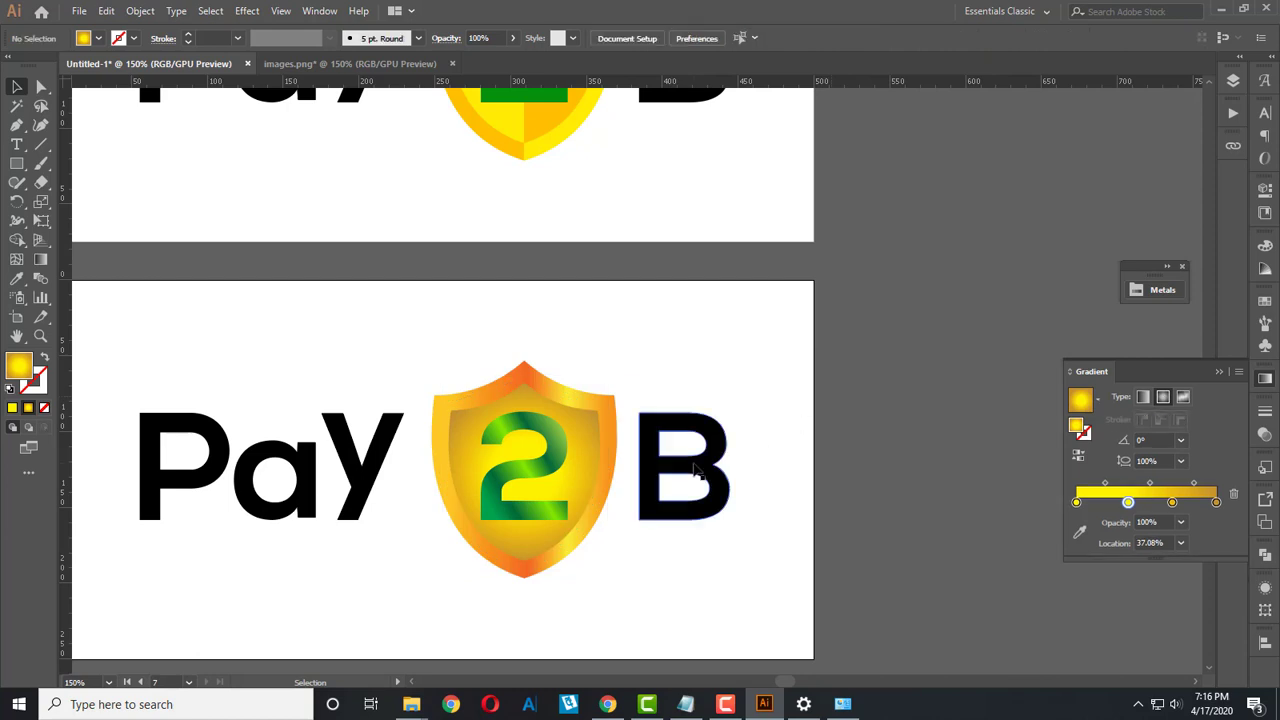
scroll(780, 420, "down", 1)
left_click(541, 435)
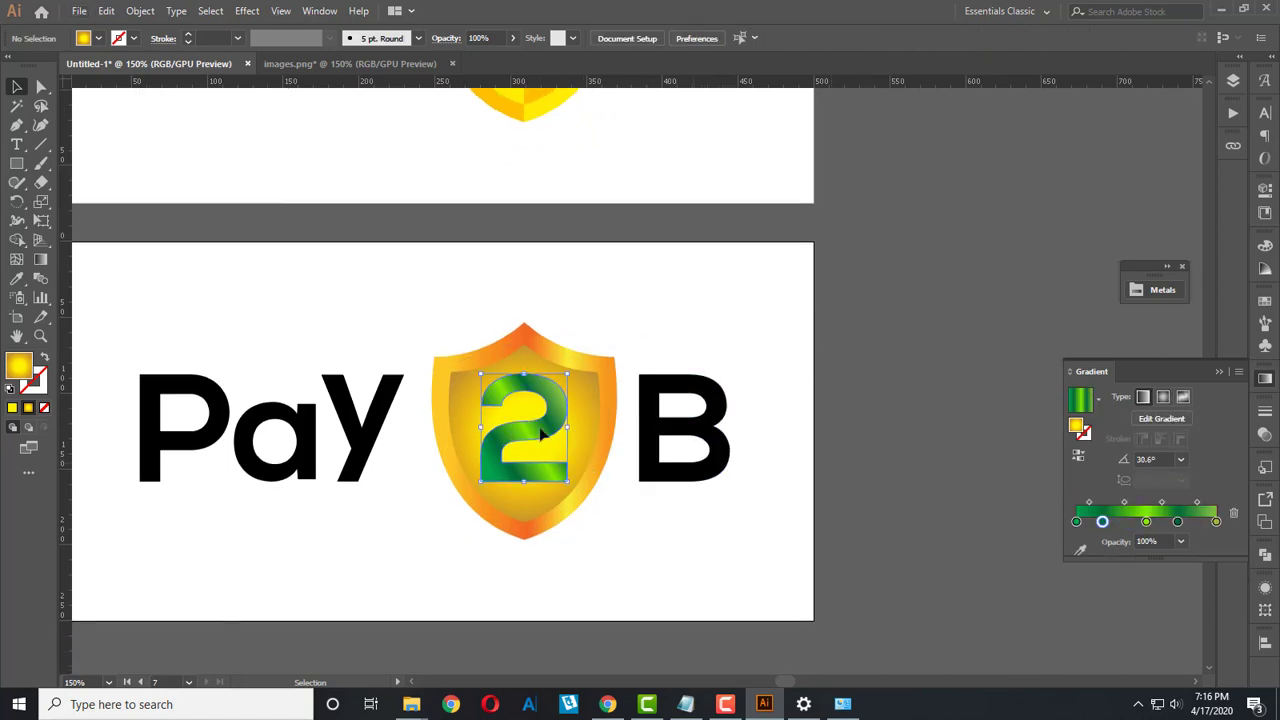
scroll(541, 435, "up", 1)
scroll(541, 435, "up", 2)
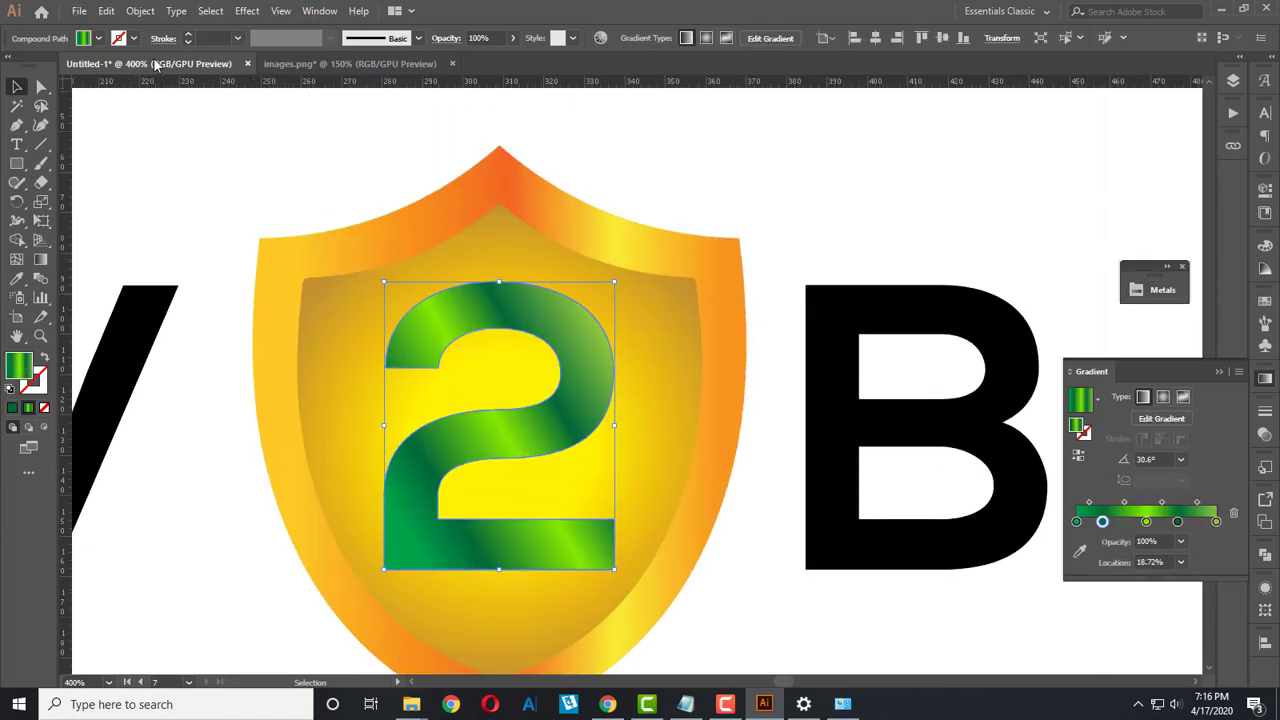
left_click(134, 38)
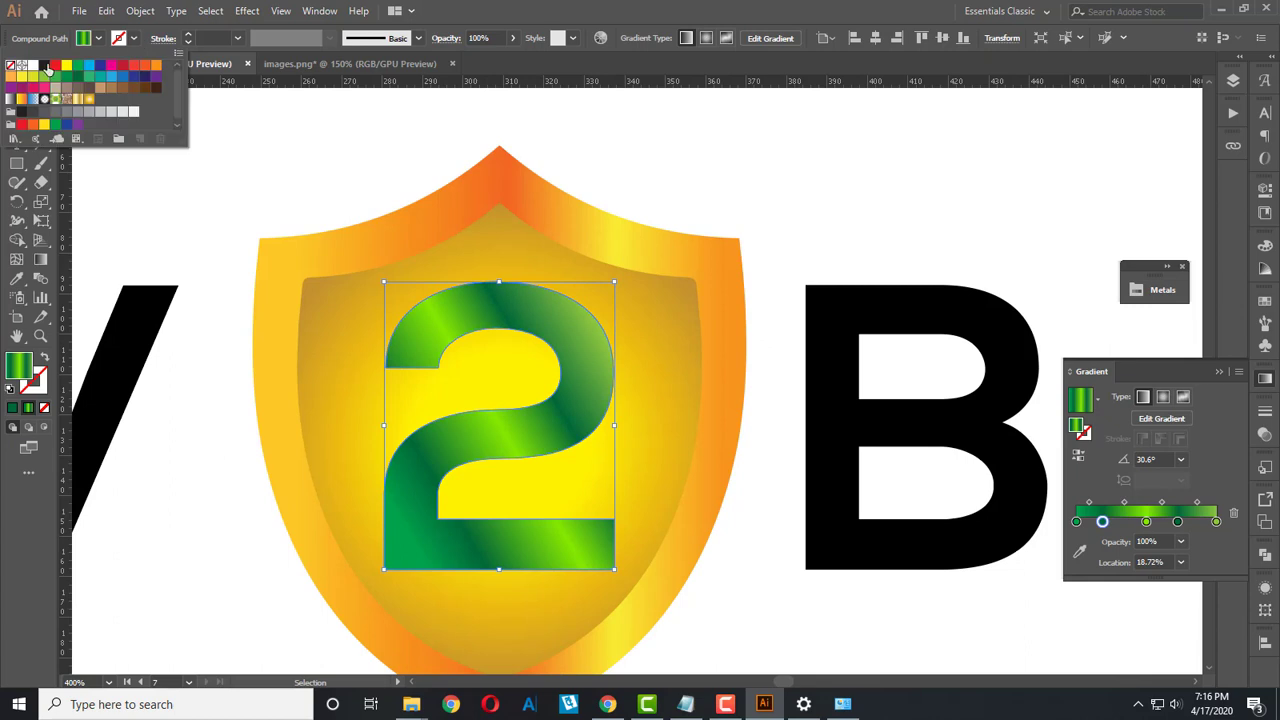
left_click(34, 66)
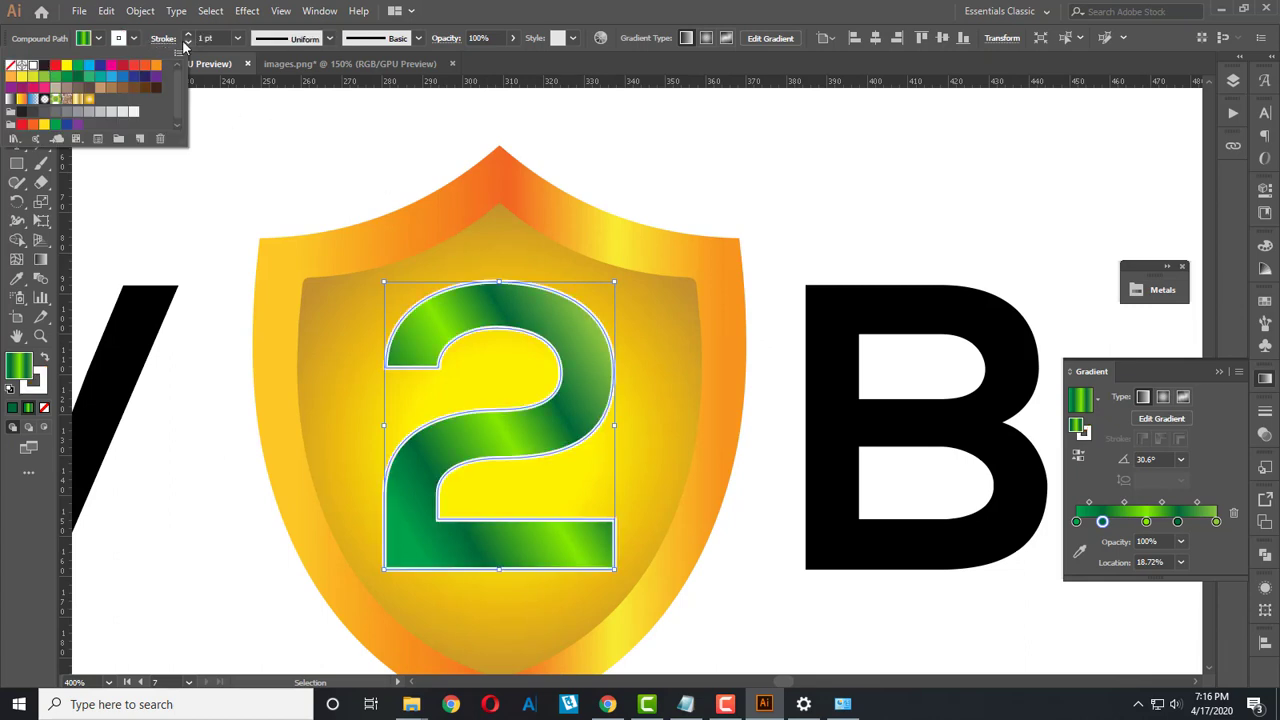
left_click(165, 40)
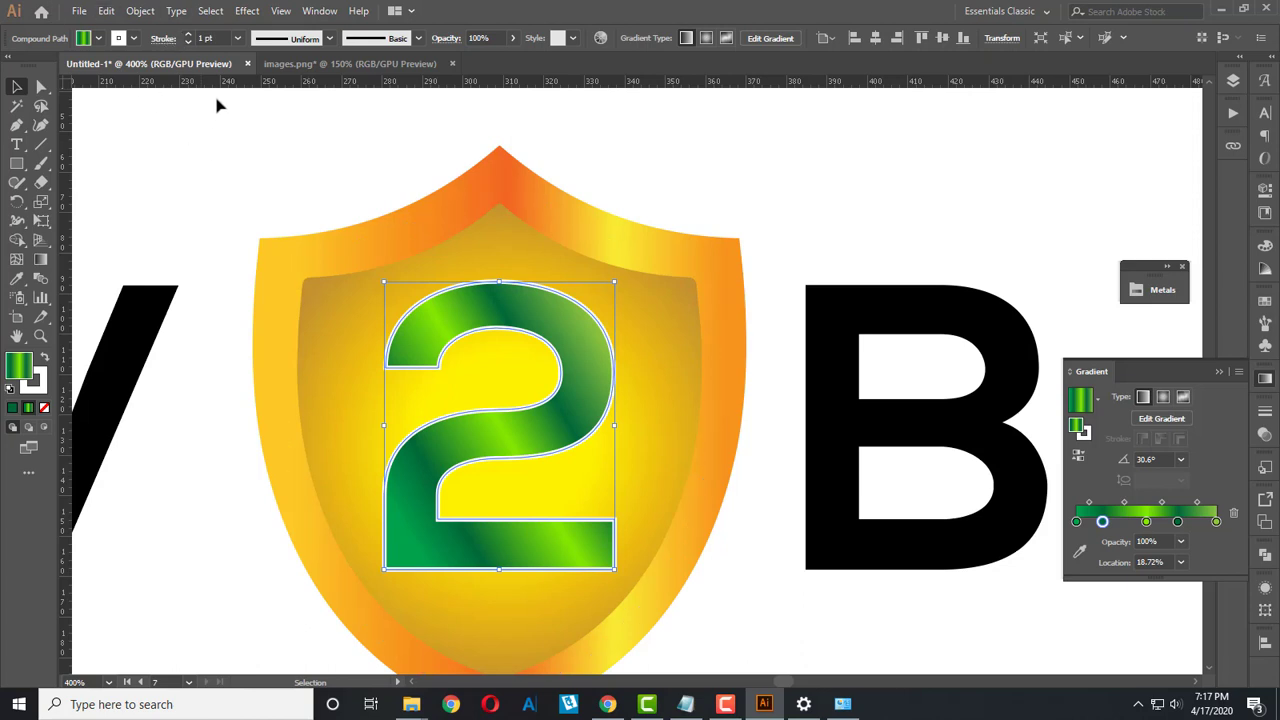
Step: Give the green 2 a 3 pt outline aligned outside its edges, then deselect to check it
left_click(165, 39)
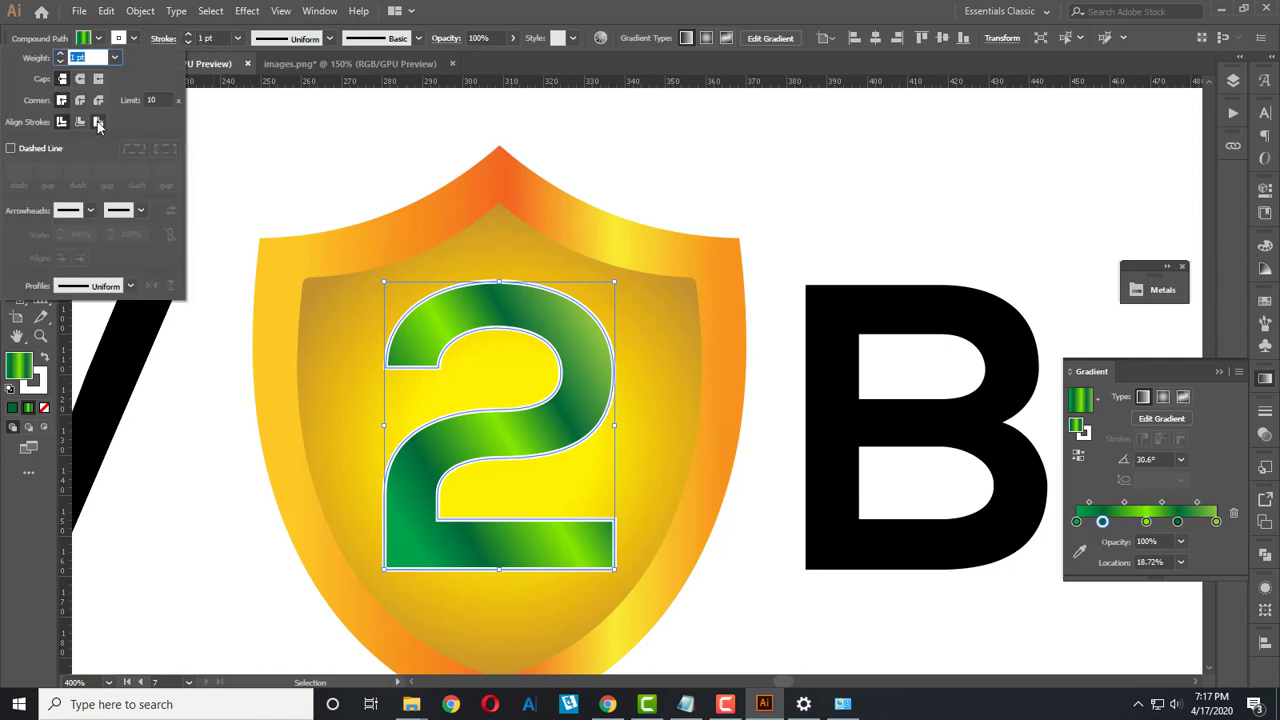
left_click(98, 122)
left_click(189, 36)
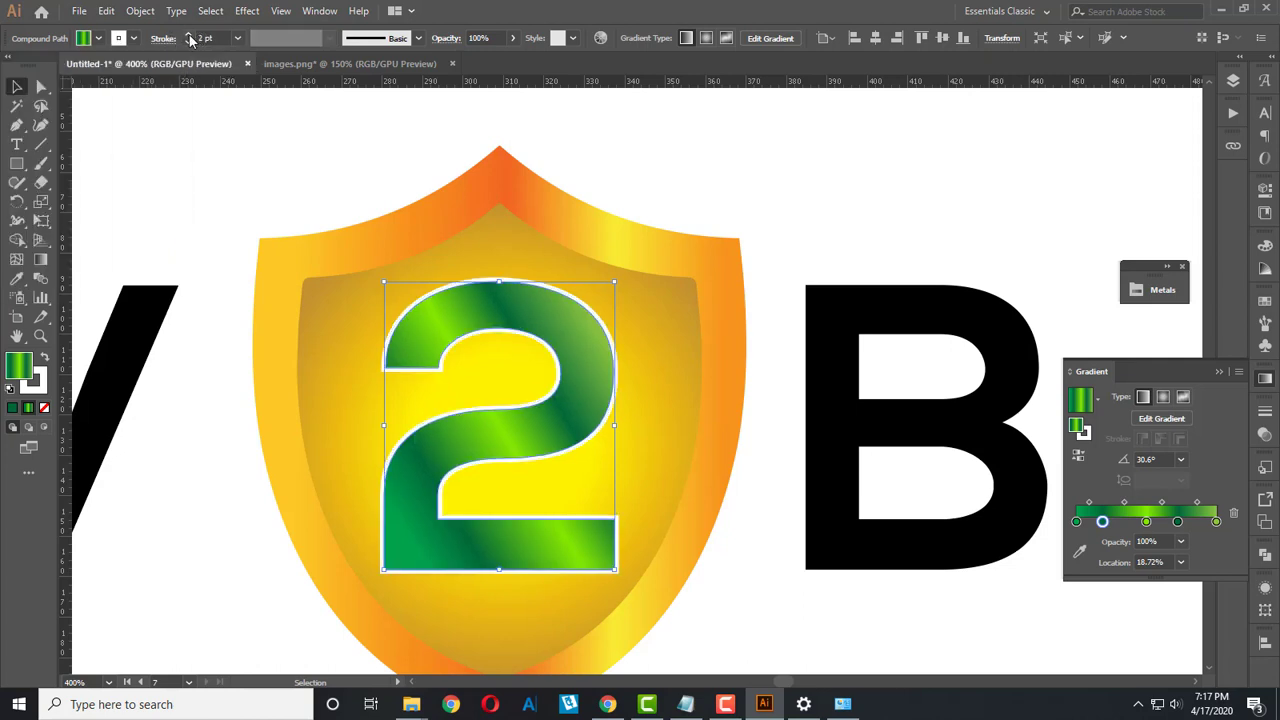
left_click(189, 36)
scroll(503, 408, "down", 2)
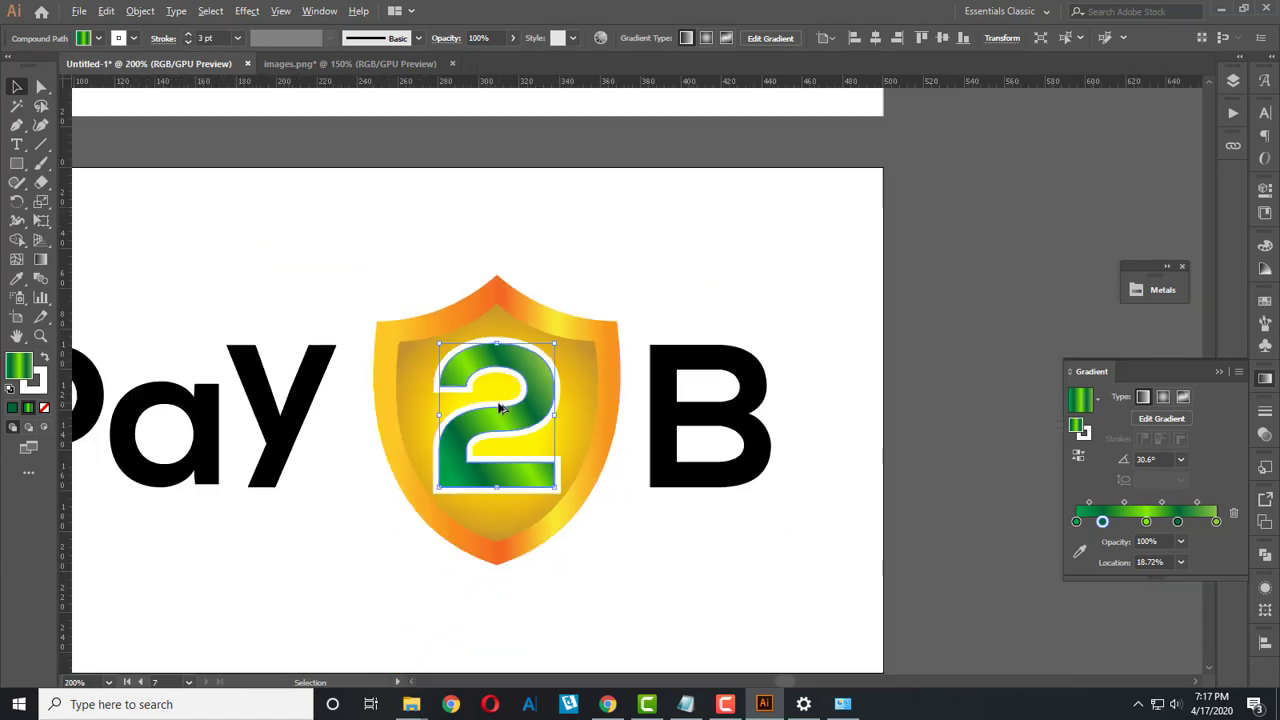
left_click(650, 575)
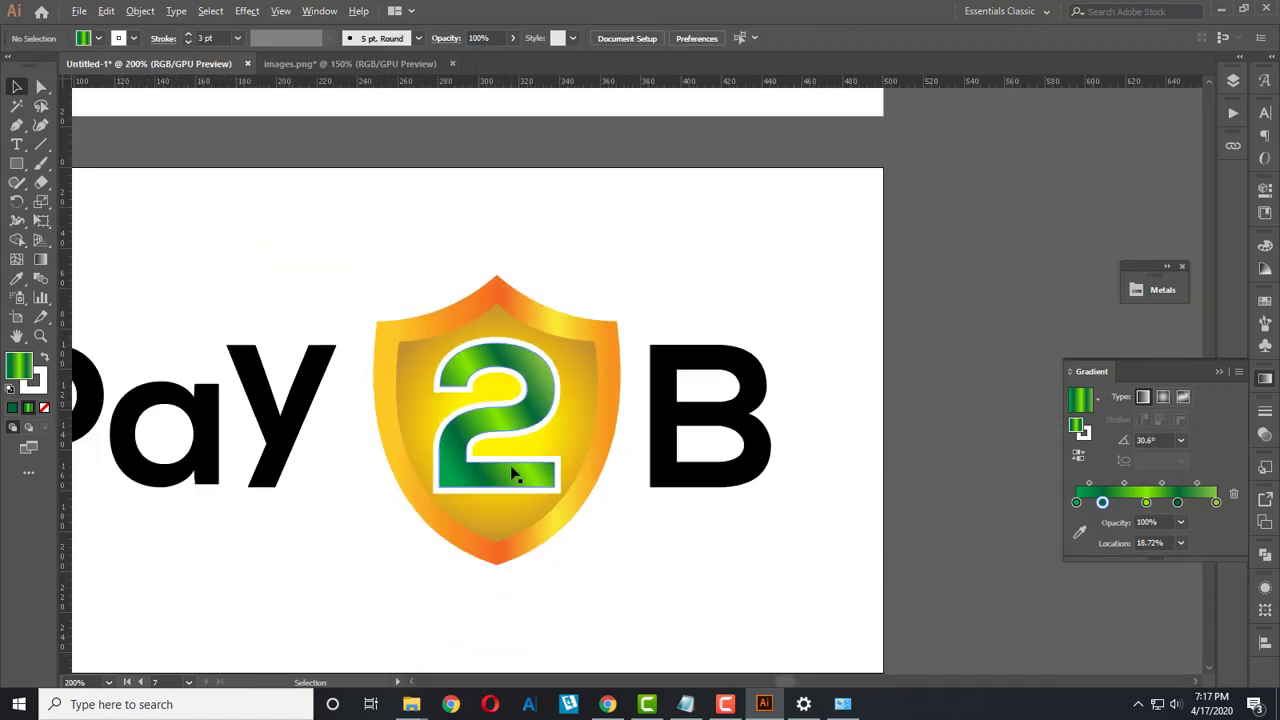
scroll(512, 474, "up", 1)
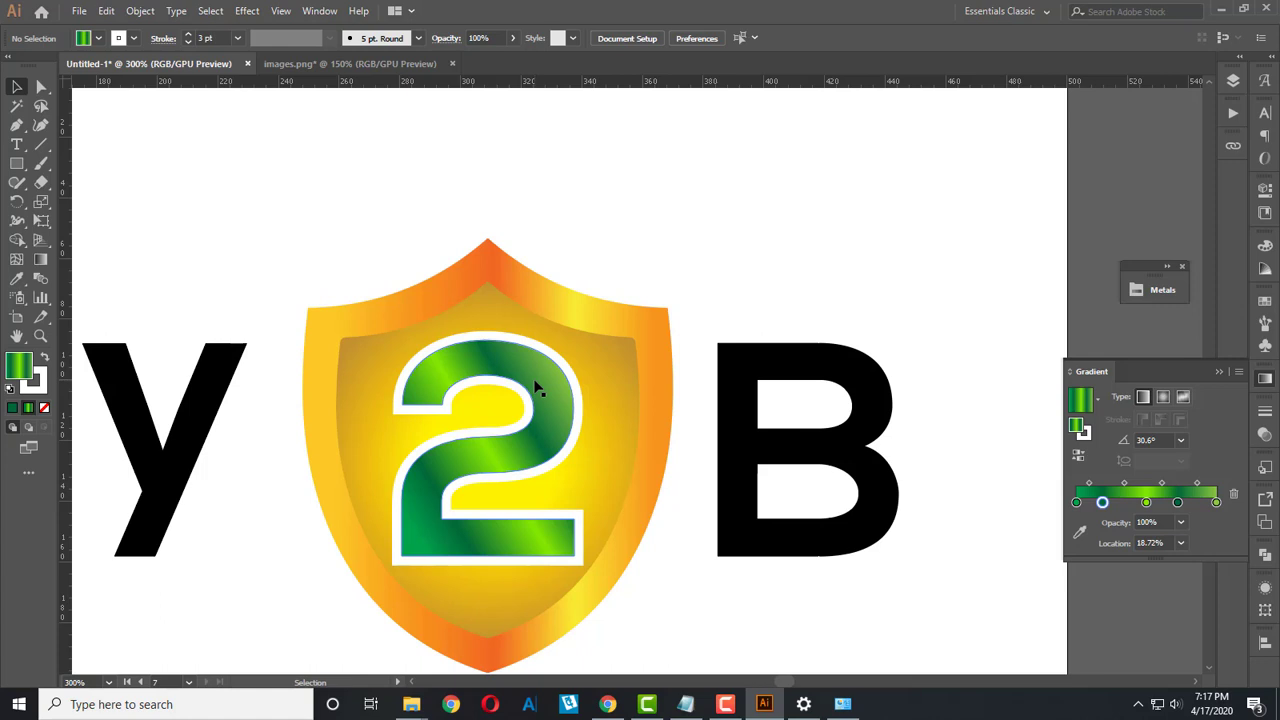
scroll(523, 566, "up", 1)
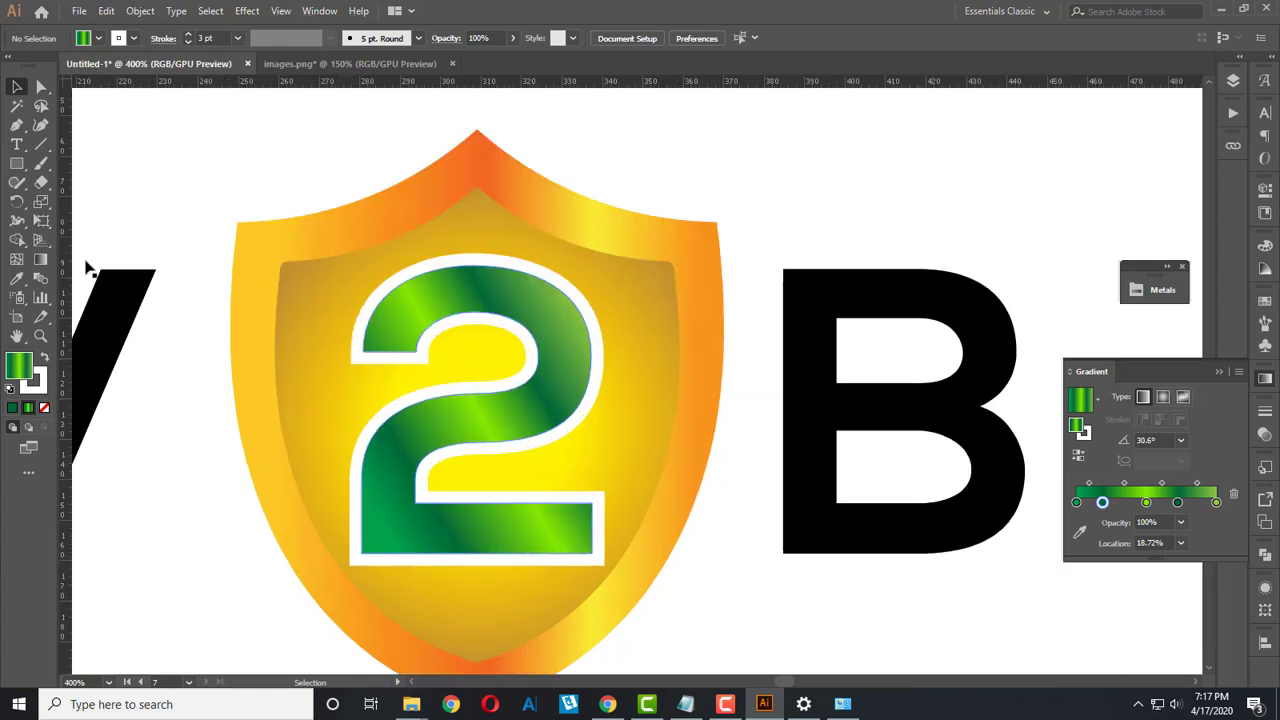
left_click(16, 163)
Step: Draw a green gradient bar at the bottom of the 2 with its stroke set to None
scroll(451, 500, "down", 2)
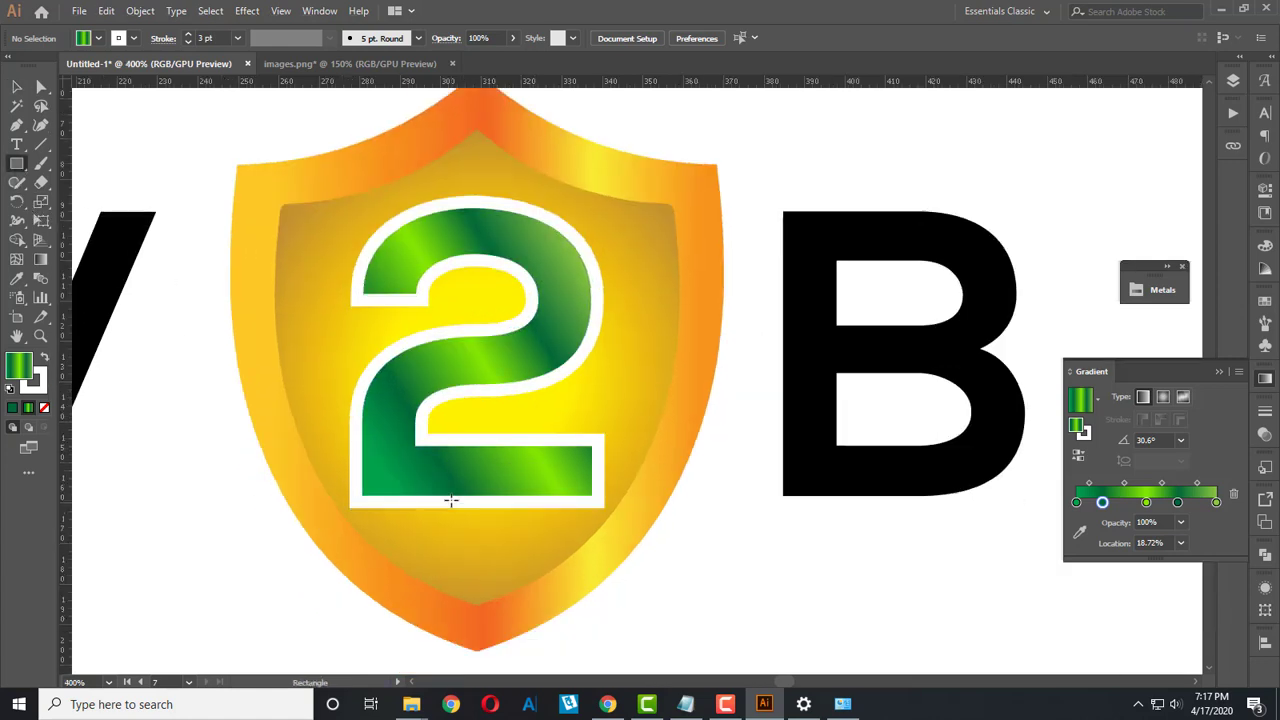
scroll(451, 500, "up", 1)
scroll(451, 495, "up", 1)
left_click_drag(437, 440, 555, 618)
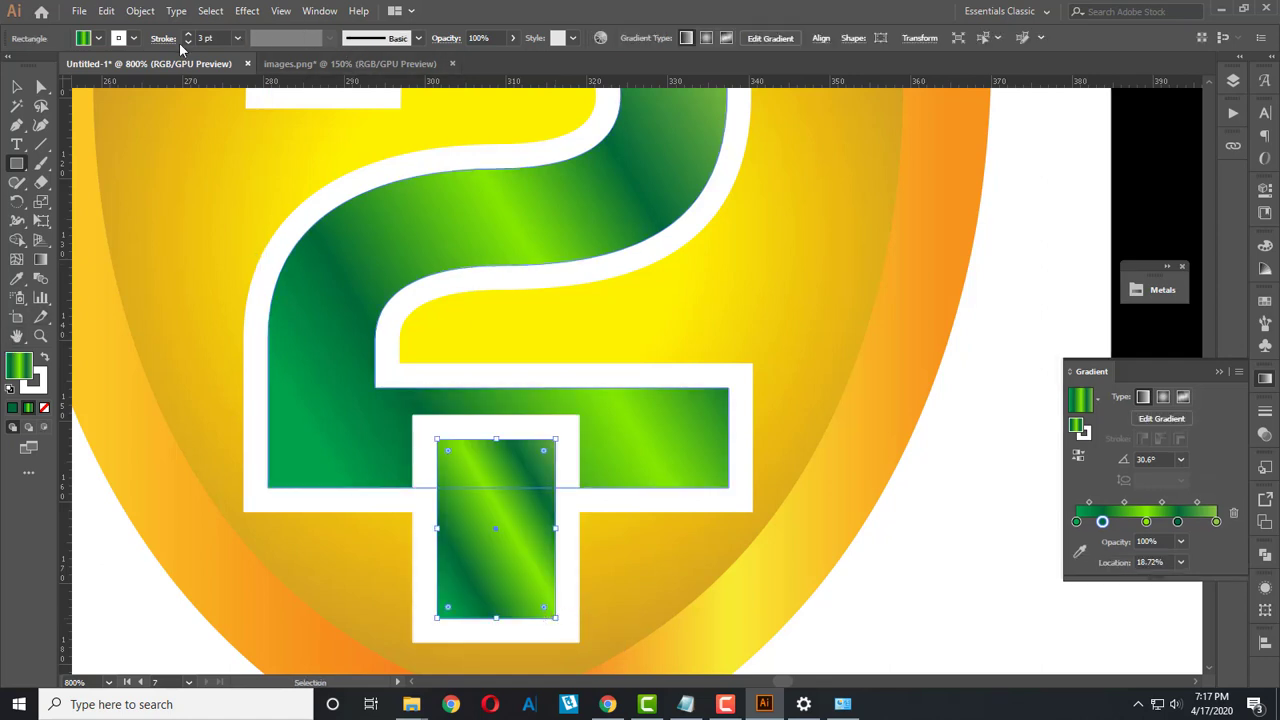
left_click(133, 38)
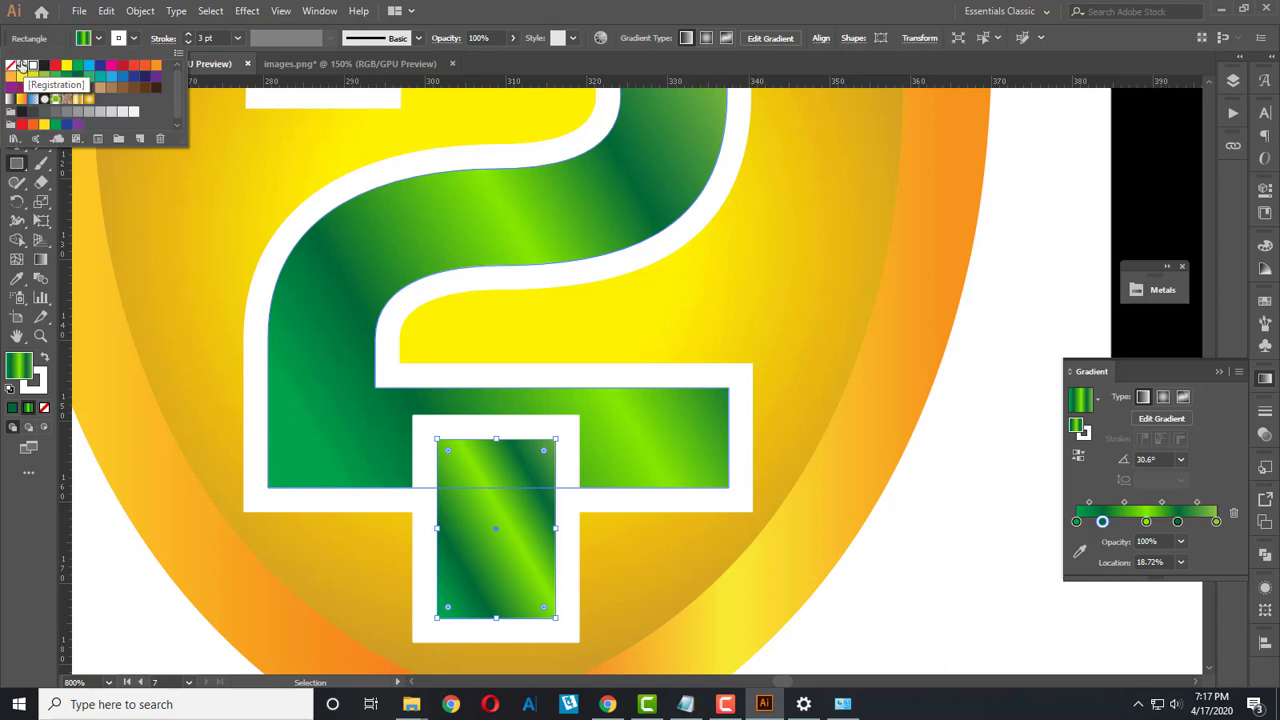
left_click(11, 66)
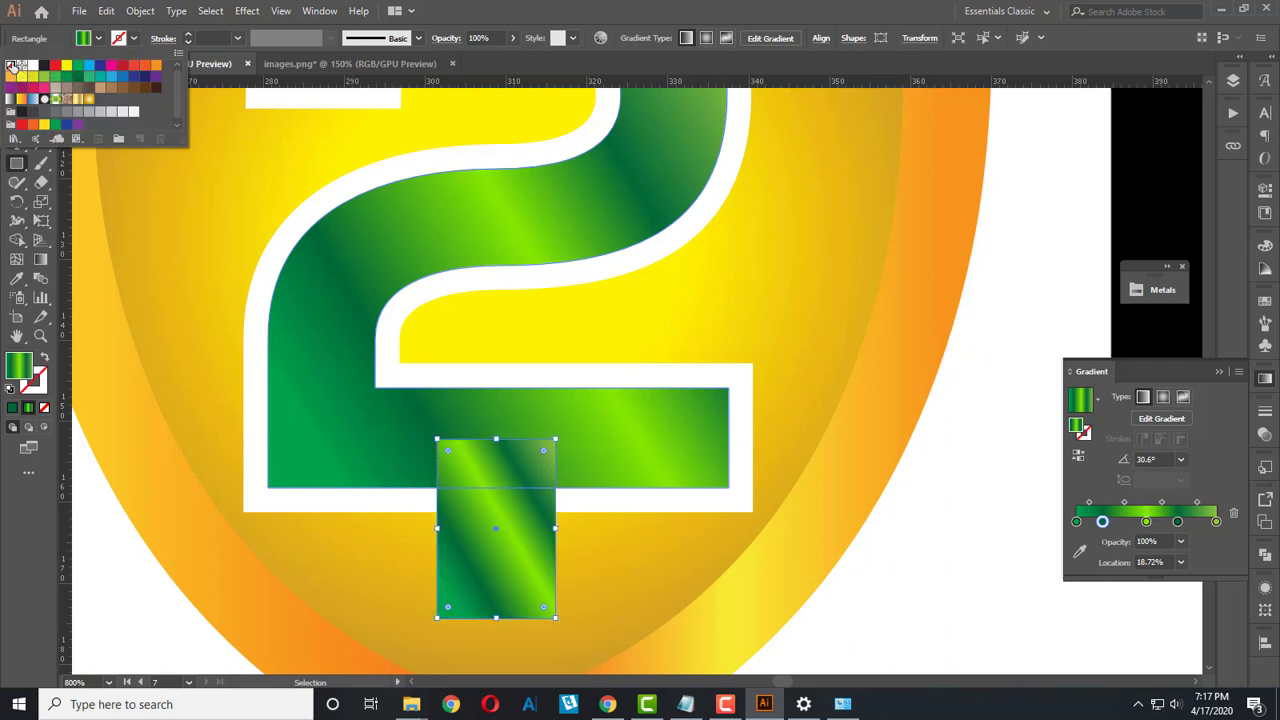
left_click(133, 38)
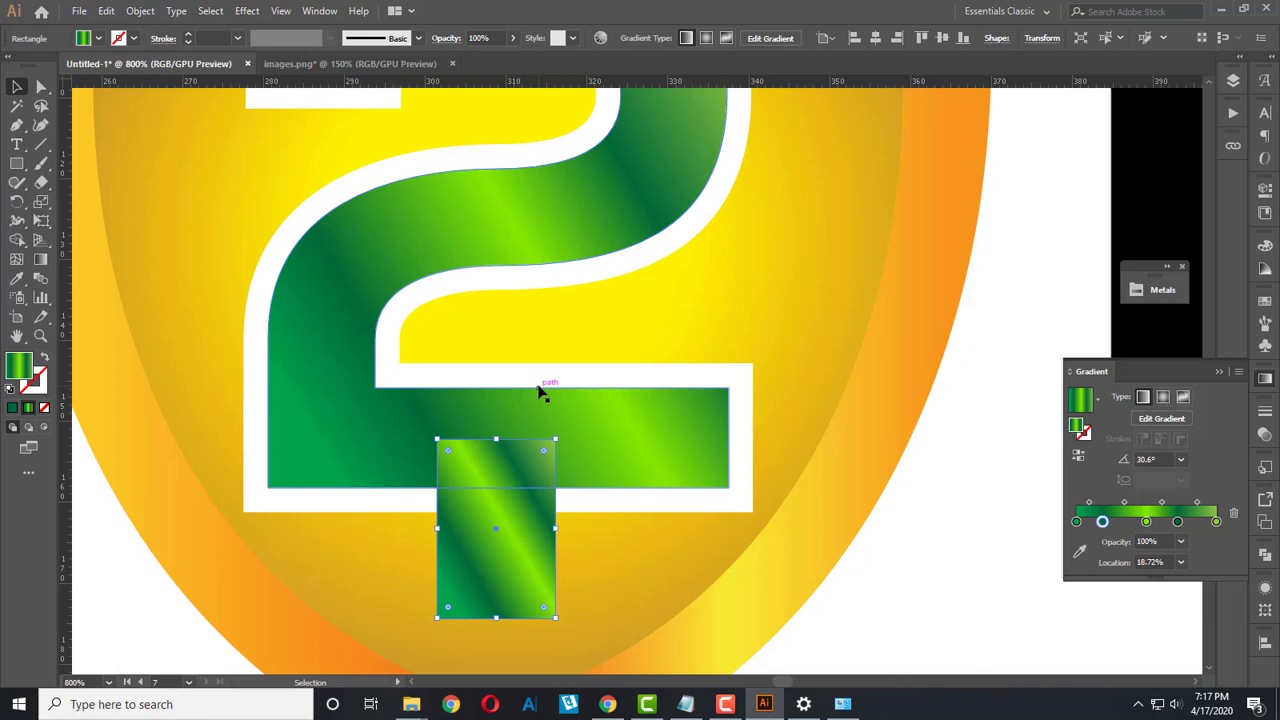
Step: Alt-drag a copy of the bar up to the top of the 2
scroll(582, 478, "down", 3)
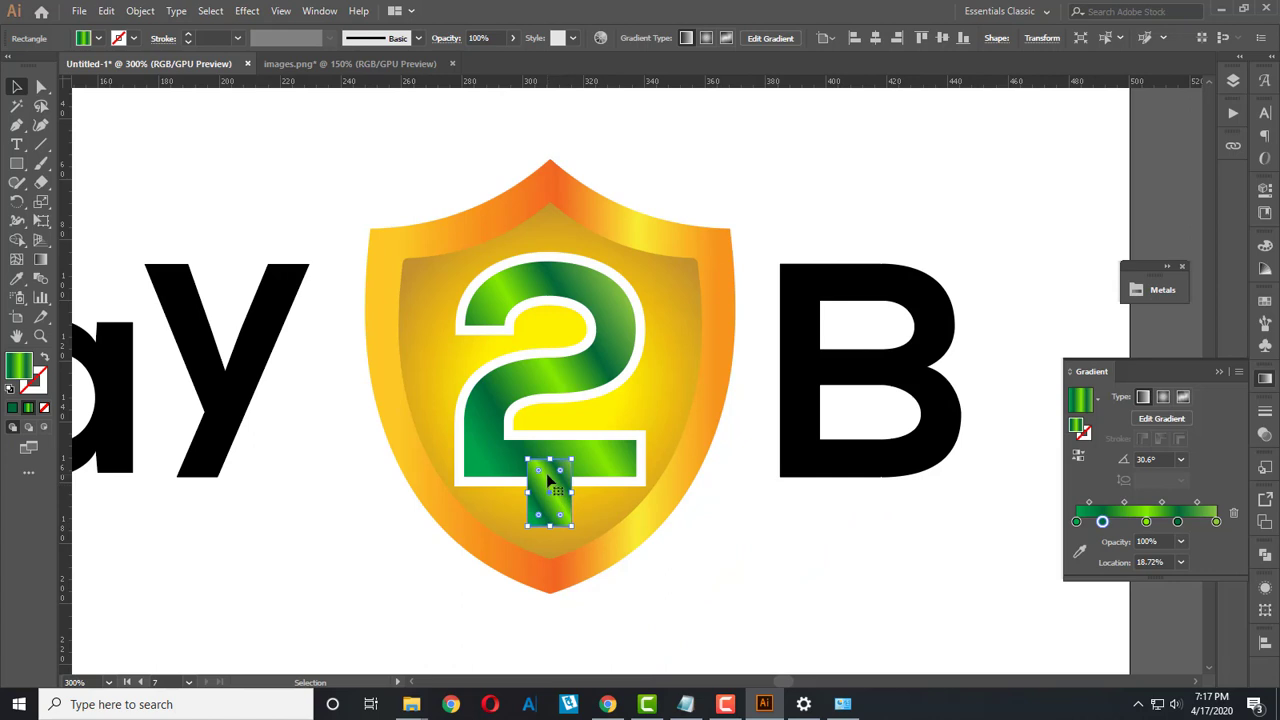
left_click_drag(546, 473, 546, 479)
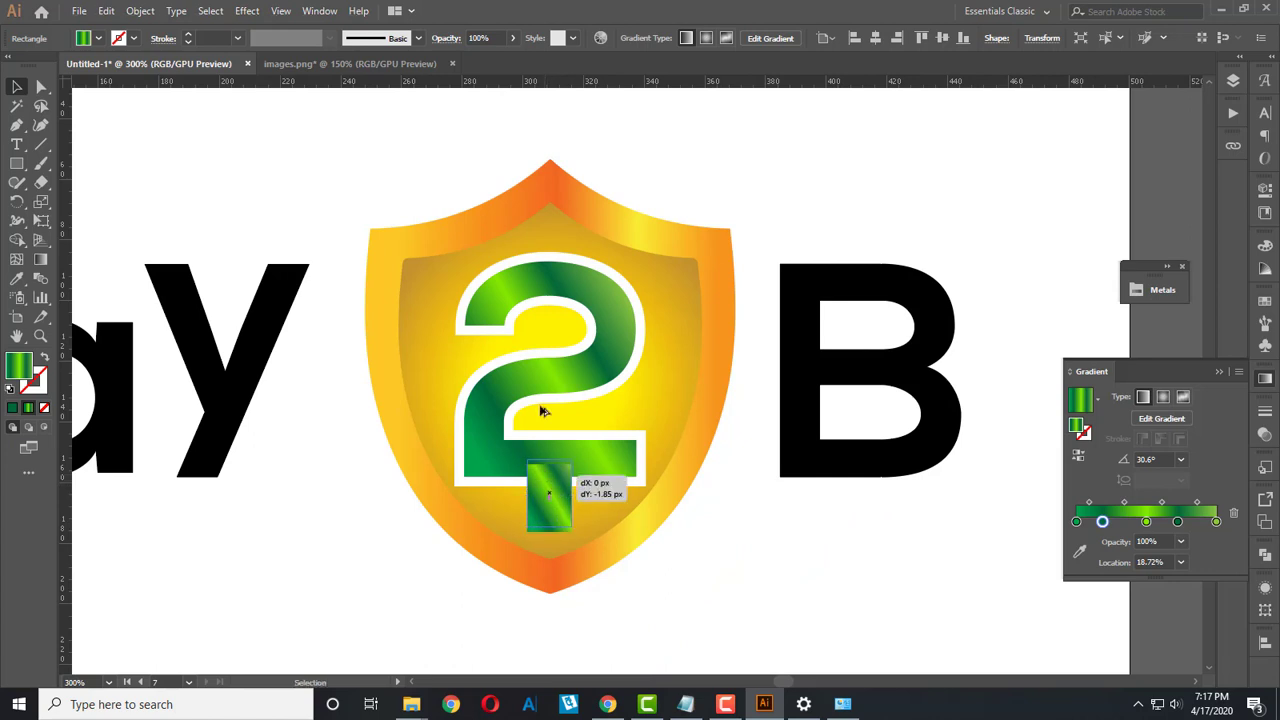
left_click_drag(541, 410, 549, 246)
scroll(630, 418, "down", 1)
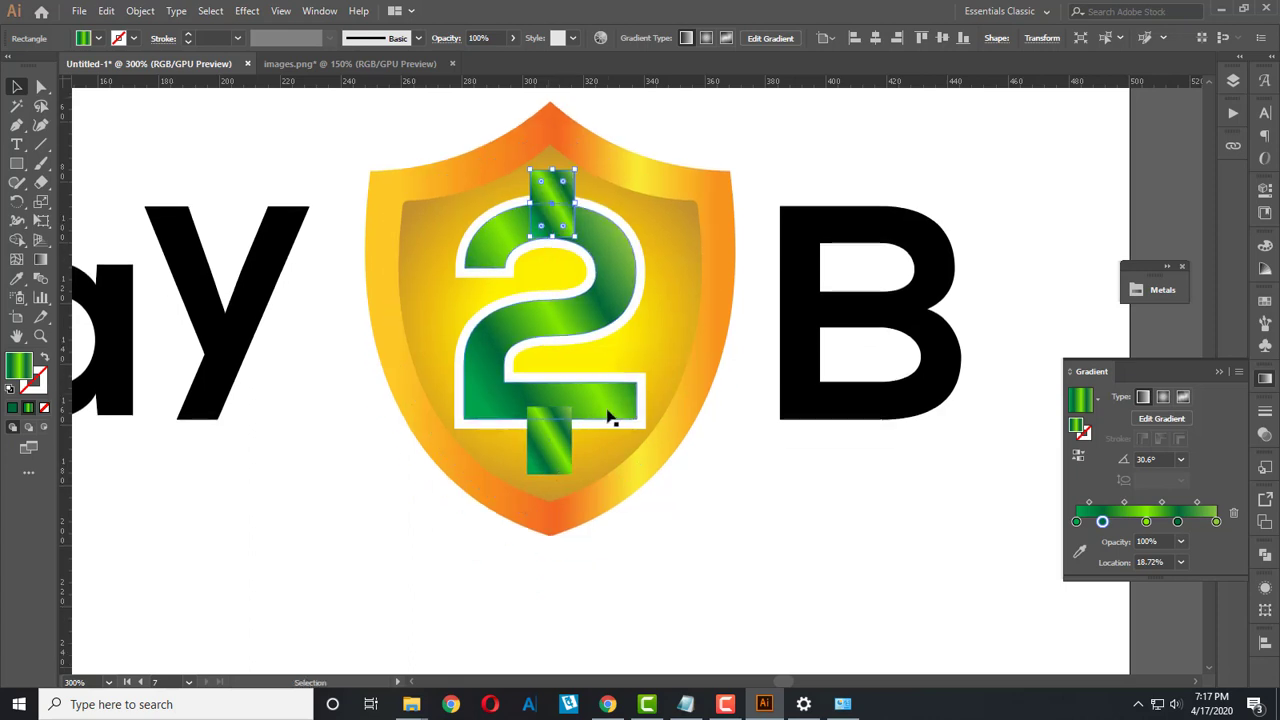
Step: Nudge the lower green bar down three arrow-key steps below the 2
left_click(555, 462)
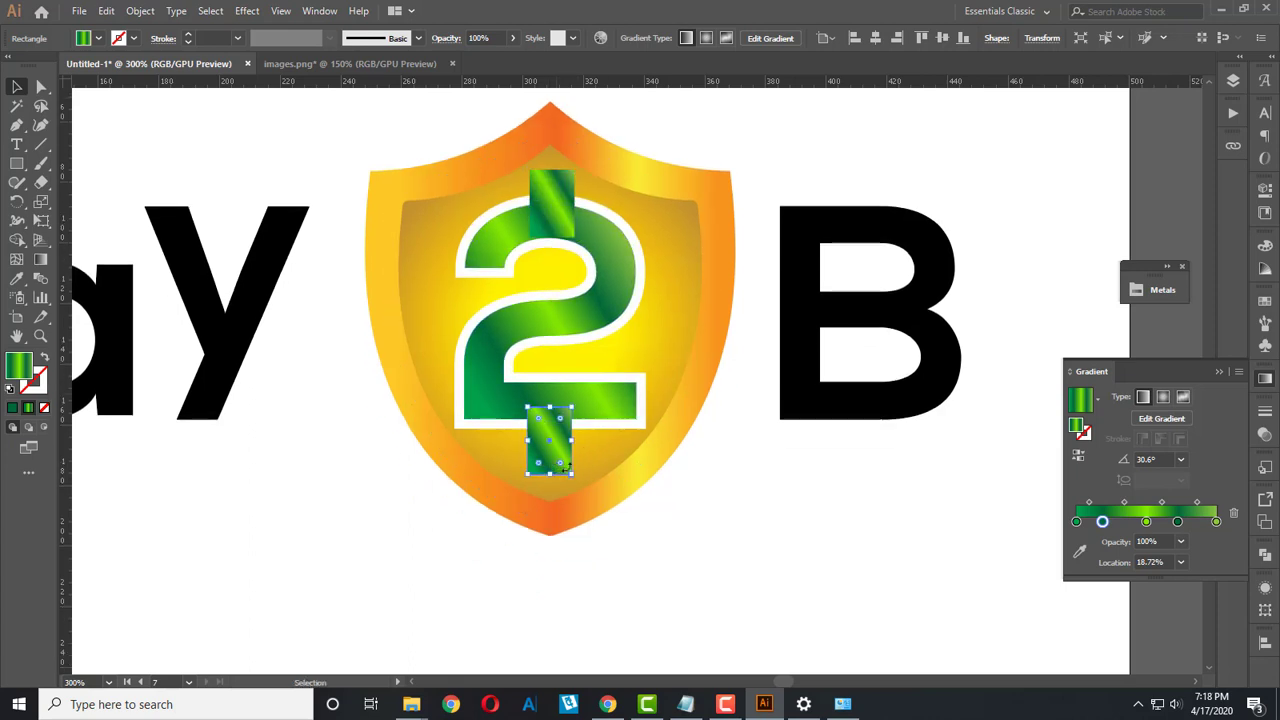
key("Down")
key("Down")
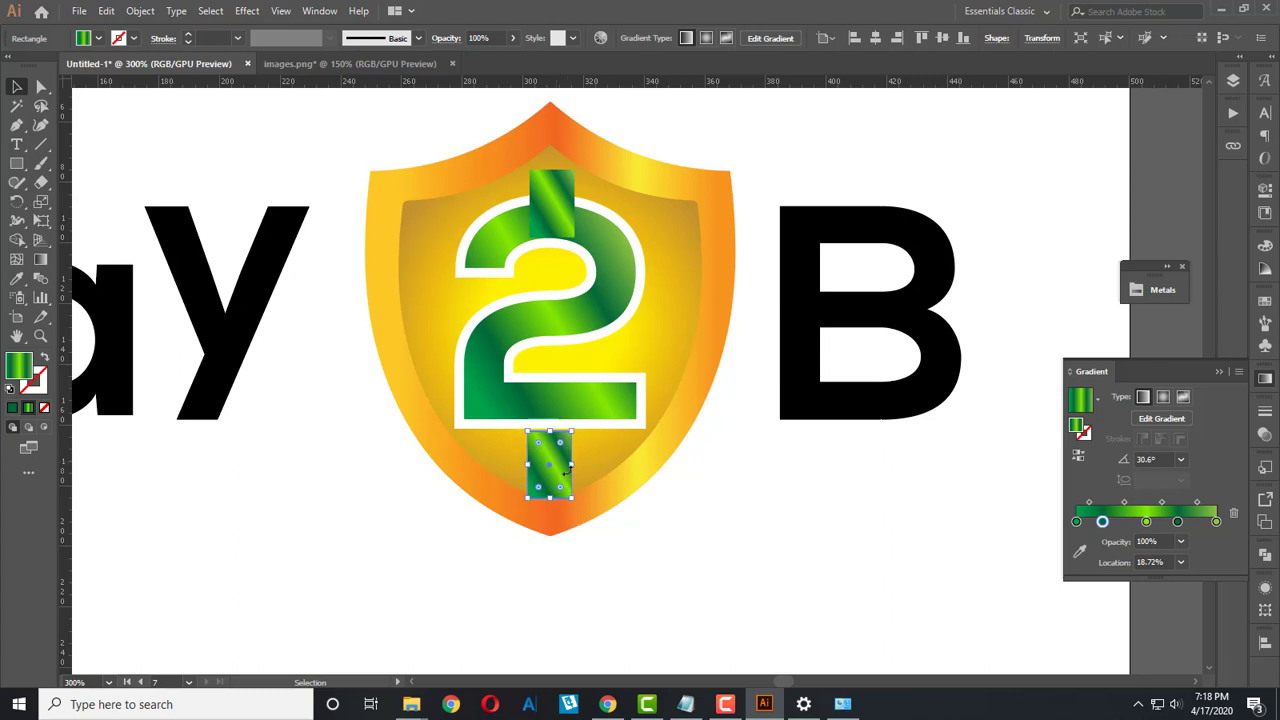
key("Down")
key("Down")
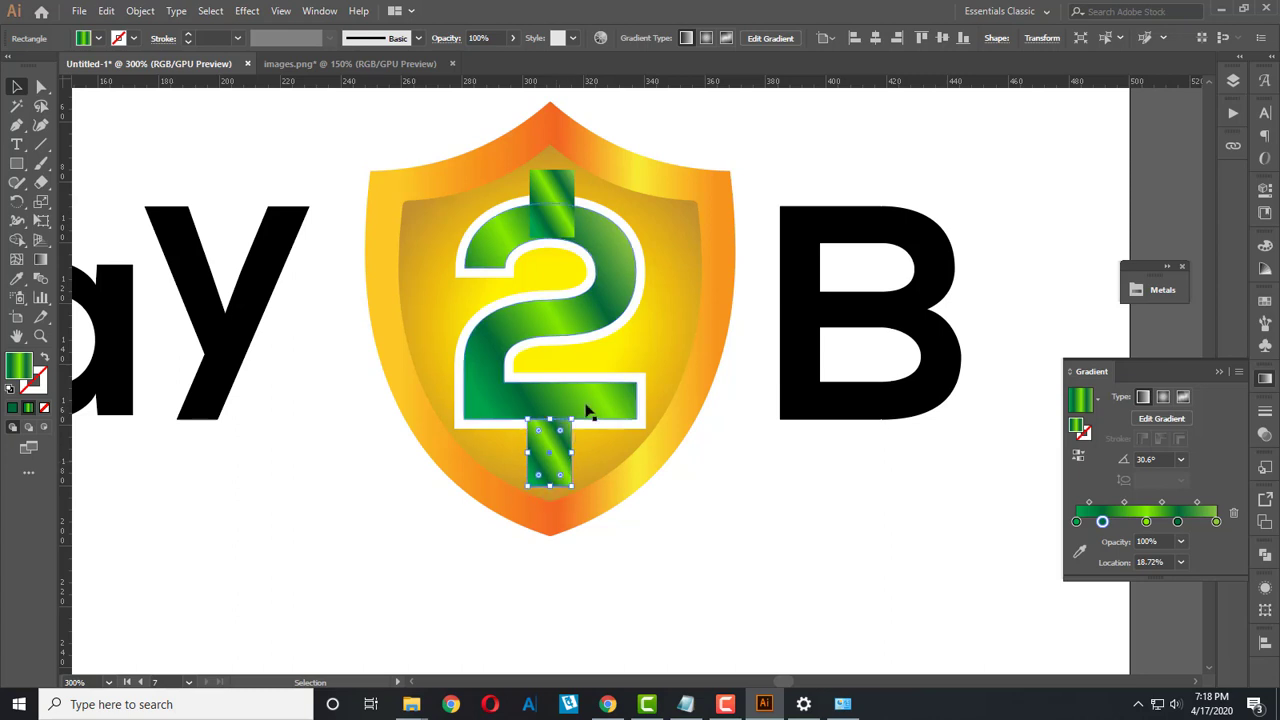
left_click(588, 405)
key("Down")
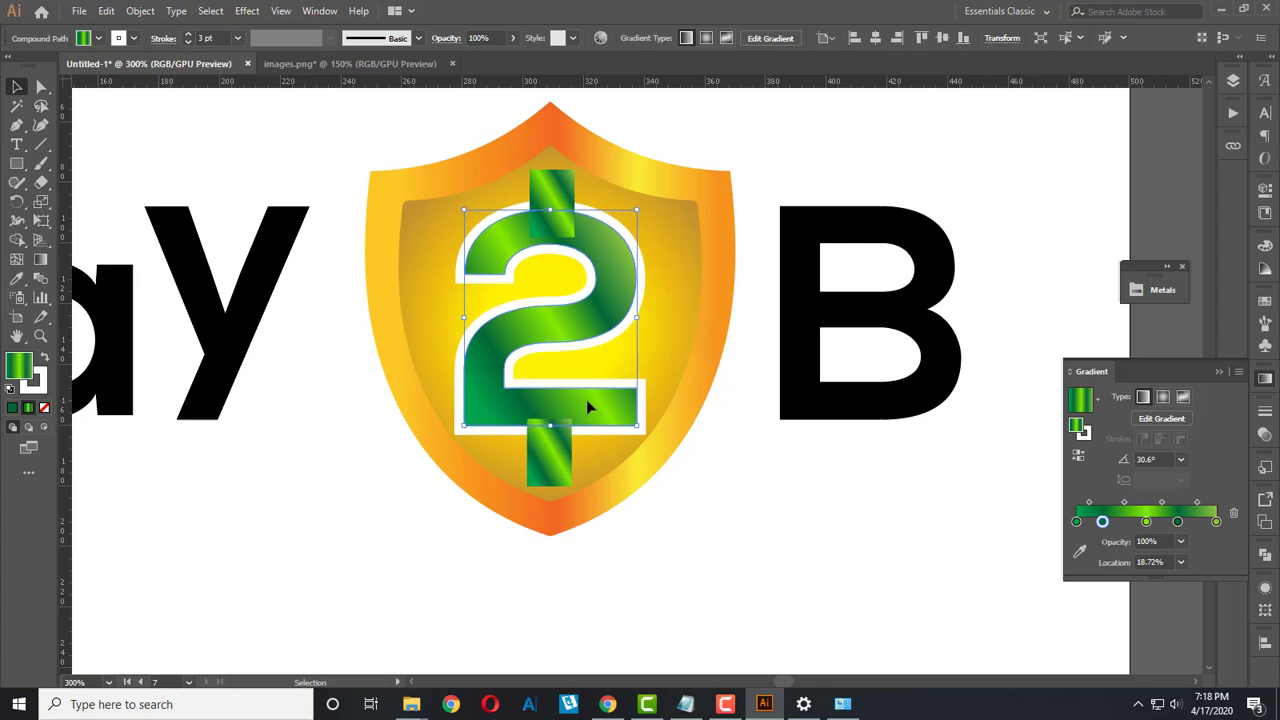
Step: Select the 2 and both green bars to check how the dollar sign pieces line up
left_click(562, 450, "shift")
left_click(562, 195, "shift")
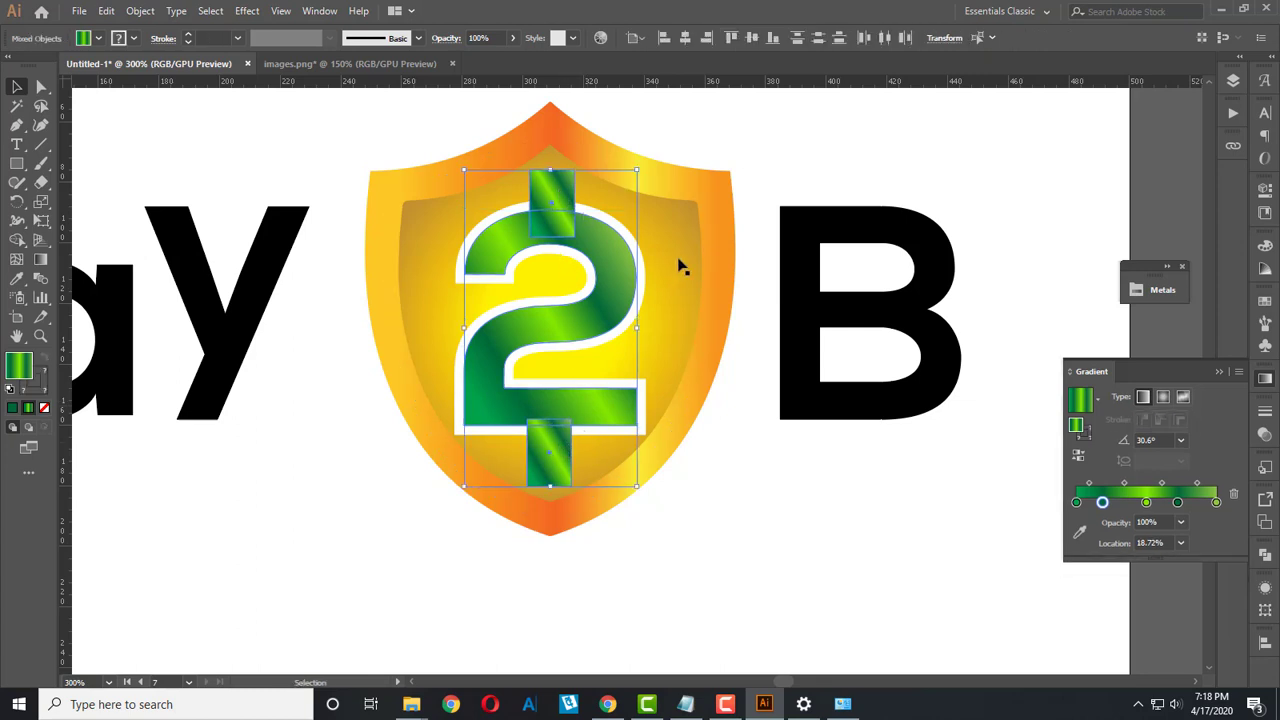
left_click(760, 517)
scroll(606, 334, "up", 1)
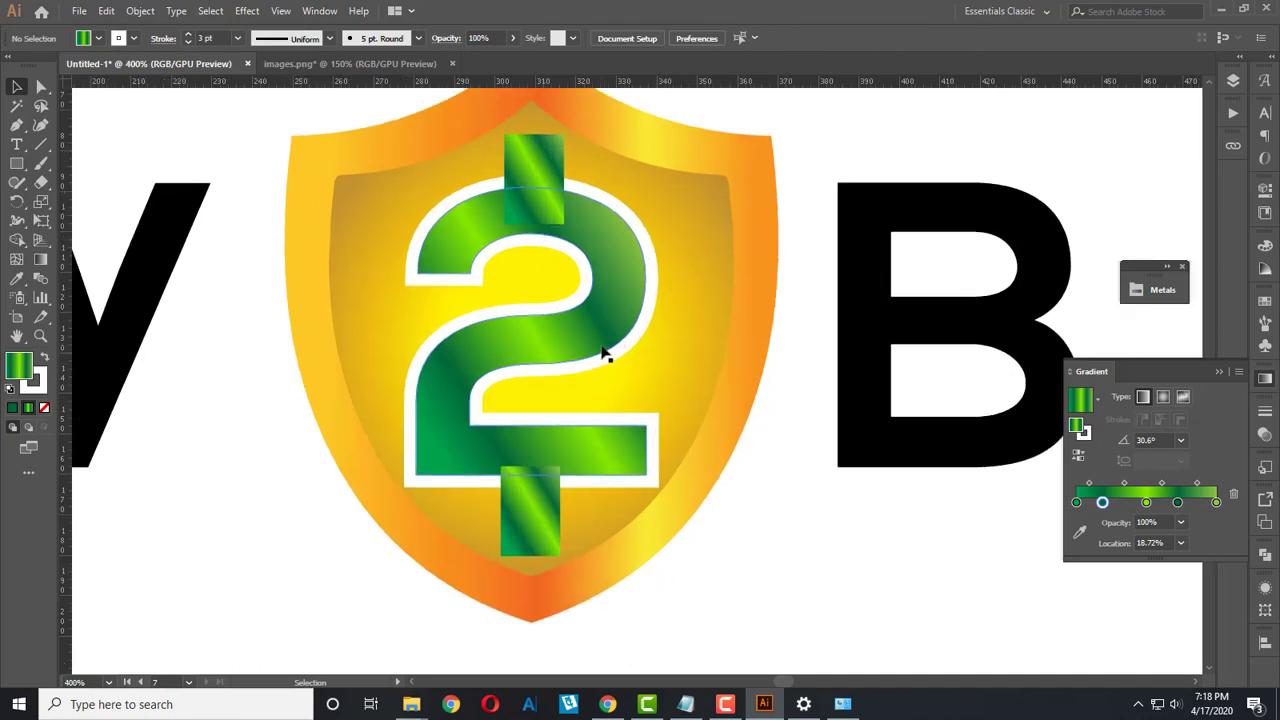
left_click(531, 549)
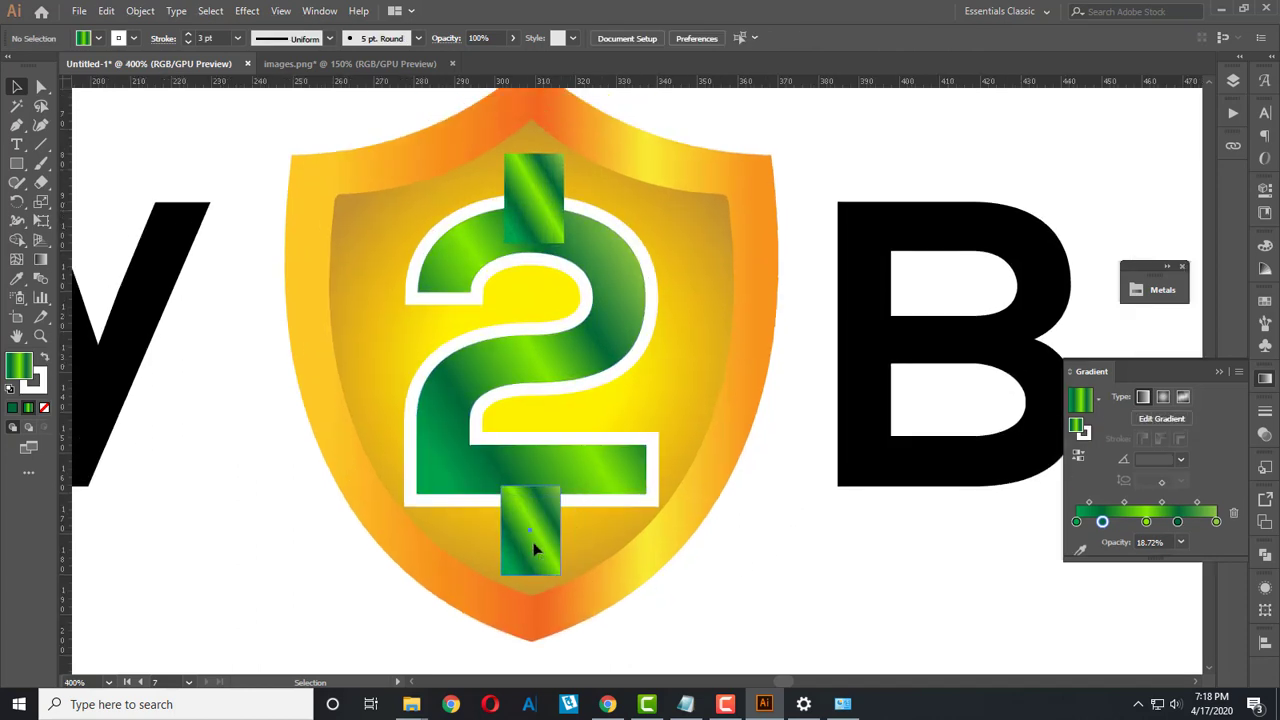
left_click(544, 210)
scroll(546, 217, "up", 2)
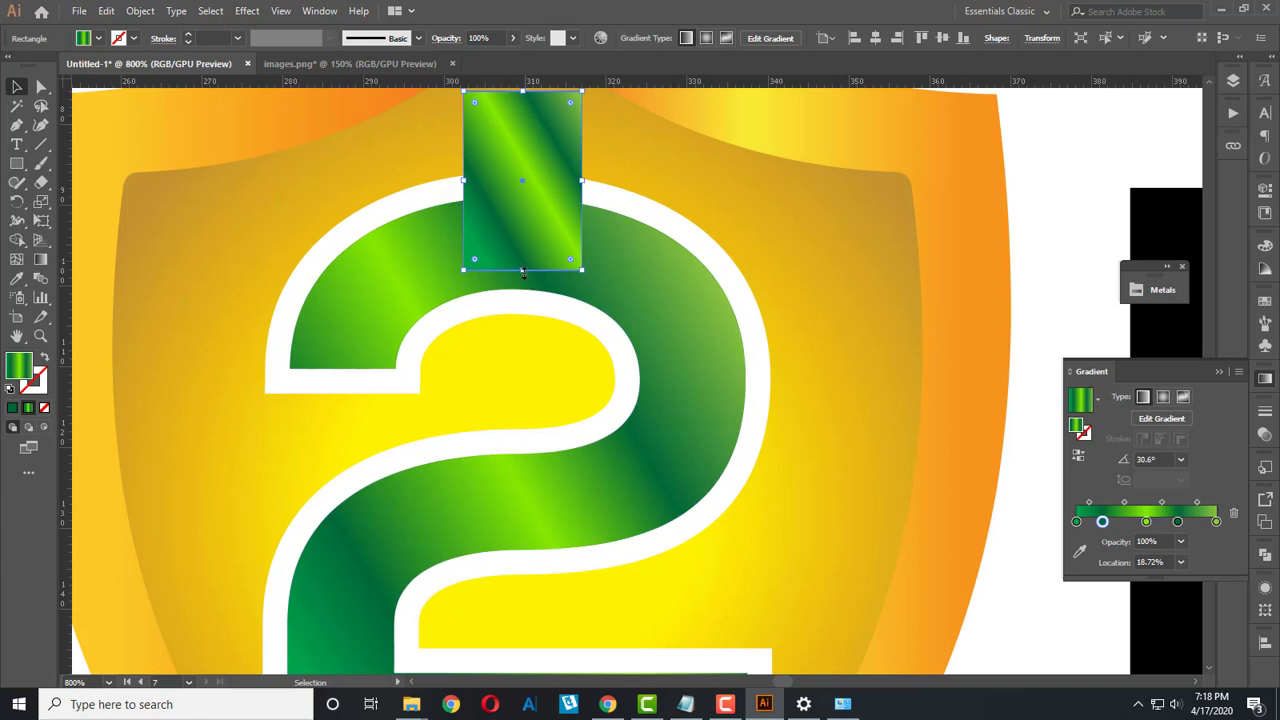
Step: Resize the top green bar to meet the 2 and centre it horizontally on the 2
left_click_drag(522, 271, 524, 205)
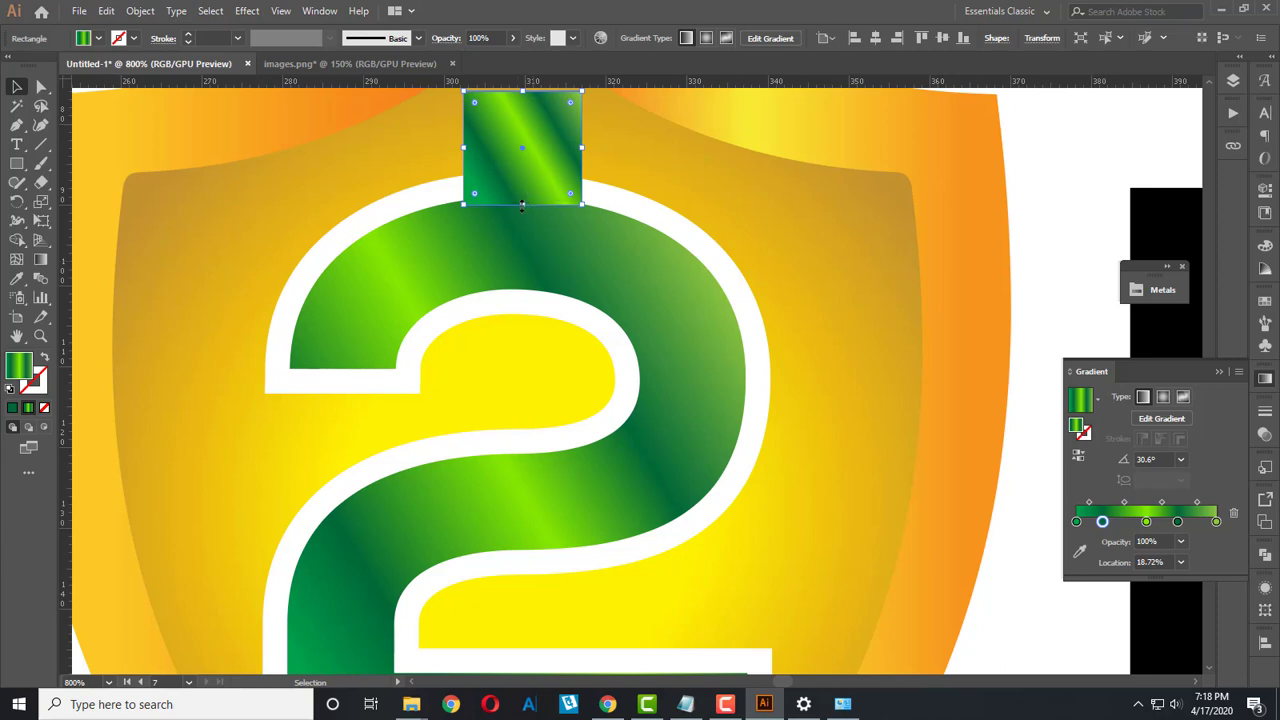
left_click_drag(523, 205, 523, 186)
scroll(523, 186, "up", 2)
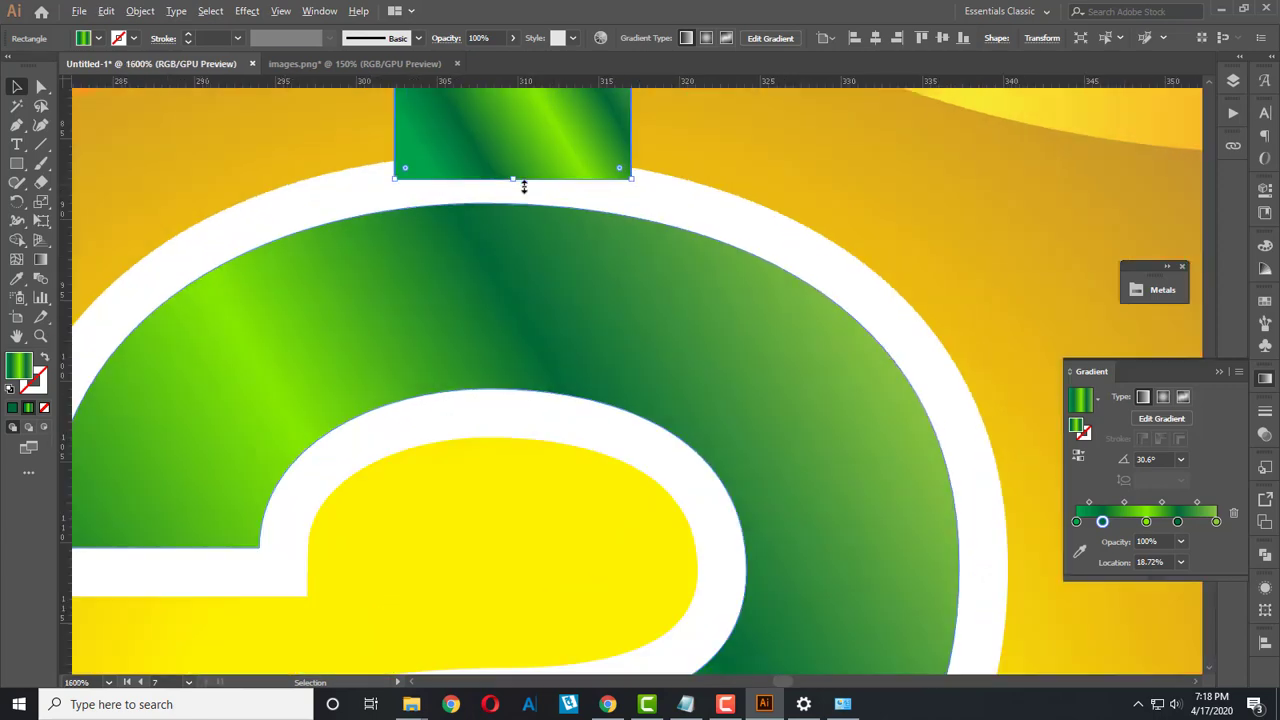
left_click_drag(515, 237, 517, 268)
left_click(538, 345, "shift")
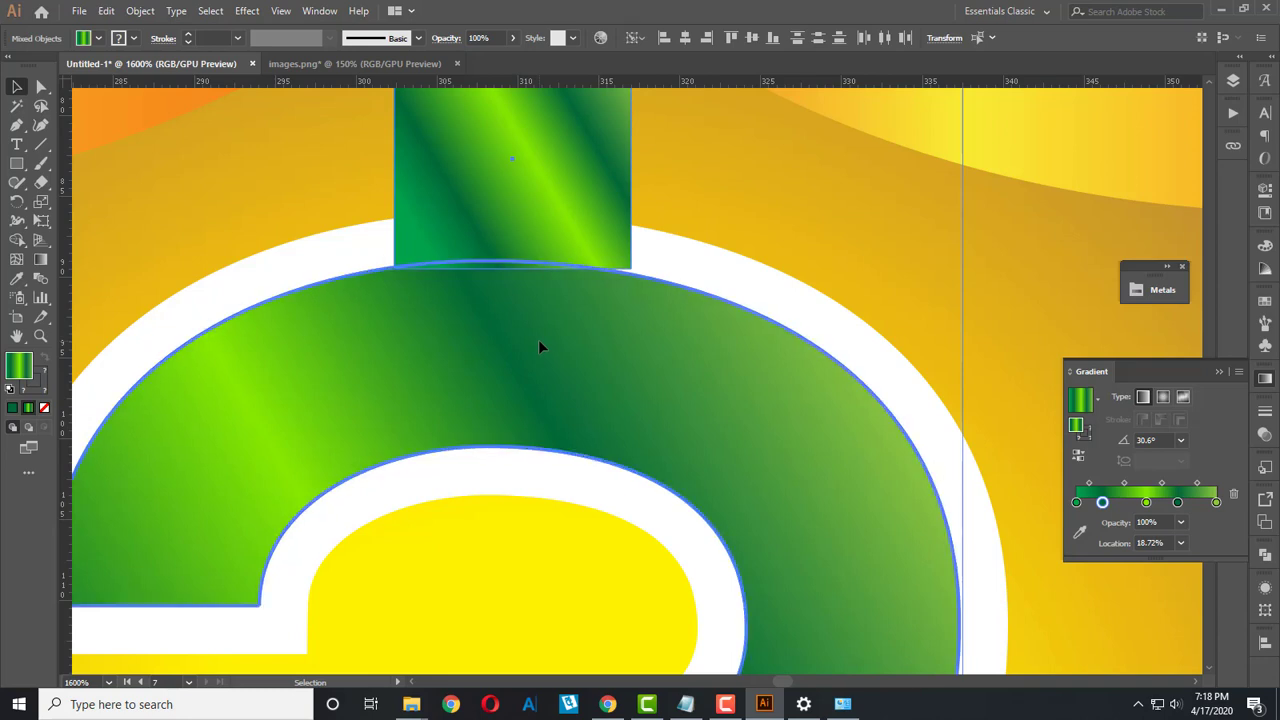
left_click(685, 40)
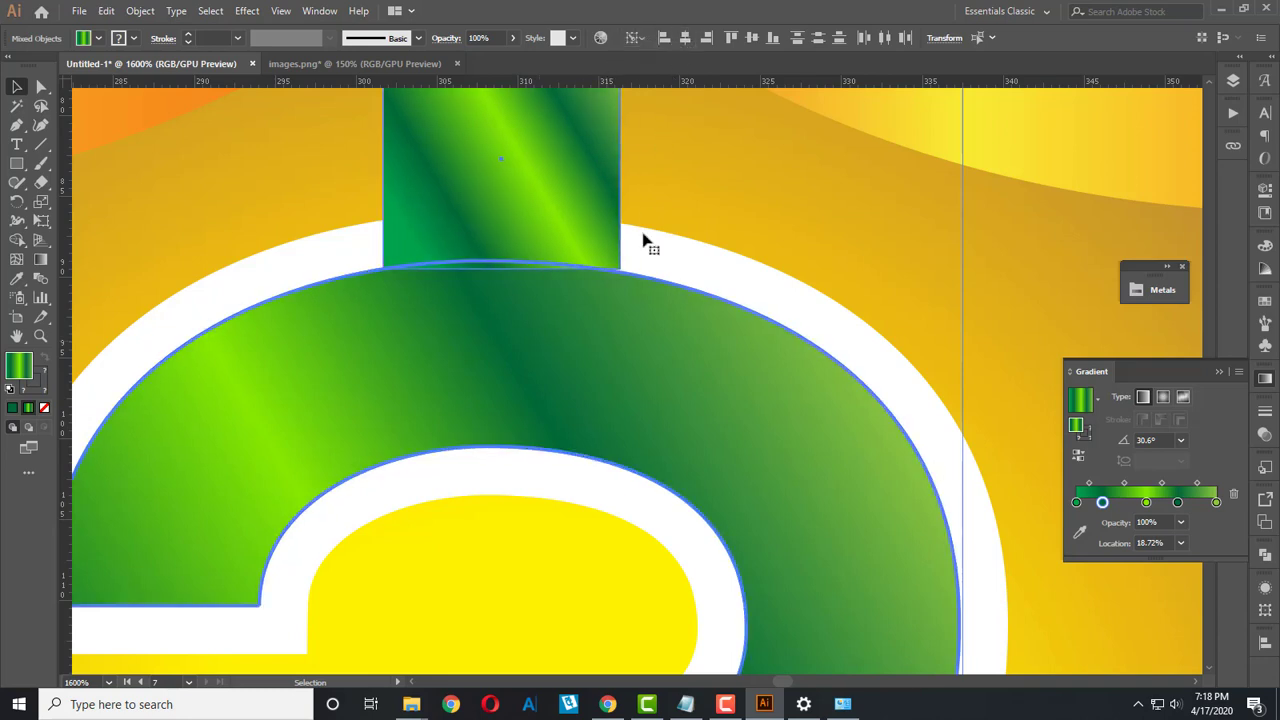
left_click(267, 183)
Step: Select the top bar and drag a vertical guide from the left ruler to its centre
left_click(267, 182)
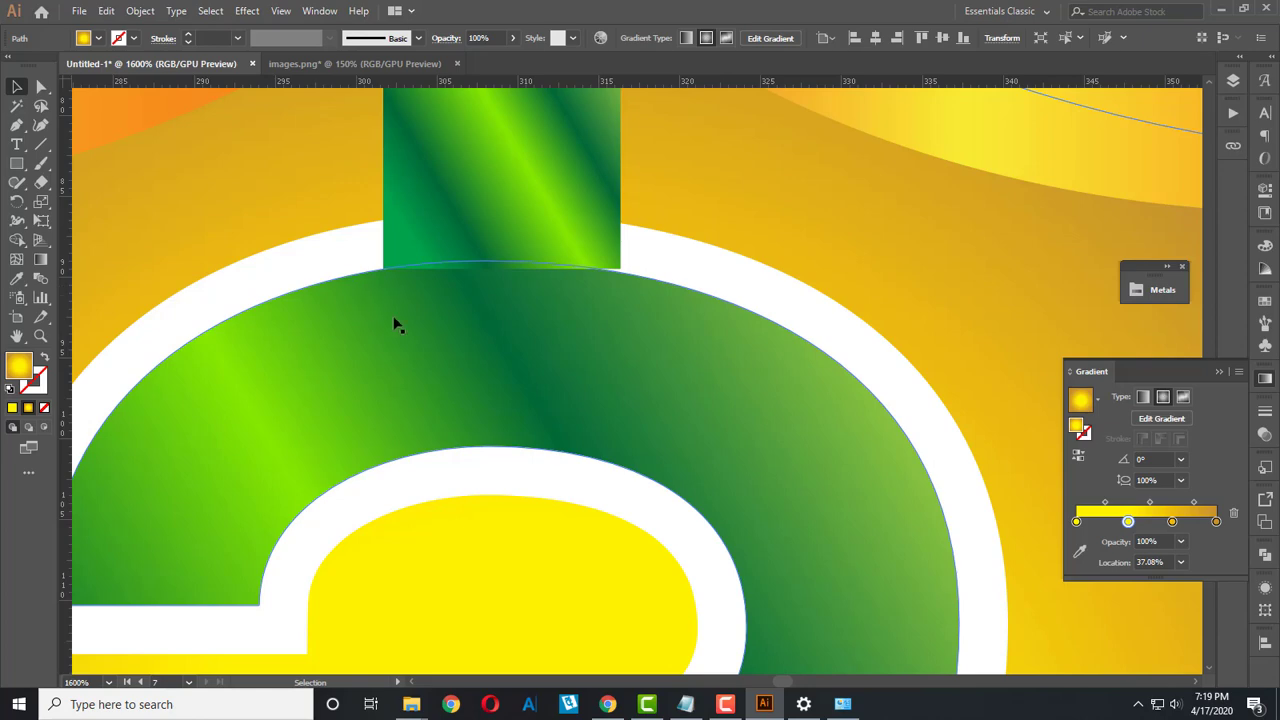
key("ctrl+minus")
left_click(558, 370)
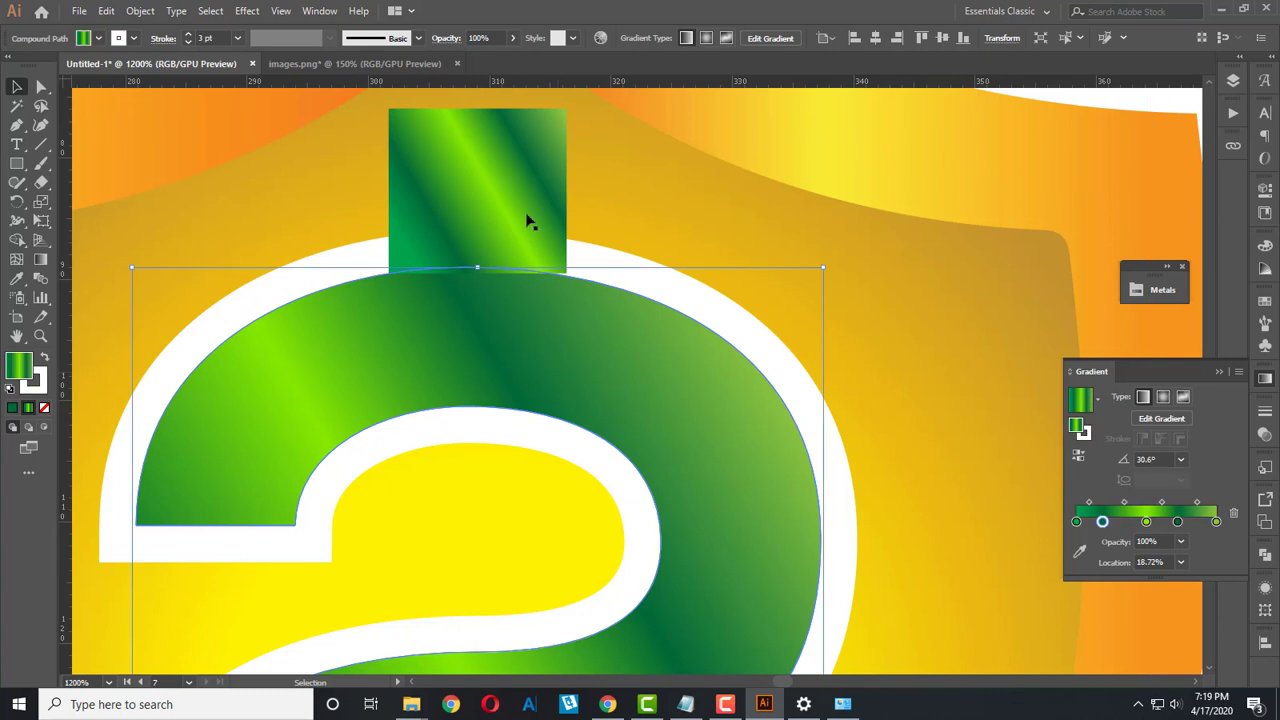
left_click(528, 214)
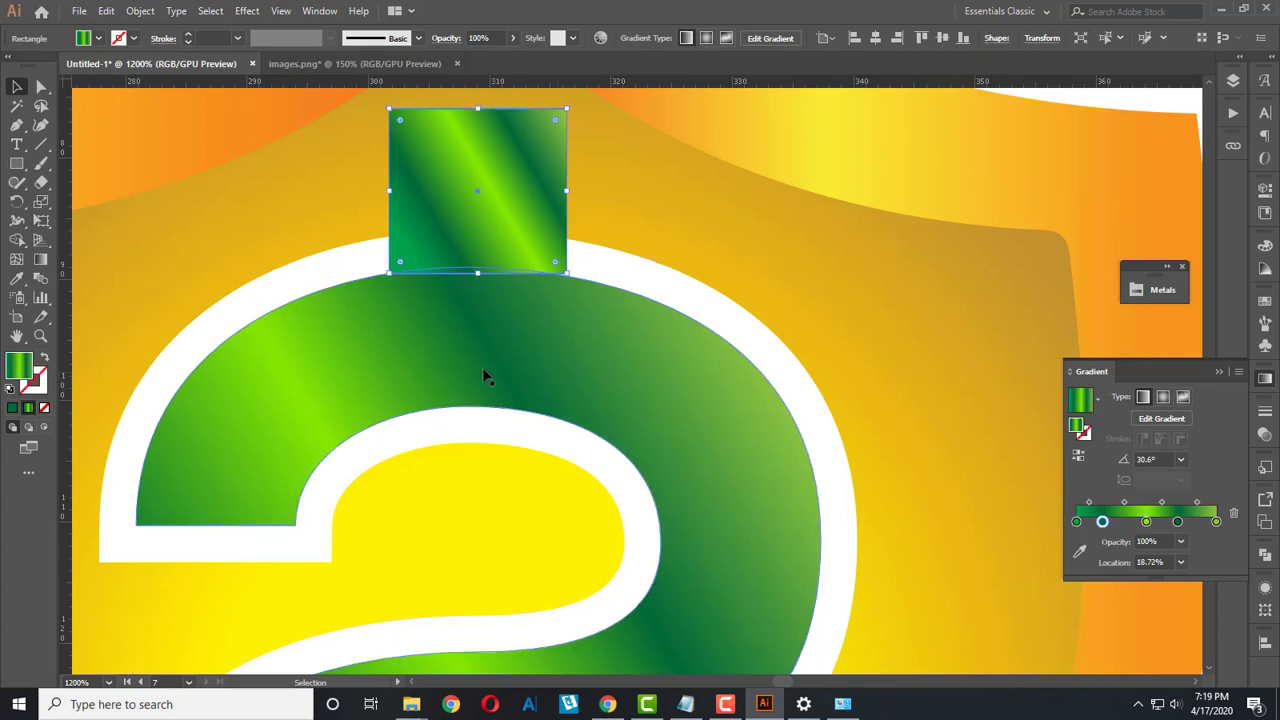
left_click_drag(68, 268, 490, 331)
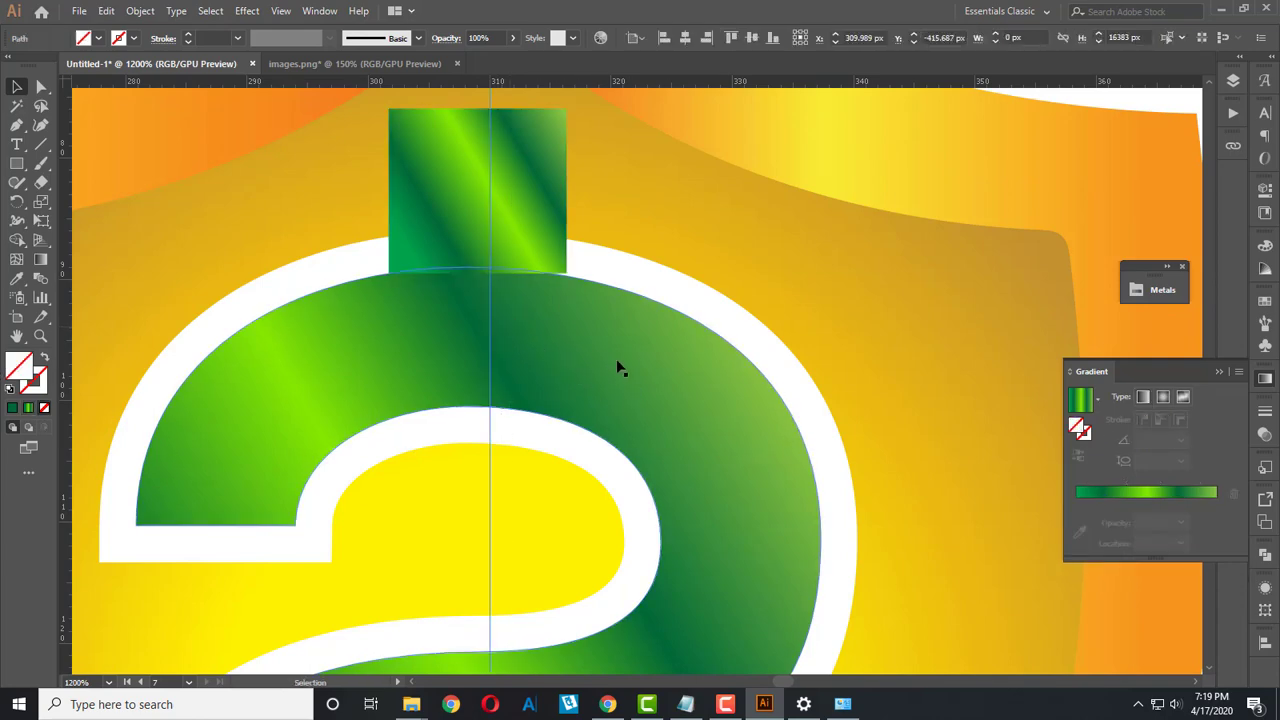
scroll(620, 366, "down", 1)
scroll(634, 374, "down", 1)
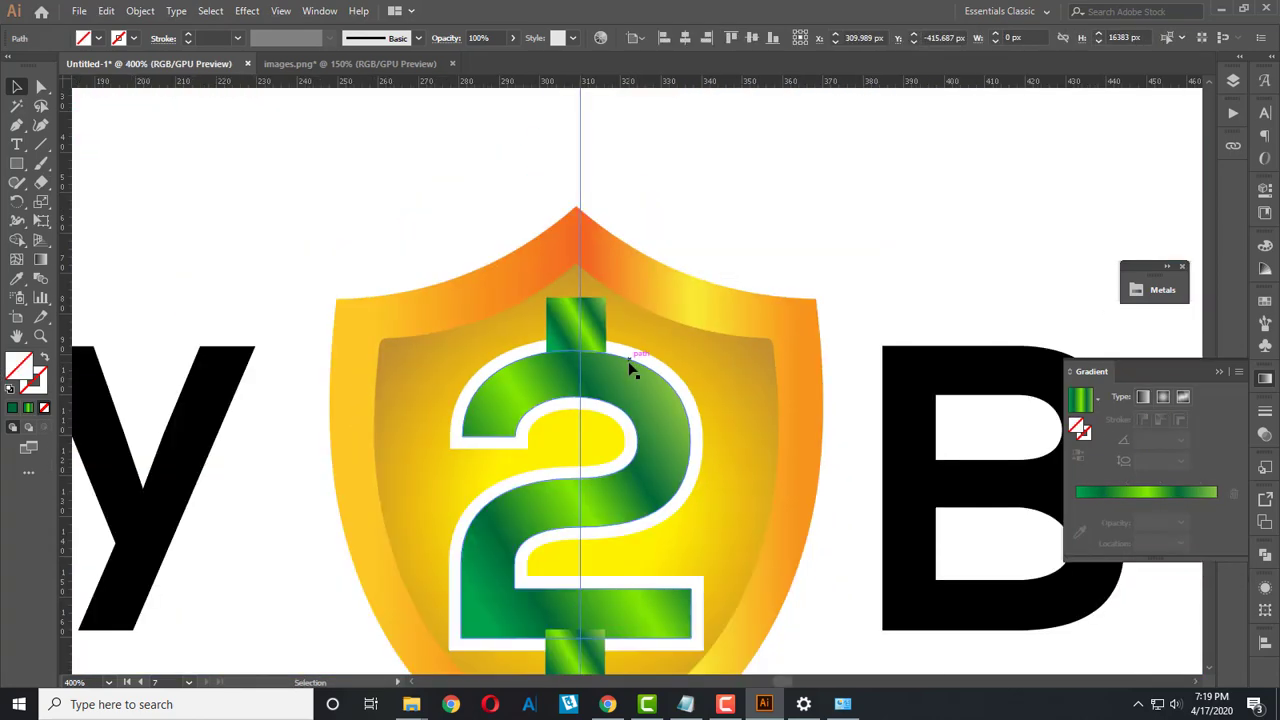
left_click(651, 300)
scroll(646, 291, "up", 1)
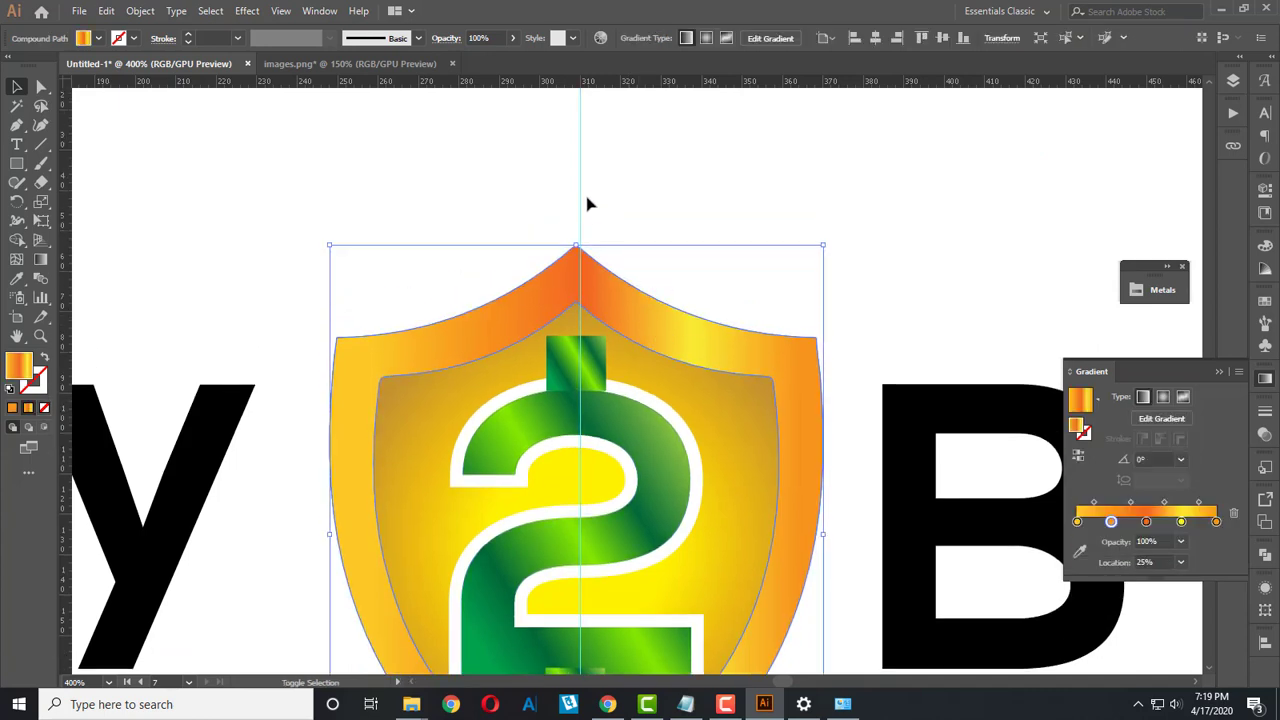
left_click(583, 200, "shift")
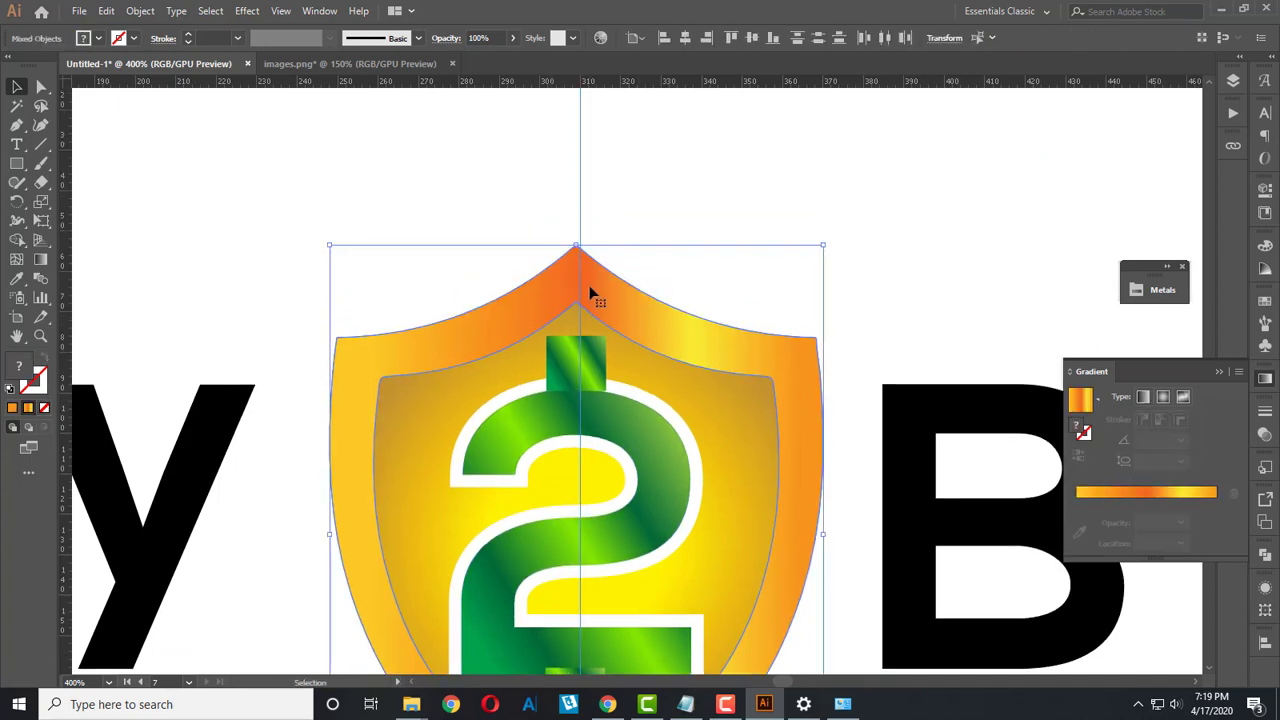
left_click(620, 180)
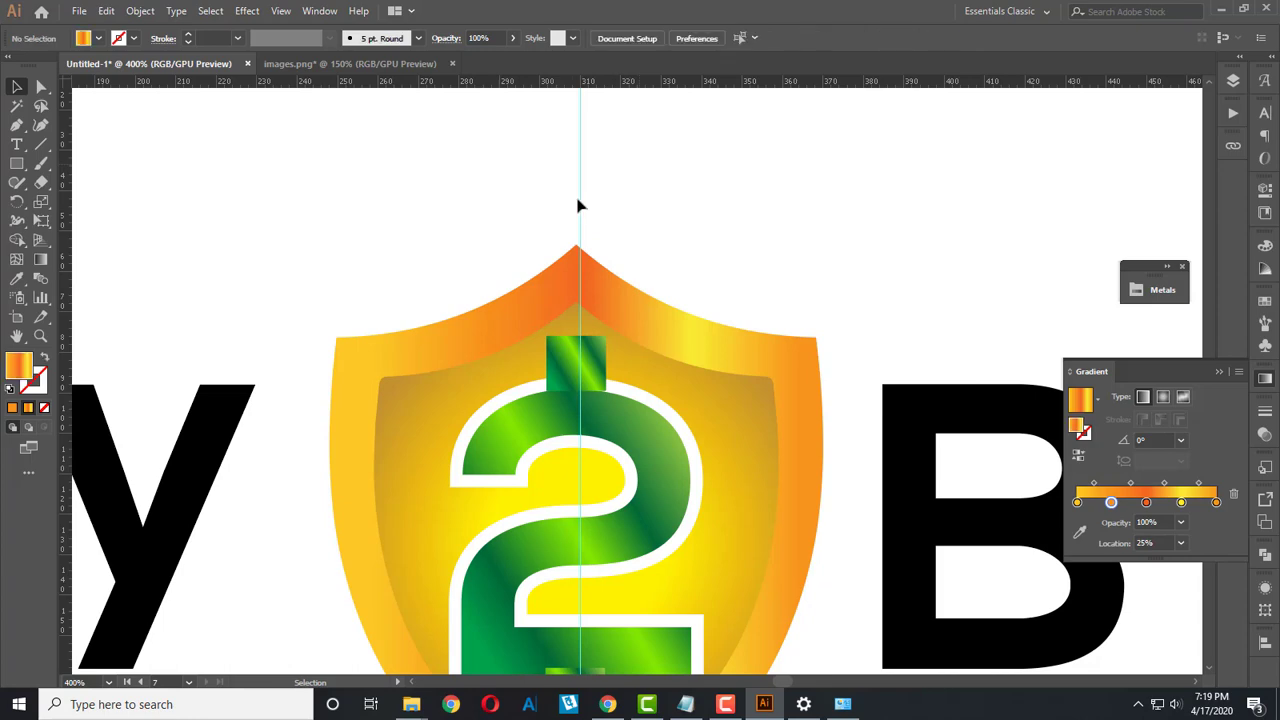
double_click(620, 320)
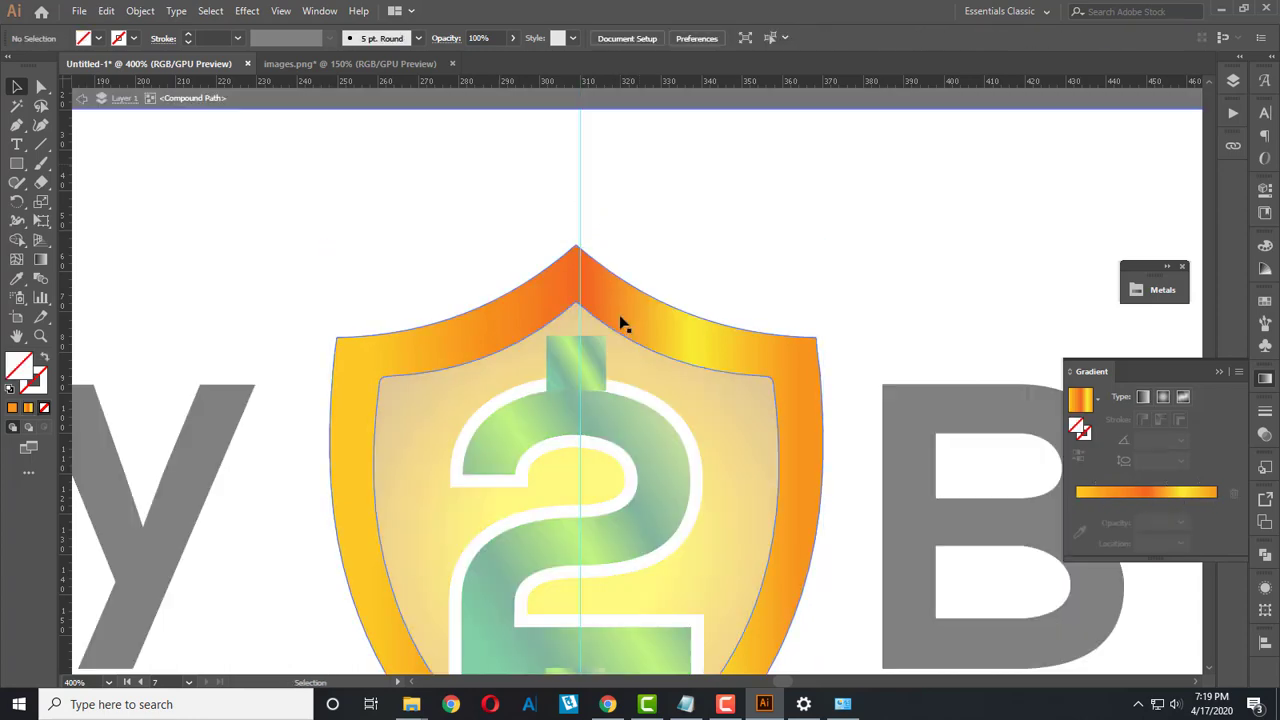
left_click(620, 322)
left_click(671, 211)
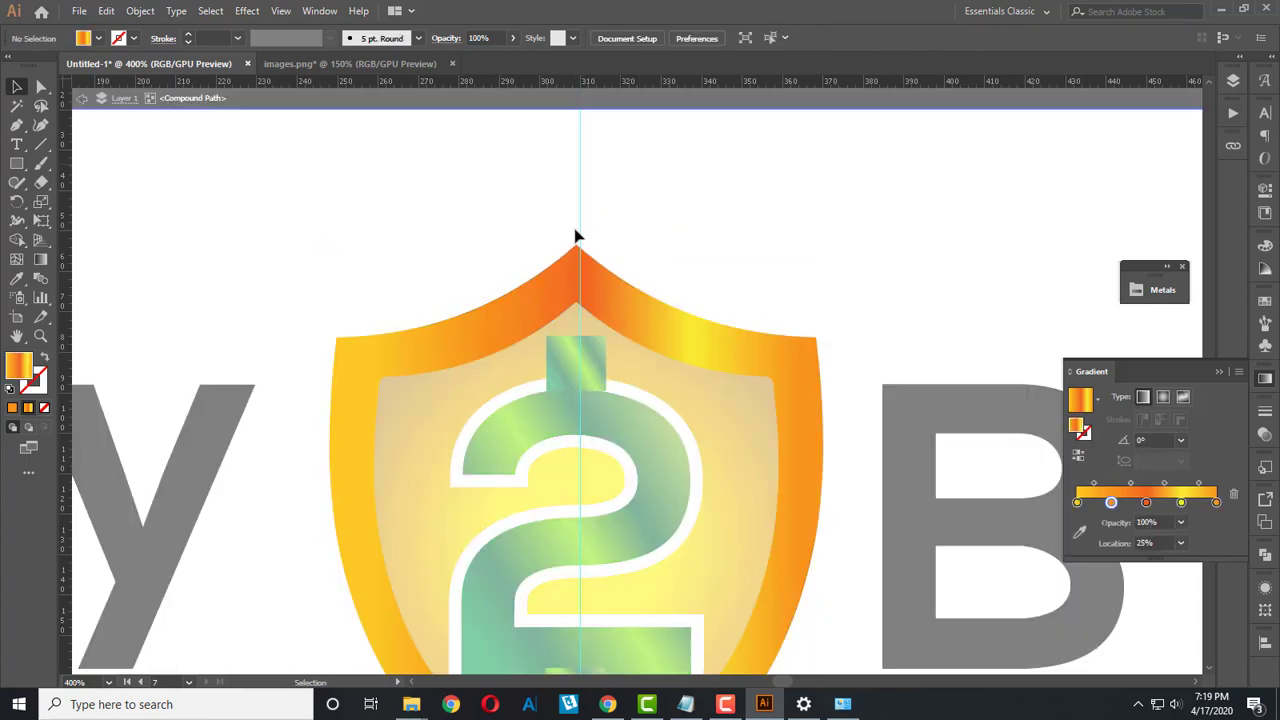
scroll(578, 240, "down", 3)
scroll(580, 230, "up", 2)
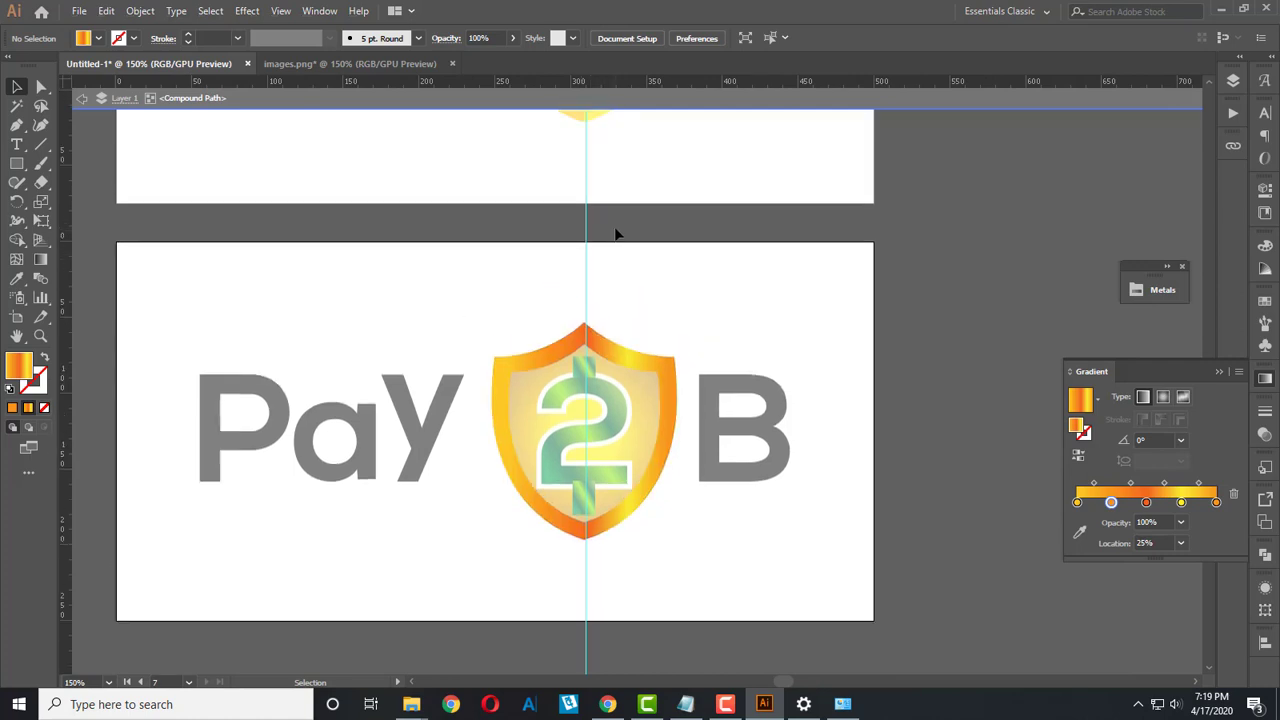
left_click_drag(607, 243, 572, 260)
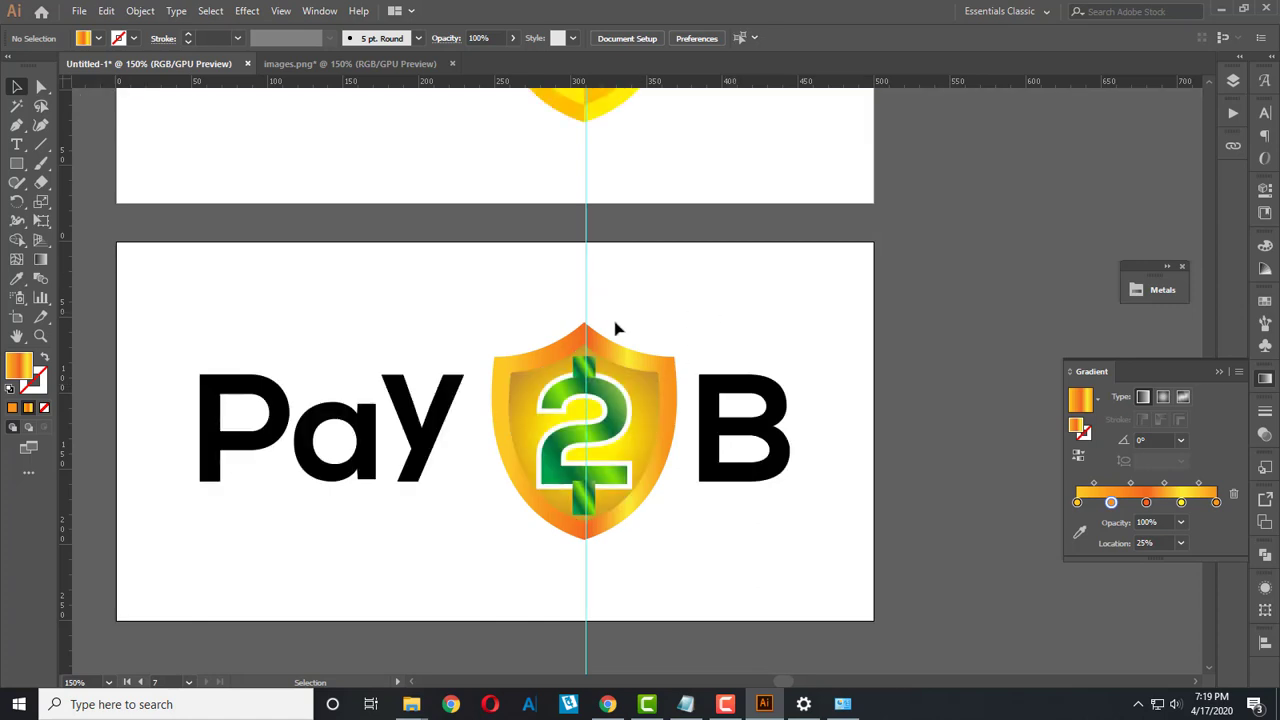
scroll(614, 328, "up", 2)
left_click(590, 360)
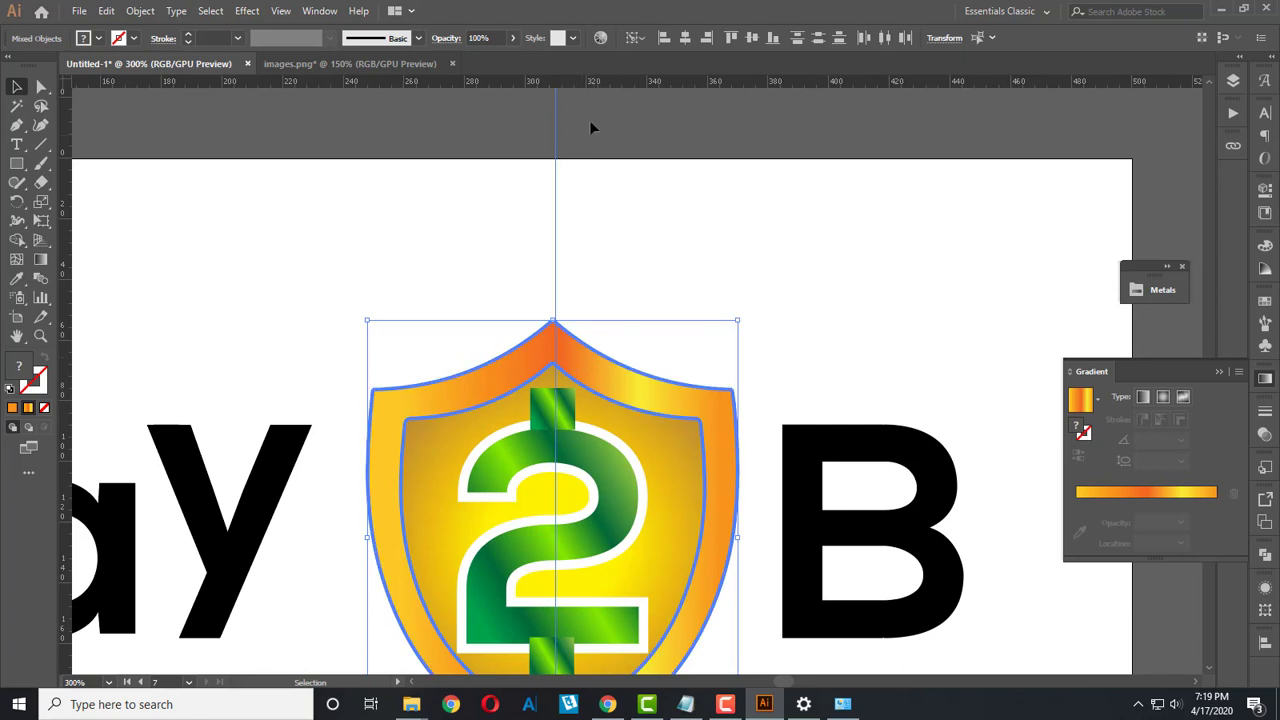
Step: Extend the green bar above the 2 upward to make it taller
left_click(660, 330)
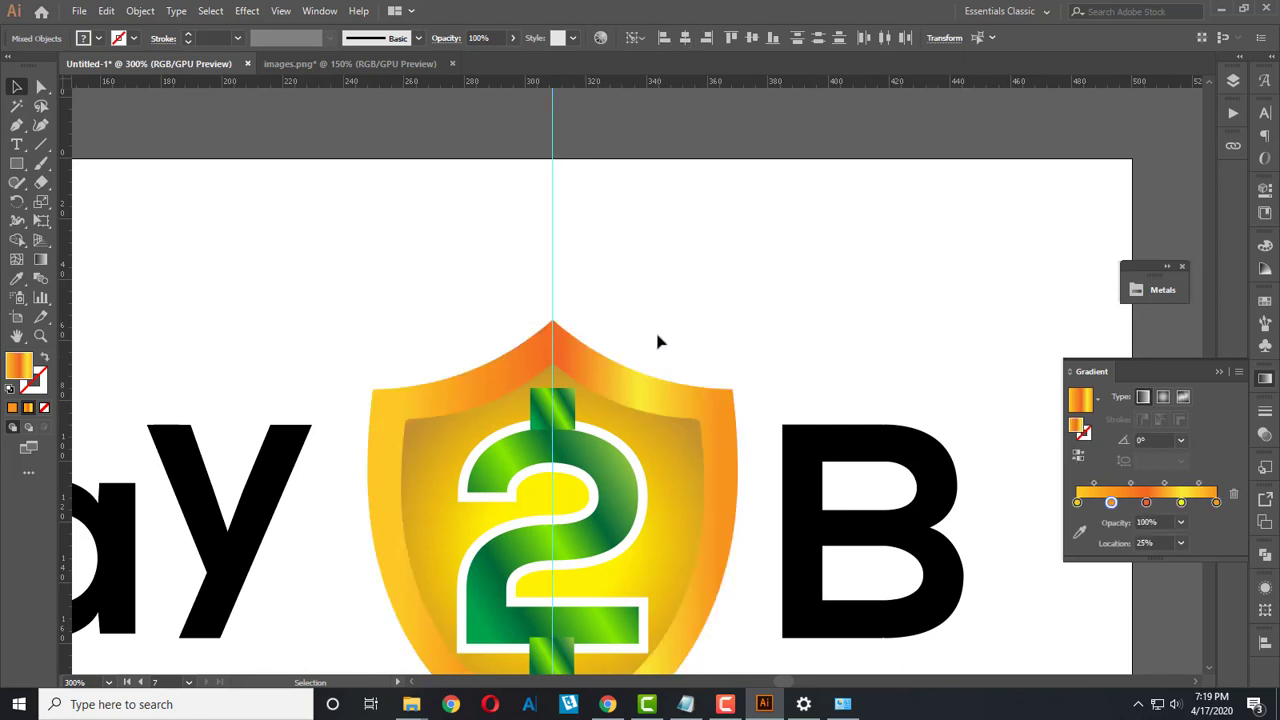
scroll(630, 370, "down", 2)
scroll(557, 280, "up", 2)
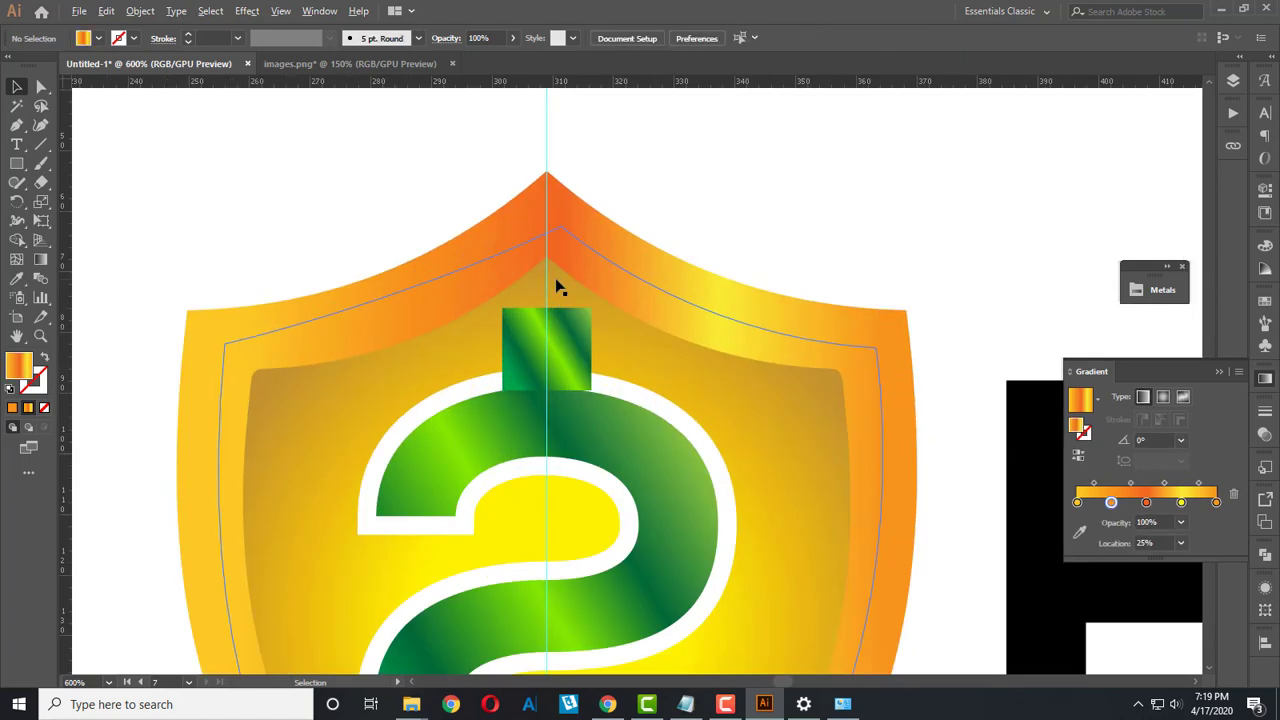
left_click(580, 363)
scroll(552, 312, "up", 3)
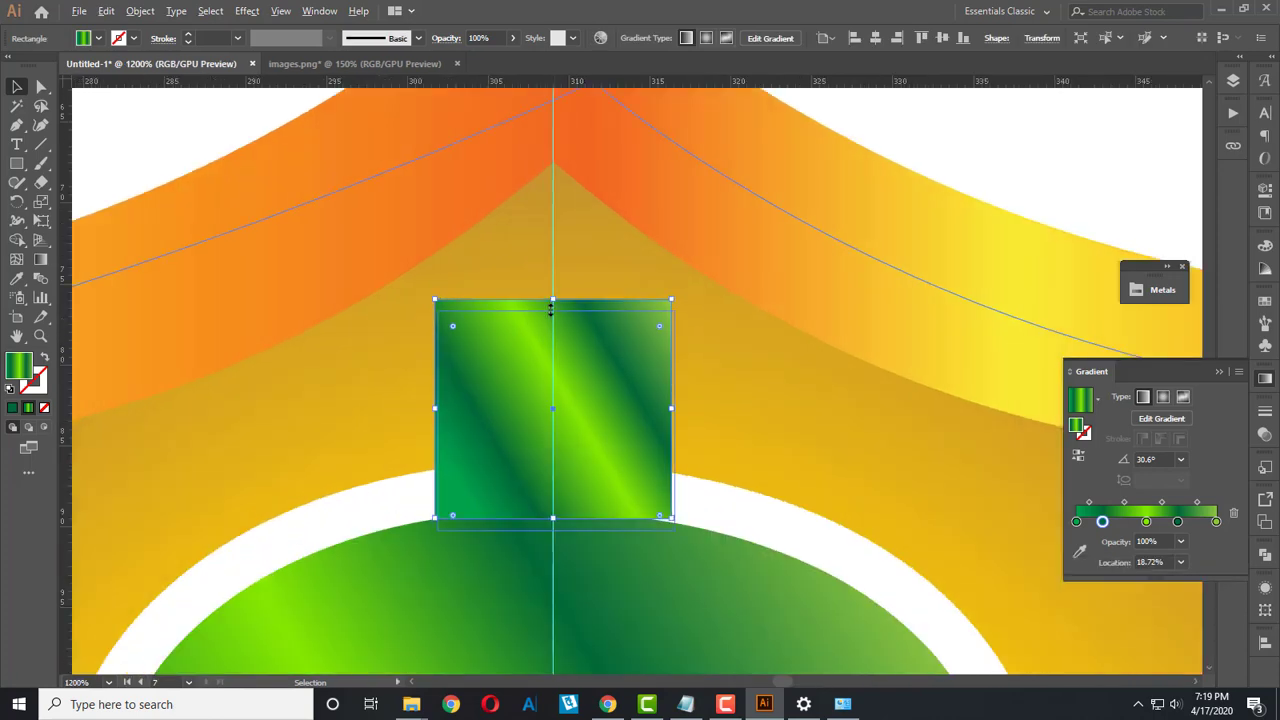
left_click_drag(555, 300, 553, 272)
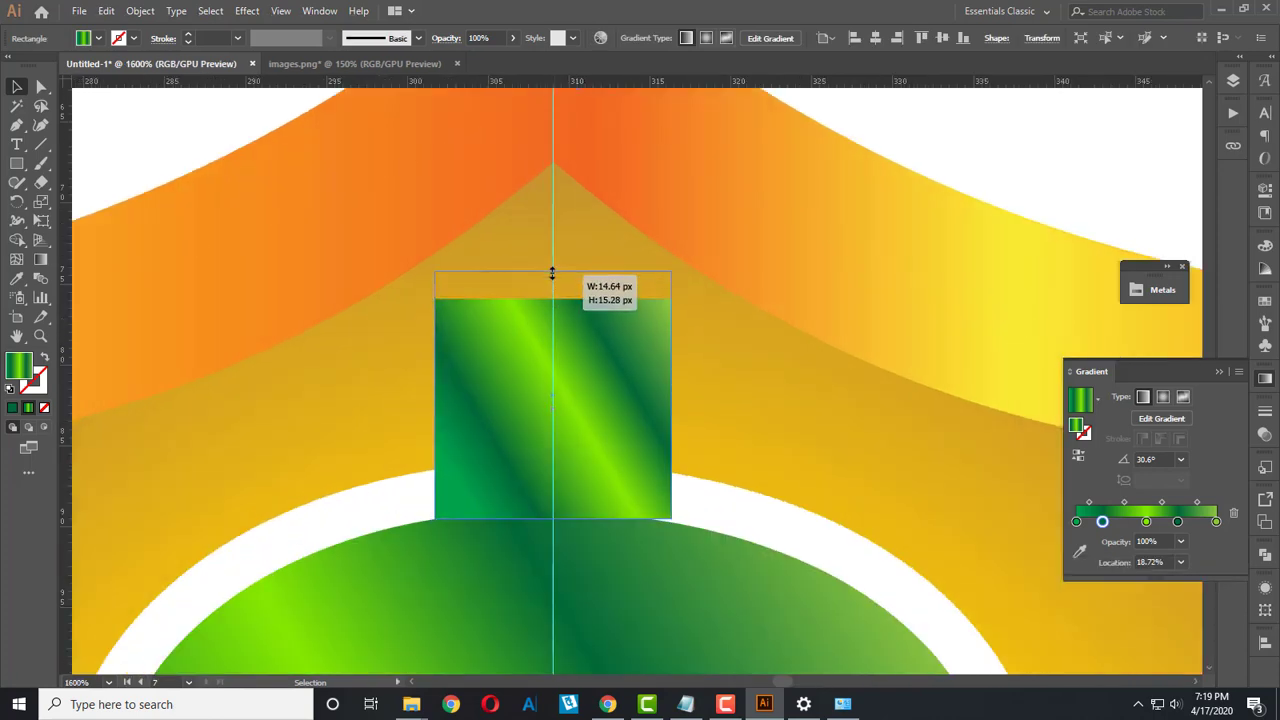
scroll(600, 406, "down", 2)
scroll(562, 447, "up", 1)
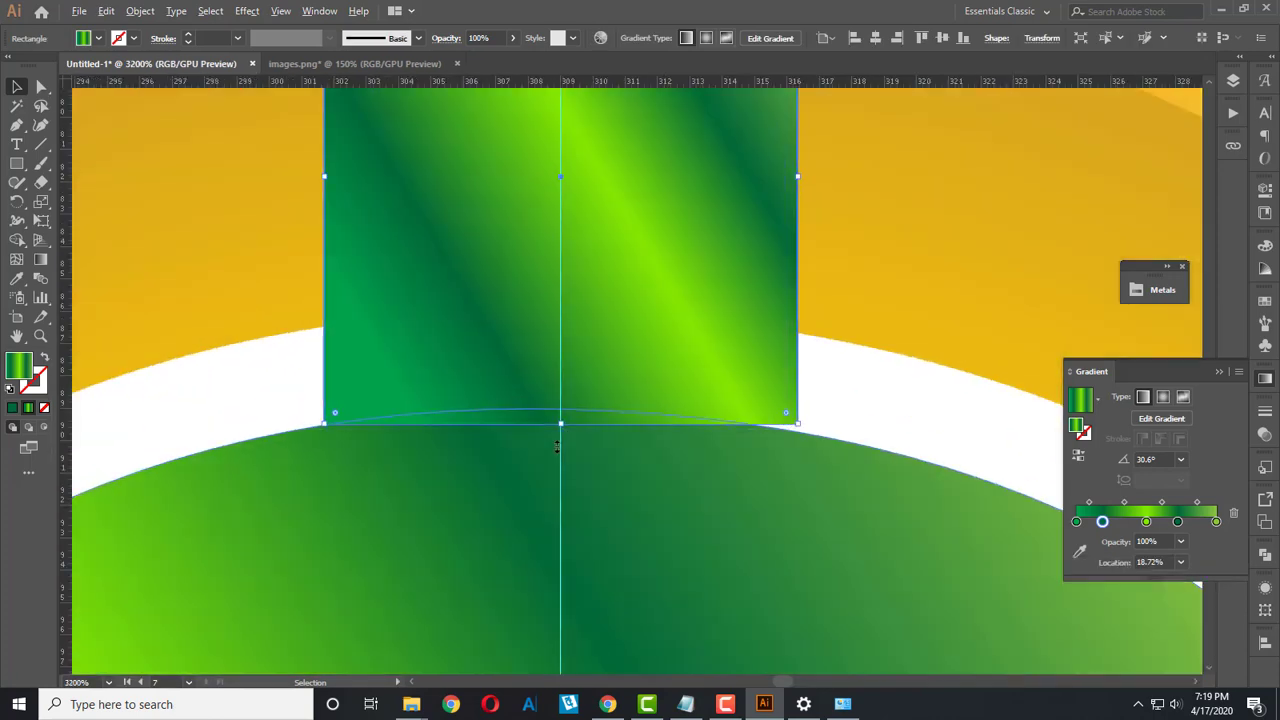
scroll(683, 503, "down", 3)
Step: Centre the top green bar horizontally on the vertical guide
left_click(737, 534)
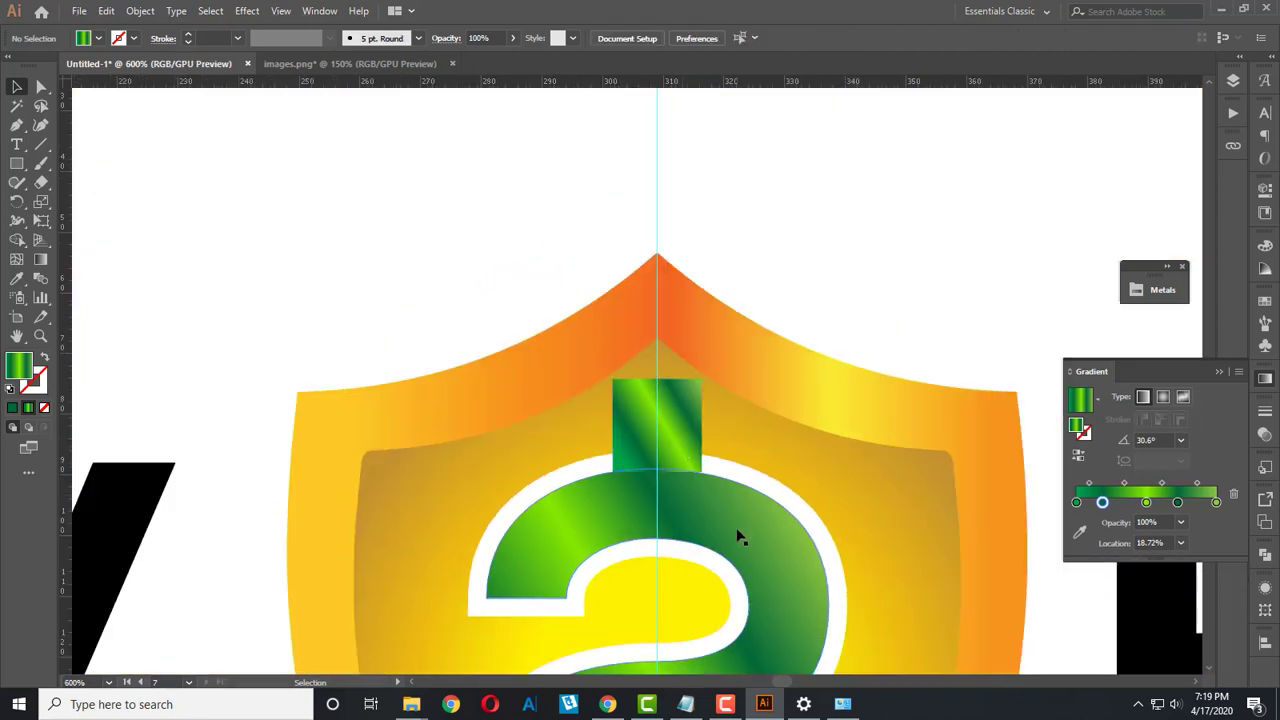
left_click(658, 222, "shift")
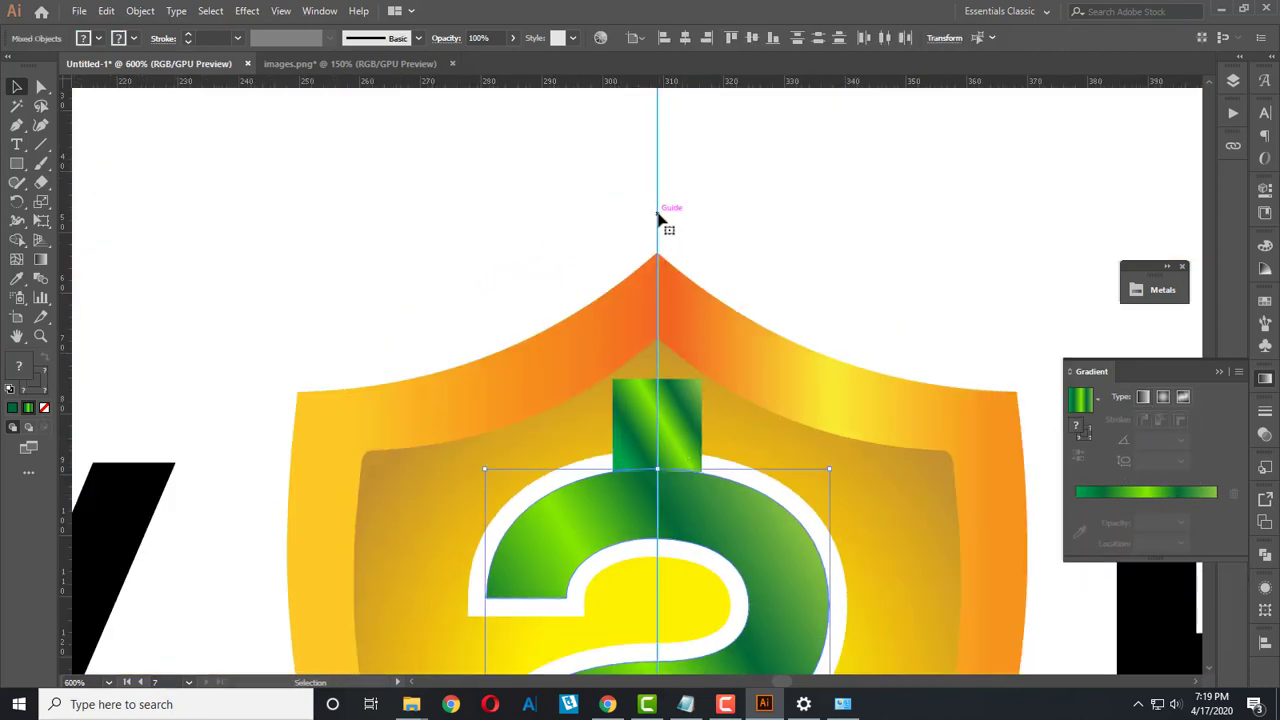
left_click(745, 215)
left_click(684, 440)
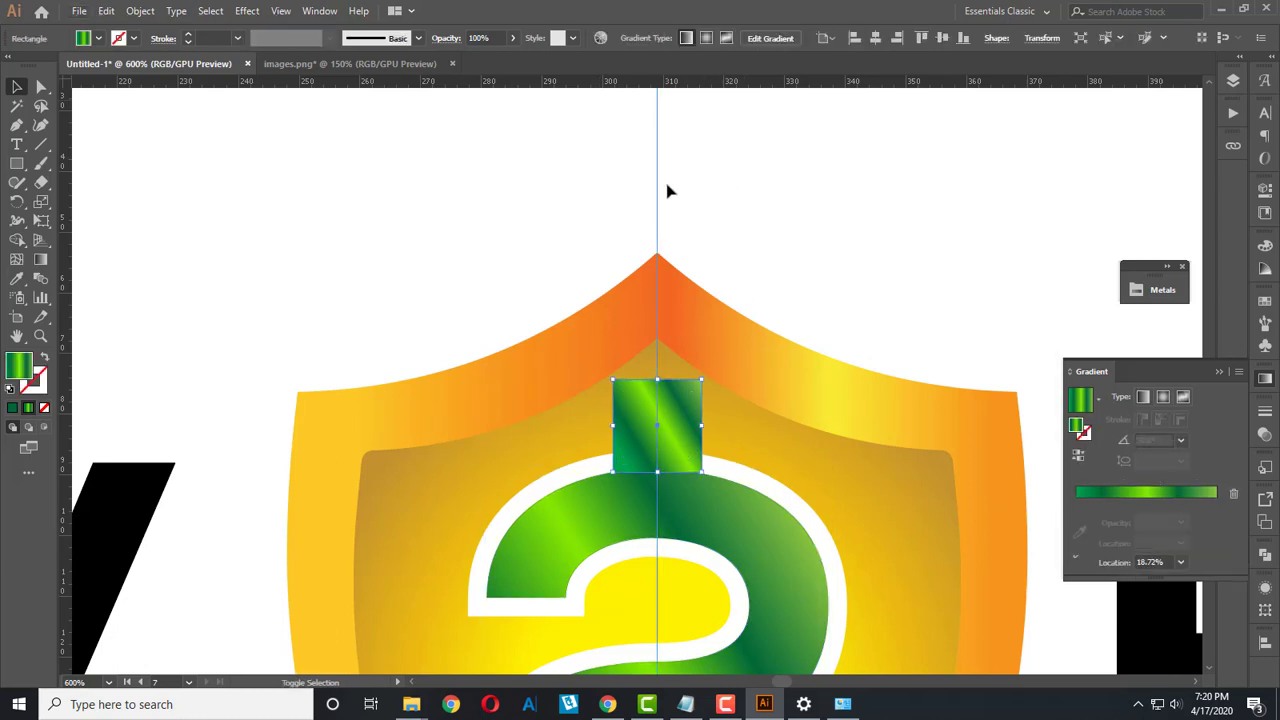
left_click(657, 188, "shift")
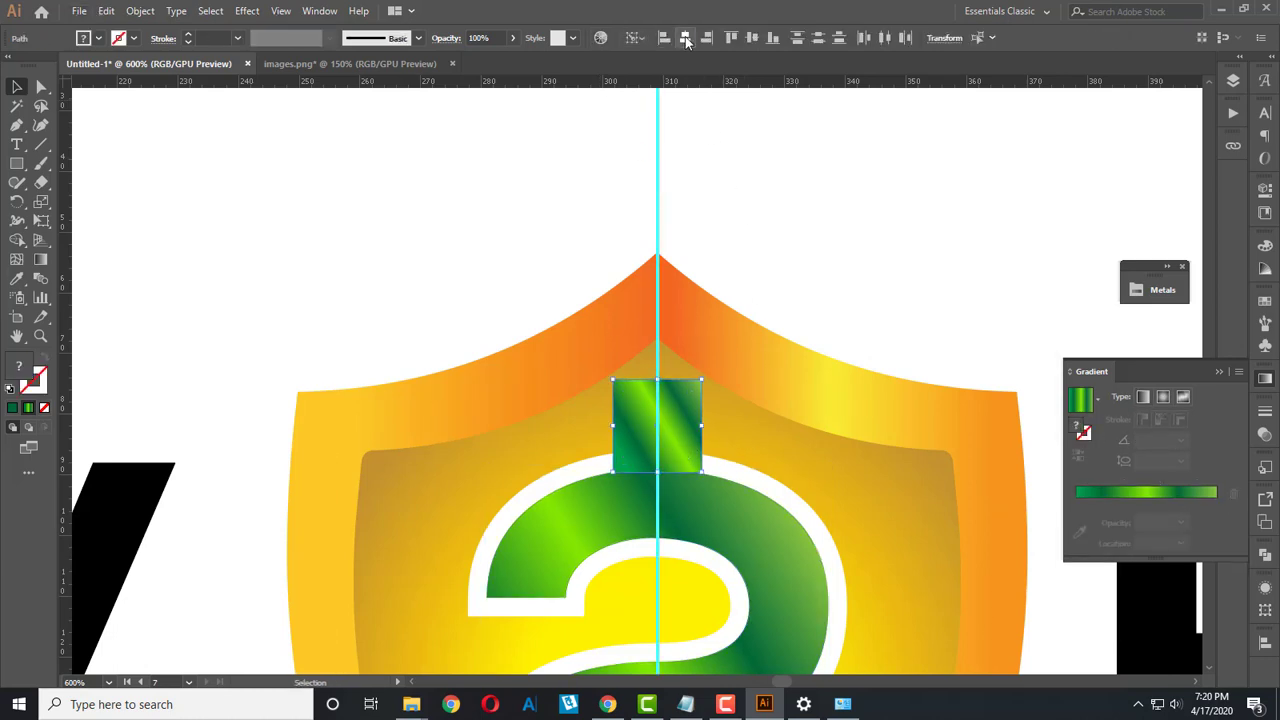
left_click(774, 217)
scroll(751, 443, "down", 2)
scroll(690, 420, "up", 1)
scroll(678, 395, "up", 3)
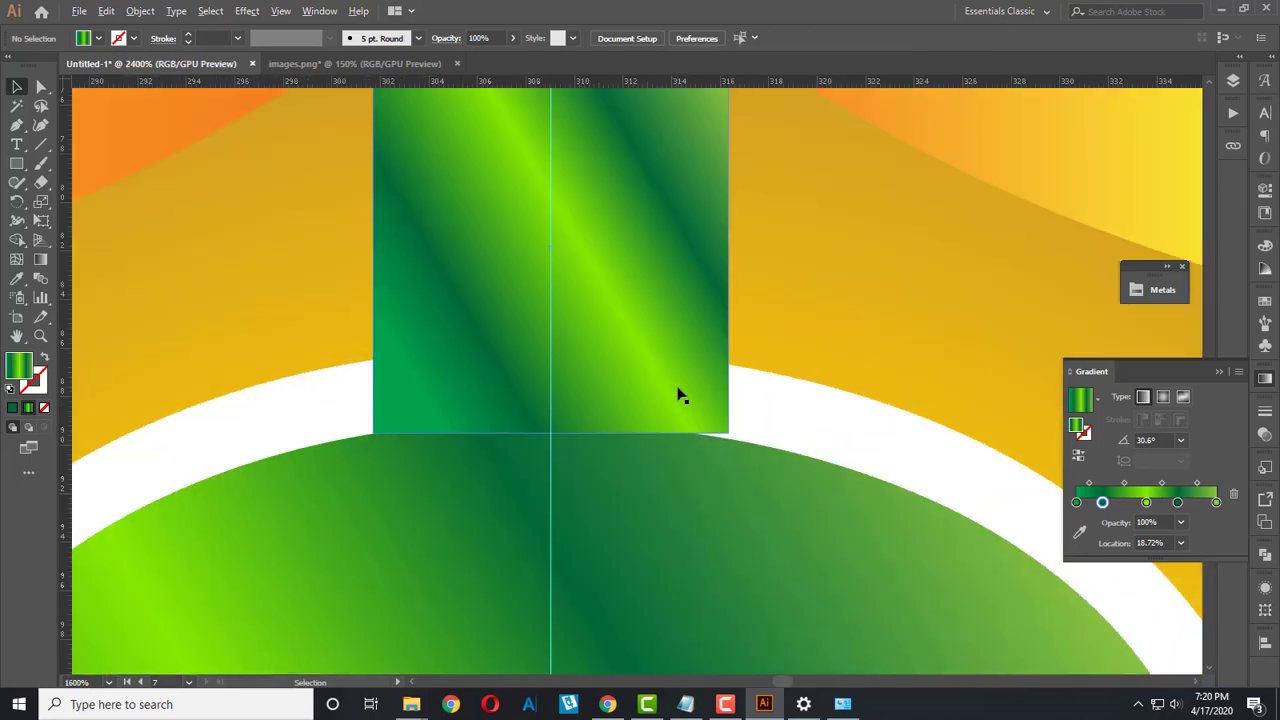
scroll(677, 391, "up", 1)
Step: Stretch the top bar's bottom edge down until it meets the 2
left_click(643, 426)
left_click_drag(510, 449, 511, 462)
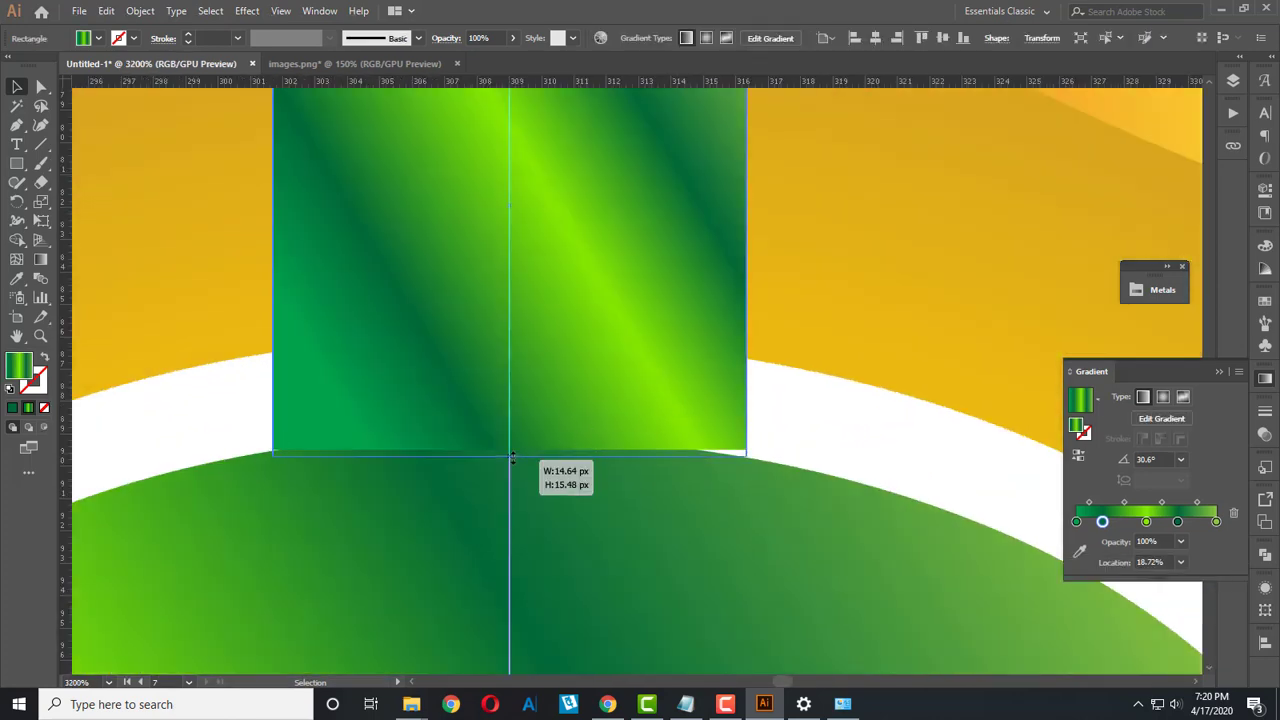
scroll(511, 462, "down", 7)
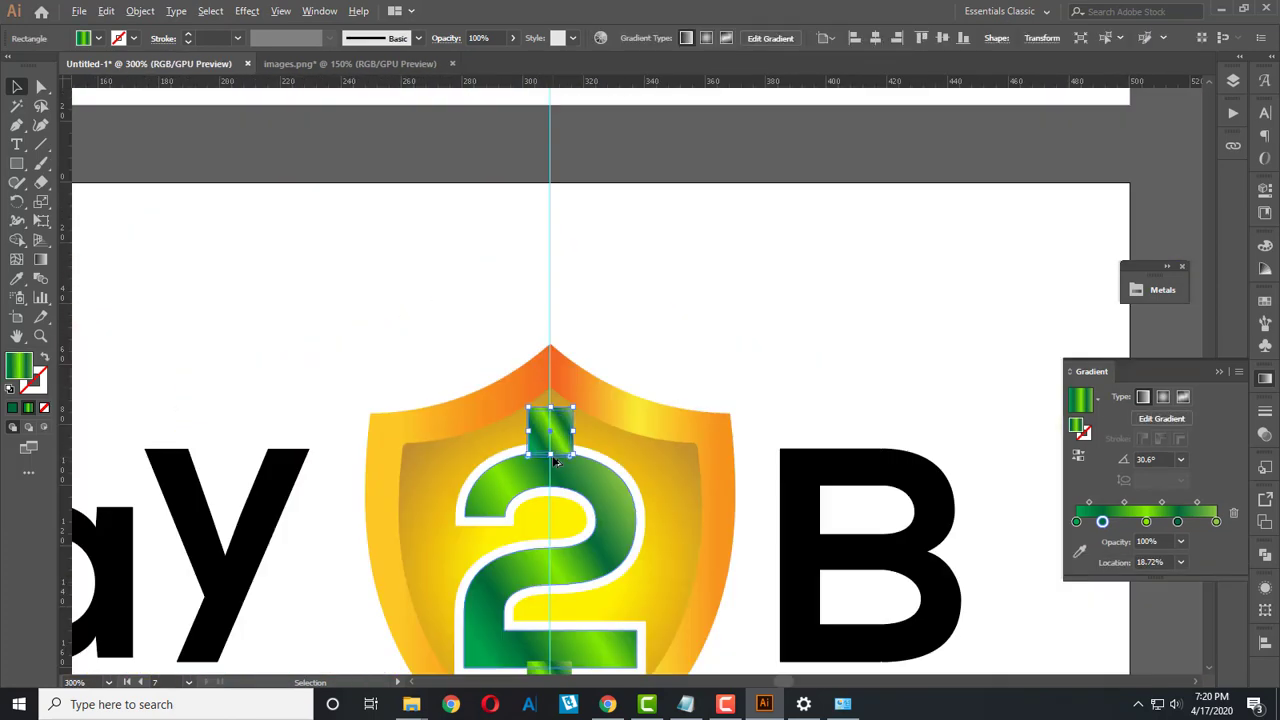
scroll(571, 471, "down", 2)
scroll(571, 500, "down", 2)
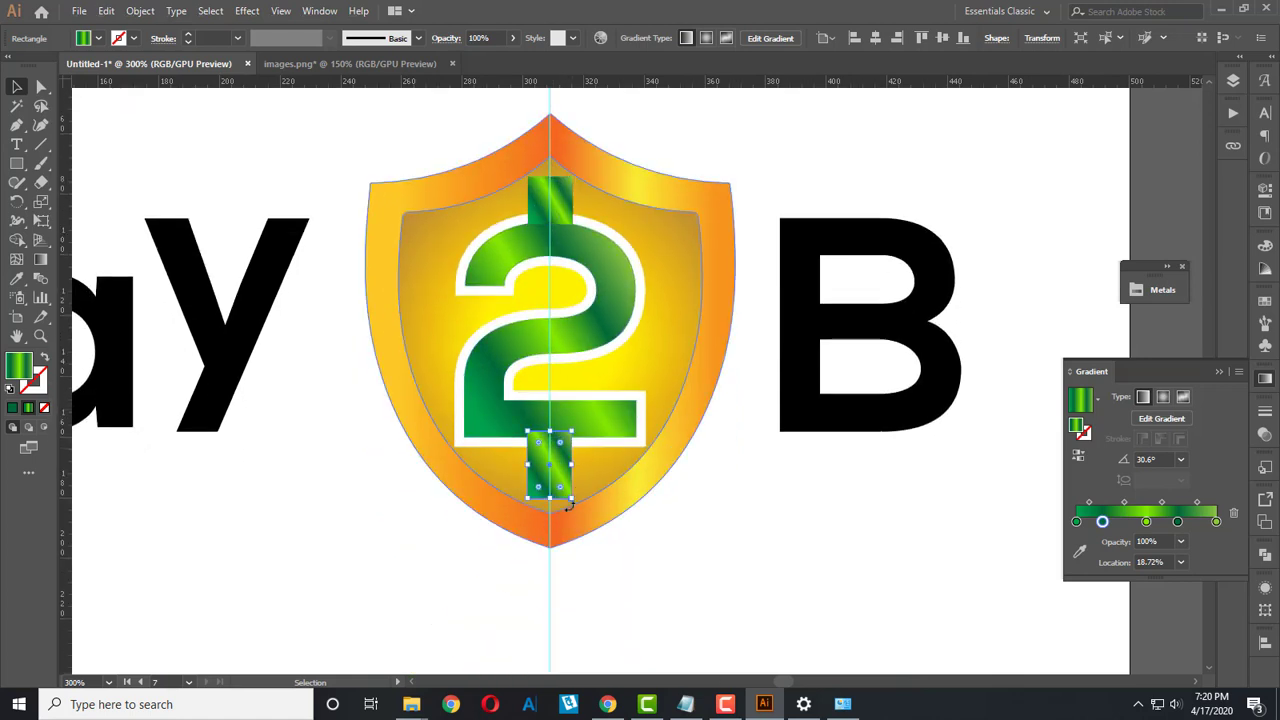
Step: Delete and restore the lower green bar, then nudge it up one step
key("Delete")
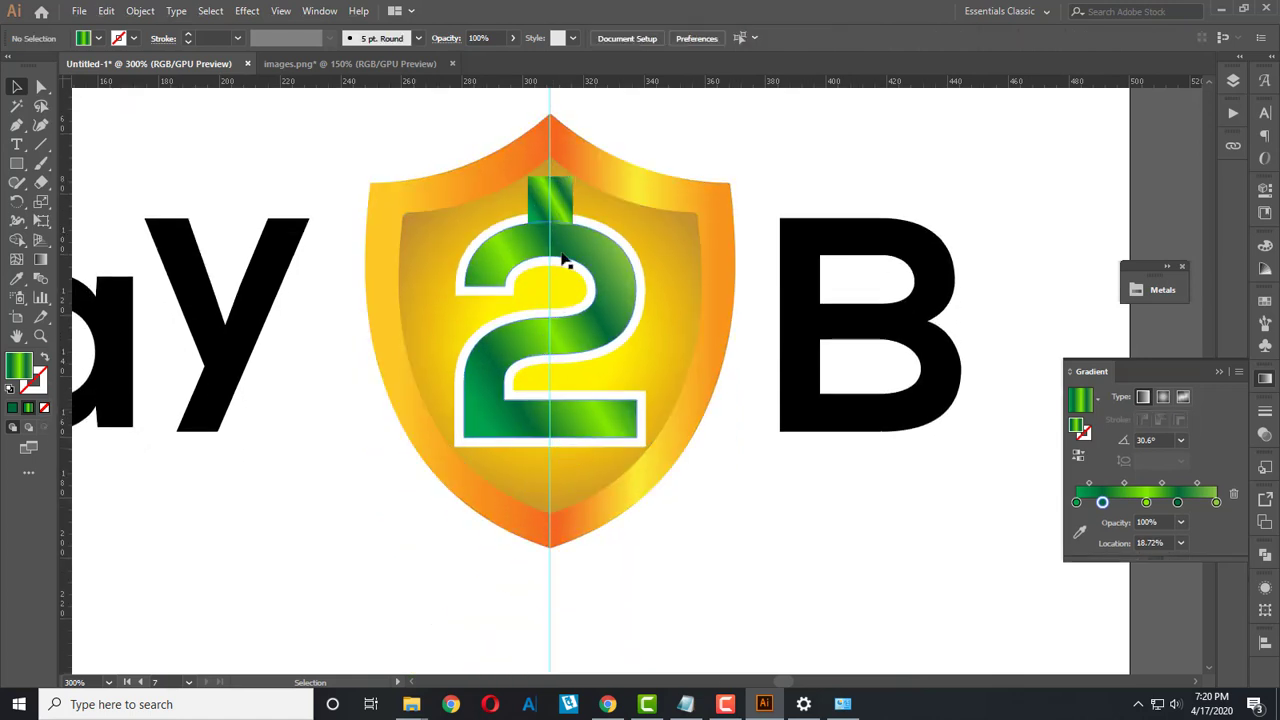
key("ctrl+z")
left_click(715, 569)
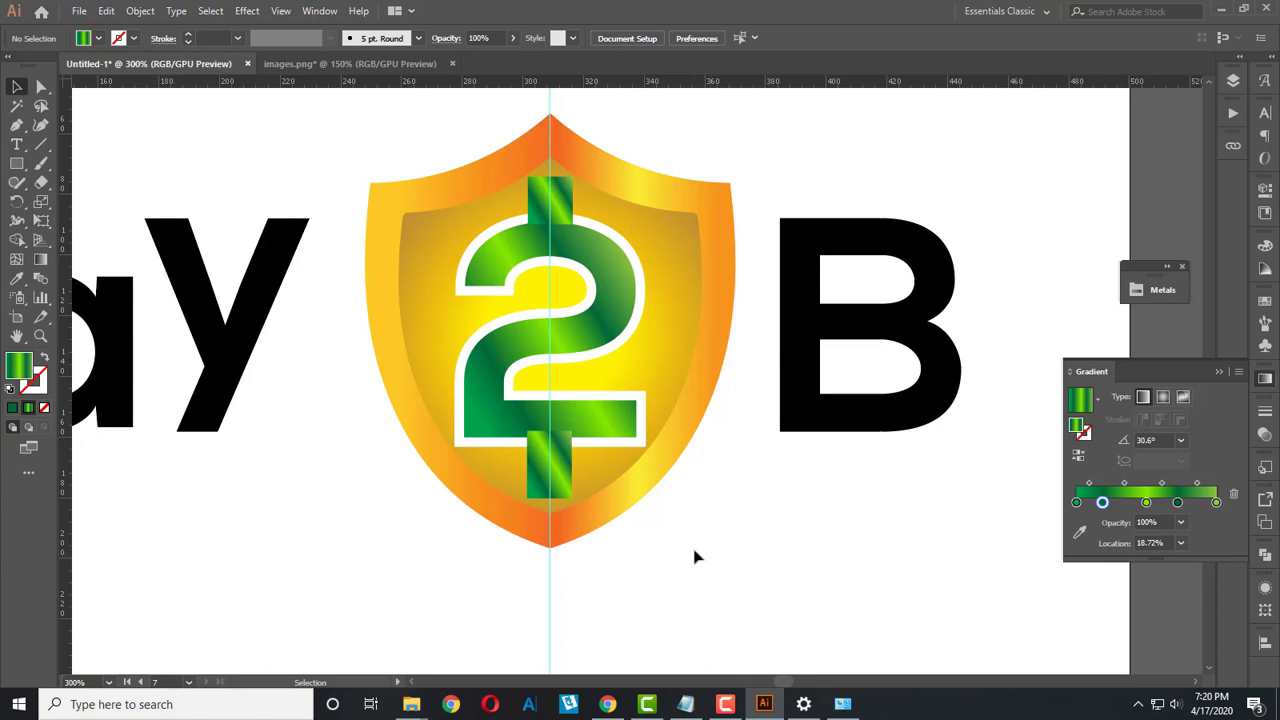
left_click(570, 487)
key("Up")
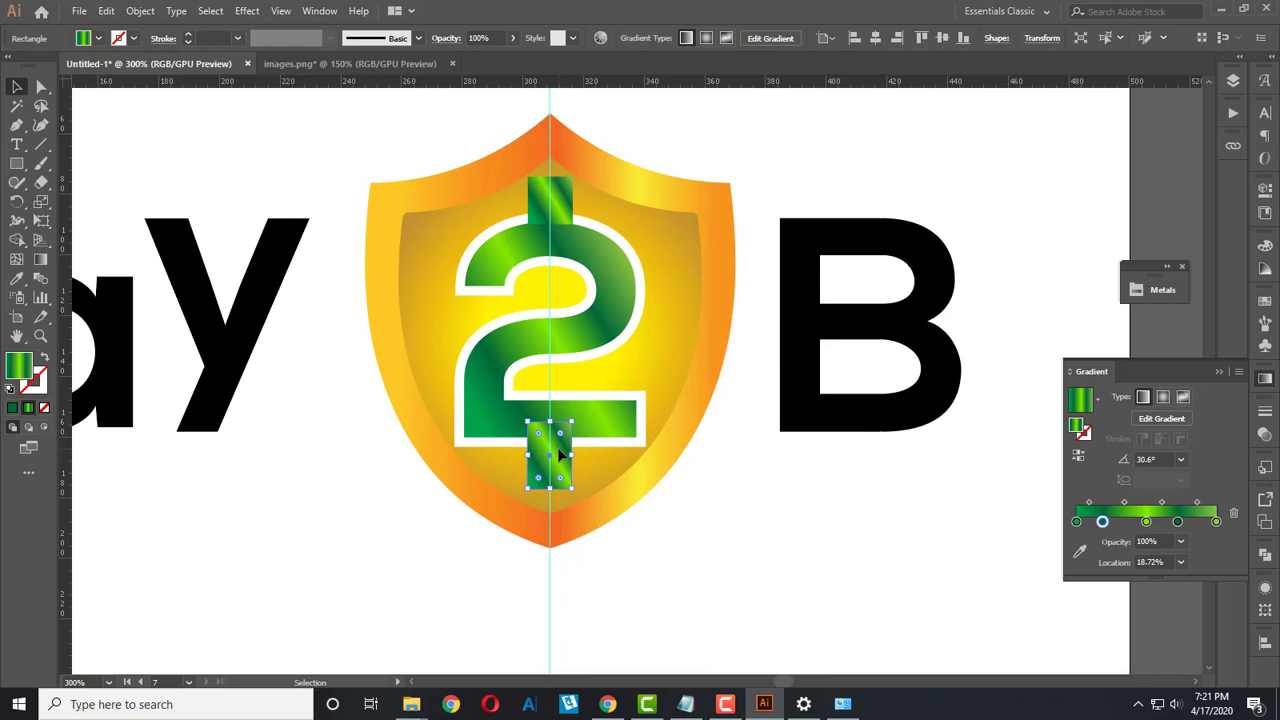
Step: Unite the lower bar and the rest of the dollar sign with Pathfinder
left_click(660, 564)
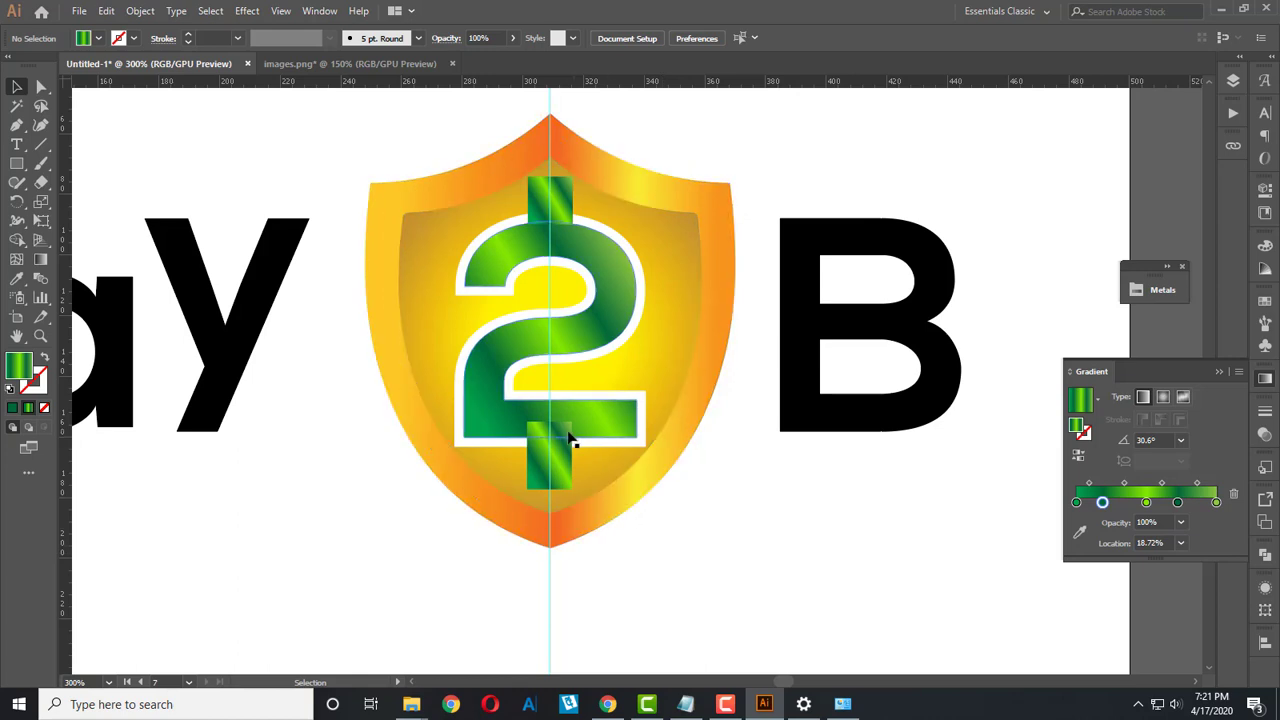
left_click(565, 445)
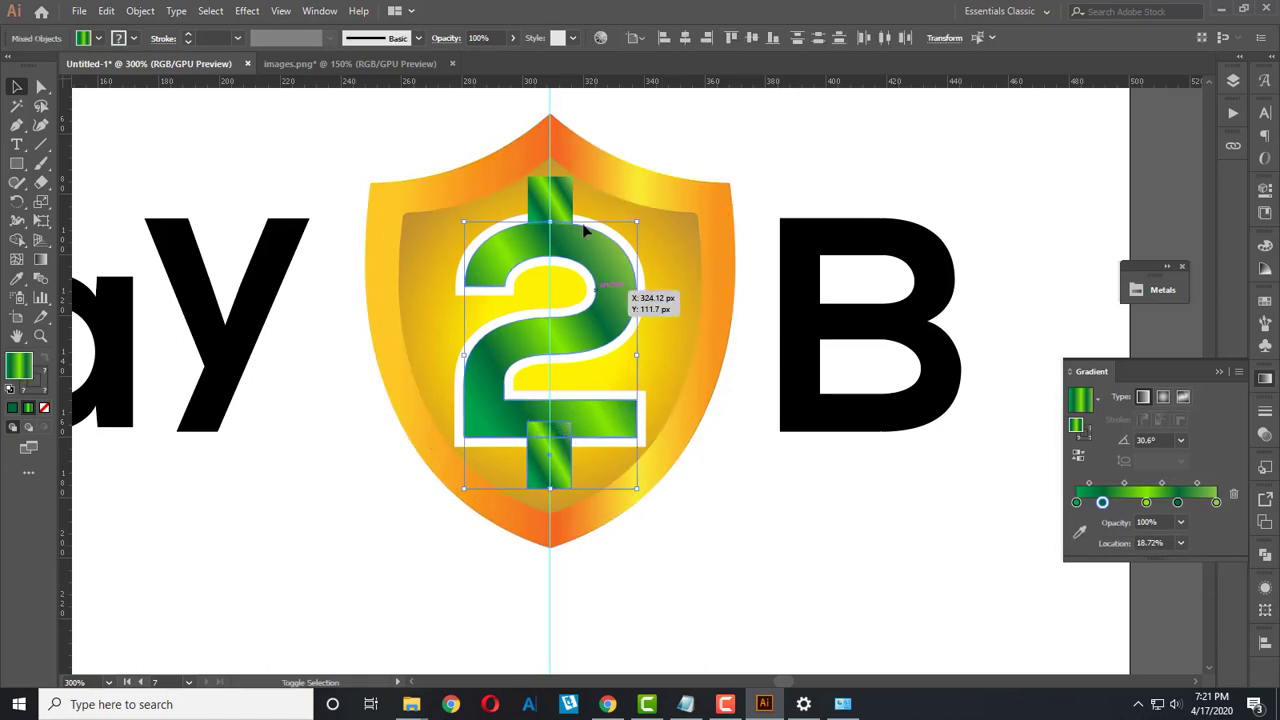
left_click(571, 203, "shift")
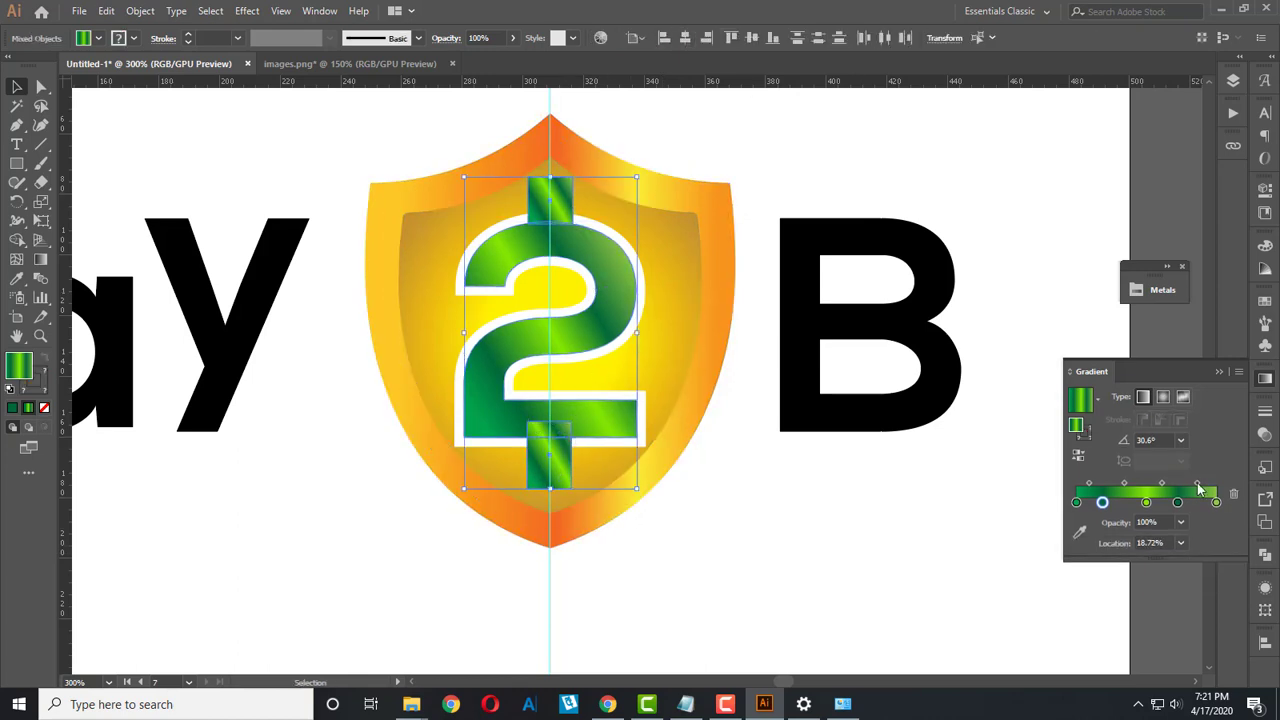
left_click(1265, 556)
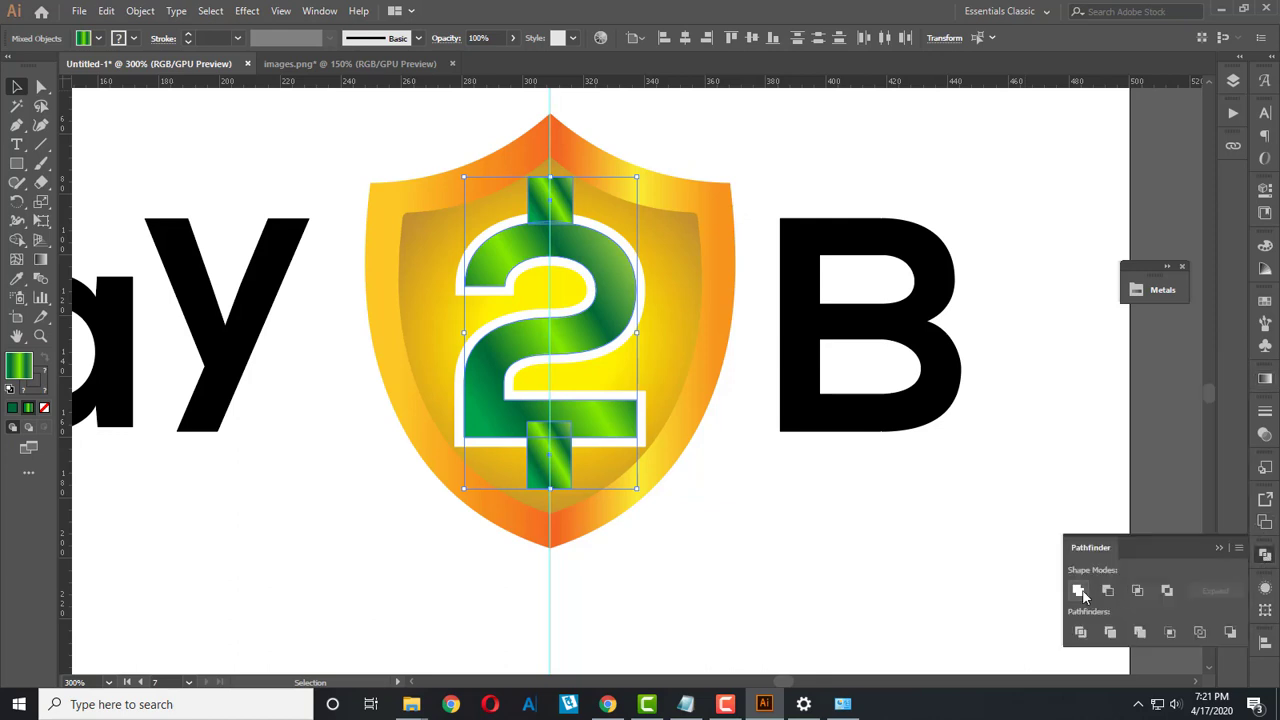
left_click(1080, 590)
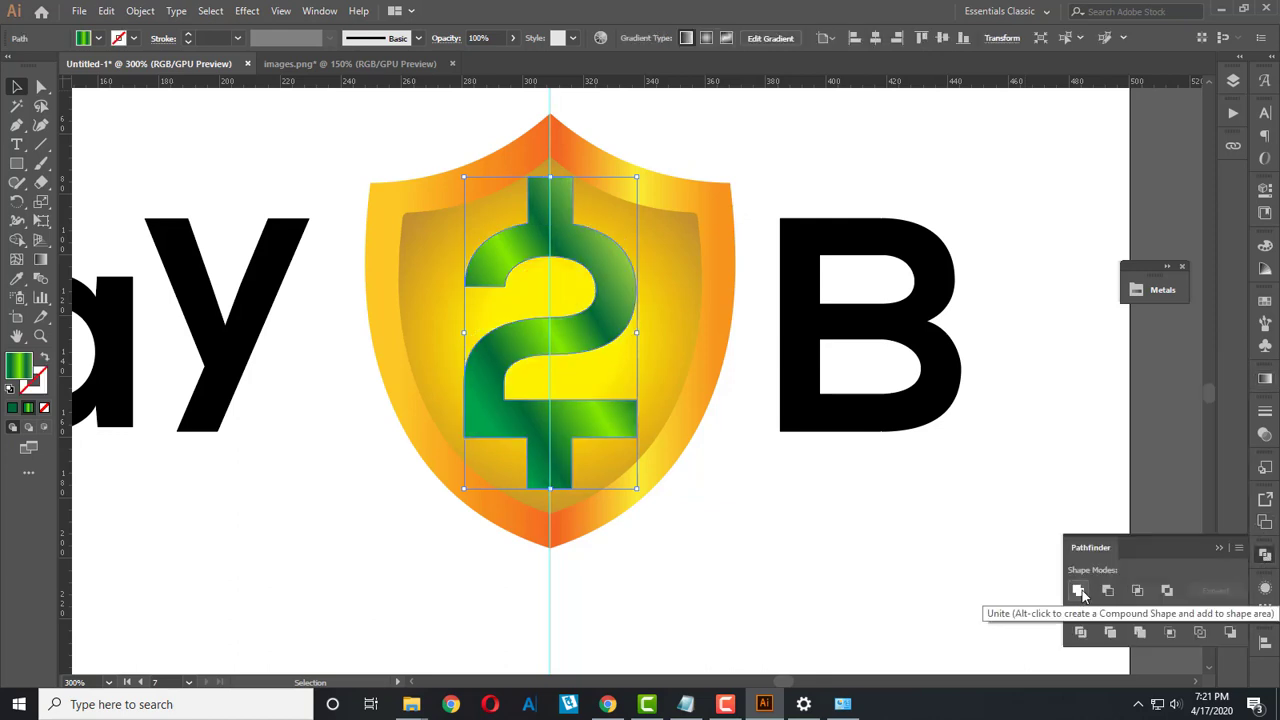
left_click(597, 492)
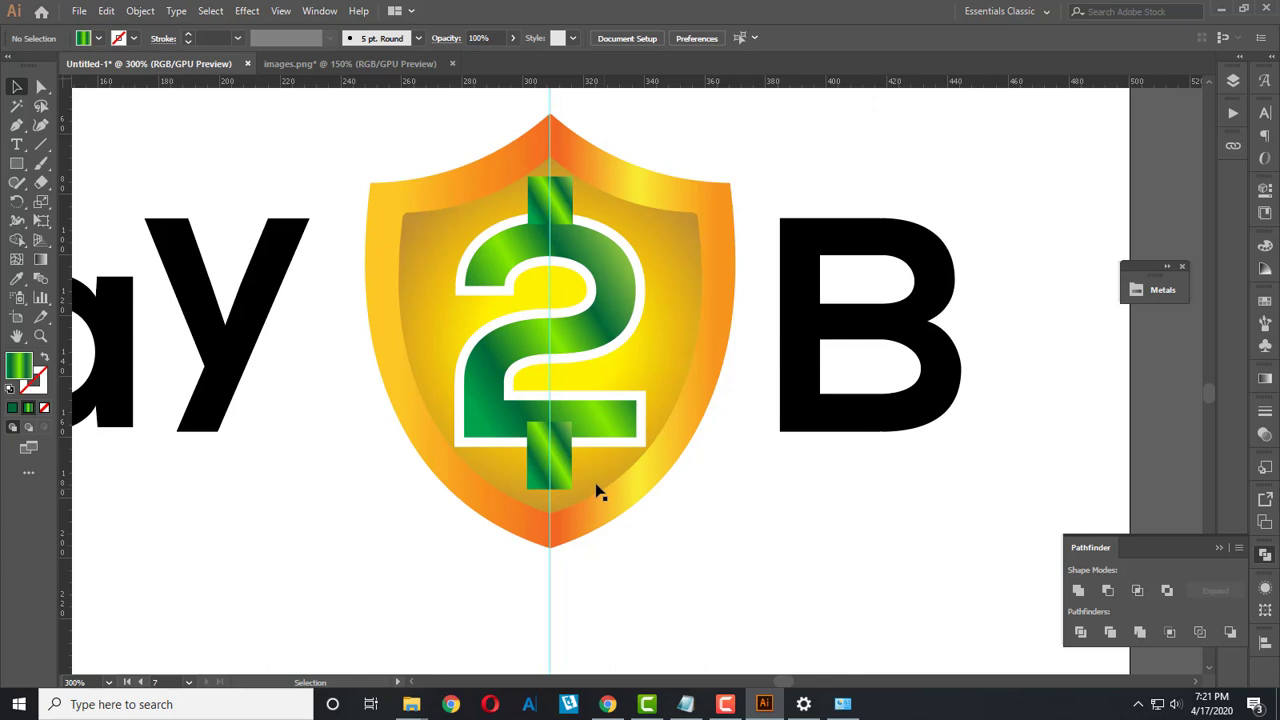
Step: Nudge the lower bar up and unite it with the dollar sign into one path
left_click(543, 445)
key("Up")
key("Up")
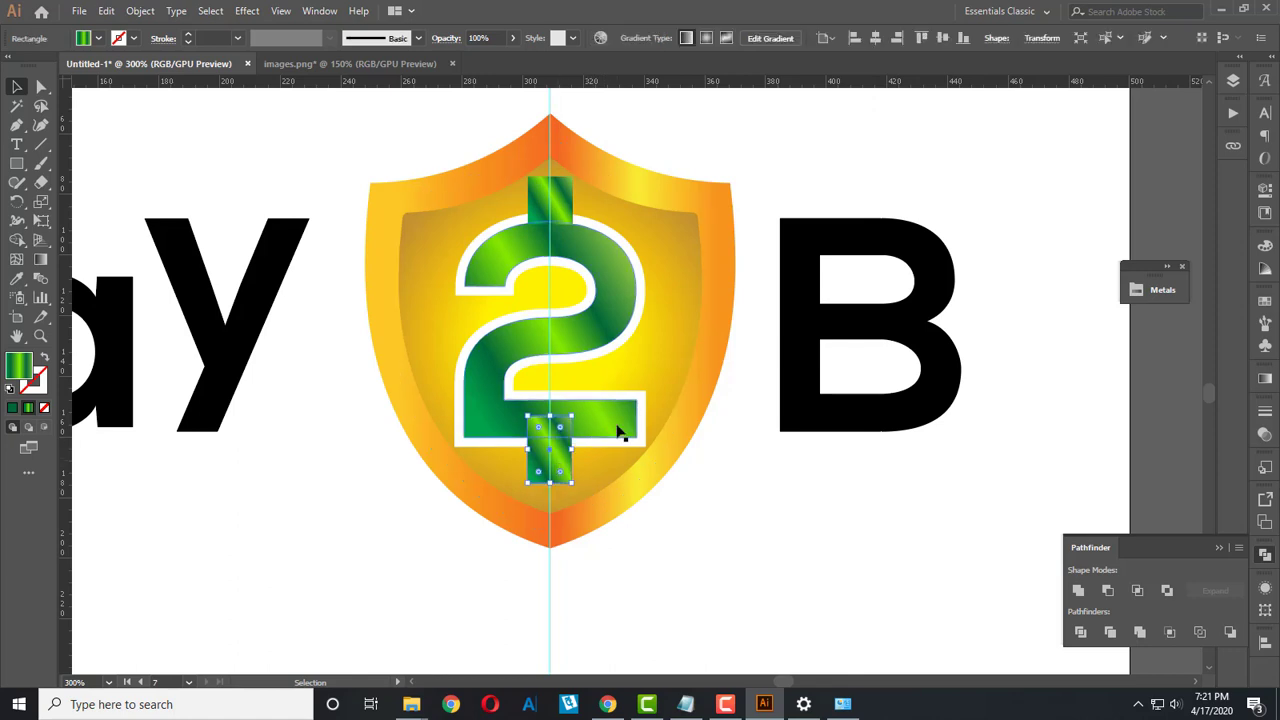
left_click(571, 266, "shift")
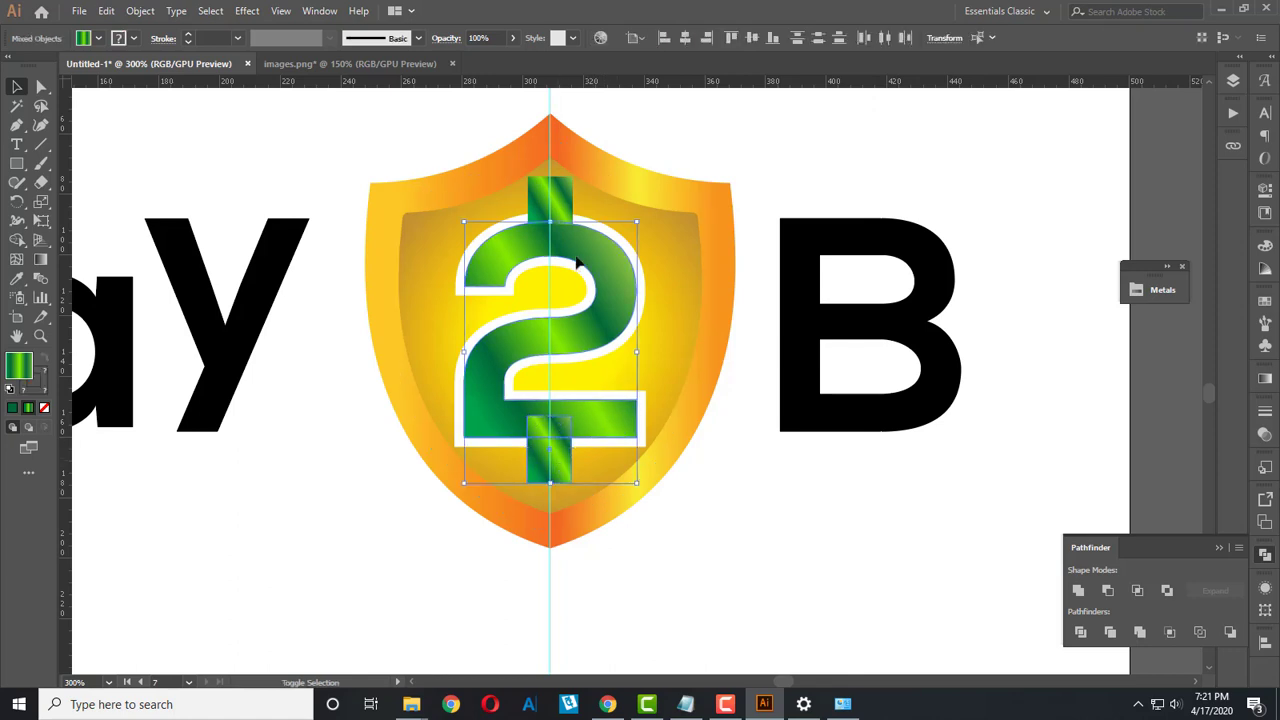
left_click(1078, 590)
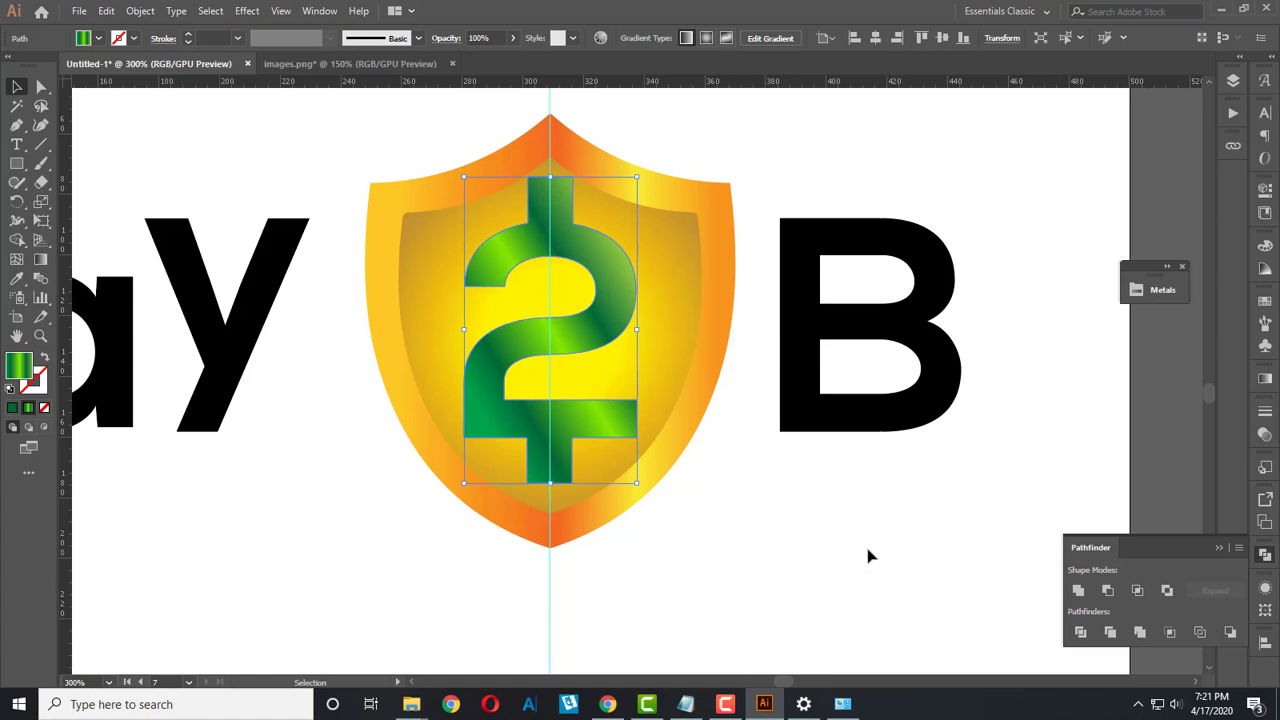
left_click(810, 553)
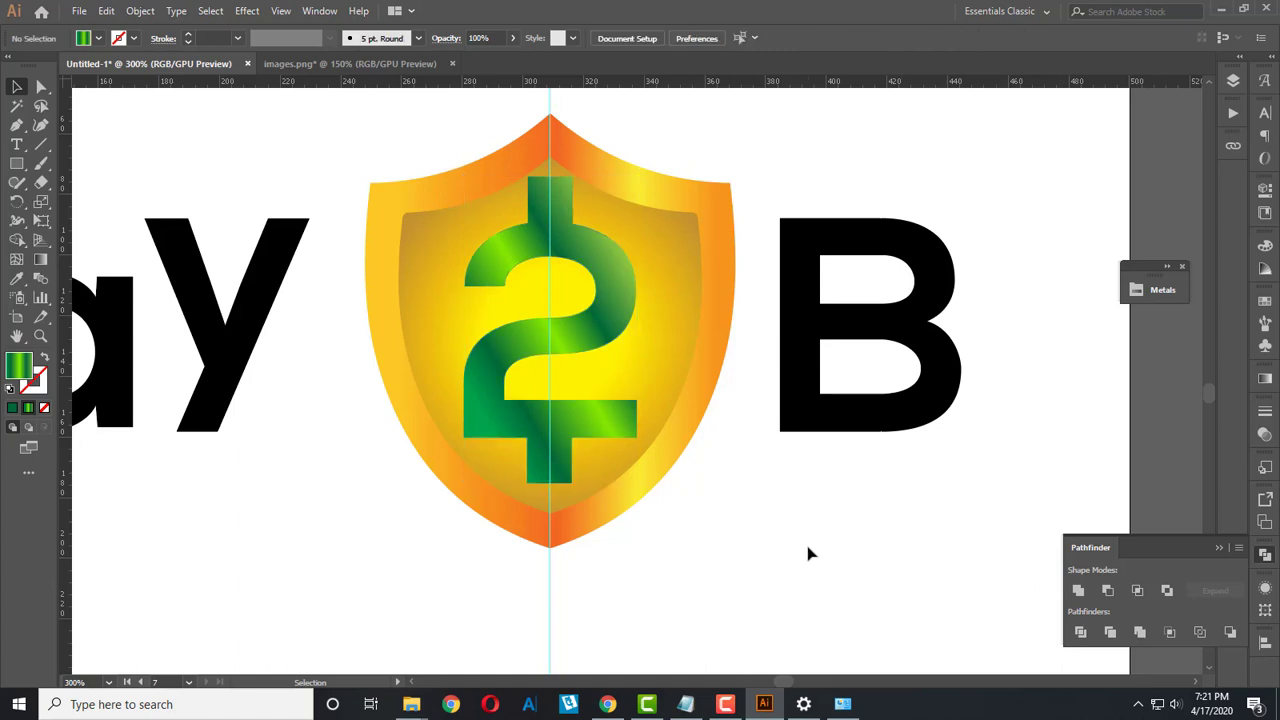
Step: Give the merged dollar sign a white outline, settling on 2 pt weight
left_click(477, 364)
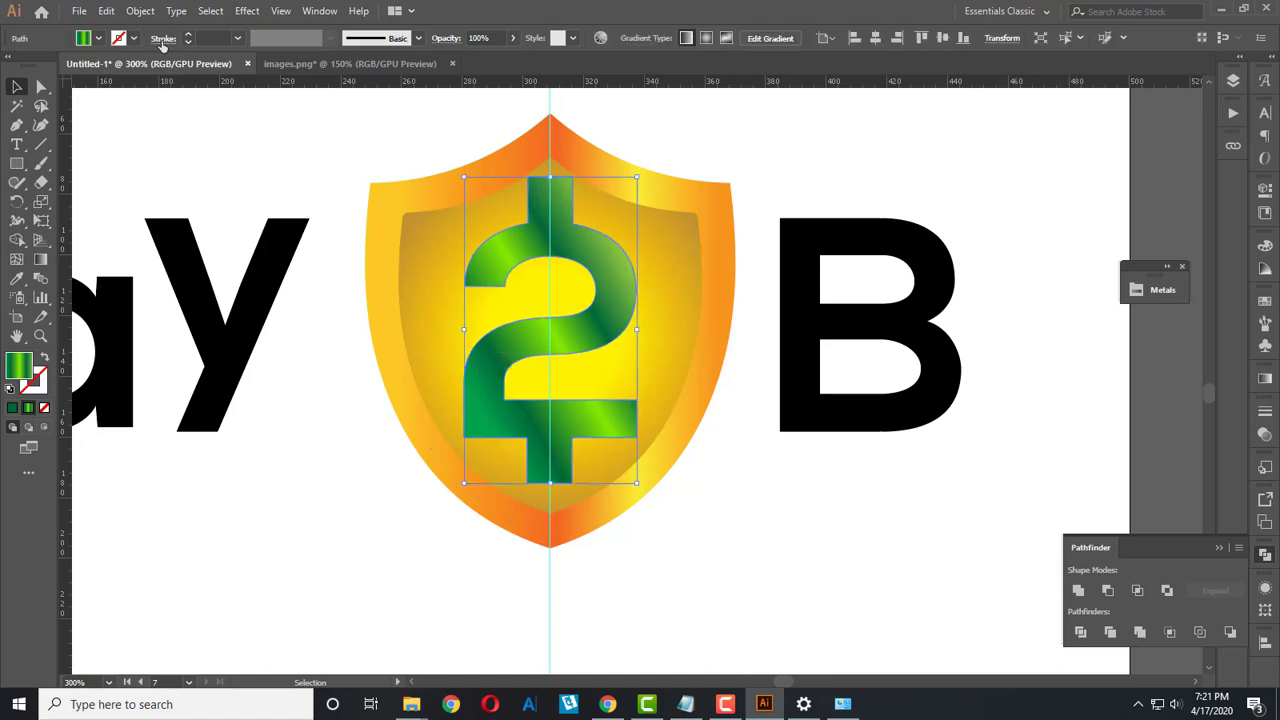
left_click(164, 39)
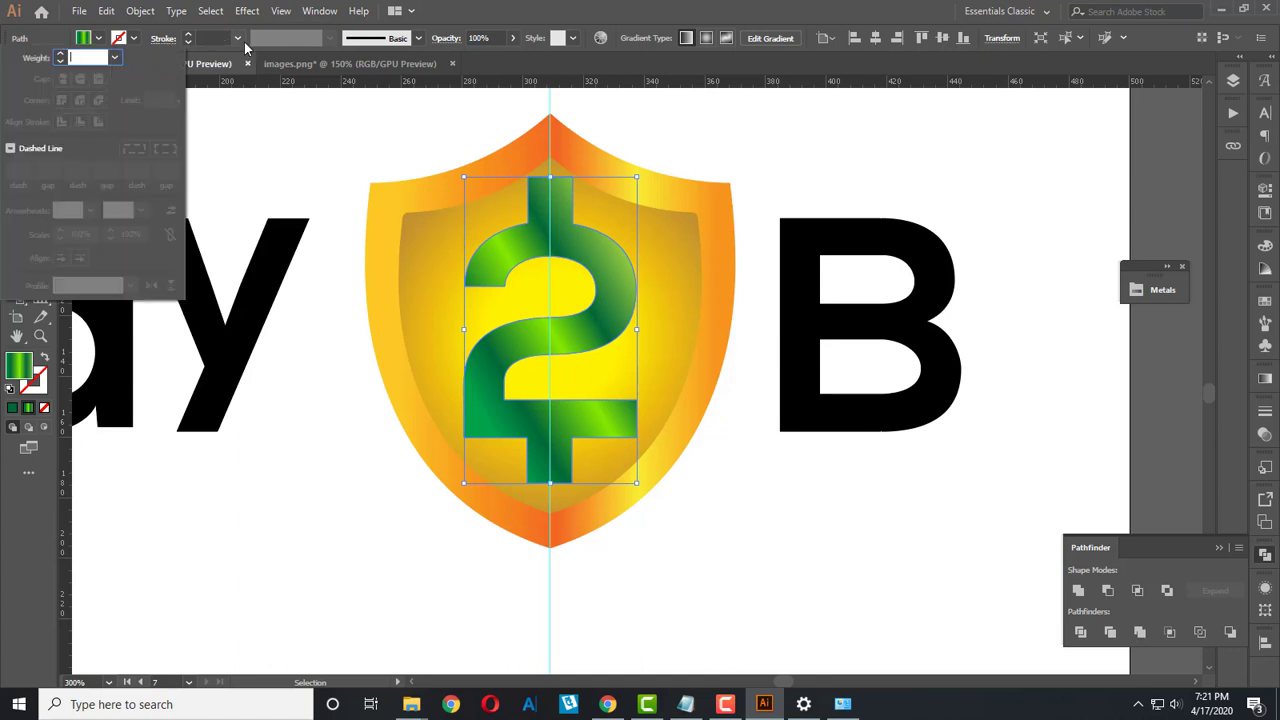
left_click(188, 38)
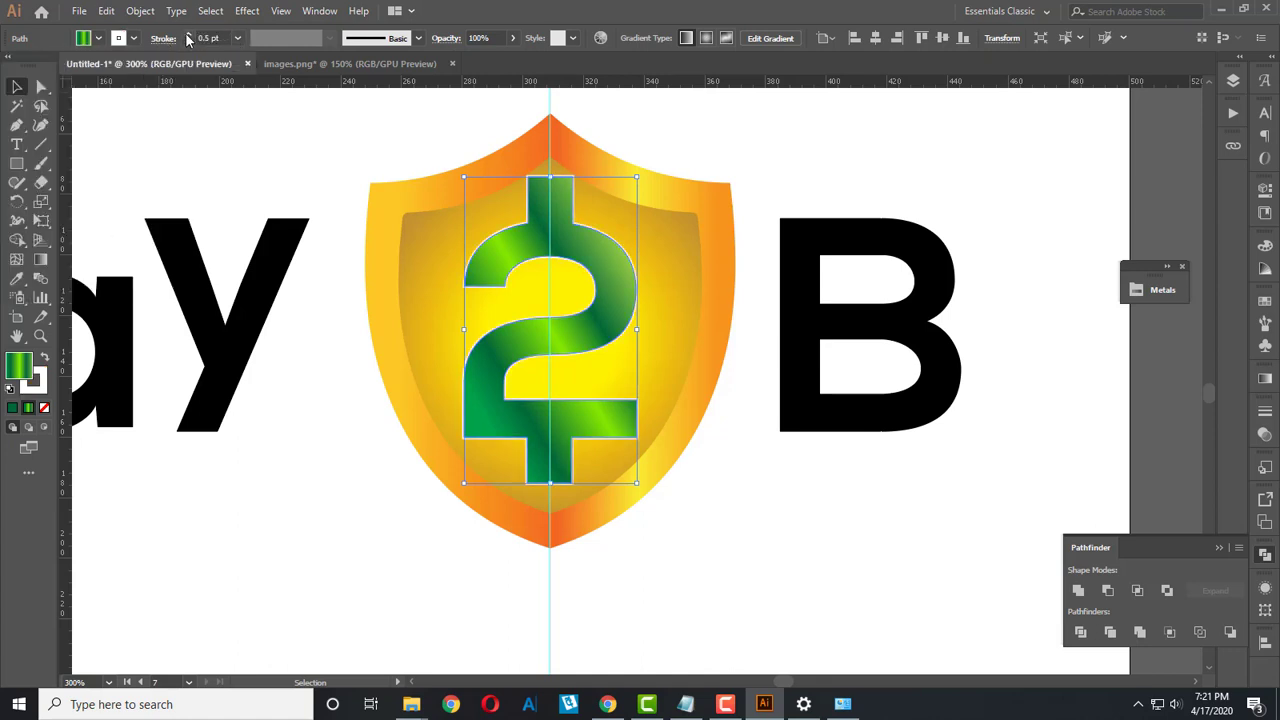
left_click(188, 38)
left_click(188, 38)
left_click(188, 38)
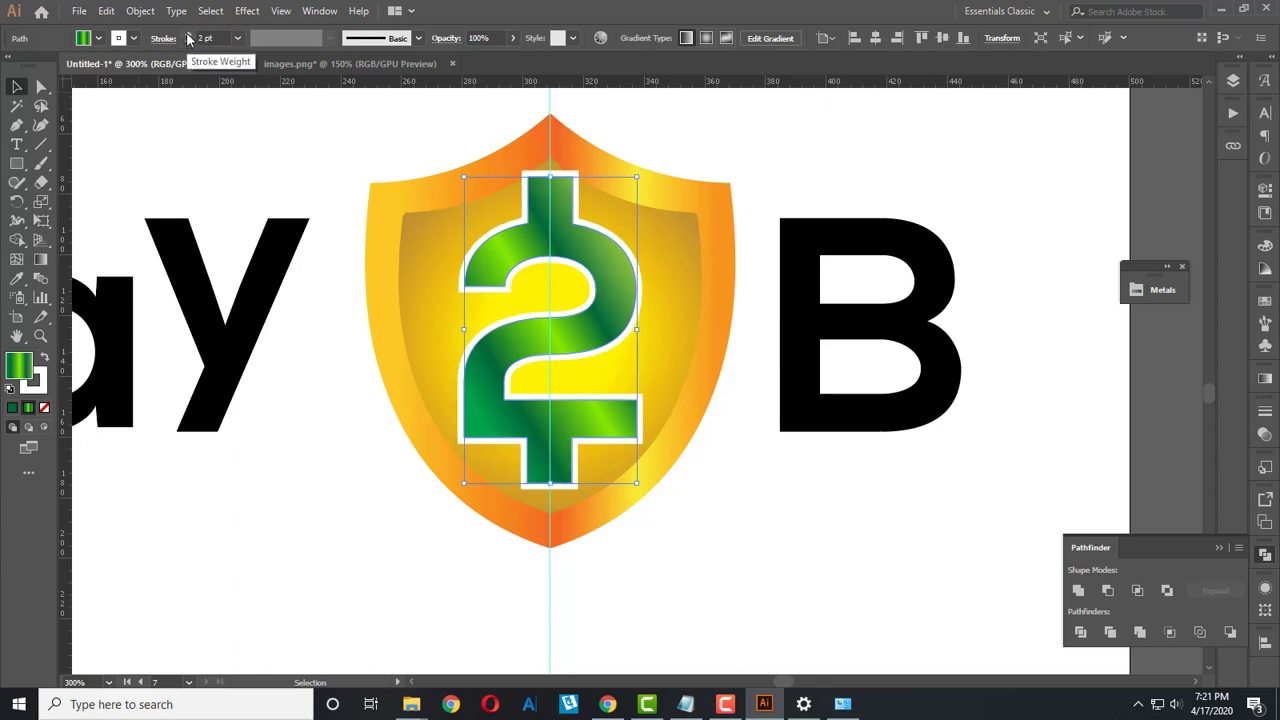
left_click(266, 151)
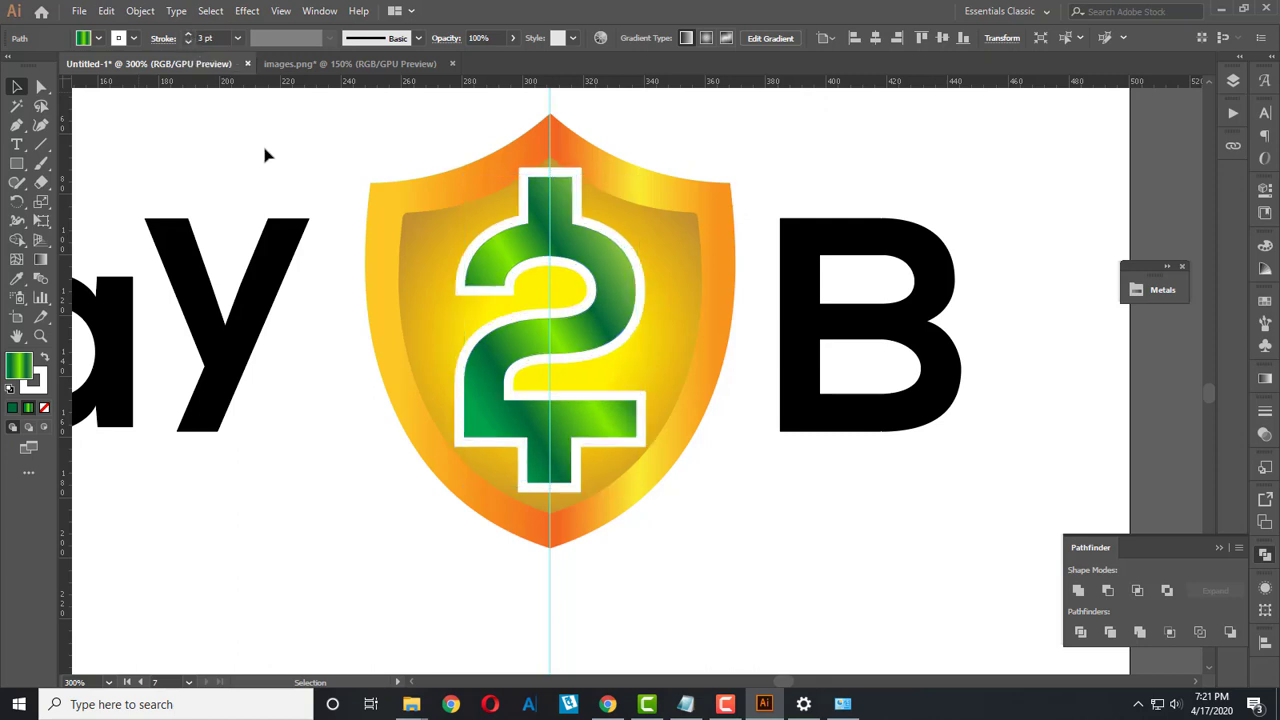
left_click(500, 263)
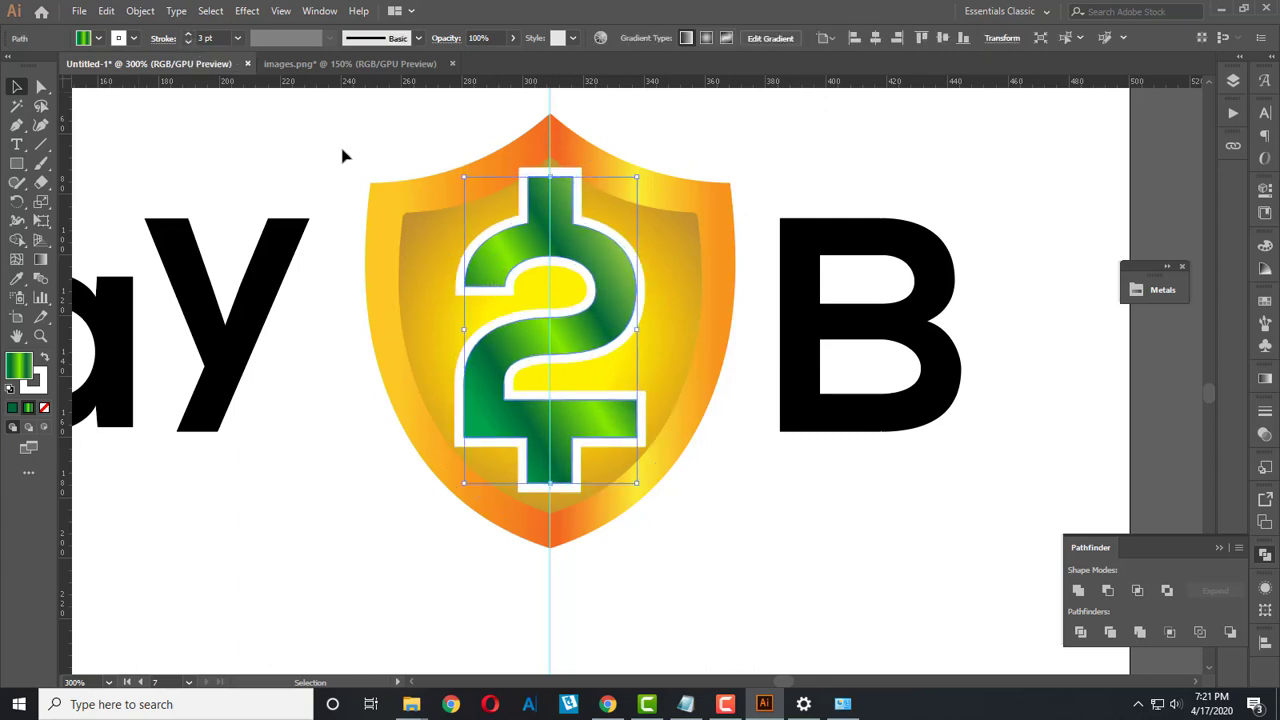
left_click(188, 42)
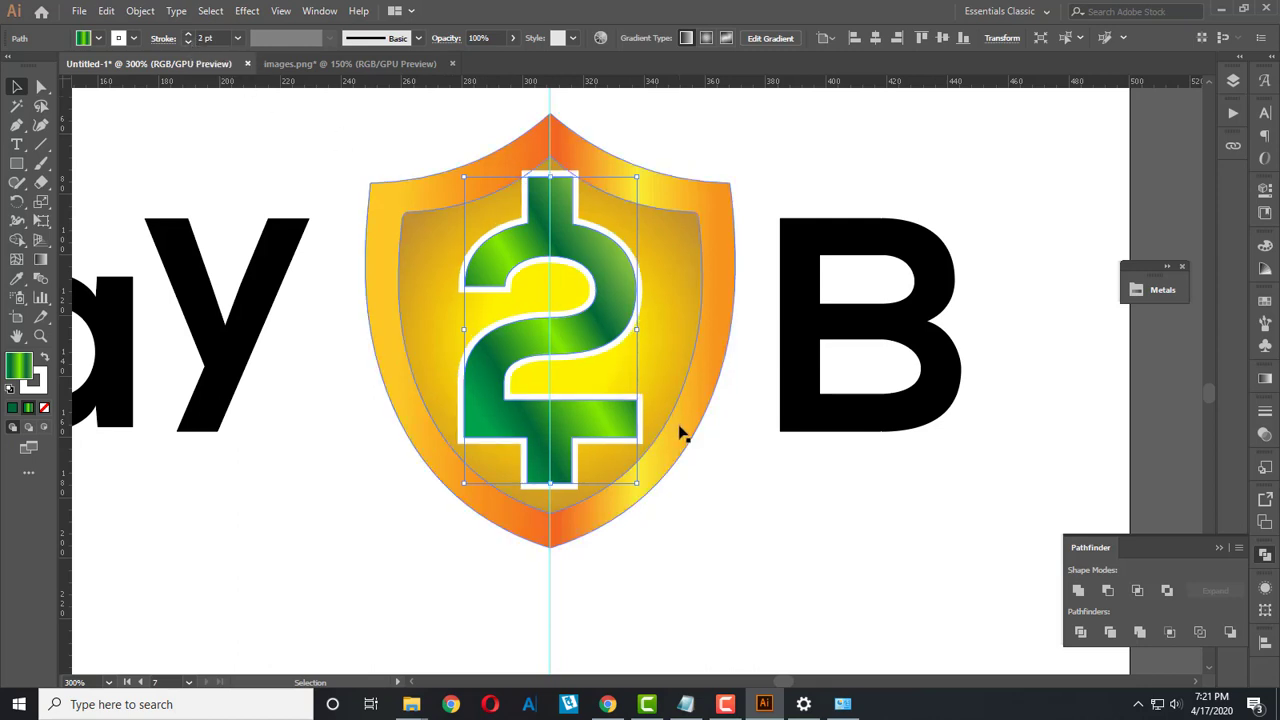
Step: Nudge the dollar sign down and shorten it from its top edge
key("Down")
key("Down")
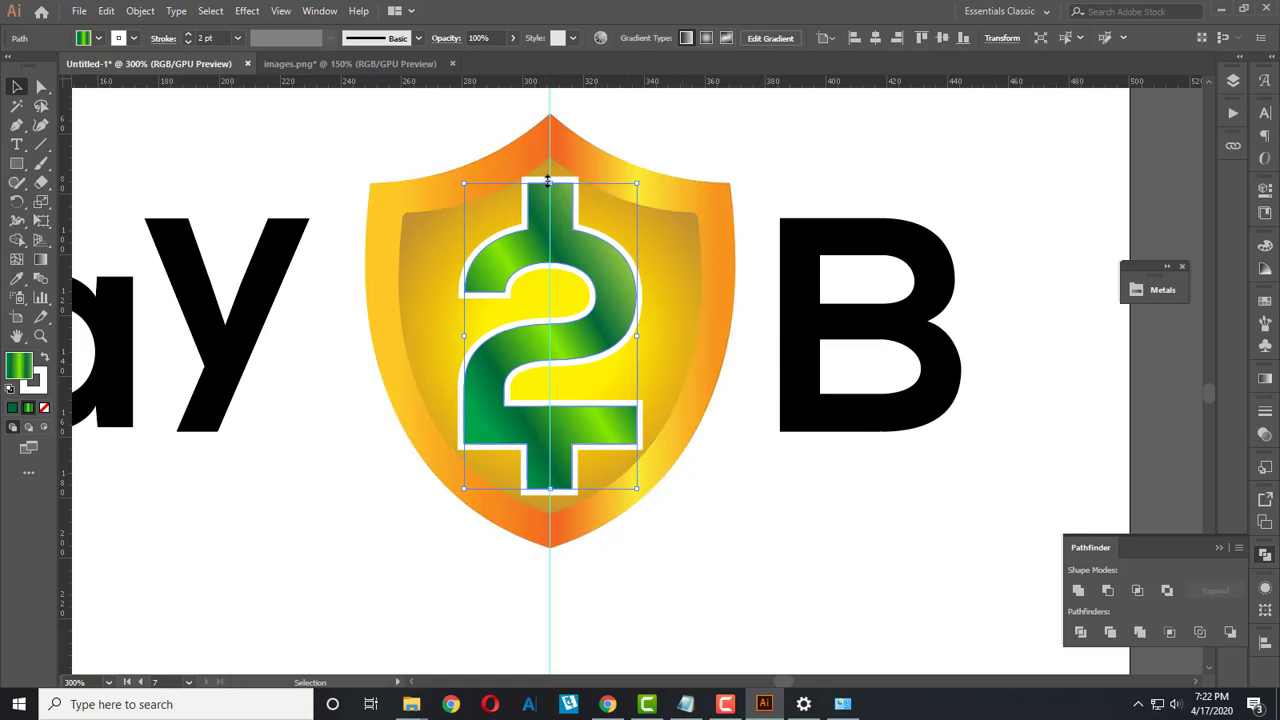
left_click_drag(548, 180, 548, 189)
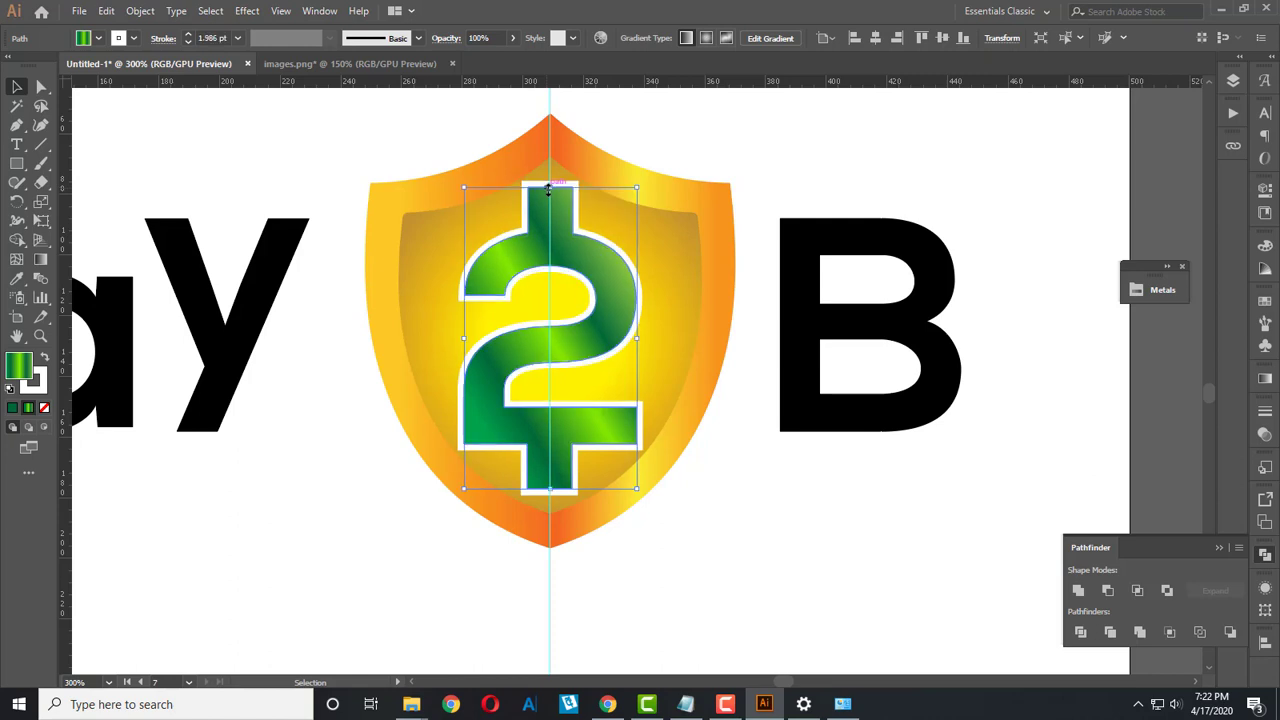
left_click(726, 526)
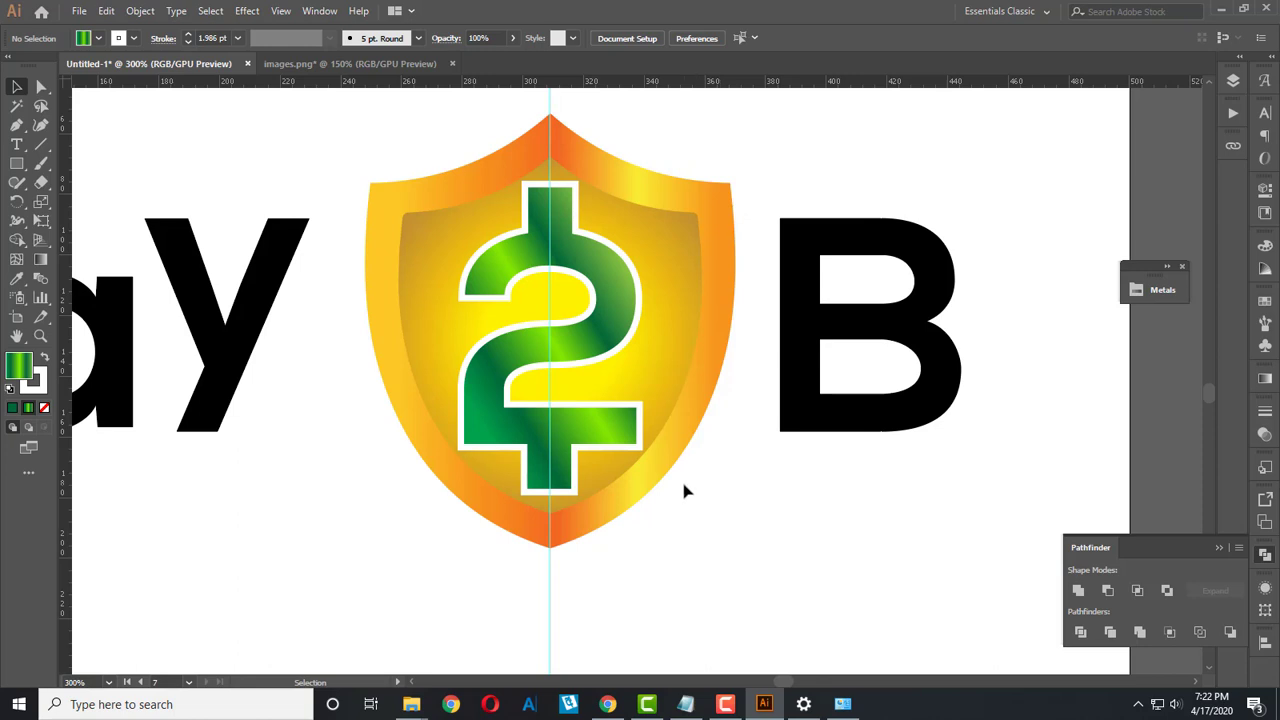
scroll(684, 490, "down", 2)
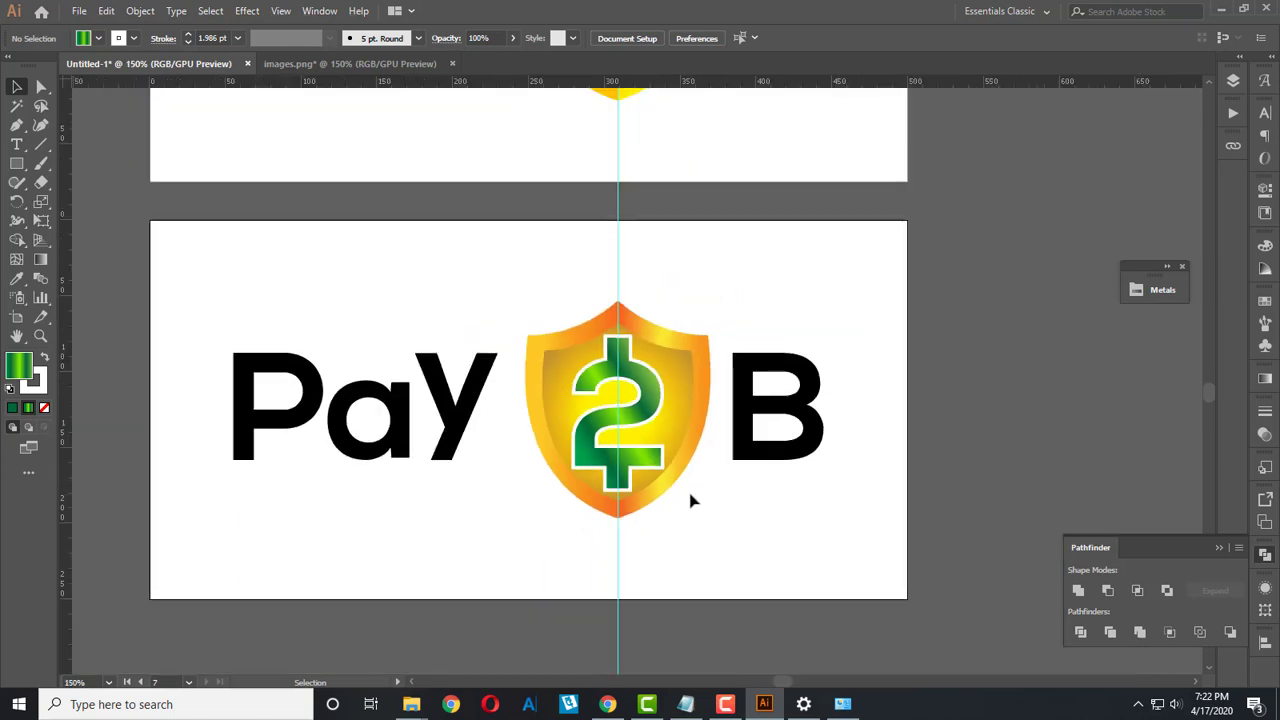
scroll(690, 500, "down", 1)
scroll(675, 493, "down", 2)
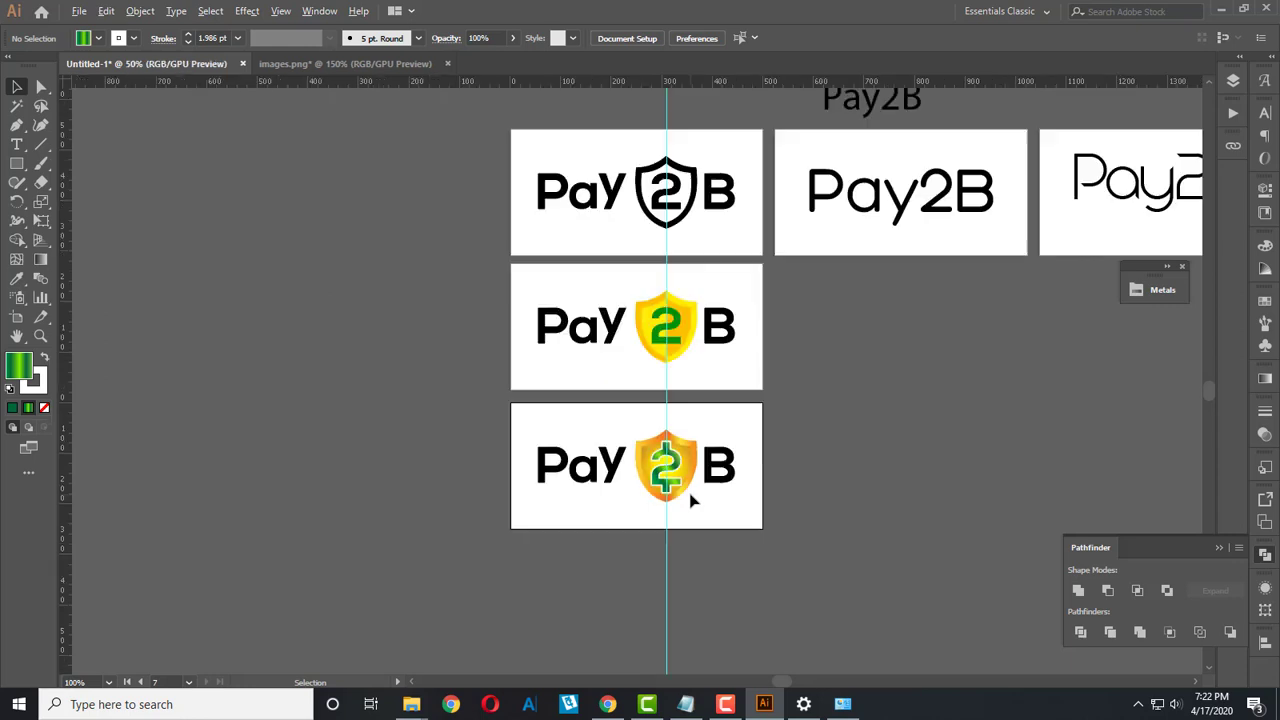
scroll(724, 528, "up", 2)
scroll(723, 526, "up", 1)
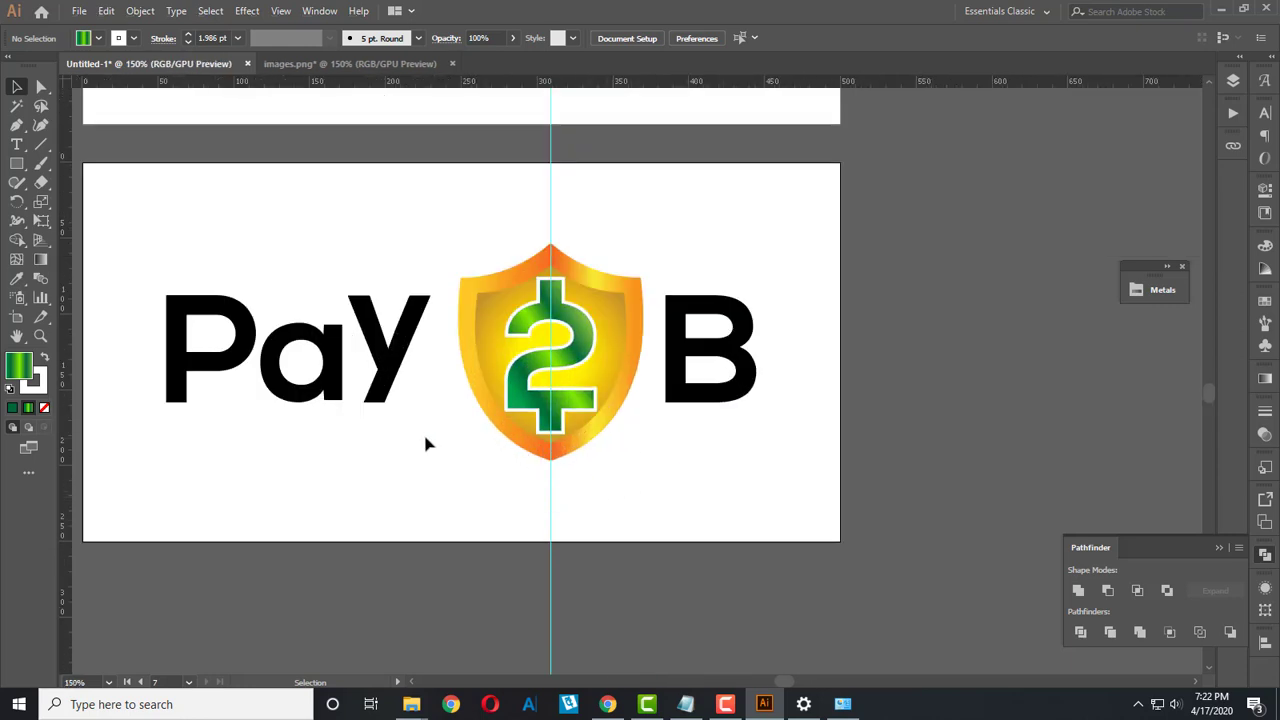
scroll(425, 443, "down", 3)
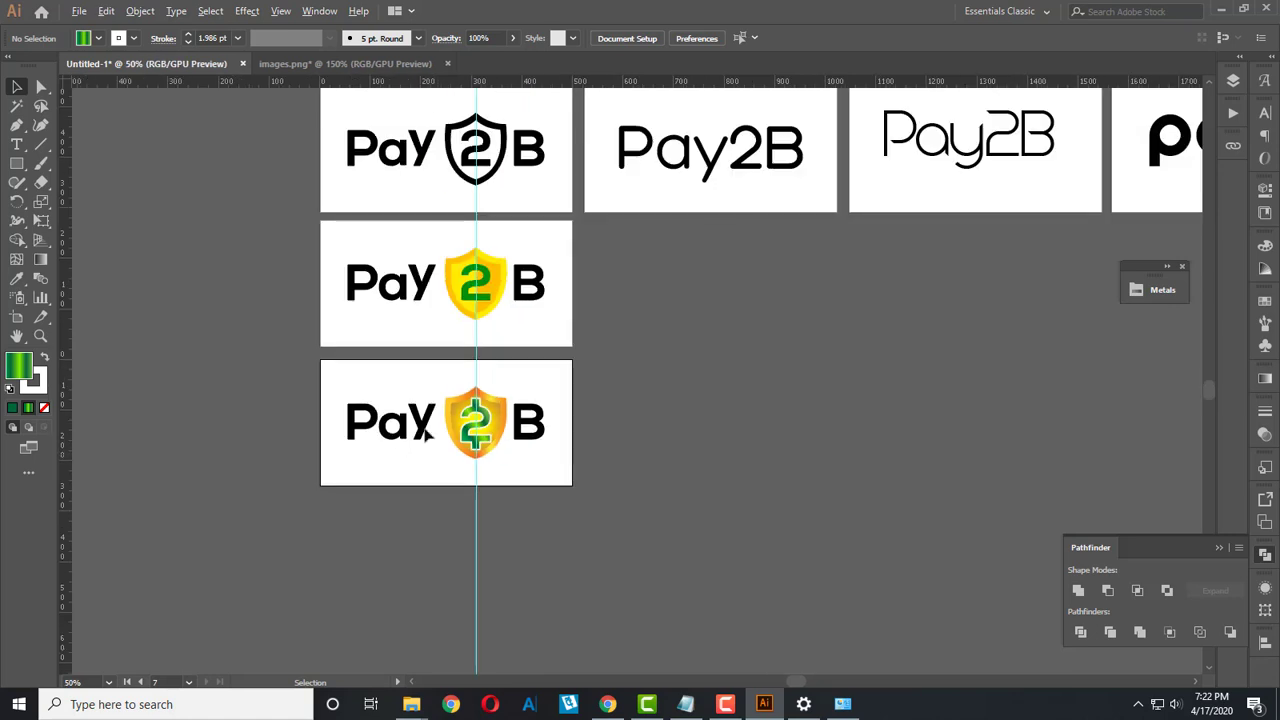
scroll(403, 376, "up", 1)
scroll(565, 500, "up", 2)
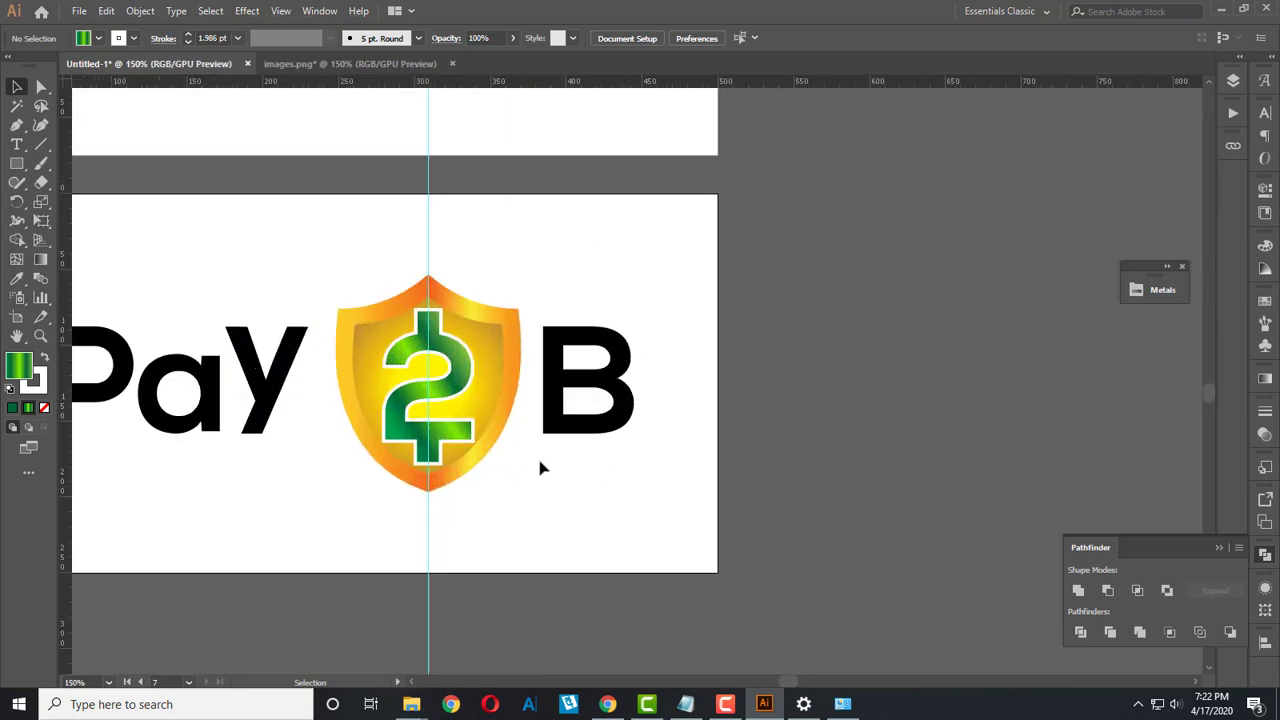
scroll(545, 457, "down", 2)
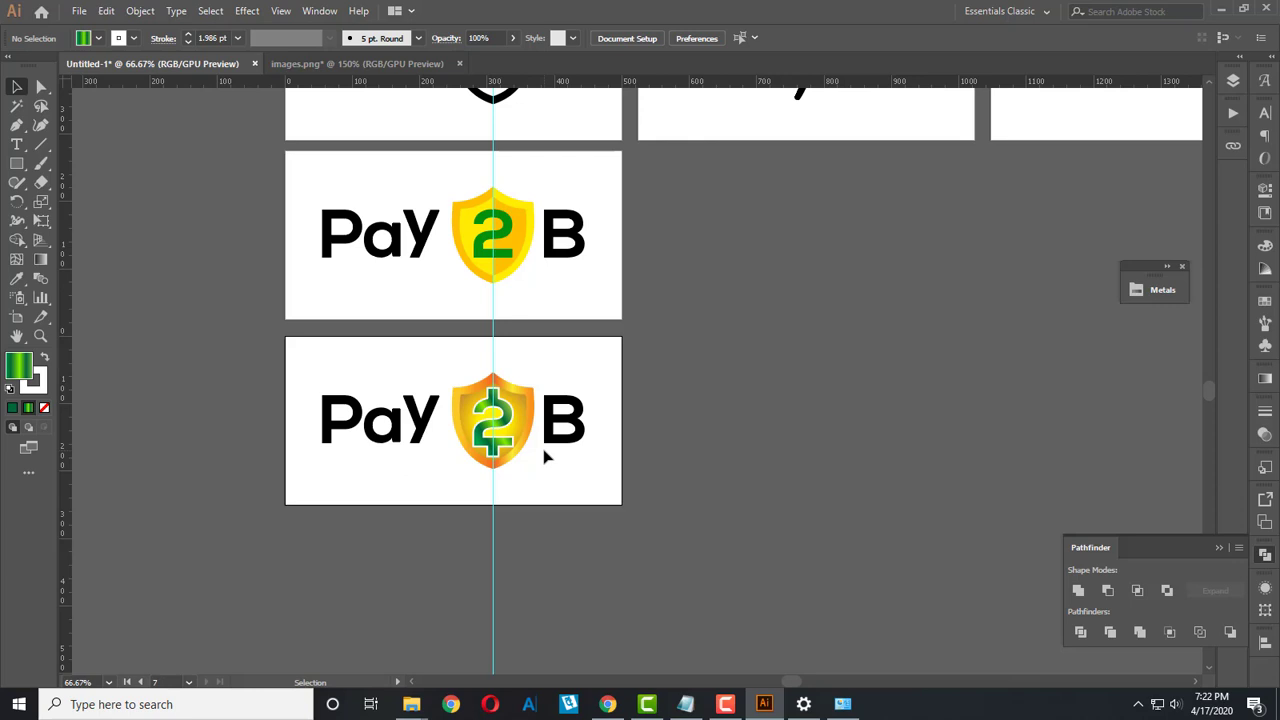
scroll(540, 452, "up", 1)
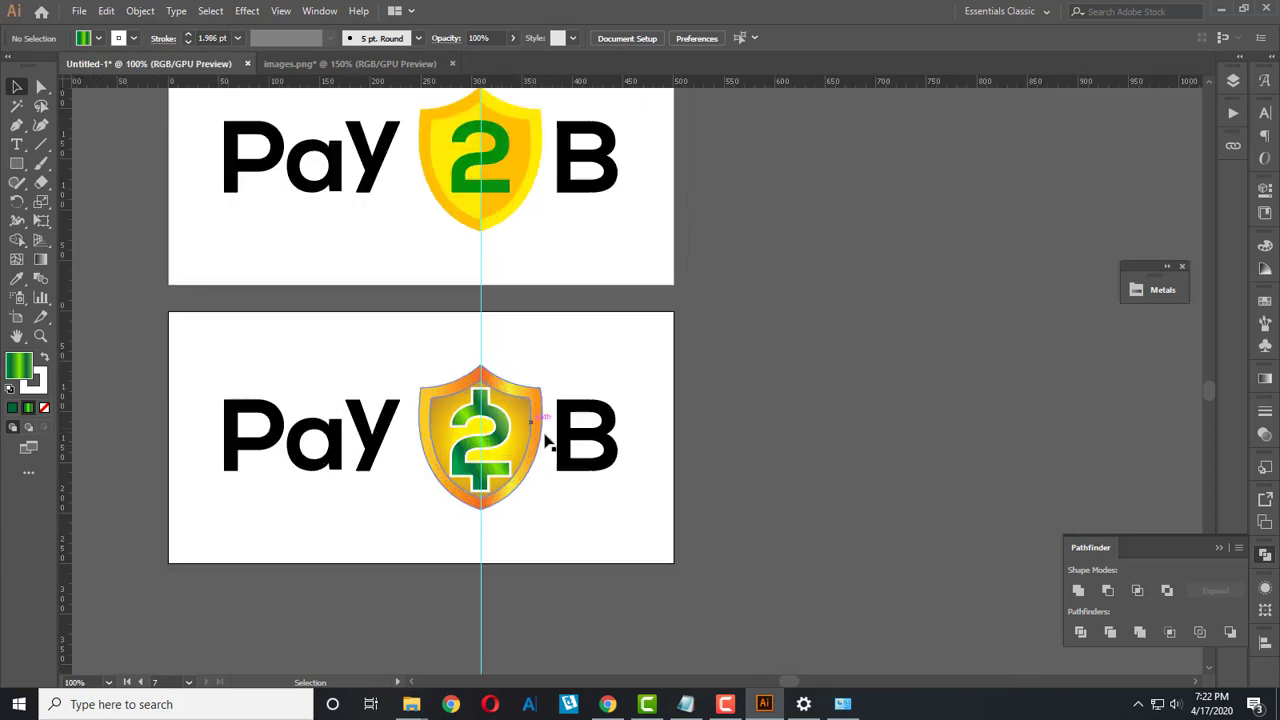
scroll(533, 450, "up", 1)
scroll(575, 440, "up", 1)
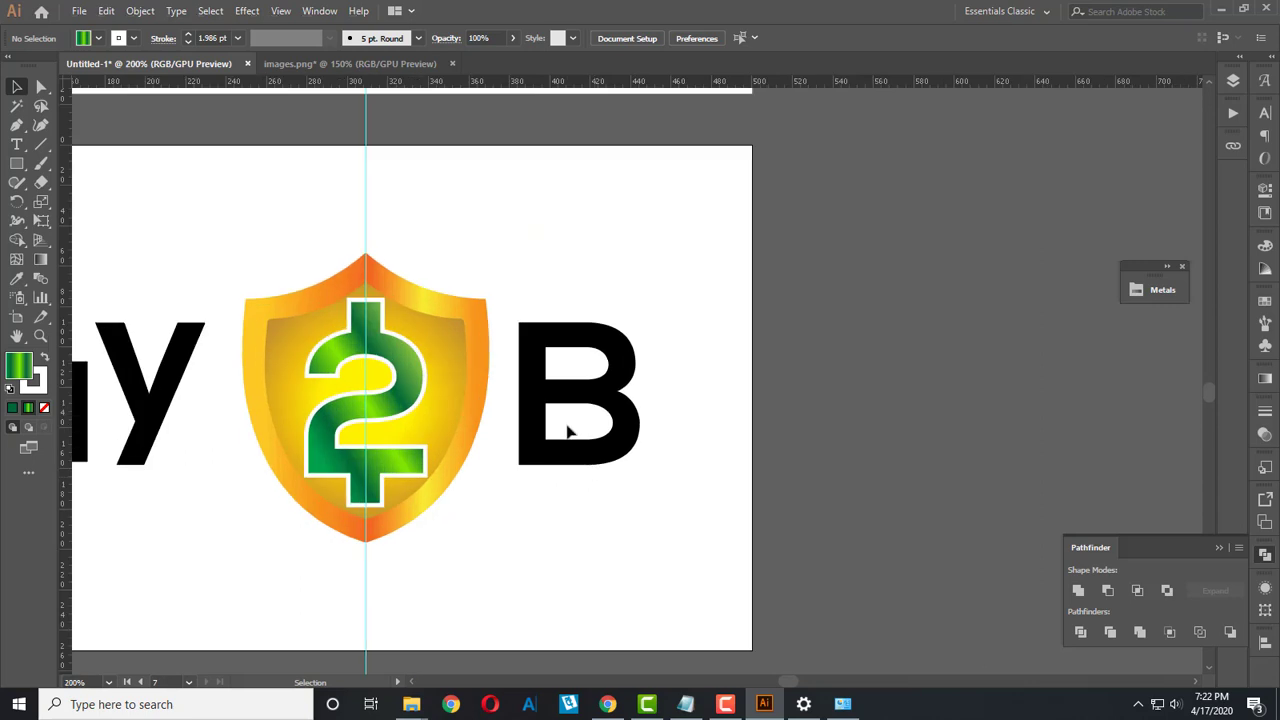
left_click(541, 452)
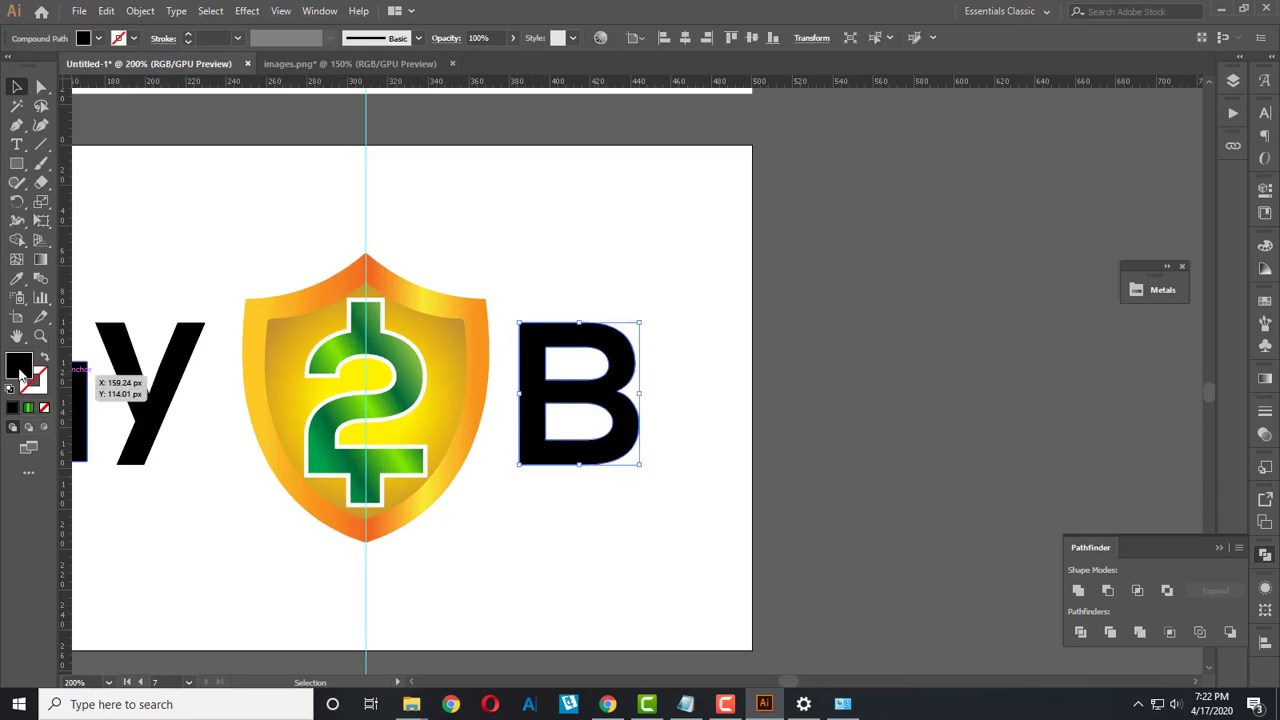
scroll(352, 472, "down", 1)
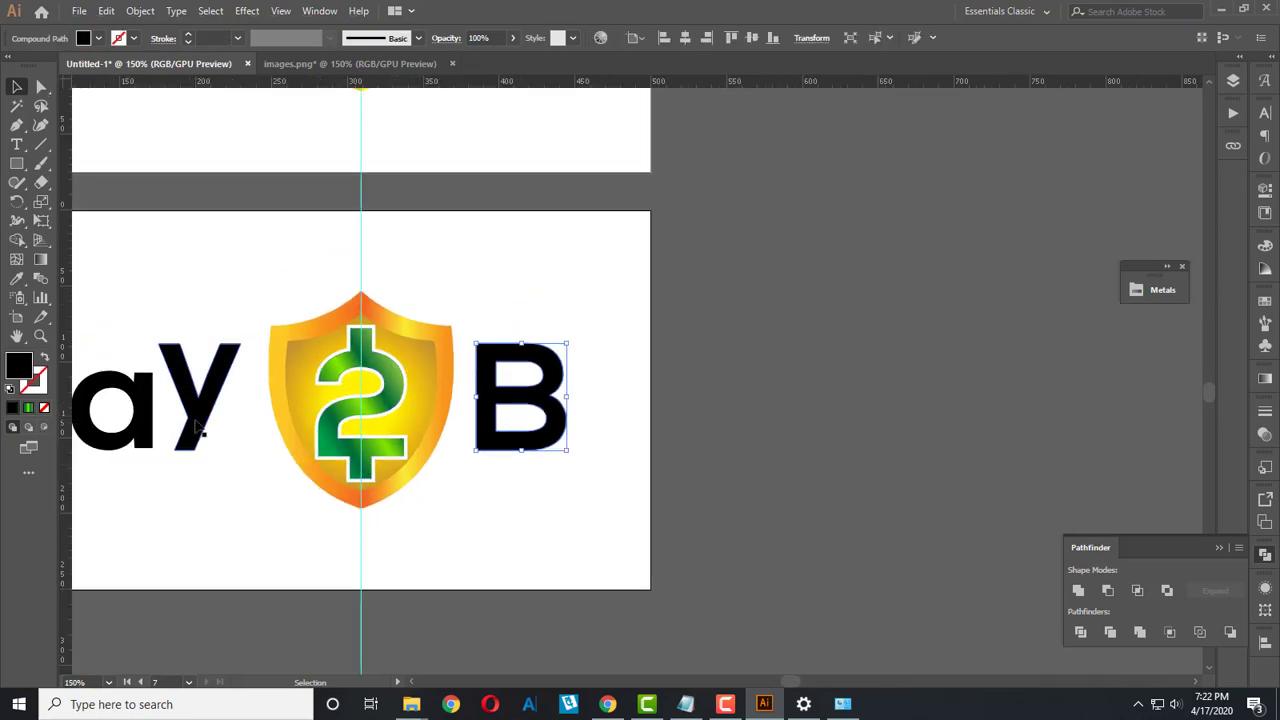
scroll(212, 450, "down", 1)
left_click(200, 494)
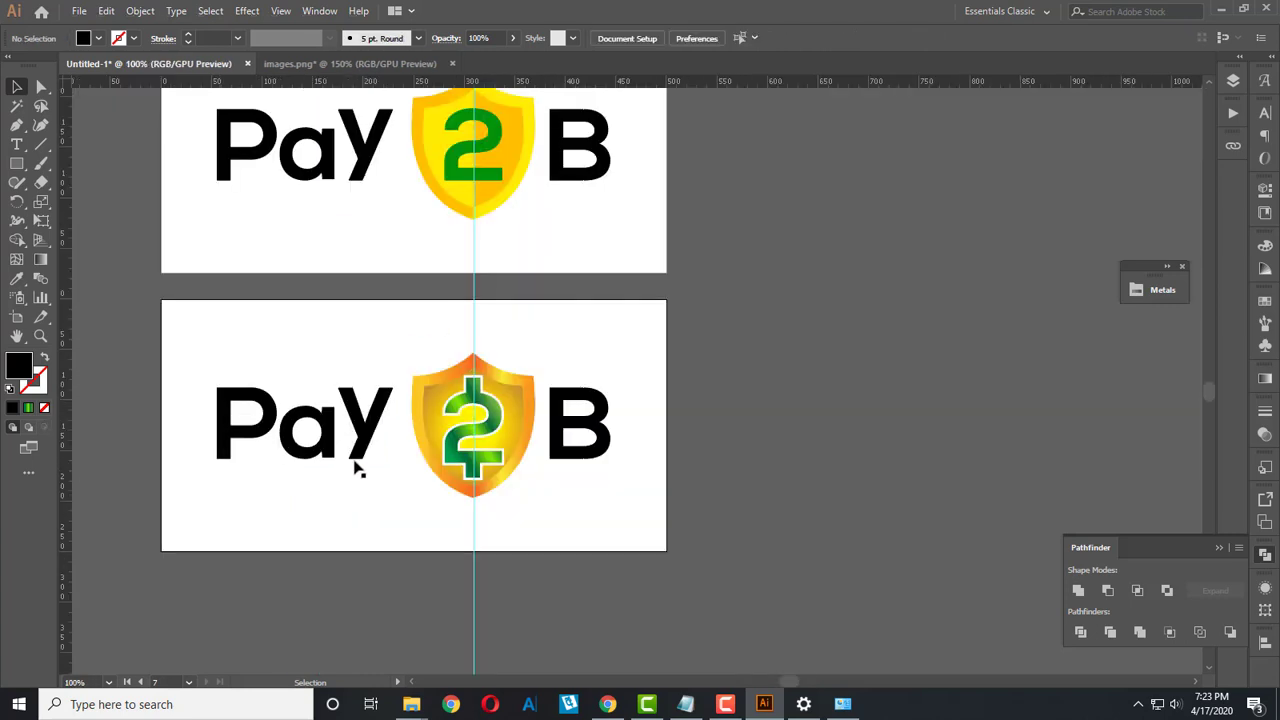
scroll(364, 452, "up", 1)
left_click(368, 436)
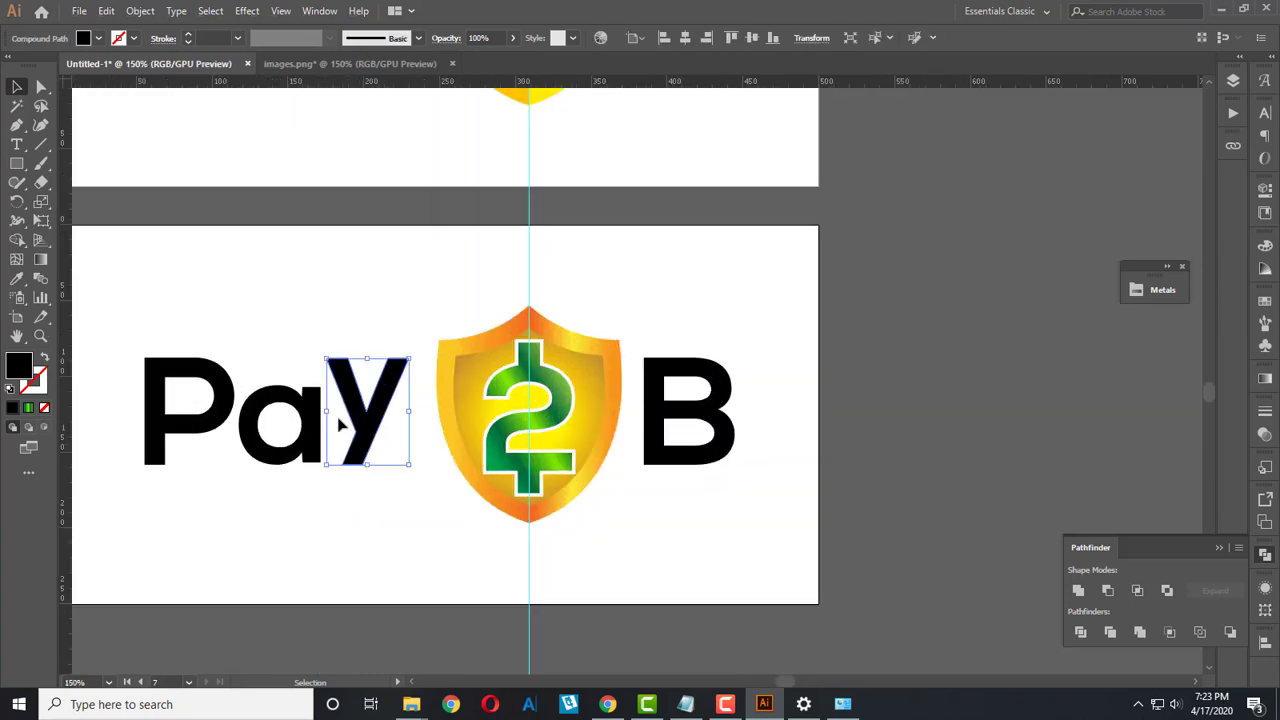
left_click(280, 349)
scroll(282, 352, "down", 2)
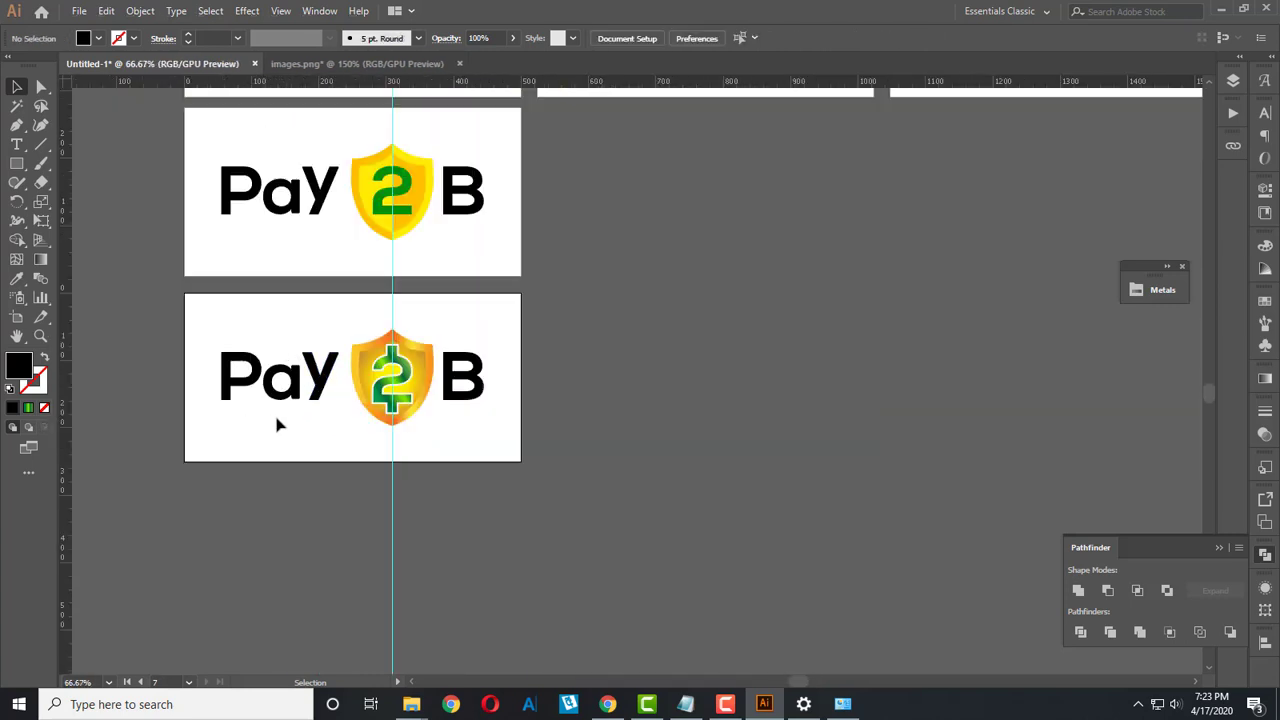
scroll(450, 415, "up", 1)
scroll(452, 395, "up", 1)
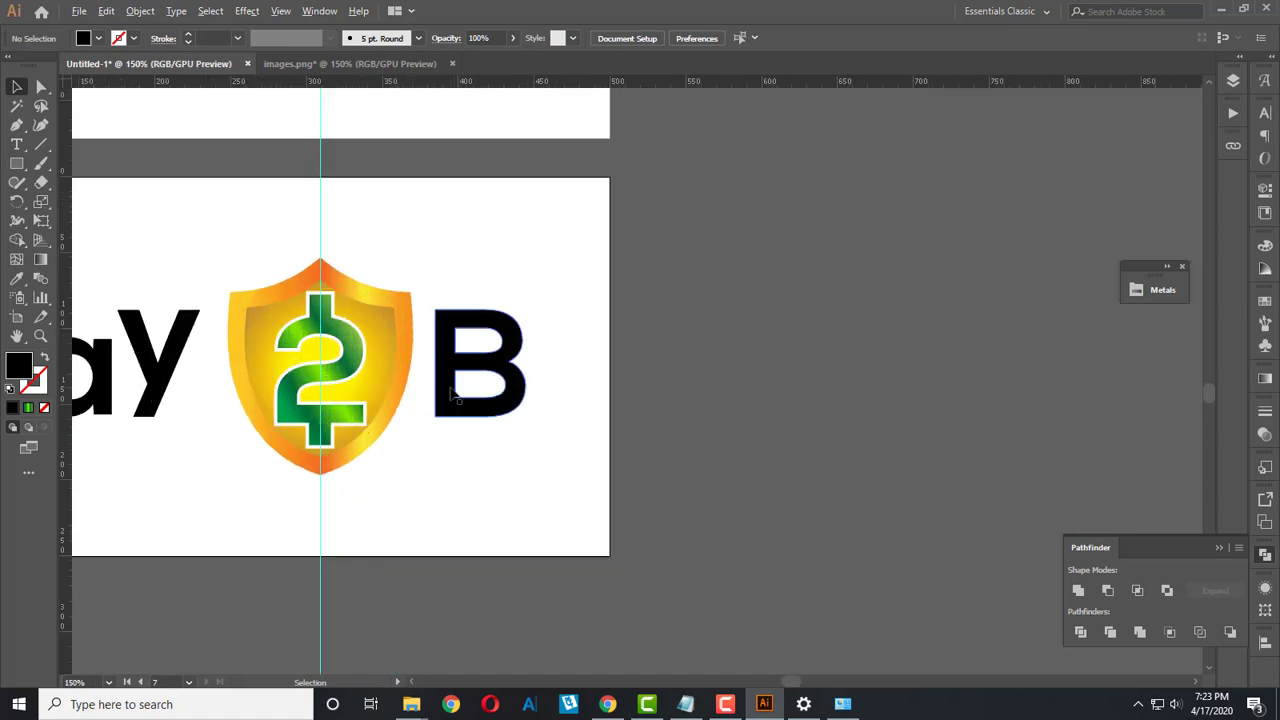
left_click_drag(443, 443, 600, 457)
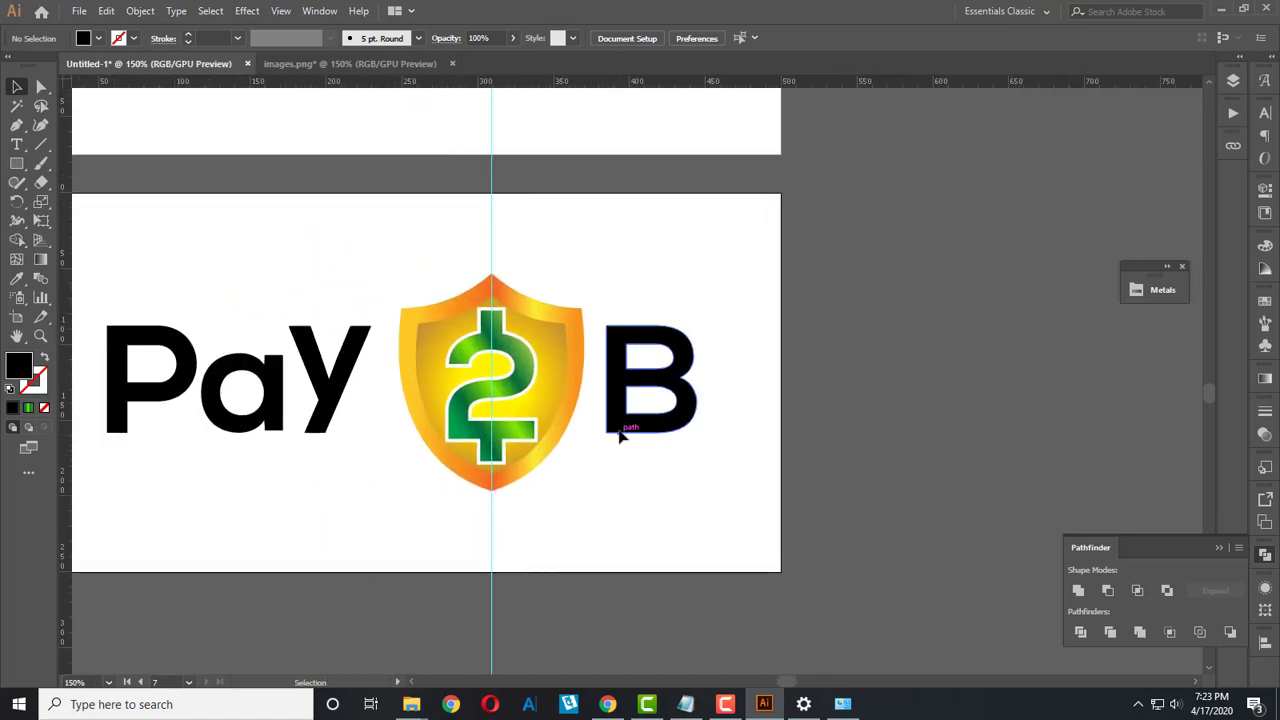
left_click(620, 435)
Step: Fill the B letter with dark green #007503
double_click(20, 366)
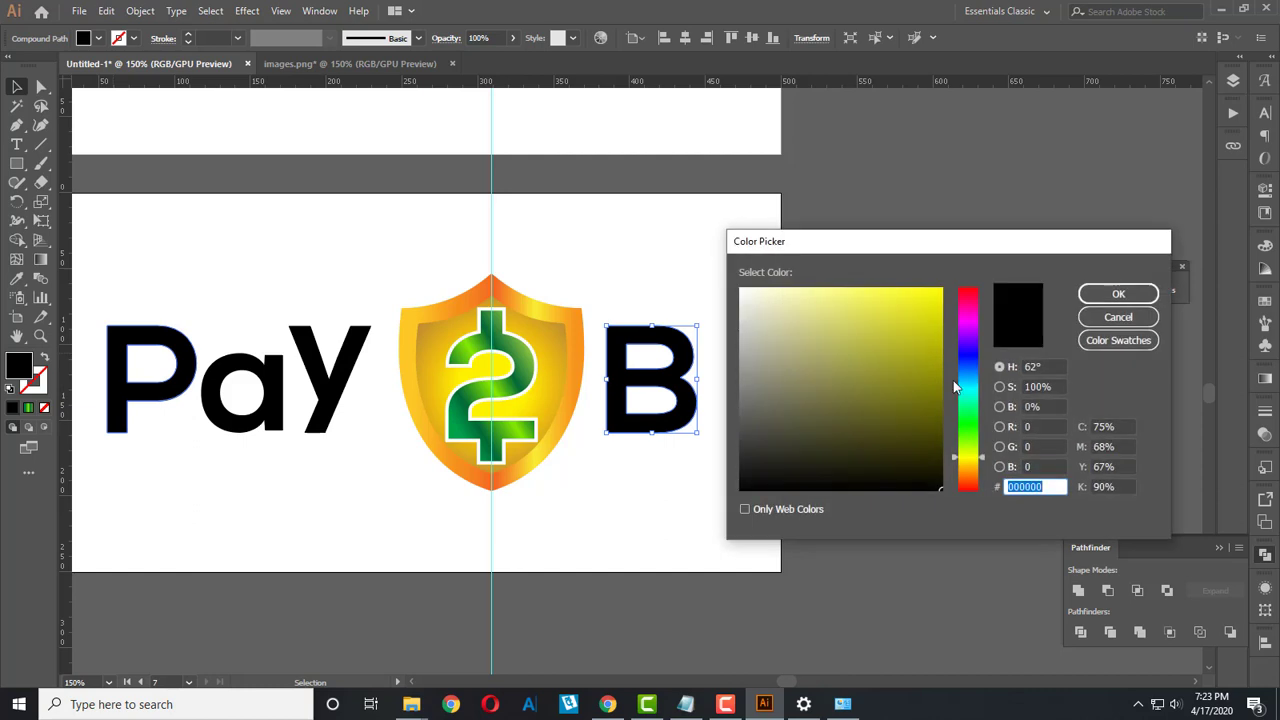
mouse_move(955, 387)
left_mouse_down()
mouse_move(955, 420)
mouse_move(968, 424)
mouse_move(940, 391)
left_mouse_up()
left_click(940, 397)
left_click(1090, 295)
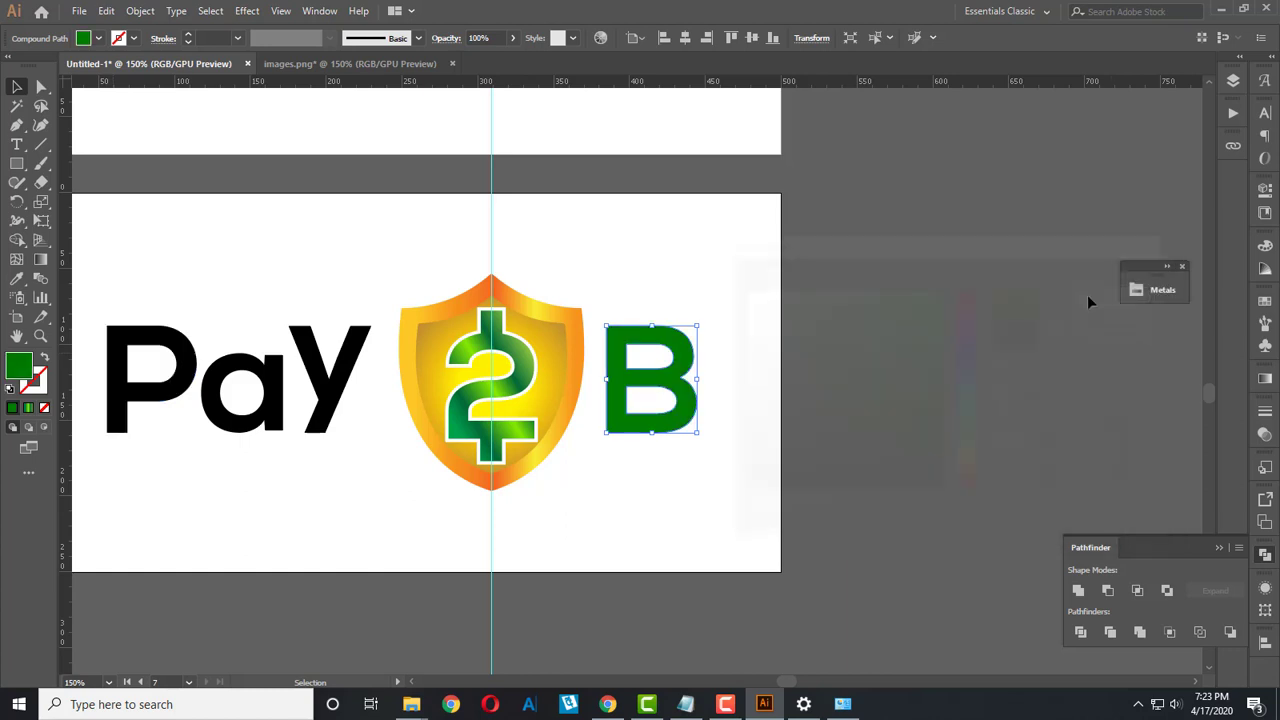
left_click(671, 487)
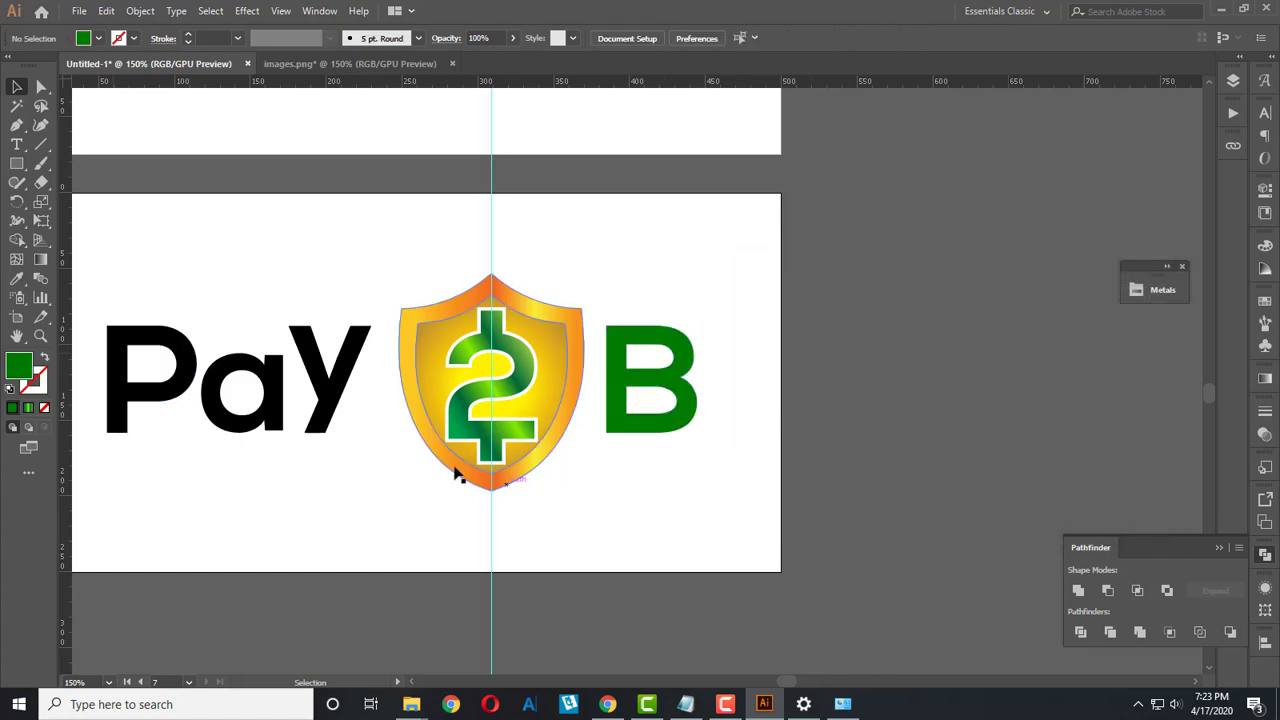
Step: Copy the B's dark green onto the aY letters with the Eyedropper
left_click(341, 436)
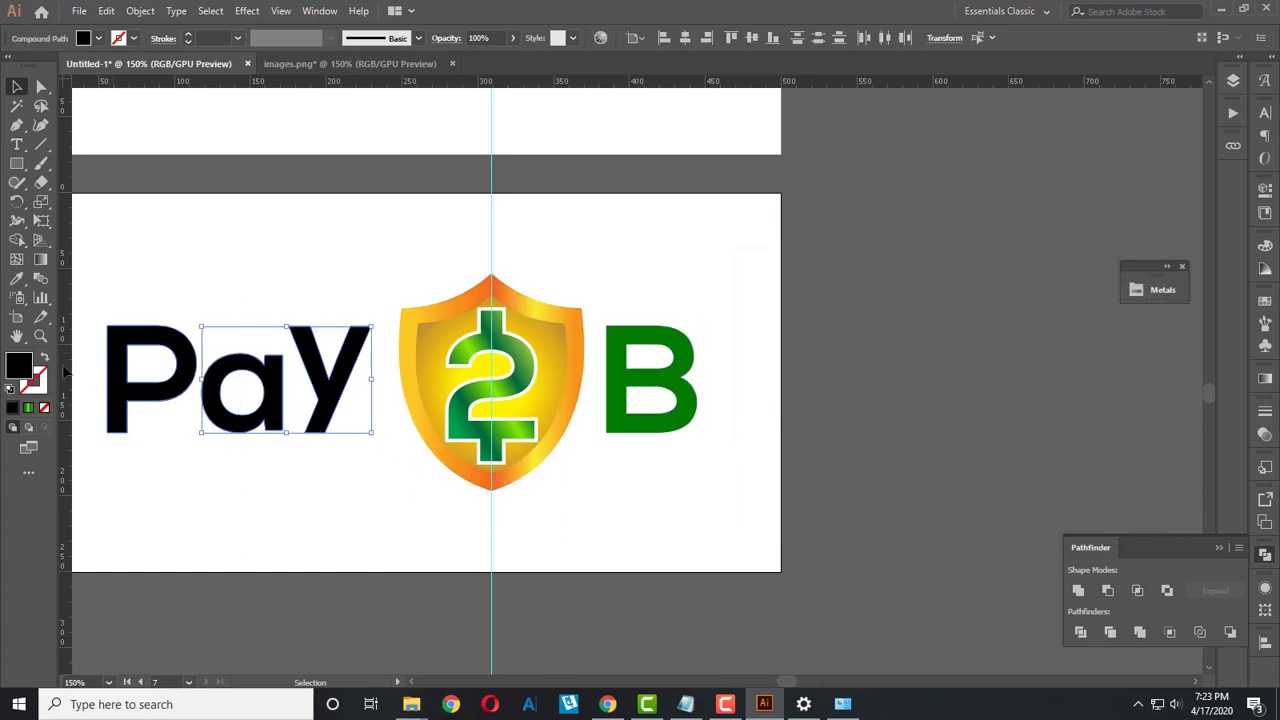
left_click(16, 281)
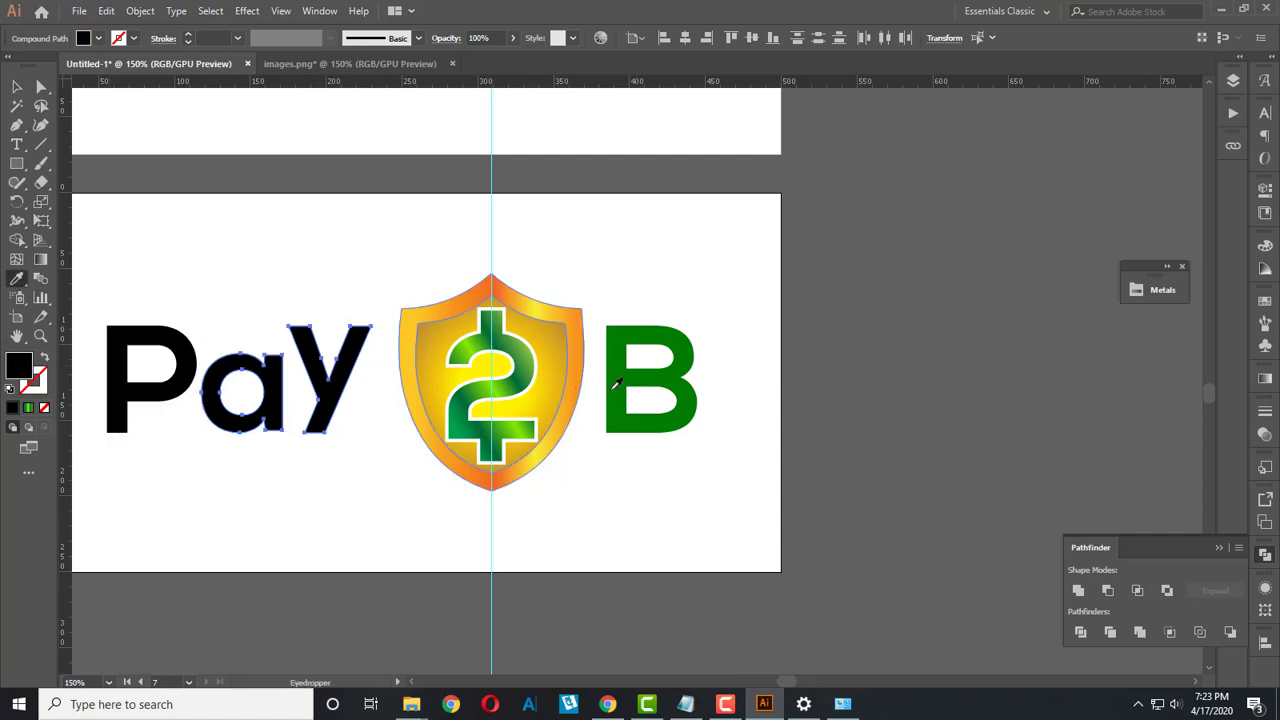
left_click(612, 384)
left_click(16, 87)
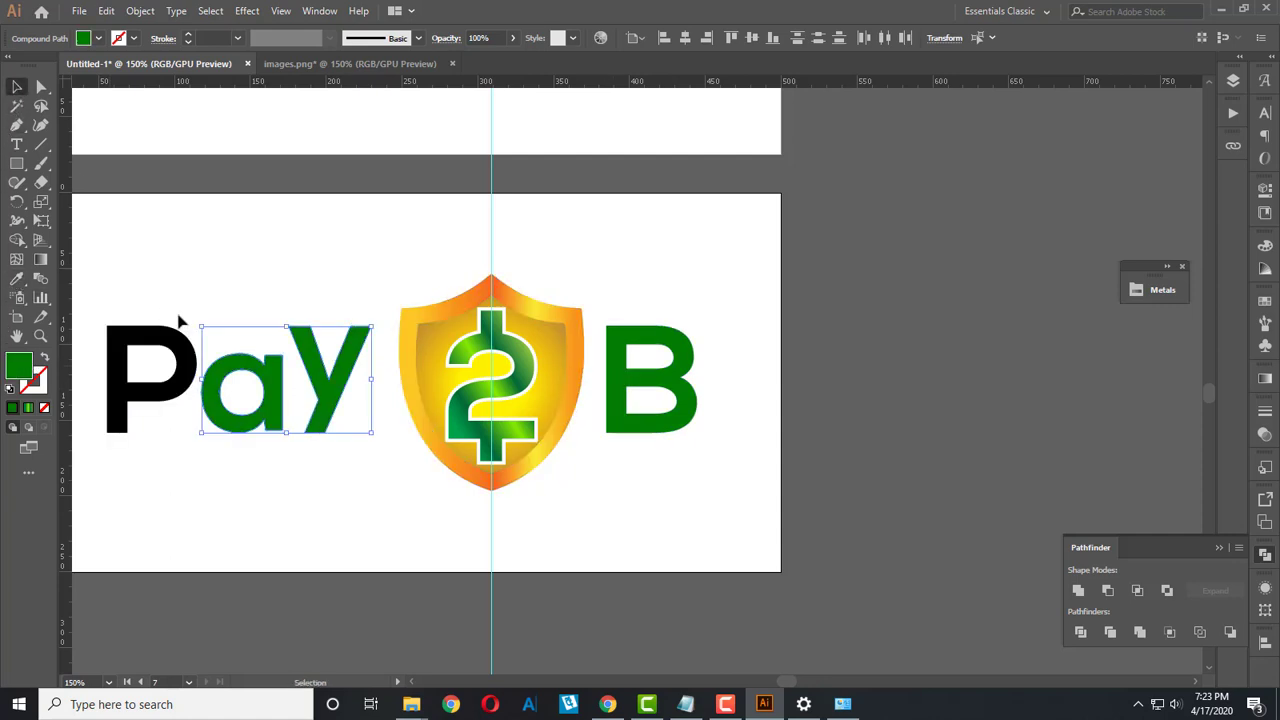
Step: Recolour the P to the same dark green, sampled from the Y with the Eyedropper
left_click(183, 320)
left_click(174, 347)
left_click(16, 279)
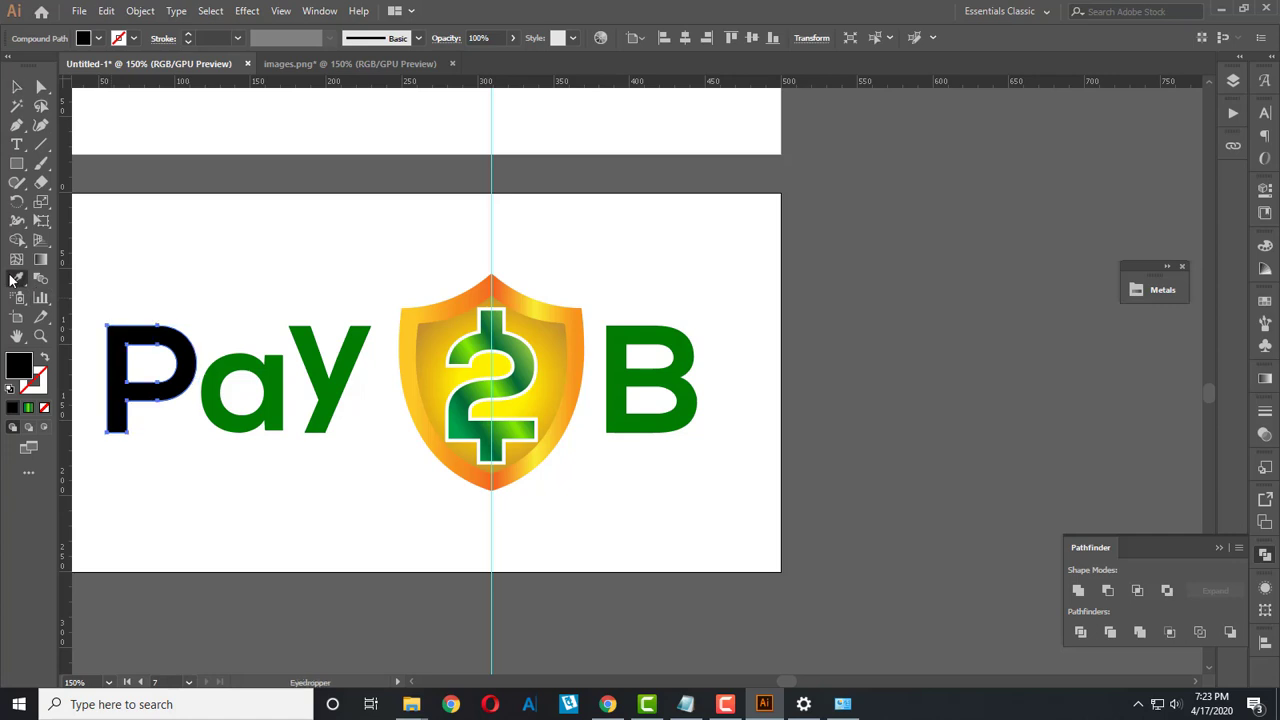
left_click(503, 360)
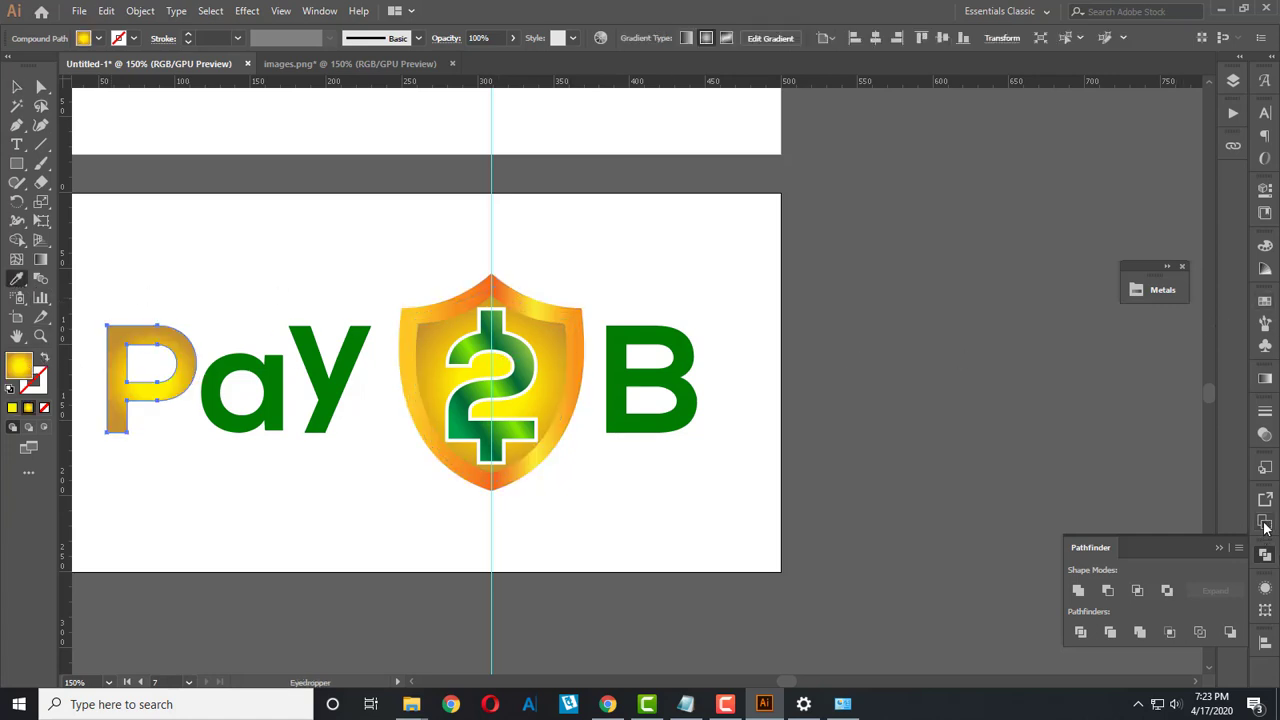
left_click(1265, 378)
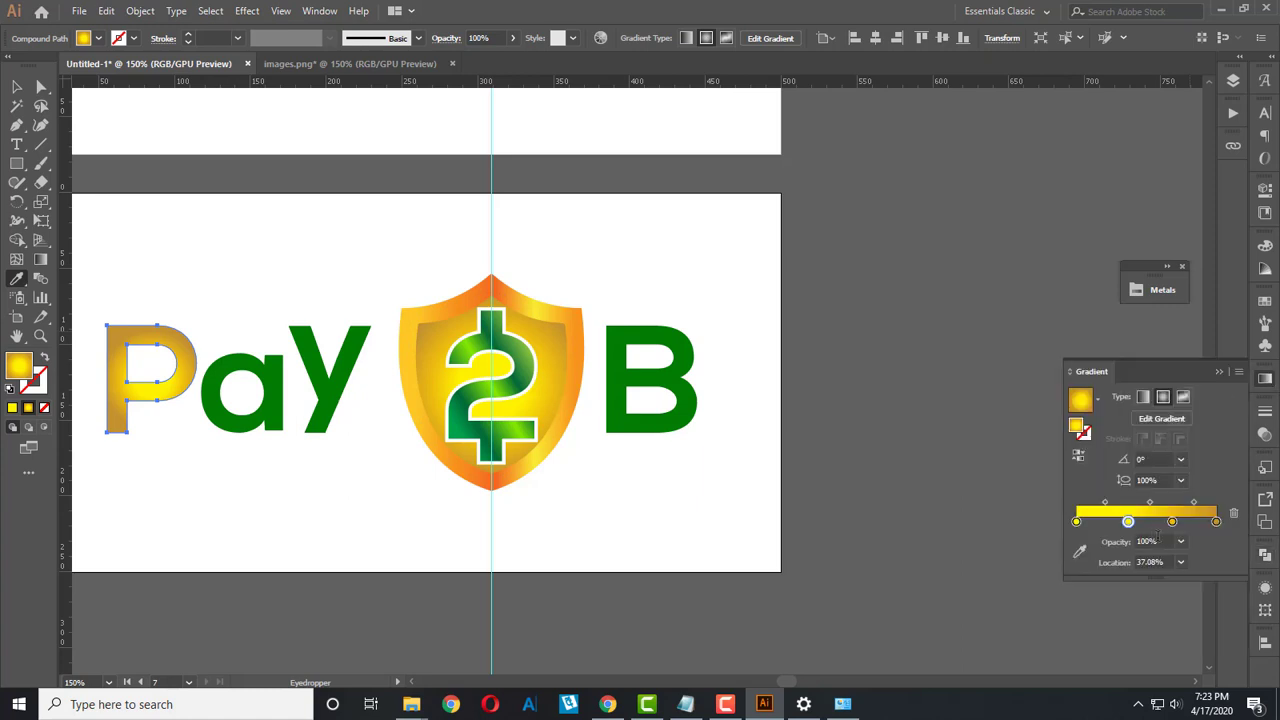
left_click(1216, 521)
left_click(1233, 513)
left_click(1233, 513)
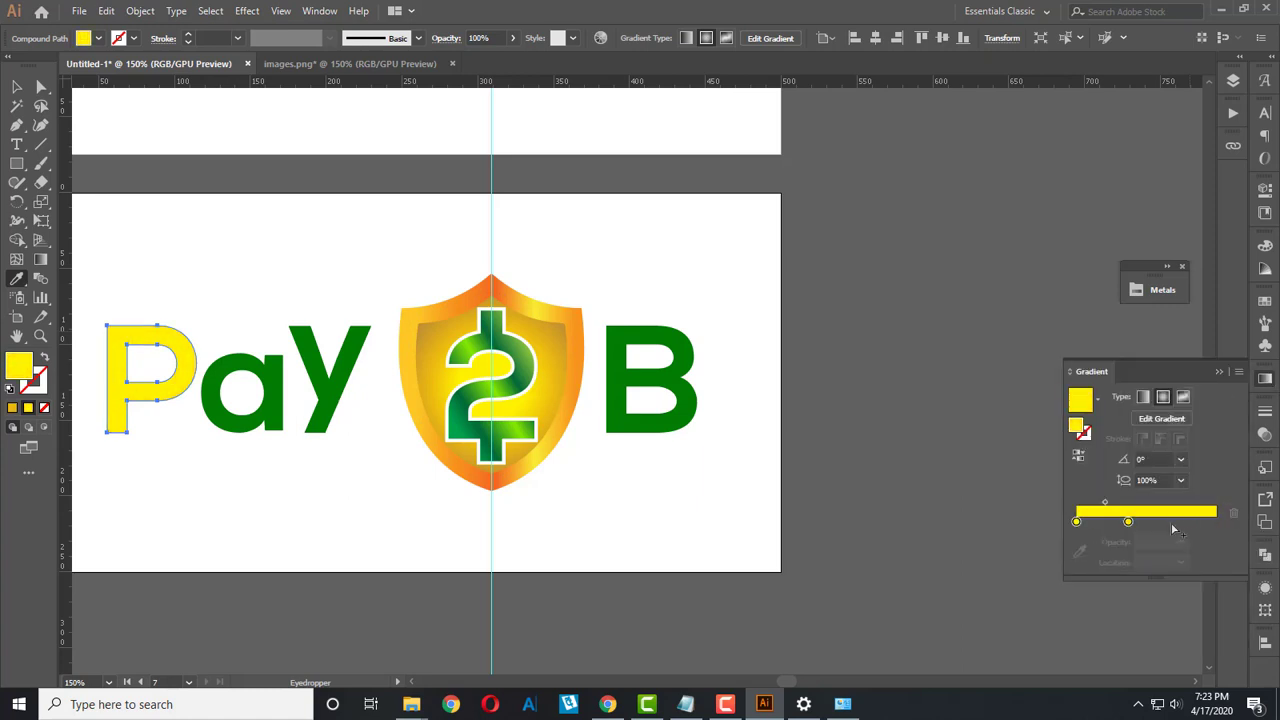
left_click_drag(1128, 521, 1216, 521)
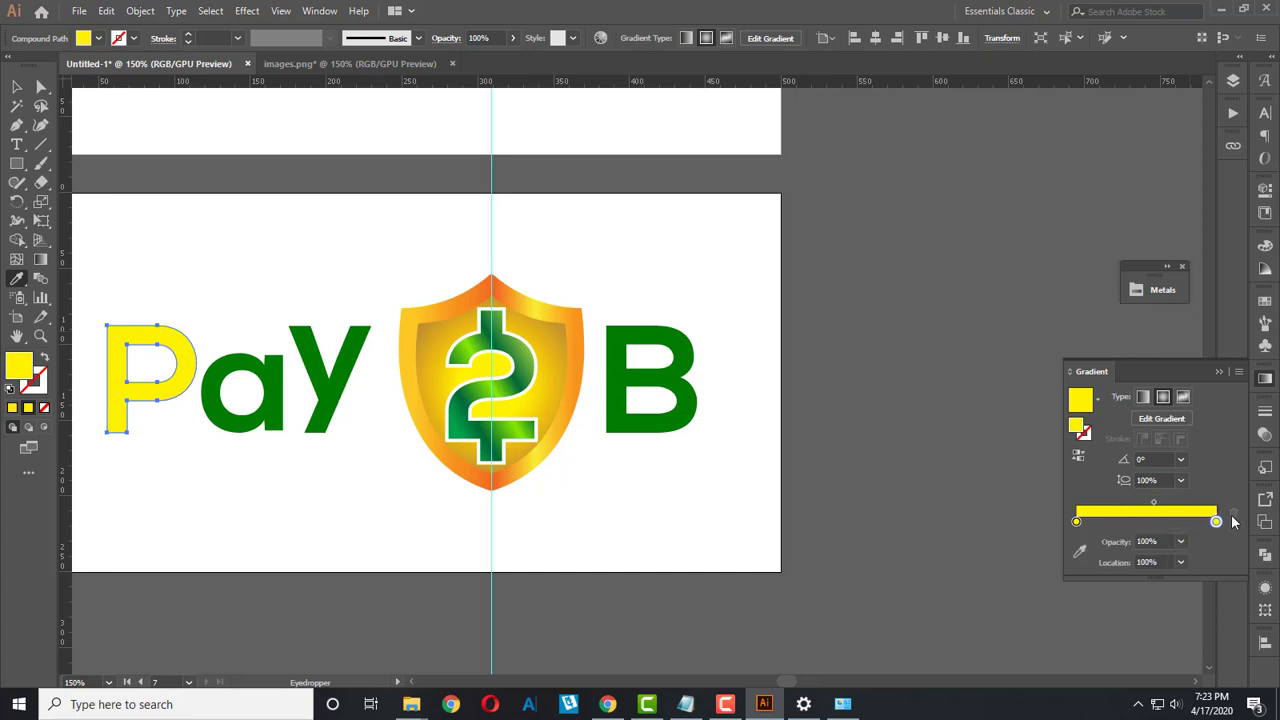
left_click(318, 395)
left_click(16, 88)
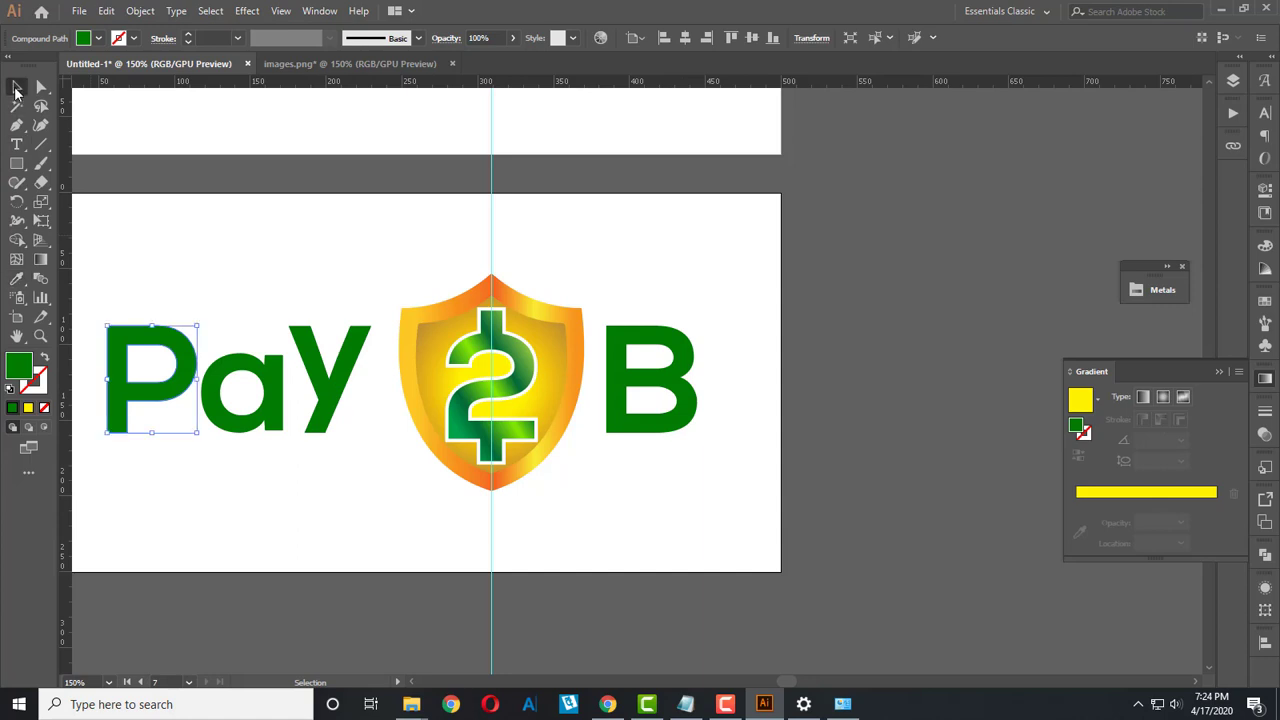
Step: Deselect the P and zoom out to view the finished green logo artboard
left_click(340, 515)
scroll(340, 515, "down", 1)
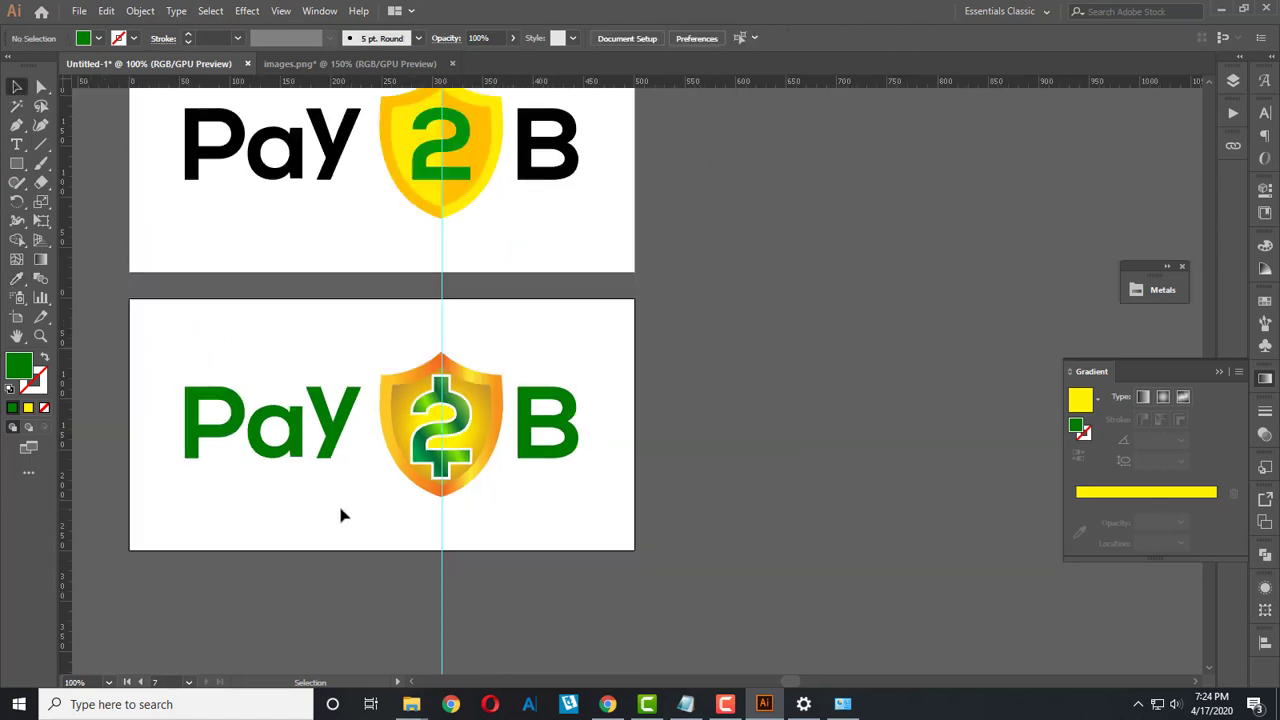
scroll(340, 515, "up", 1)
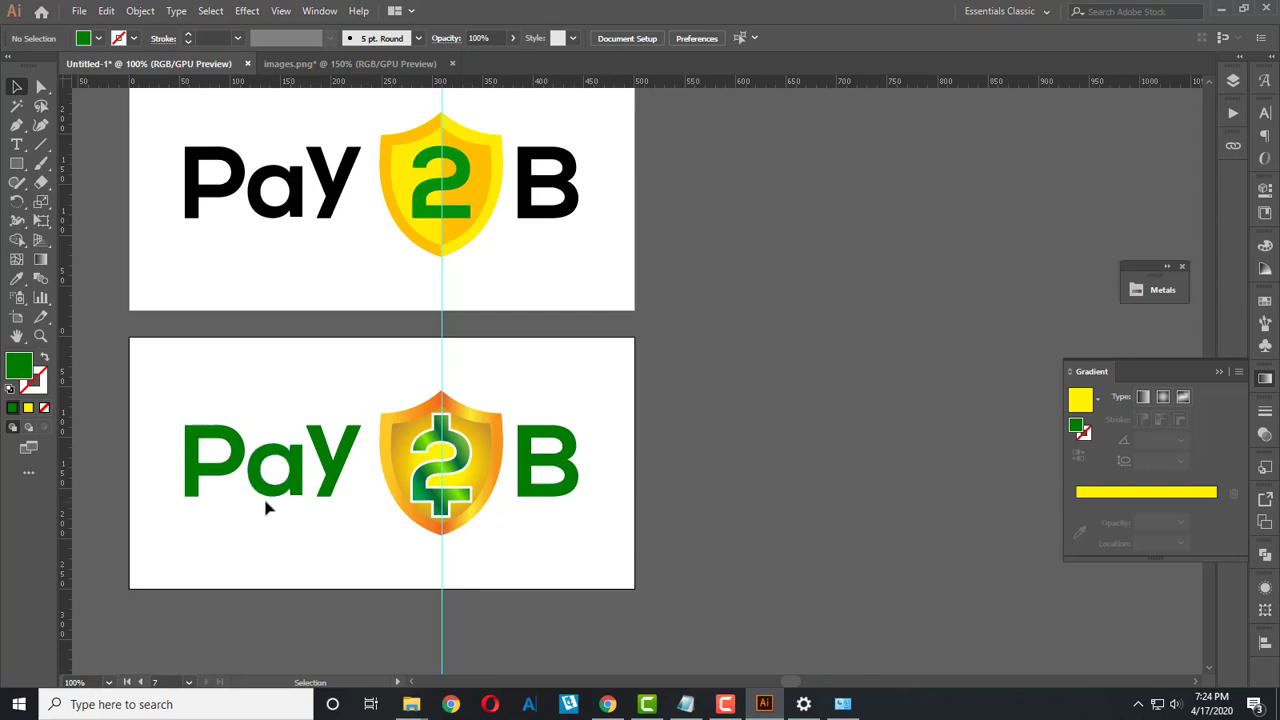
scroll(266, 508, "down", 1, "alt")
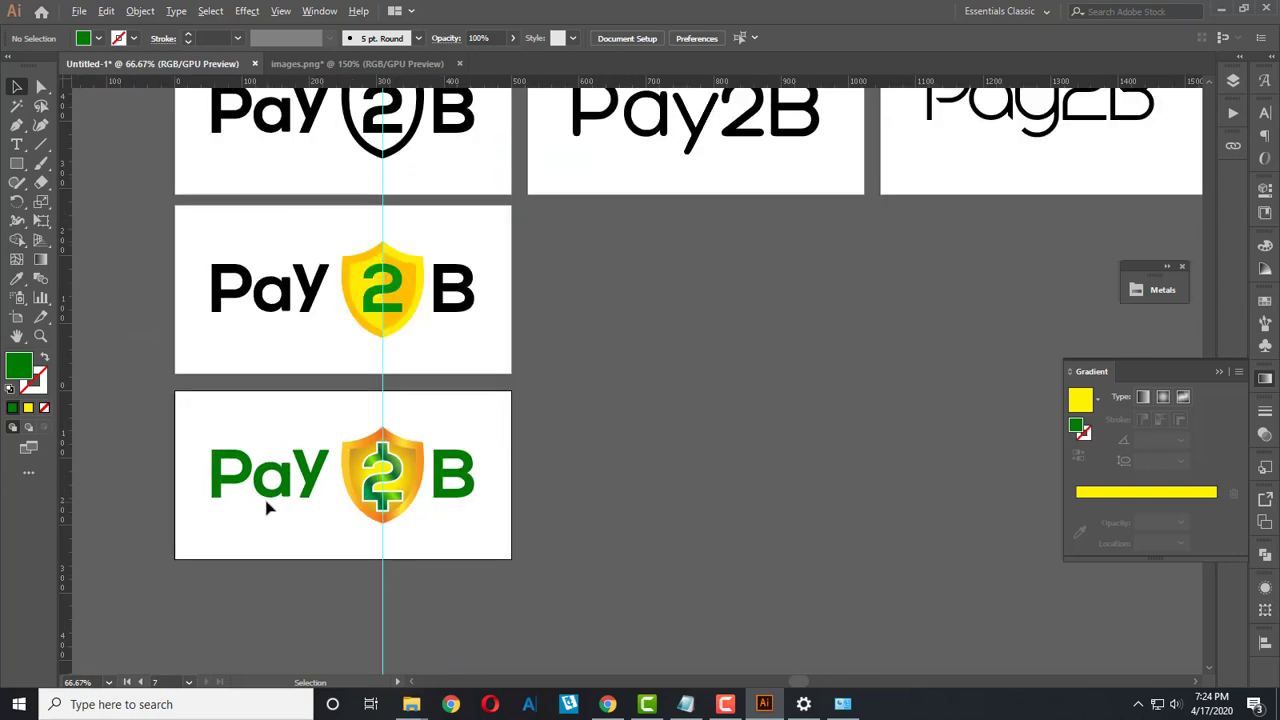
scroll(203, 451, "down", 1)
Step: Duplicate the green logo artboard below itself and recolour the copy's PaY and B letters black
left_click(16, 318)
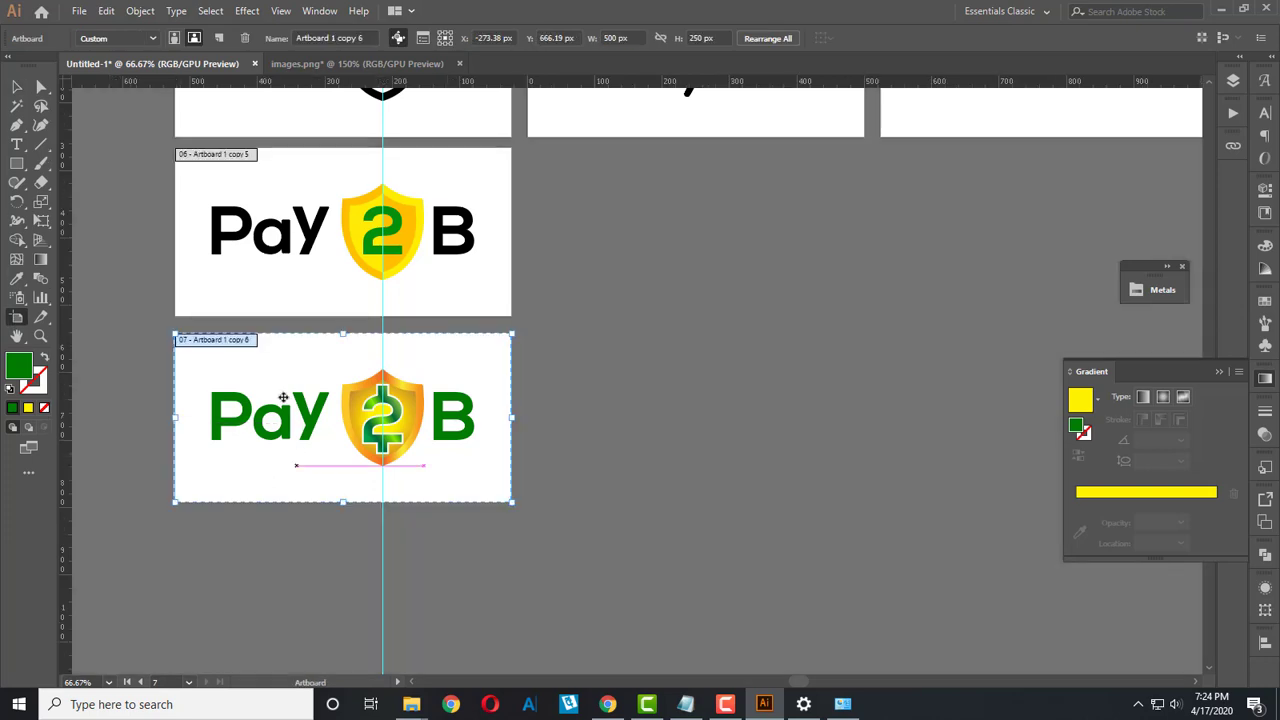
mouse_move(274, 384)
left_mouse_down()
mouse_move(280, 563)
mouse_move(273, 553)
left_mouse_up()
scroll(273, 553, "down", 2)
left_click(16, 87)
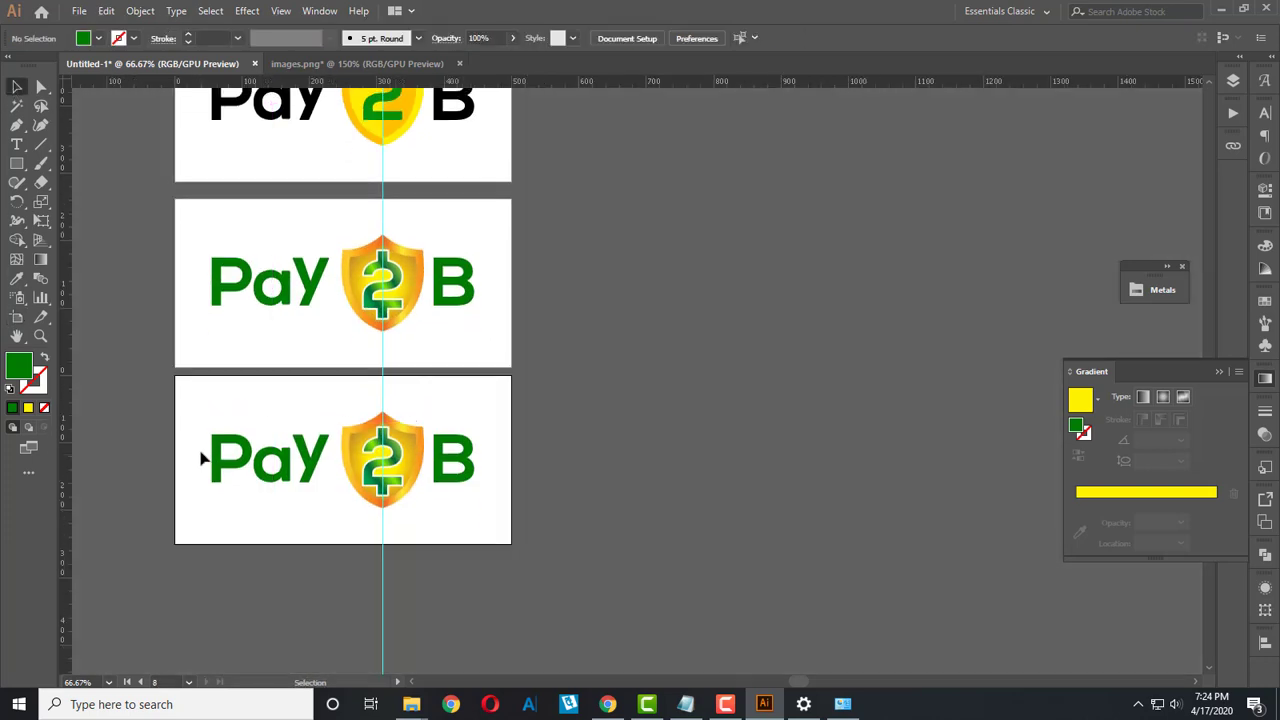
left_click_drag(197, 419, 327, 514)
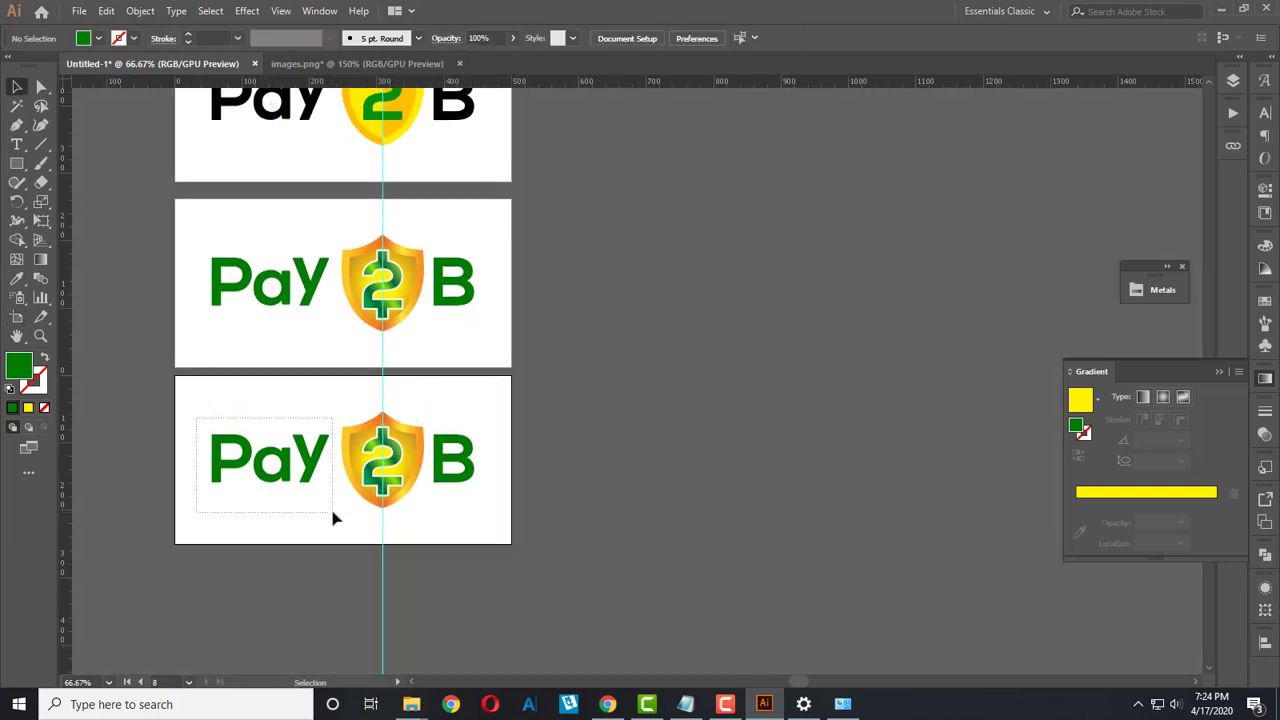
left_click(470, 478, "shift")
key("i")
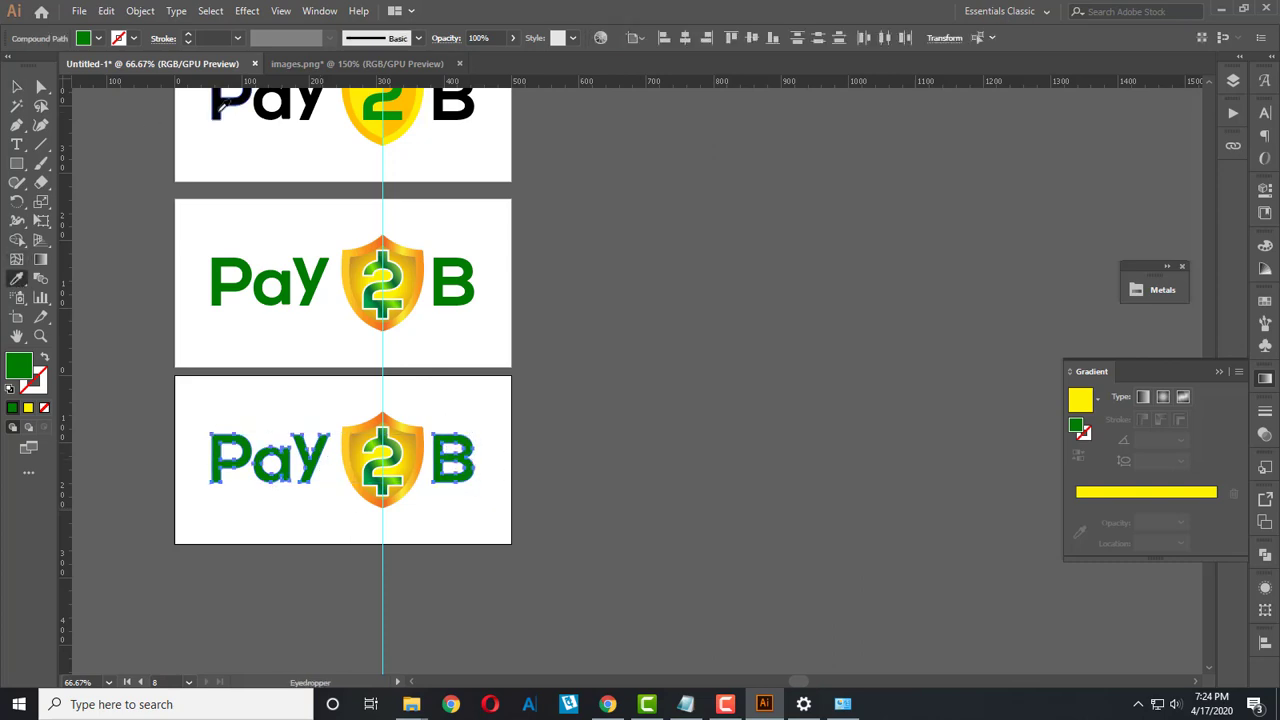
left_click(222, 105)
left_click(16, 87)
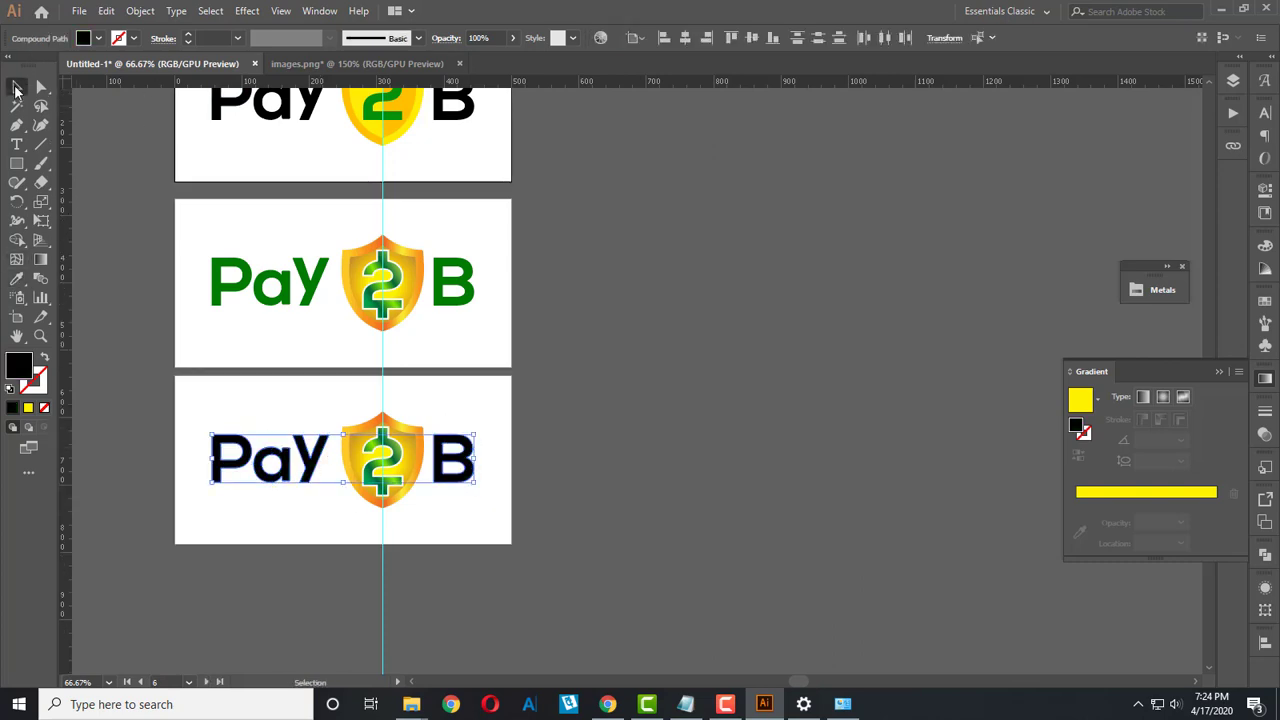
left_click(200, 413)
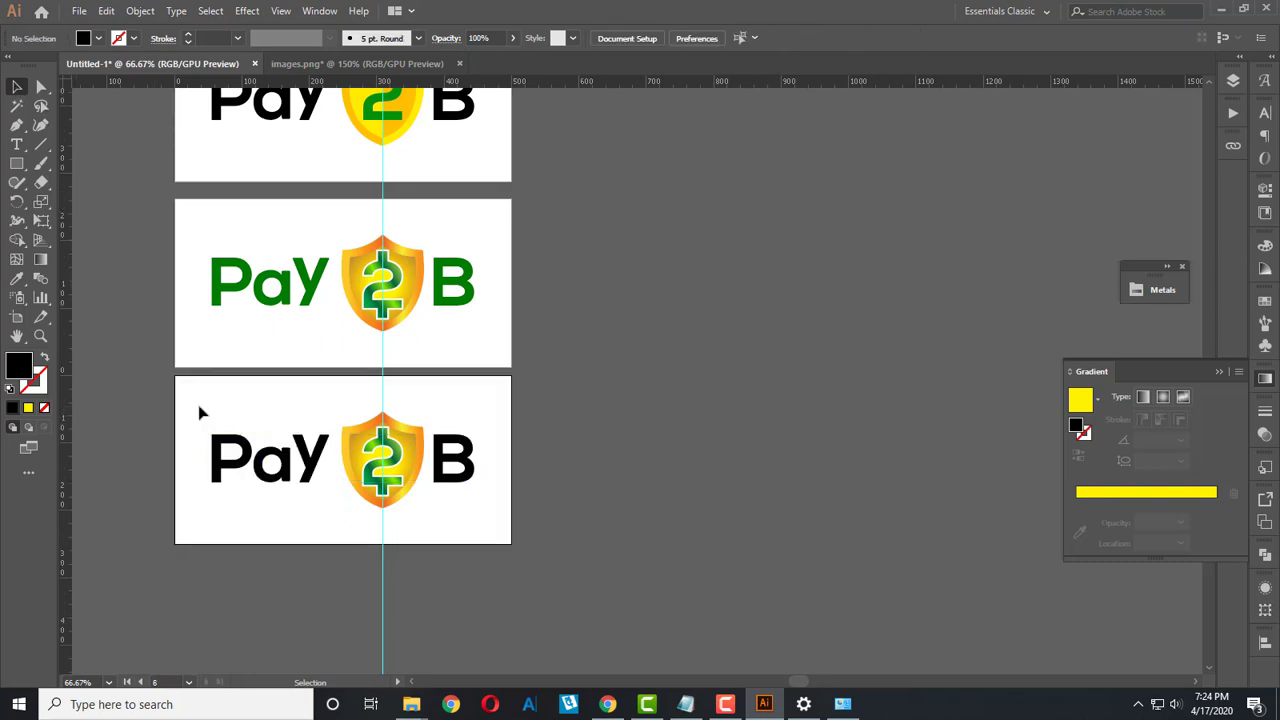
Step: Add a horizontal guide at the letters' baseline and review the column of logo artboards
scroll(340, 503, "up", 1)
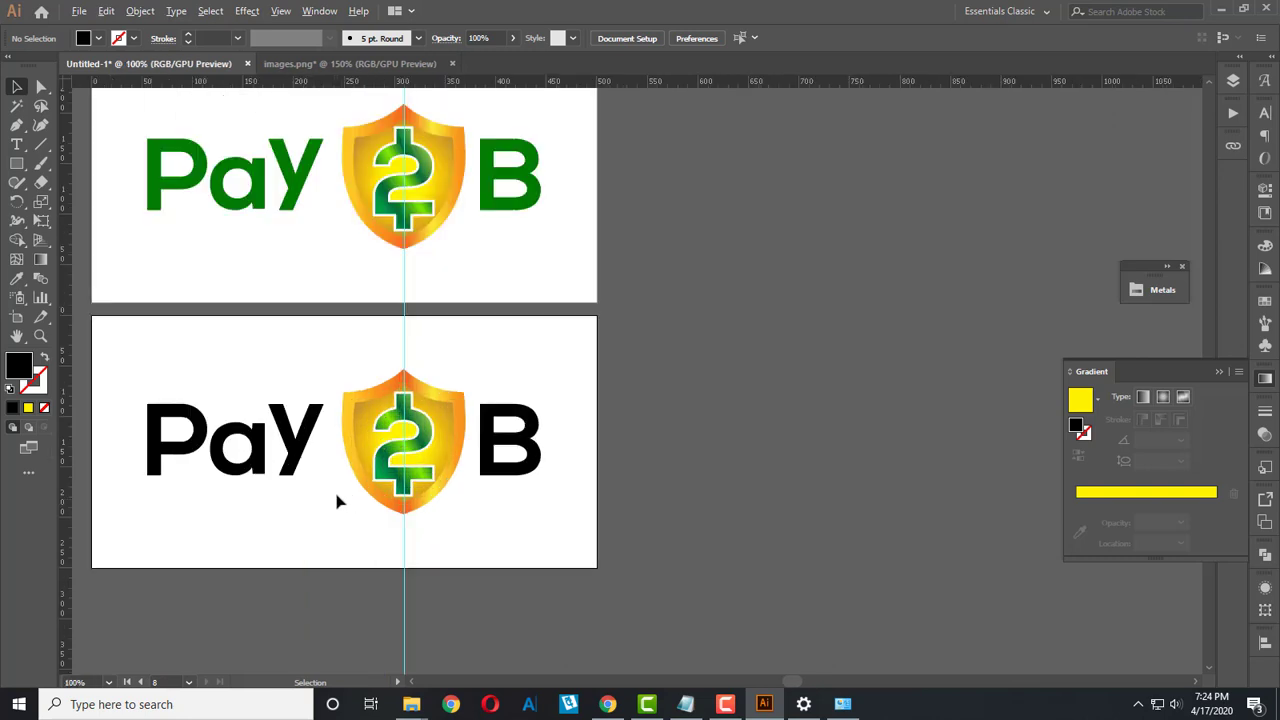
scroll(312, 482, "up", 1)
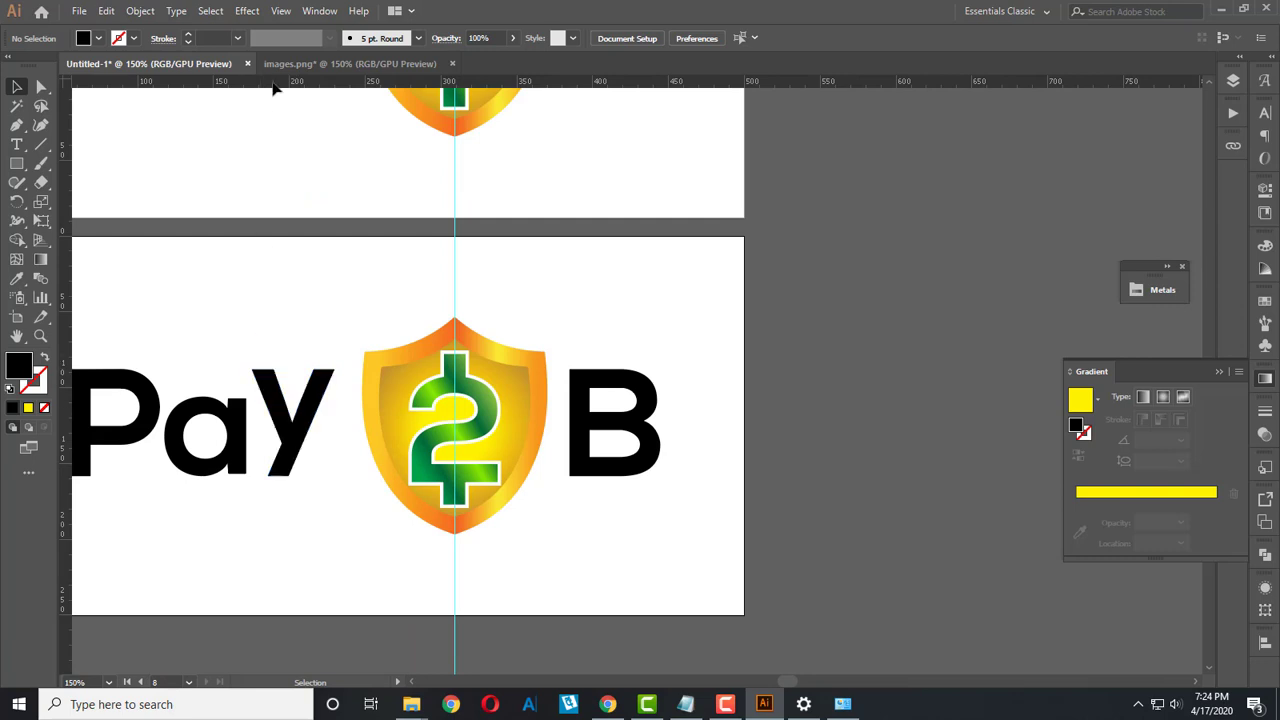
left_click_drag(275, 86, 284, 480)
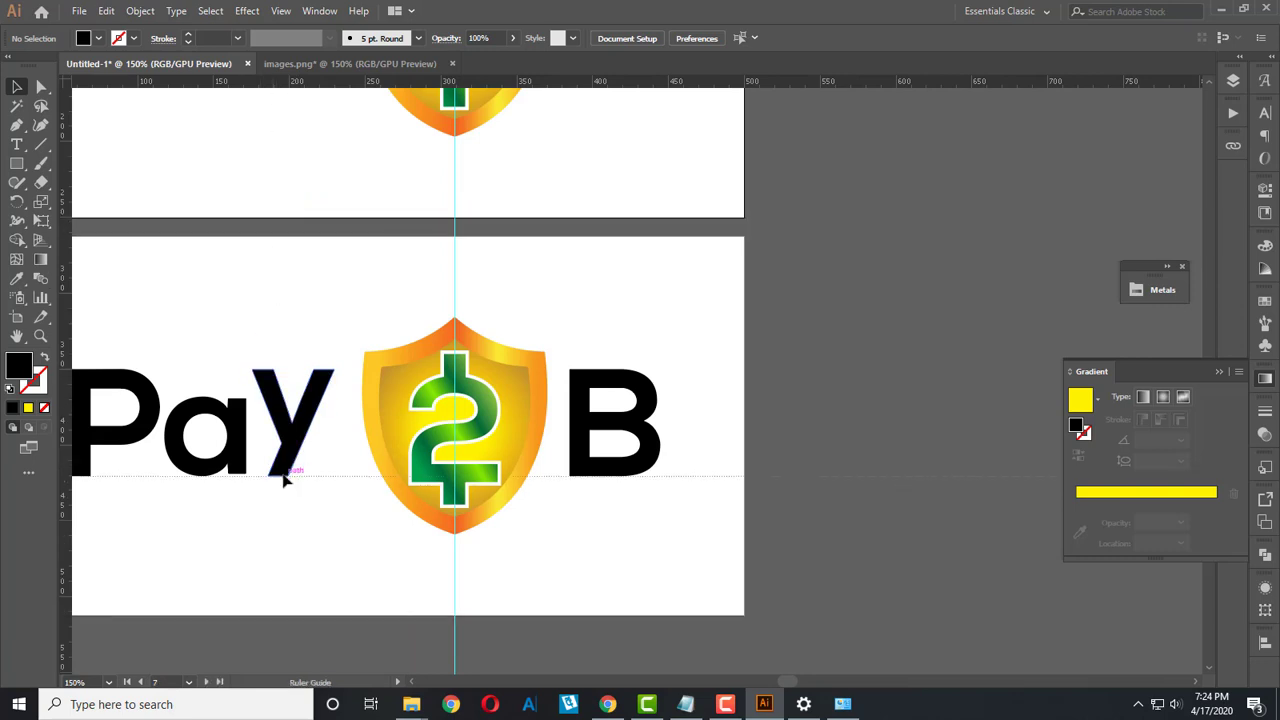
scroll(284, 480, "down", 1)
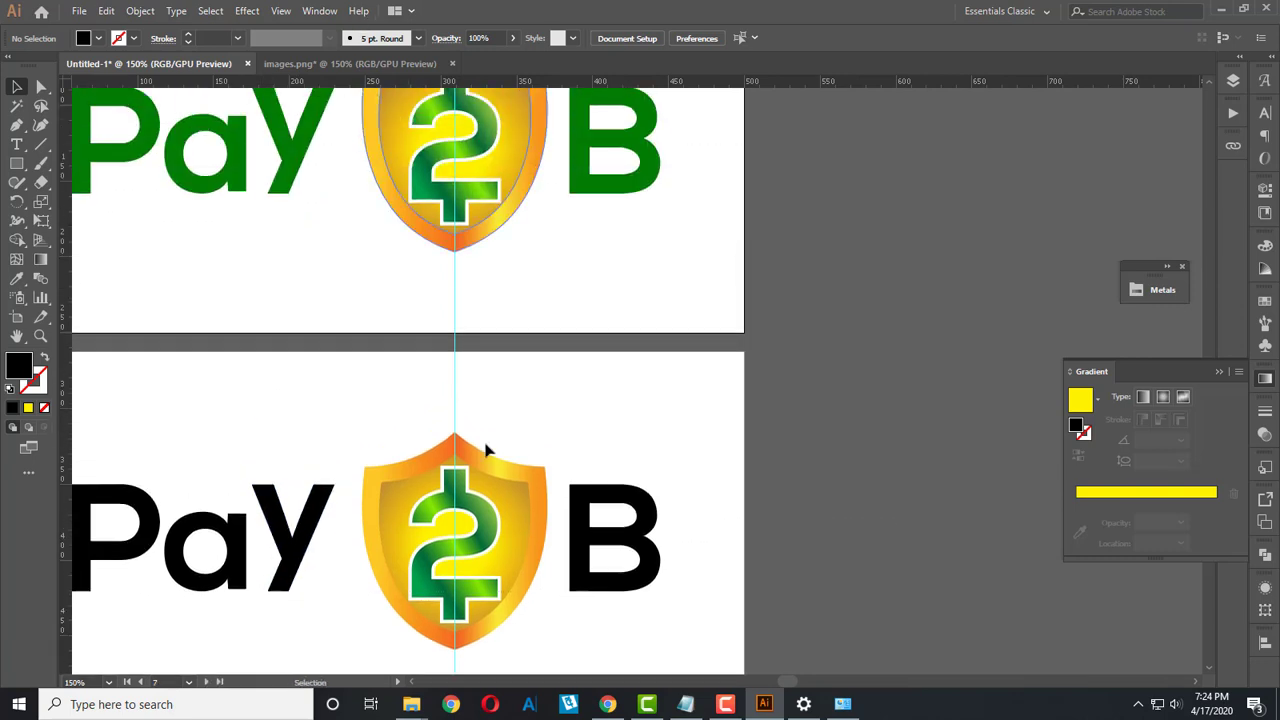
scroll(490, 455, "down", 1)
scroll(491, 457, "up", 1)
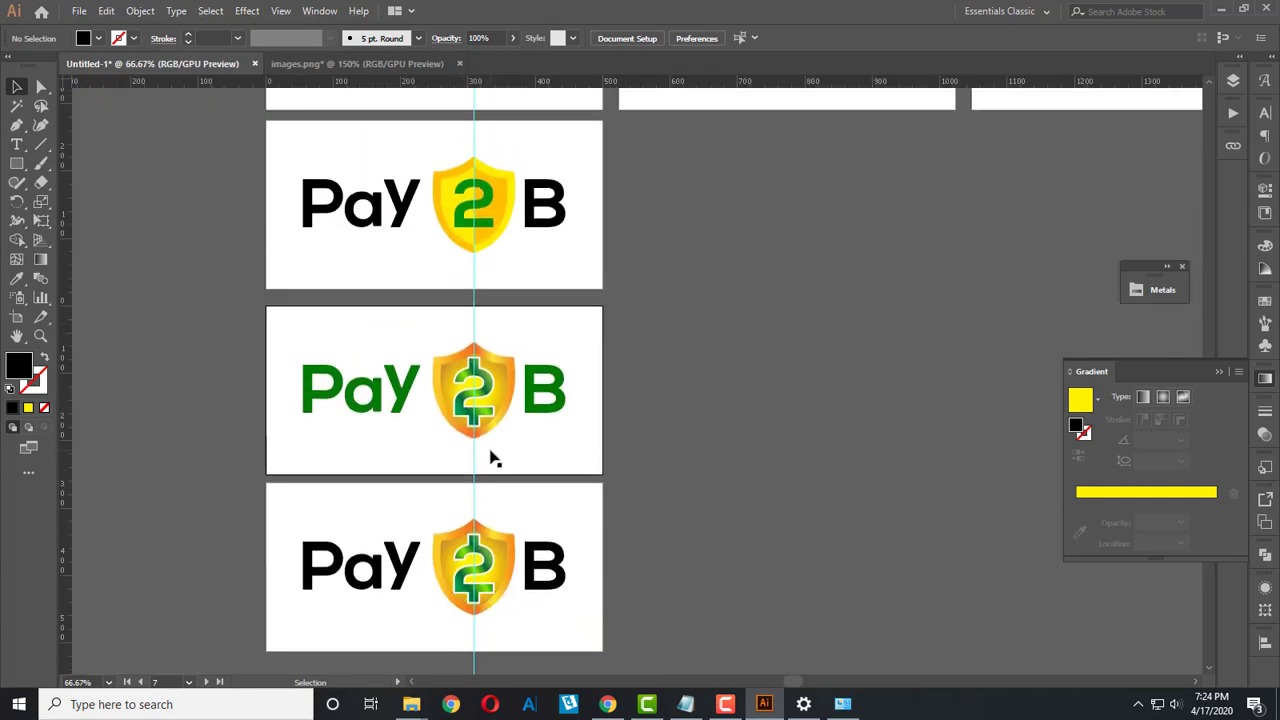
scroll(506, 491, "down", 1)
scroll(470, 490, "up", 1)
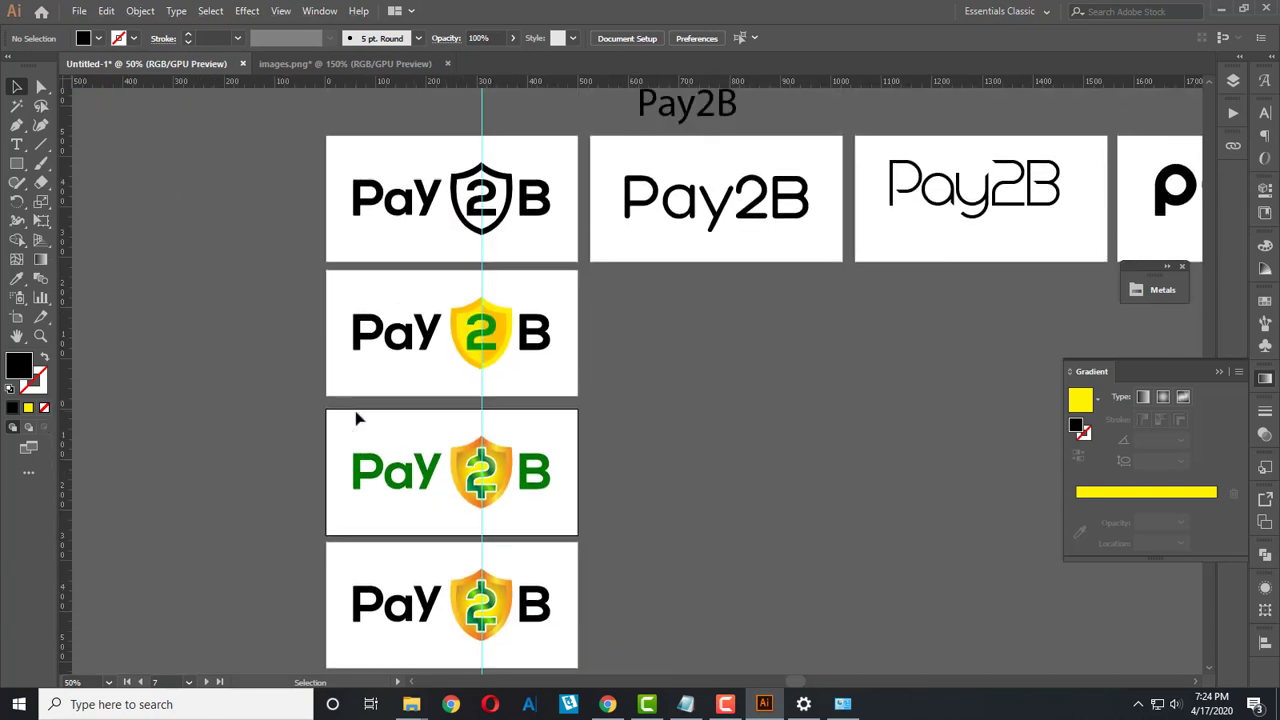
scroll(357, 418, "down", 1)
scroll(351, 412, "down", 1)
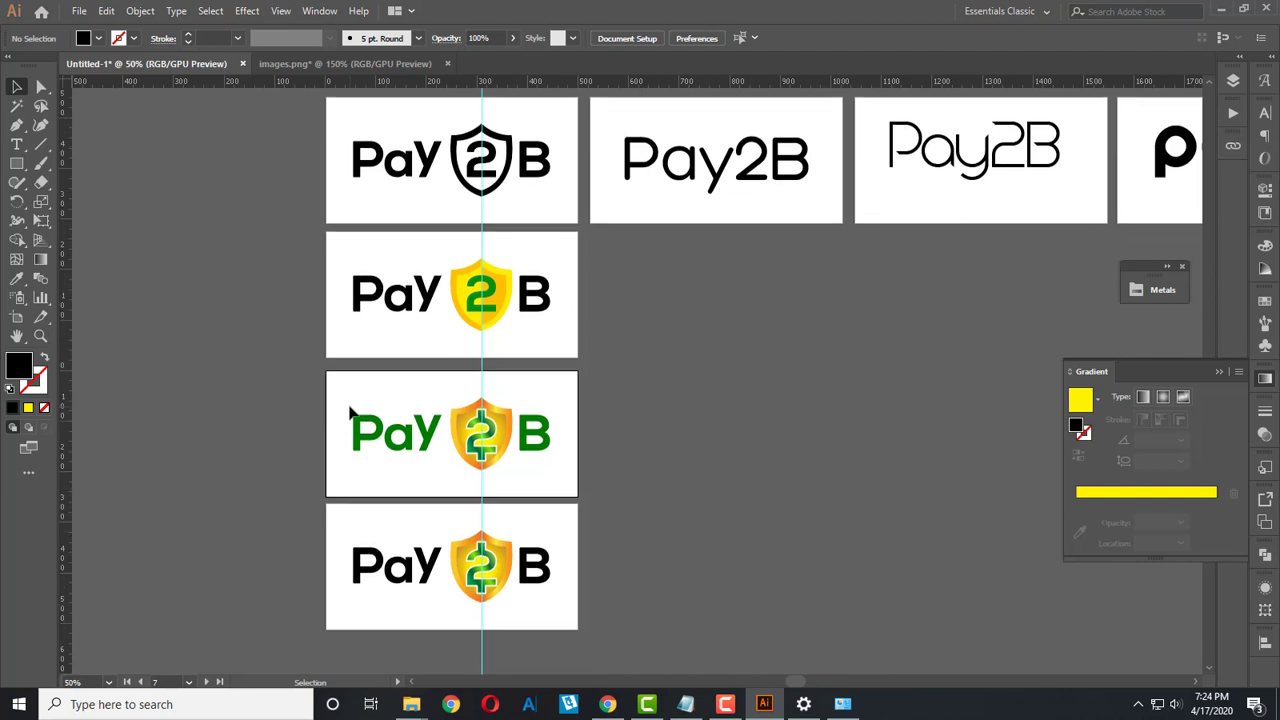
scroll(350, 411, "down", 4)
scroll(360, 430, "down", 2)
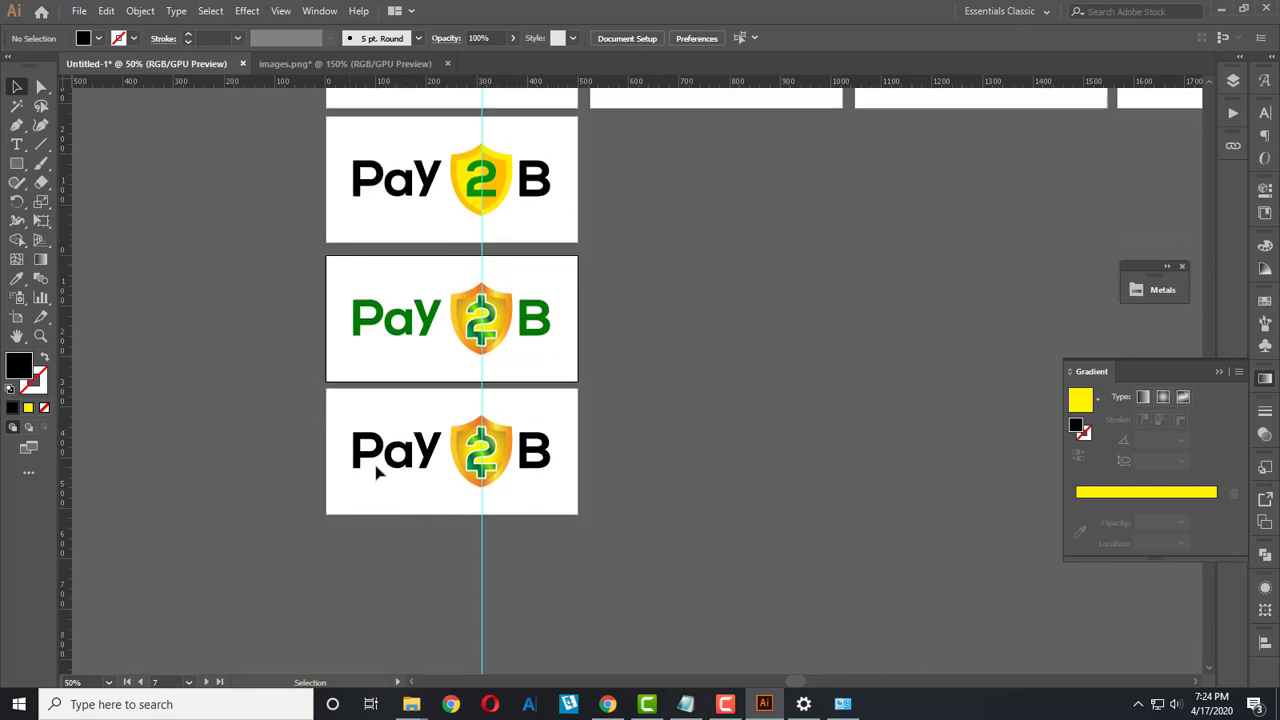
scroll(482, 517, "up", 1)
scroll(482, 517, "down", 3)
scroll(471, 510, "down", 2)
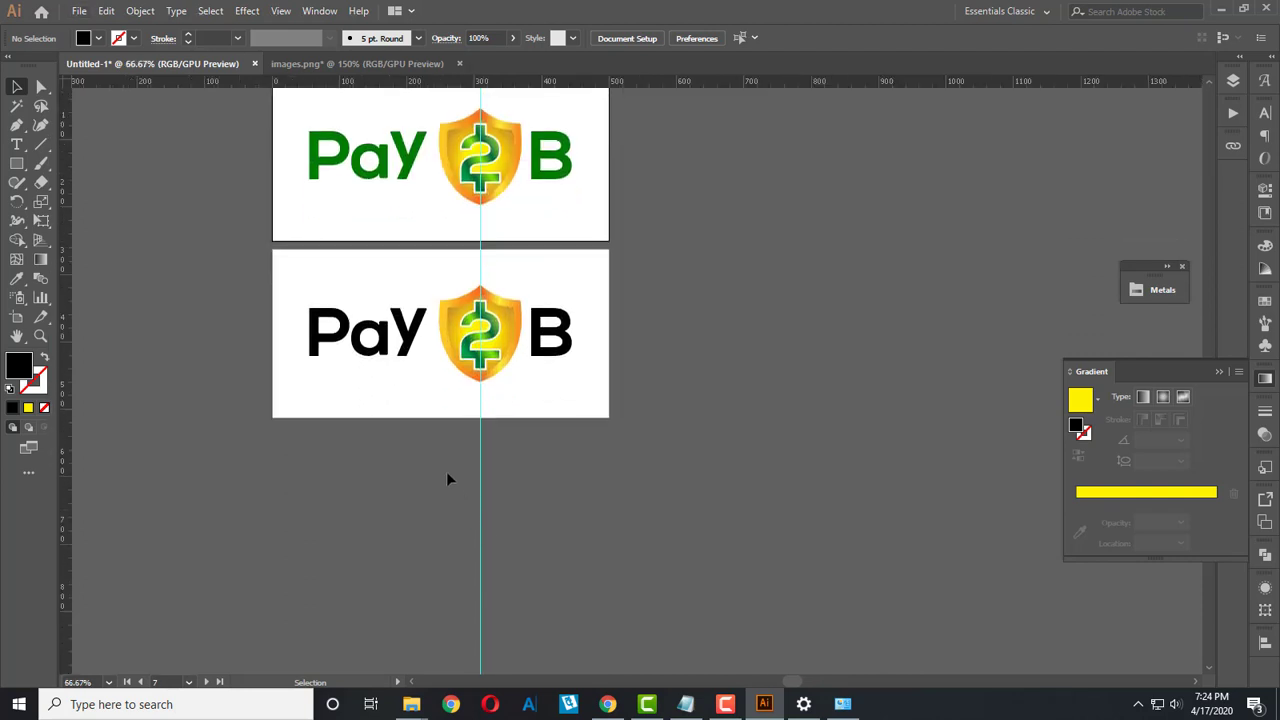
Step: Copy the black-lettering logo artboard into the empty space directly below it
left_click(16, 317)
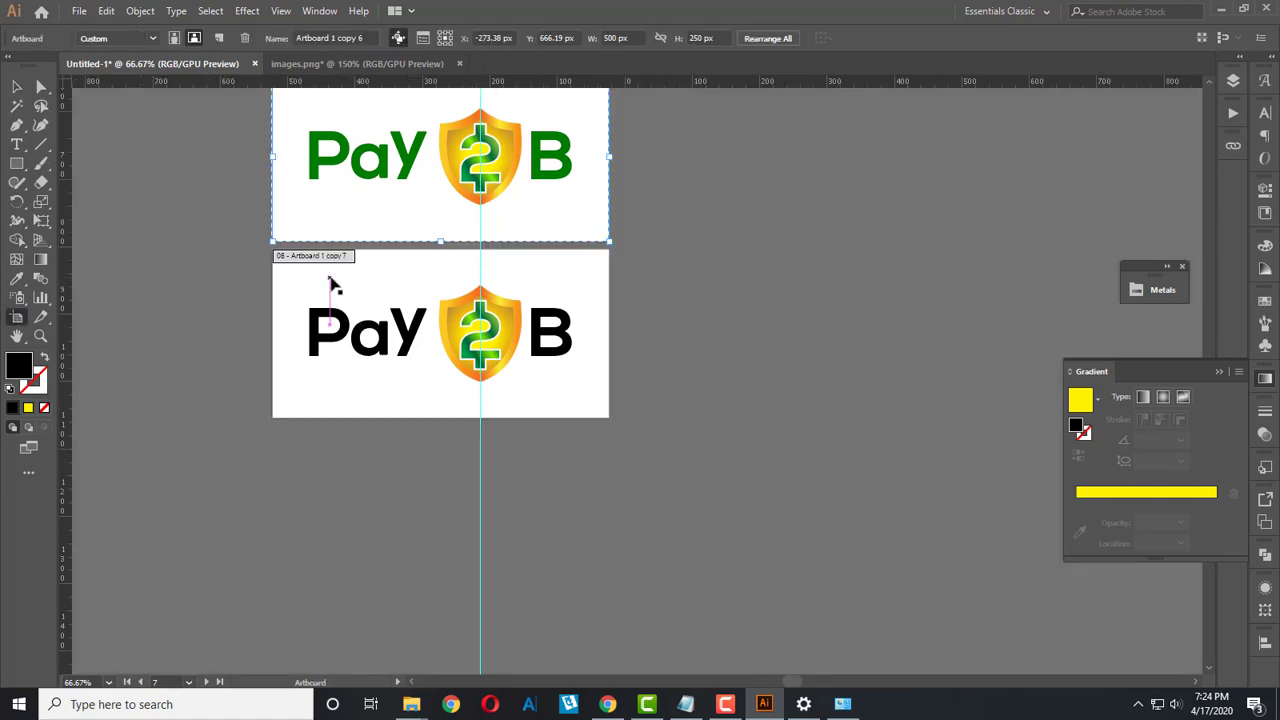
left_click(333, 278)
left_click_drag(334, 278, 337, 467)
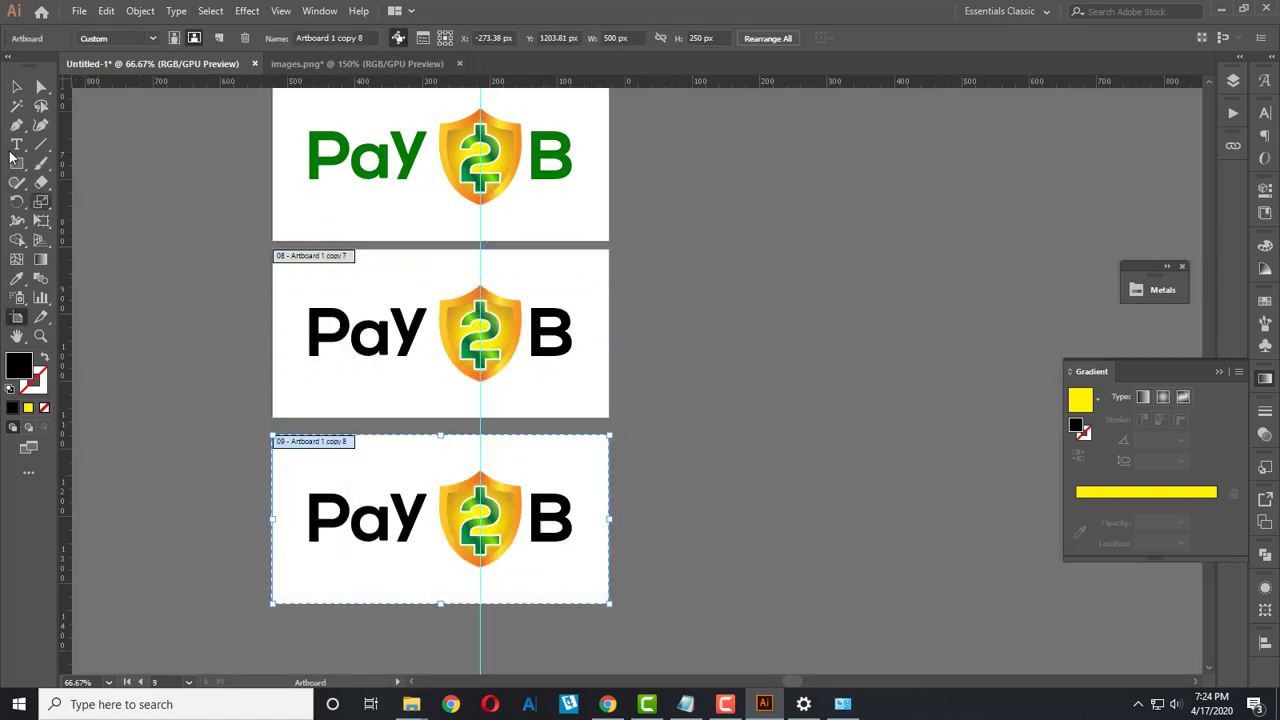
key("v")
scroll(397, 481, "down", 1)
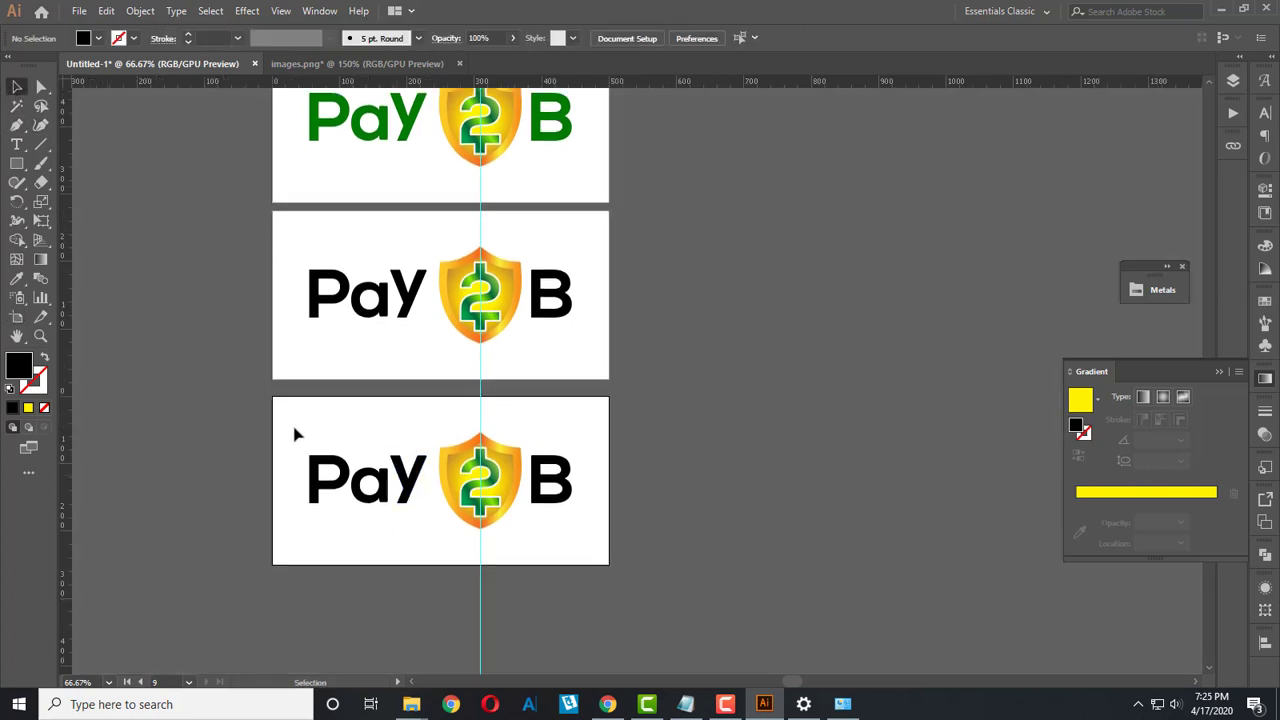
mouse_move(294, 431)
left_mouse_down()
mouse_move(409, 517)
mouse_move(398, 522)
left_mouse_up()
Step: Fill the P of the new copy with a bright saturated blue
left_click(351, 540)
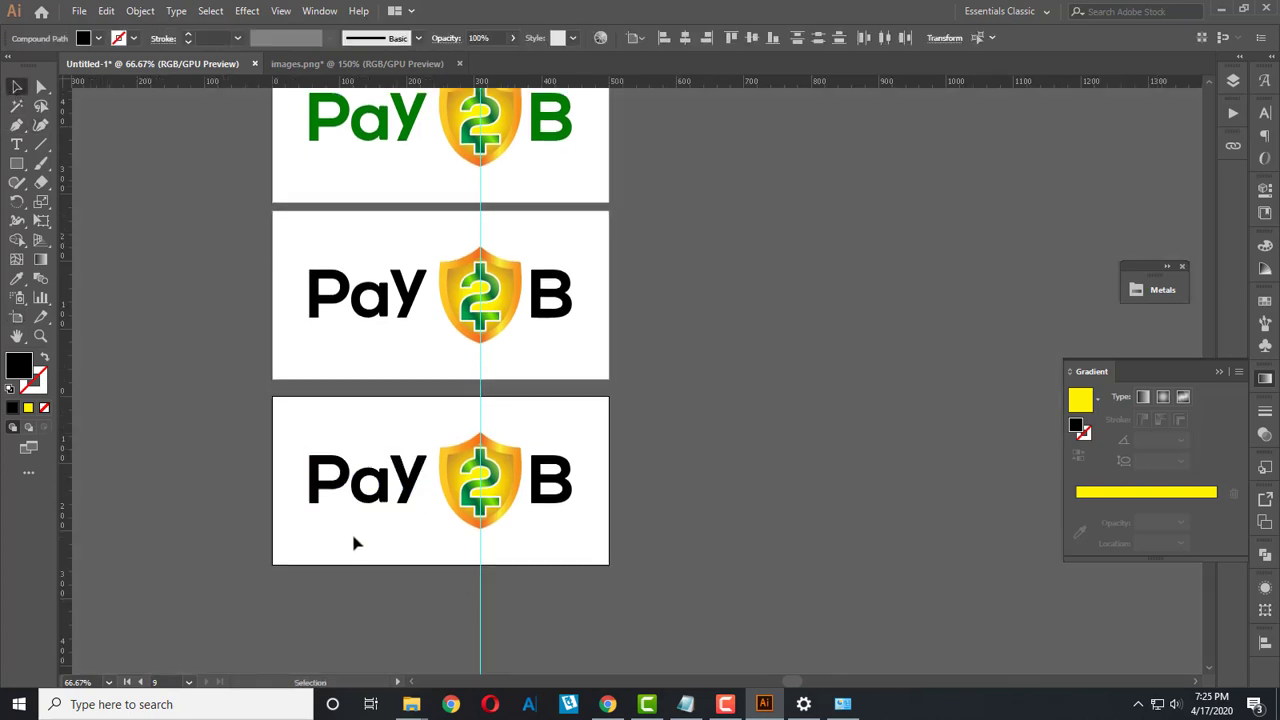
left_click(318, 490)
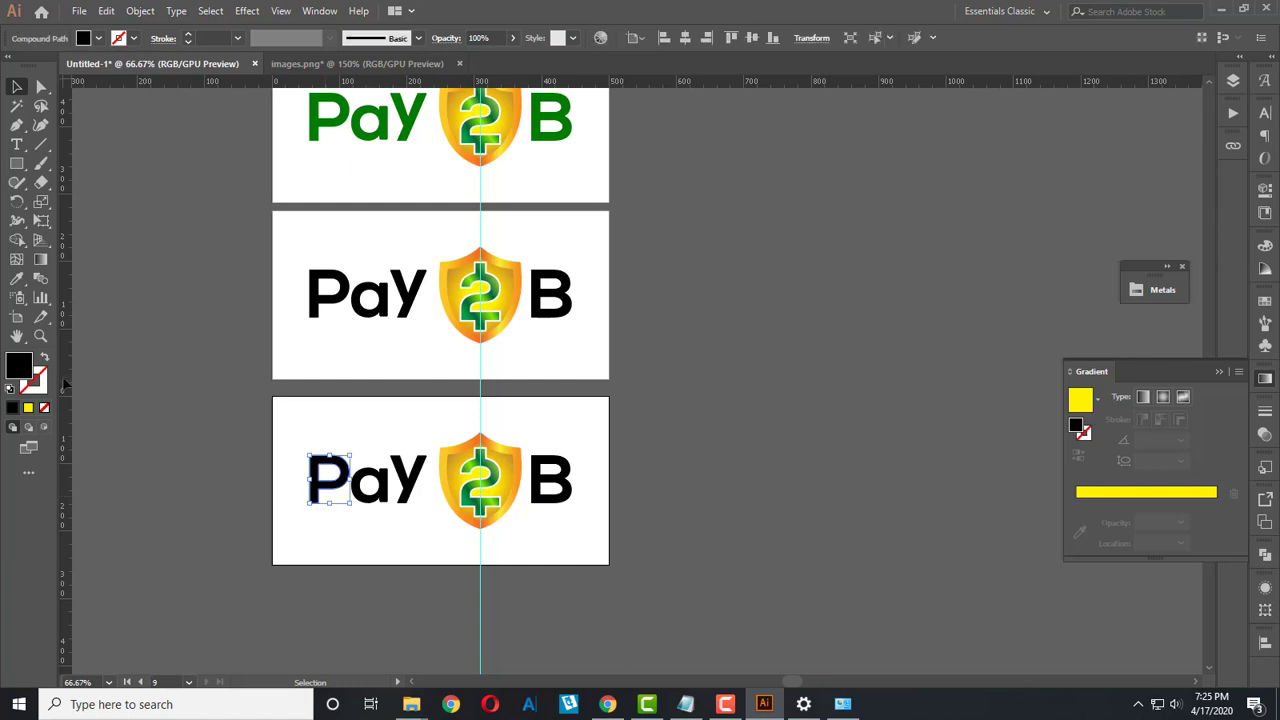
double_click(20, 370)
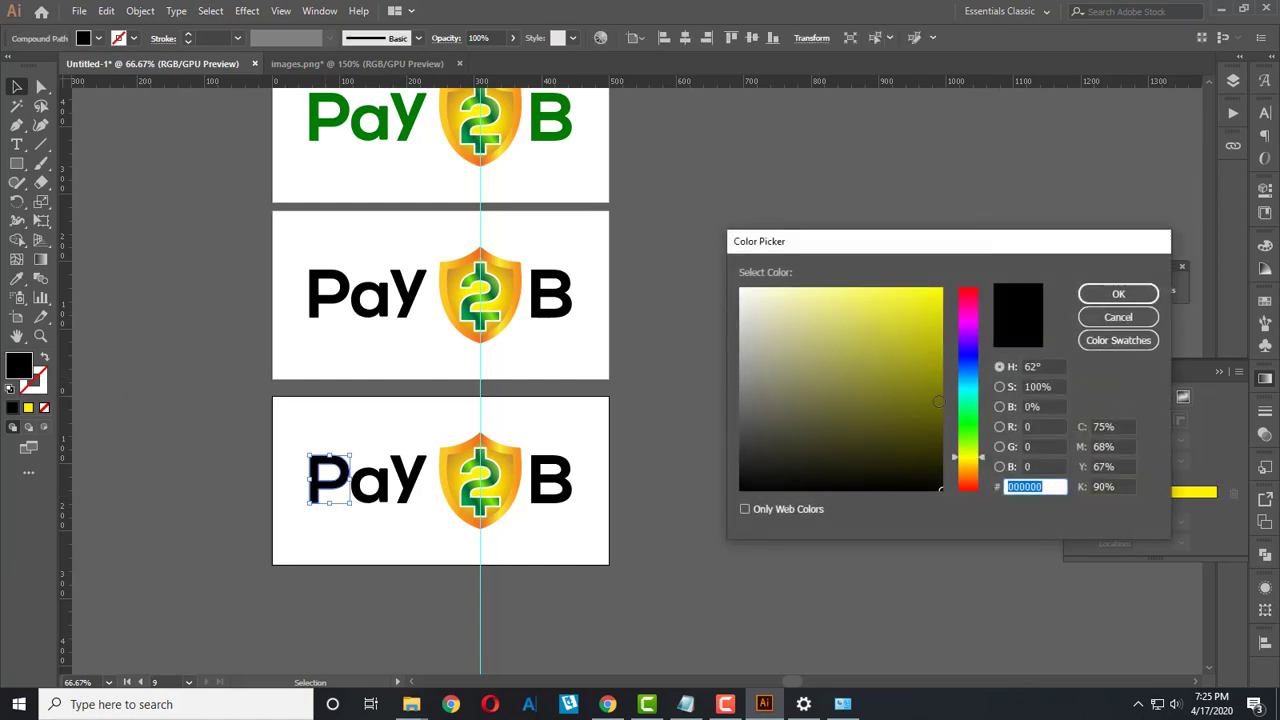
left_click(968, 368)
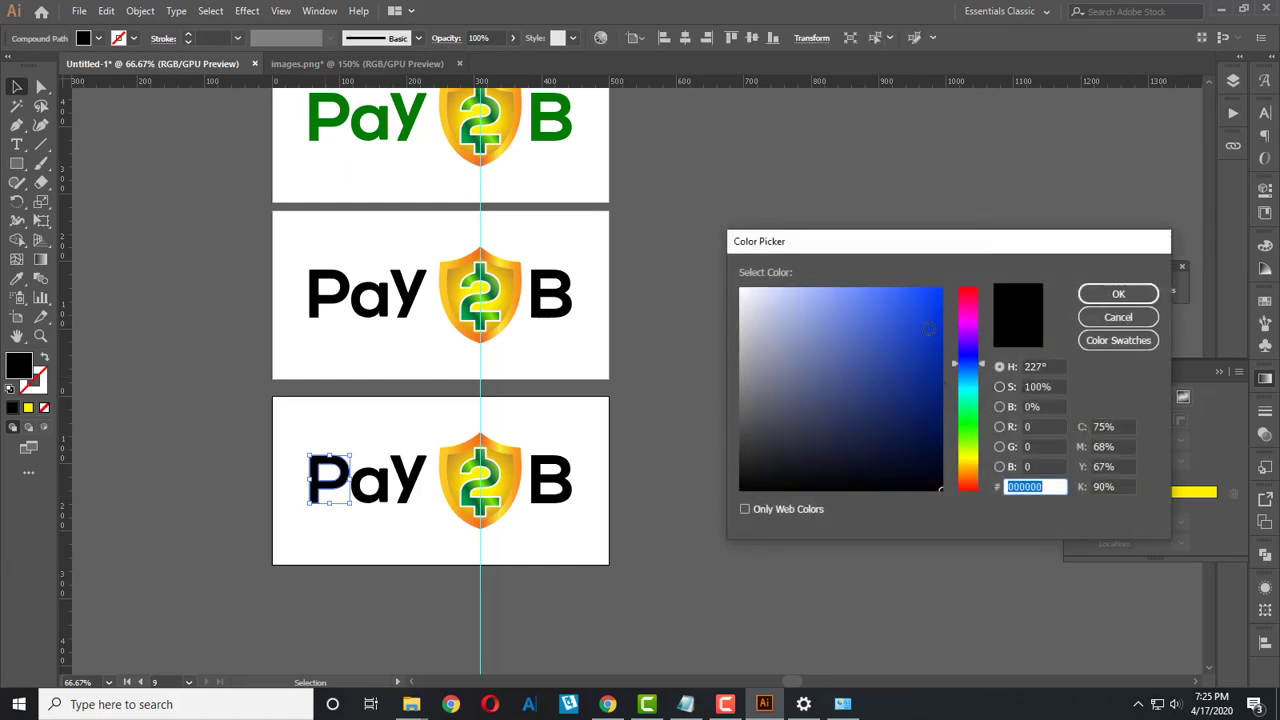
left_click_drag(929, 327, 913, 318)
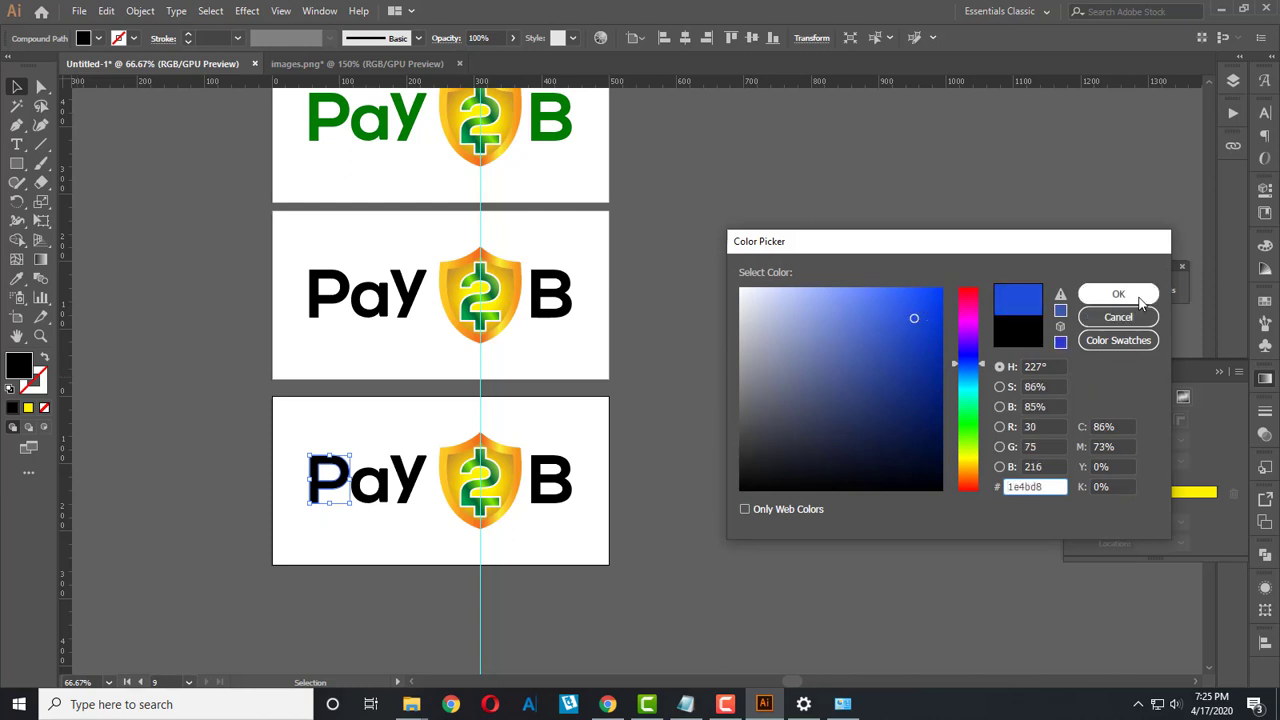
left_click(1118, 296)
left_click(342, 530)
scroll(371, 514, "up", 2, "alt")
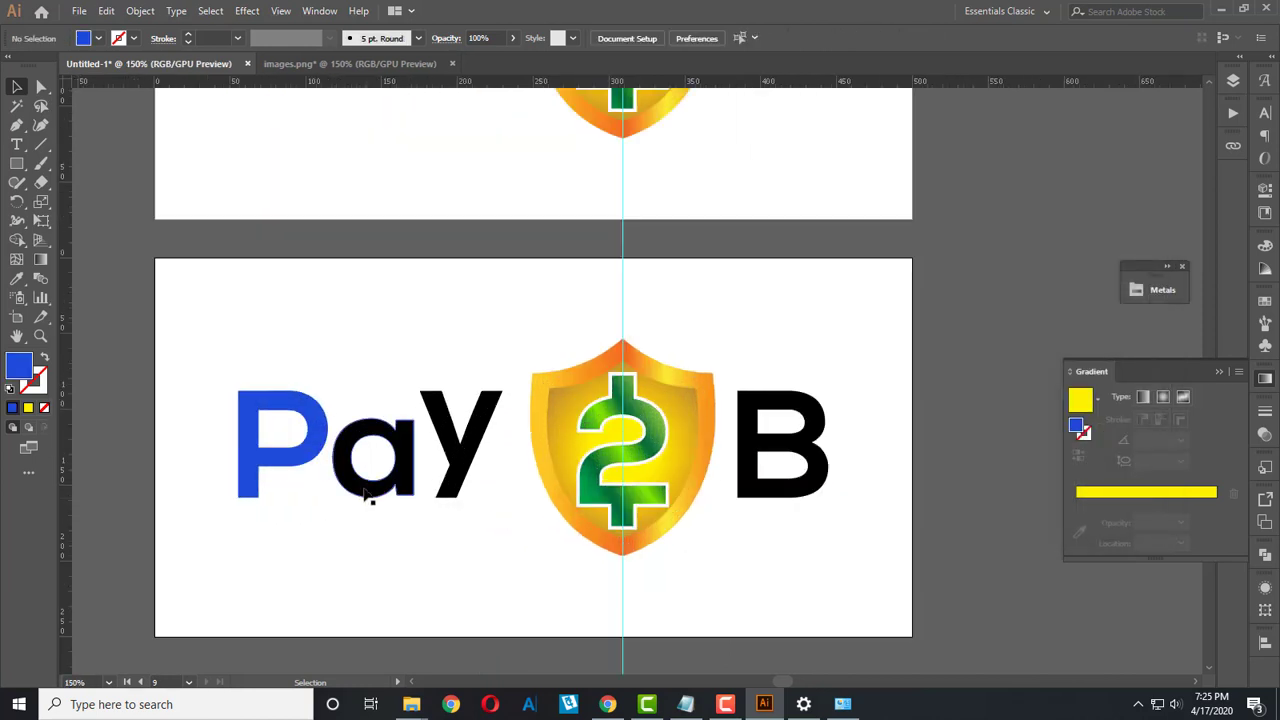
Step: Give the a a slightly lighter version of the P's blue
left_click(371, 498)
left_click(17, 278)
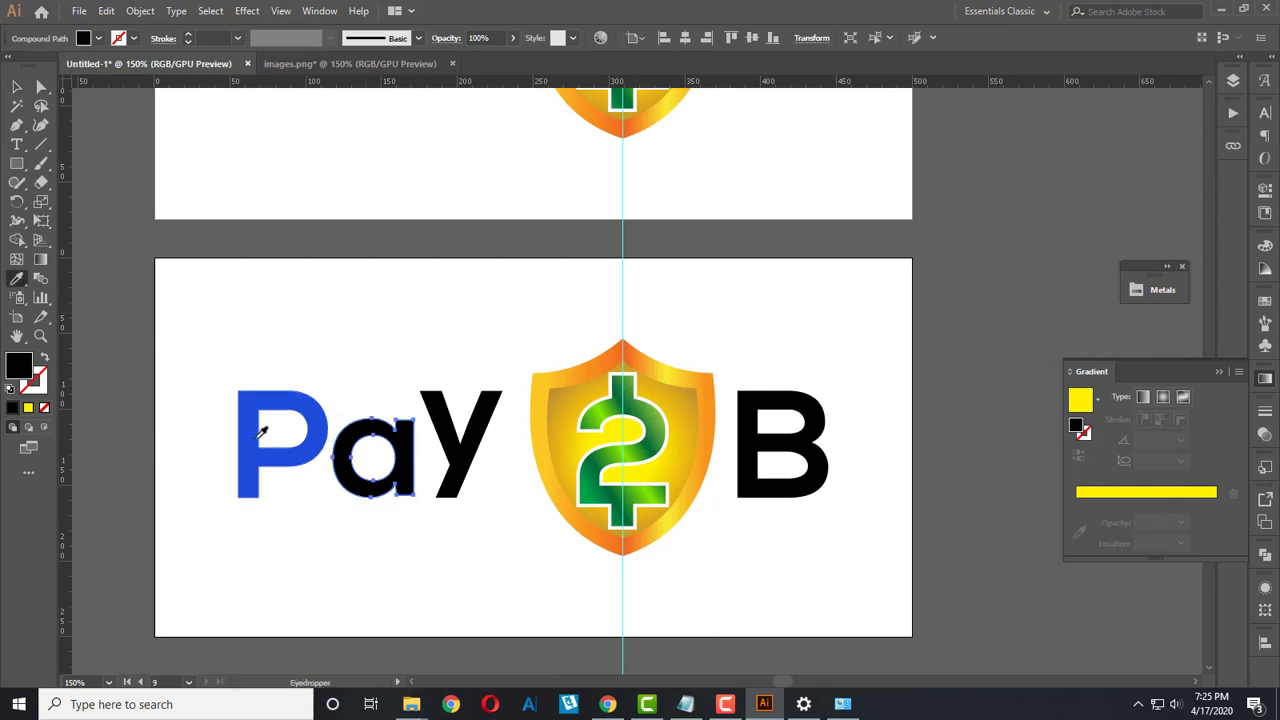
left_click(260, 433)
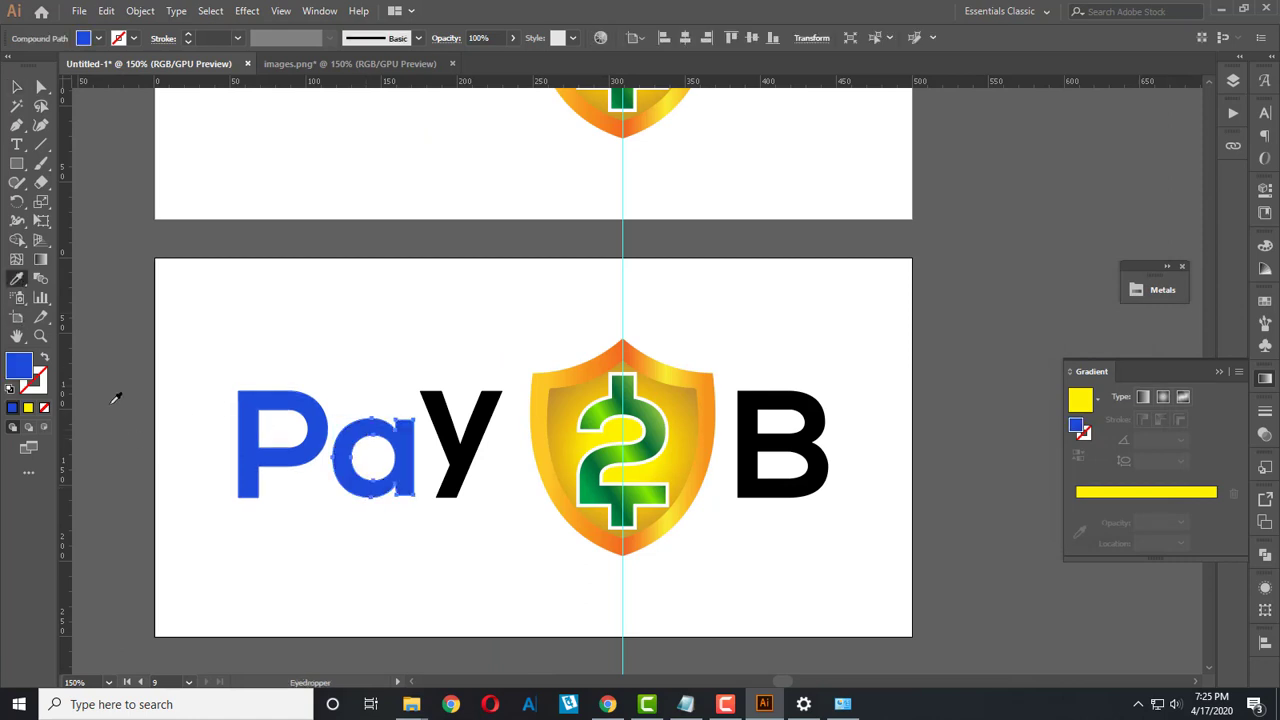
double_click(18, 368)
left_click(889, 318)
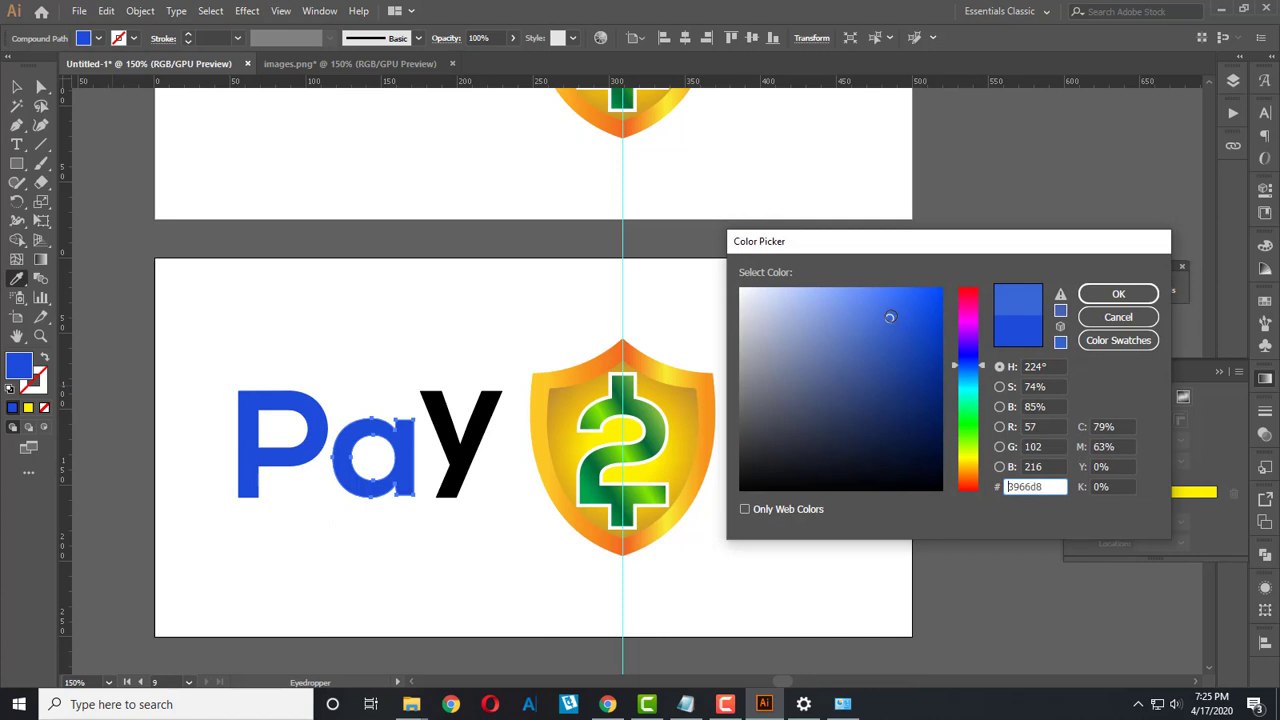
left_click(1117, 294)
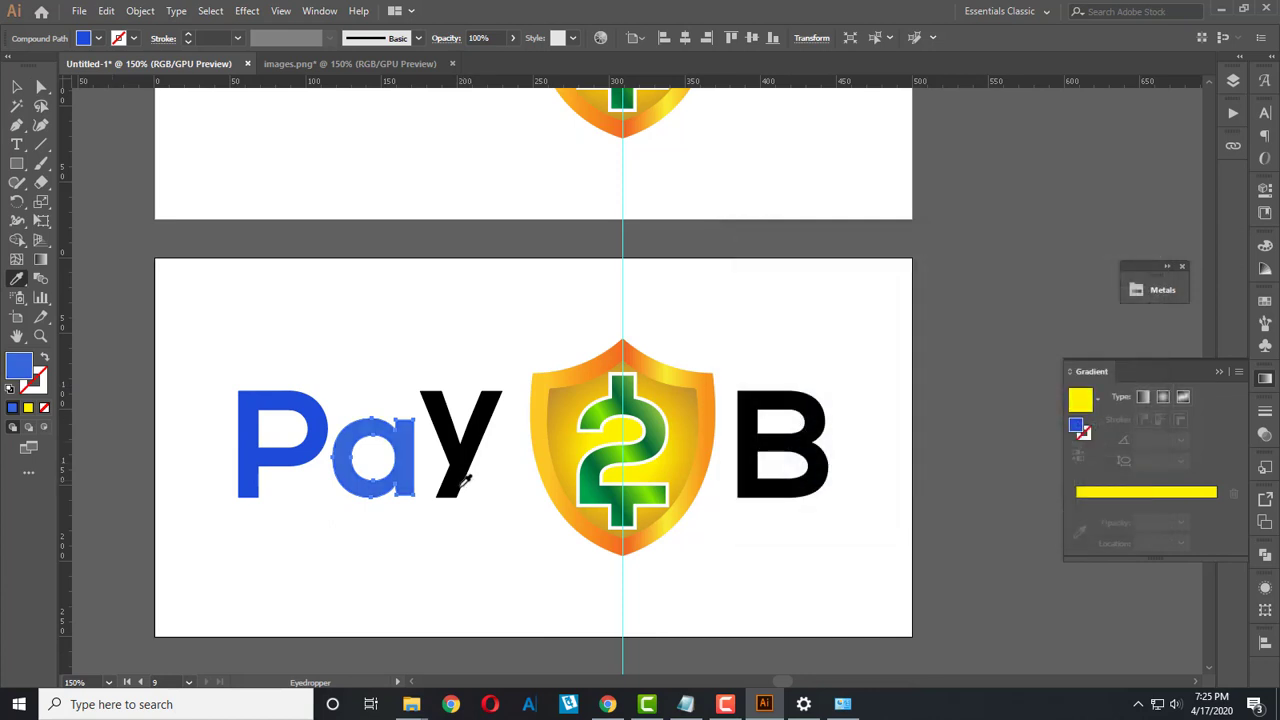
left_click(17, 87)
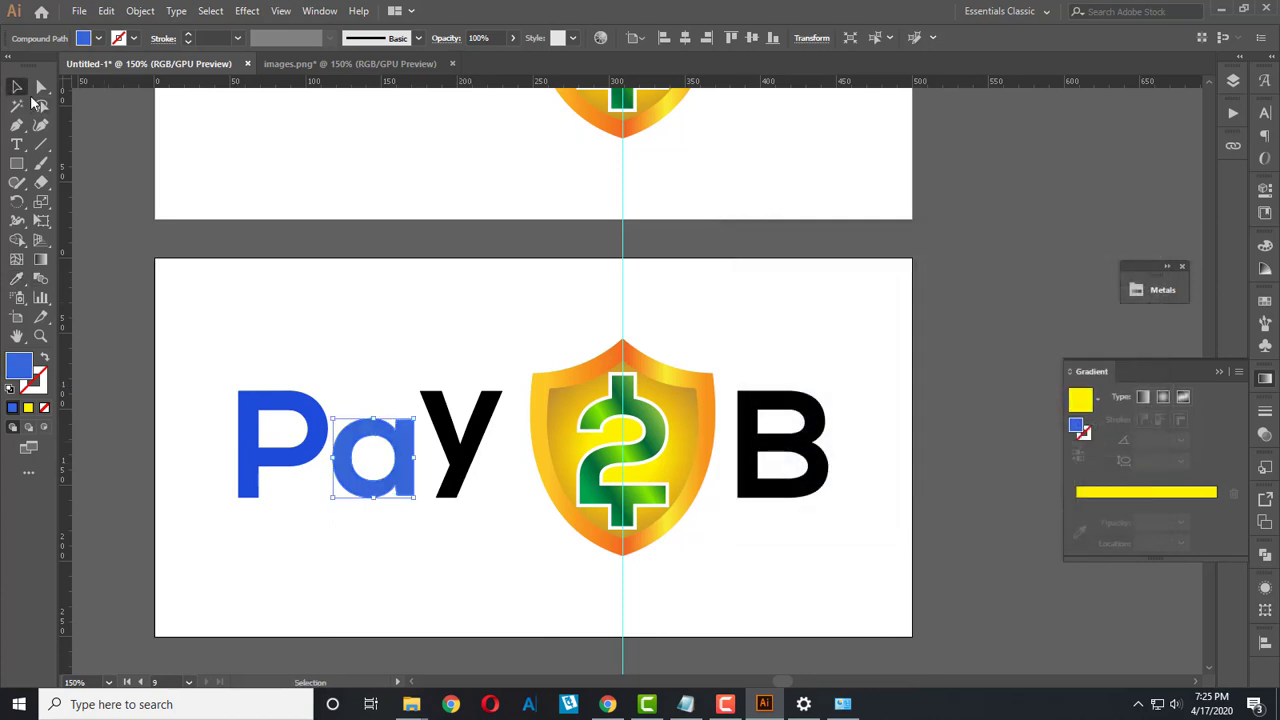
Step: Colour the Y a softer, lighter cyan-blue
left_click(455, 497)
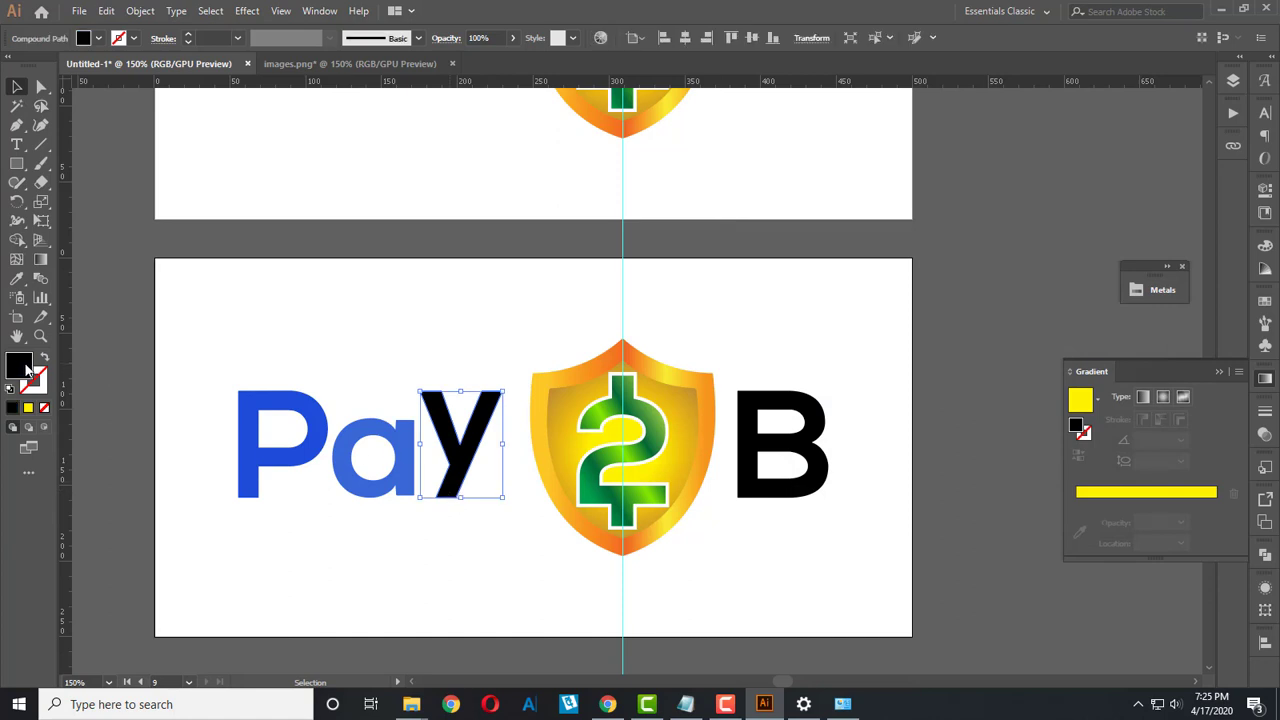
left_click(17, 279)
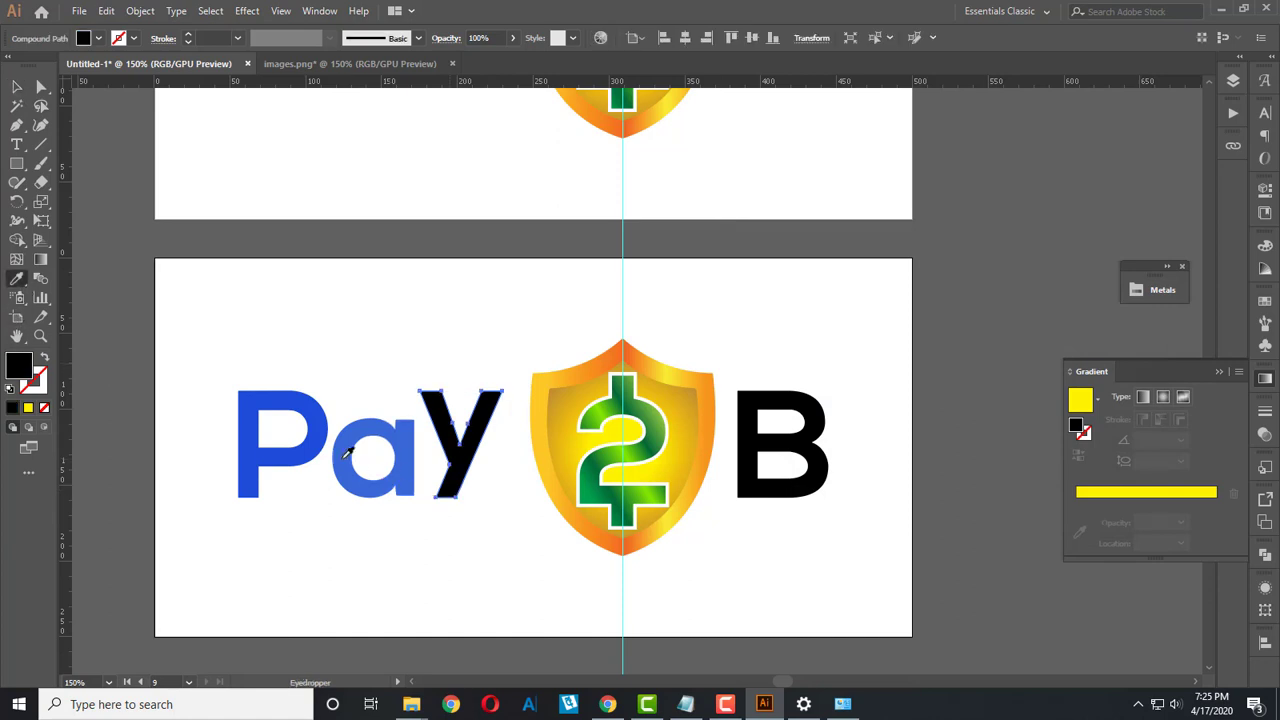
left_click(345, 452)
double_click(18, 368)
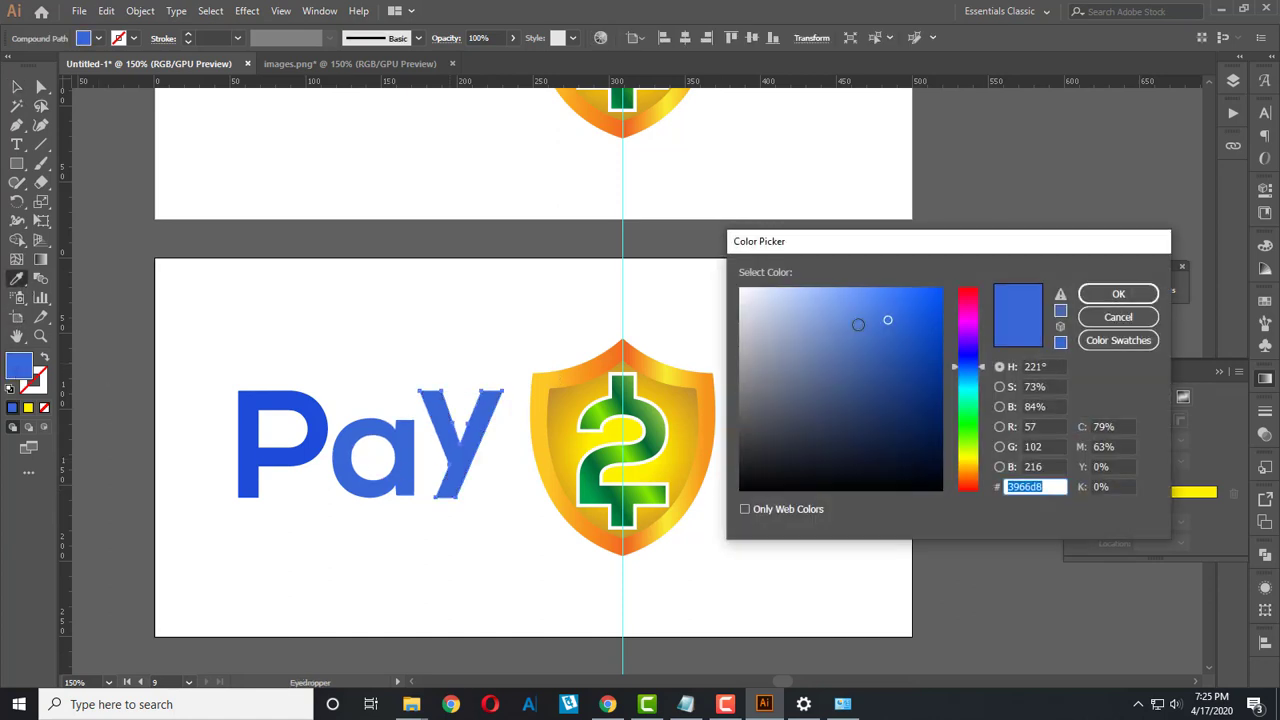
left_click(866, 329)
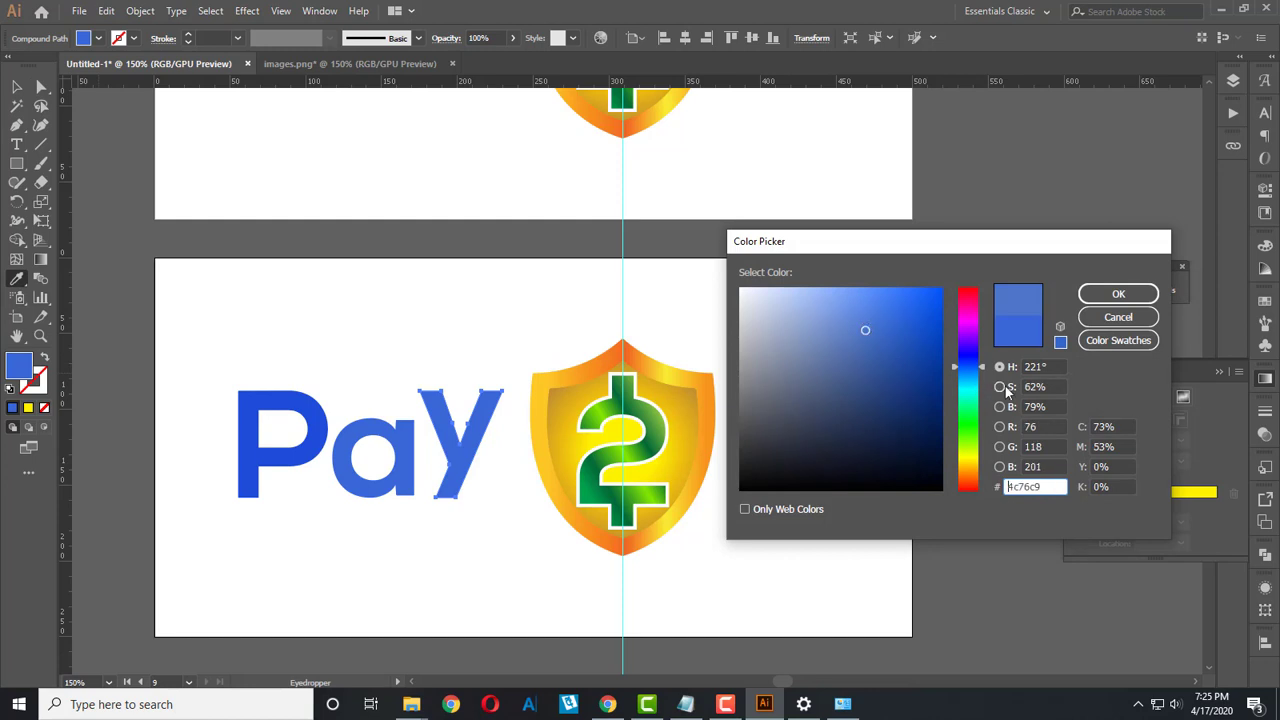
left_click(972, 377)
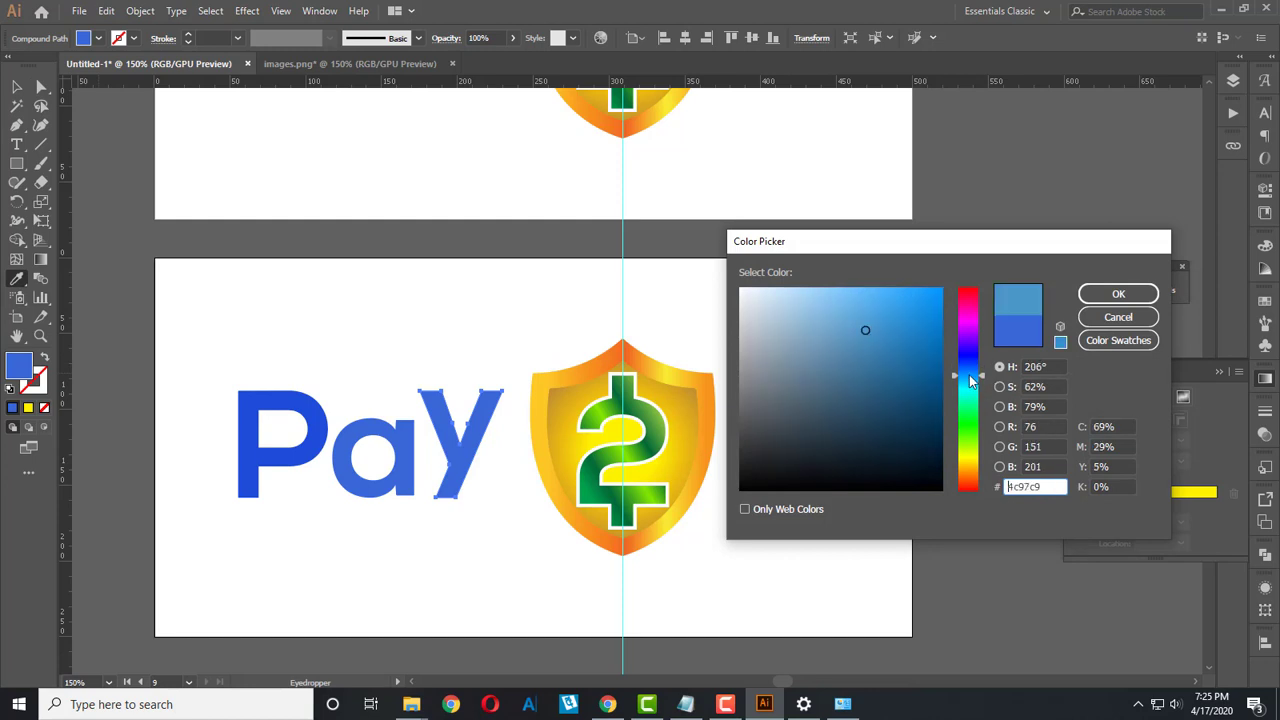
left_click(1118, 295)
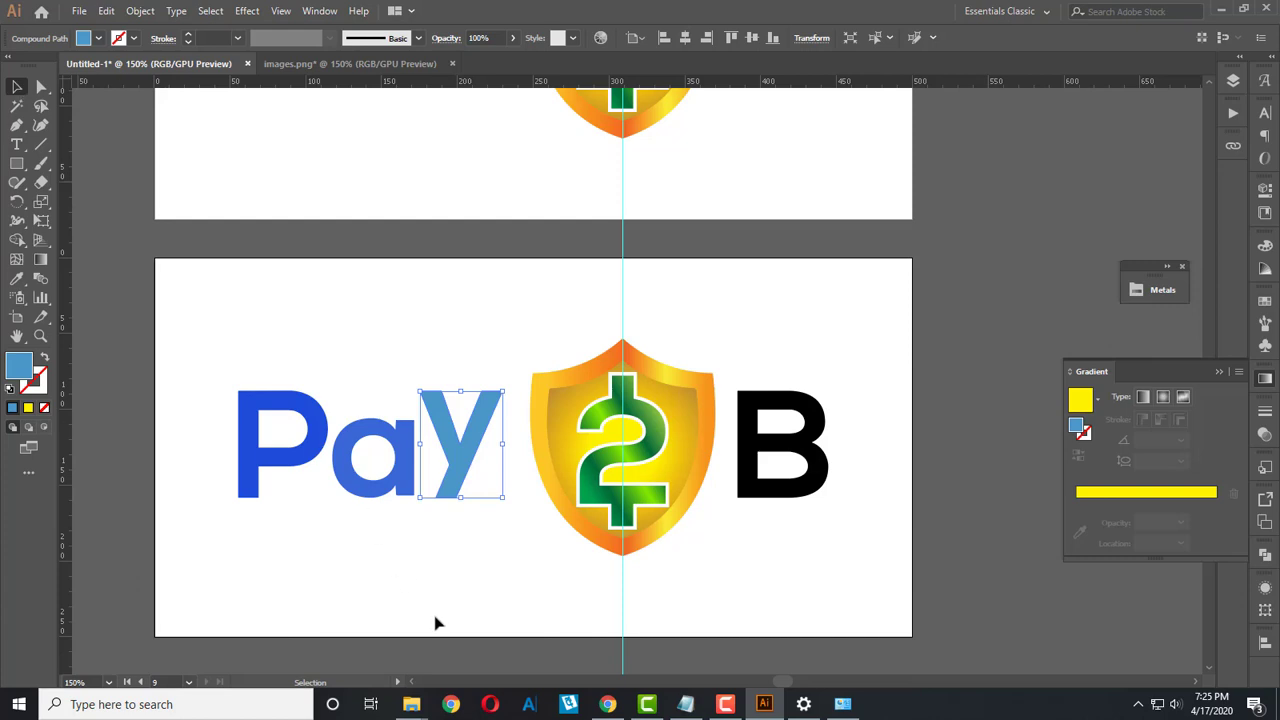
left_click(435, 620)
Step: Give the black B on the bottom artboard the blue of the a
scroll(783, 603, "down", 3)
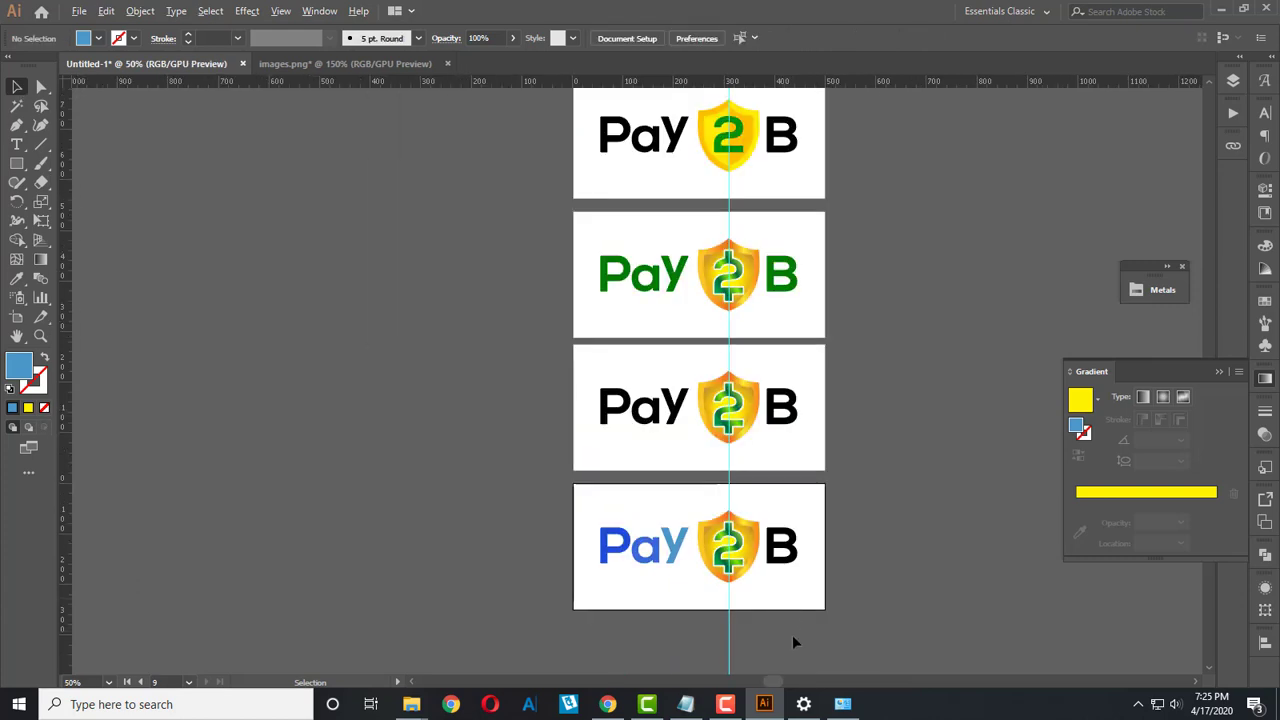
left_click_drag(794, 606, 538, 550)
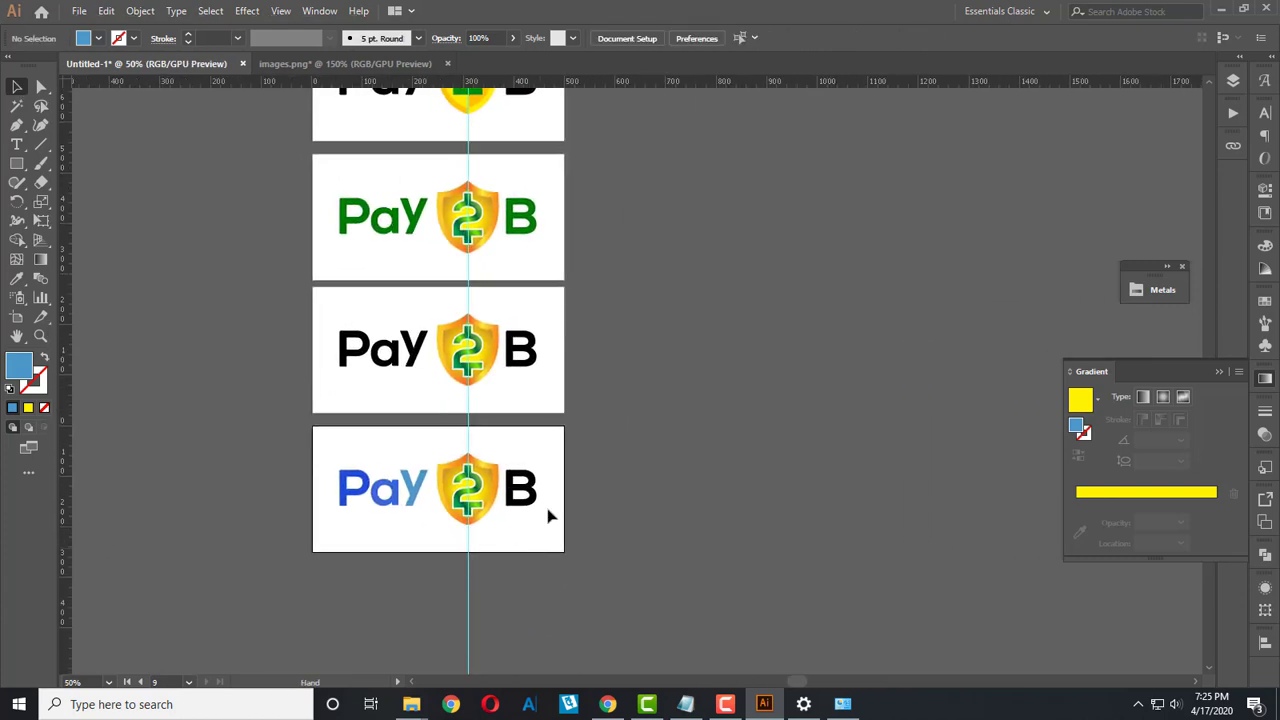
scroll(392, 515, "up", 3)
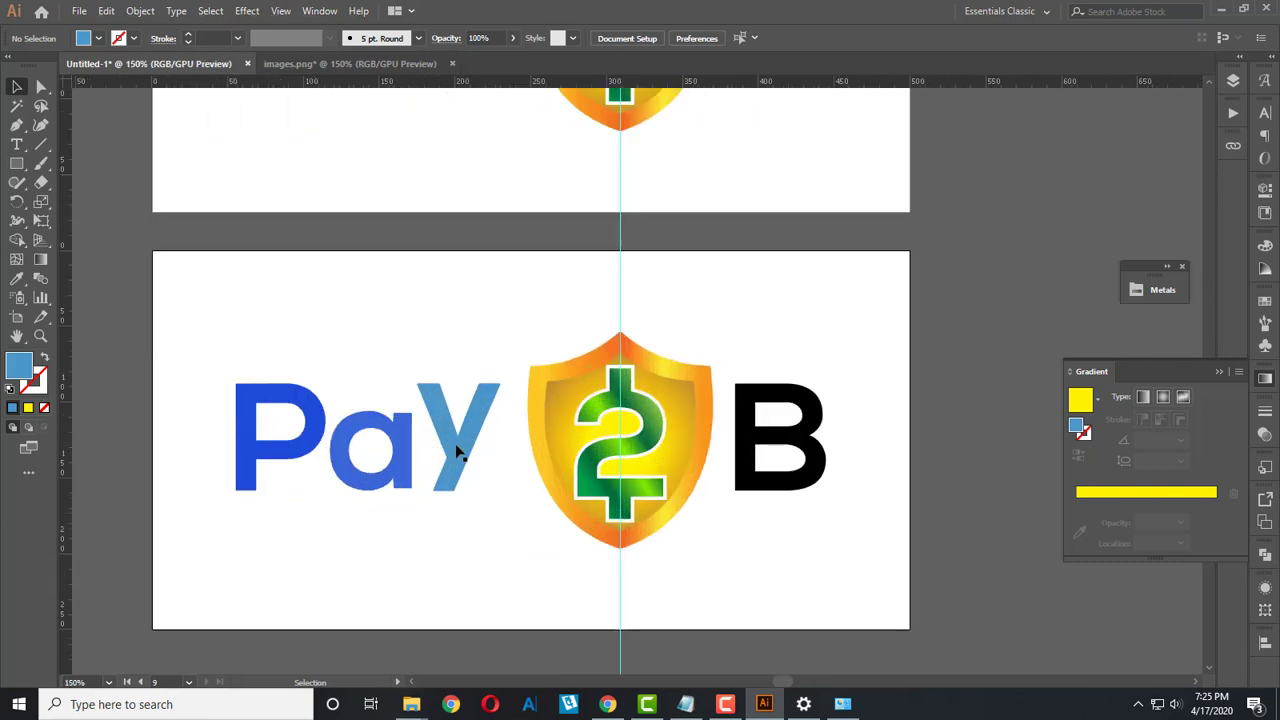
left_click(767, 487)
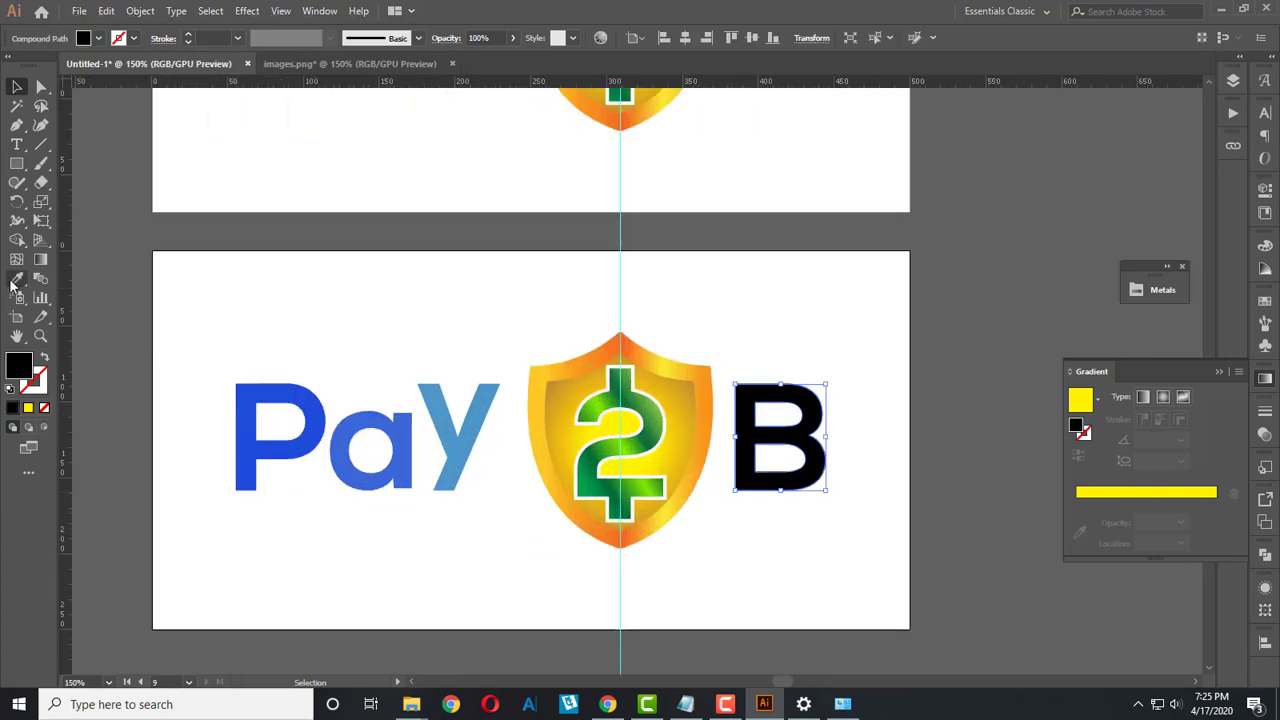
left_click(16, 280)
left_click(338, 448)
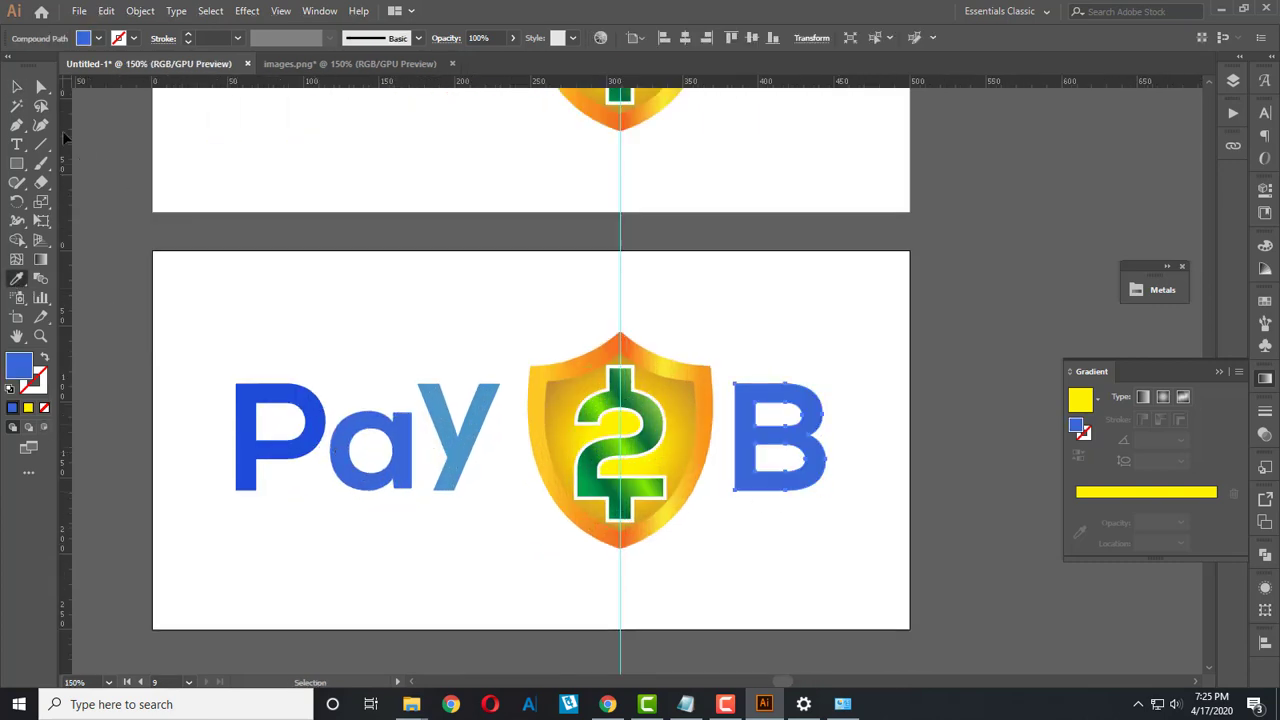
left_click(16, 88)
Step: Colour the 2 inside the shield blue, then reapply the gradient to it
left_click(586, 474)
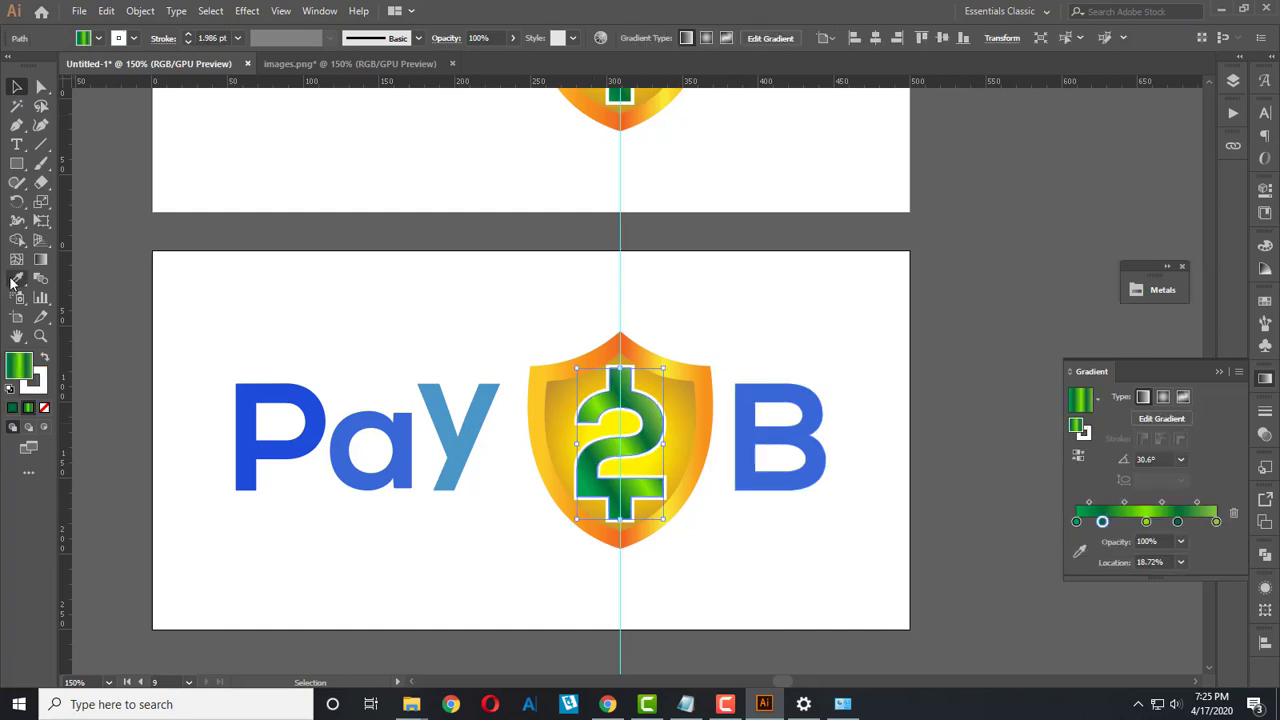
left_click(16, 280)
left_click(340, 446)
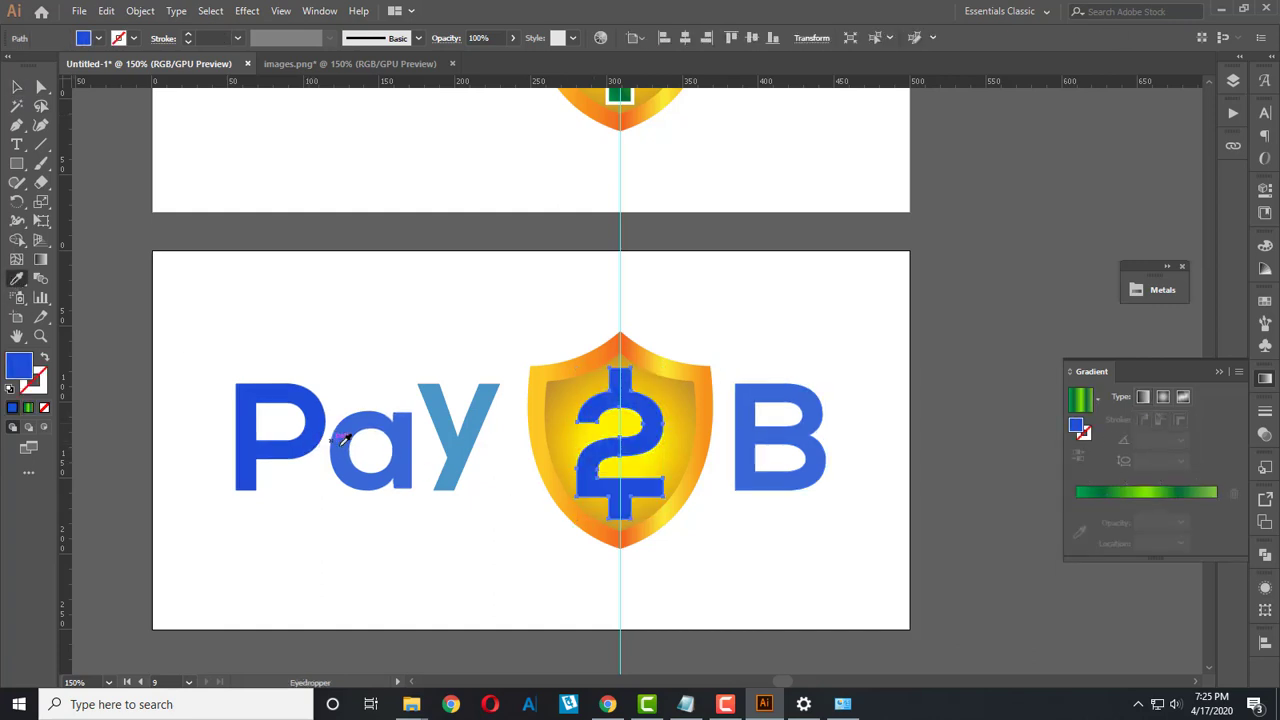
left_click(16, 88)
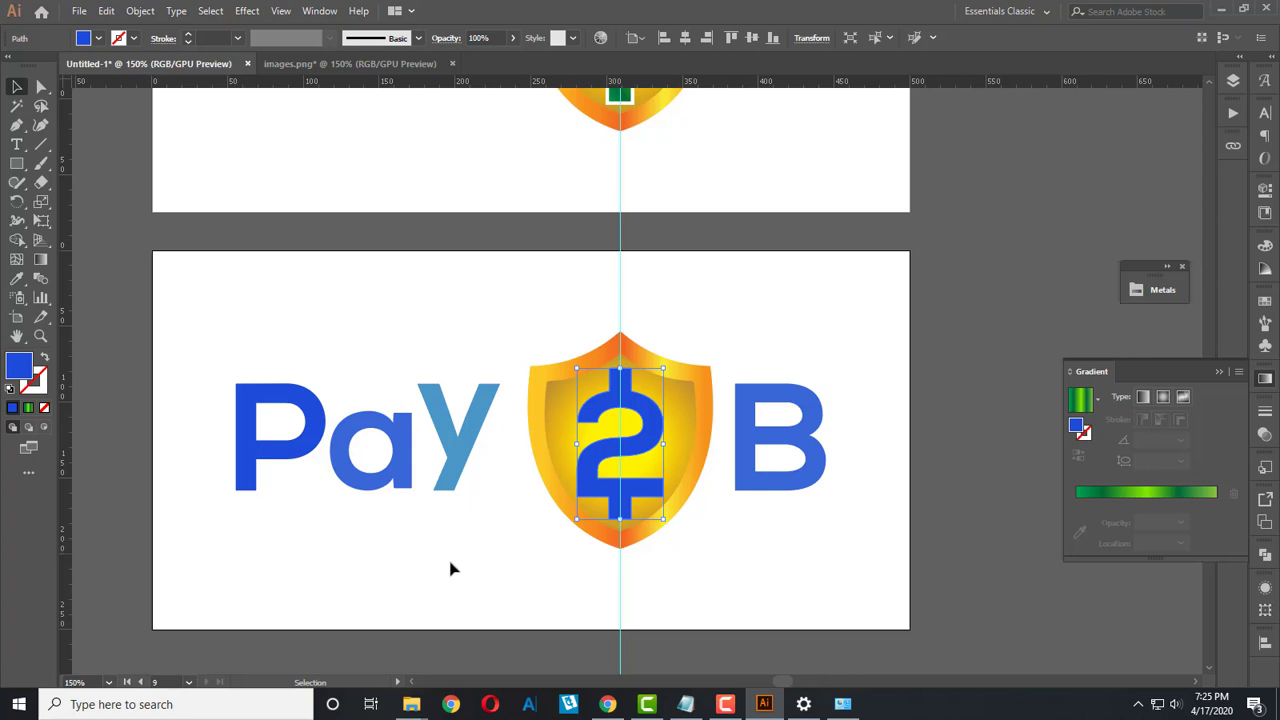
scroll(715, 546, "up", 2)
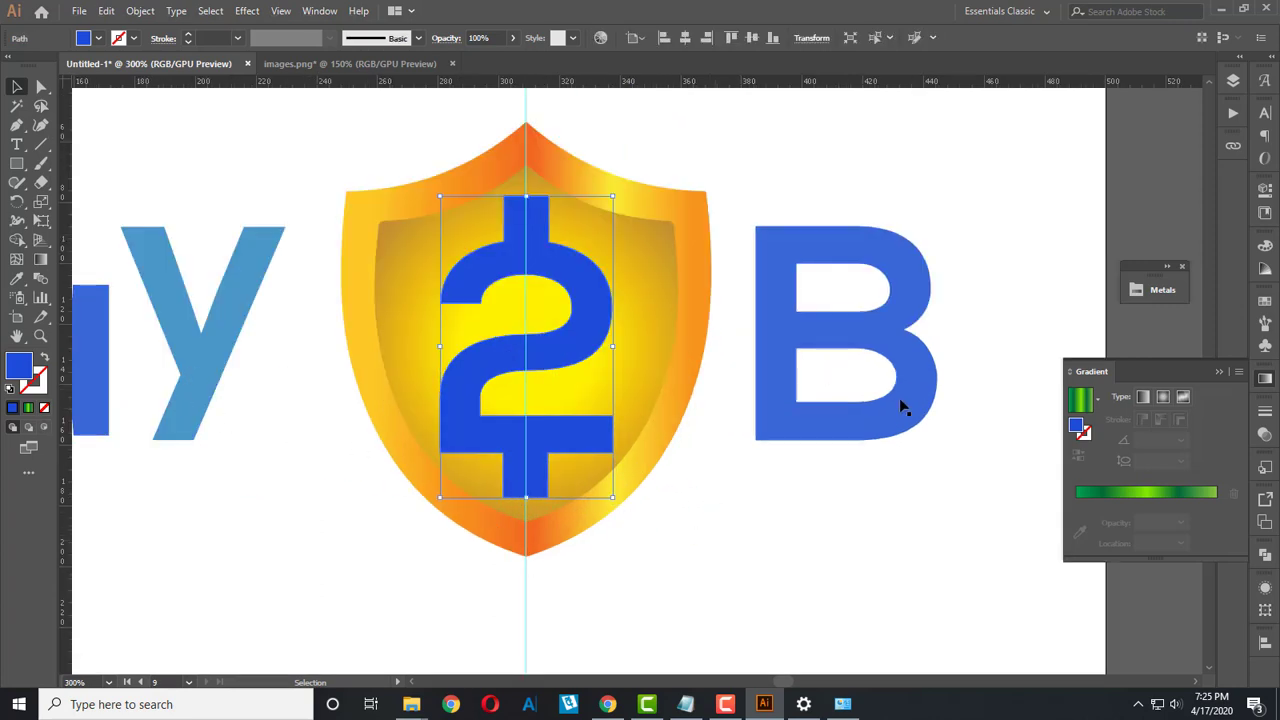
left_click(1136, 497)
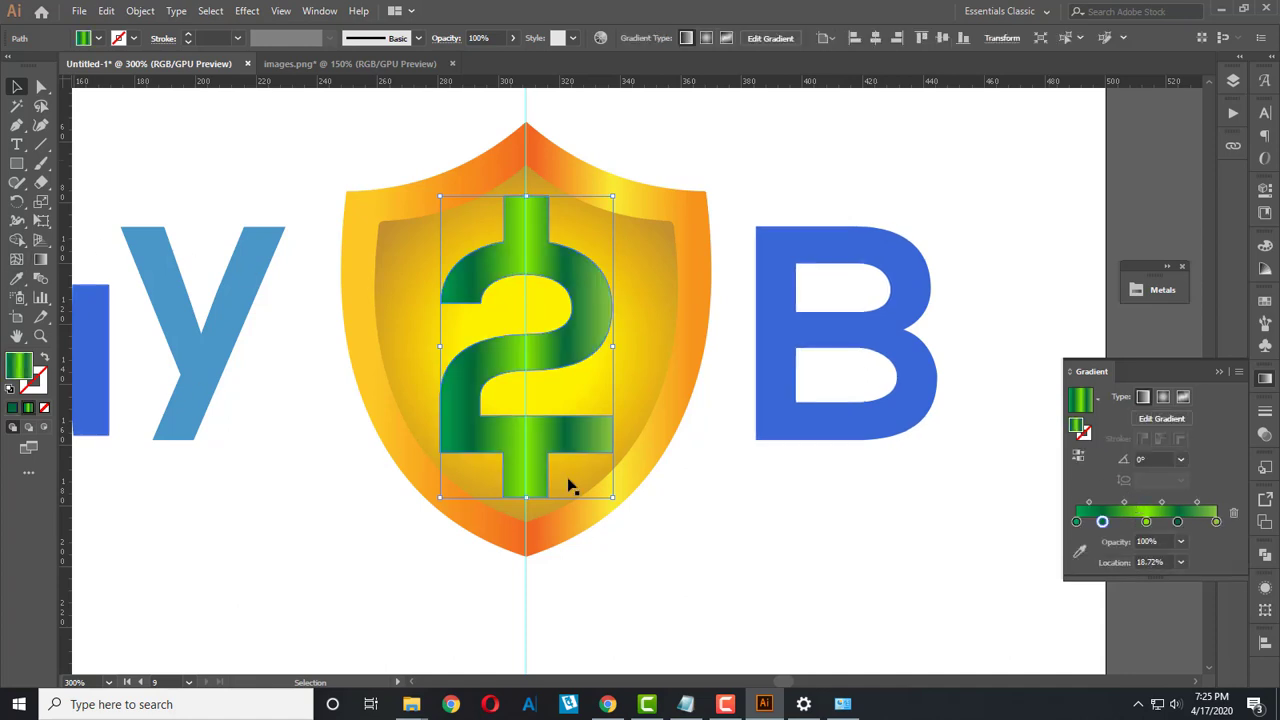
Step: Remove the extra gradient stops and sample the Y's blue into the middle stop
left_click(1233, 513)
left_click(1177, 521)
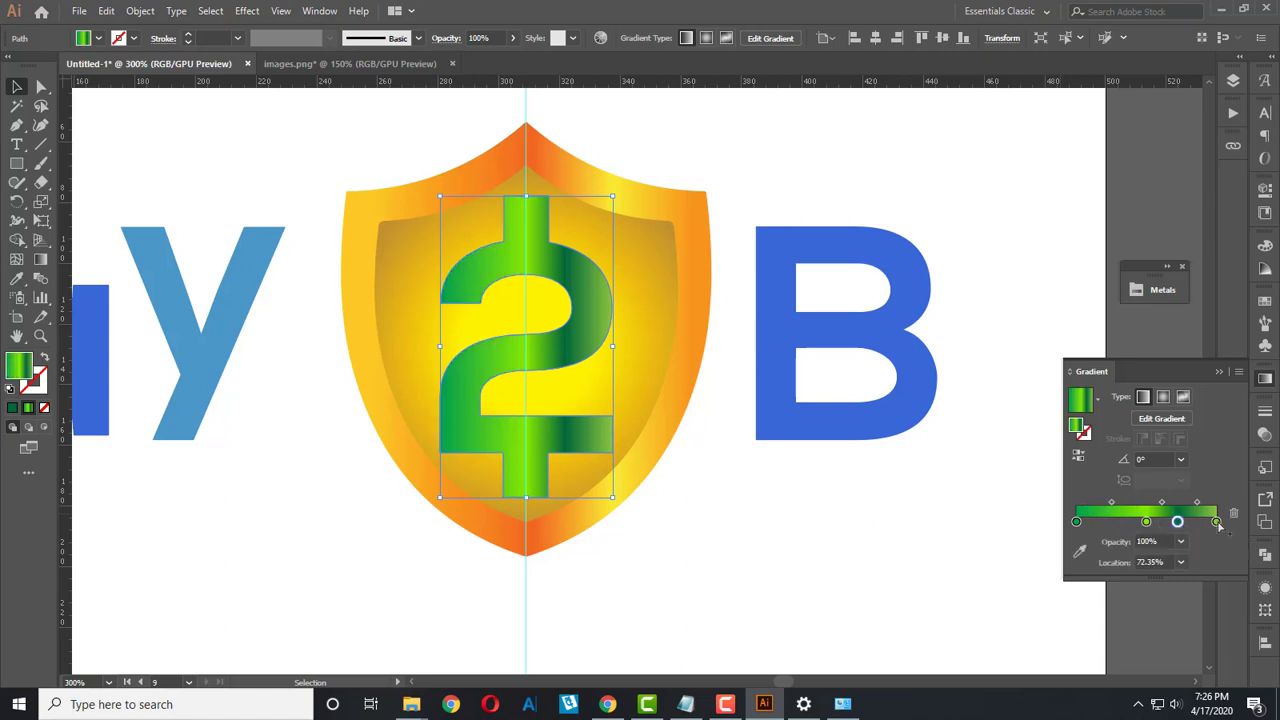
left_click(1233, 513)
left_click(1146, 521)
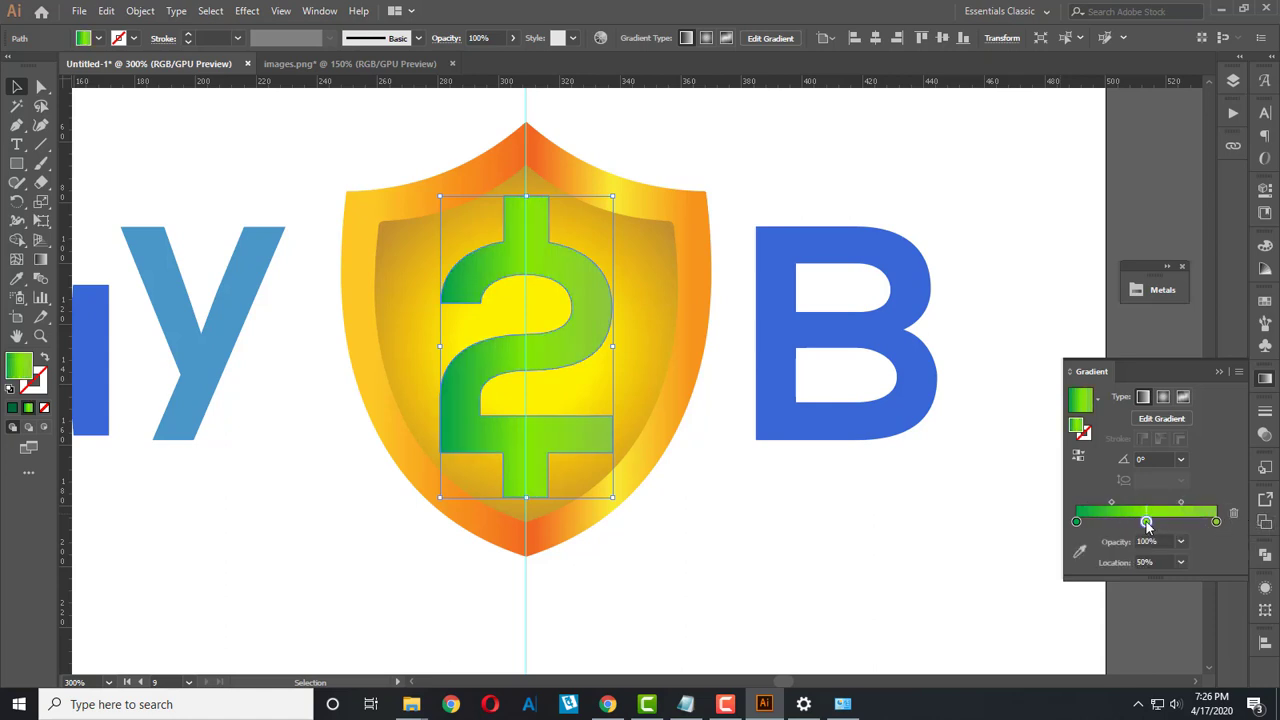
left_click(1079, 553)
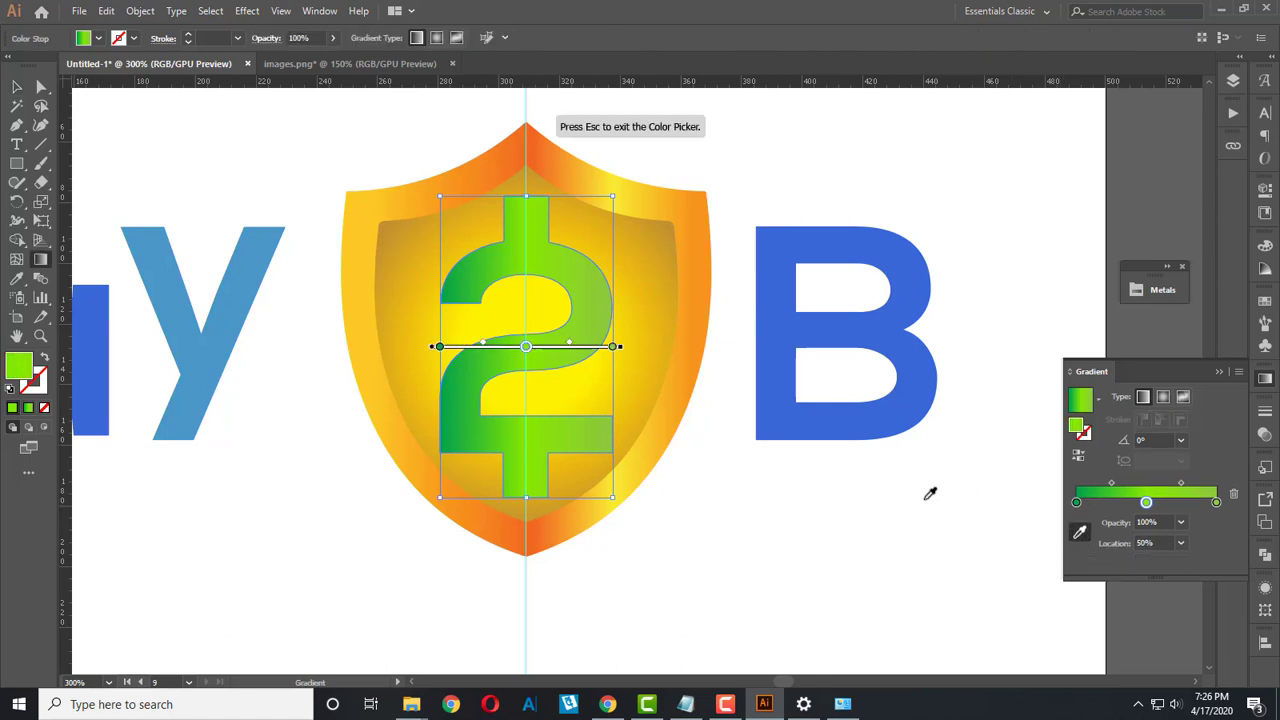
left_click(232, 316)
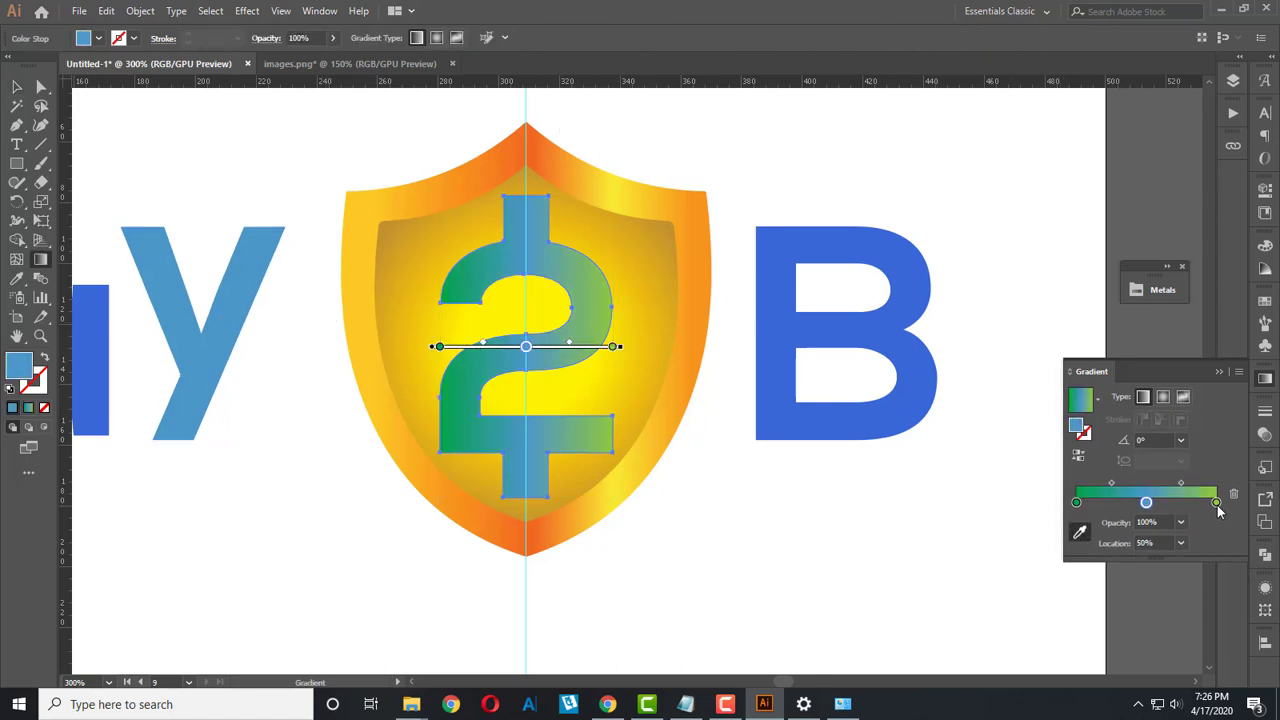
Step: Set both end gradient stops to the P's deep blue
left_click(1216, 503)
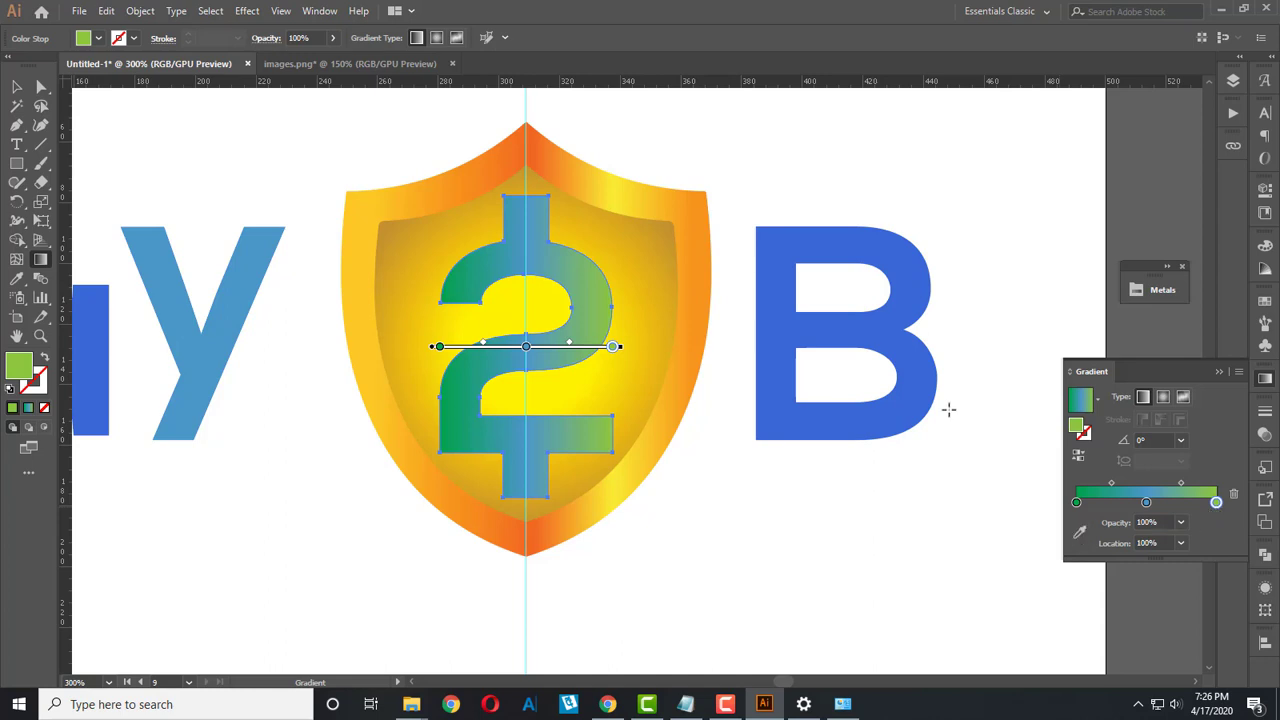
left_click(1081, 532)
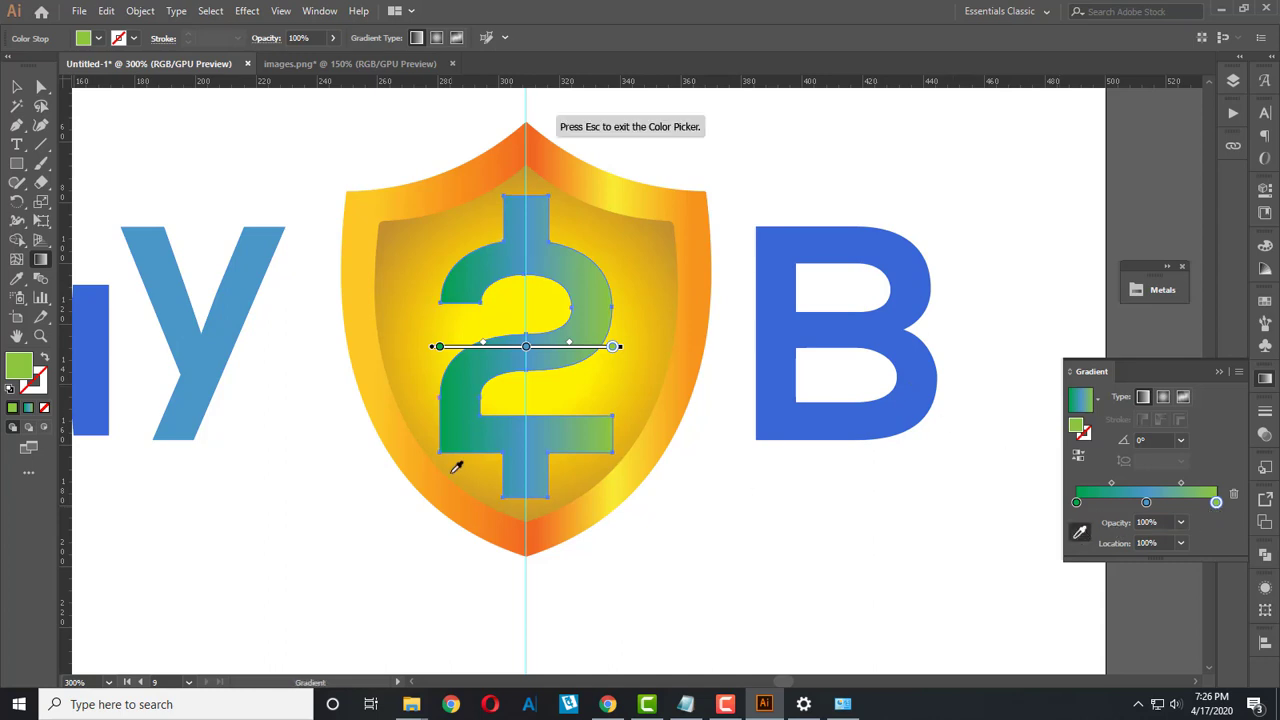
scroll(139, 359, "left", 5)
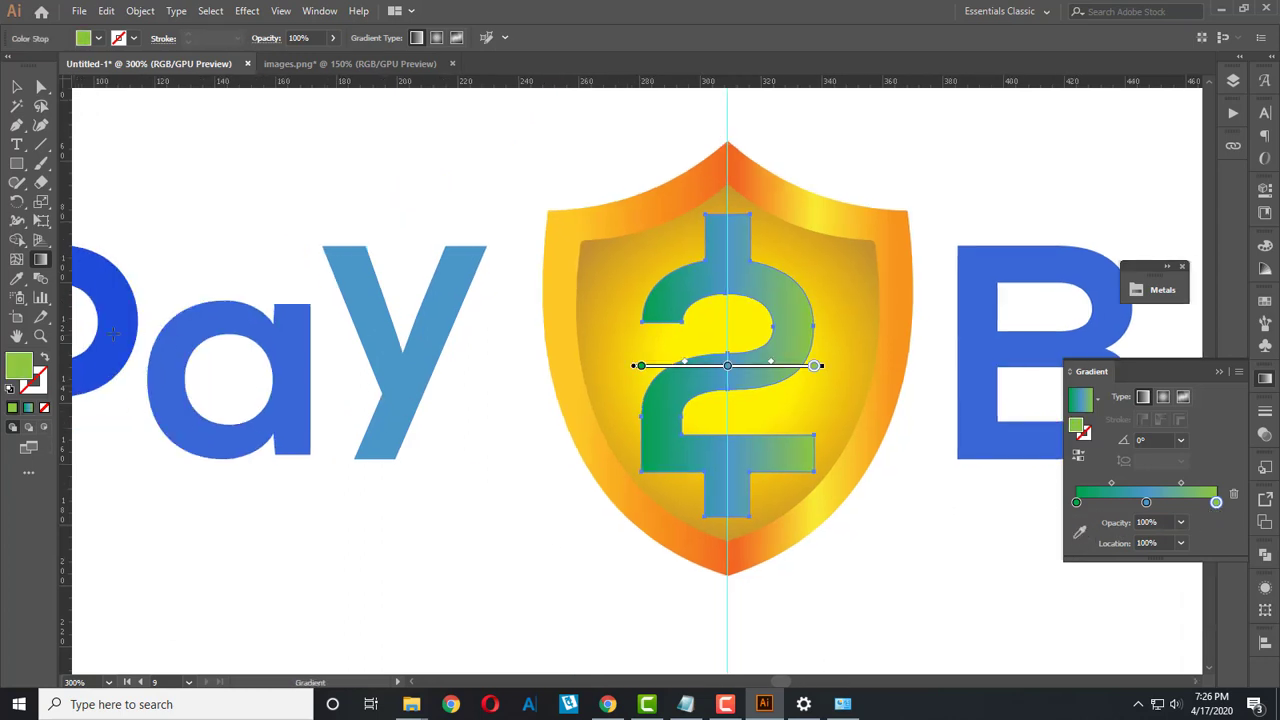
left_click(1080, 532)
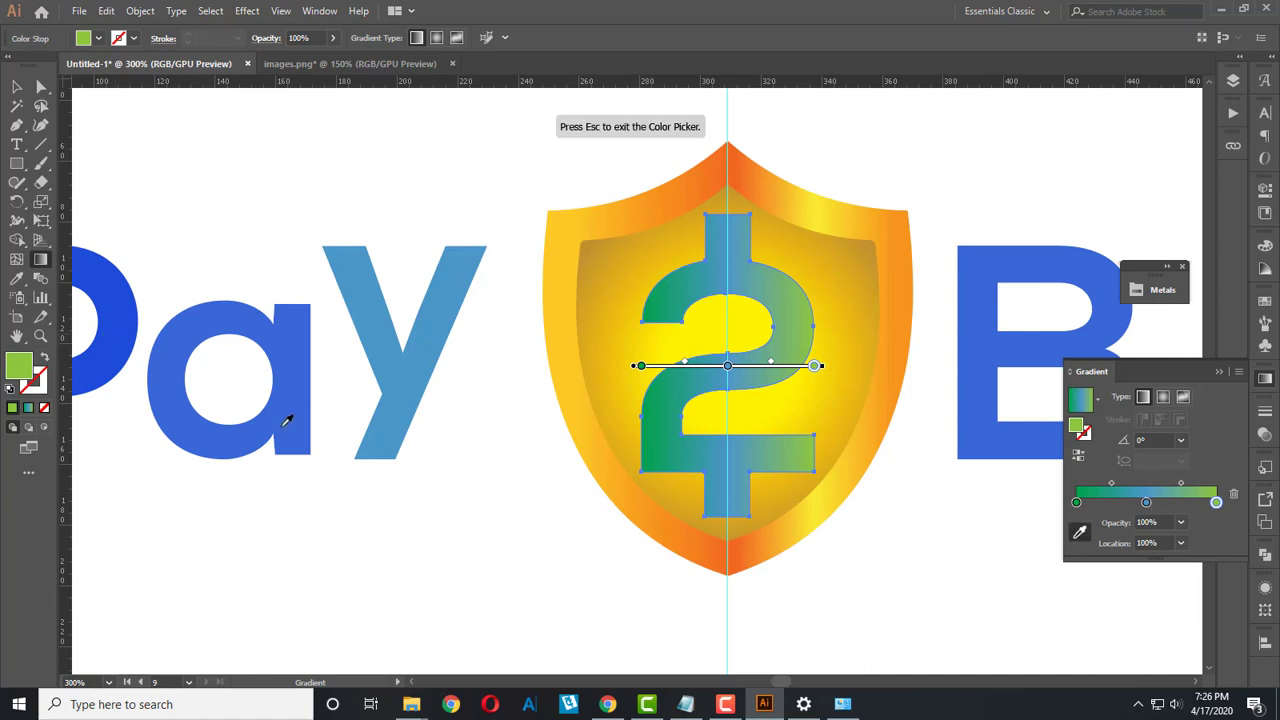
left_click(117, 348)
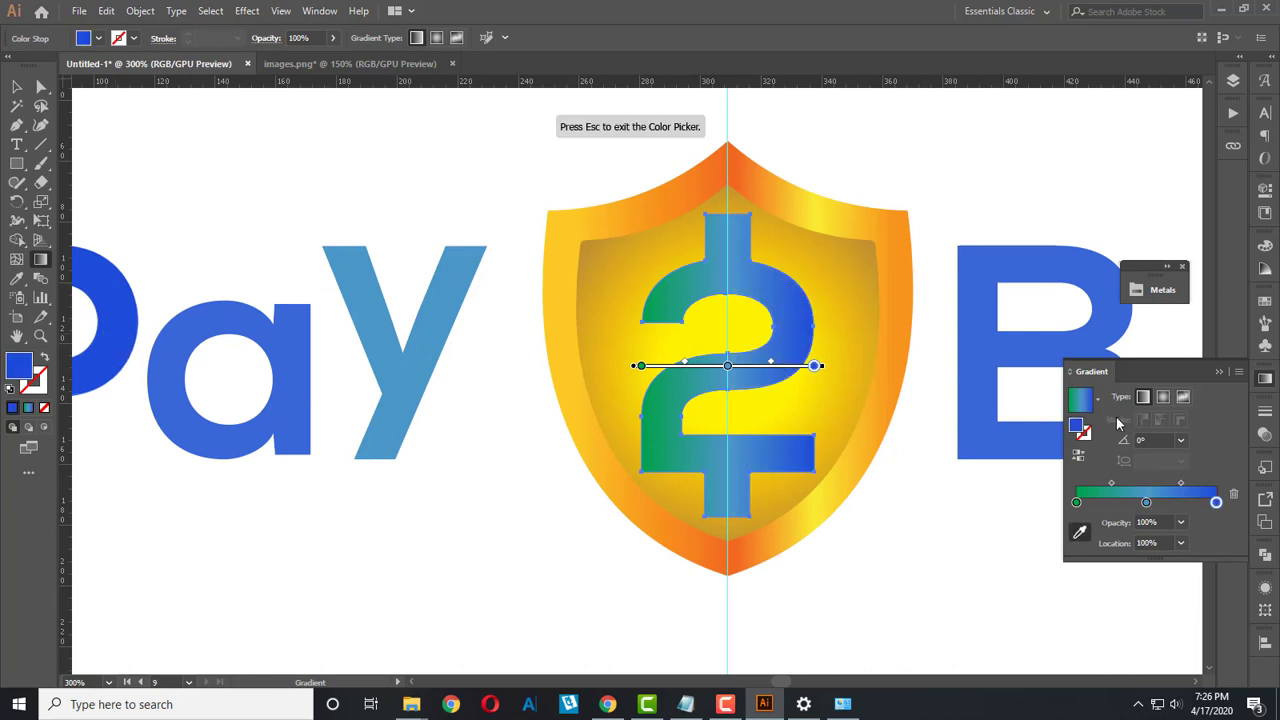
left_click(1076, 503)
left_click(138, 307)
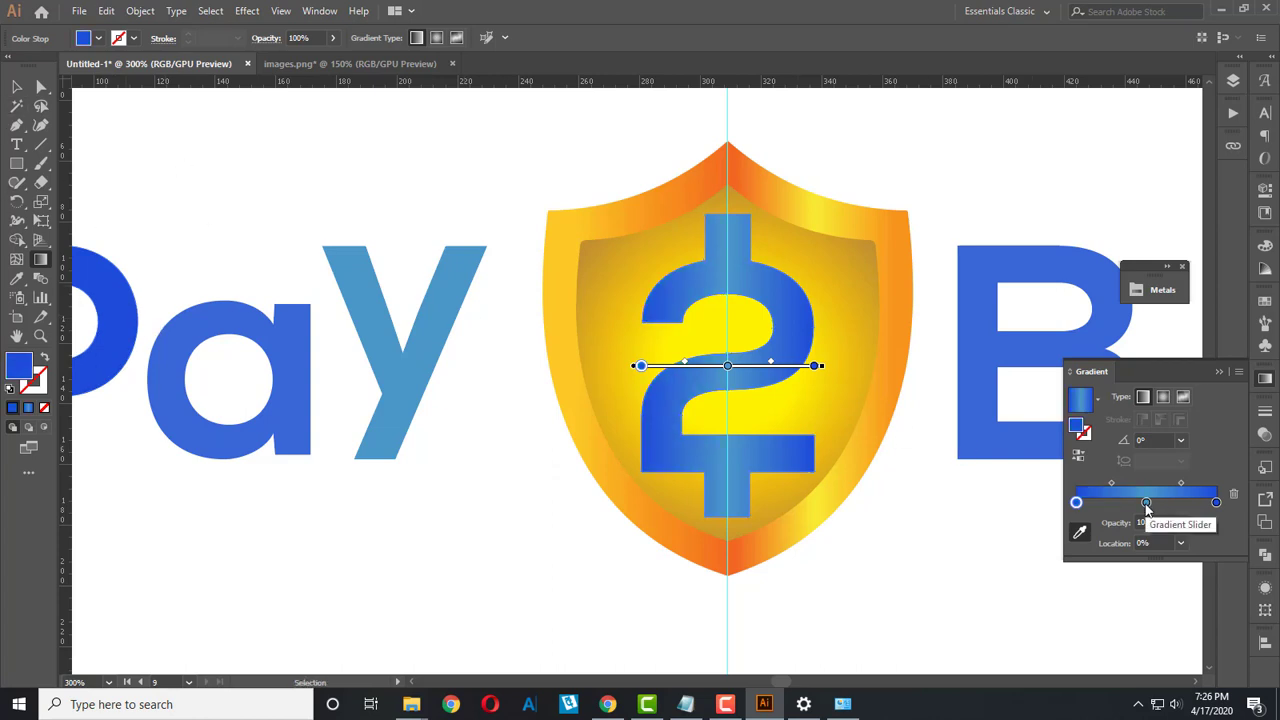
Step: Set the middle gradient stop to cyan 00aeef using RGB colour options
double_click(1146, 503)
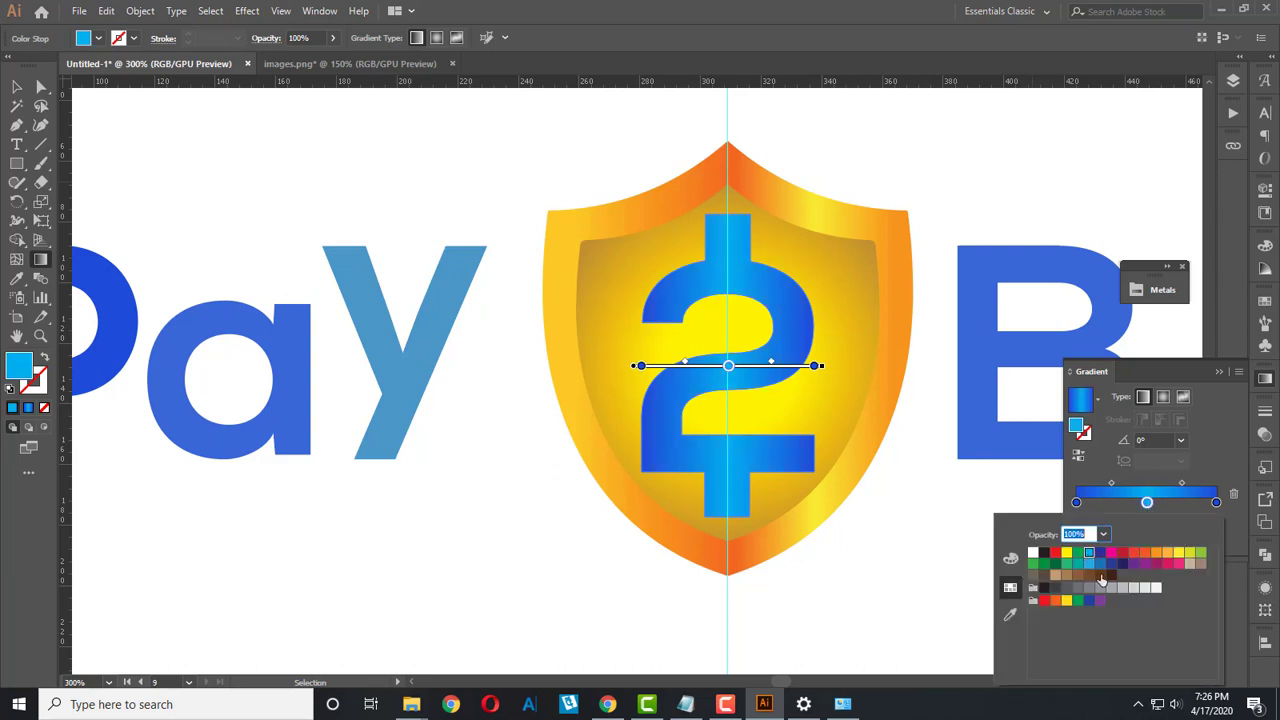
left_click(1009, 560)
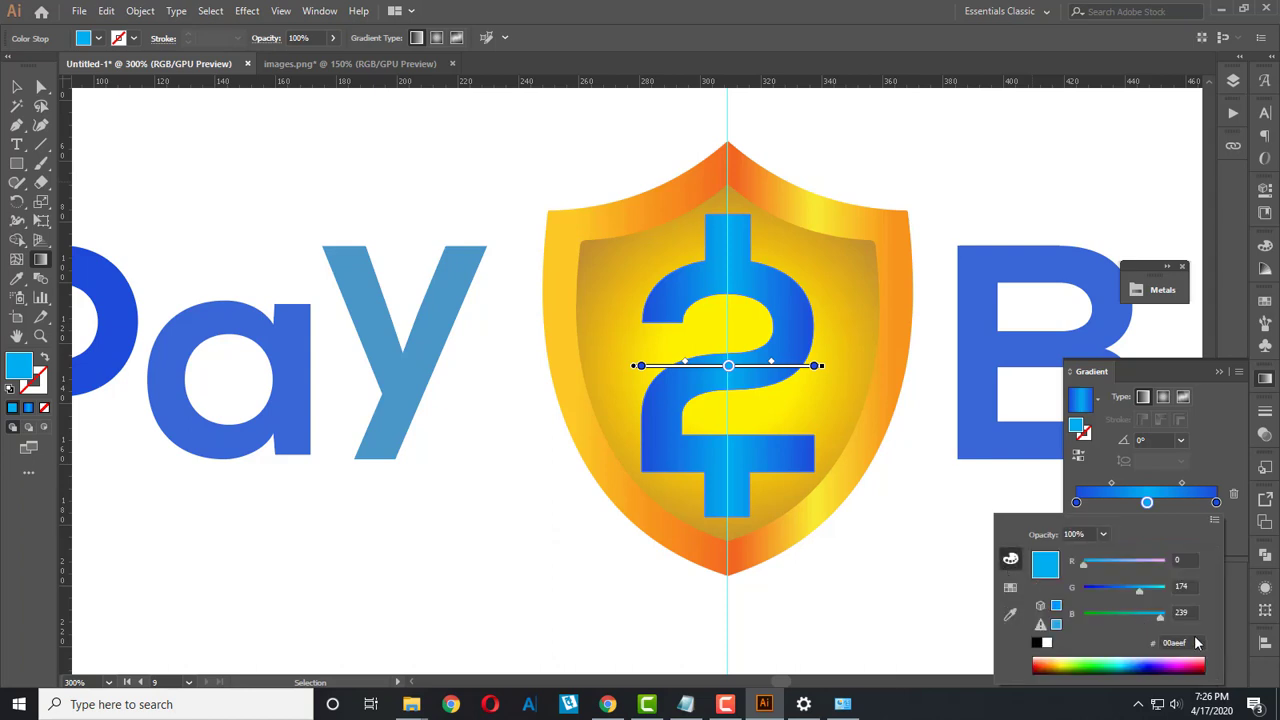
left_click_drag(1183, 642, 1142, 636)
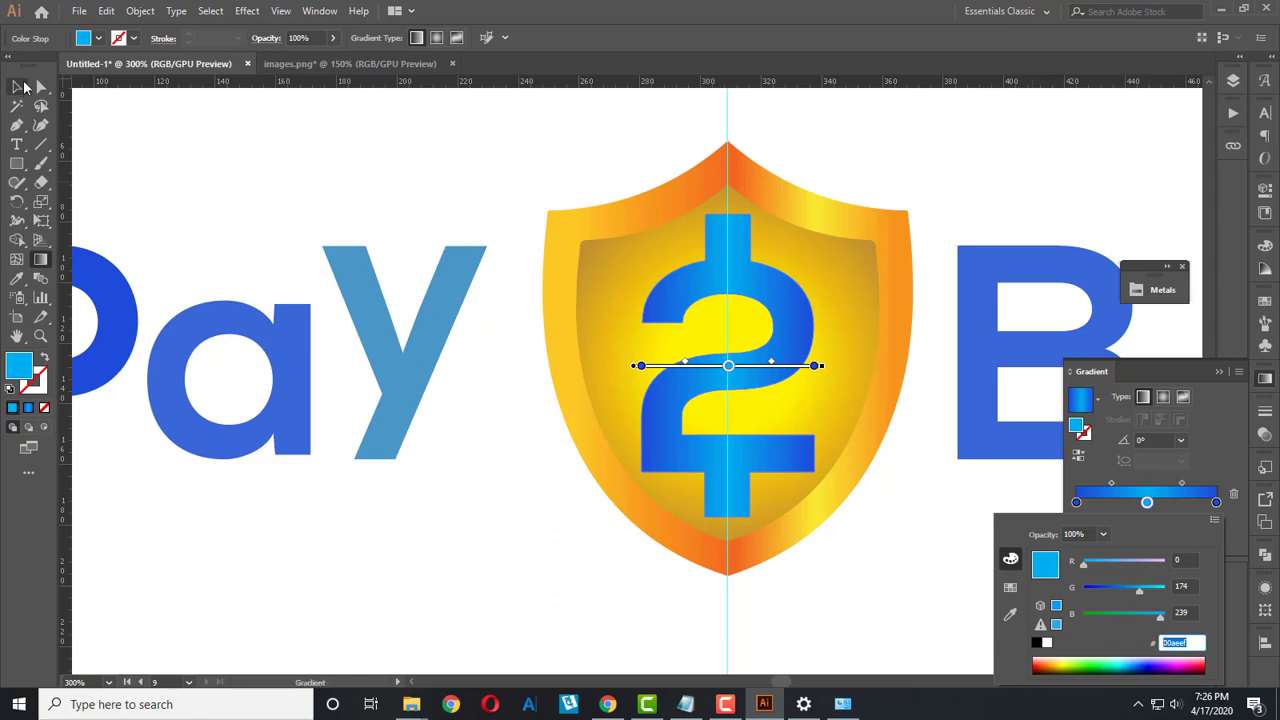
key("Escape")
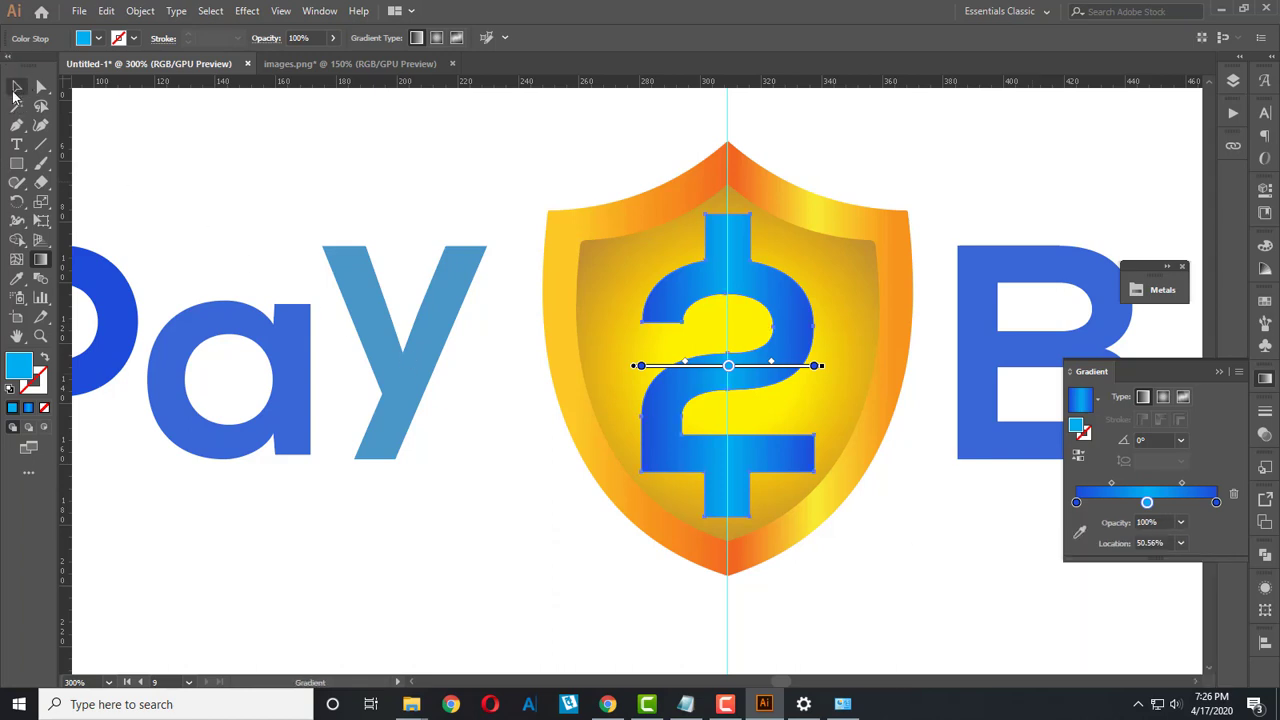
left_click(16, 87)
left_click(423, 400)
double_click(19, 368)
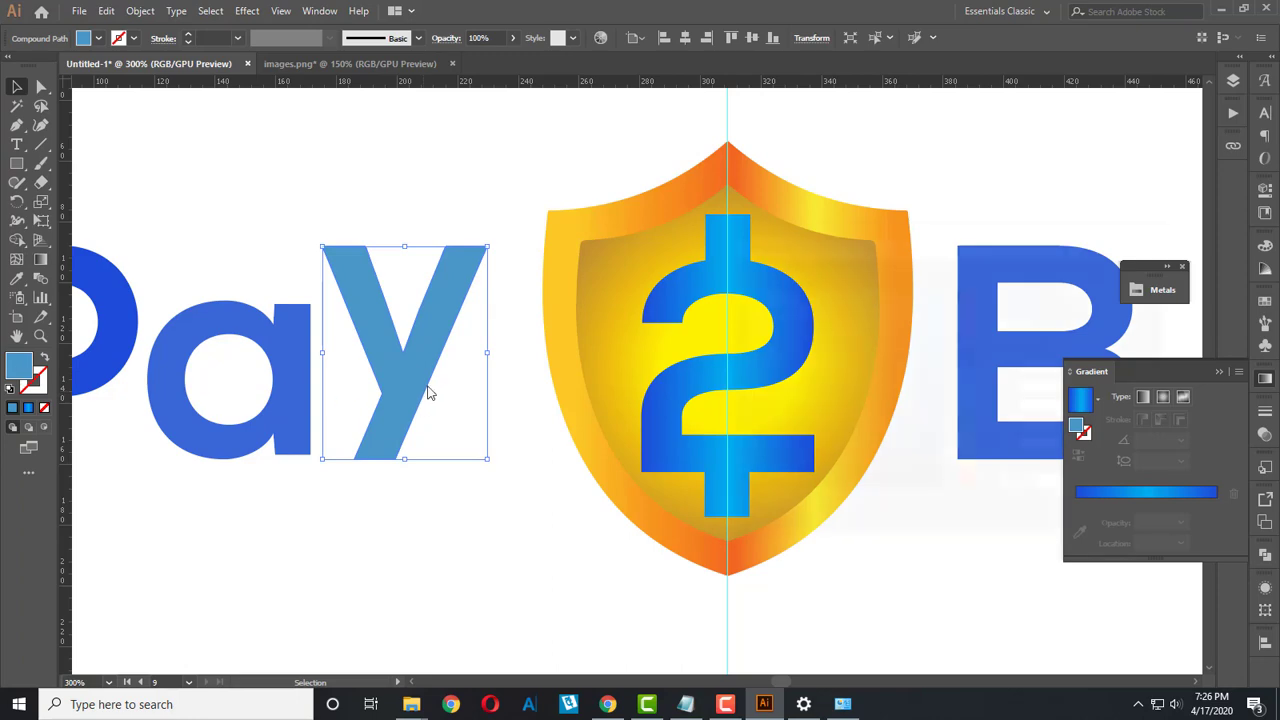
type("00aeef")
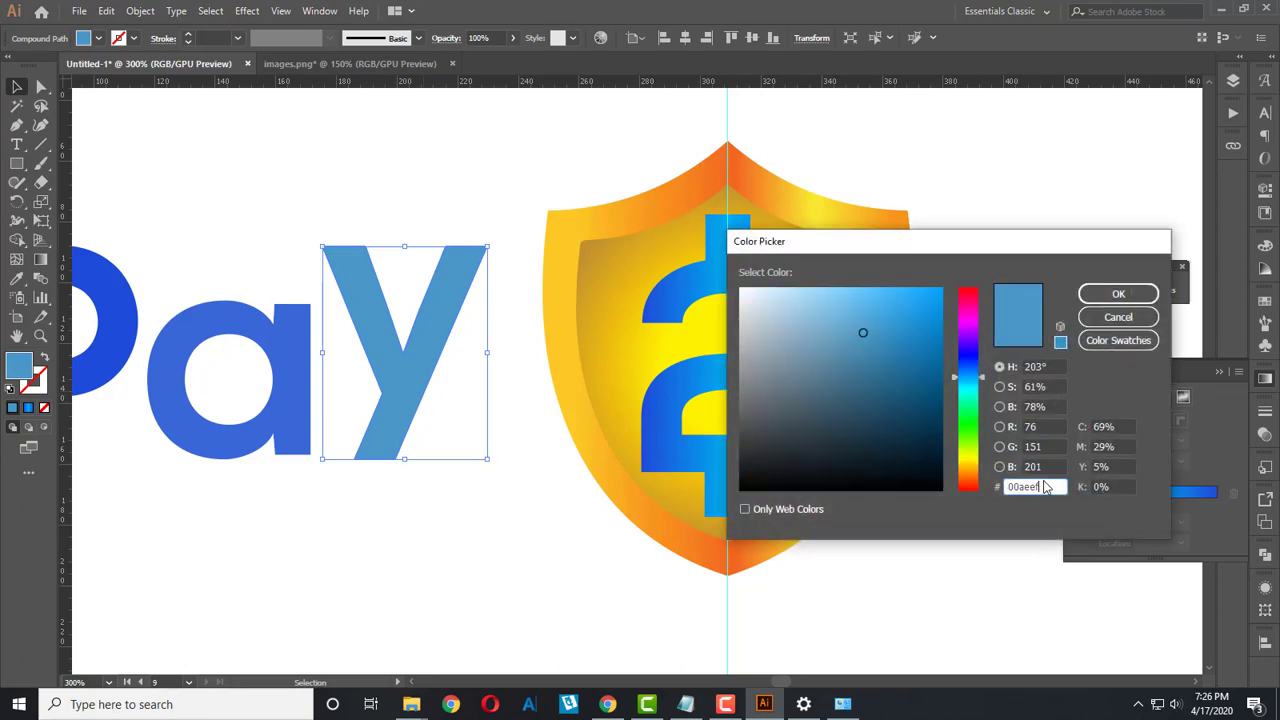
left_click(1118, 293)
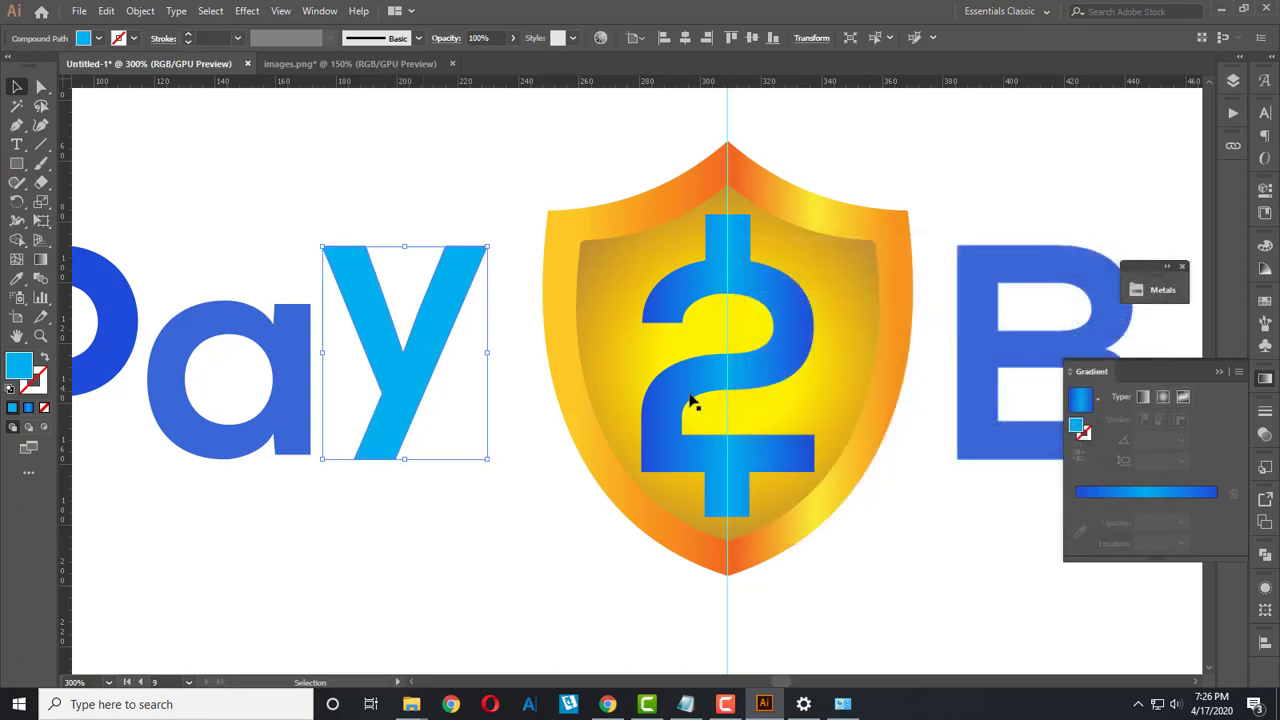
left_click(400, 563)
scroll(400, 563, "down", 1)
scroll(400, 563, "down", 2)
scroll(427, 602, "down", 1)
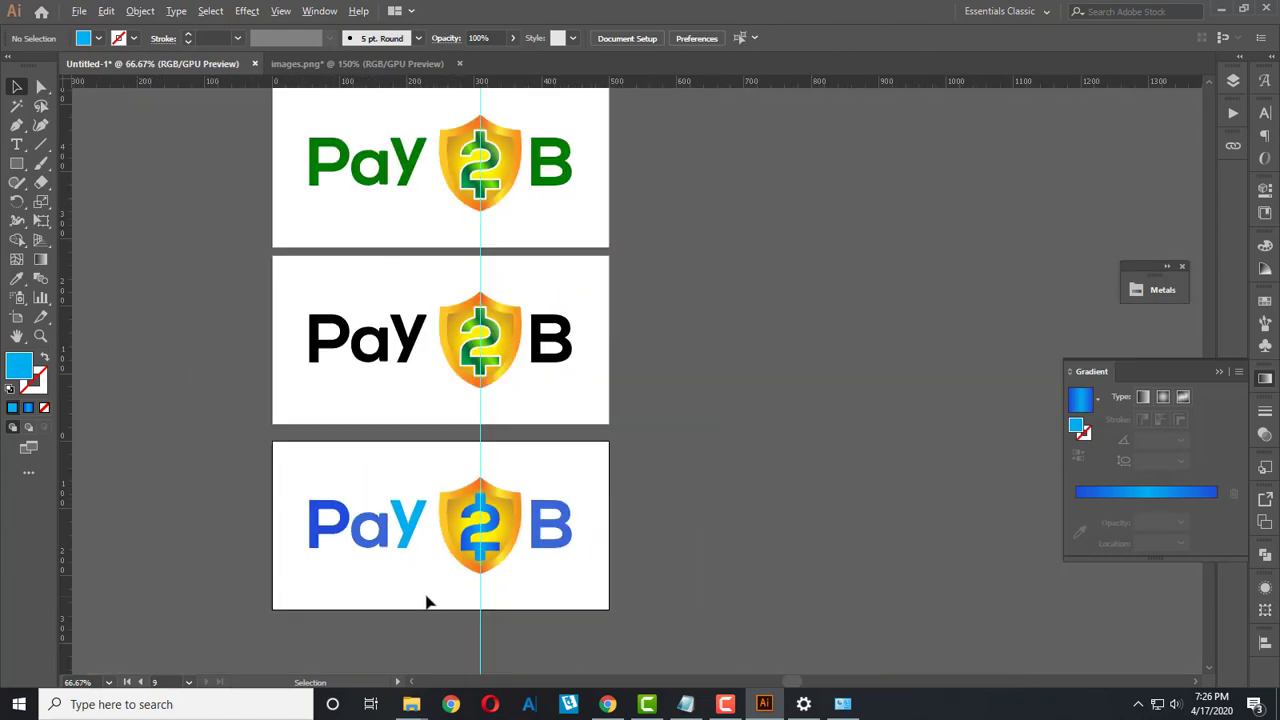
scroll(427, 602, "down", 1)
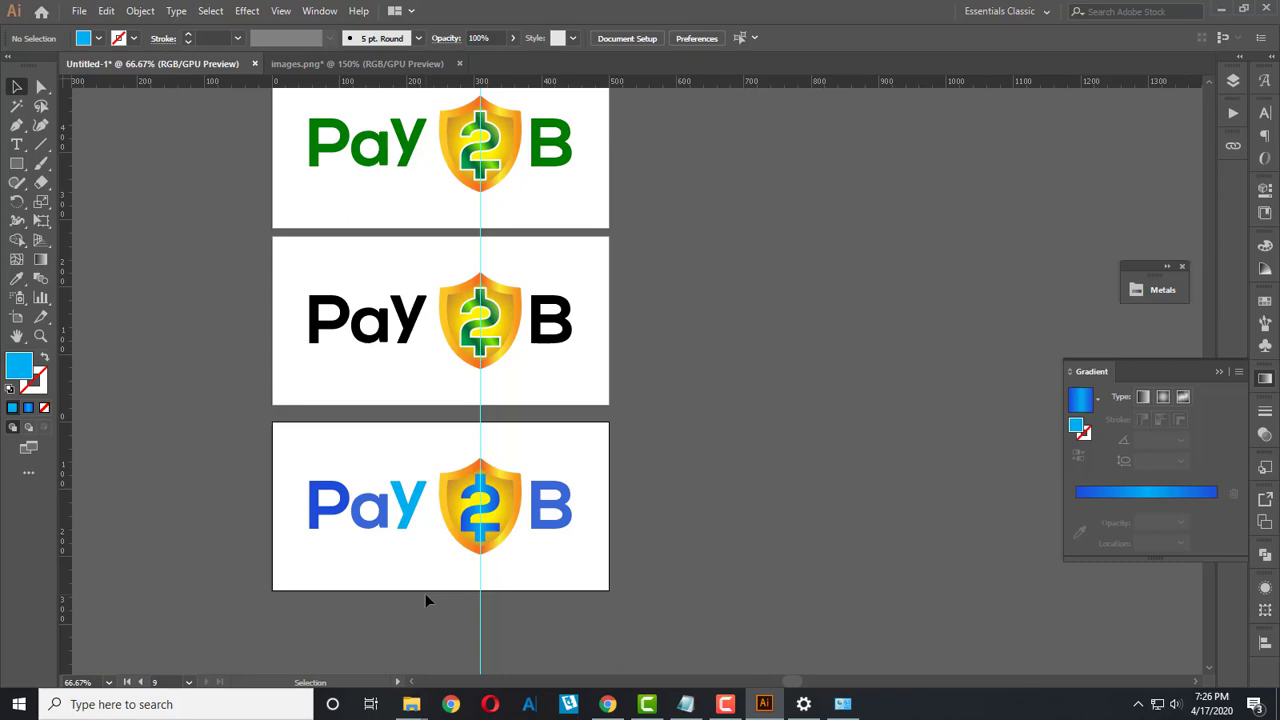
scroll(421, 604, "down", 4)
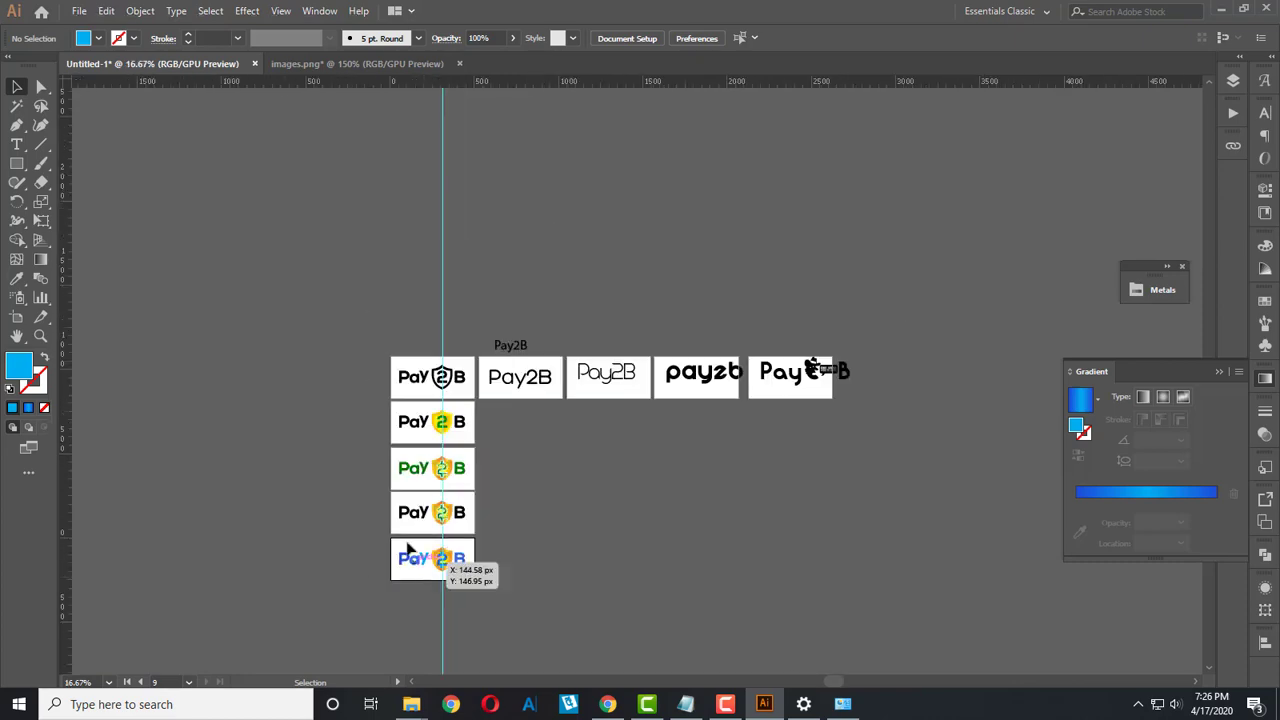
scroll(408, 540, "up", 2)
scroll(494, 600, "down", 2)
scroll(494, 600, "down", 1)
scroll(494, 600, "up", 1)
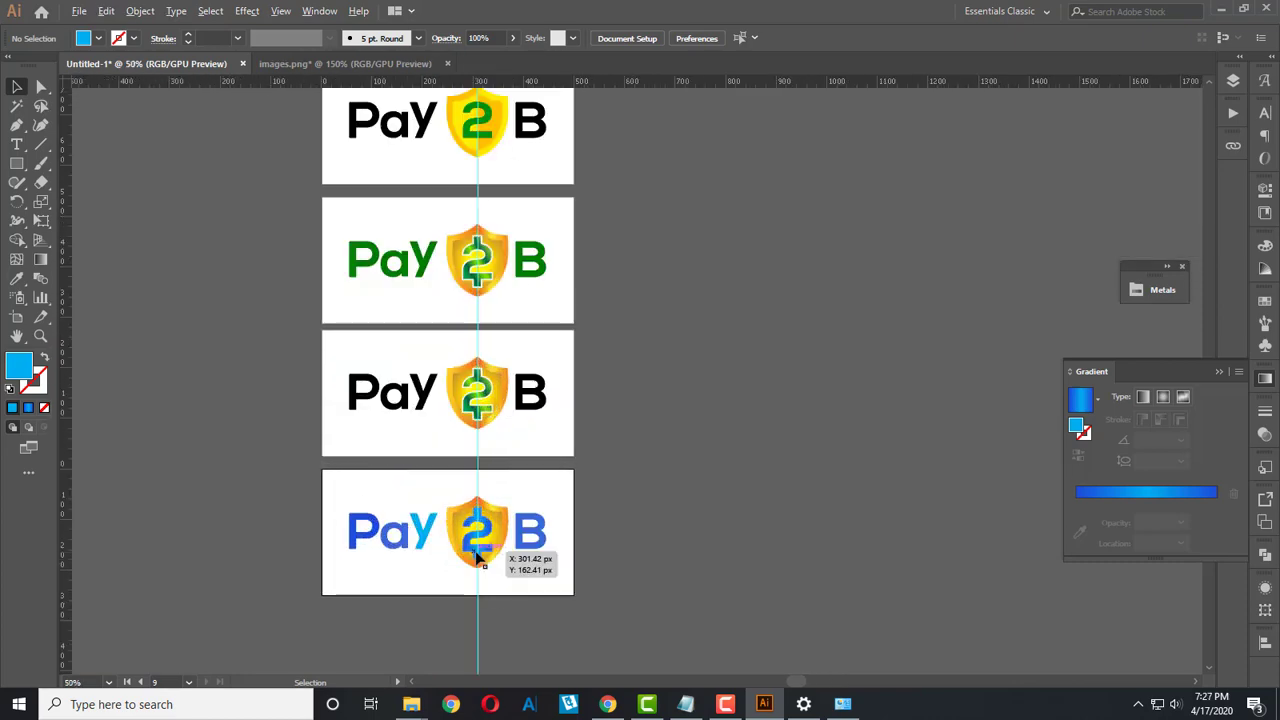
scroll(478, 560, "down", 1)
scroll(478, 560, "up", 1)
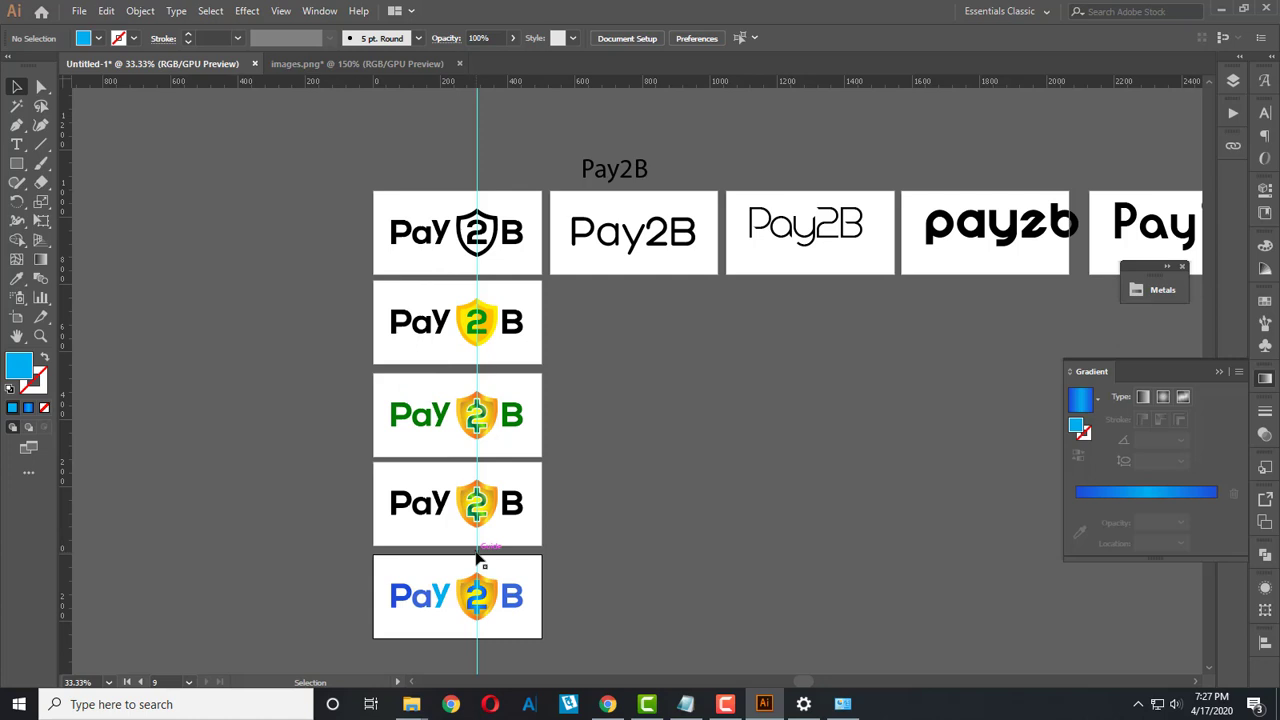
left_click(16, 317)
Step: Duplicate the five stacked logo artboards to the left and narrow the copies
left_click(430, 240)
left_click(430, 322, "shift")
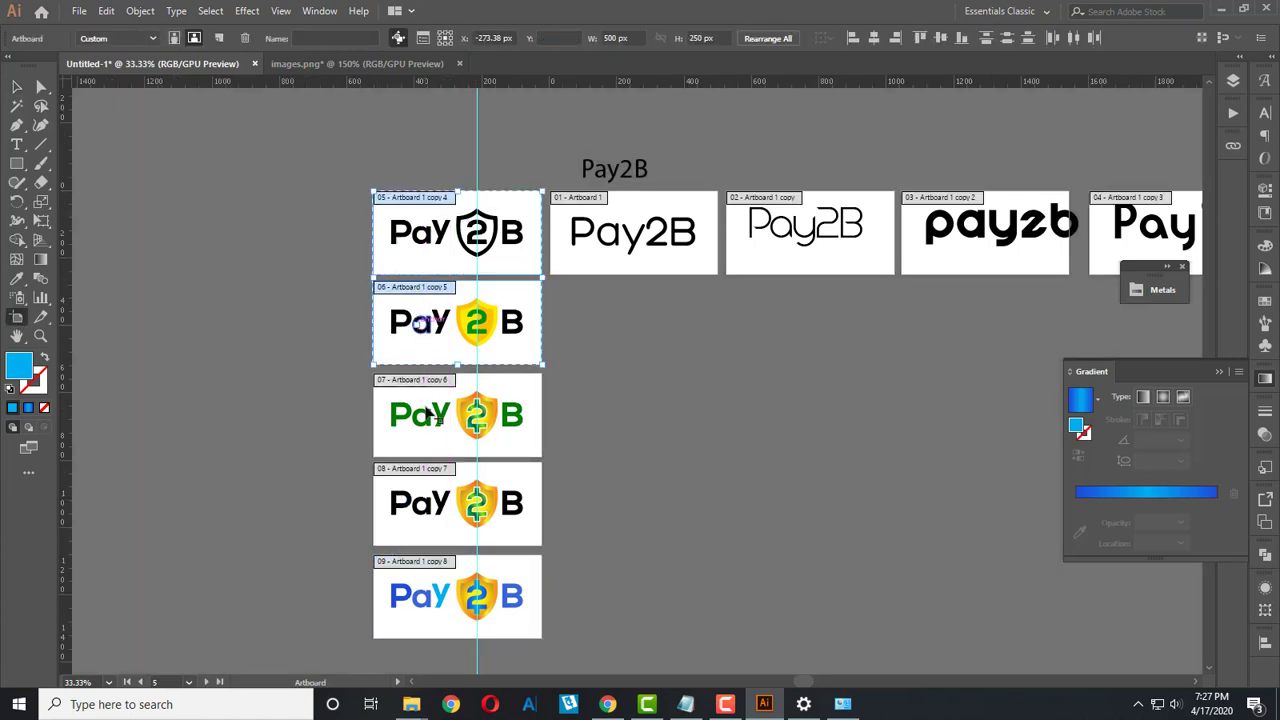
left_click(435, 415, "shift")
left_click(440, 500, "shift")
left_click(433, 600, "shift")
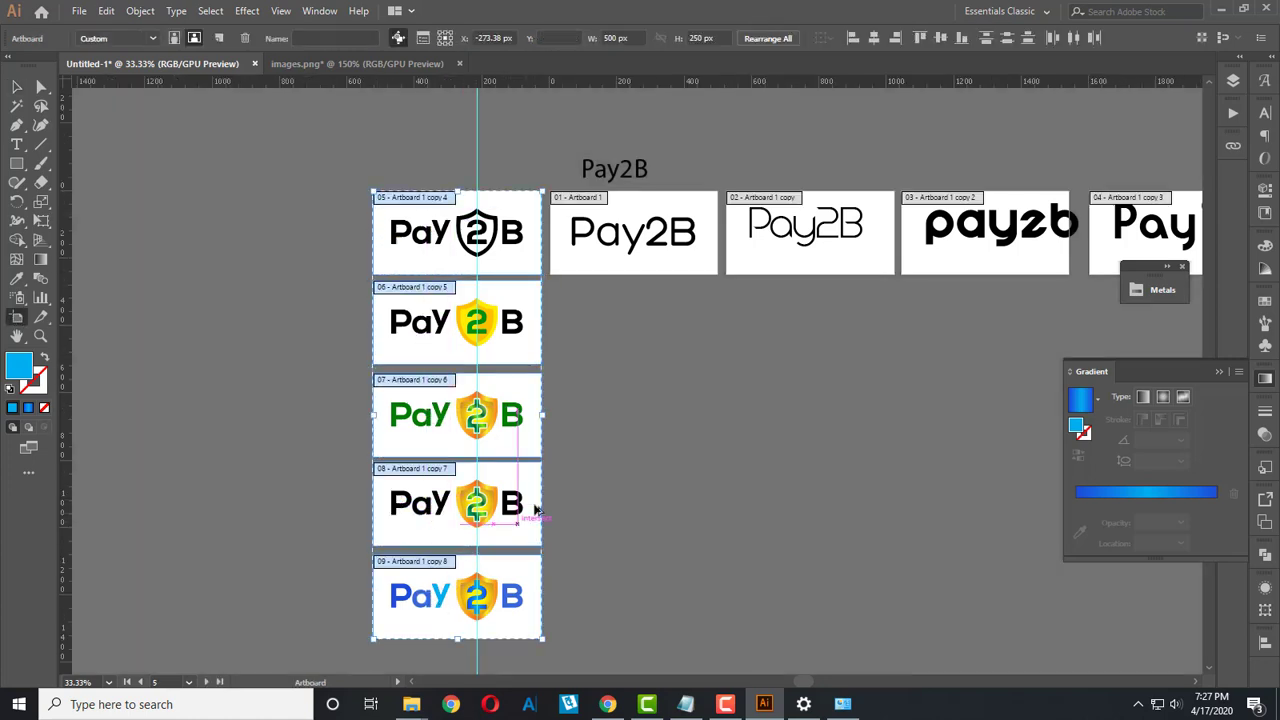
left_click_drag(535, 510, 355, 510)
left_click_drag(192, 415, 233, 415)
Step: Select the logos in the new left column, including the bottom logo's Pa letters
left_click(17, 87)
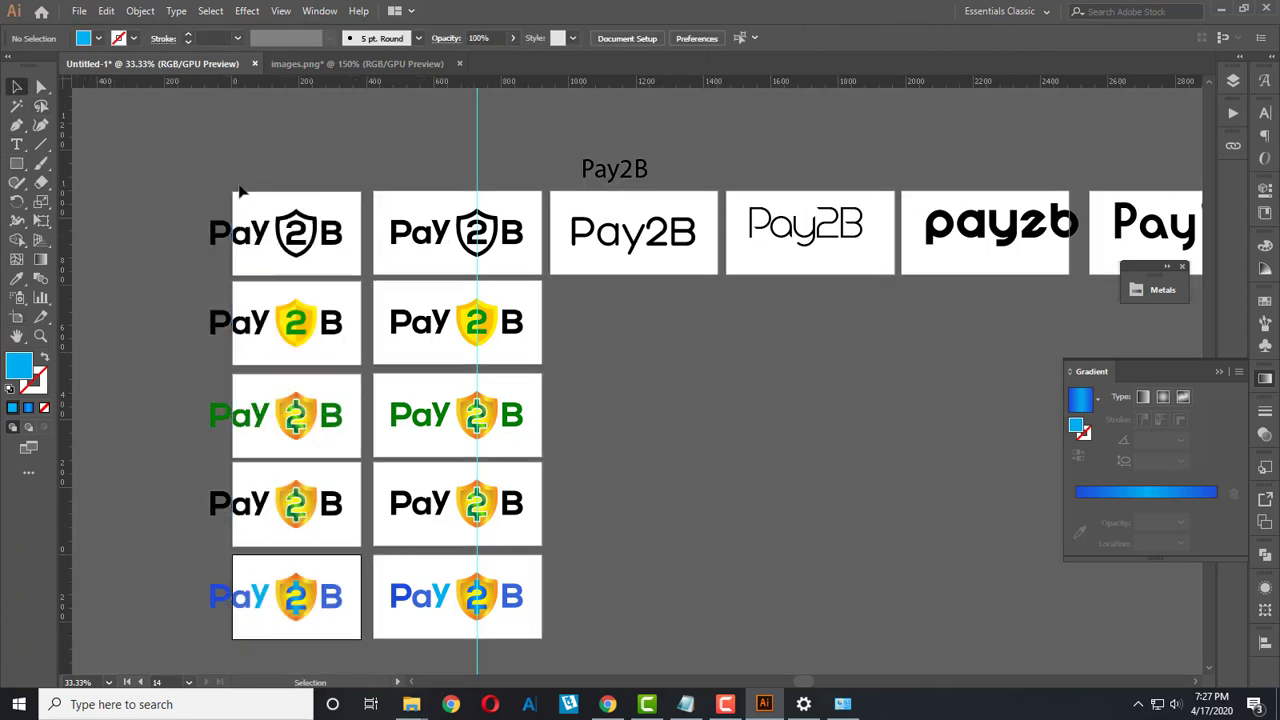
left_click_drag(240, 190, 258, 625)
left_click(91, 576)
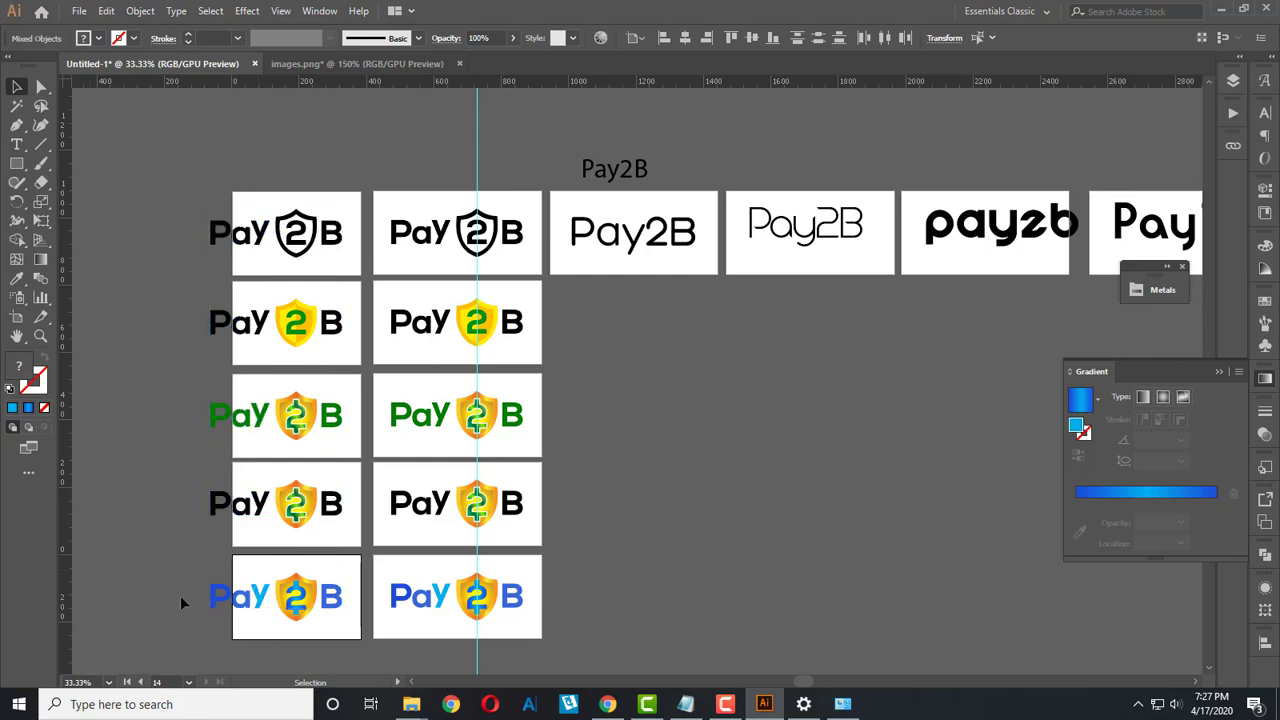
left_click(240, 598)
Step: Ungroup the left-column logo artwork, starting with the top-left logo
left_click(243, 206)
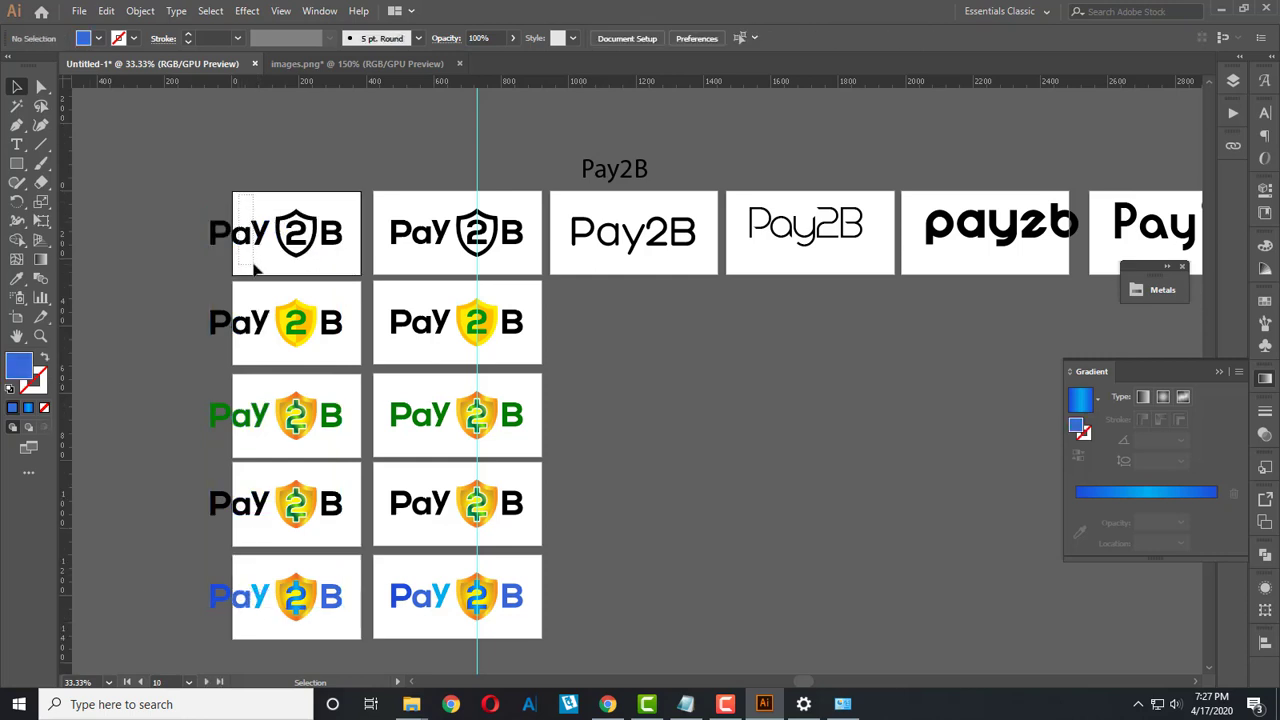
left_click(252, 224)
right_click(244, 226)
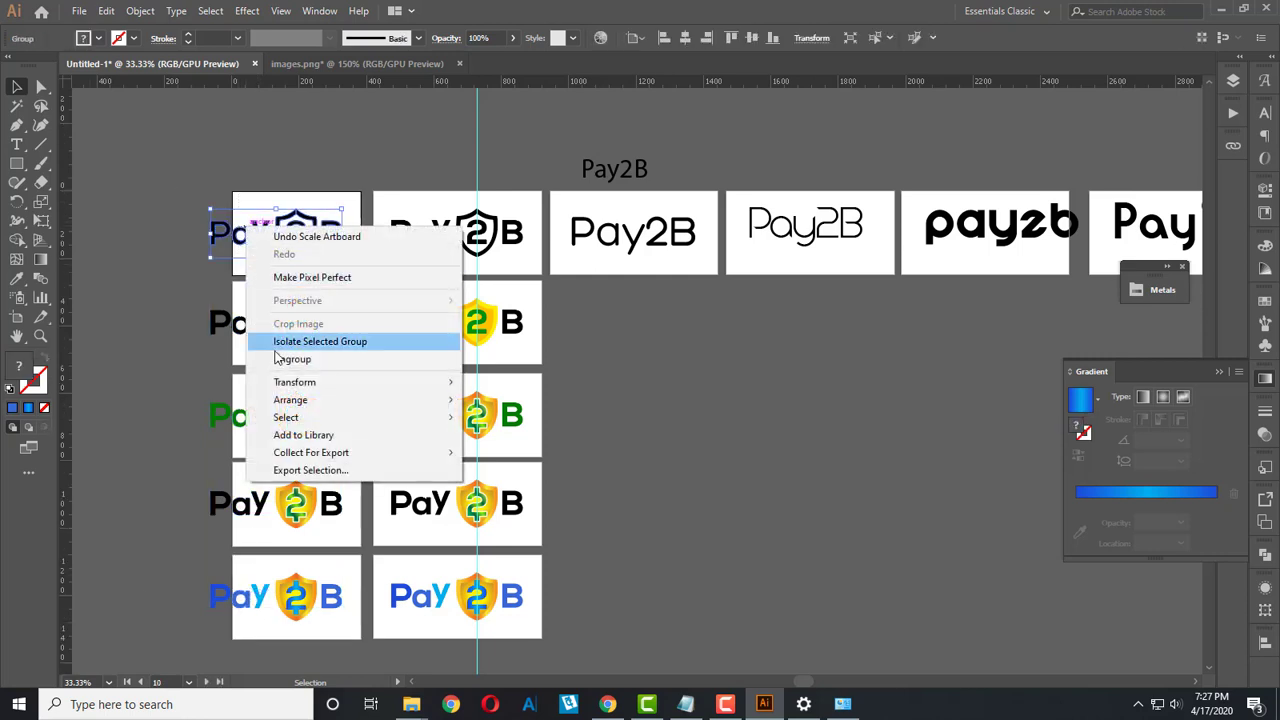
left_click(253, 356)
left_click(251, 349)
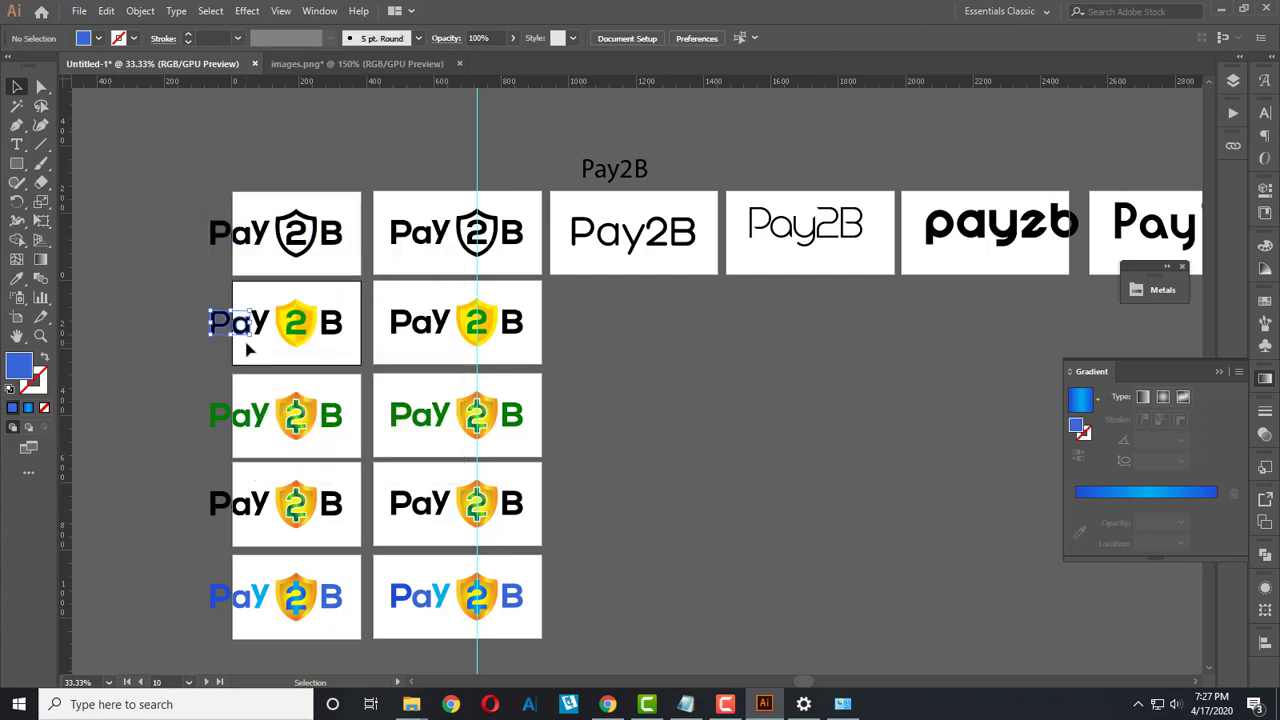
left_click(199, 217)
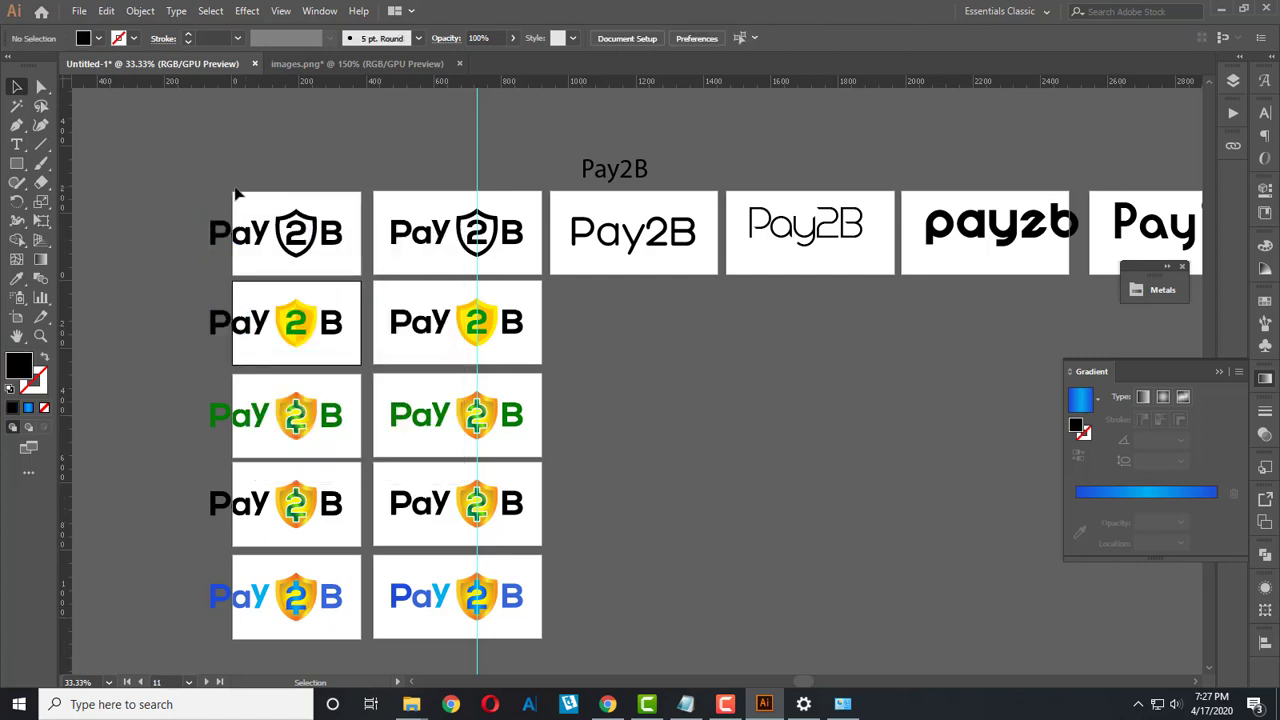
Step: Delete the 'ay' letters from all five logos and nudge each P right three times
left_click(257, 613)
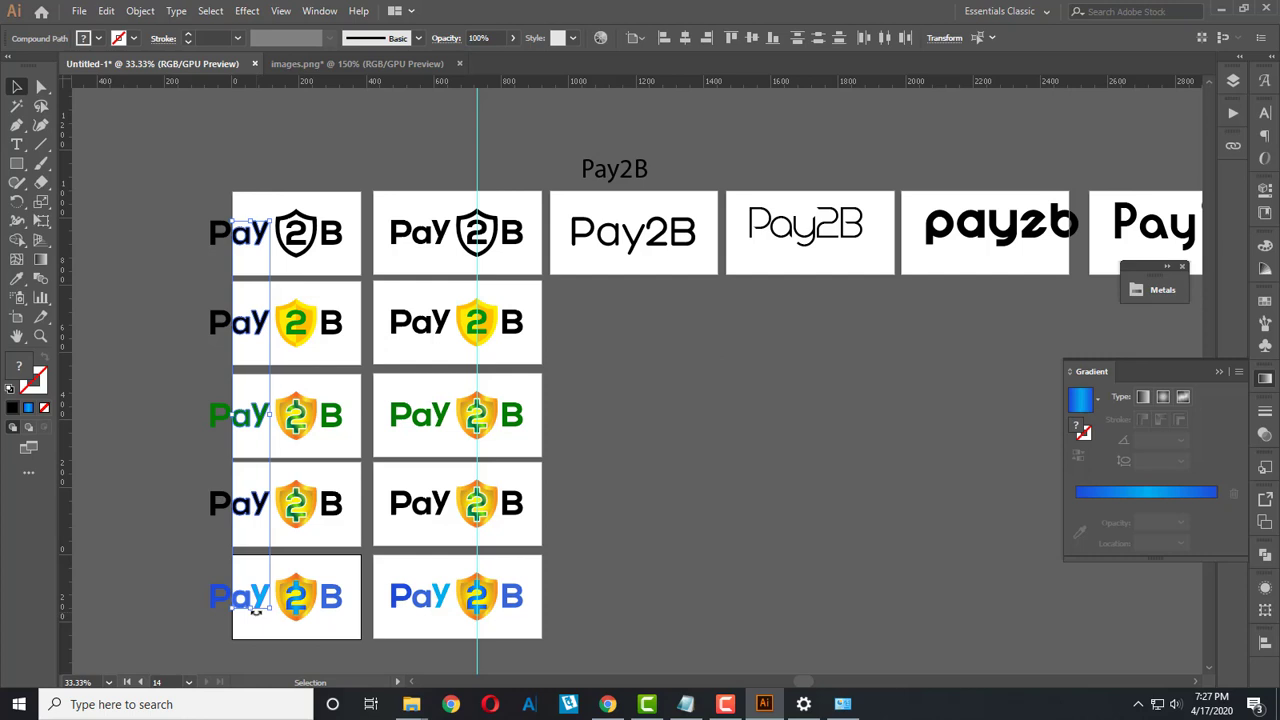
key("Delete")
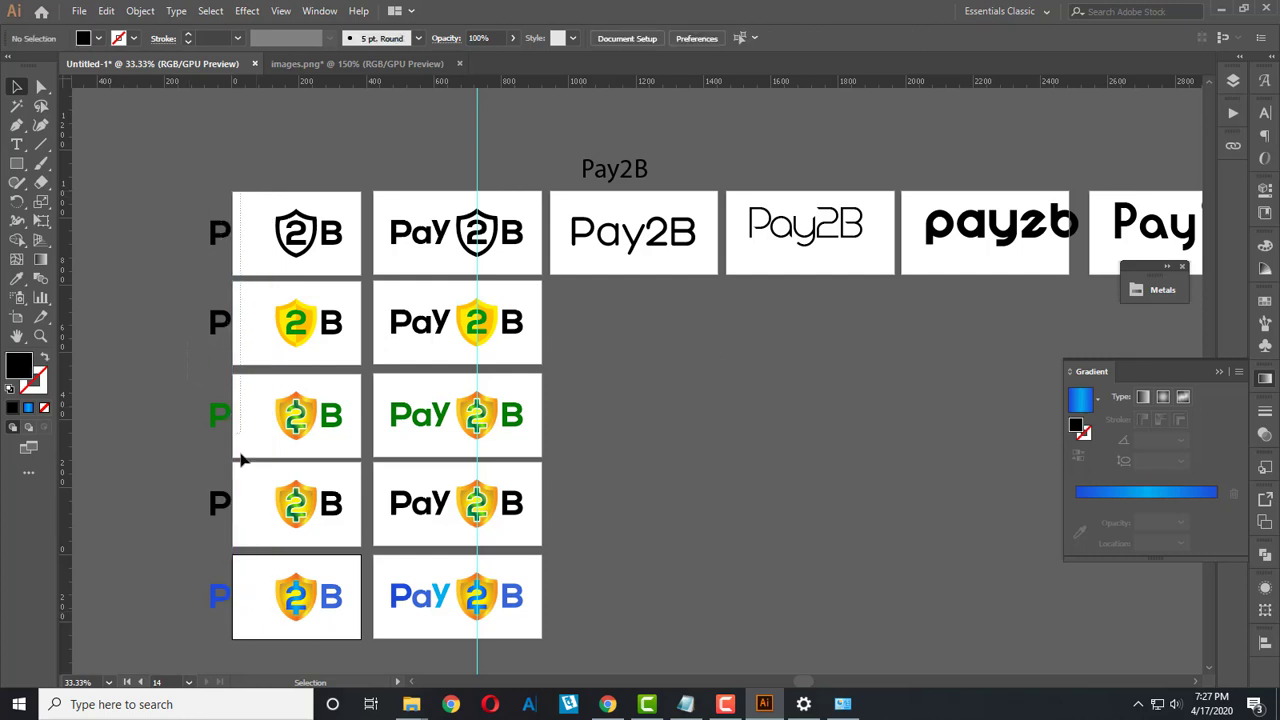
left_click(240, 618)
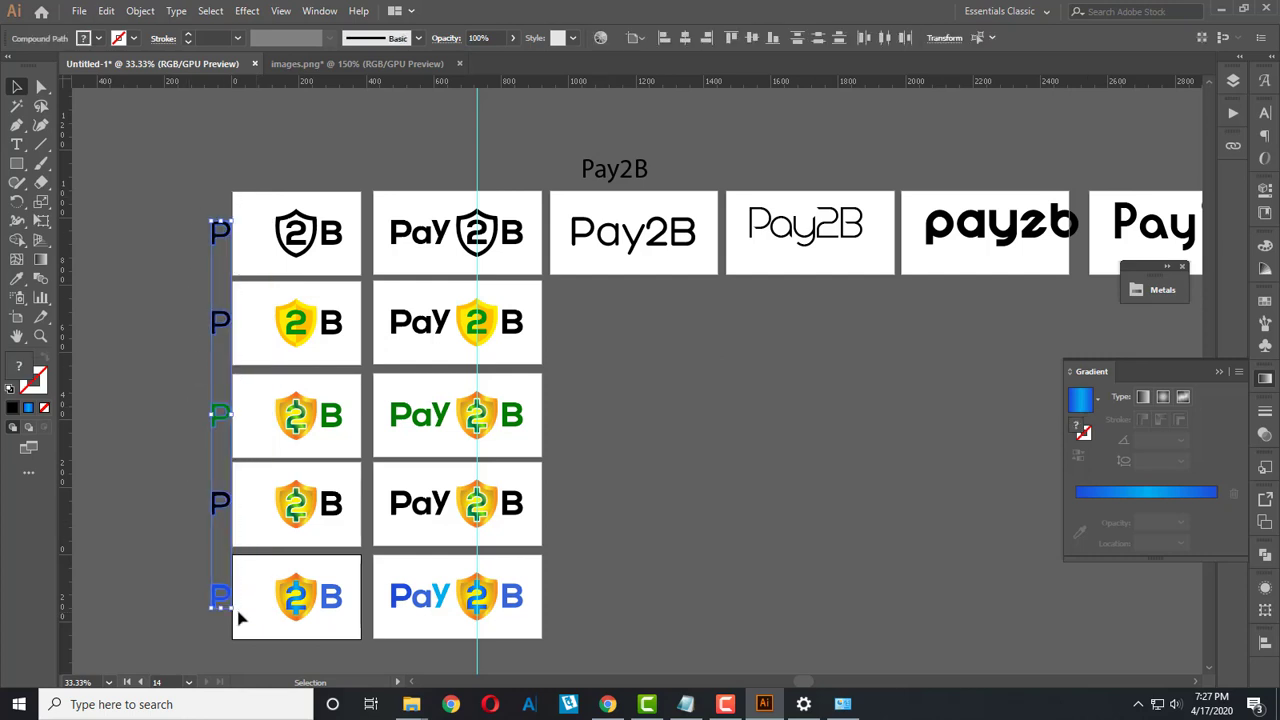
key("Right")
key("Right")
key("Right")
key("Right")
key("Right")
key("Right")
key("Right")
key("Right")
key("Right")
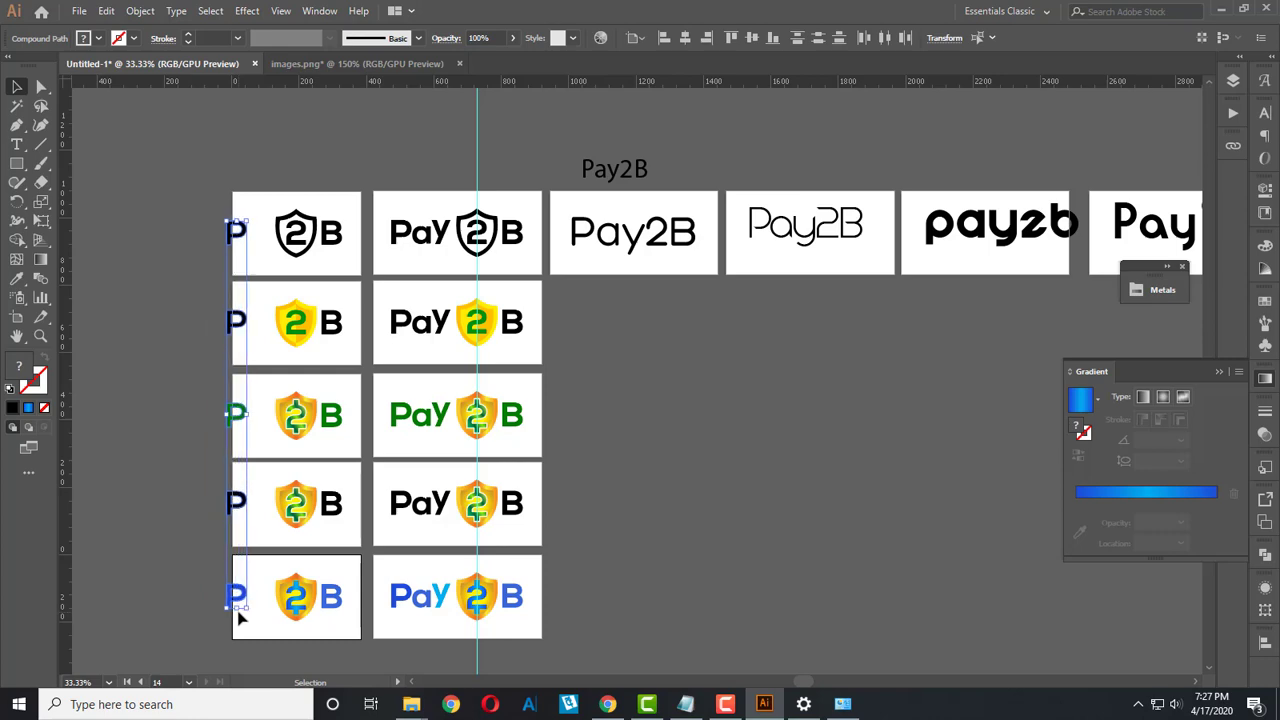
key("Right")
key("Right")
key("Right")
key("Right")
key("Right")
key("Right")
key("Right")
key("Right")
key("Right")
key("Right")
key("Right")
key("Right")
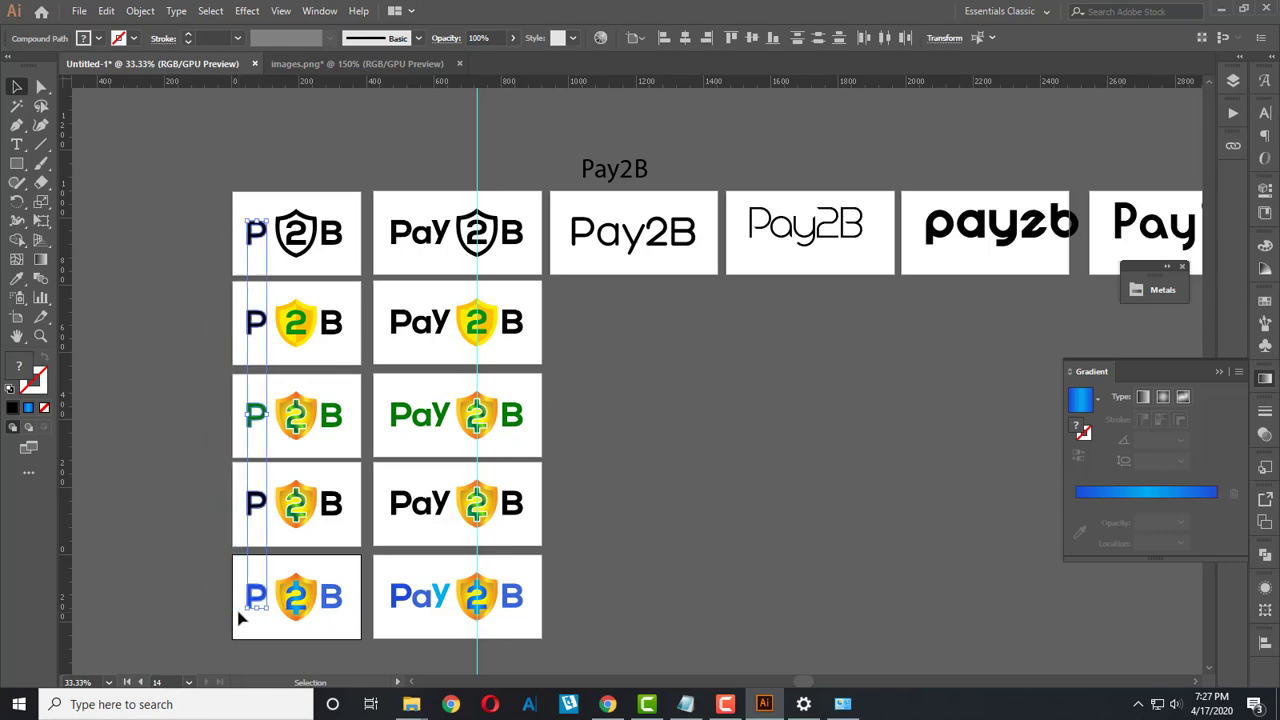
key("Right")
key("Right")
key("Right")
Step: Fine-tune the P letters with two right nudges and one left, then scroll up to check spacing
scroll(270, 578, "up", 2)
scroll(272, 597, "up", 2)
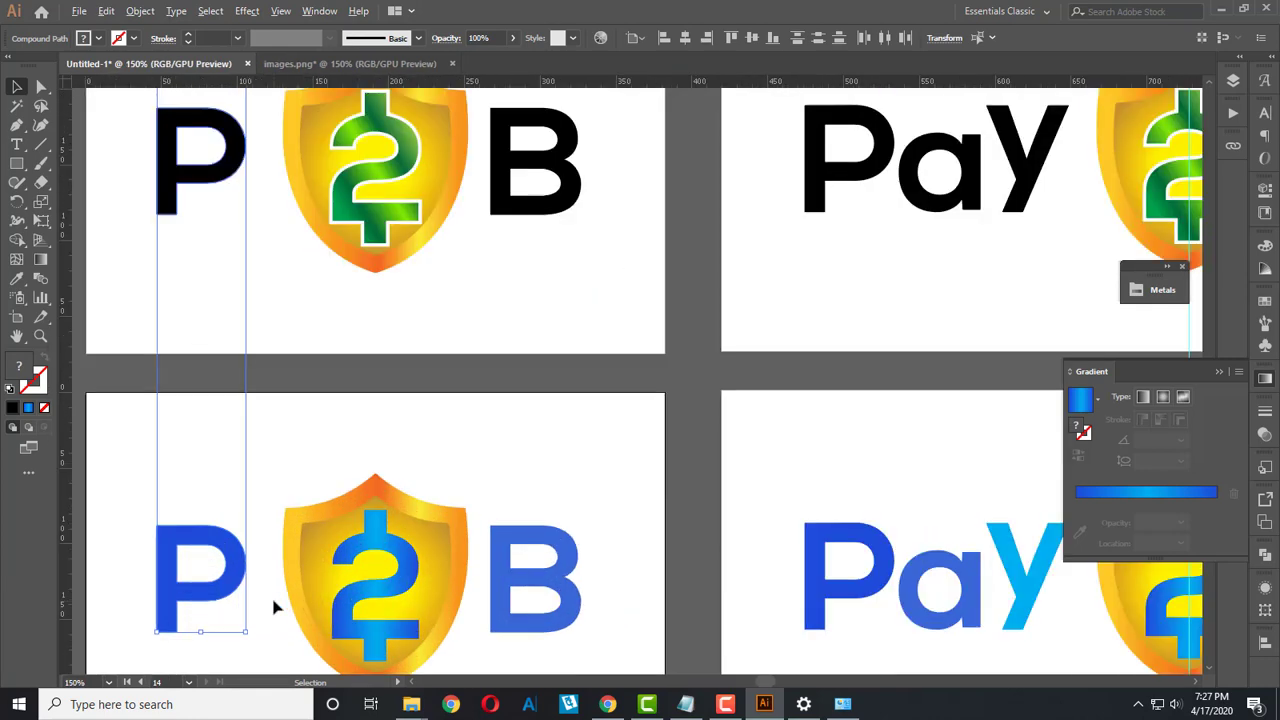
scroll(283, 598, "down", 1)
key("Right")
key("Right")
key("Right")
key("Right")
key("Right")
key("Right")
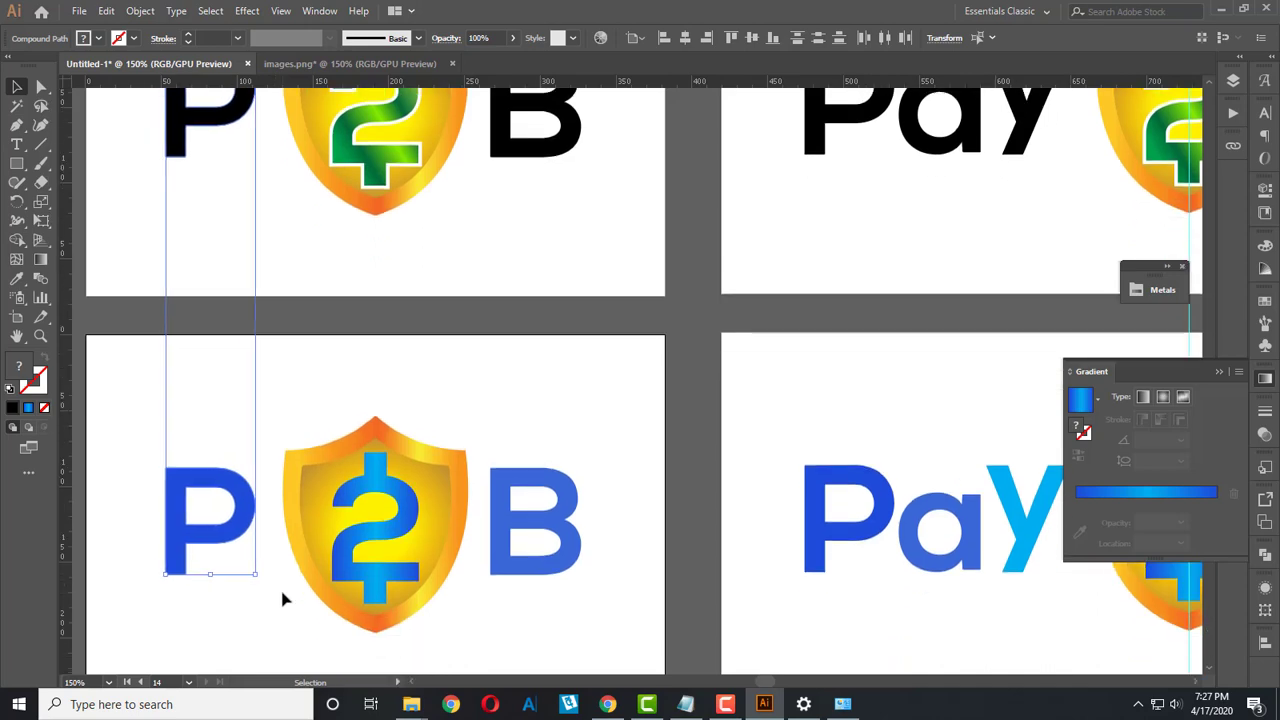
key("Right")
key("Right")
key("Right")
key("Left")
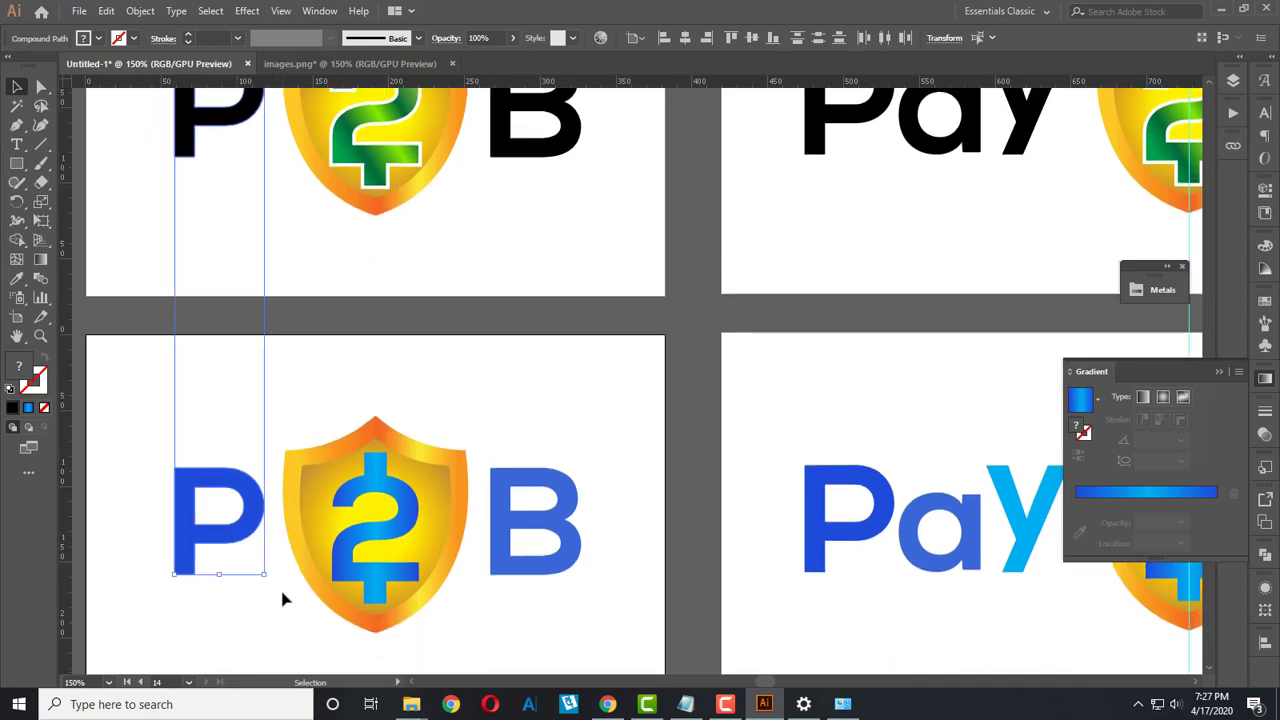
scroll(282, 598, "up", 2)
scroll(282, 598, "up", 2)
scroll(283, 598, "up", 2)
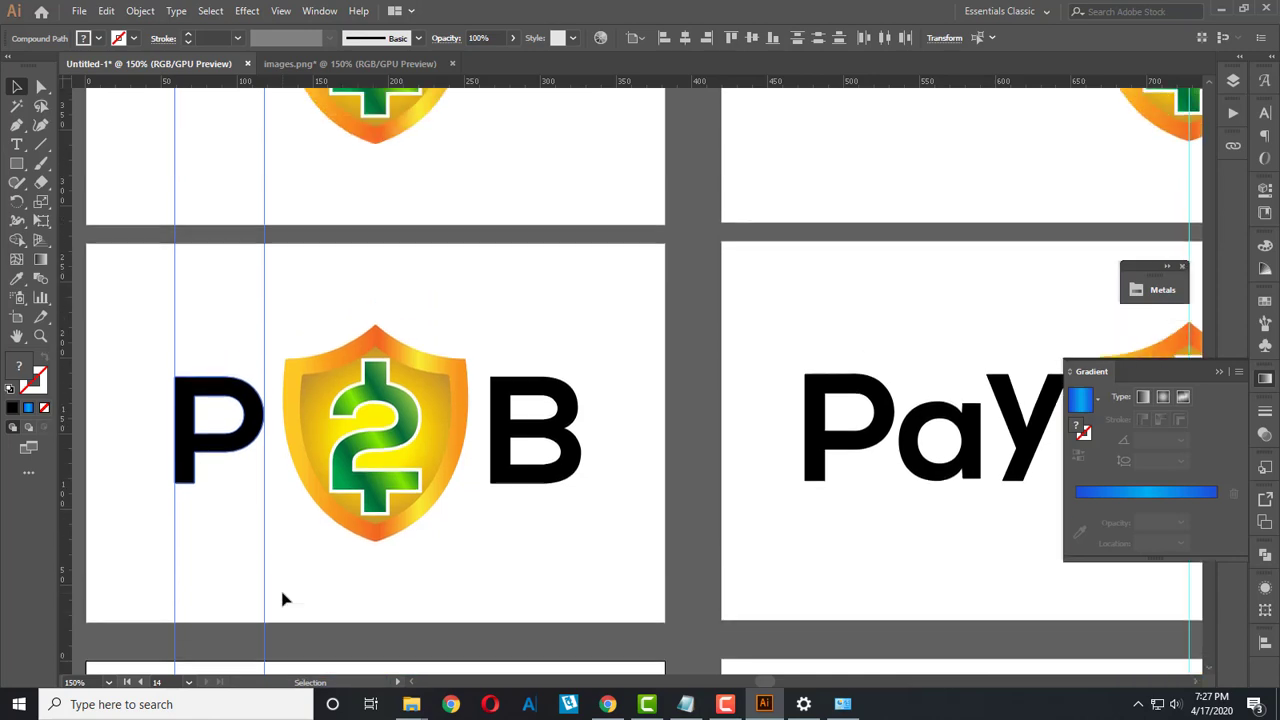
scroll(283, 598, "up", 3)
scroll(283, 598, "up", 2)
scroll(283, 598, "up", 2)
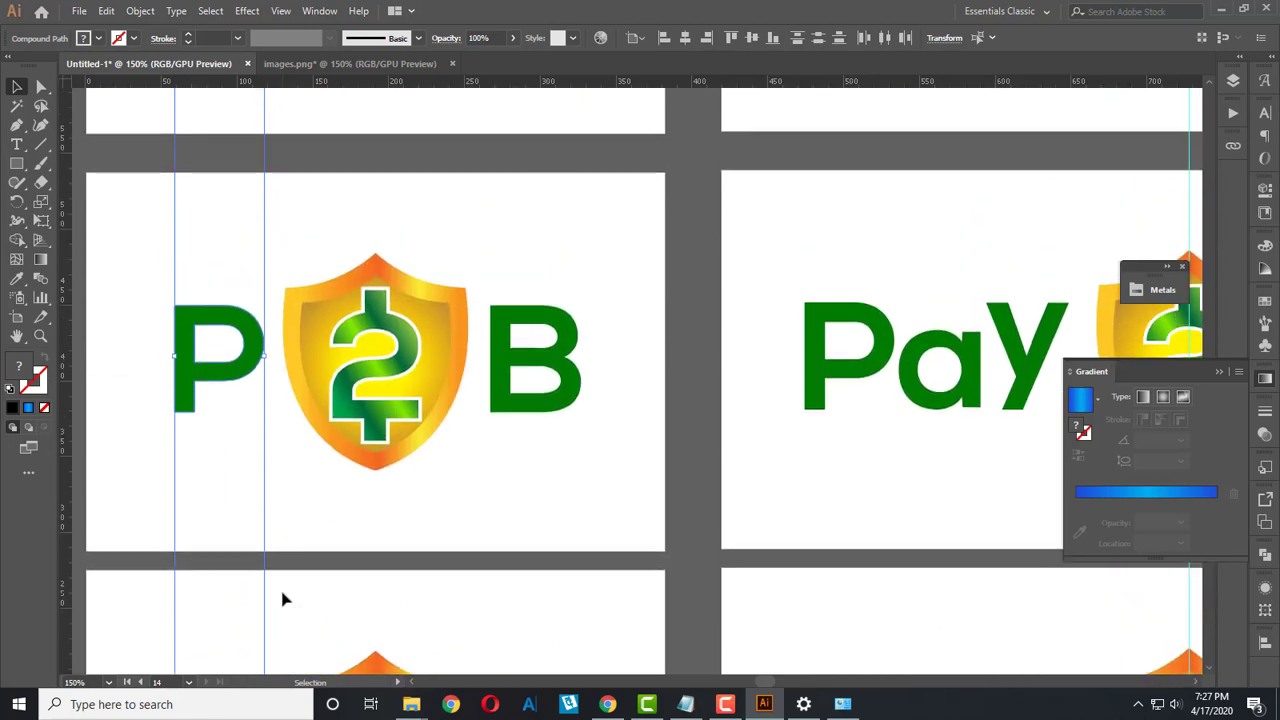
scroll(283, 599, "up", 1)
scroll(283, 599, "up", 2)
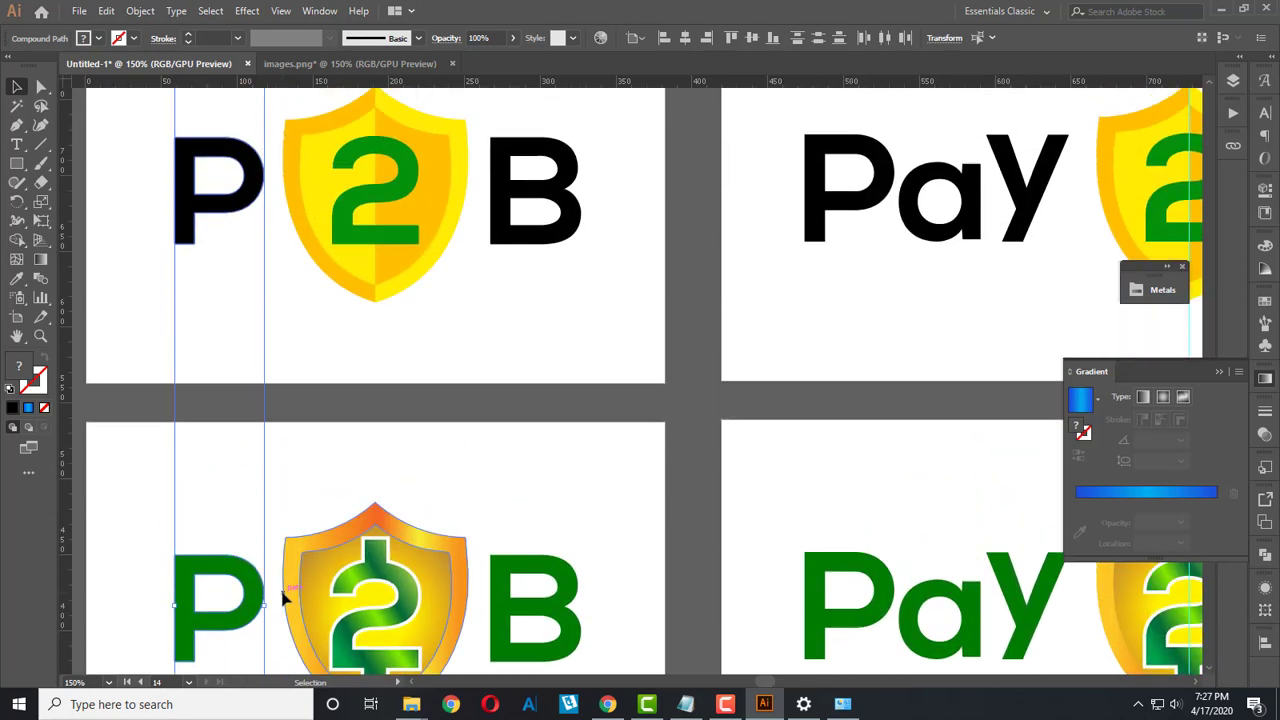
scroll(283, 599, "up", 1)
scroll(283, 599, "up", 1)
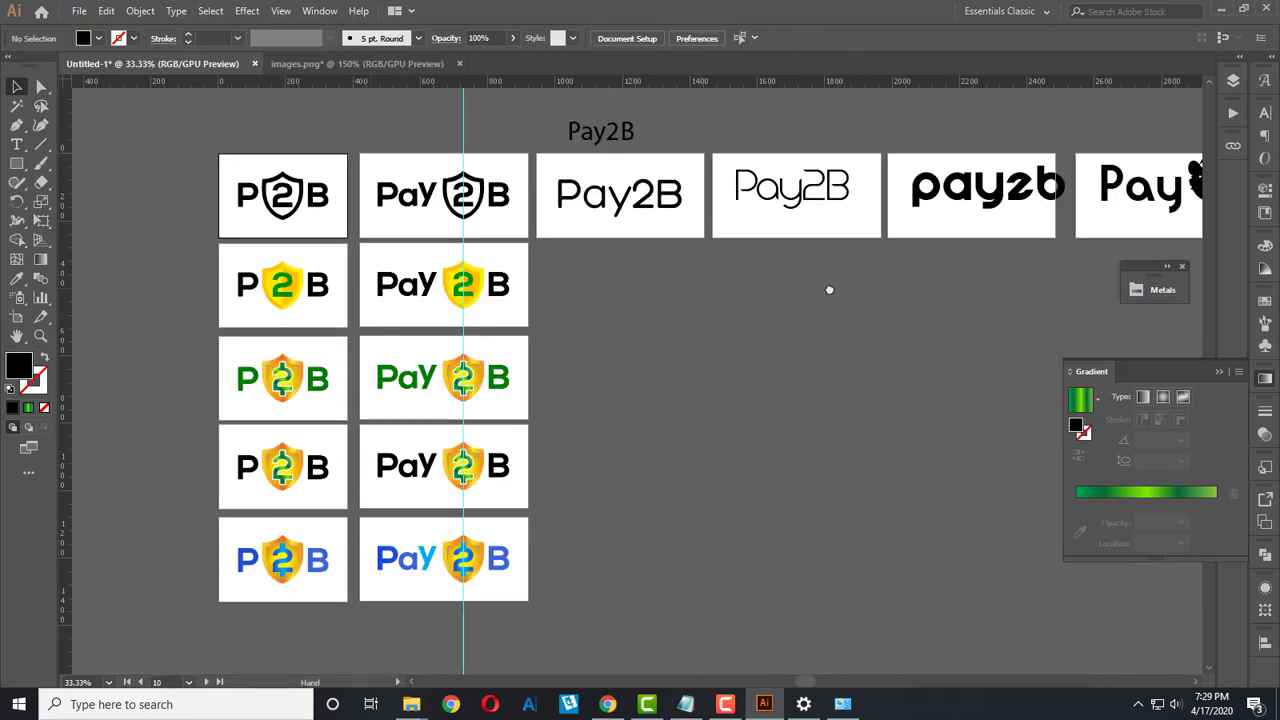
left_click_drag(829, 290, 770, 291)
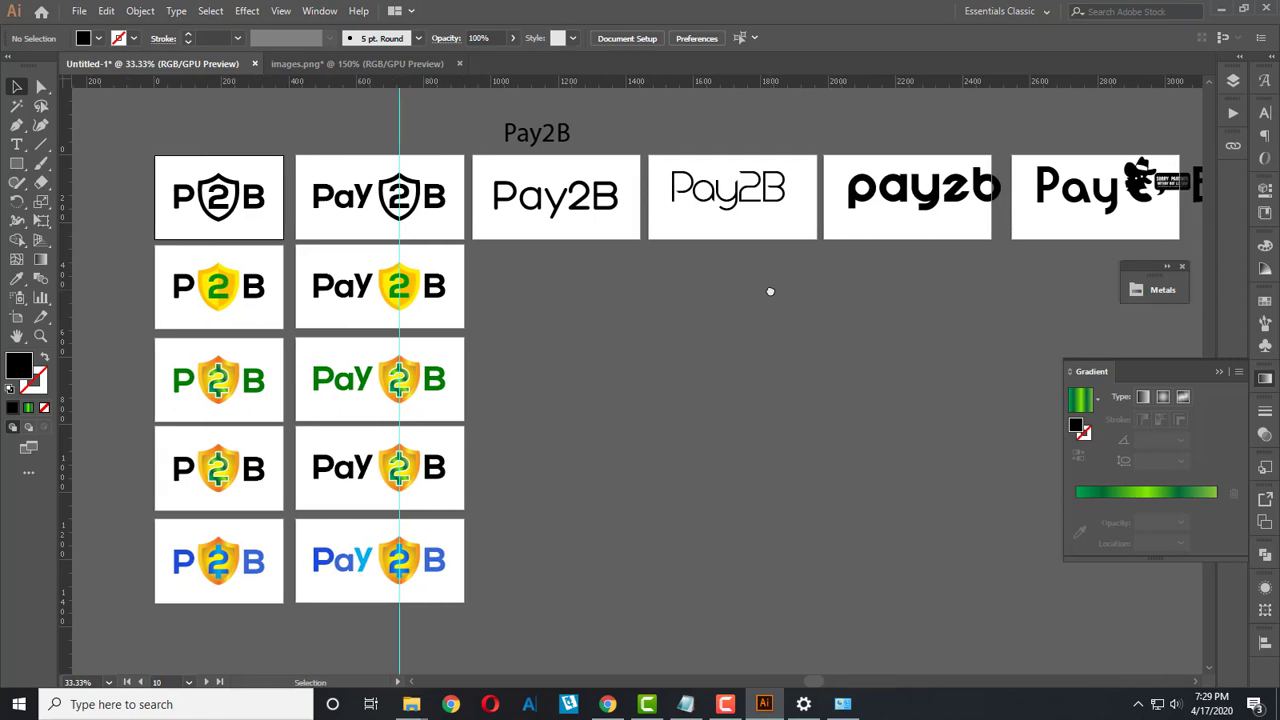
key("a")
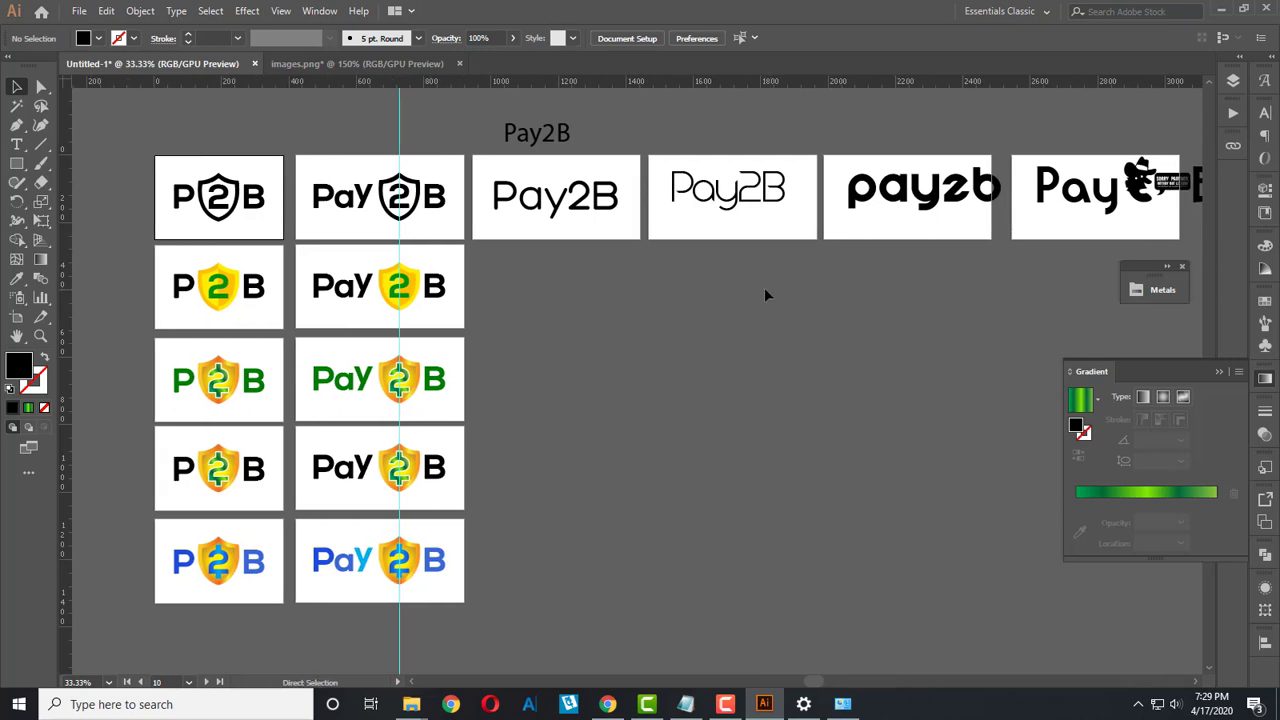